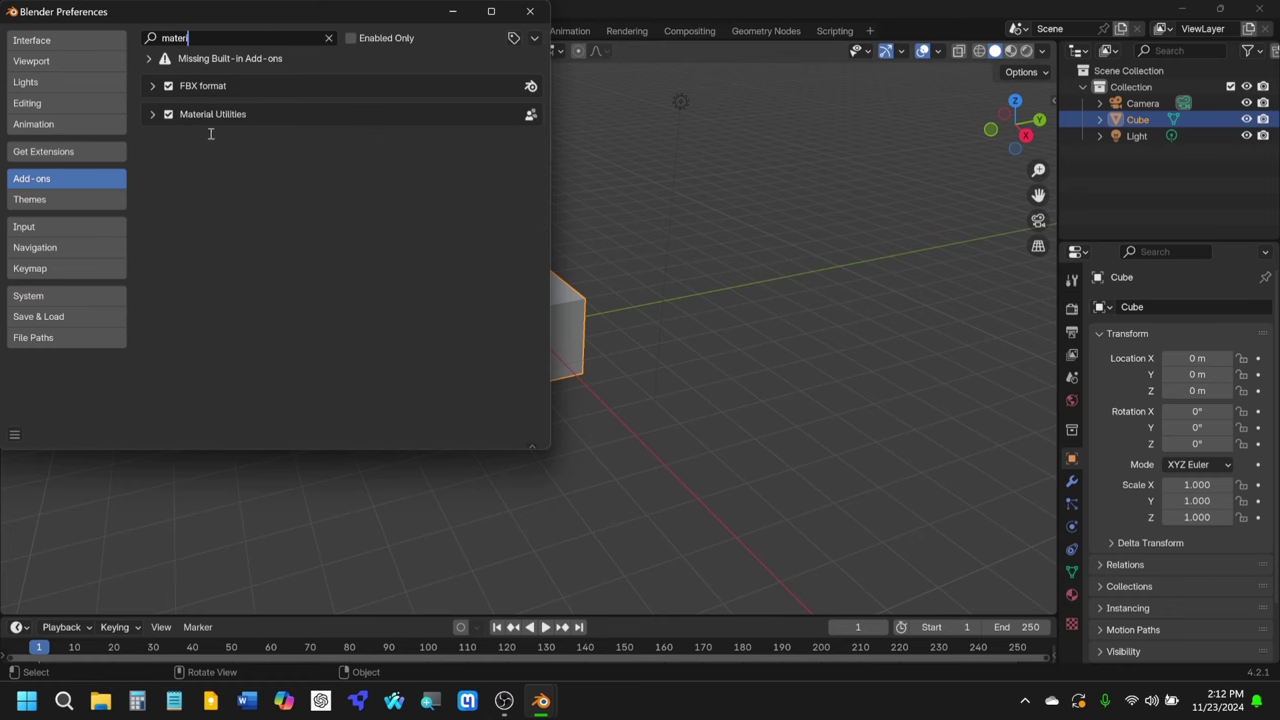
# Step: Search the online extensions for "mater" to find material add-ons, and clear the search
pyautogui.click(70, 154)
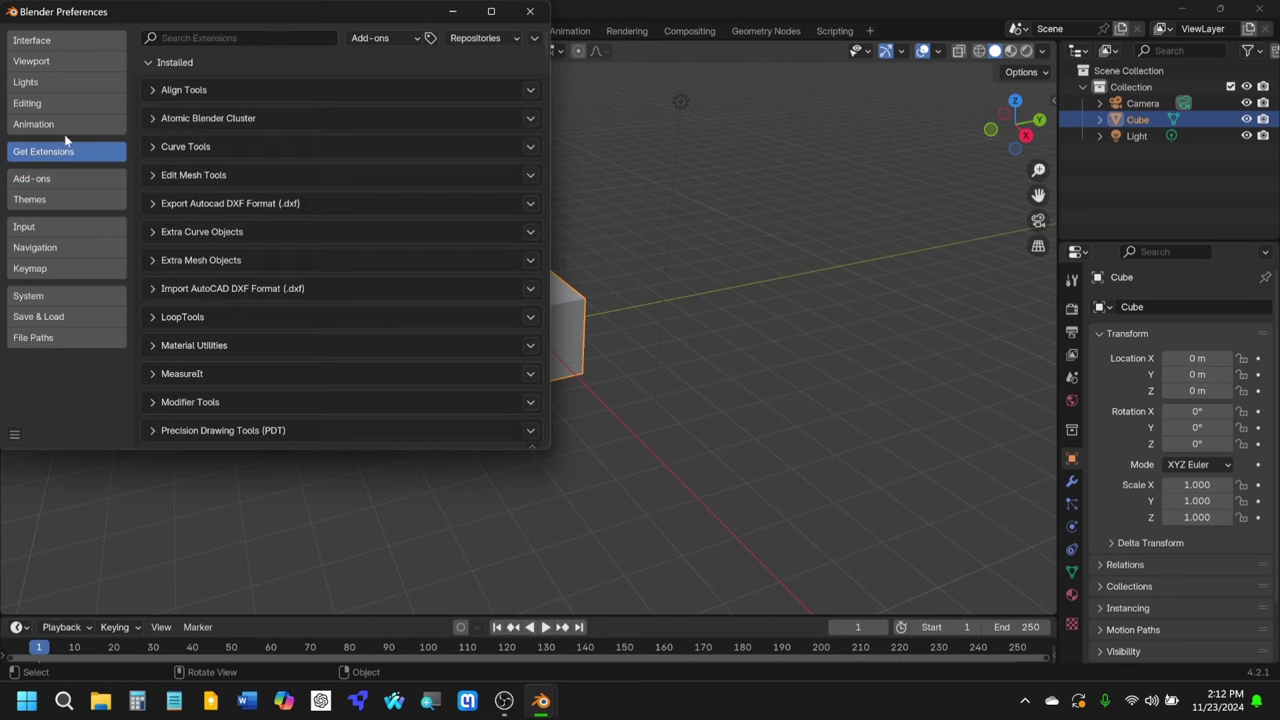
pyautogui.write('mater')
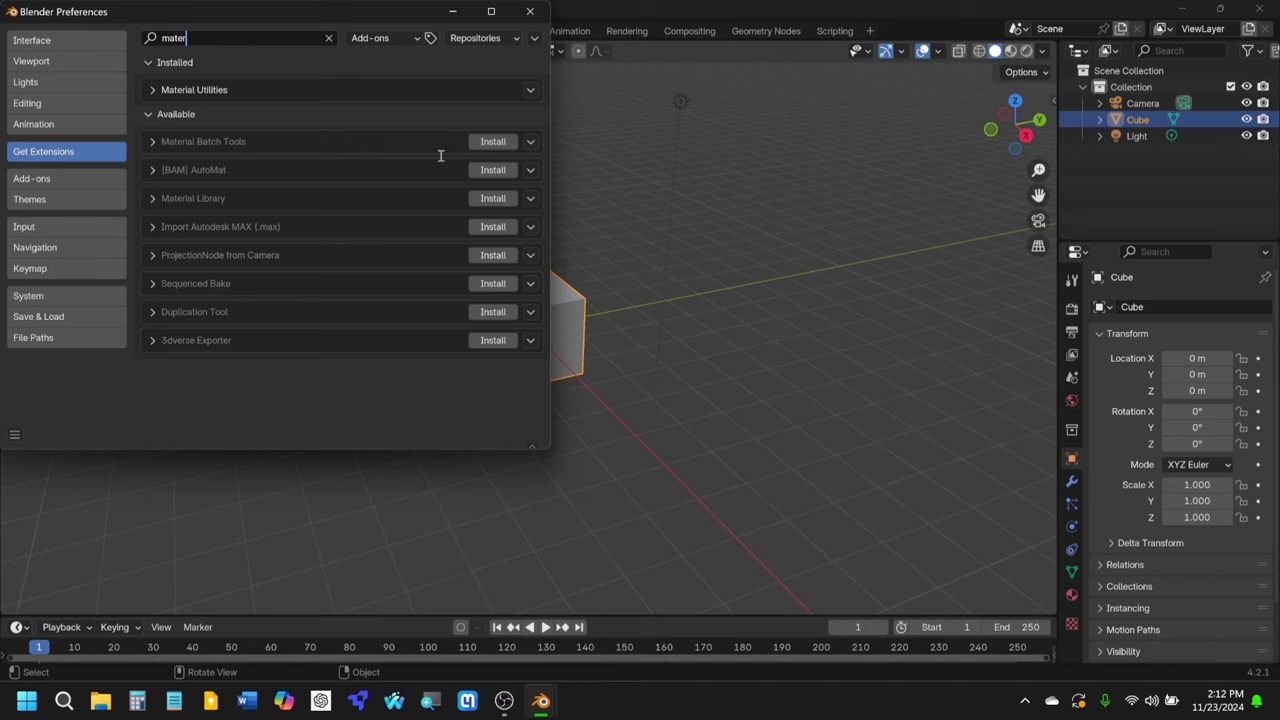
pyautogui.press('BackSpace')
pyautogui.press('BackSpace')
pyautogui.press('BackSpace')
pyautogui.press('BackSpace')
pyautogui.press('BackSpace')
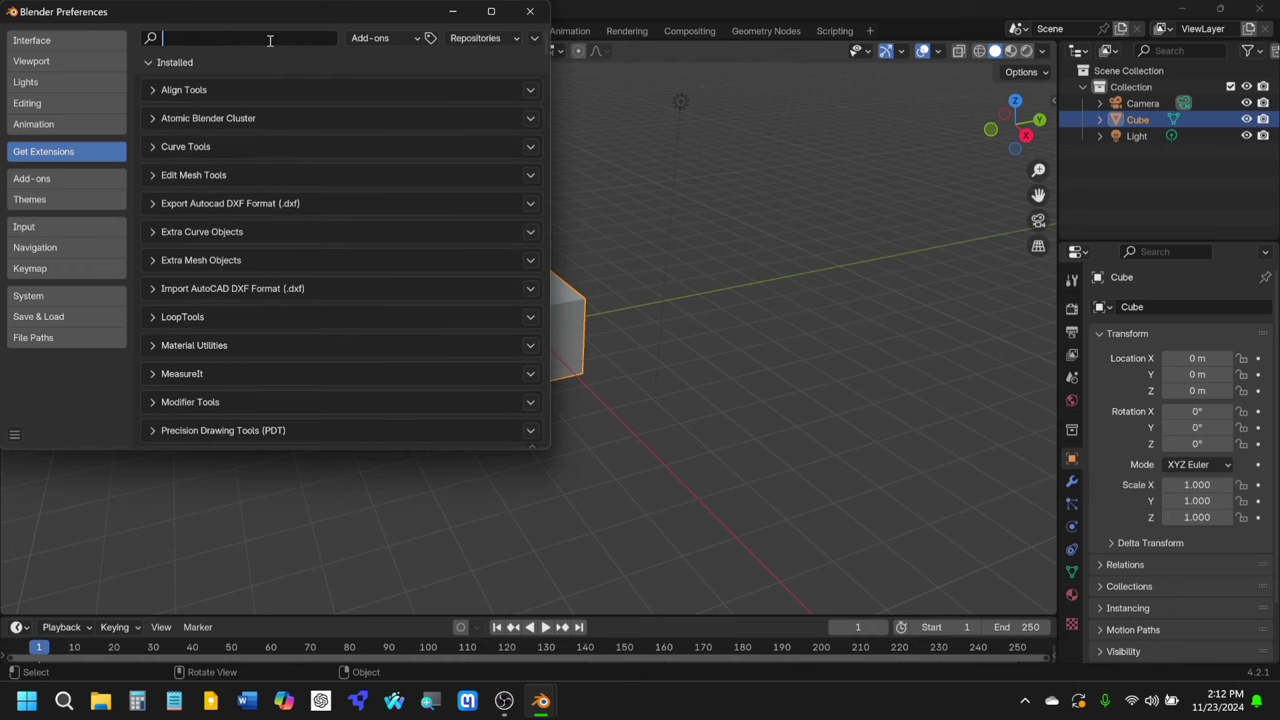
# Step: Search the extensions for "mesh", check the options of Extra Mesh Objects, and close the preferences
pyautogui.write('mesh')
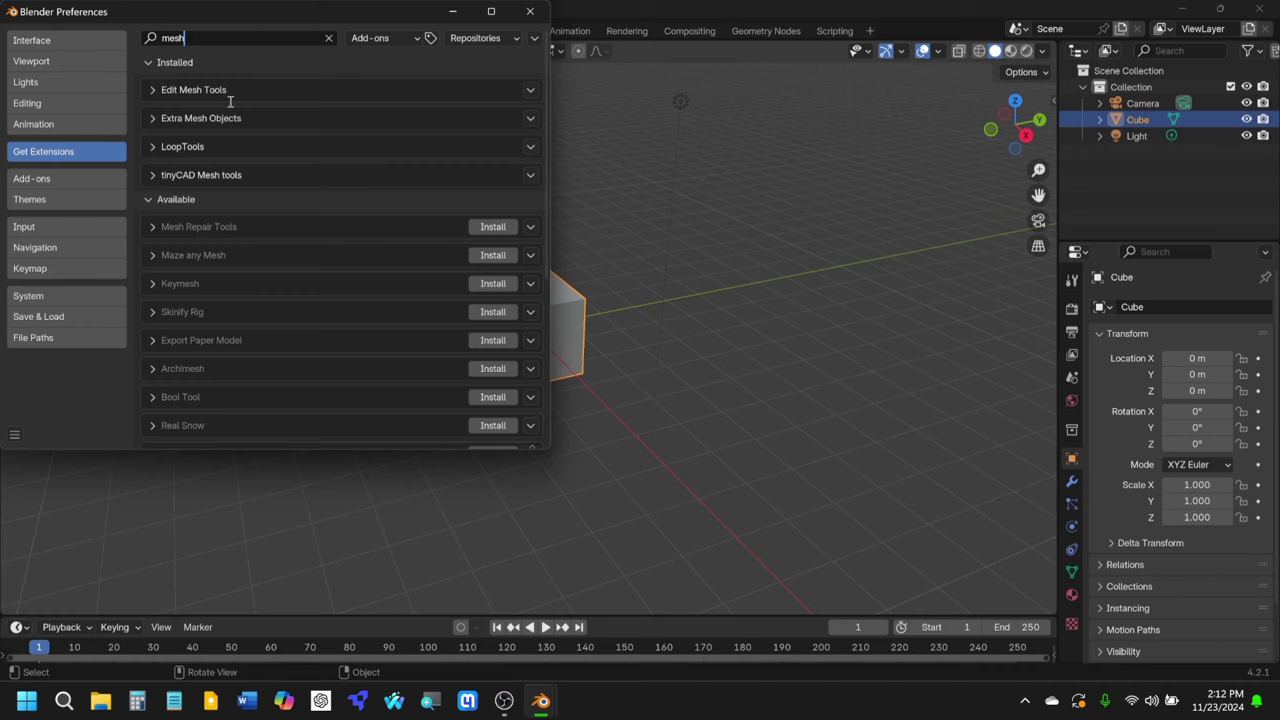
pyautogui.press('Return')
pyautogui.click(530, 118)
pyautogui.click(530, 120)
pyautogui.click(530, 11)
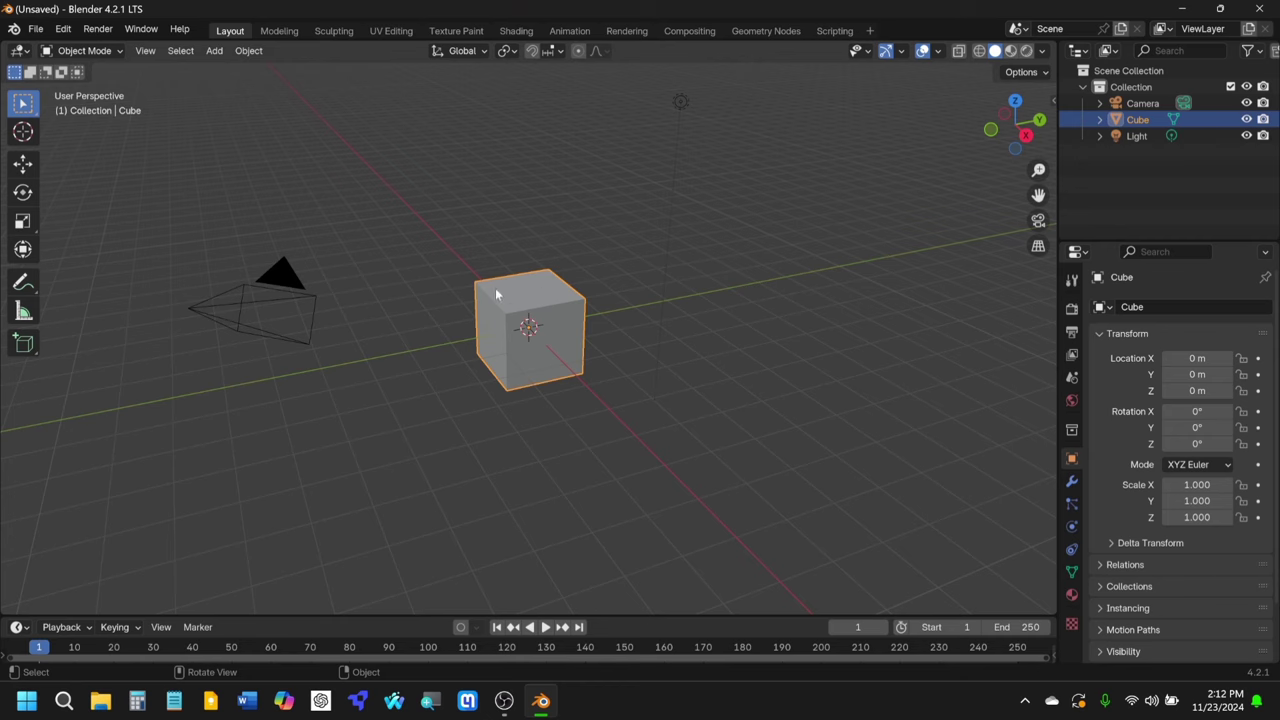
# Step: Look through the scene camera, enable the Camera to View lock, and return to the user perspective
pyautogui.moveTo(617, 300); pyautogui.dragTo(572, 265, button='middle')
pyautogui.scroll(2, 573, 291)
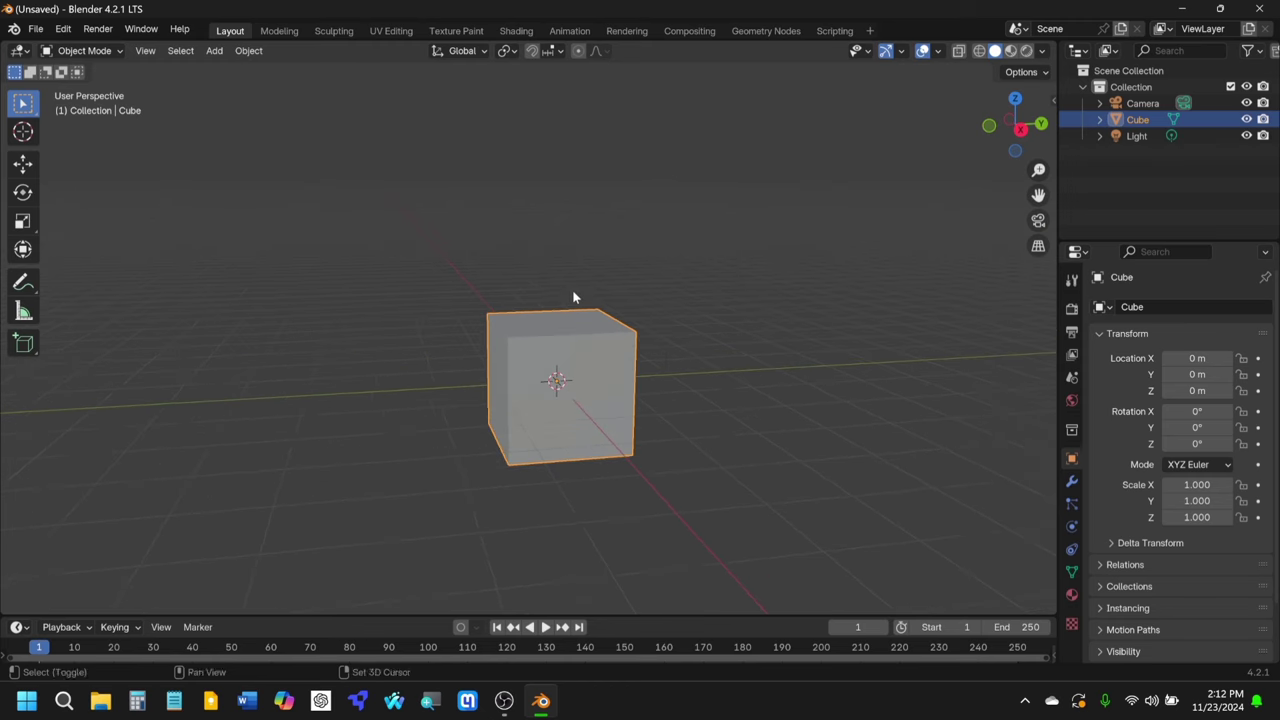
pyautogui.click(1038, 220)
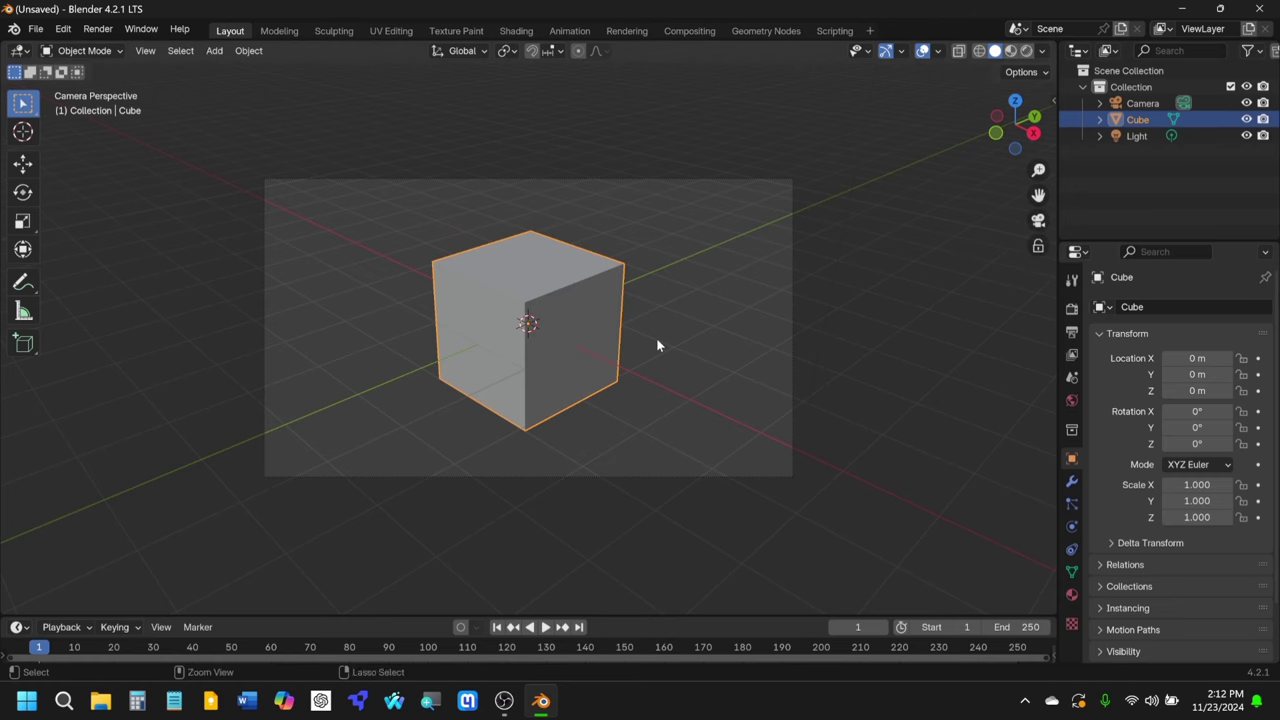
pyautogui.keyDown('ctrl'); pyautogui.moveTo(656, 336); pyautogui.dragTo(679, 245, button='middle'); pyautogui.keyUp('ctrl')
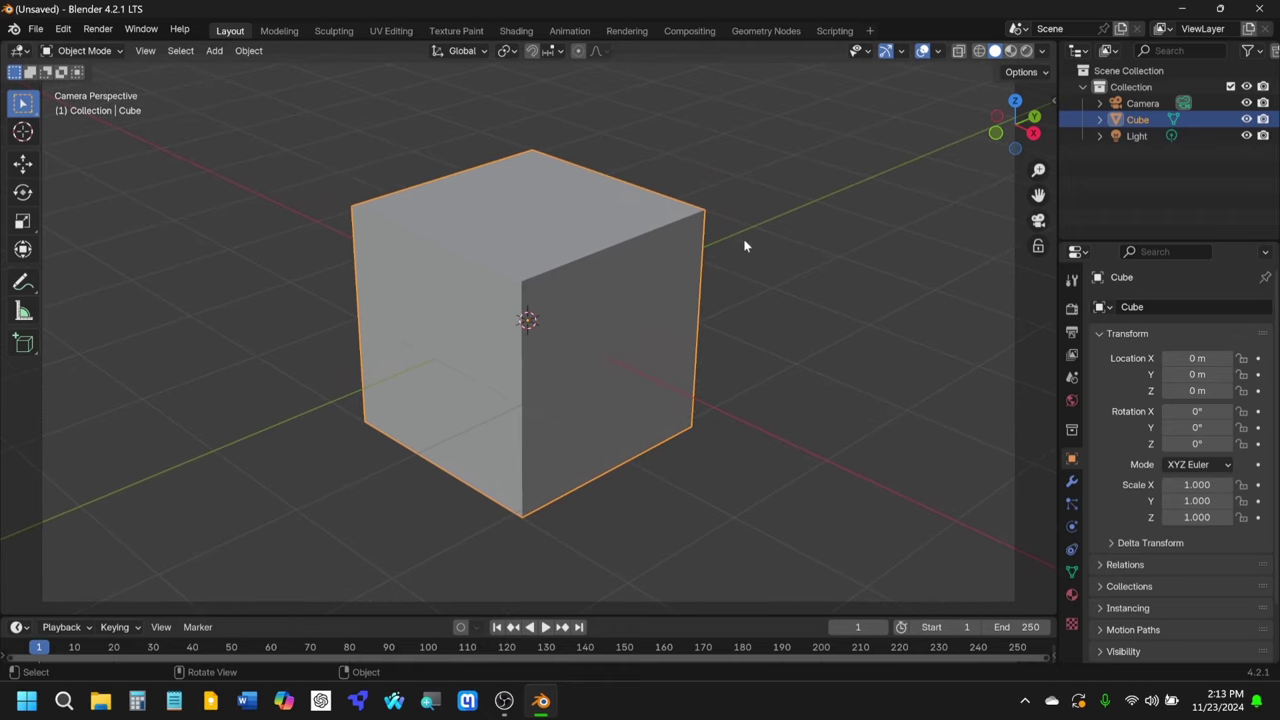
pyautogui.press('n')
pyautogui.click(1048, 170)
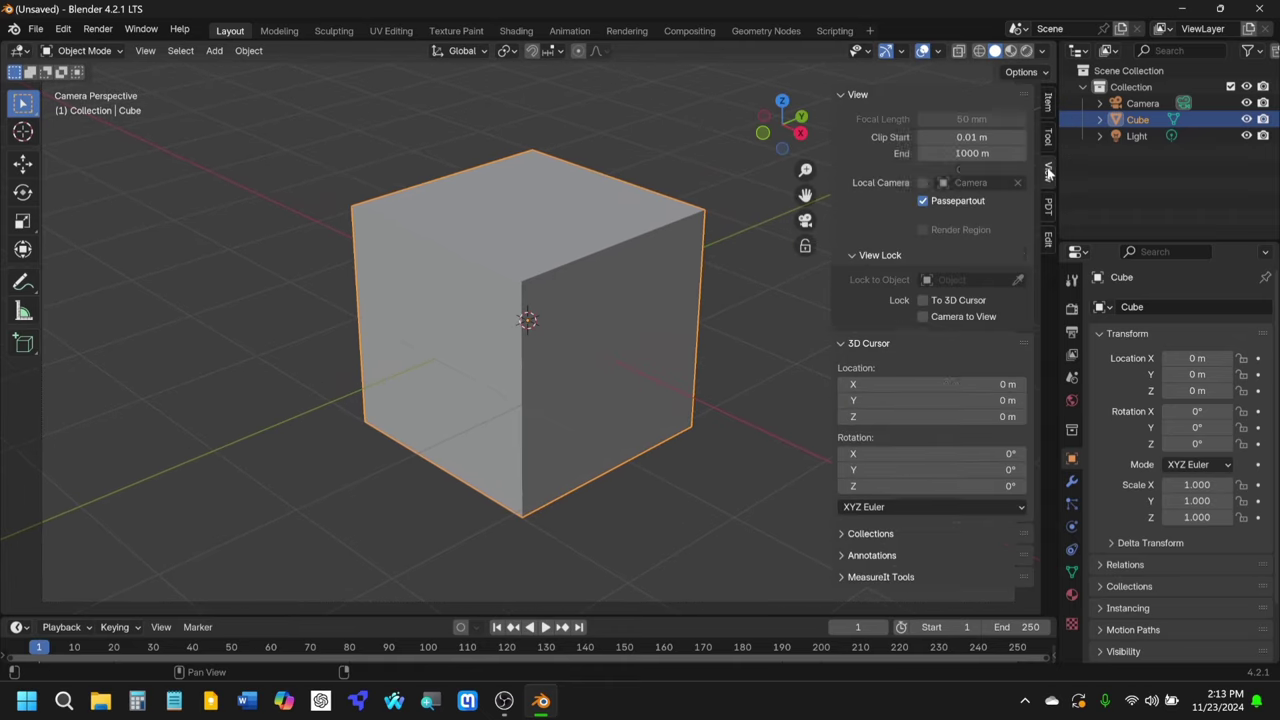
pyautogui.click(923, 317)
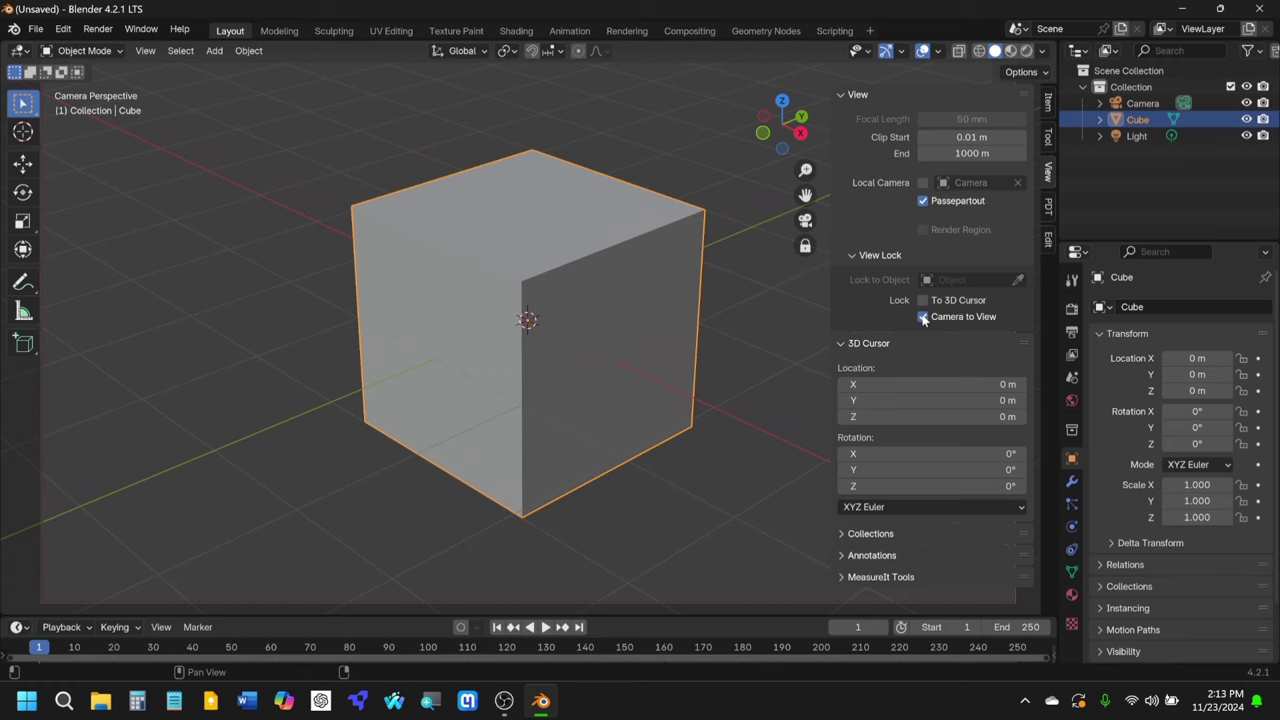
pyautogui.press('n')
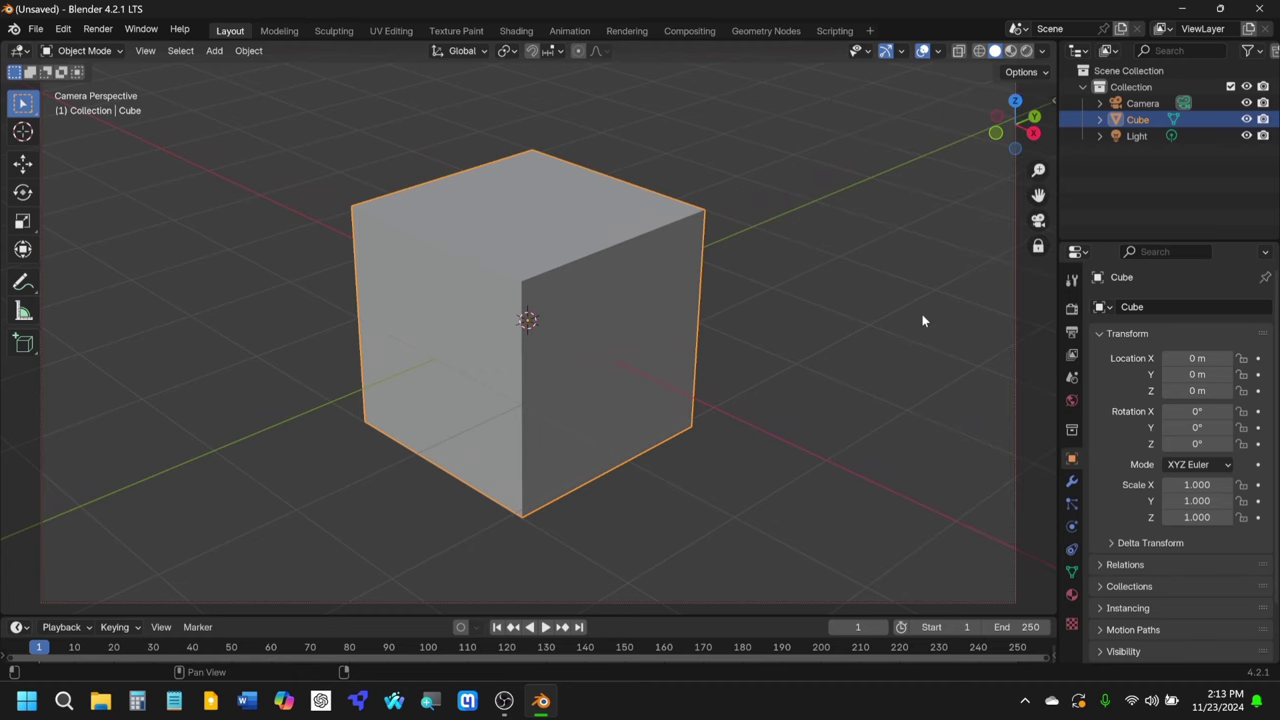
pyautogui.click(1036, 228)
pyautogui.moveTo(532, 336); pyautogui.dragTo(645, 367, button='middle')
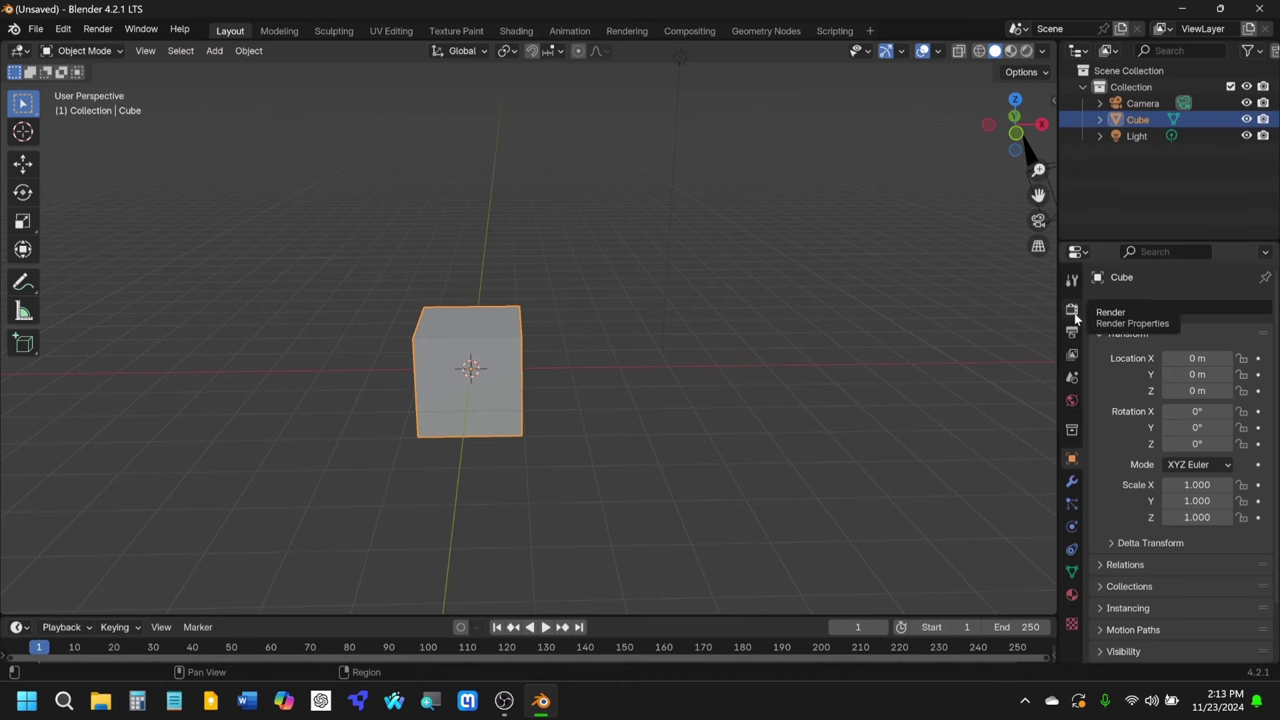
# Step: Set the render engine to Cycles and its device to GPU Compute
pyautogui.click(1072, 310)
pyautogui.click(1222, 307)
pyautogui.click(1213, 360)
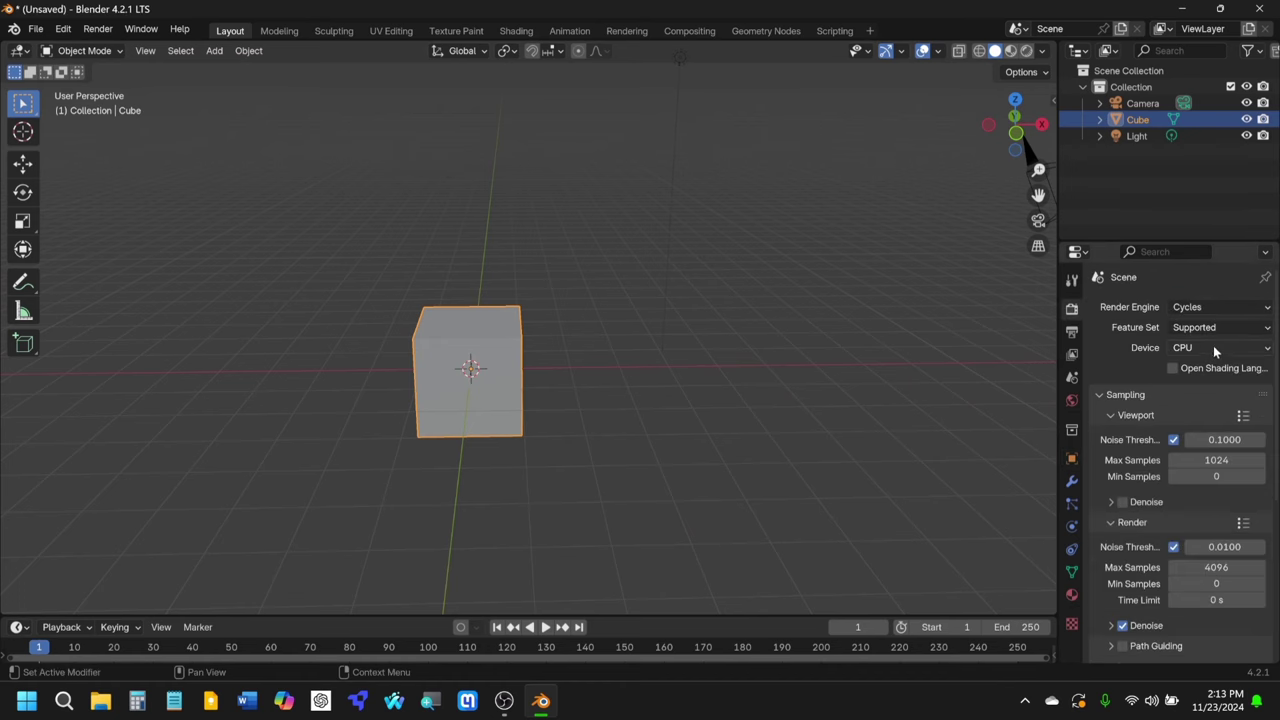
pyautogui.click(1213, 347)
pyautogui.click(1195, 384)
# Step: Set the render noise threshold to 0 and max samples to 895, with render denoising turned off
pyautogui.scroll(-2, 1208, 453)
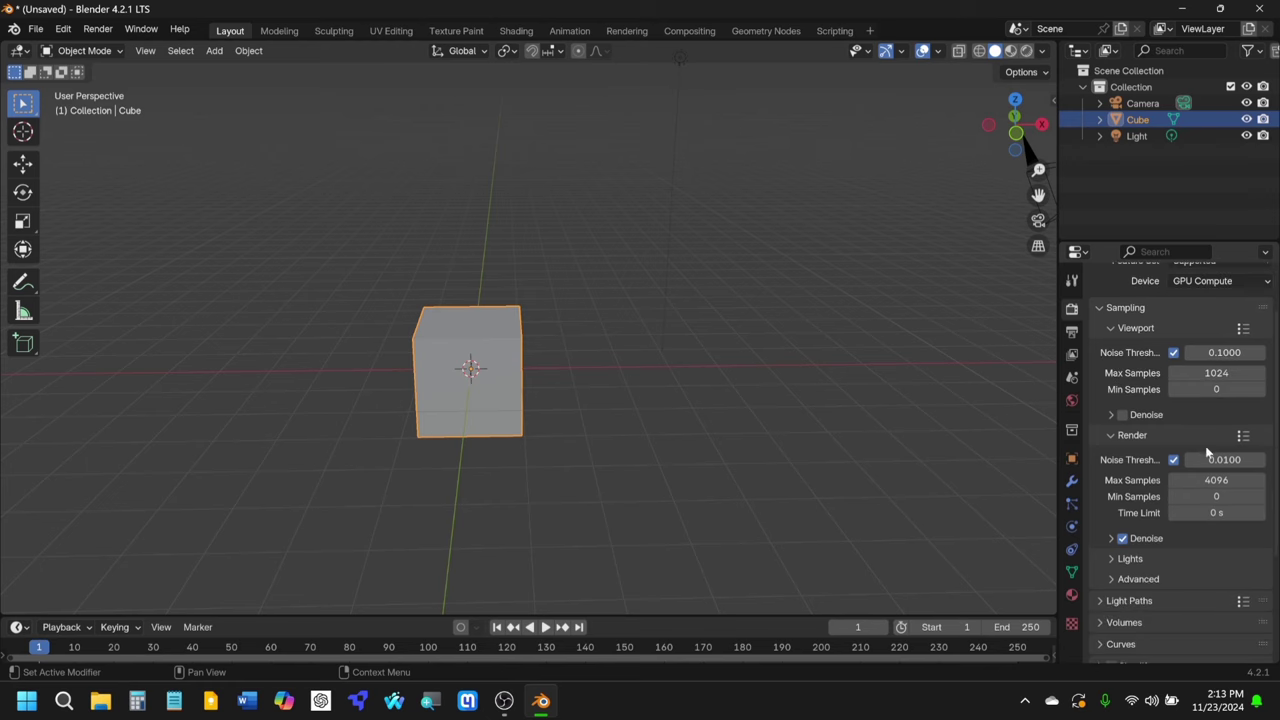
pyautogui.click(1231, 459)
pyautogui.write('0')
pyautogui.press('Return')
pyautogui.click(1217, 480)
pyautogui.write('895')
pyautogui.press('Return')
pyautogui.scroll(-3, 1165, 480)
pyautogui.scroll(-2, 1125, 440)
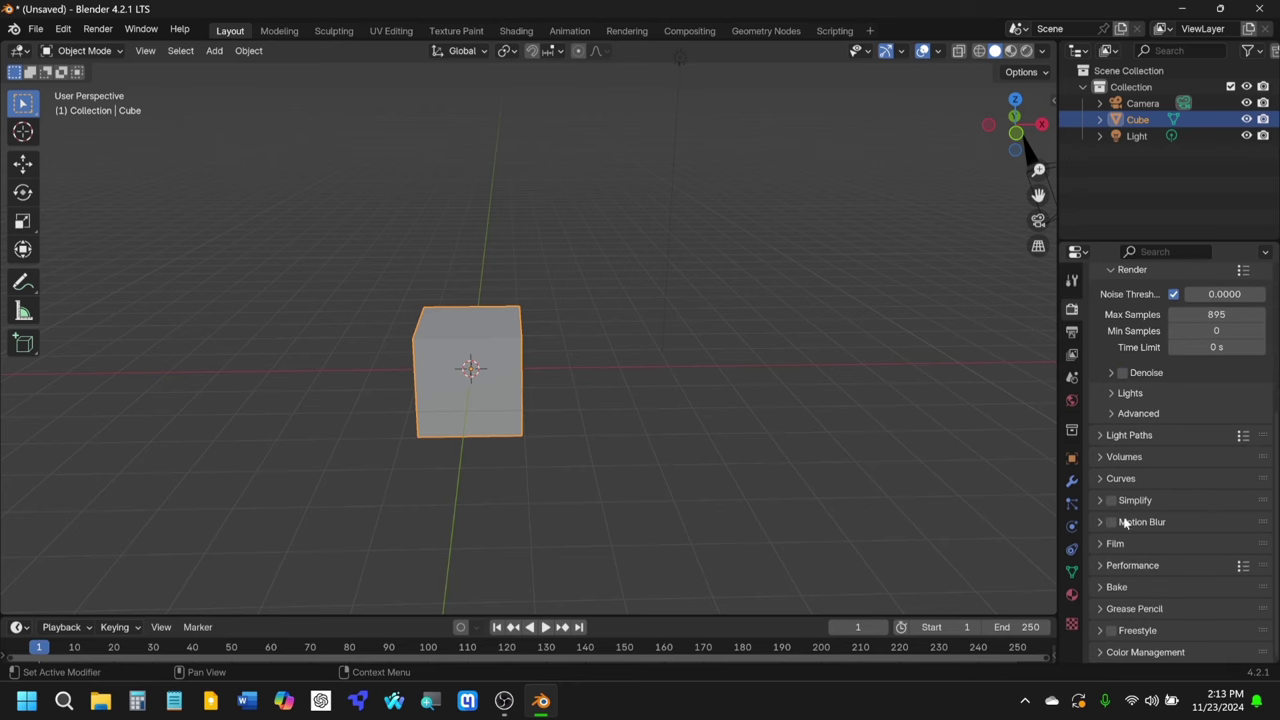
# Step: Set the film pixel filter width to 0.5 px and enable the transparent film background
pyautogui.click(1114, 543)
pyautogui.scroll(-3, 1114, 543)
pyautogui.click(1231, 536)
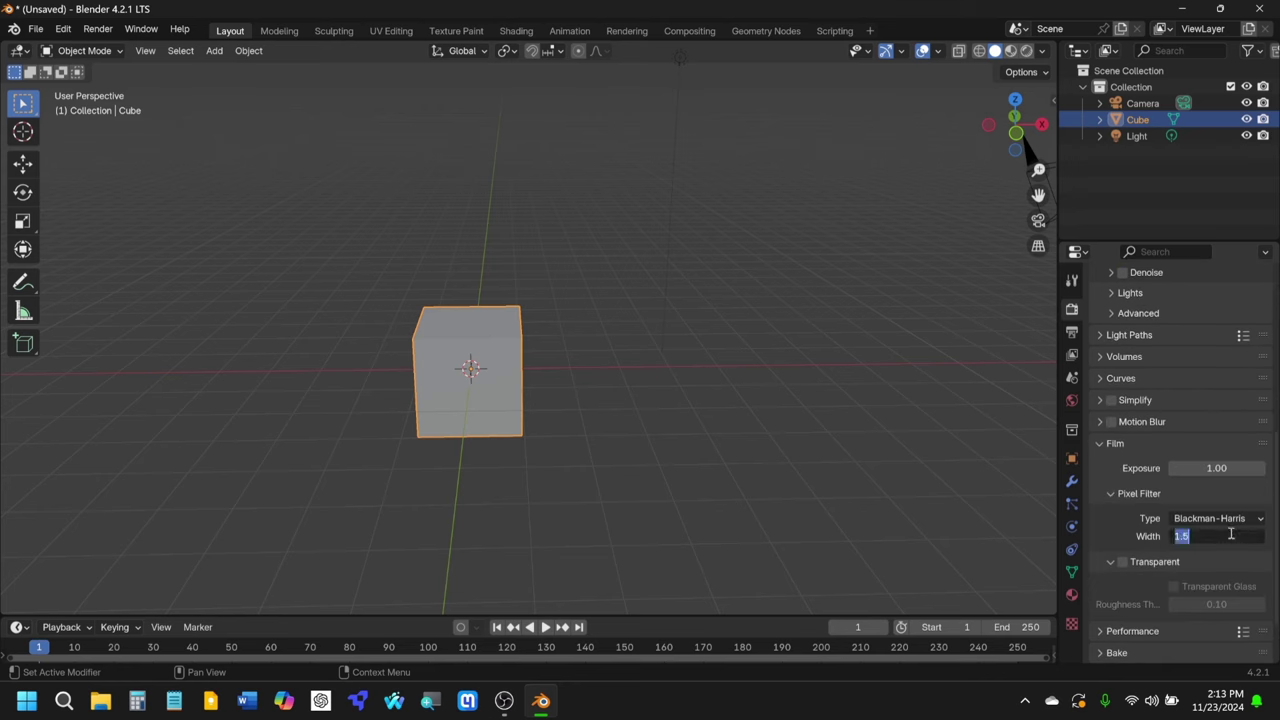
pyautogui.write('.5')
pyautogui.press('Return')
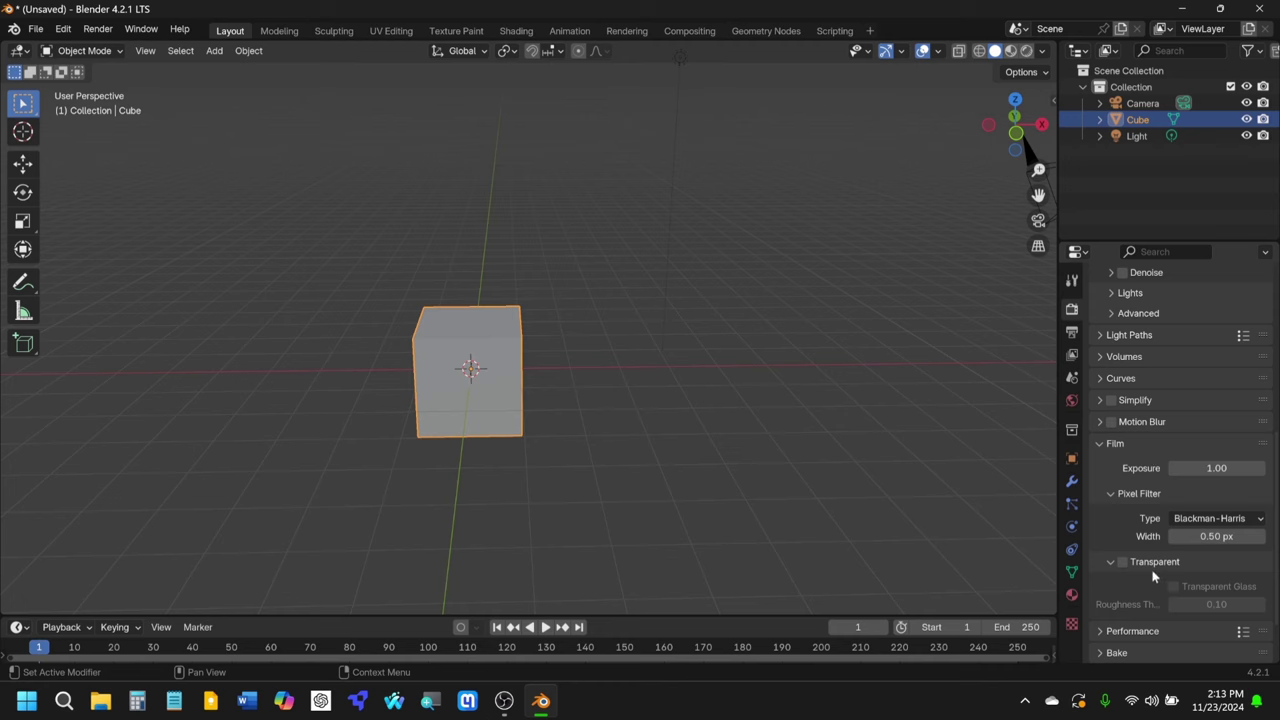
pyautogui.click(1123, 562)
# Step: Set the render output path to the Downloads folder
pyautogui.click(1071, 333)
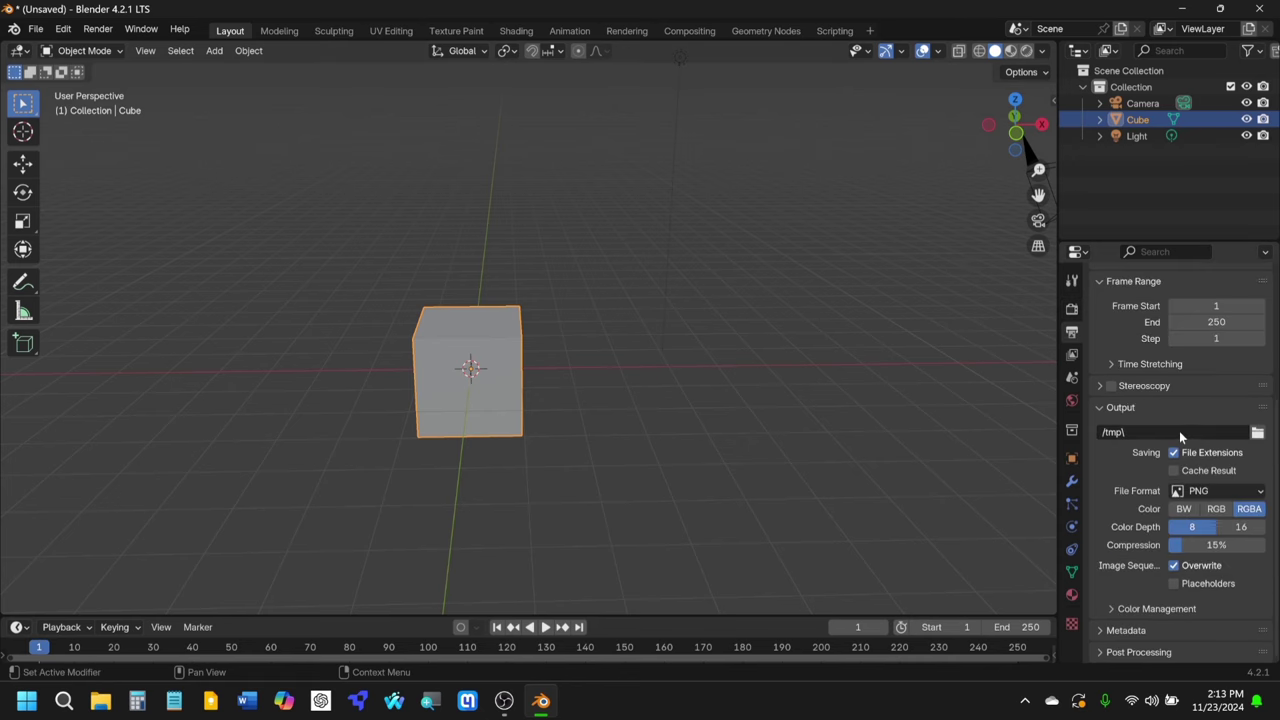
pyautogui.click(1254, 432)
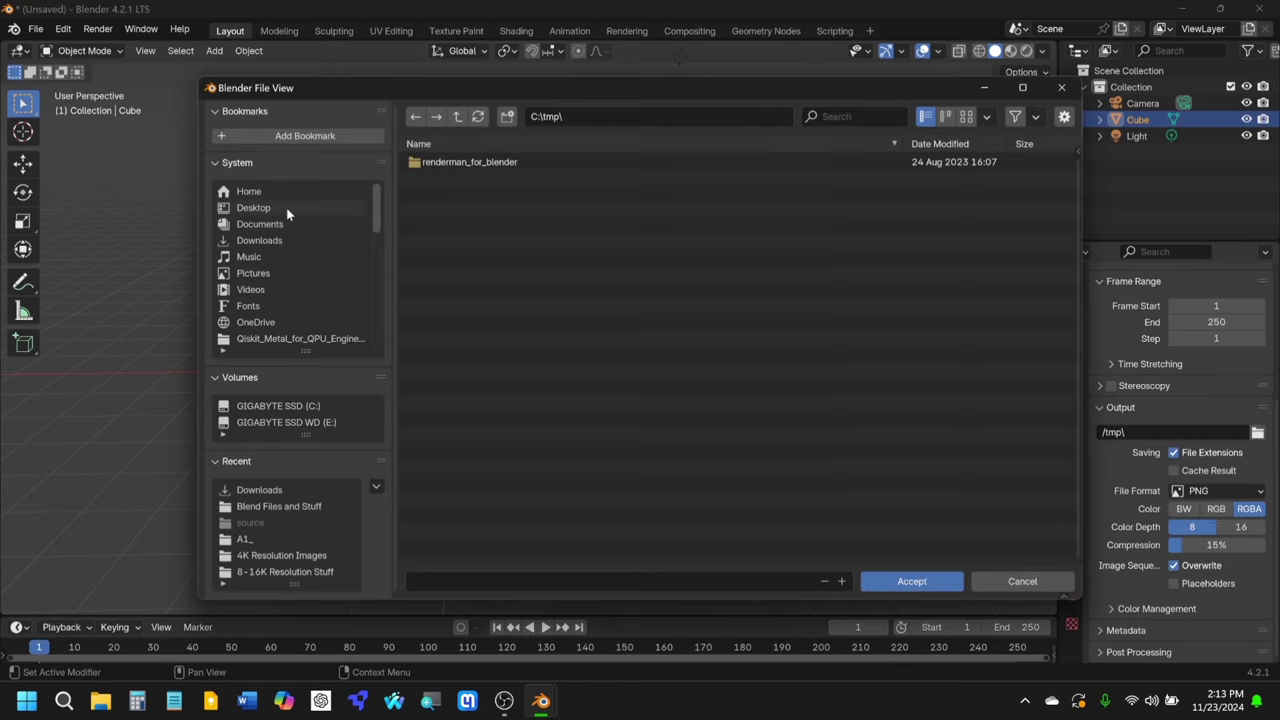
pyautogui.click(284, 240)
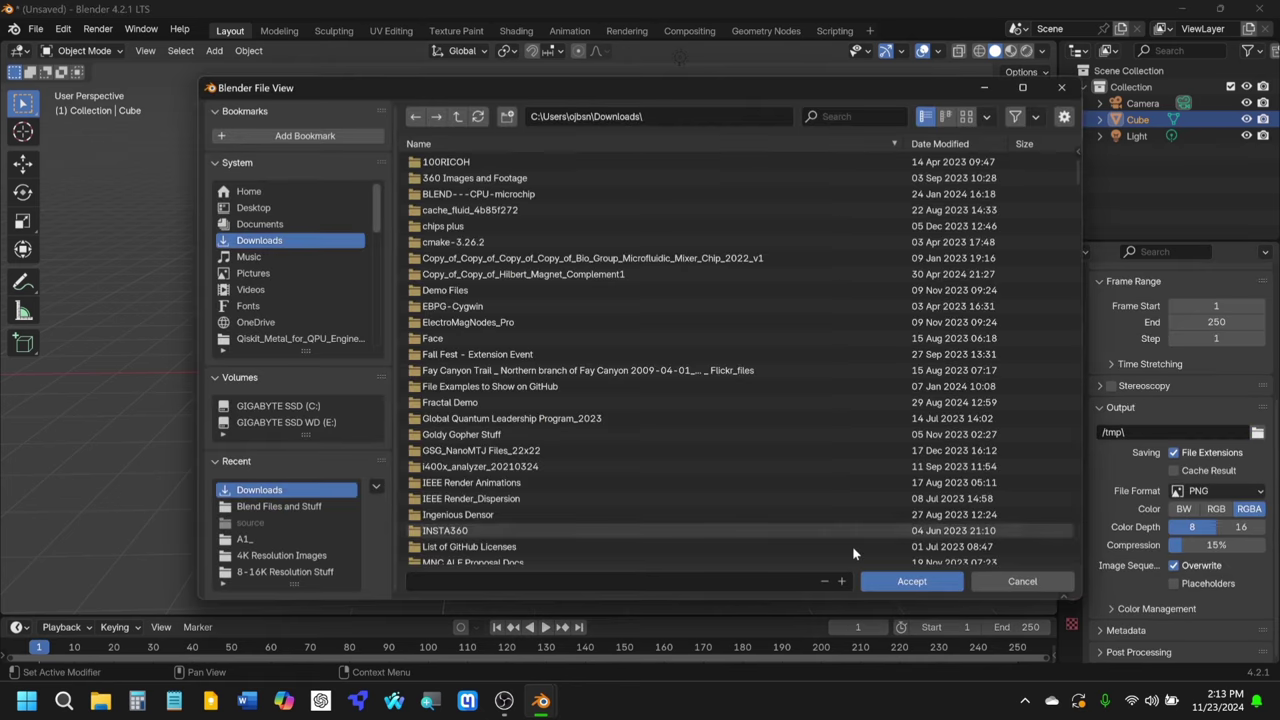
pyautogui.click(911, 581)
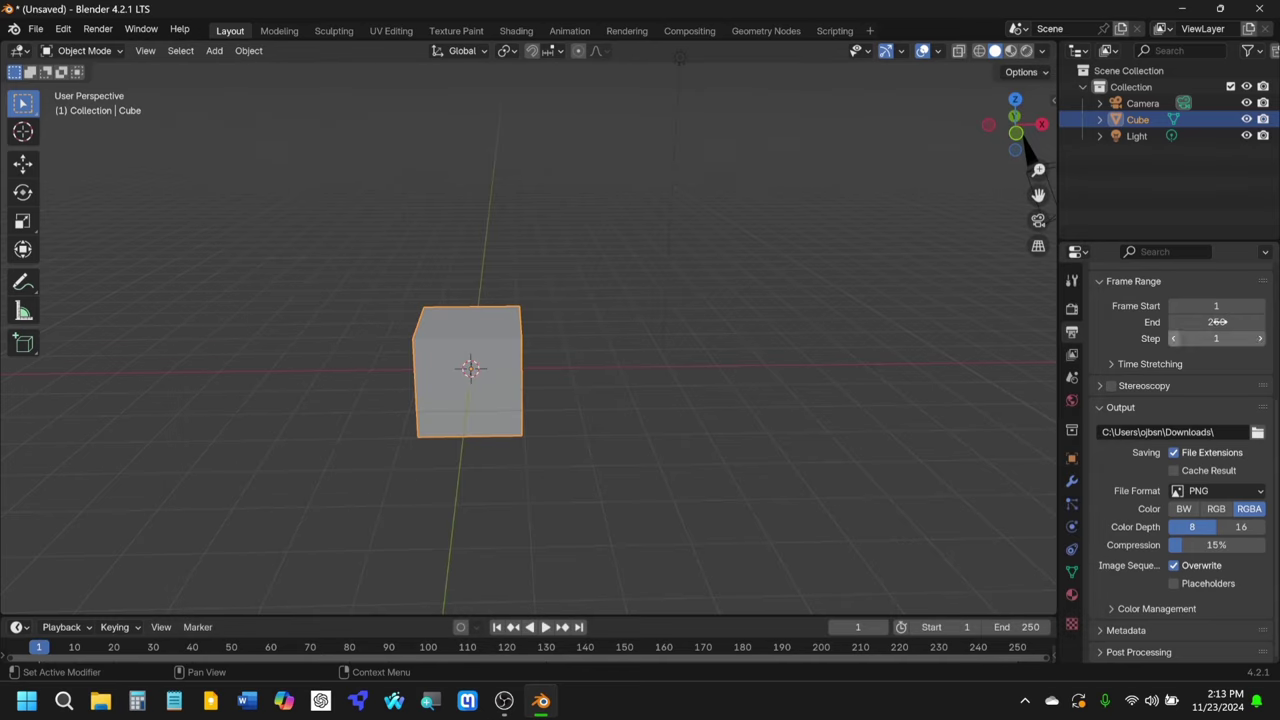
# Step: Put the cube into Edit Mode with face selection and select its top face
pyautogui.keyDown('shift'); pyautogui.moveTo(529, 315); pyautogui.dragTo(619, 261, button='middle'); pyautogui.keyUp('shift')
pyautogui.scroll(3, 582, 320)
pyautogui.scroll(1, 619, 259)
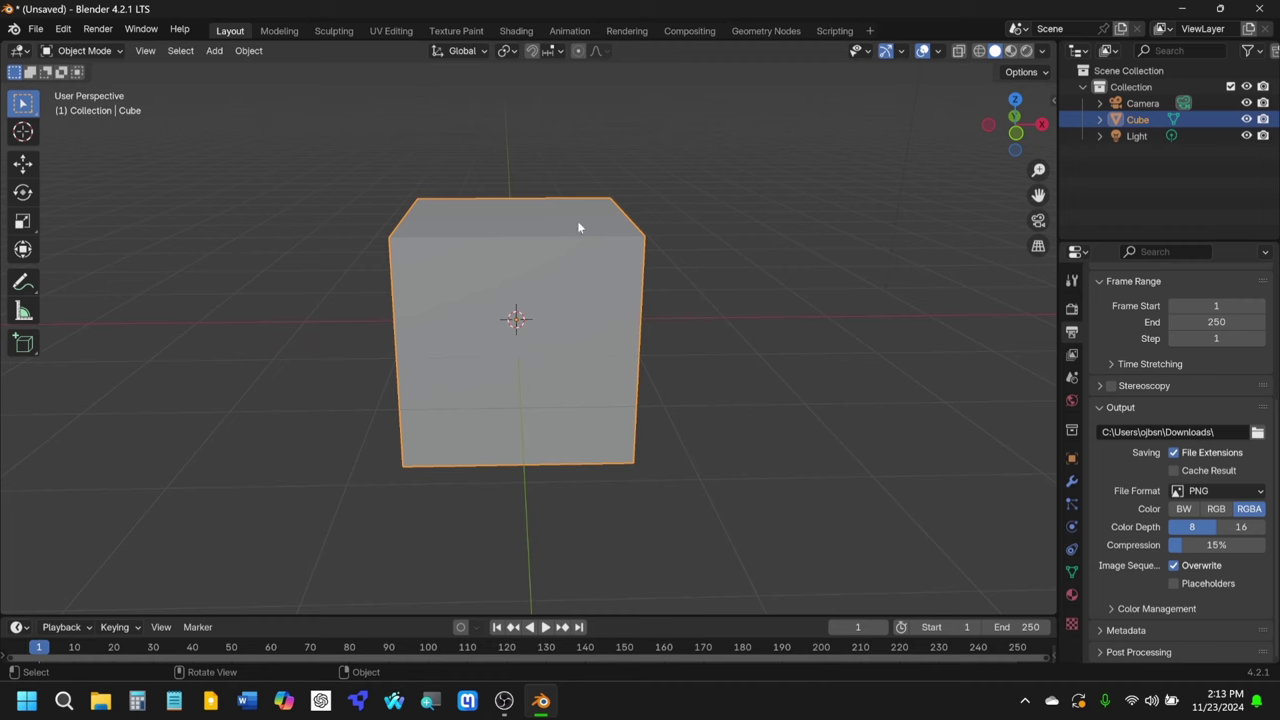
pyautogui.click(92, 50)
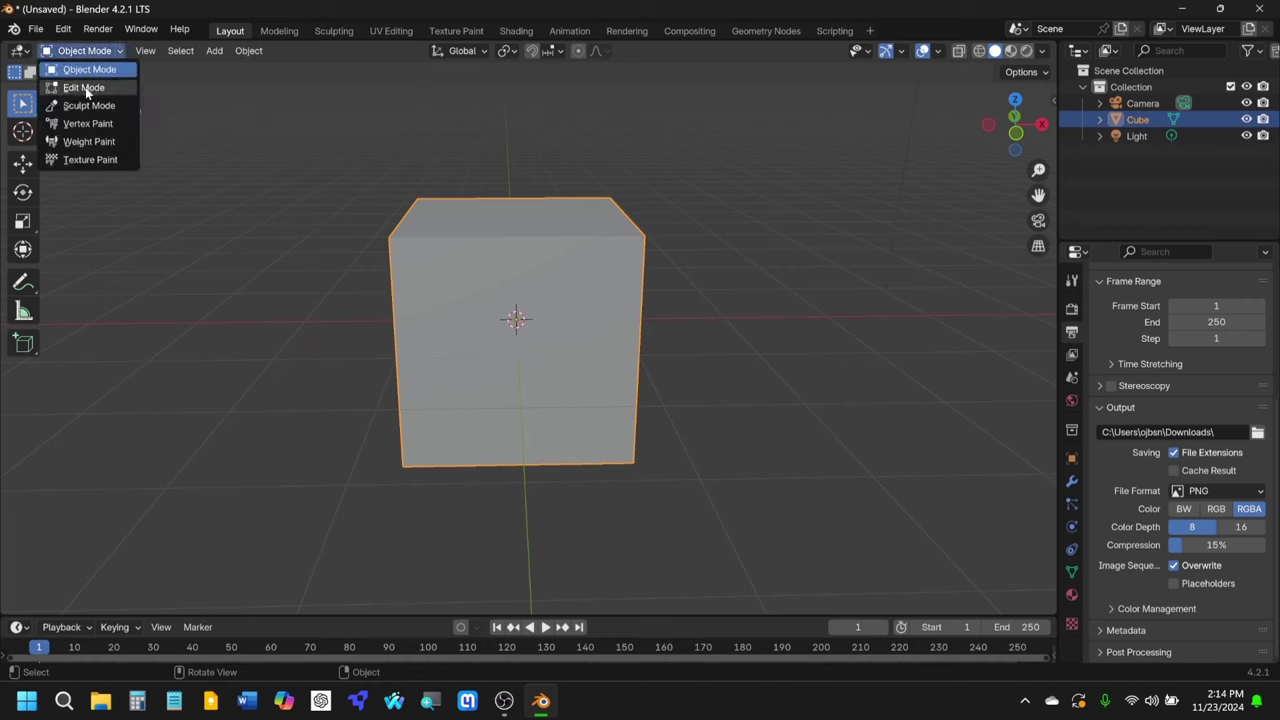
pyautogui.click(85, 68)
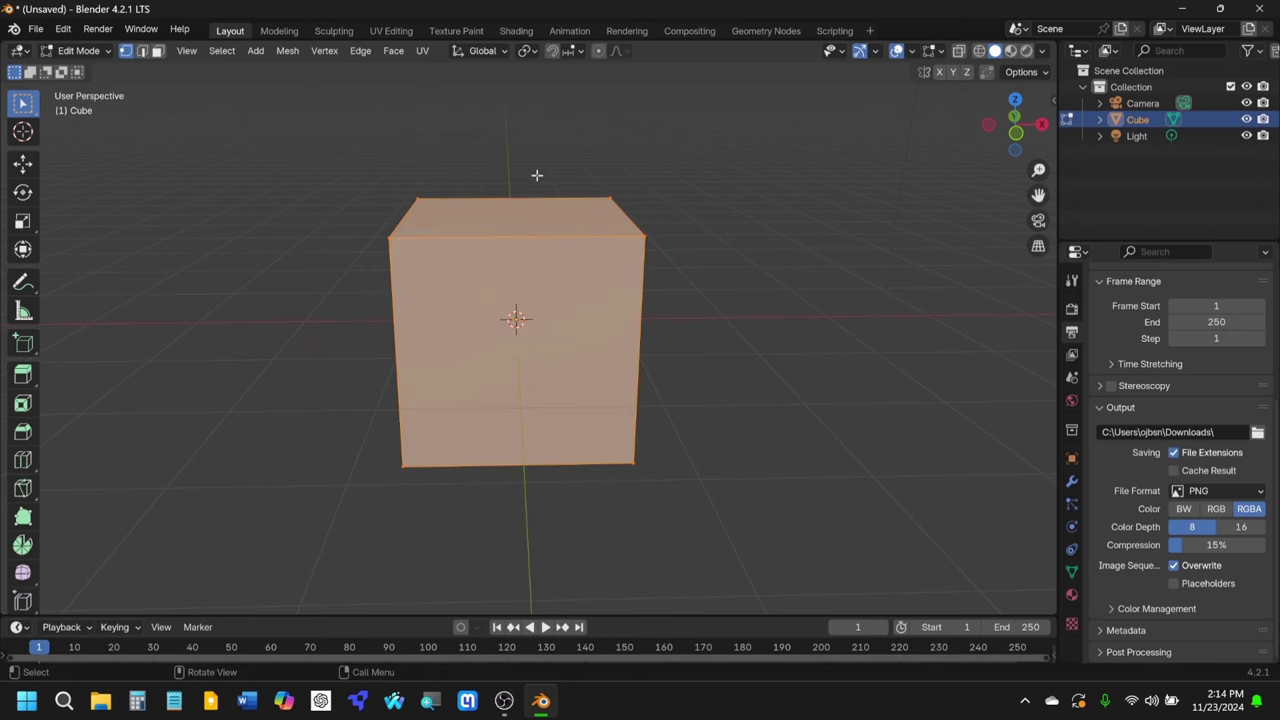
pyautogui.click(158, 51)
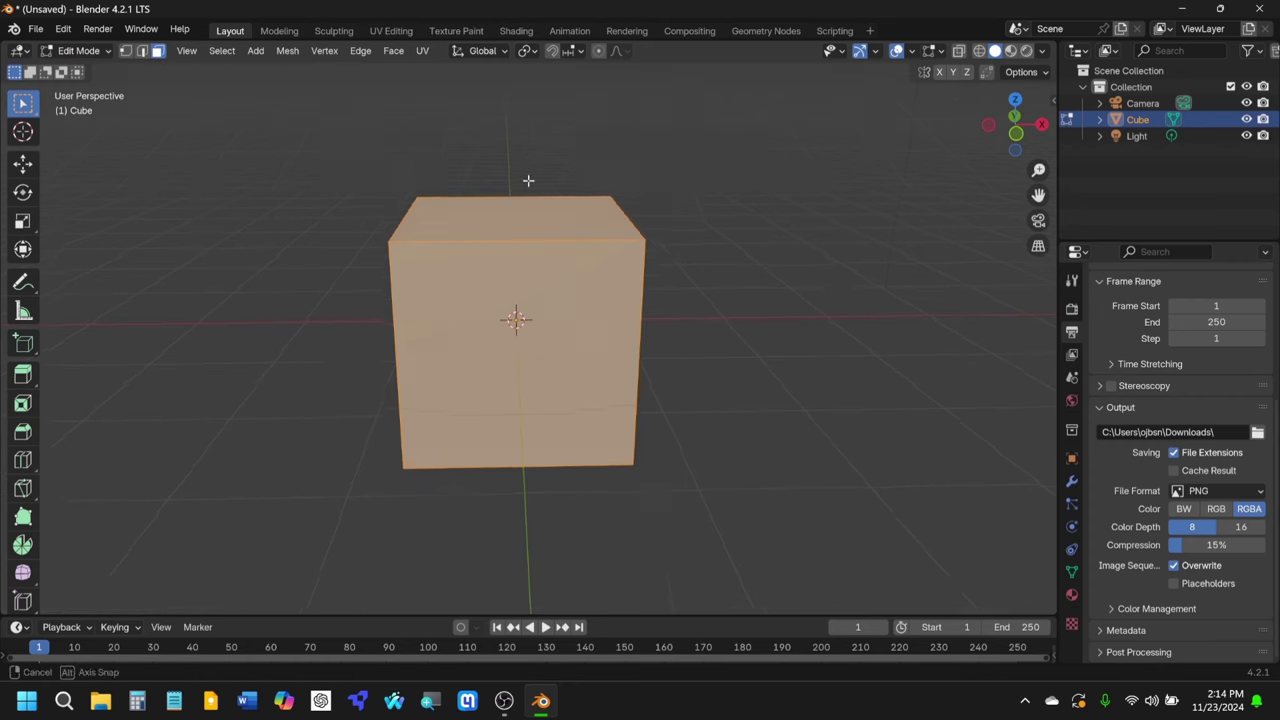
pyautogui.moveTo(528, 180); pyautogui.dragTo(541, 211, button='middle')
pyautogui.click(520, 252)
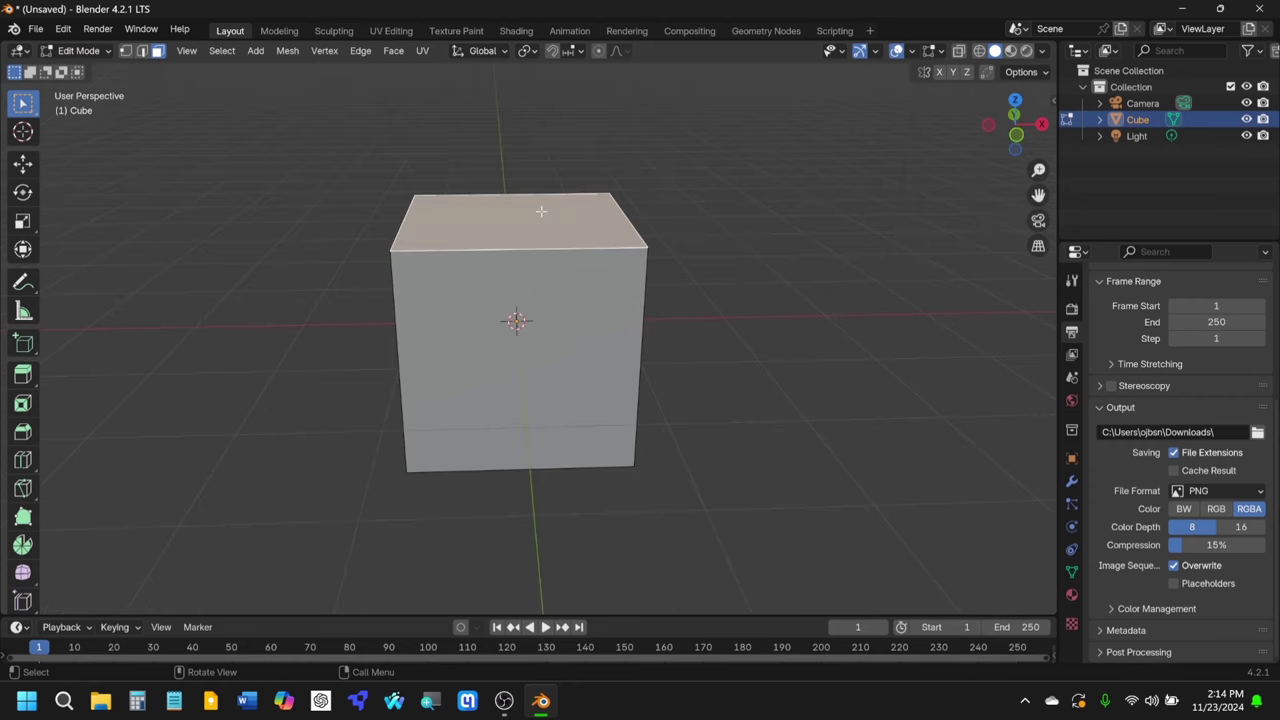
# Step: Turn on snapping and switch the viewport to wireframe shading
pyautogui.click(553, 51)
pyautogui.click(979, 52)
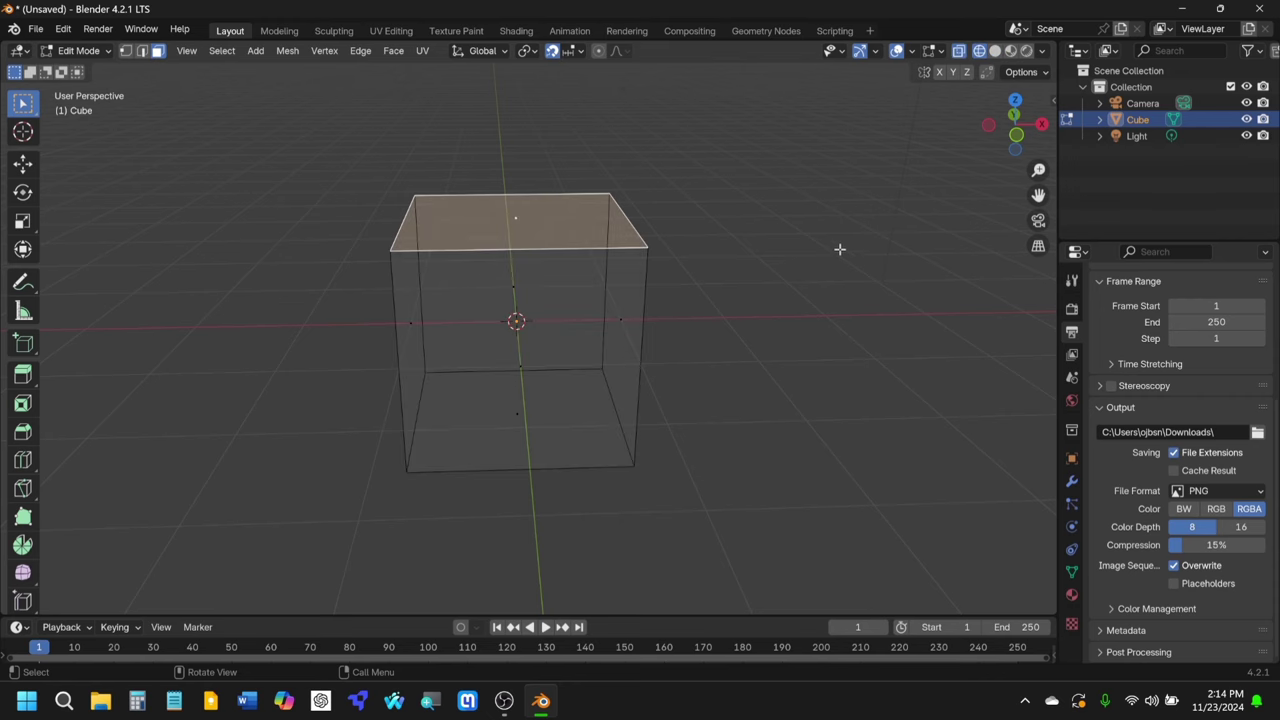
pyautogui.moveTo(829, 247); pyautogui.dragTo(828, 222, button='middle')
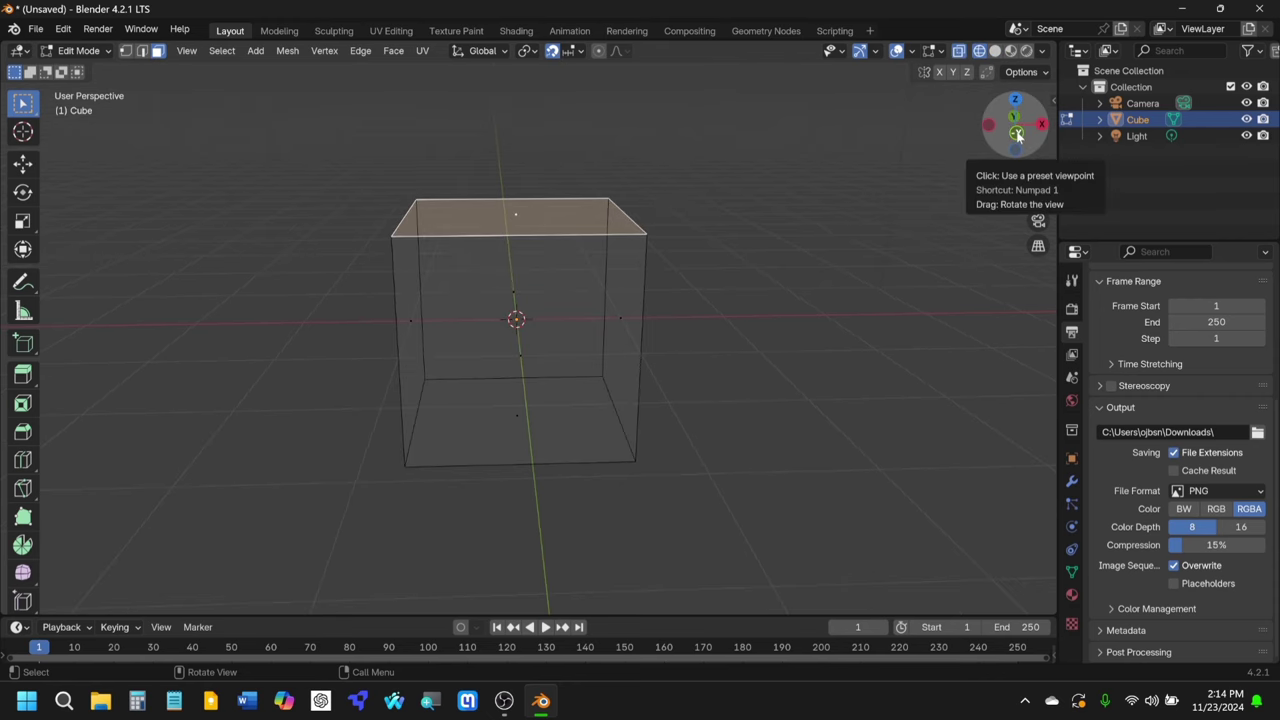
# Step: In the front view, move the cube's top face down along Z to leave a slab about 0.2 m thick
pyautogui.click(1016, 133)
pyautogui.scroll(3, 491, 240)
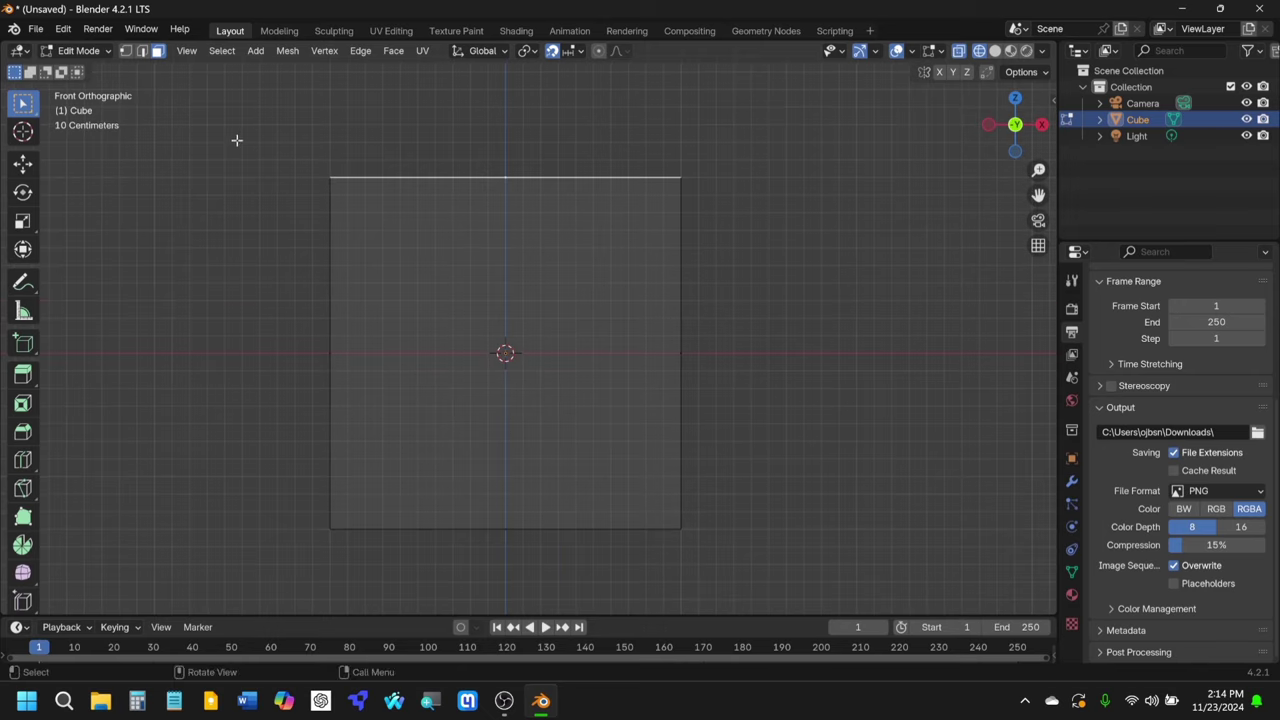
pyautogui.moveTo(277, 113); pyautogui.dragTo(871, 234)
pyautogui.click(23, 163)
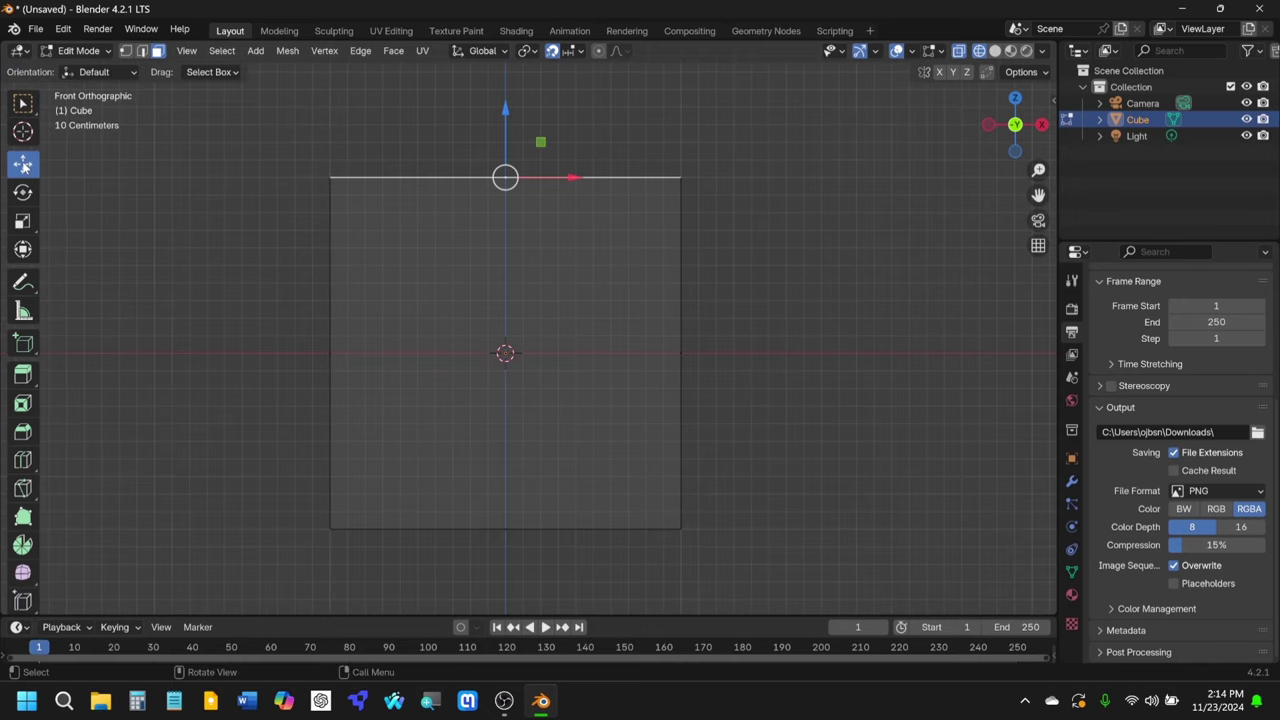
pyautogui.moveTo(507, 107); pyautogui.dragTo(563, 421)
pyautogui.keyDown('shift'); pyautogui.moveTo(540, 450); pyautogui.dragTo(542, 280, button='middle'); pyautogui.keyUp('shift')
# Step: Return the slab to Object Mode and set its origin to Center of Mass (Volume)
pyautogui.scroll(3, 542, 280)
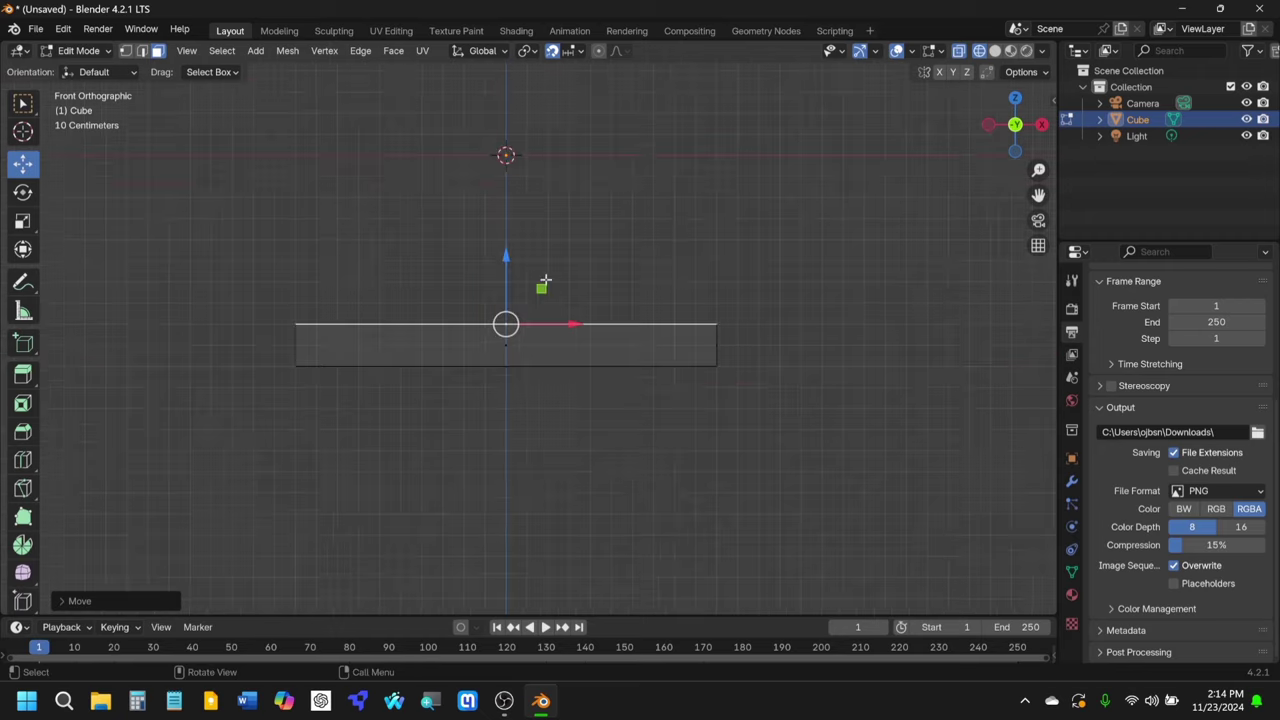
pyautogui.click(93, 52)
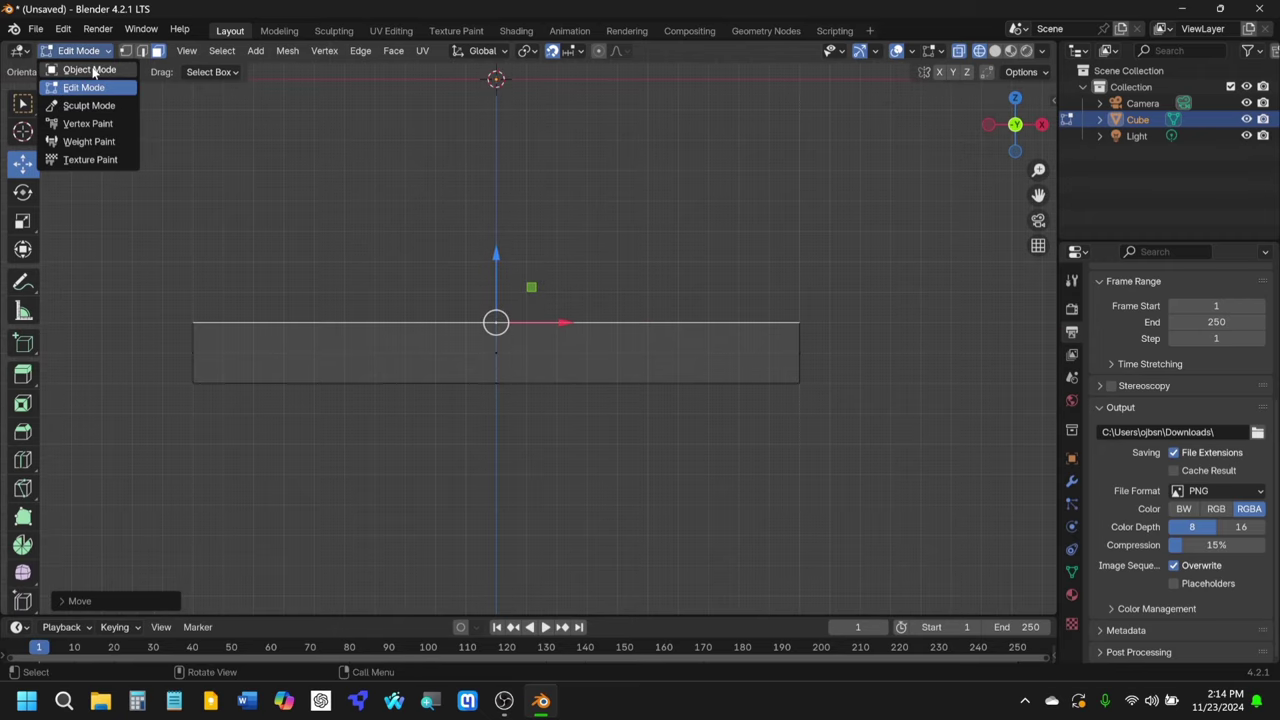
pyautogui.click(82, 69)
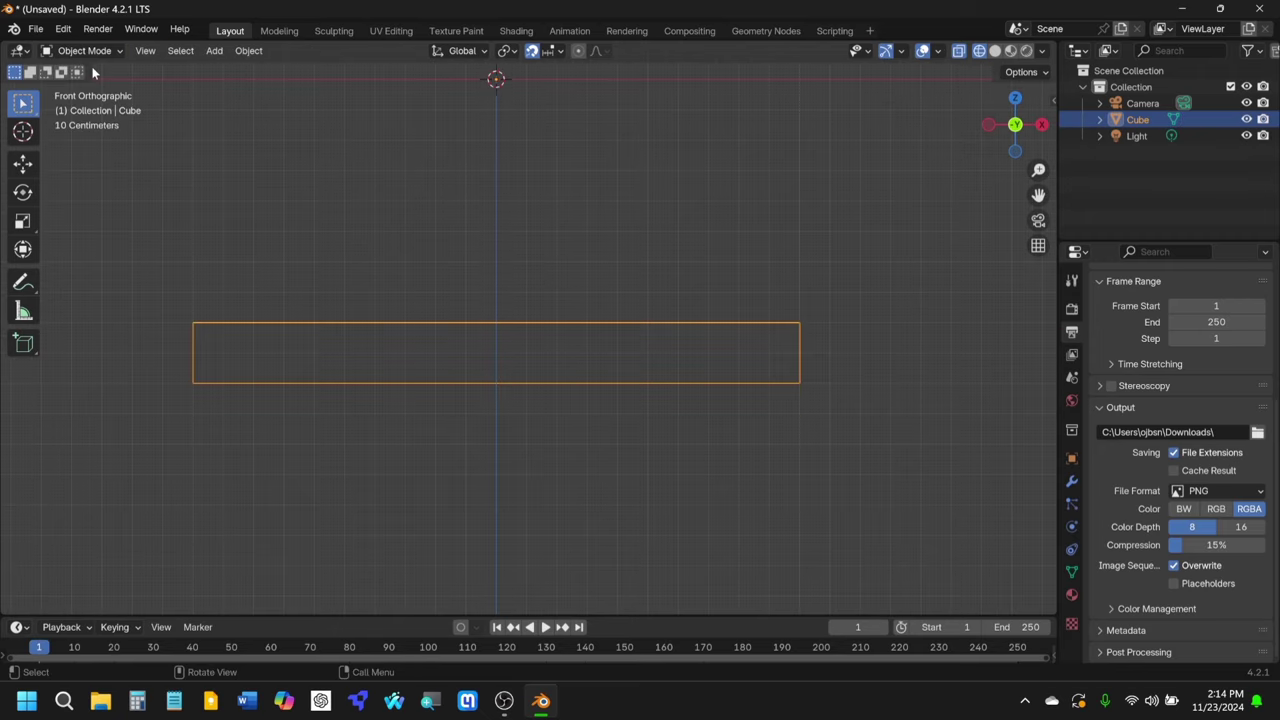
pyautogui.rightClick(481, 330)
pyautogui.rightClick(537, 328)
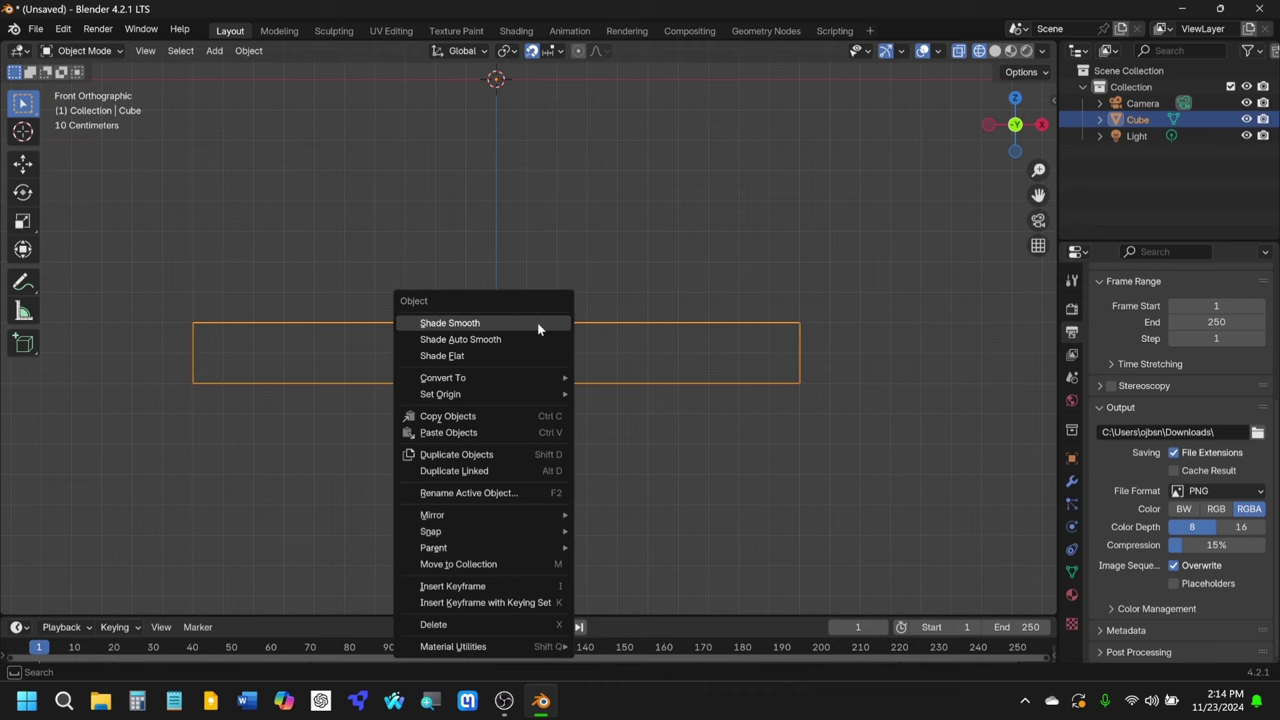
pyautogui.moveTo(529, 392)
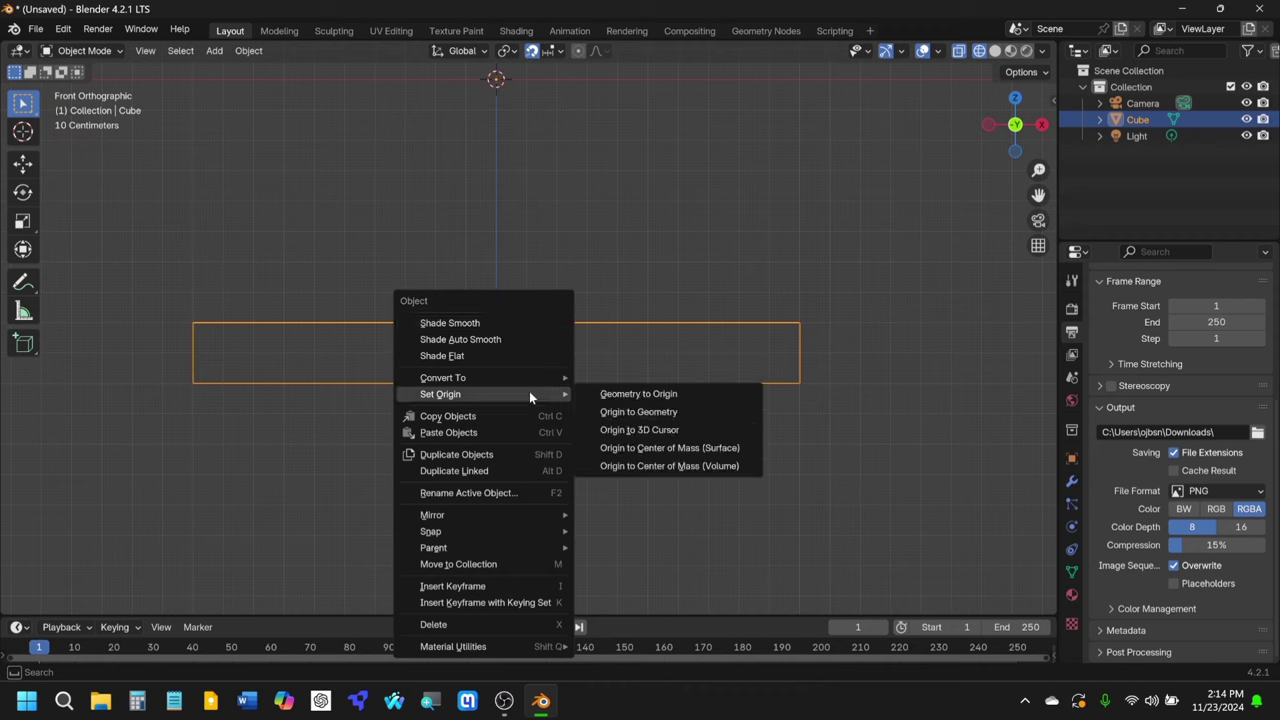
pyautogui.click(678, 466)
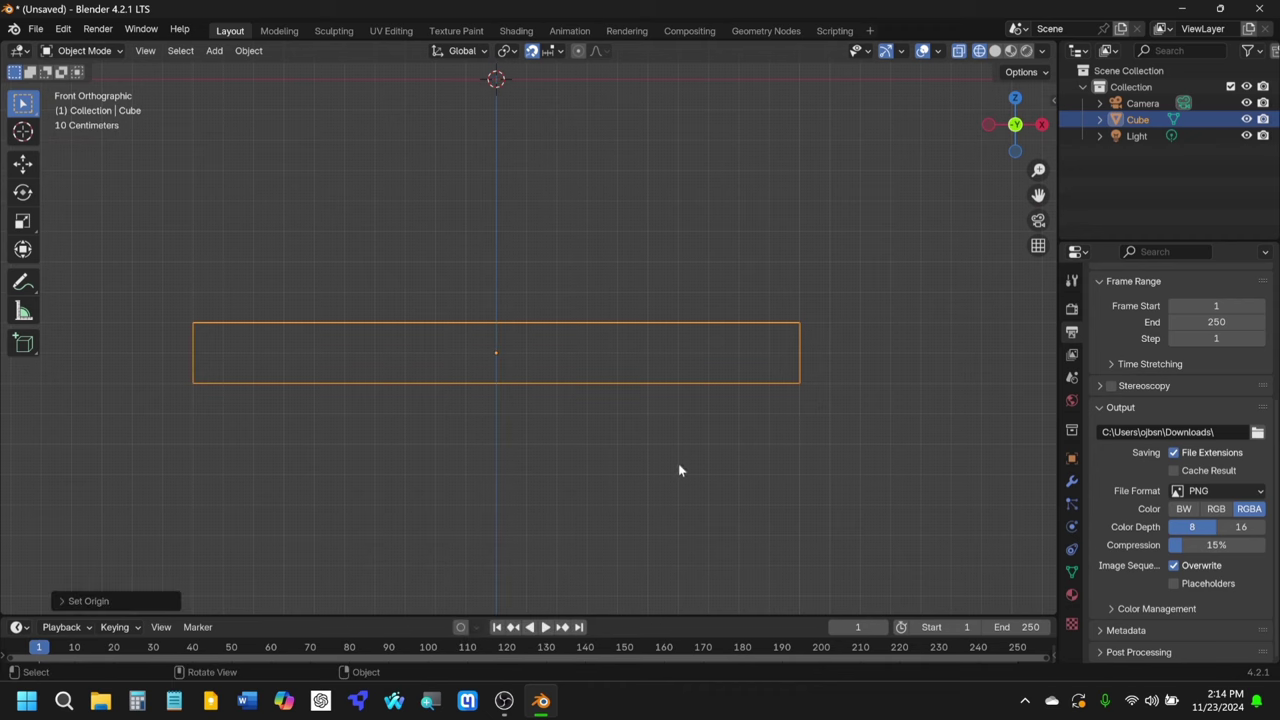
pyautogui.rightClick(502, 326)
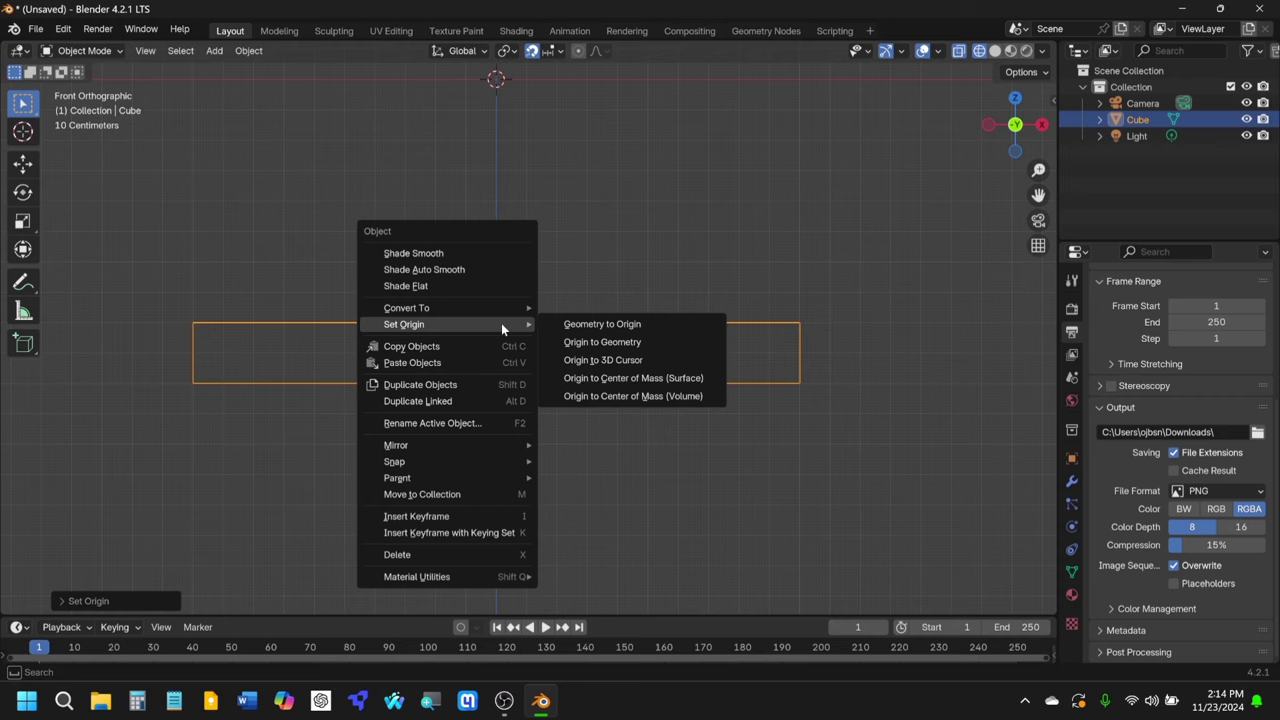
pyautogui.click(652, 396)
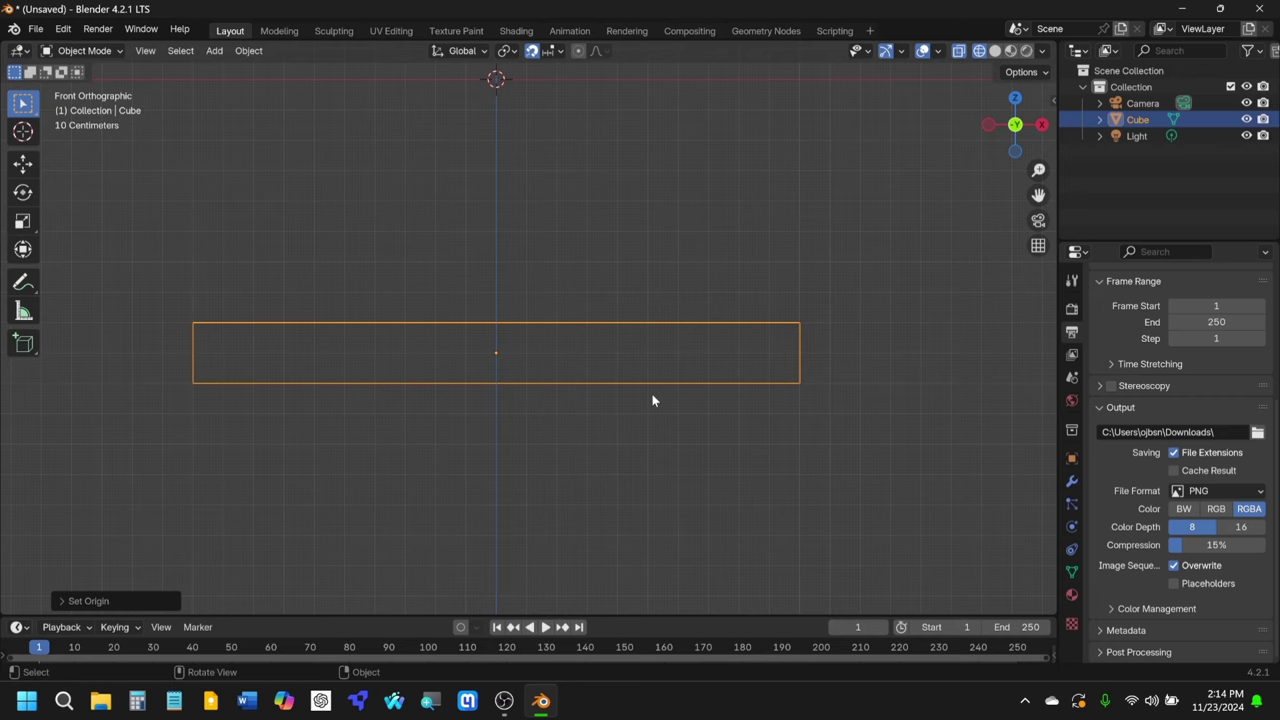
# Step: Select the slab and make a copy of it in place
pyautogui.scroll(-1, 502, 334)
pyautogui.hotkey('alt', 'a')
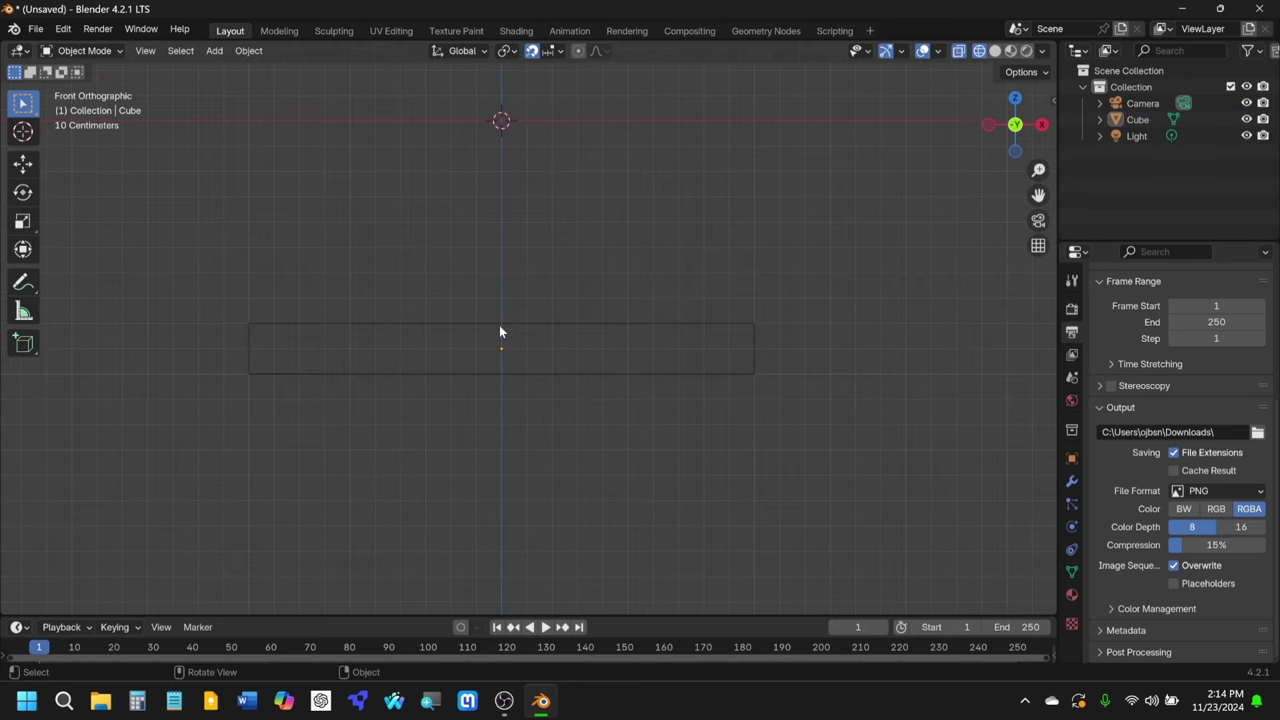
pyautogui.click(499, 326)
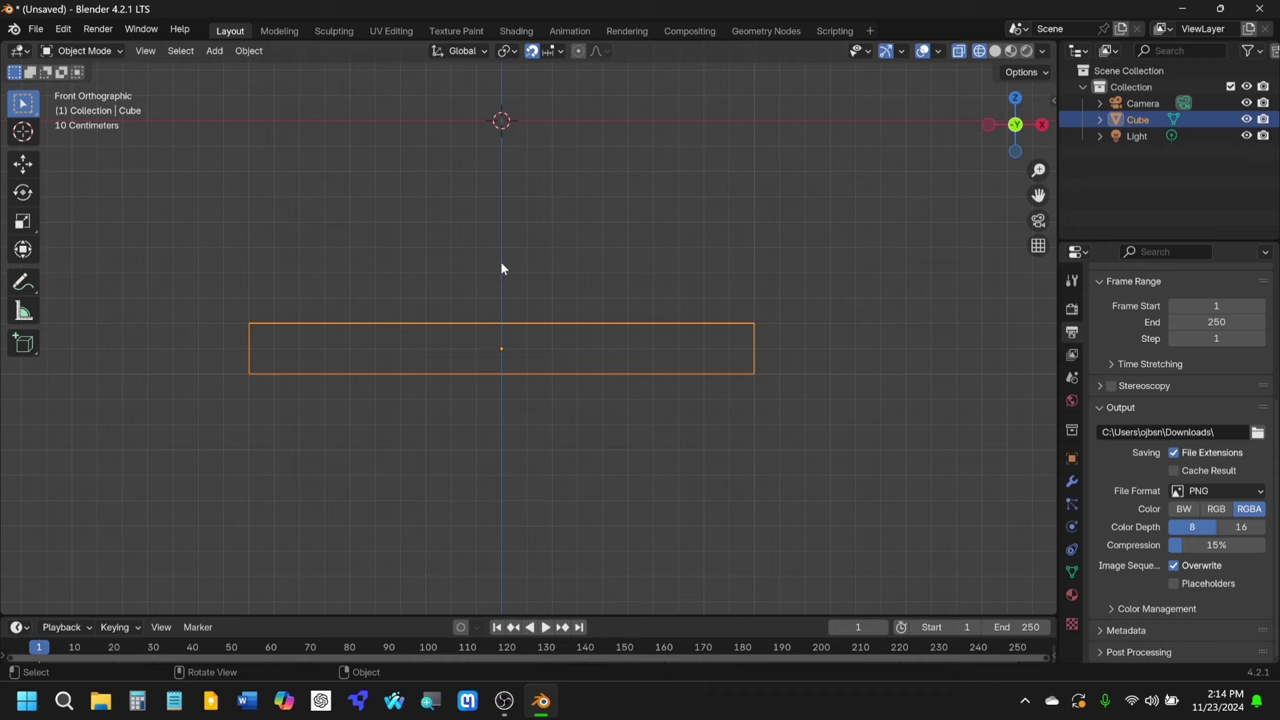
pyautogui.hotkey('ctrl', 'c')
pyautogui.hotkey('ctrl', 'v')
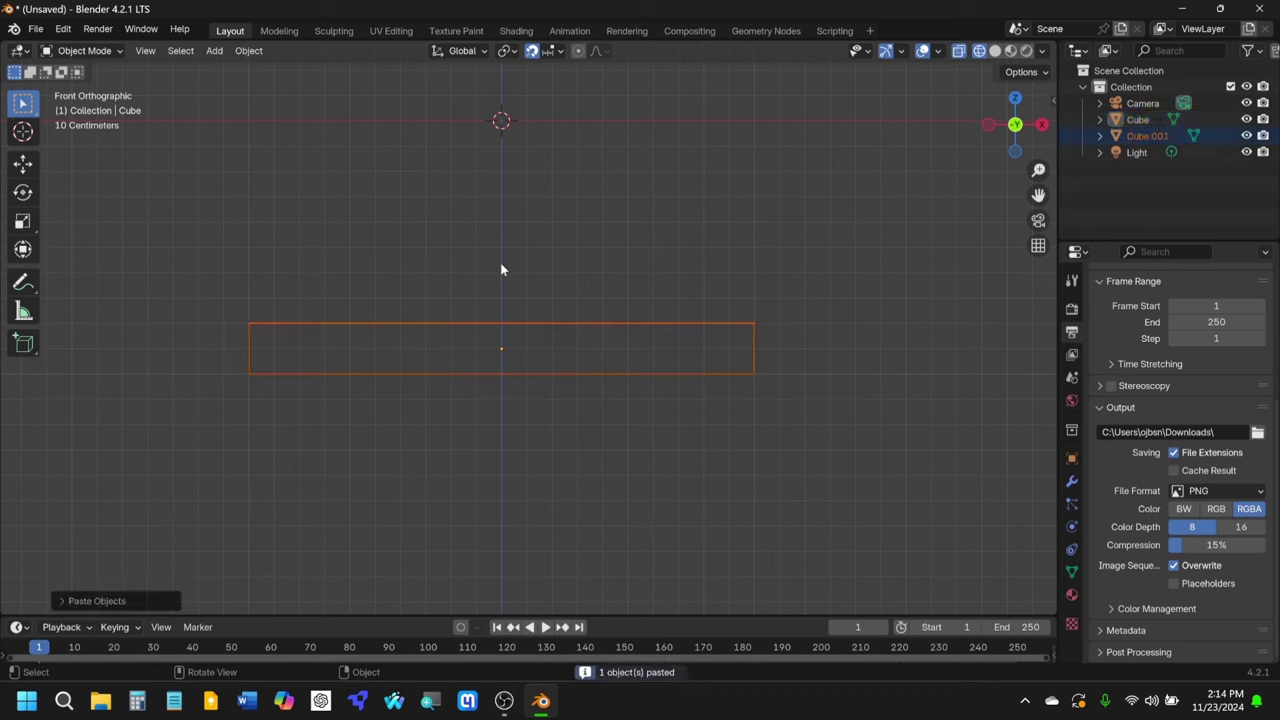
# Step: Move the copied slab up along Z until it sits above the original with a gap of about 0.01 m
pyautogui.click(23, 163)
pyautogui.moveTo(501, 281); pyautogui.dragTo(514, 222)
pyautogui.scroll(7, 511, 308)
pyautogui.keyDown('shift'); pyautogui.moveTo(437, 240); pyautogui.dragTo(487, 222, button='middle'); pyautogui.keyUp('shift')
pyautogui.scroll(4, 474, 287)
pyautogui.keyDown('shift'); pyautogui.moveTo(472, 270); pyautogui.dragTo(534, 425, button='middle'); pyautogui.keyUp('shift')
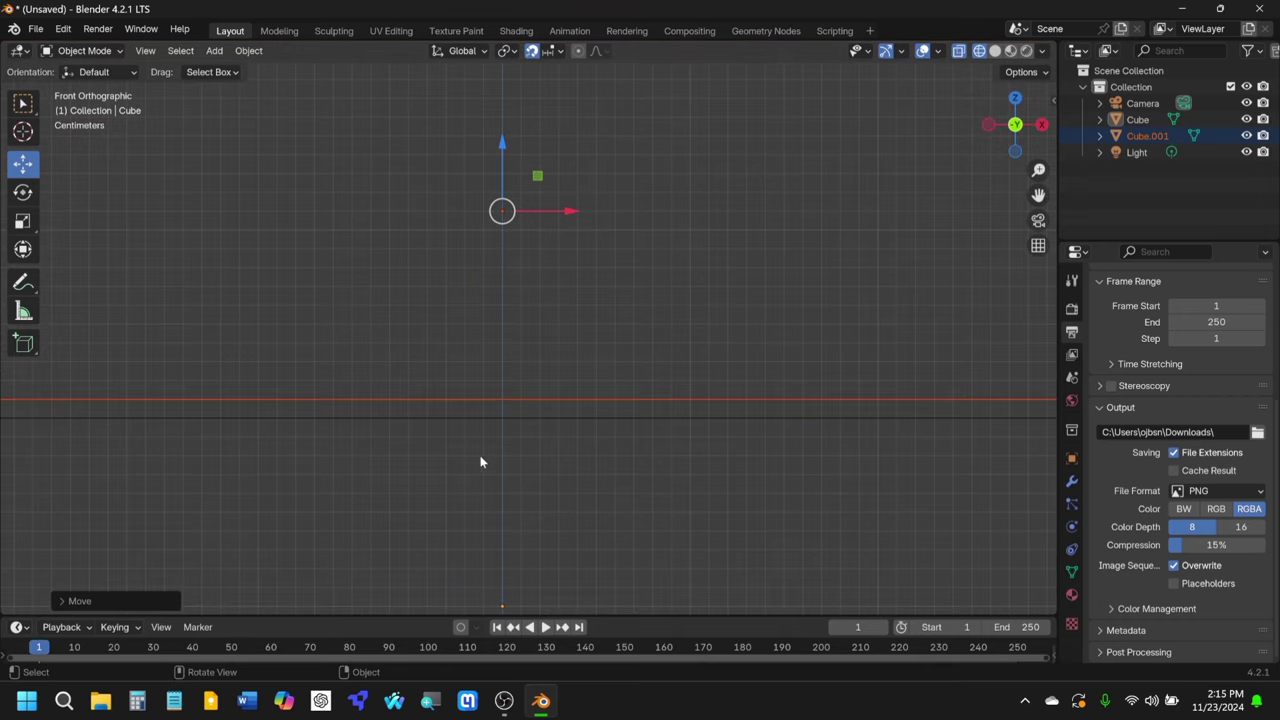
pyautogui.scroll(4, 490, 467)
pyautogui.keyDown('shift'); pyautogui.moveTo(497, 477); pyautogui.dragTo(519, 253, button='middle'); pyautogui.keyUp('shift')
pyautogui.scroll(2, 470, 298)
pyautogui.scroll(1, 451, 292)
pyautogui.scroll(4, 535, 351)
pyautogui.scroll(-8, 530, 262)
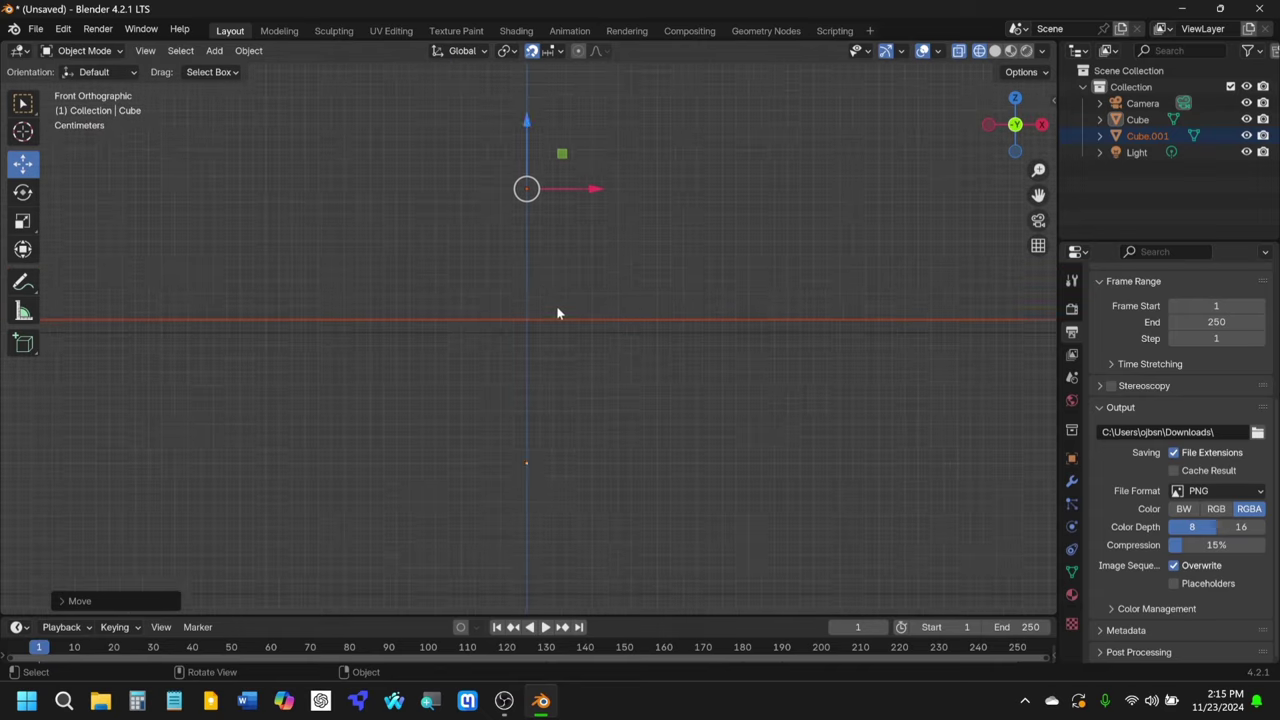
pyautogui.scroll(3, 529, 350)
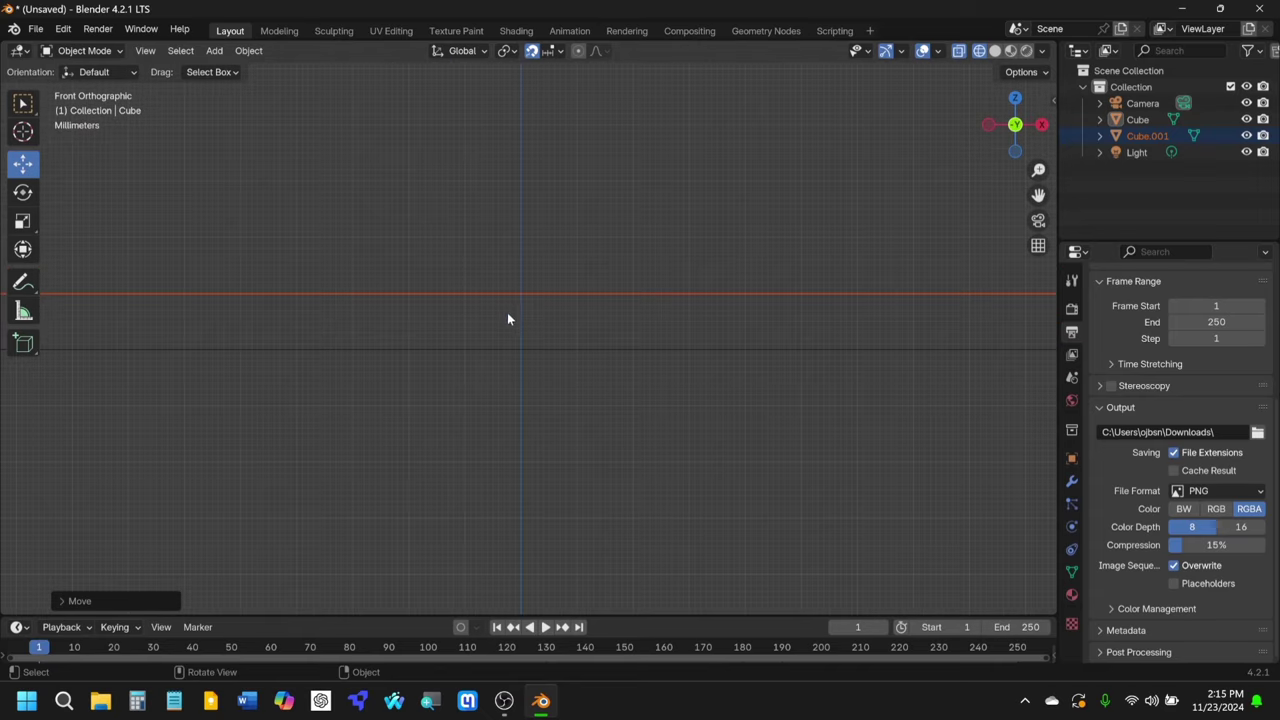
pyautogui.scroll(-6, 598, 309)
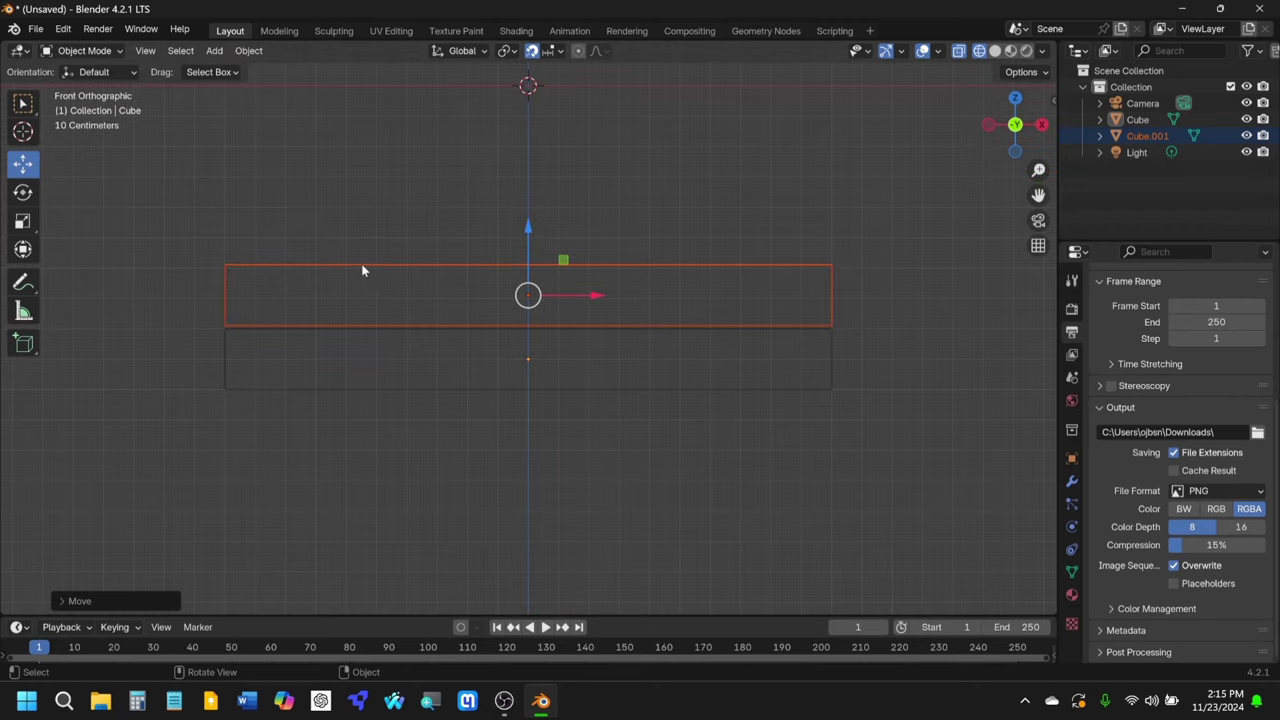
# Step: Make the upper slab the active object and schedule the pending Windows update restart for tonight
pyautogui.click(417, 270)
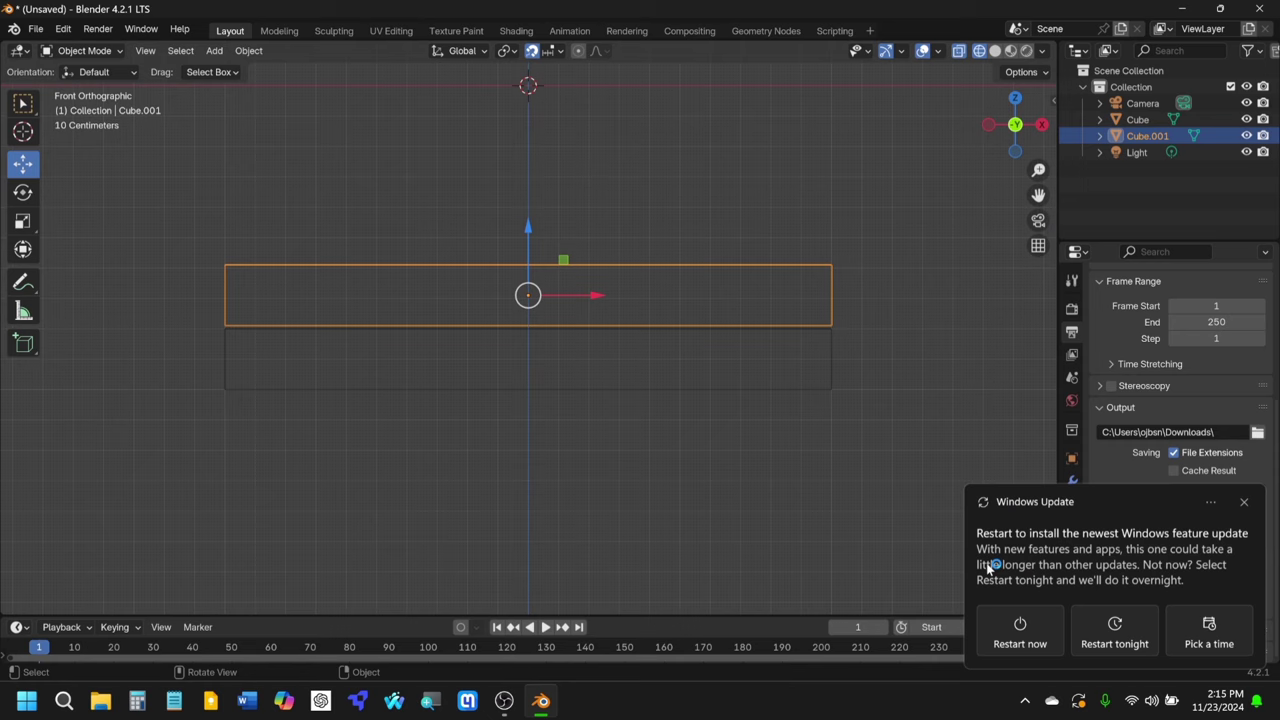
pyautogui.click(1115, 632)
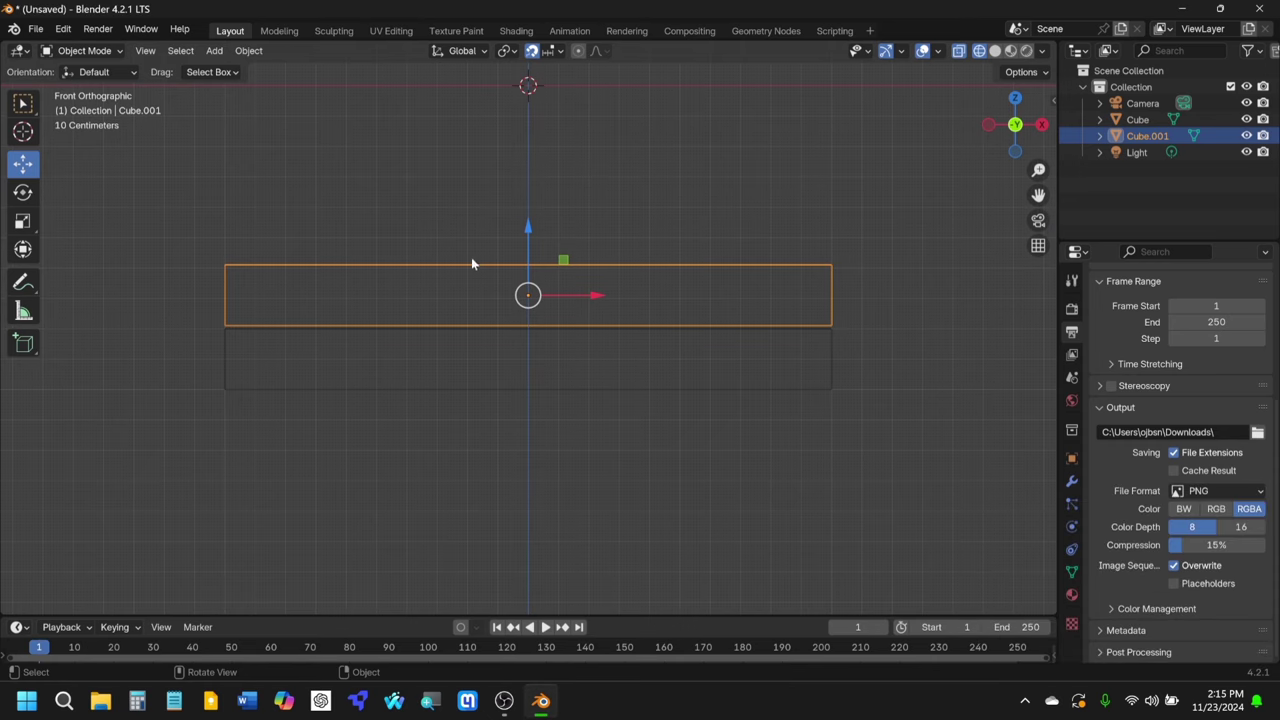
pyautogui.click(426, 264)
pyautogui.click(392, 259)
# Step: Put the upper slab into Edit Mode and select its top face
pyautogui.scroll(3, 480, 264)
pyautogui.scroll(-2, 475, 262)
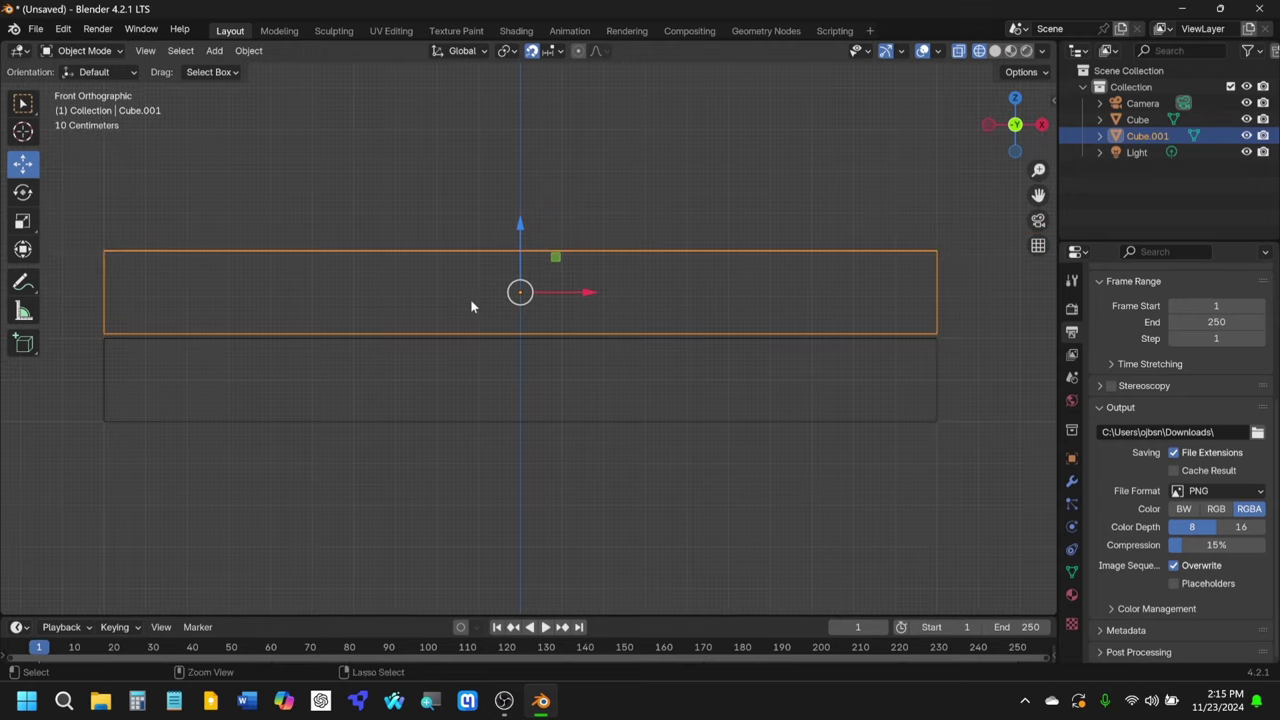
pyautogui.click(98, 52)
pyautogui.click(85, 92)
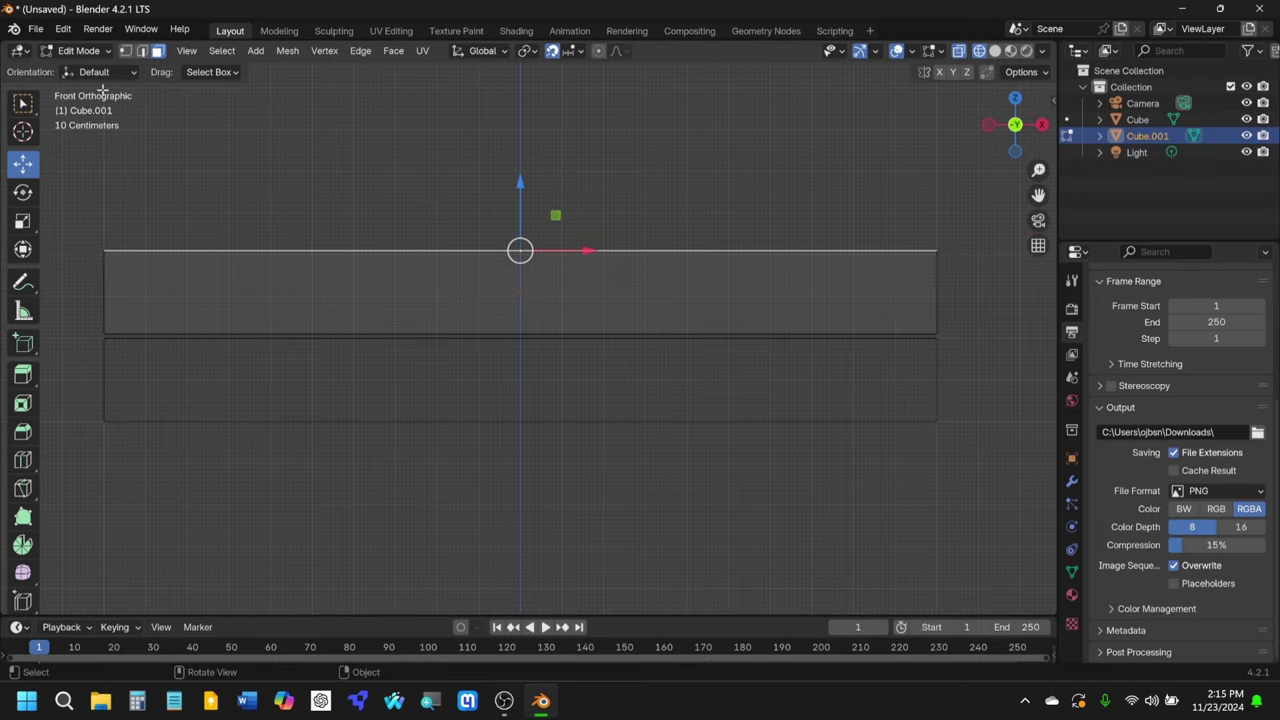
pyautogui.moveTo(73, 212); pyautogui.dragTo(996, 270)
pyautogui.moveTo(620, 177); pyautogui.dragTo(615, 245, button='middle')
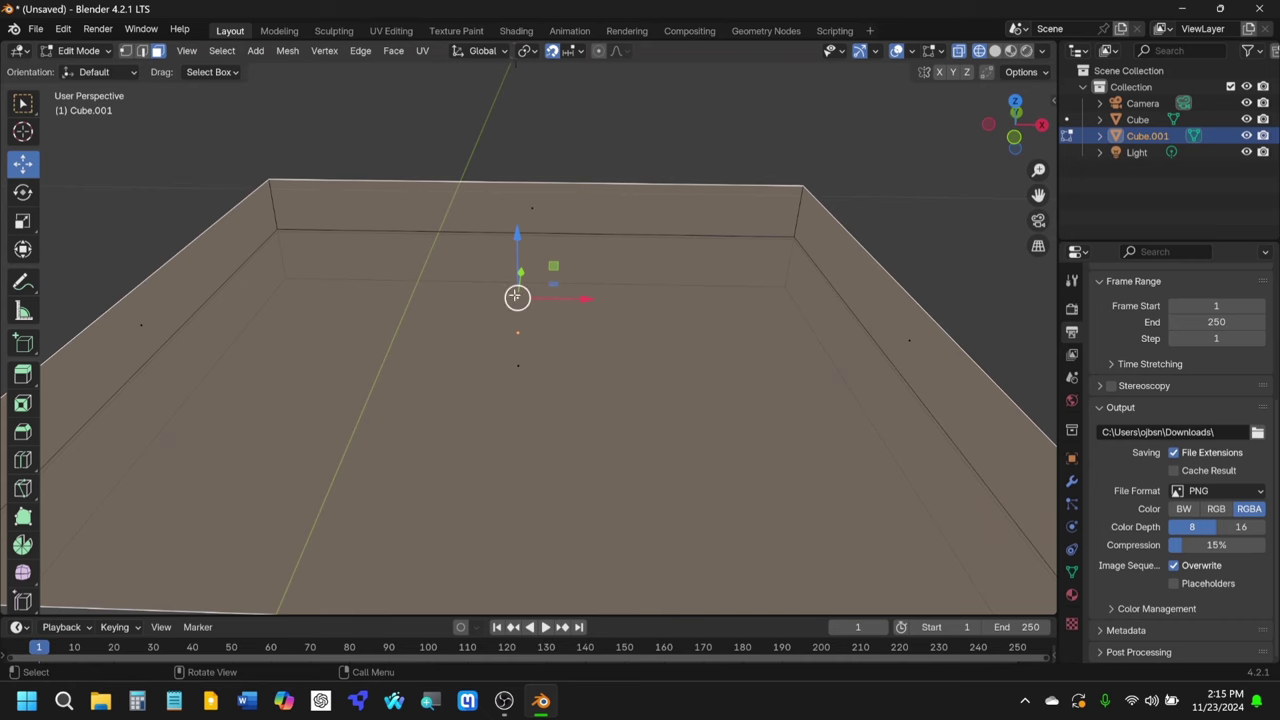
pyautogui.scroll(-5, 530, 283)
pyautogui.moveTo(525, 287); pyautogui.dragTo(495, 300, button='middle')
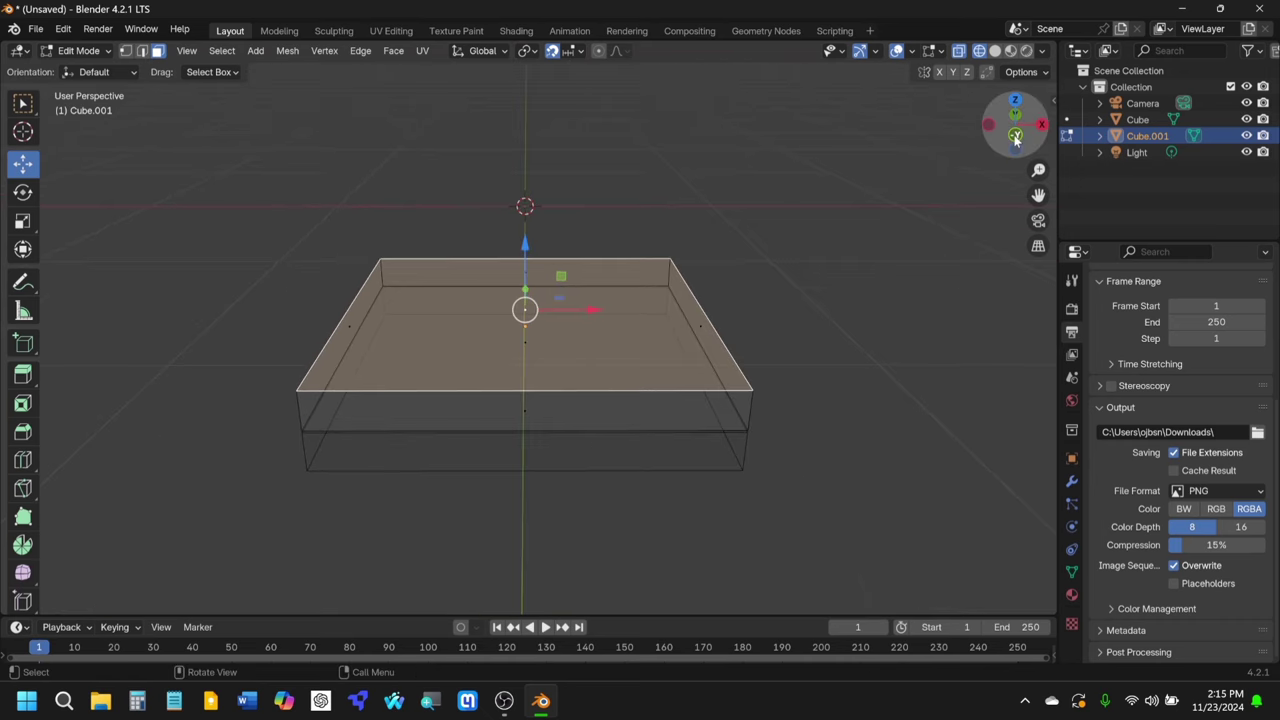
# Step: In the front view, move the upper slab's top face down along Z to leave a sheet about 0.01 m thick
pyautogui.click(1014, 130)
pyautogui.scroll(1, 525, 123)
pyautogui.keyDown('shift'); pyautogui.moveTo(526, 126); pyautogui.dragTo(534, 186, button='middle'); pyautogui.keyUp('shift')
pyautogui.moveTo(518, 128); pyautogui.dragTo(522, 168)
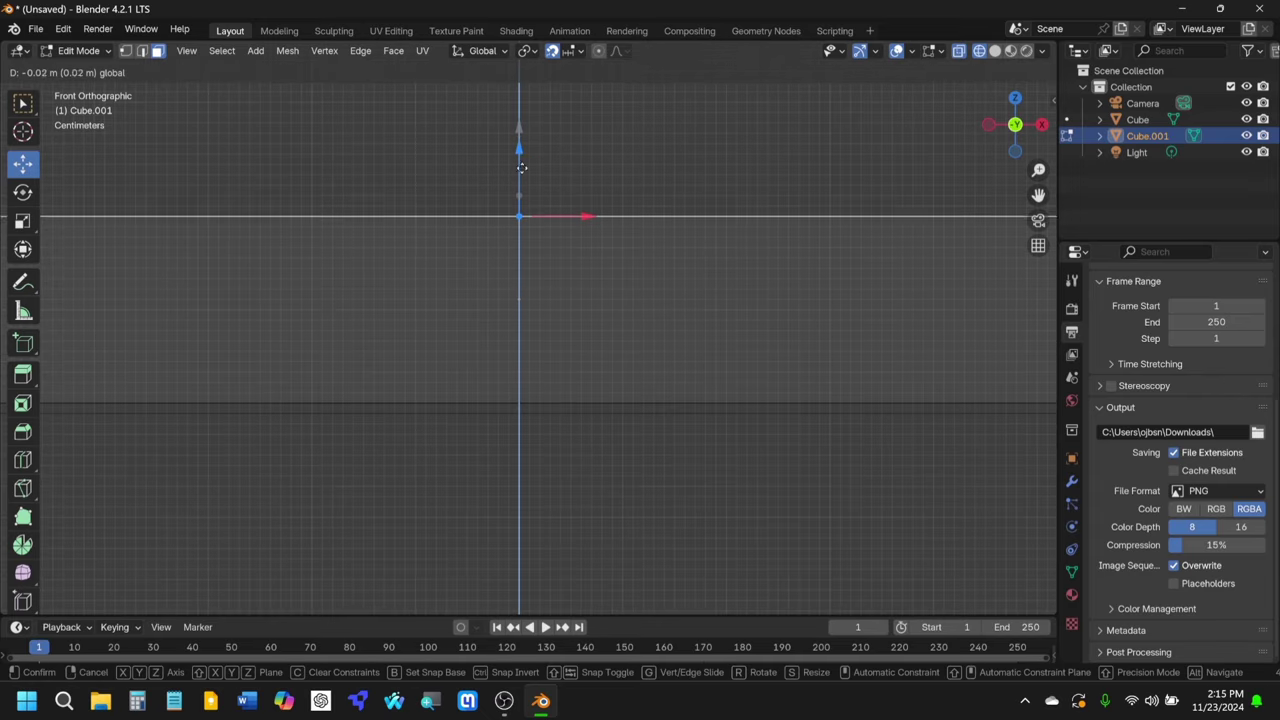
pyautogui.click(537, 323)
pyautogui.moveTo(537, 323)
pyautogui.keyDown('shift'); pyautogui.mouseDown(button='middle')
pyautogui.moveTo(529, 400)
pyautogui.moveTo(551, 309)
pyautogui.mouseUp(button='middle'); pyautogui.keyUp('shift')
pyautogui.scroll(1, 549, 345)
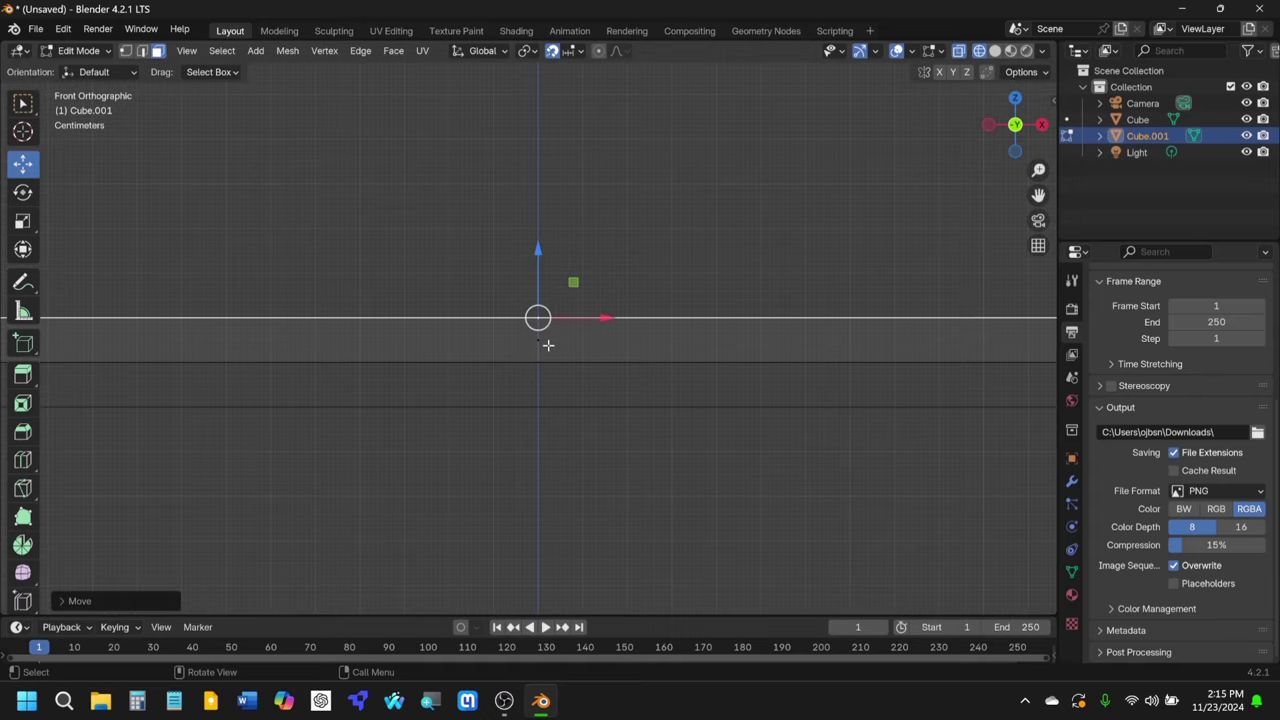
pyautogui.scroll(-3, 549, 346)
pyautogui.scroll(6, 551, 352)
pyautogui.scroll(-3, 551, 352)
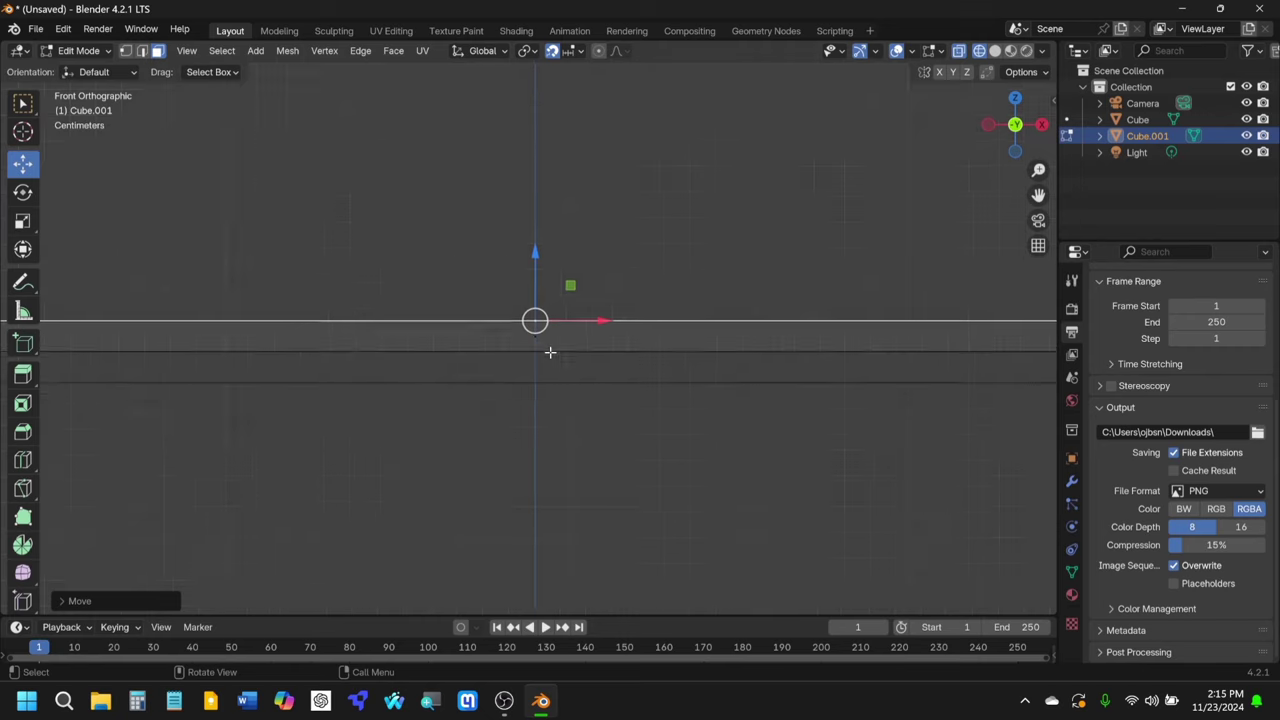
# Step: Clear the face selection and examine the thin sheet's thickness, its end and its gap to the slab below
pyautogui.click(601, 189)
pyautogui.scroll(-6, 680, 290)
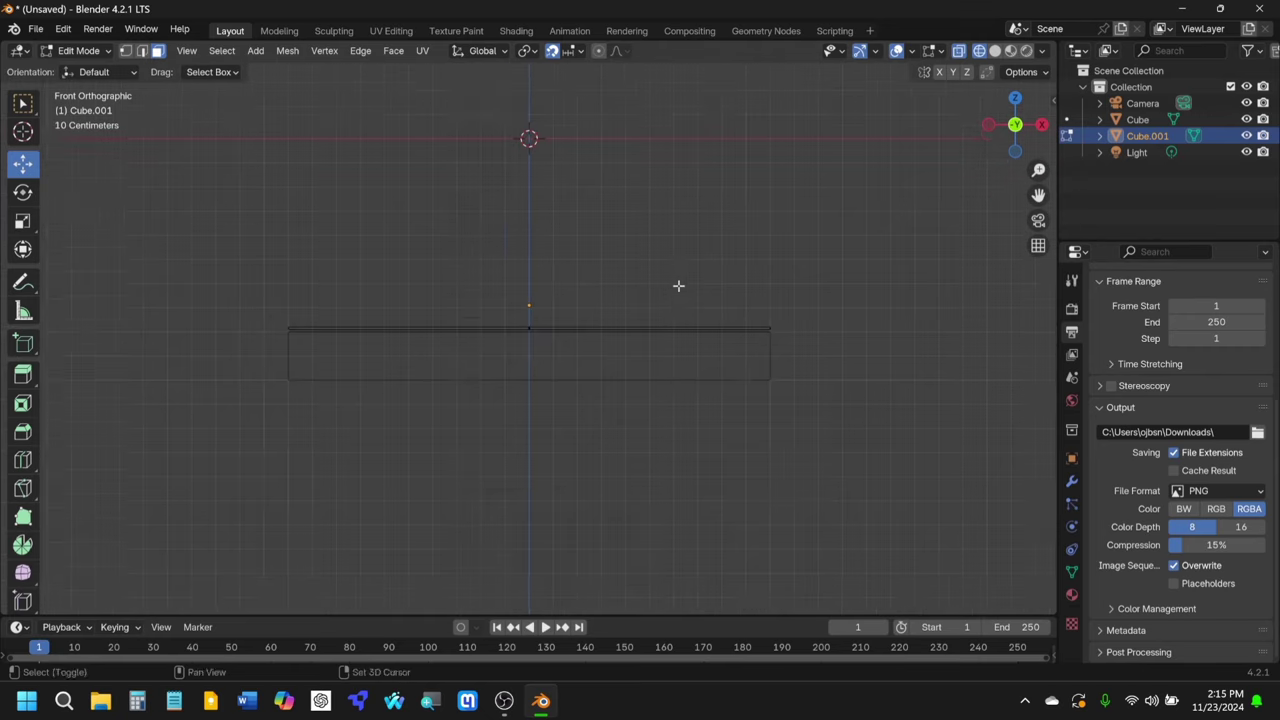
pyautogui.scroll(10, 540, 322)
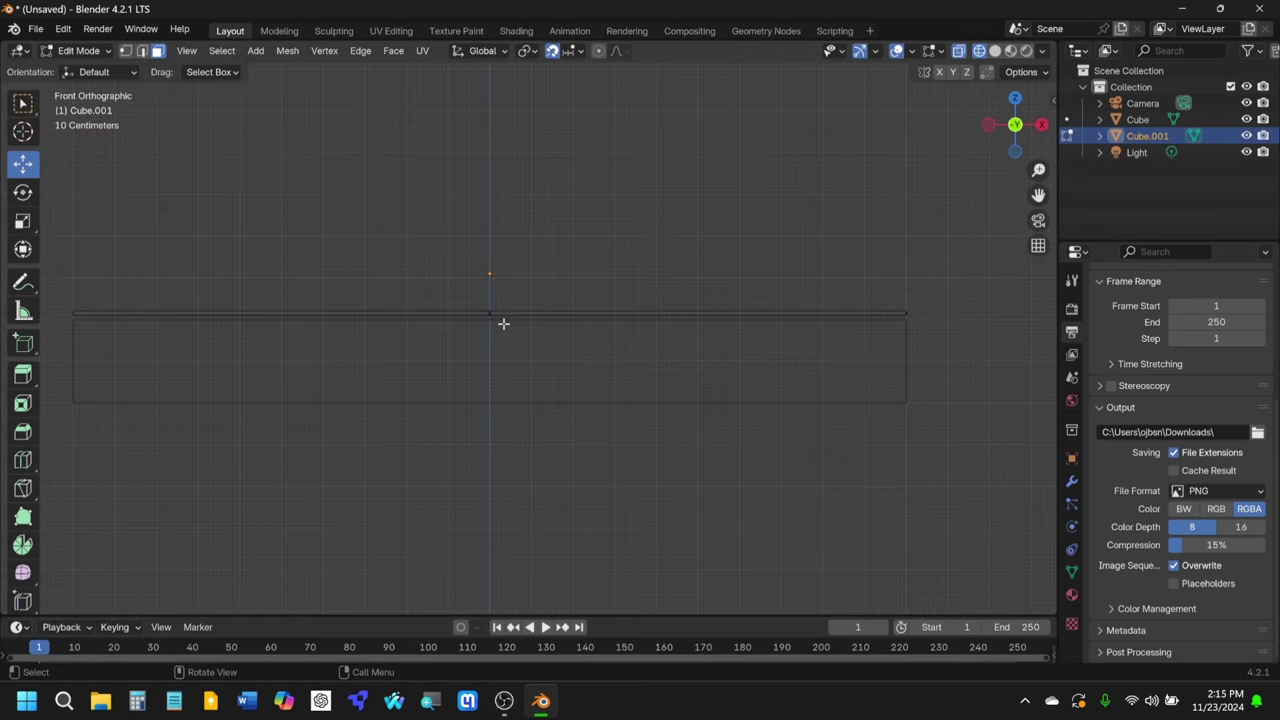
pyautogui.scroll(-6, 657, 371)
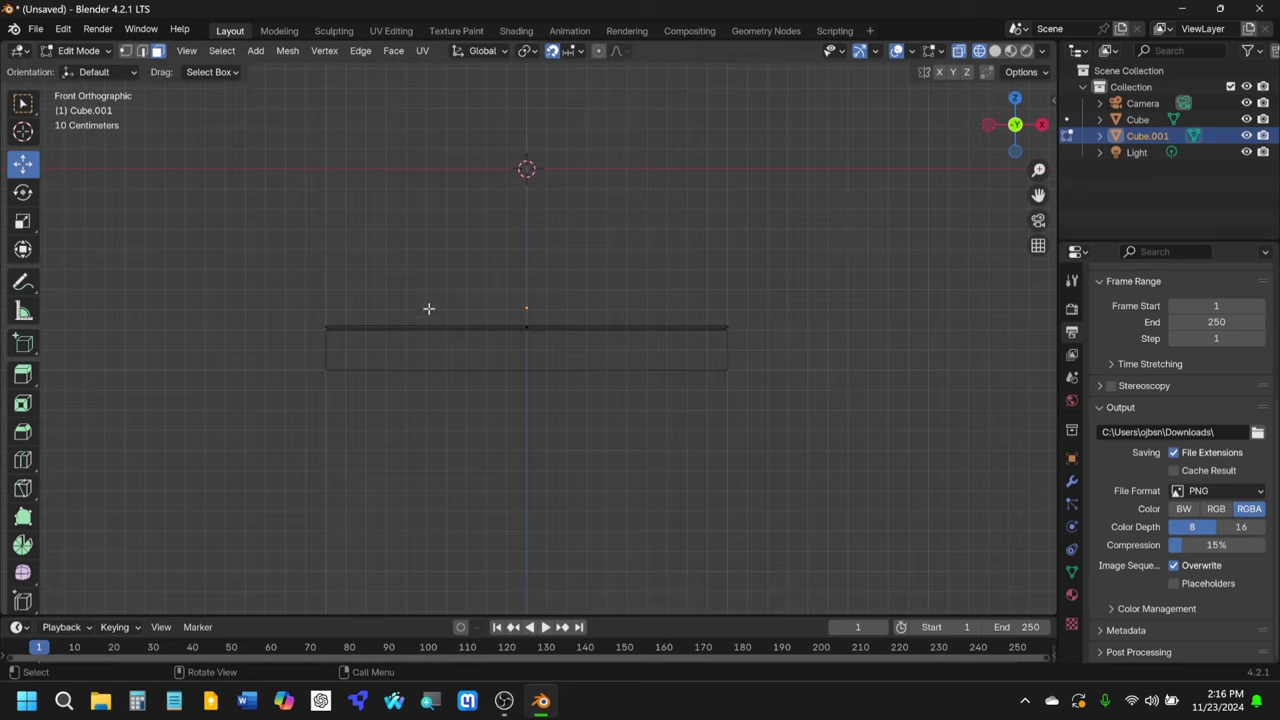
pyautogui.scroll(5, 508, 331)
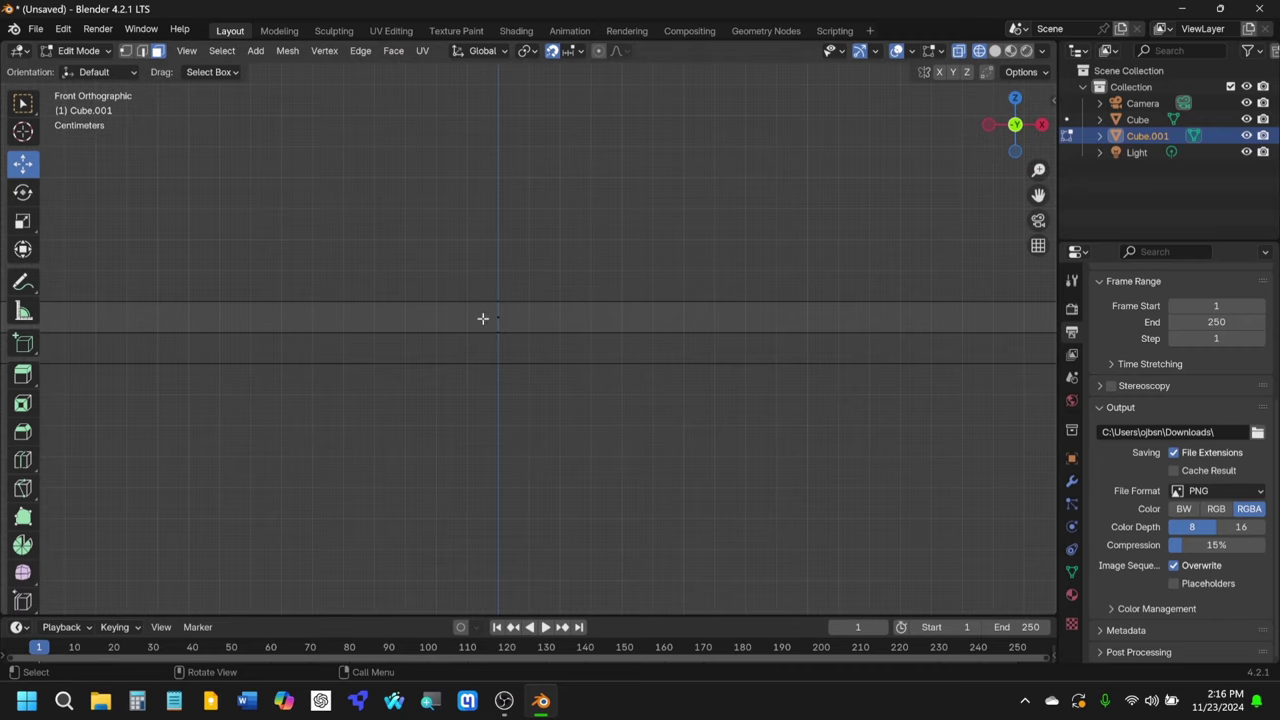
pyautogui.scroll(-6, 482, 311)
pyautogui.keyDown('shift'); pyautogui.moveTo(551, 303); pyautogui.dragTo(320, 289, button='middle'); pyautogui.keyUp('shift')
pyautogui.keyDown('shift'); pyautogui.moveTo(894, 277); pyautogui.dragTo(470, 266, button='middle'); pyautogui.keyUp('shift')
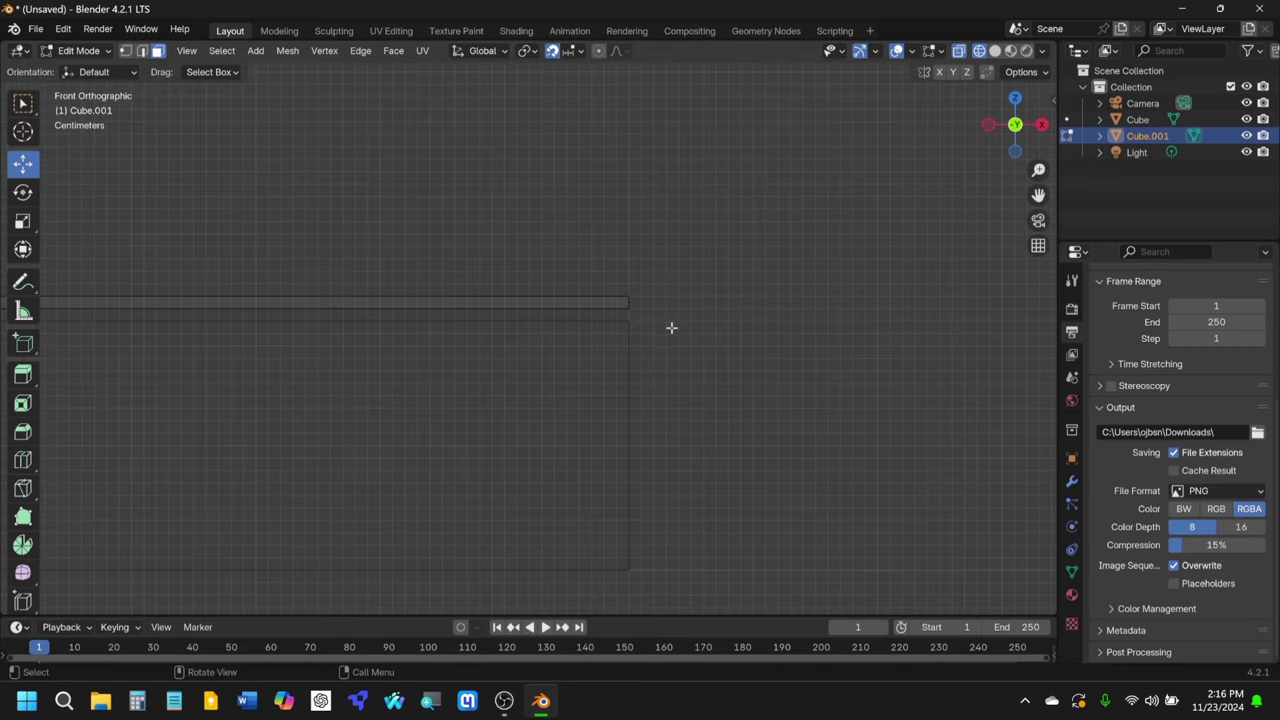
pyautogui.scroll(4, 676, 321)
pyautogui.keyDown('shift'); pyautogui.moveTo(684, 312); pyautogui.dragTo(695, 166, button='middle'); pyautogui.keyUp('shift')
pyautogui.scroll(-3, 697, 156)
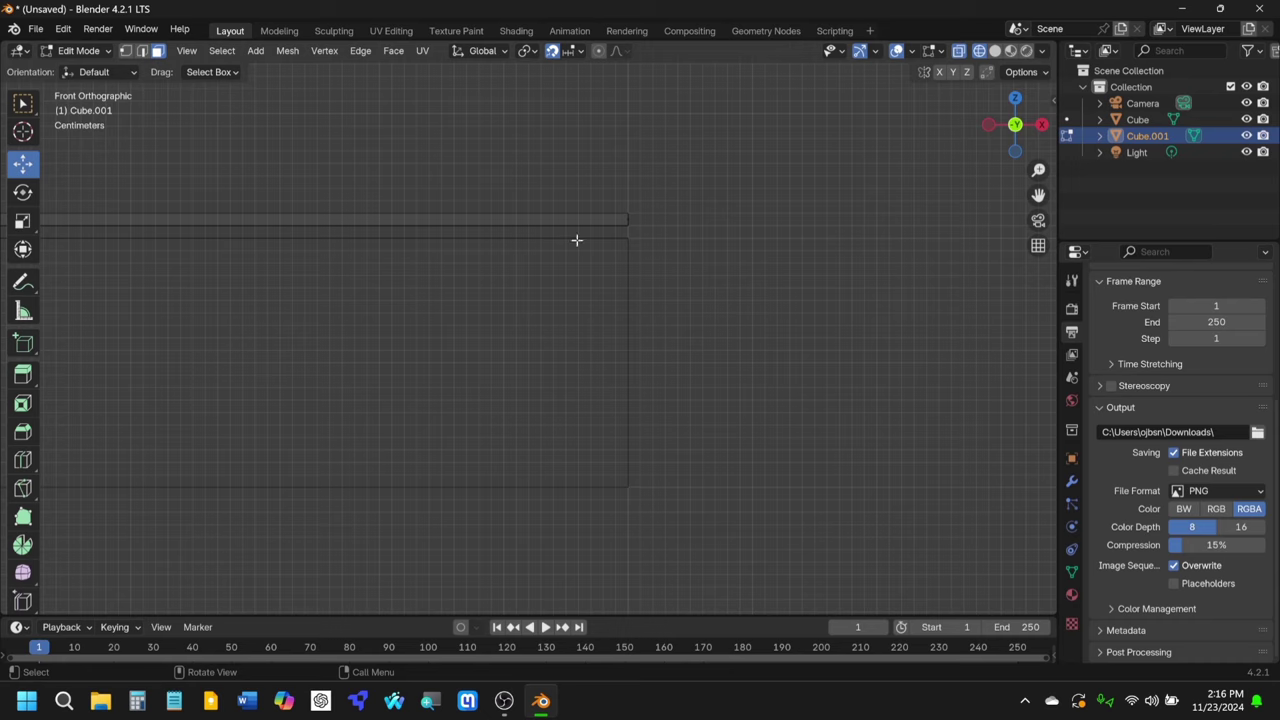
pyautogui.scroll(-3, 520, 290)
pyautogui.keyDown('shift'); pyautogui.moveTo(511, 294); pyautogui.dragTo(862, 305, button='middle'); pyautogui.keyUp('shift')
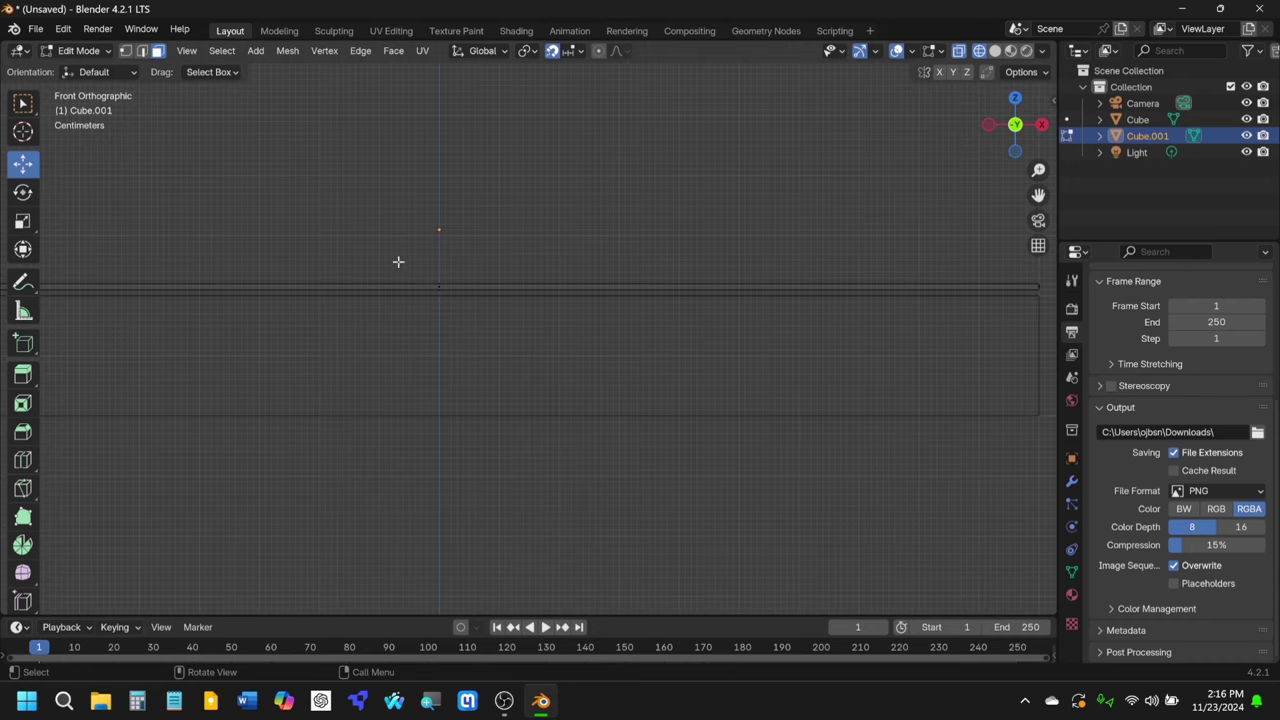
# Step: Return the thin sheet to Object Mode and set its origin to Center of Mass (Volume)
pyautogui.click(78, 50)
pyautogui.click(75, 69)
pyautogui.rightClick(436, 283)
pyautogui.moveTo(436, 283)
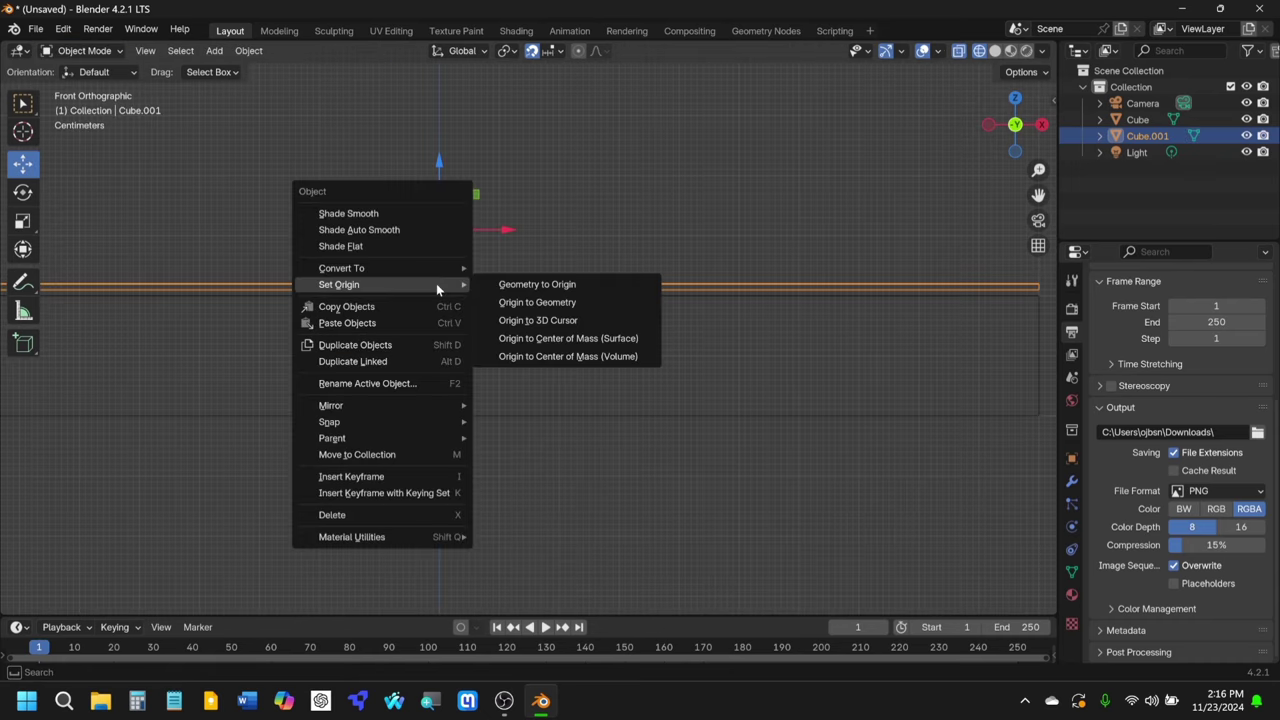
pyautogui.click(586, 356)
# Step: Switch the viewport to solid shading, inspect the two stacked pieces in perspective, and select the thick lower slab
pyautogui.moveTo(526, 280); pyautogui.dragTo(614, 305, button='middle')
pyautogui.click(996, 51)
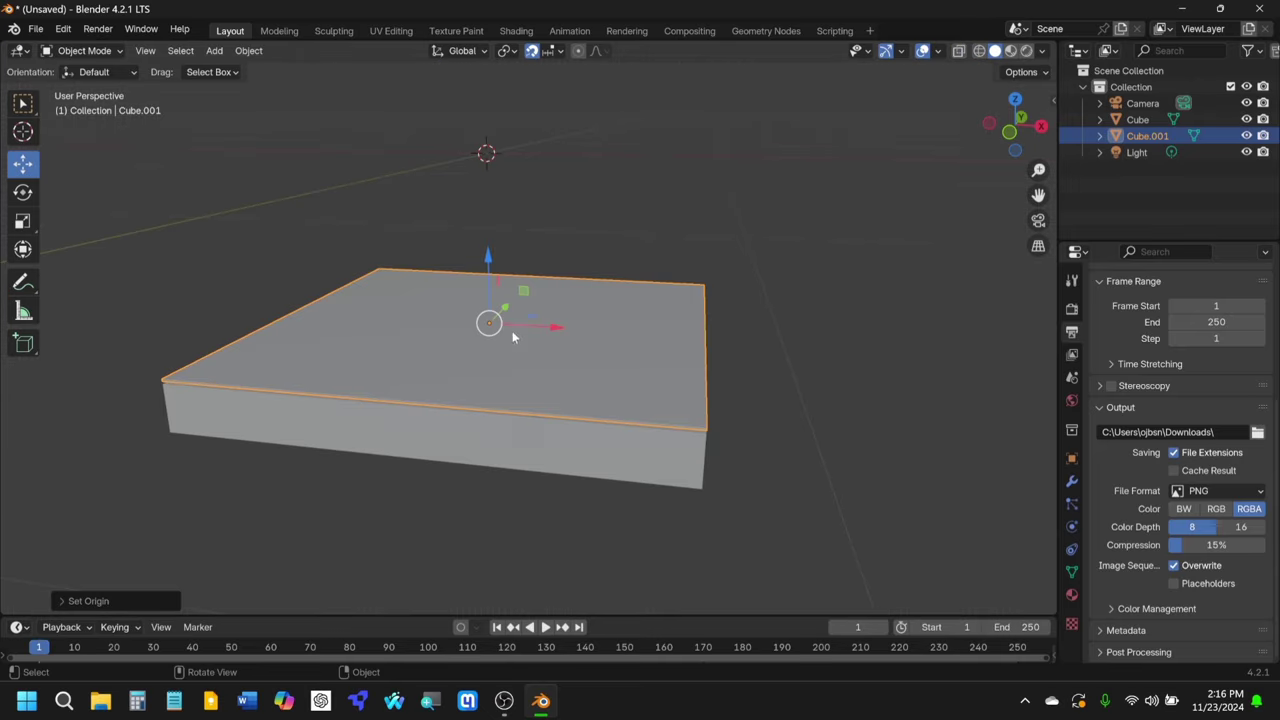
pyautogui.moveTo(513, 330)
pyautogui.mouseDown(button='middle')
pyautogui.moveTo(650, 251)
pyautogui.moveTo(614, 233)
pyautogui.moveTo(706, 137)
pyautogui.mouseUp(button='middle')
pyautogui.scroll(2, 708, 136)
pyautogui.click(708, 135)
pyautogui.moveTo(657, 242); pyautogui.dragTo(648, 272, button='middle')
pyautogui.click(567, 314)
pyautogui.click(585, 363)
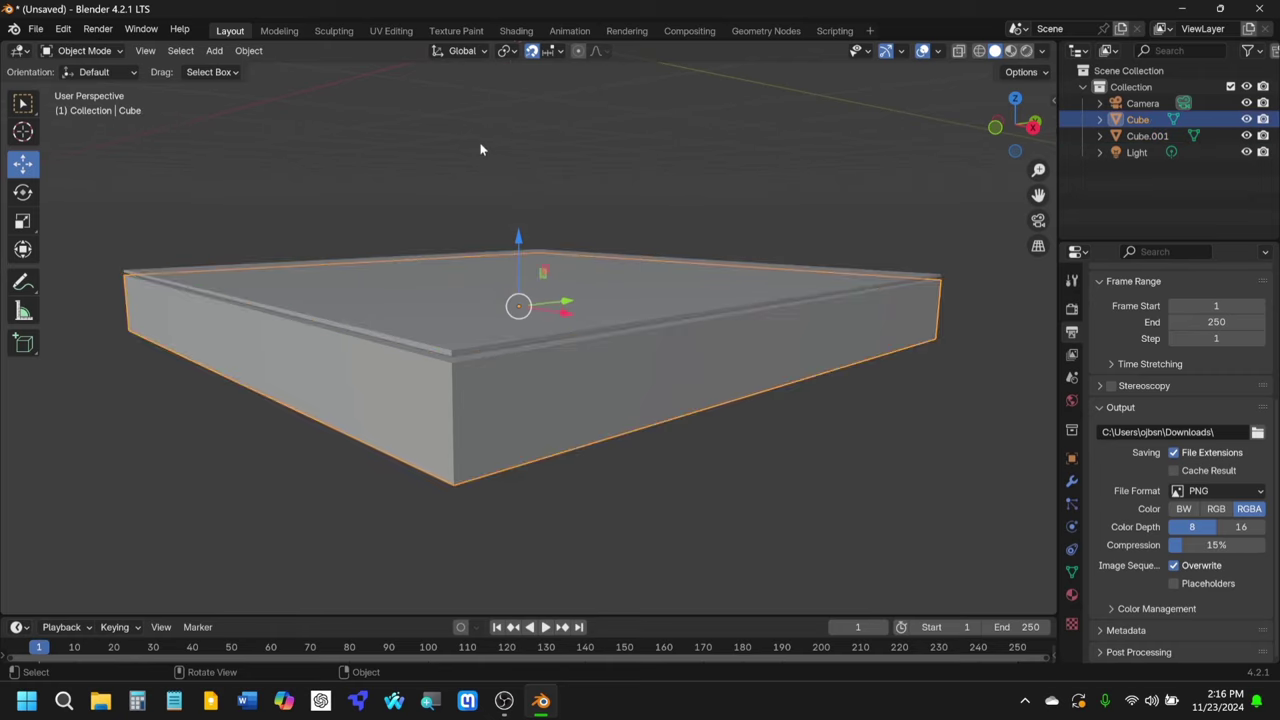
pyautogui.moveTo(479, 143); pyautogui.dragTo(608, 215, button='middle')
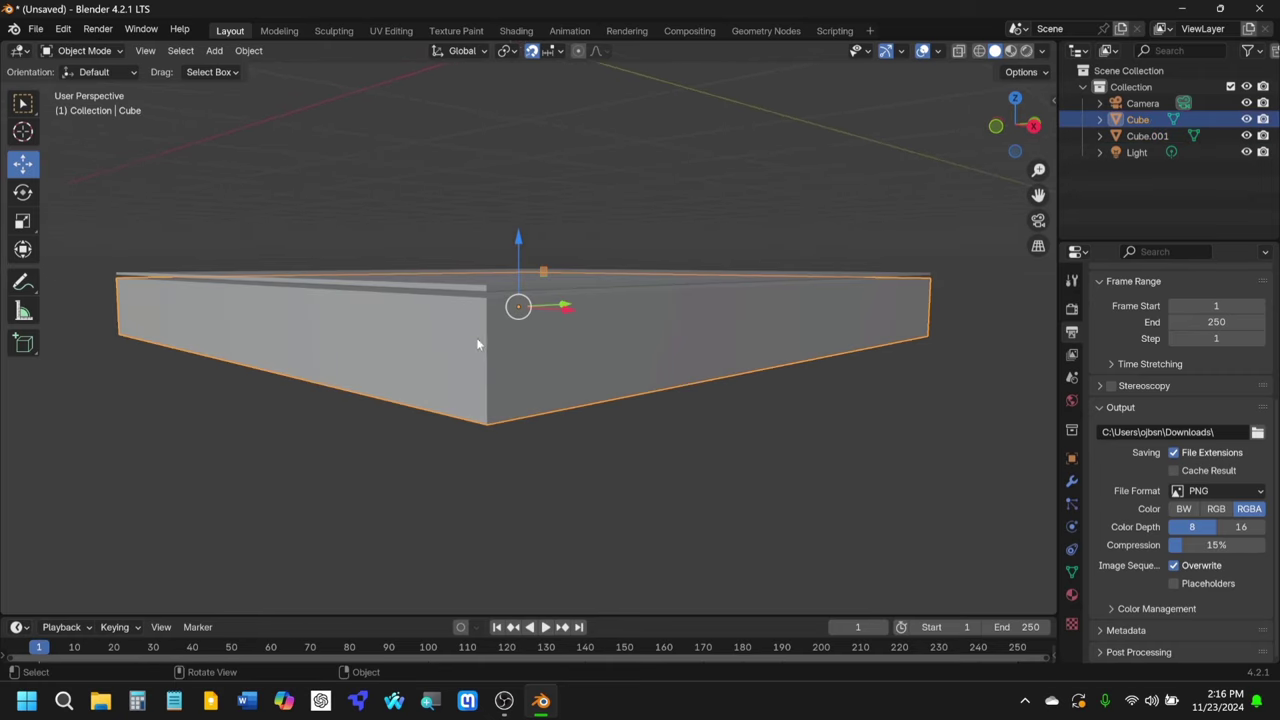
# Step: Clear the selection, examine the edges of the stacked slabs in perspective, and switch to the top view
pyautogui.moveTo(375, 313); pyautogui.dragTo(317, 169, button='middle')
pyautogui.scroll(4, 549, 369)
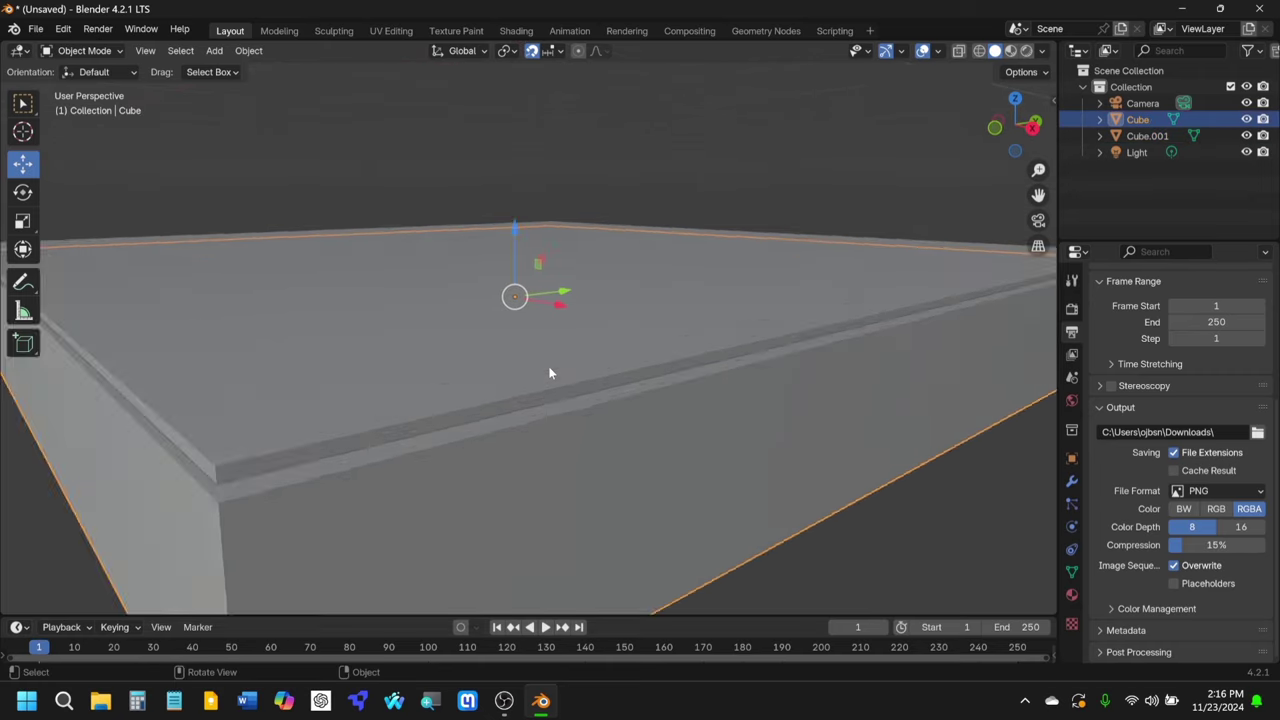
pyautogui.hotkey('alt', 'a')
pyautogui.scroll(-1, 400, 162)
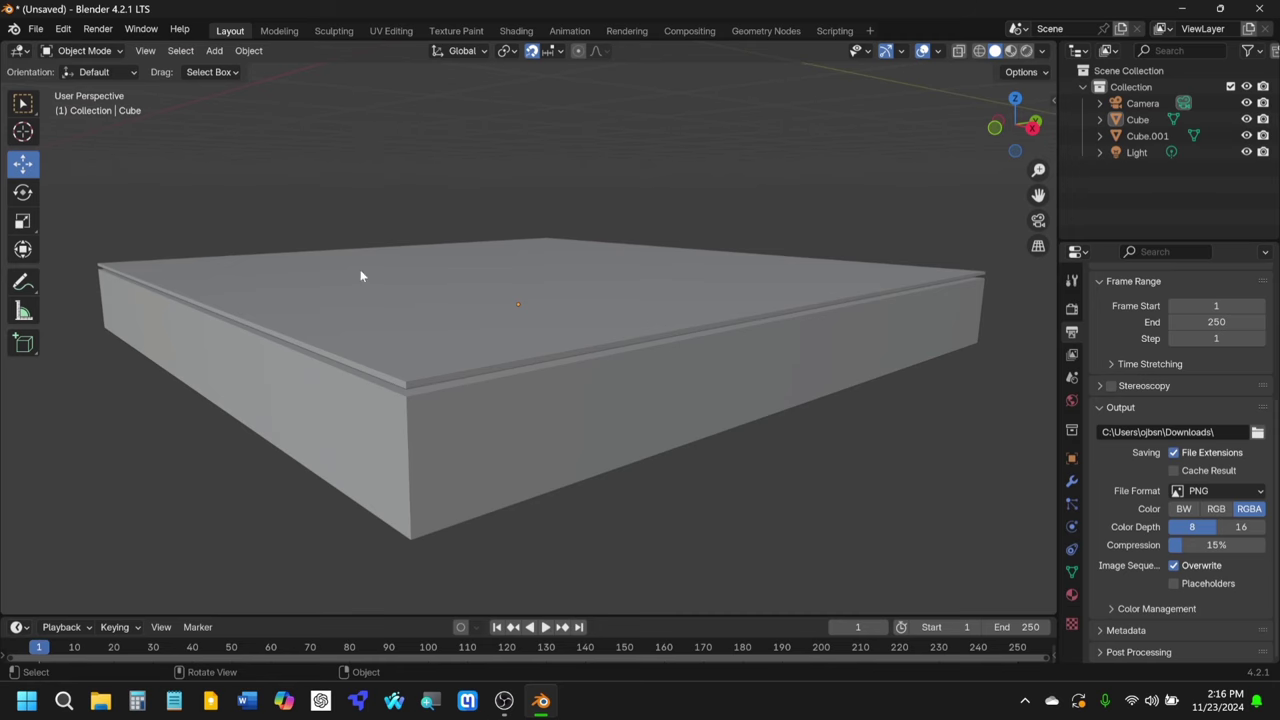
pyautogui.click(1015, 99)
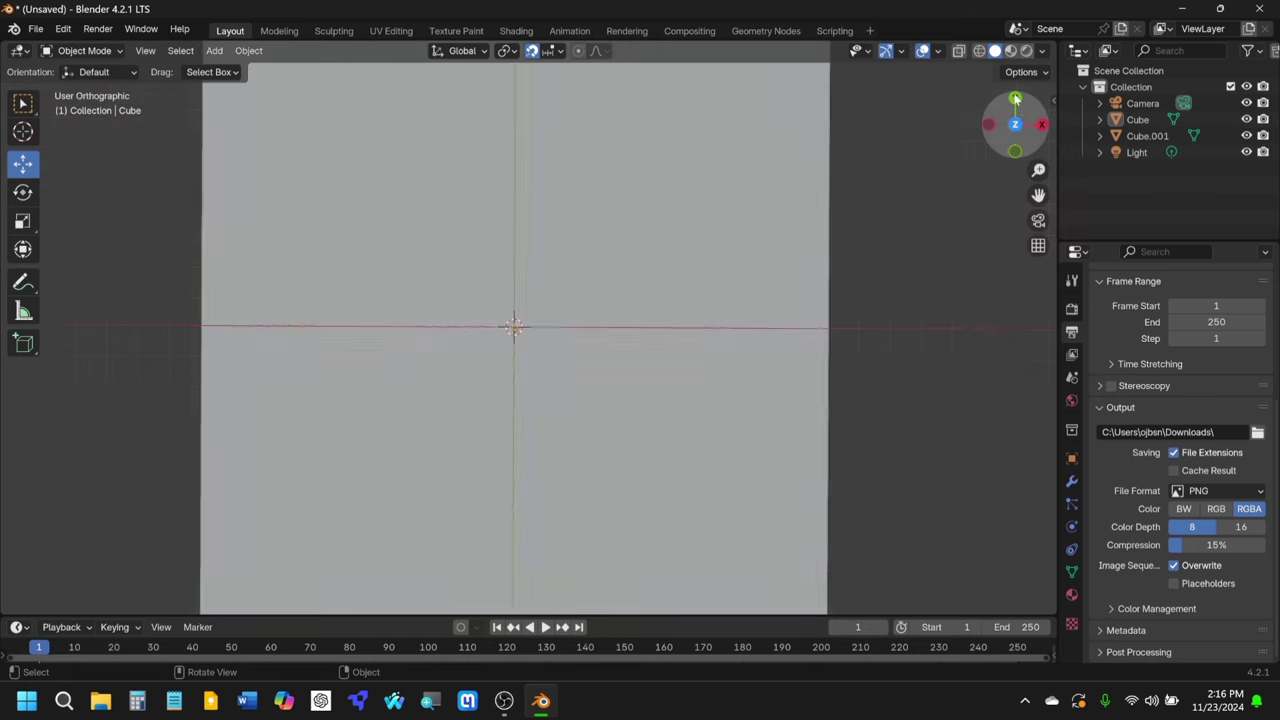
pyautogui.scroll(-3, 592, 249)
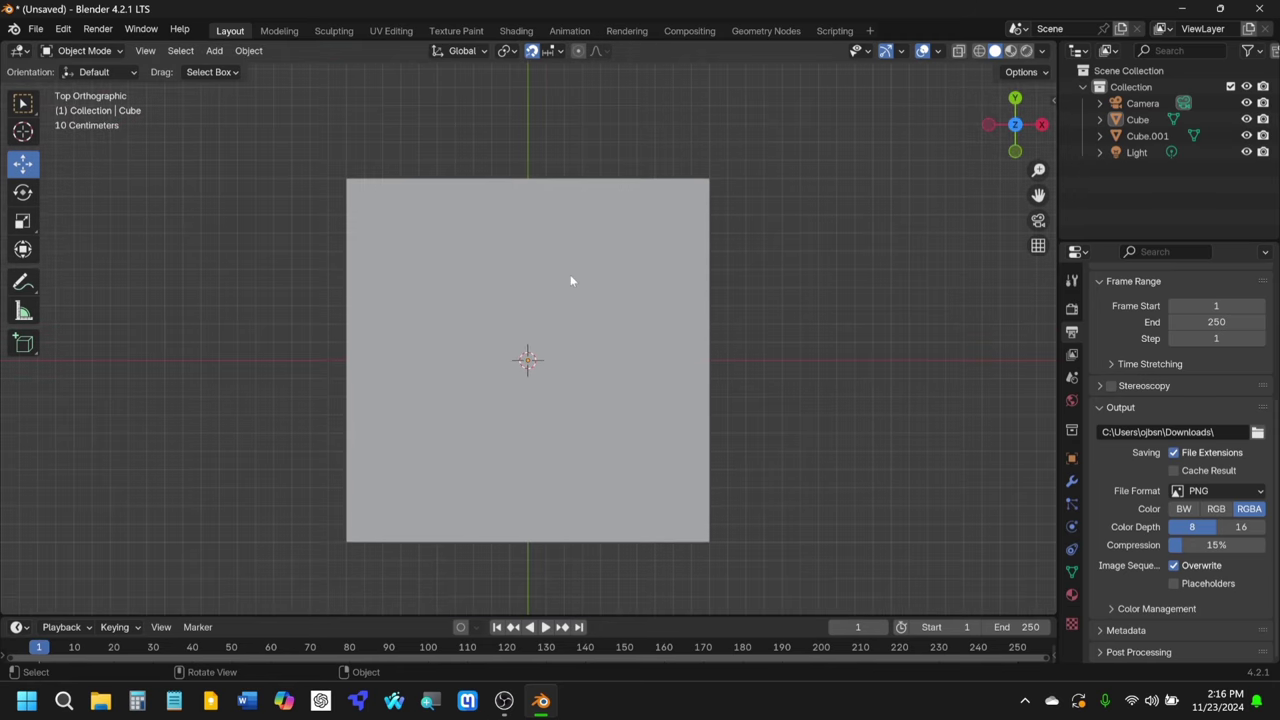
# Step: Add a mesh circle at the centre of the slab and set its vertex count to 100
pyautogui.click(213, 51)
pyautogui.moveTo(224, 69)
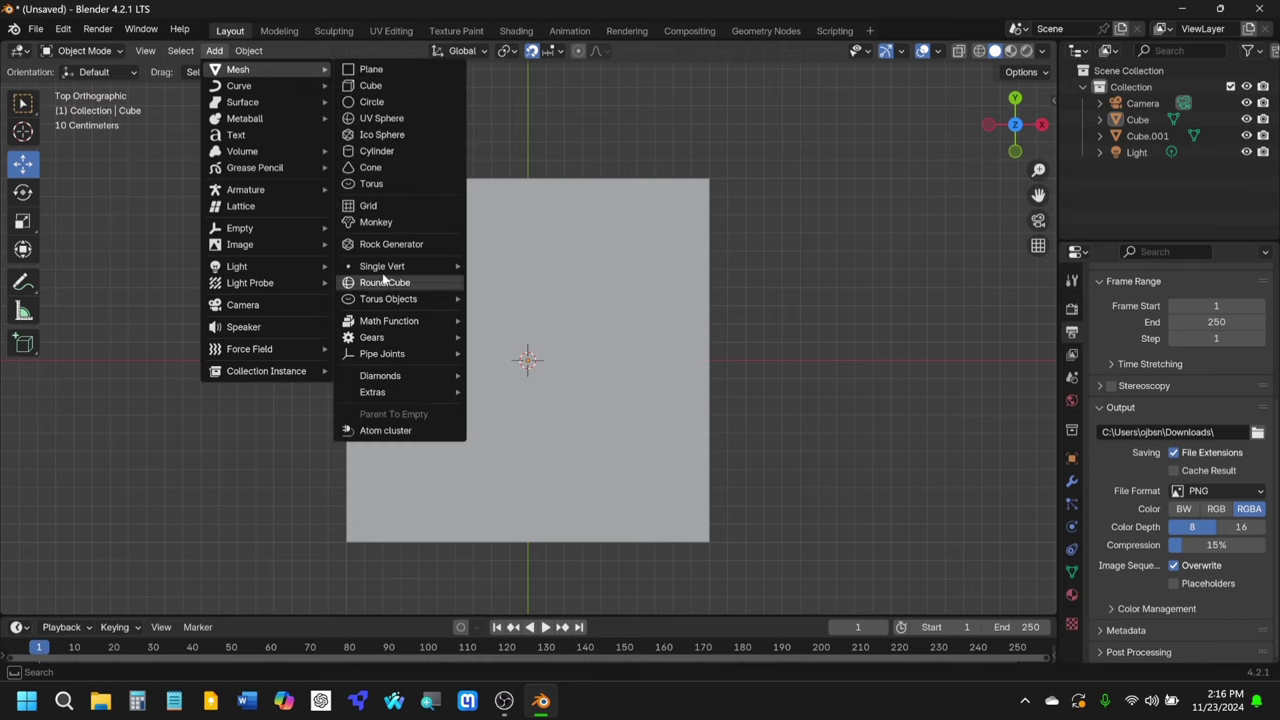
pyautogui.click(372, 102)
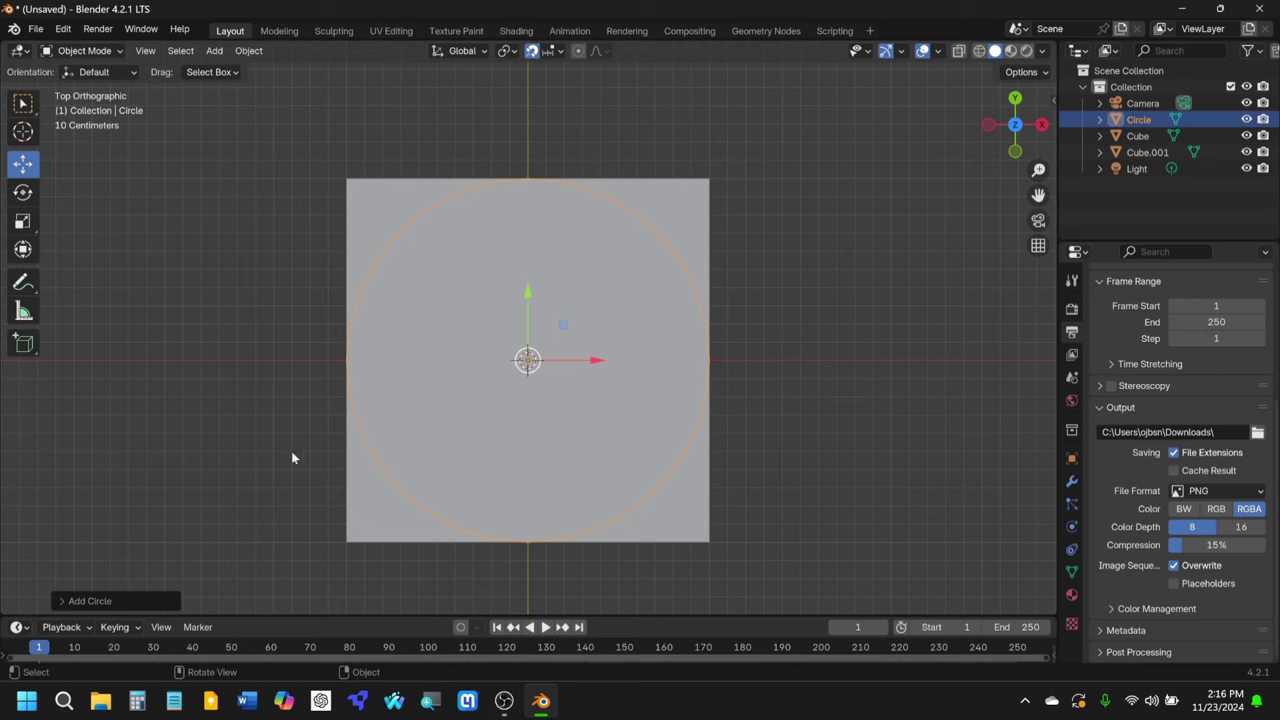
pyautogui.click(90, 600)
pyautogui.click(211, 421)
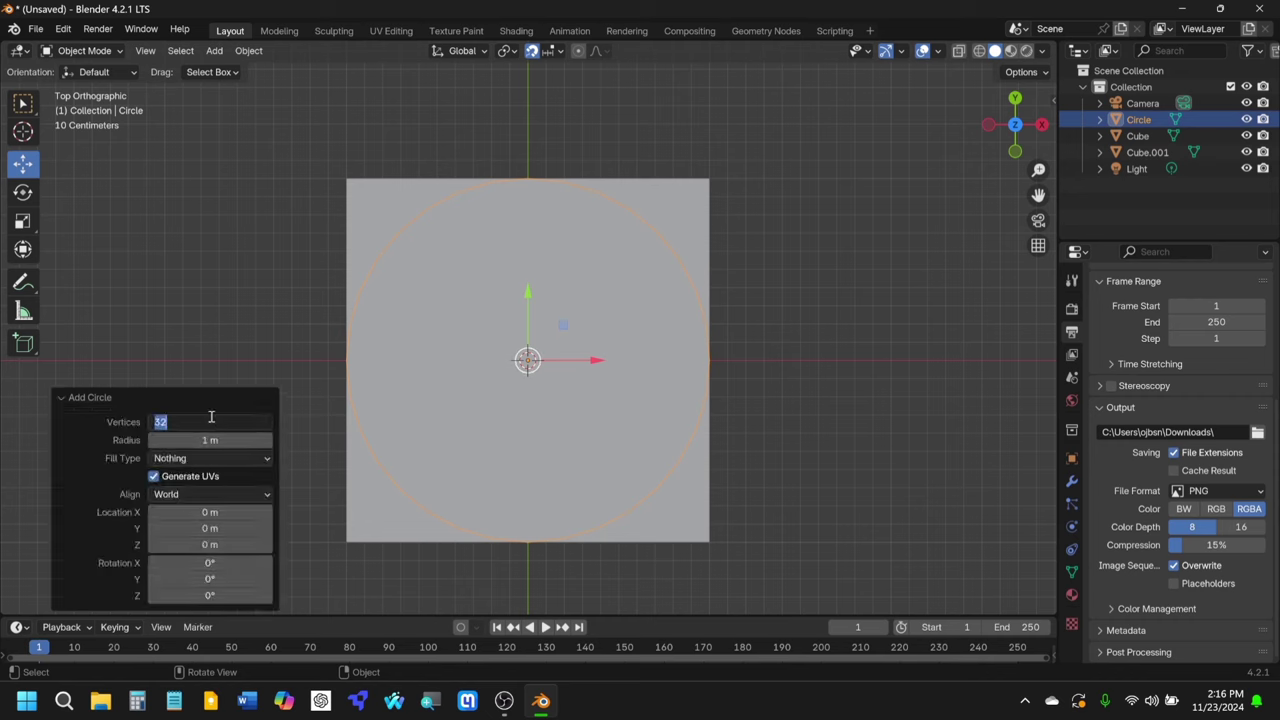
pyautogui.write('100')
pyautogui.press('Return')
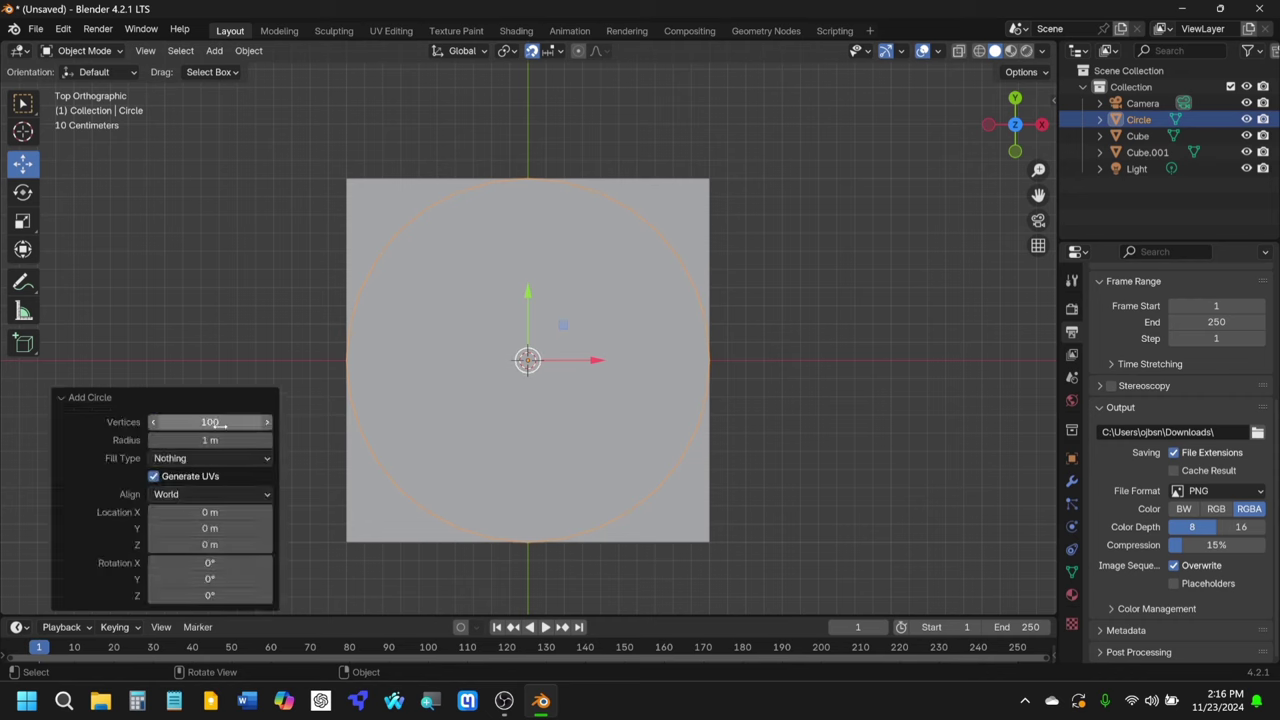
# Step: Set the new circle's radius to 0.1 m
pyautogui.click(223, 439)
pyautogui.press('BackSpace')
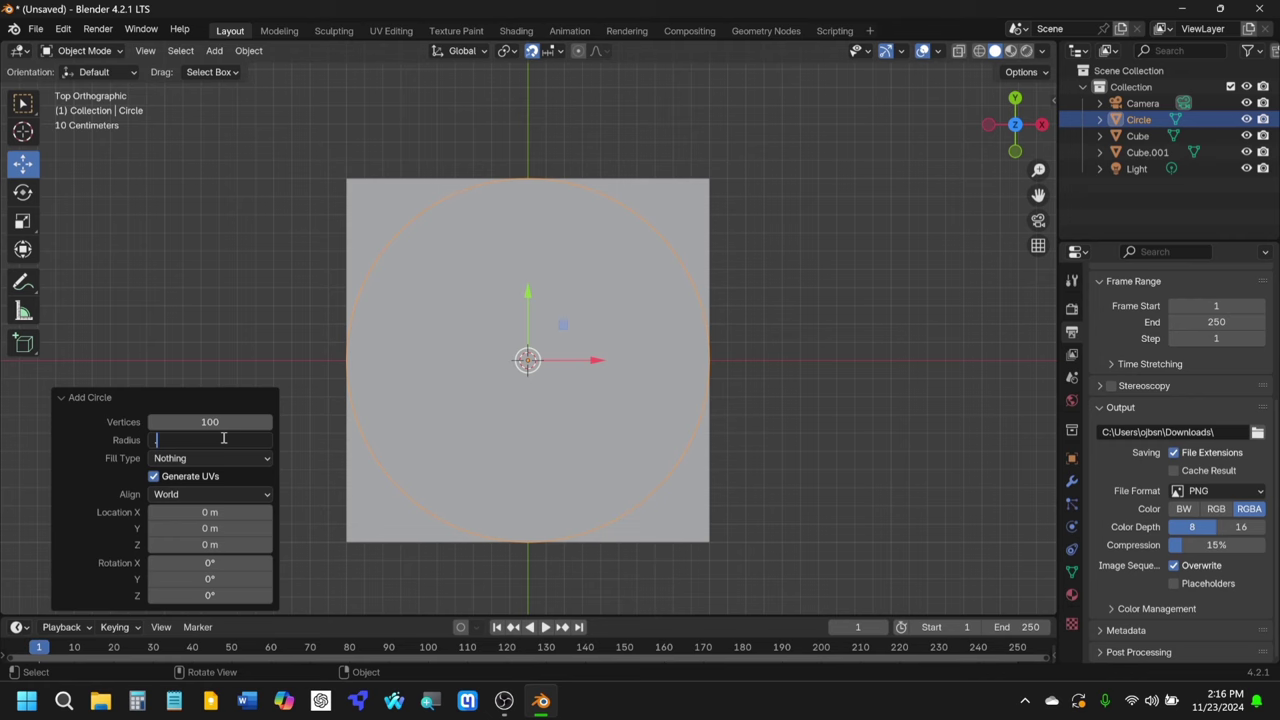
pyautogui.write('0.1')
pyautogui.press('Return')
pyautogui.scroll(6, 553, 416)
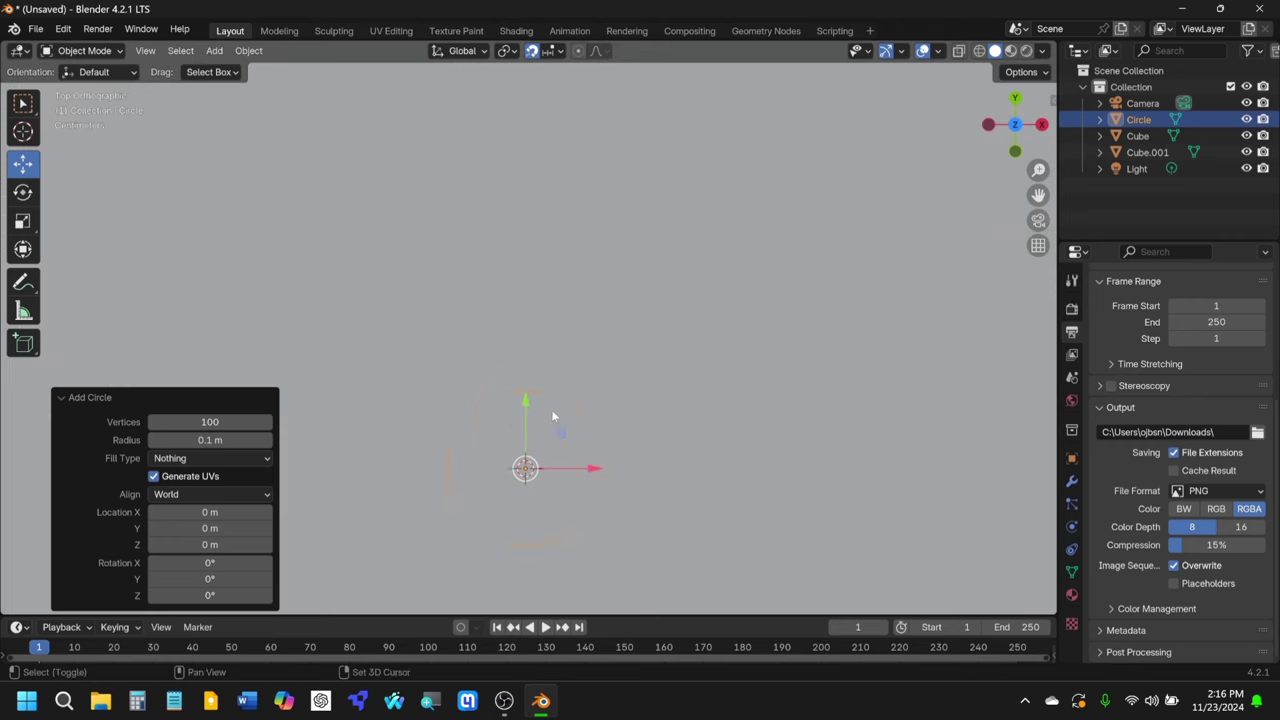
# Step: Switch the viewport to wireframe shading, examine the small circle's outline, and reselect the circle
pyautogui.keyDown('shift'); pyautogui.moveTo(553, 416); pyautogui.dragTo(512, 328, button='middle'); pyautogui.keyUp('shift')
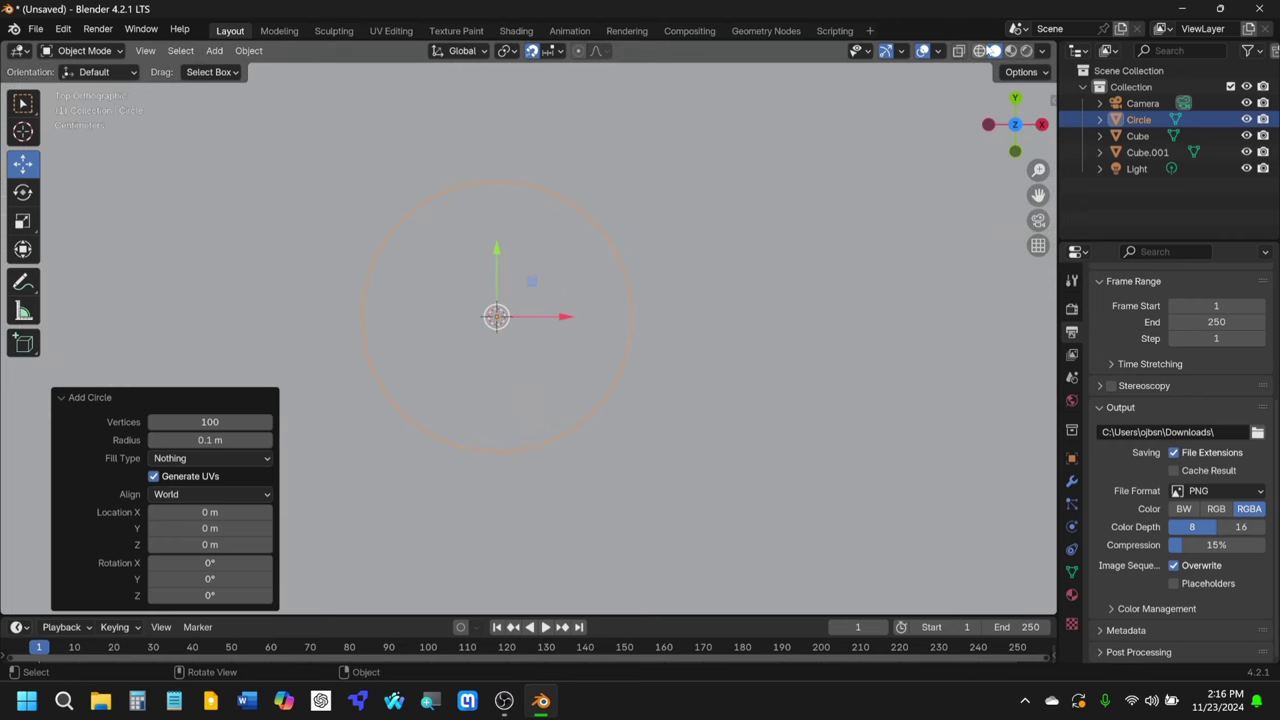
pyautogui.click(979, 52)
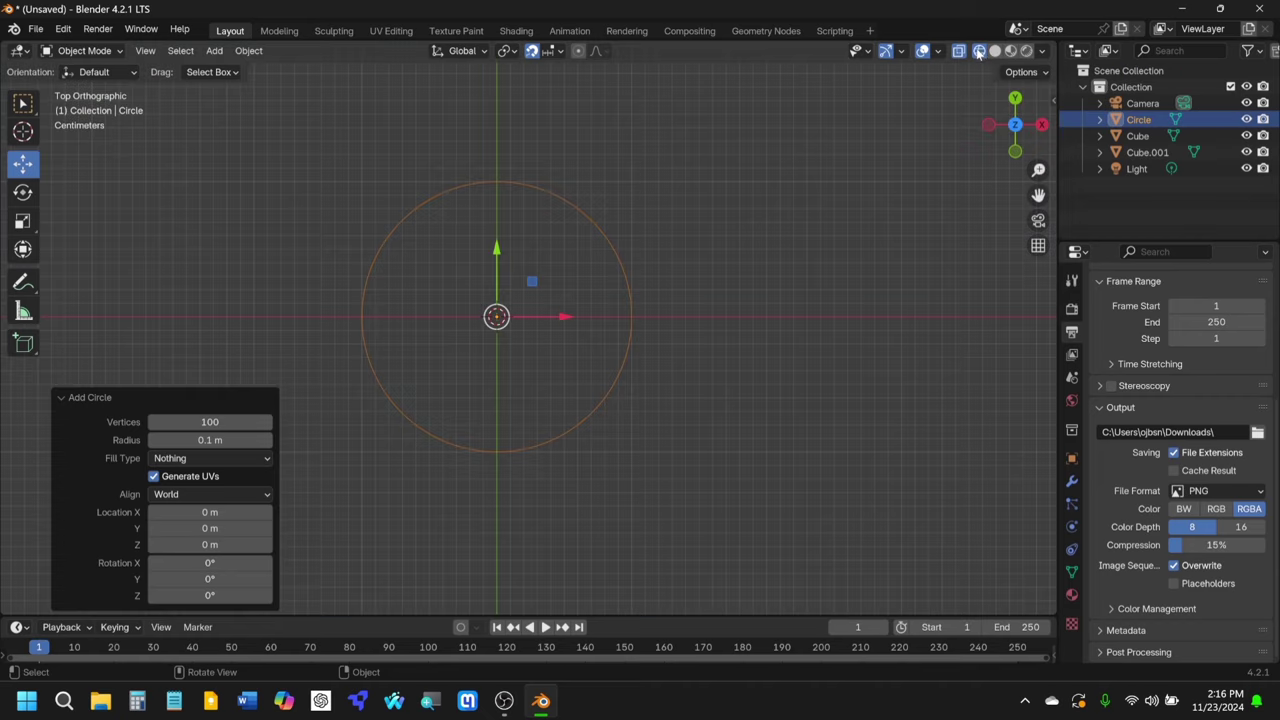
pyautogui.keyDown('shift'); pyautogui.moveTo(544, 320); pyautogui.dragTo(586, 227, button='middle'); pyautogui.keyUp('shift')
pyautogui.scroll(-6, 560, 262)
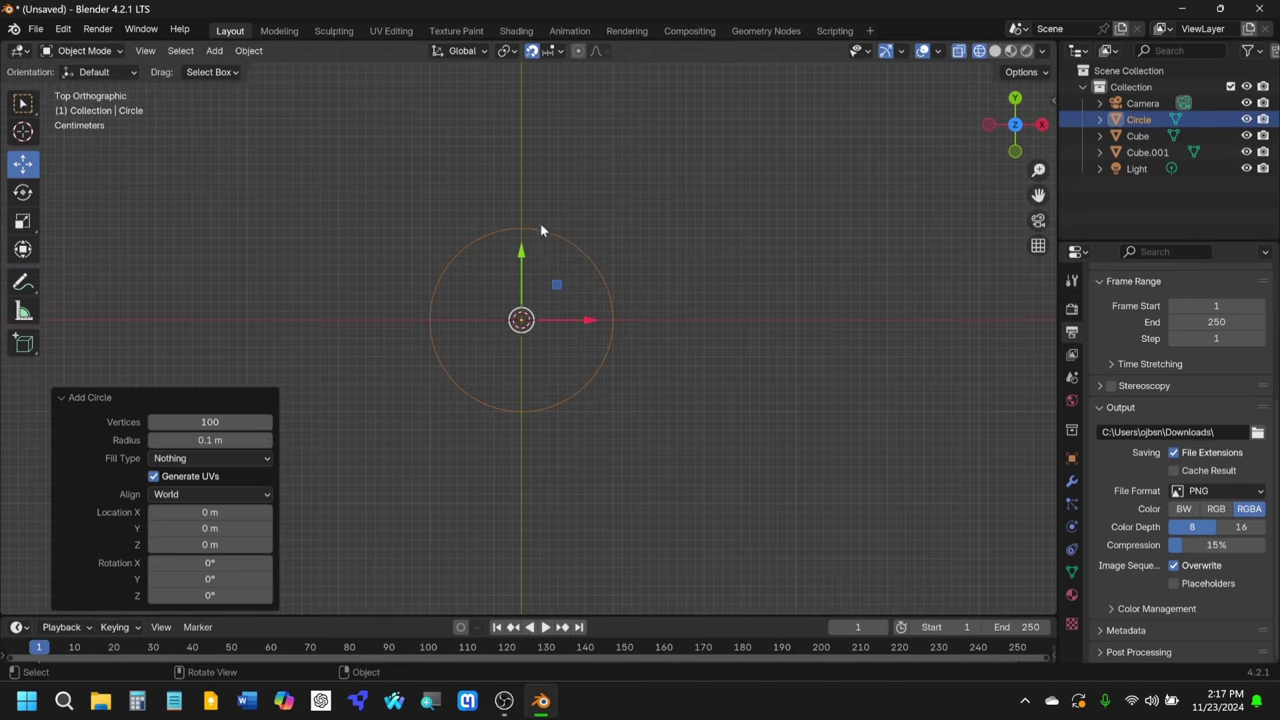
pyautogui.scroll(3, 597, 280)
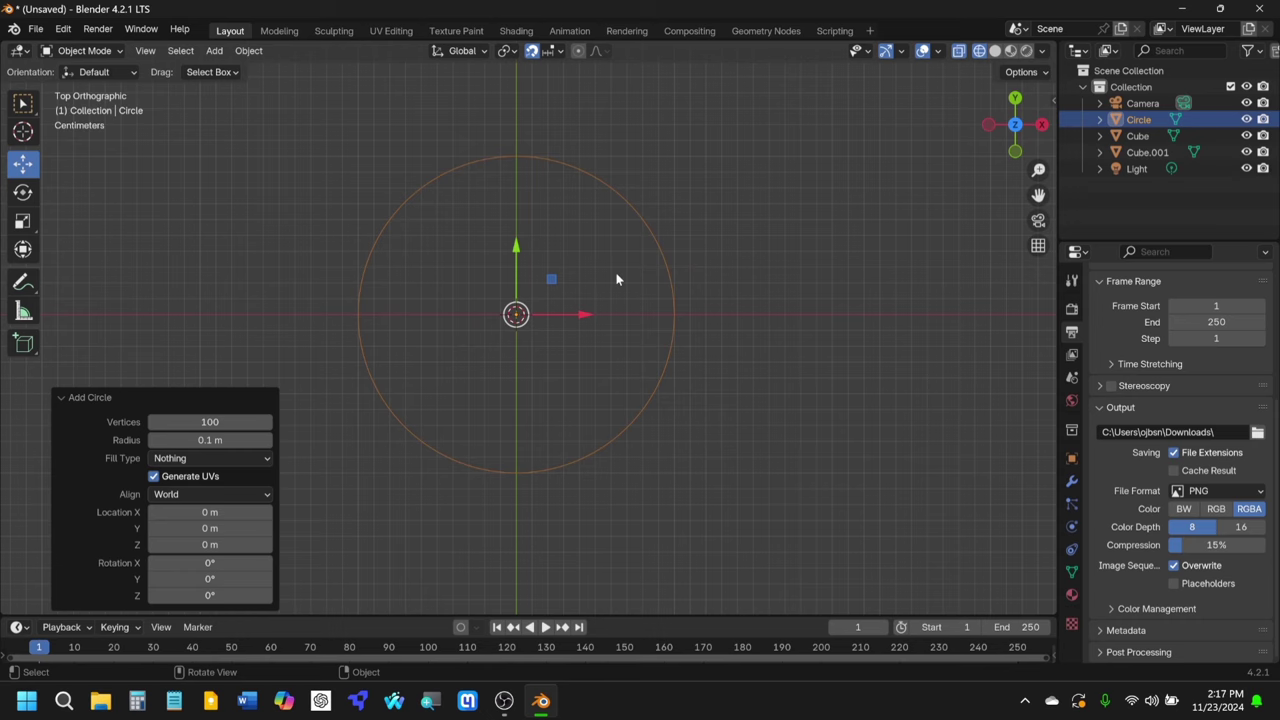
pyautogui.click(612, 336)
pyautogui.click(483, 160)
# Step: Duplicate the circle, move the copy -0.8 m along X, and select the copy
pyautogui.scroll(-9, 638, 267)
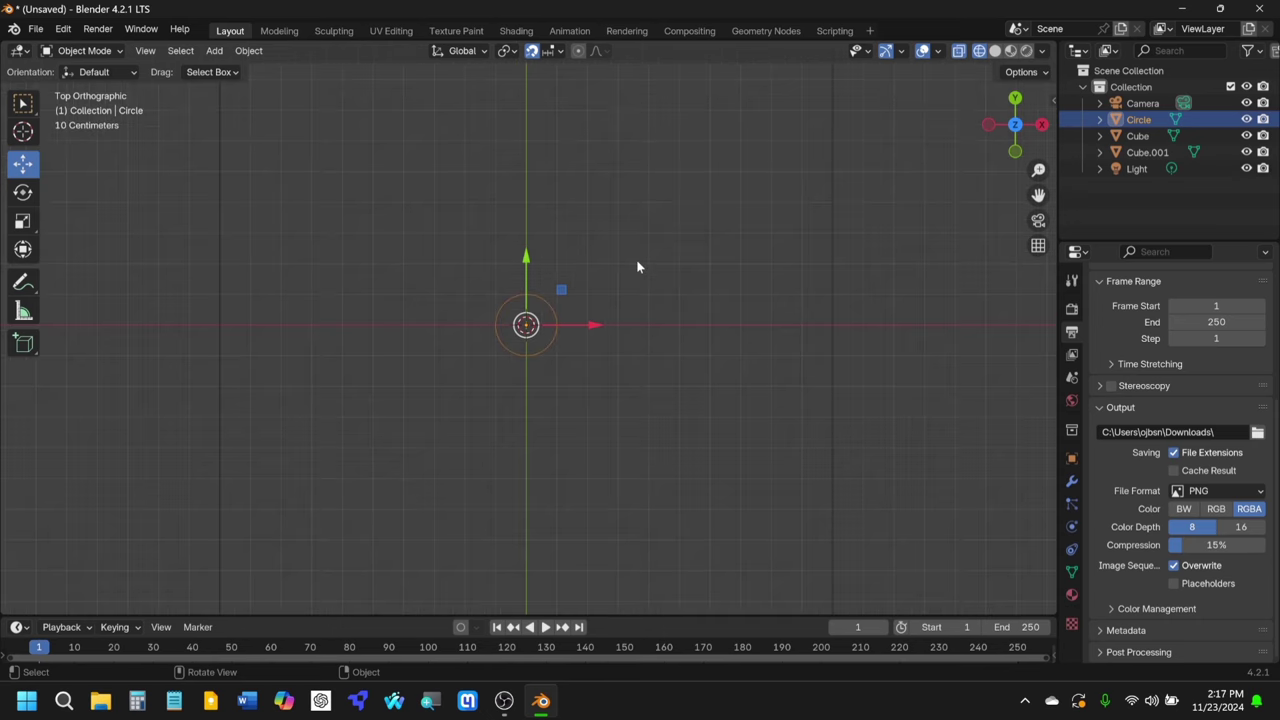
pyautogui.hotkey('ctrl', 'c')
pyautogui.hotkey('ctrl', 'v')
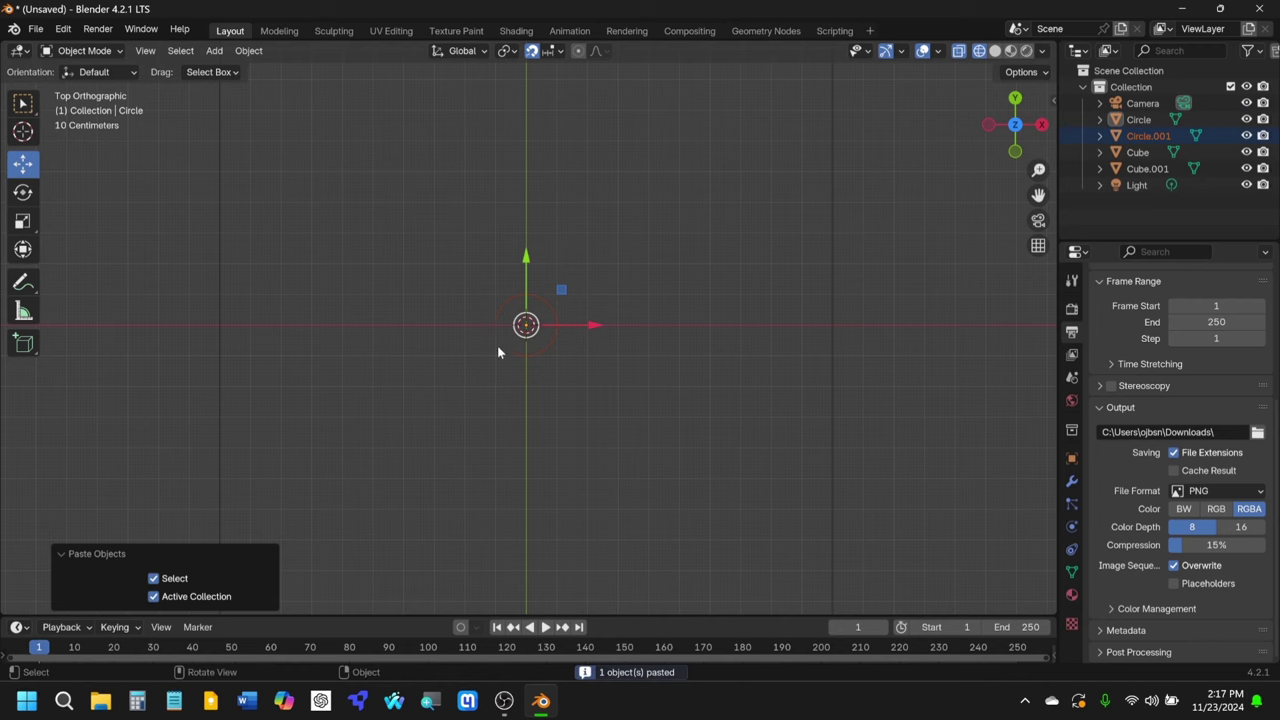
pyautogui.moveTo(595, 325); pyautogui.dragTo(354, 329)
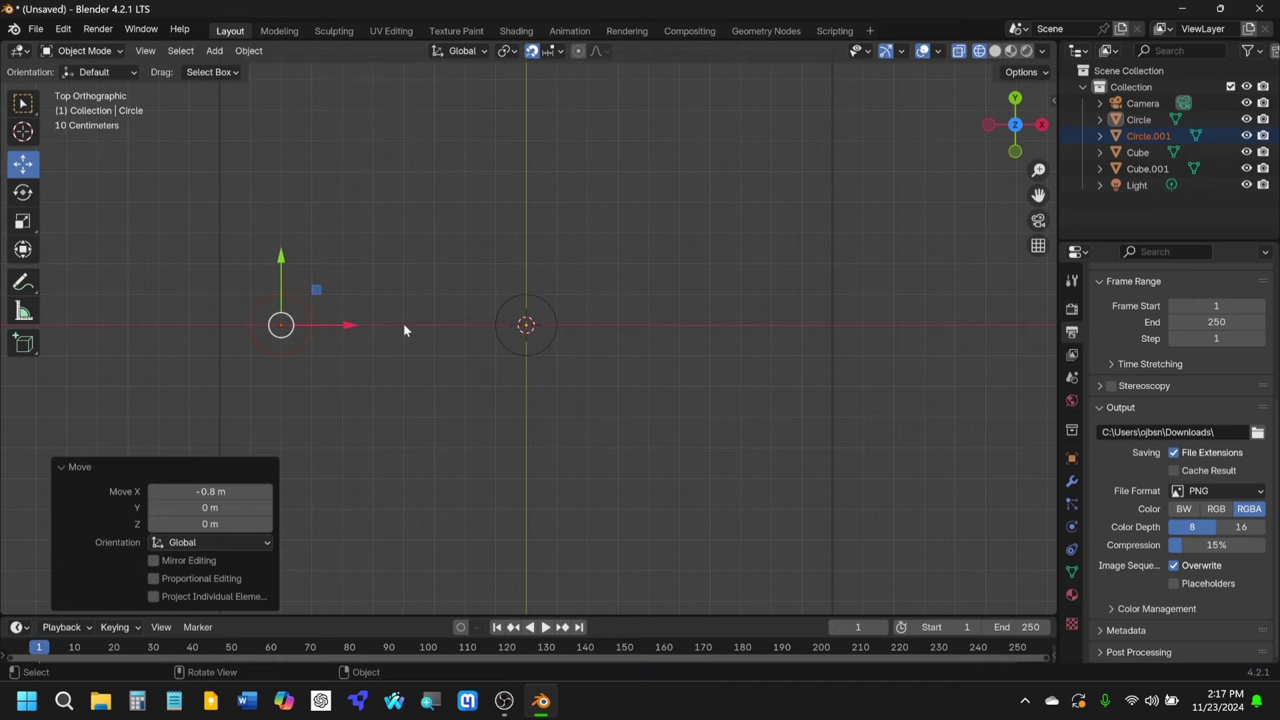
pyautogui.click(348, 316)
pyautogui.click(311, 310)
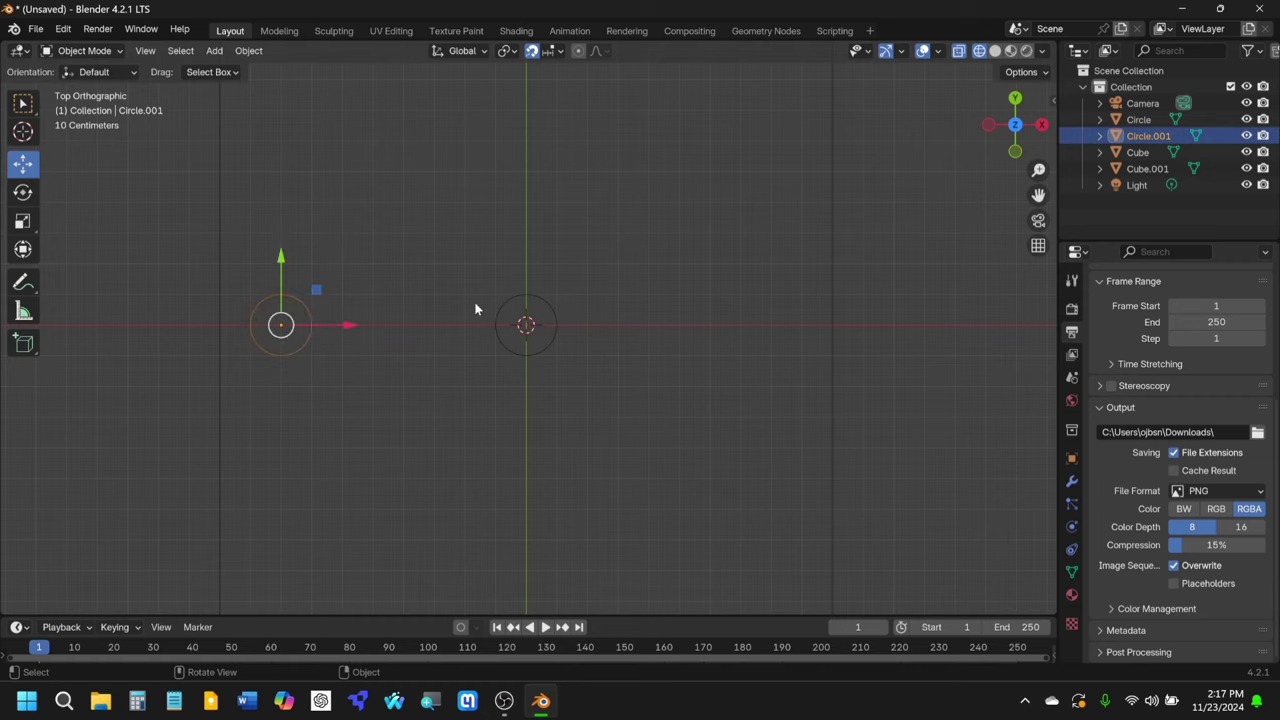
# Step: Open the central circle in Edit Mode and switch to vertex selection
pyautogui.scroll(3, 526, 283)
pyautogui.click(527, 259)
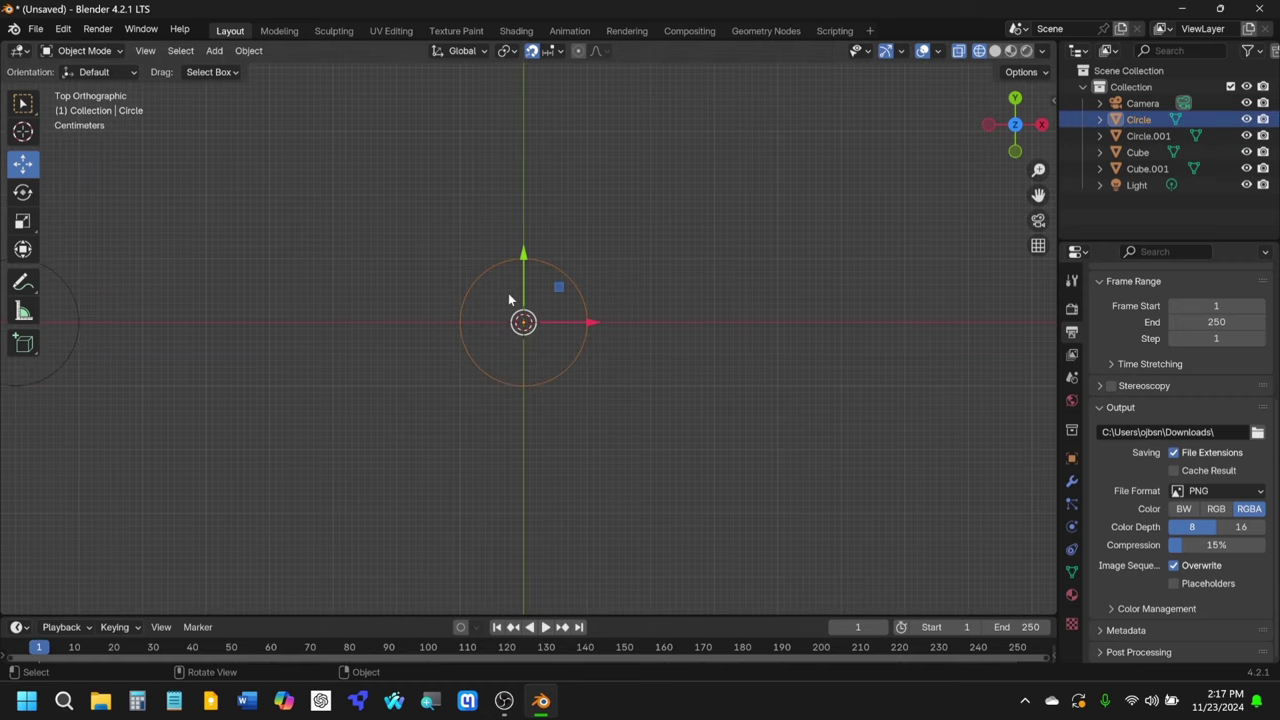
pyautogui.scroll(1, 508, 298)
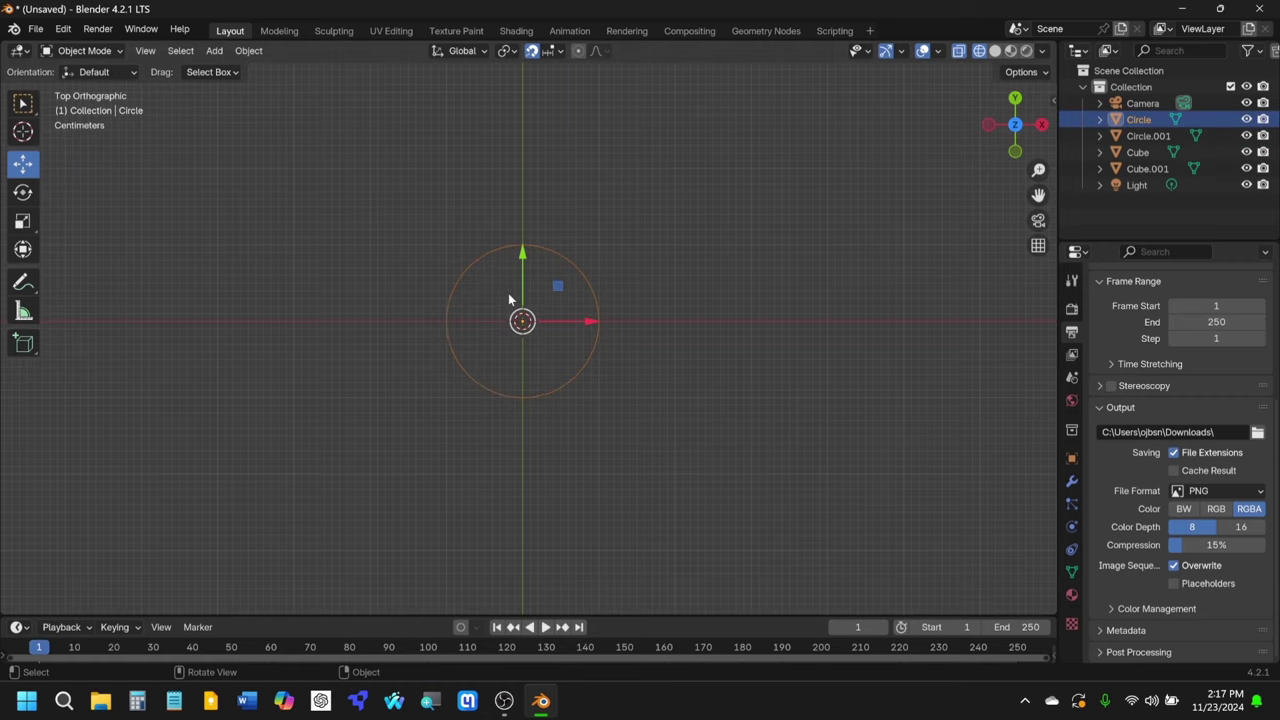
pyautogui.click(104, 52)
pyautogui.click(85, 88)
pyautogui.scroll(5, 454, 370)
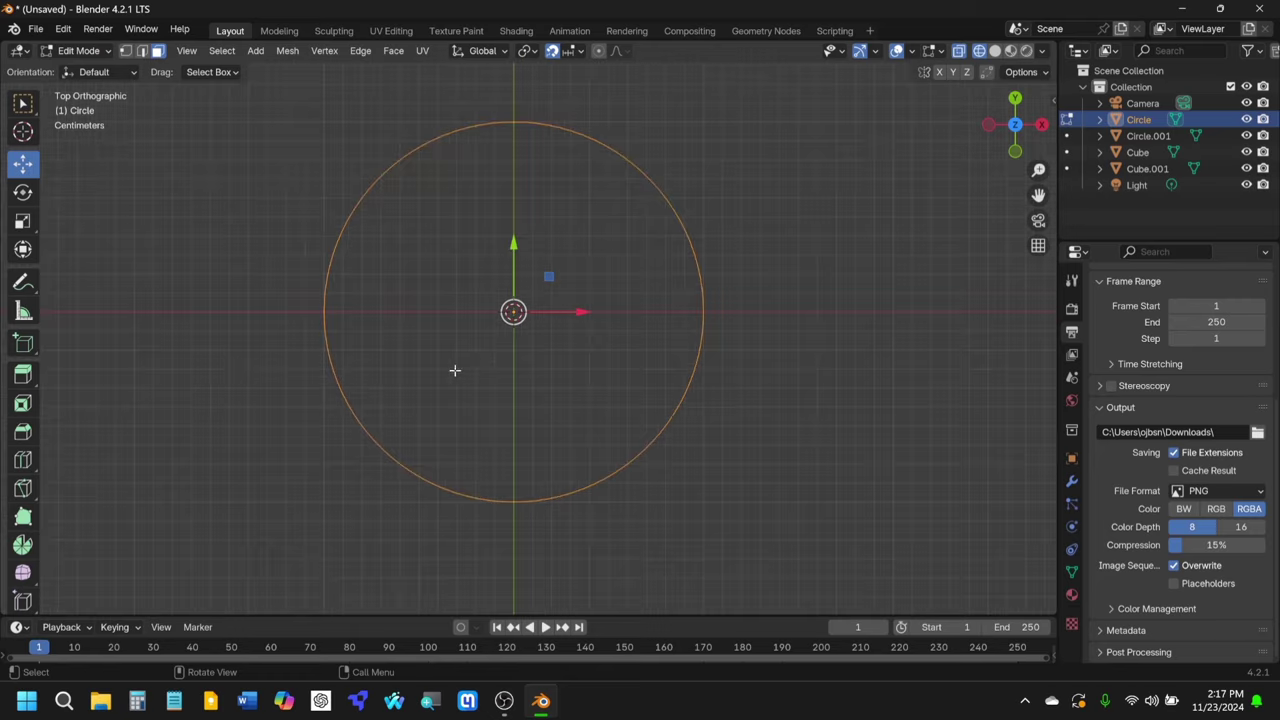
pyautogui.scroll(1, 454, 370)
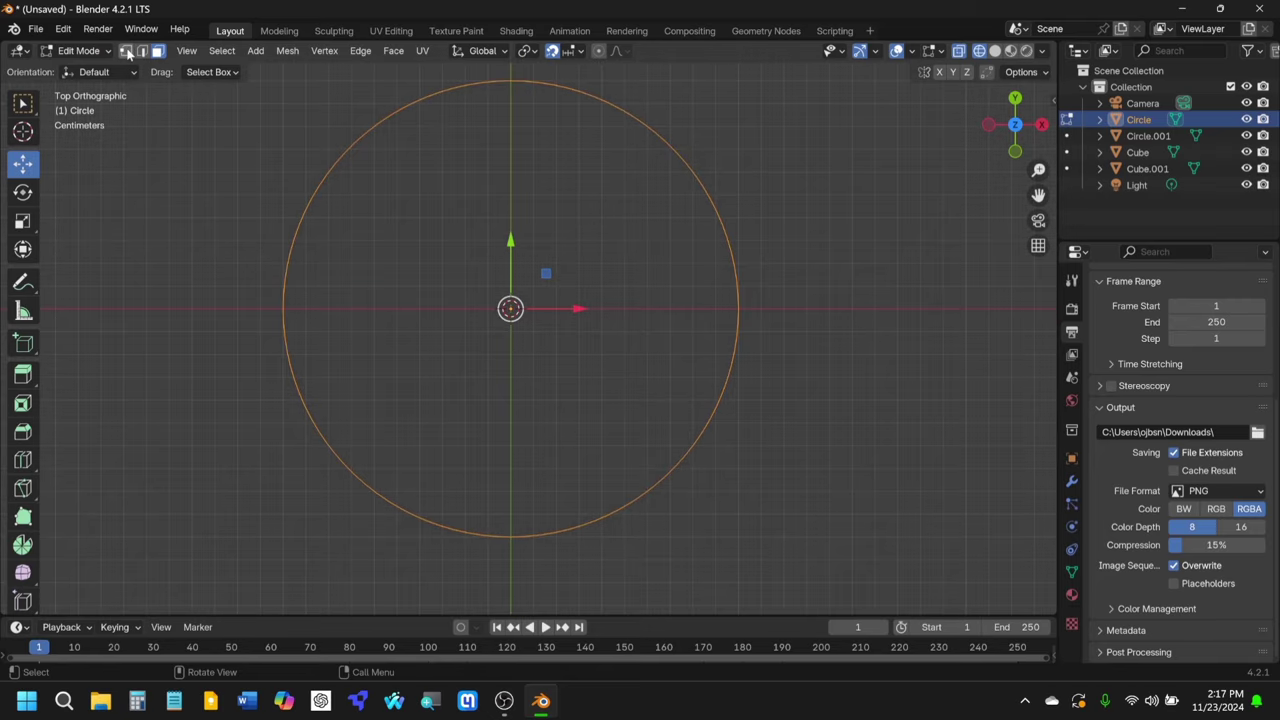
pyautogui.click(126, 51)
pyautogui.click(264, 310)
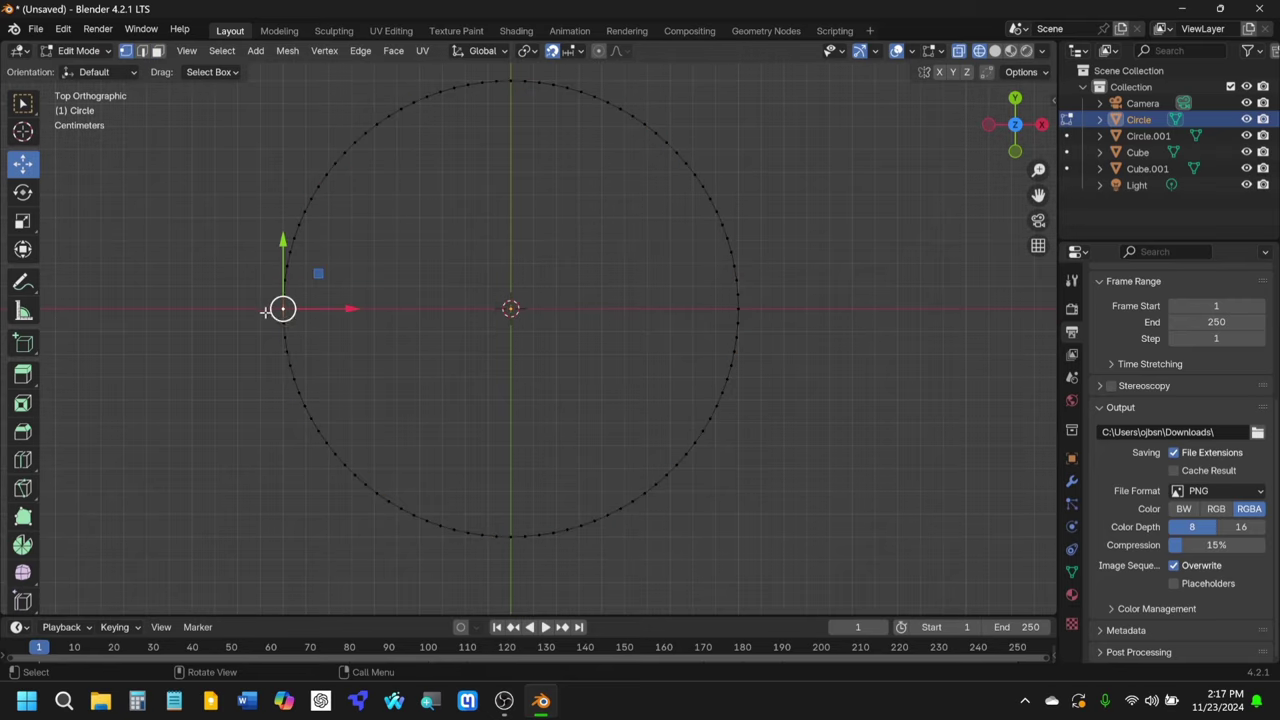
pyautogui.moveTo(265, 315); pyautogui.dragTo(809, 475)
pyautogui.hotkey('ctrl', 'z')
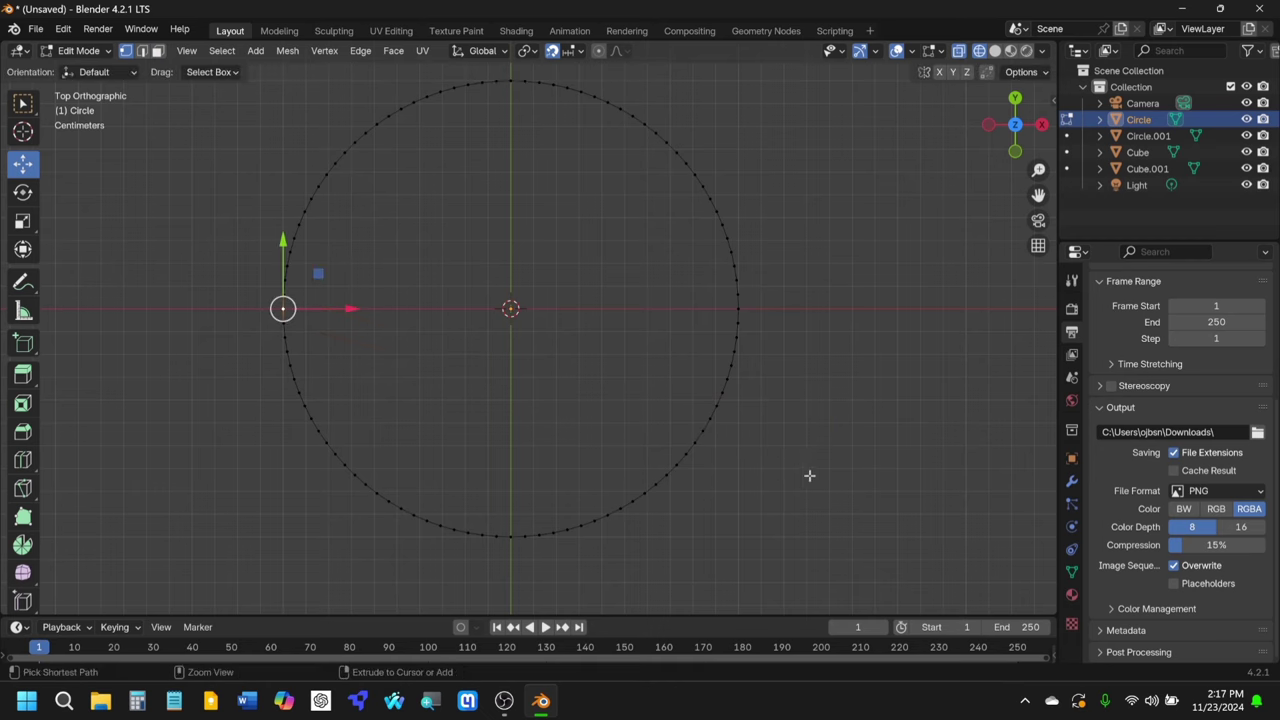
# Step: Delete the vertices of the central circle below the X axis, leaving the upper half as an open arc
pyautogui.click(146, 329)
pyautogui.moveTo(203, 318); pyautogui.dragTo(872, 573)
pyautogui.press('x')
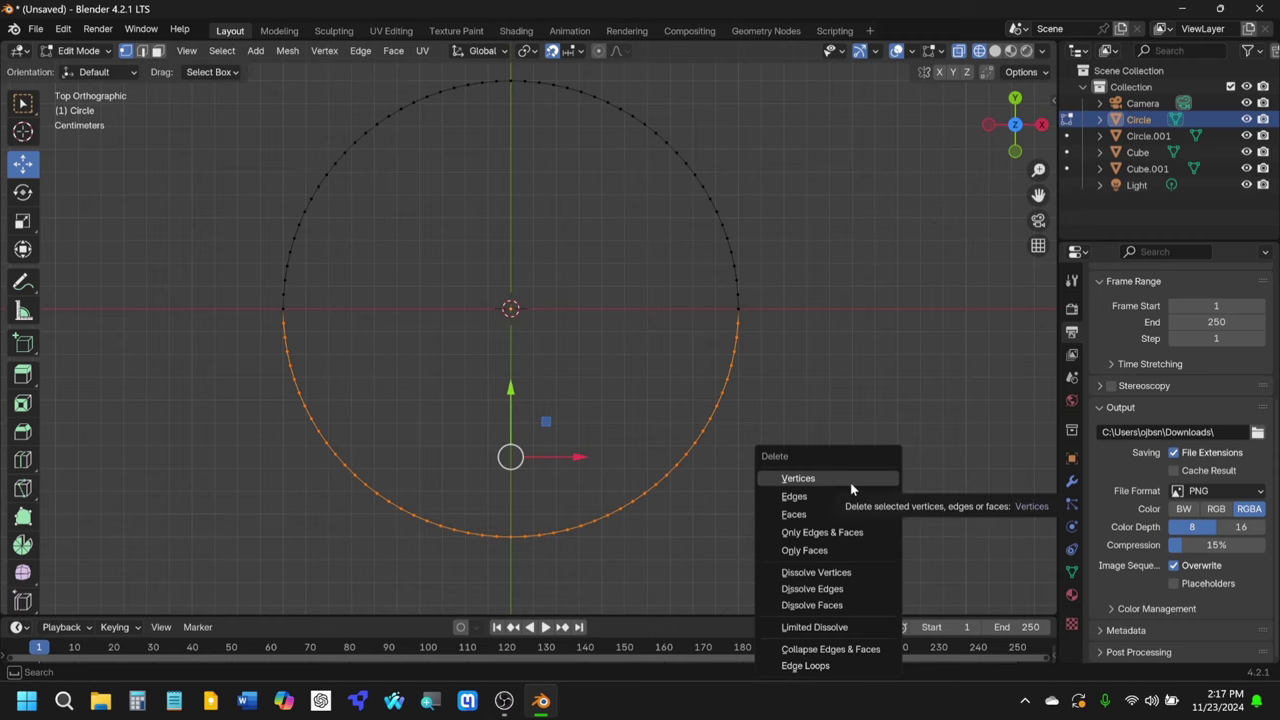
pyautogui.click(845, 478)
# Step: Extrude the arc's two open end vertices -0.6 m along Y to form two parallel straight legs
pyautogui.keyDown('shift'); pyautogui.moveTo(526, 323); pyautogui.dragTo(503, 376, button='middle'); pyautogui.keyUp('shift')
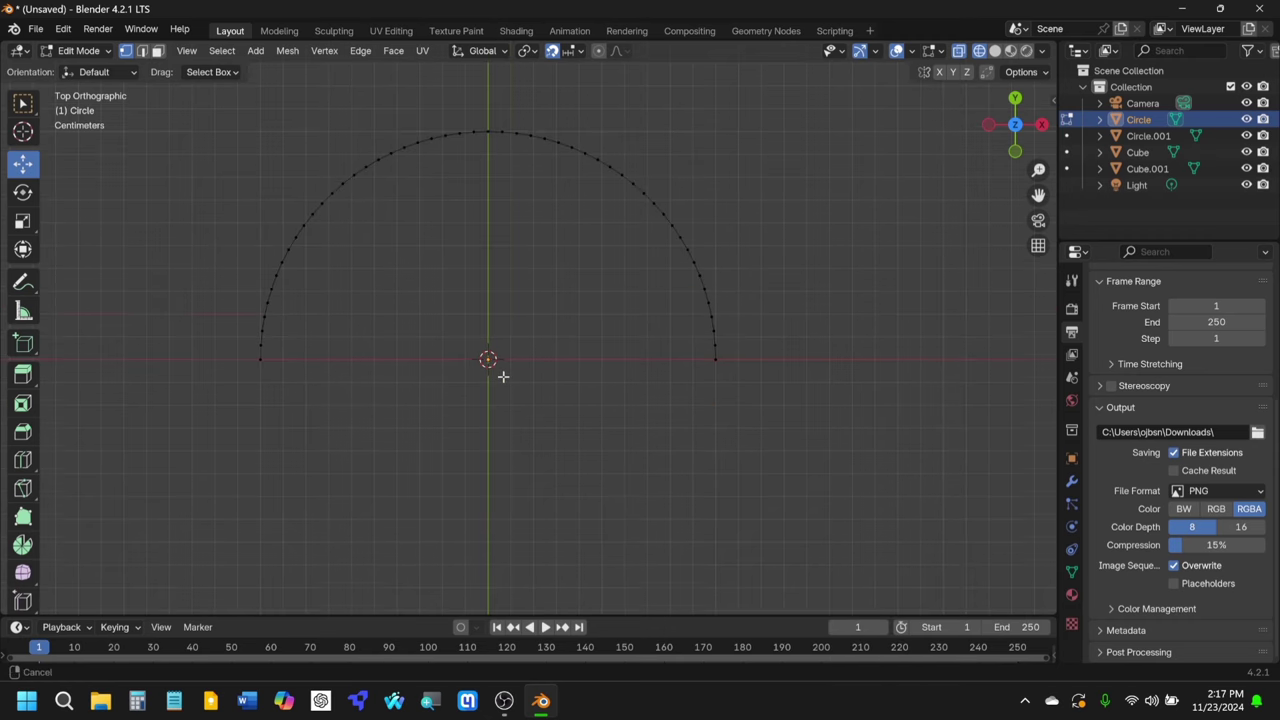
pyautogui.moveTo(242, 355); pyautogui.dragTo(788, 391)
pyautogui.scroll(3, 403, 406)
pyautogui.scroll(-3, 571, 397)
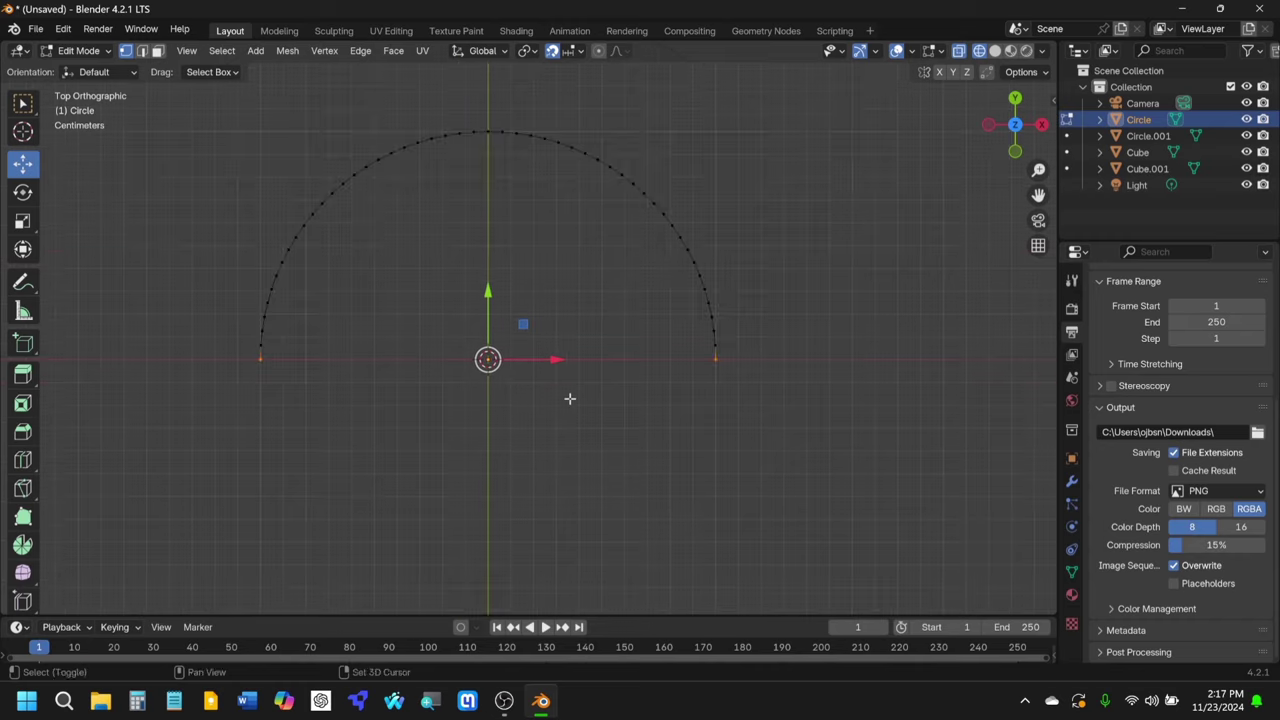
pyautogui.keyDown('shift'); pyautogui.moveTo(571, 397); pyautogui.dragTo(569, 289, button='middle'); pyautogui.keyUp('shift')
pyautogui.scroll(-10, 569, 289)
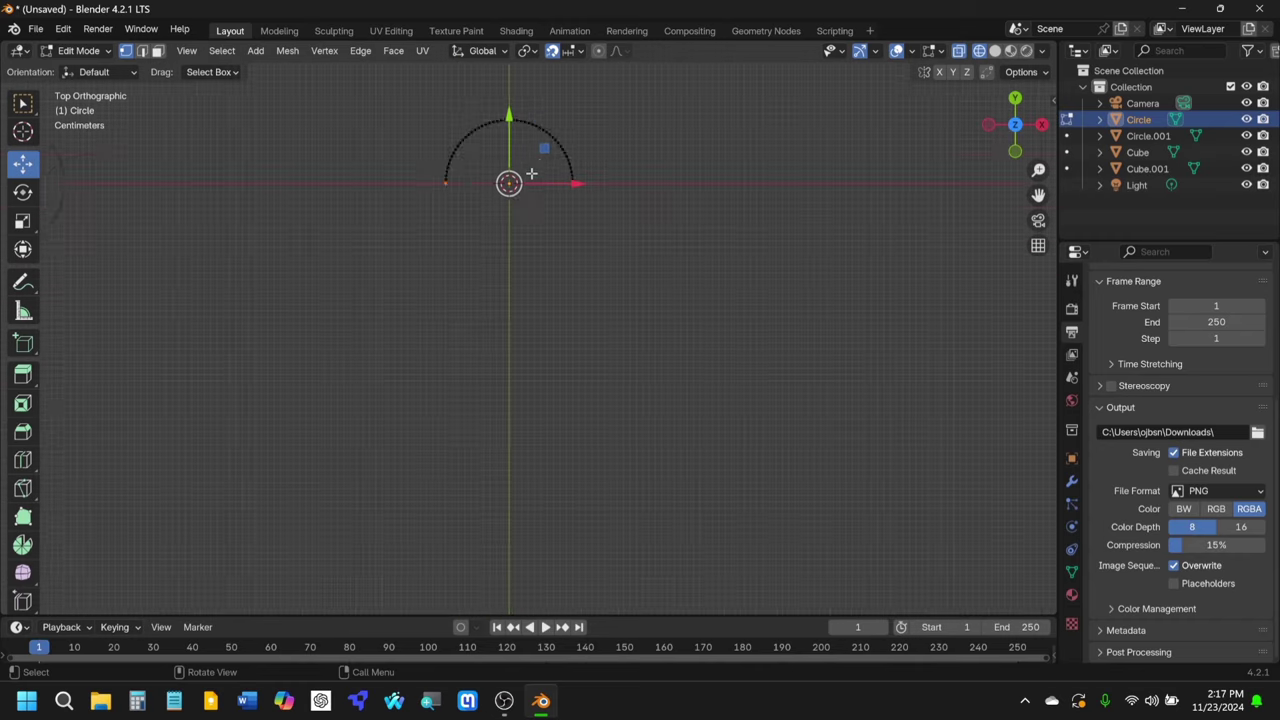
pyautogui.keyDown('shift'); pyautogui.moveTo(547, 360); pyautogui.dragTo(537, 343, button='middle'); pyautogui.keyUp('shift')
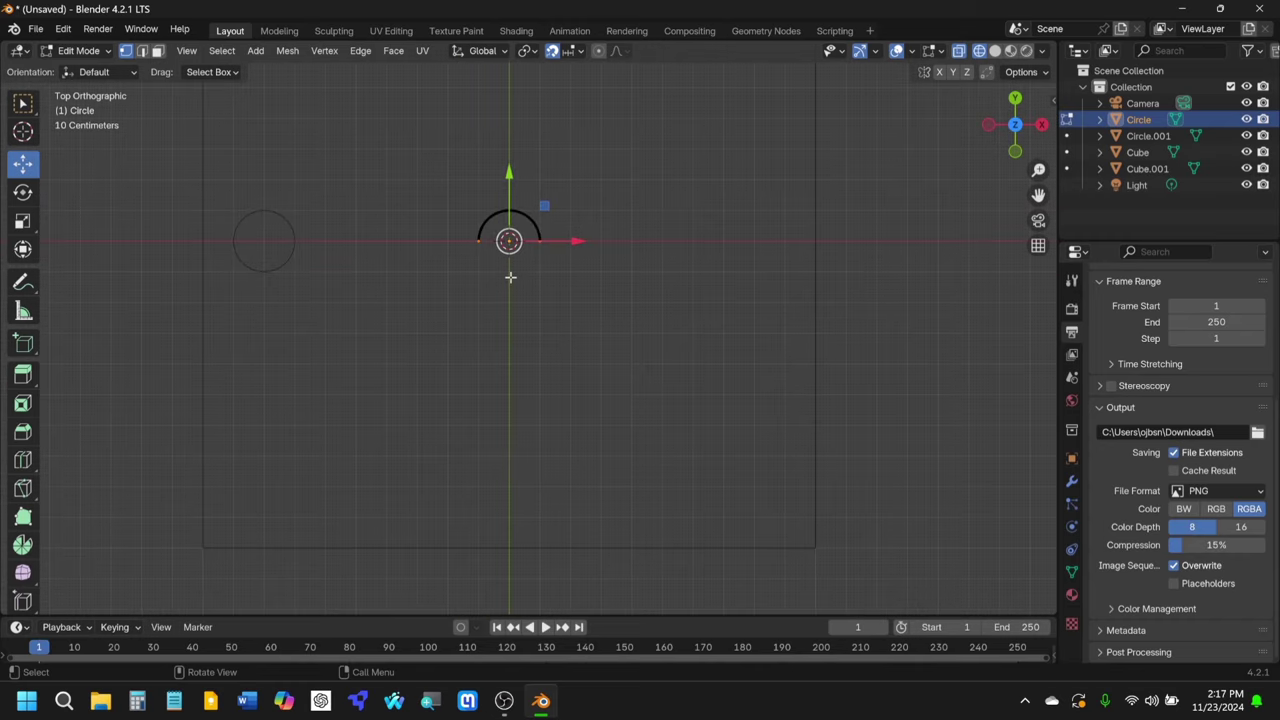
pyautogui.press('e')
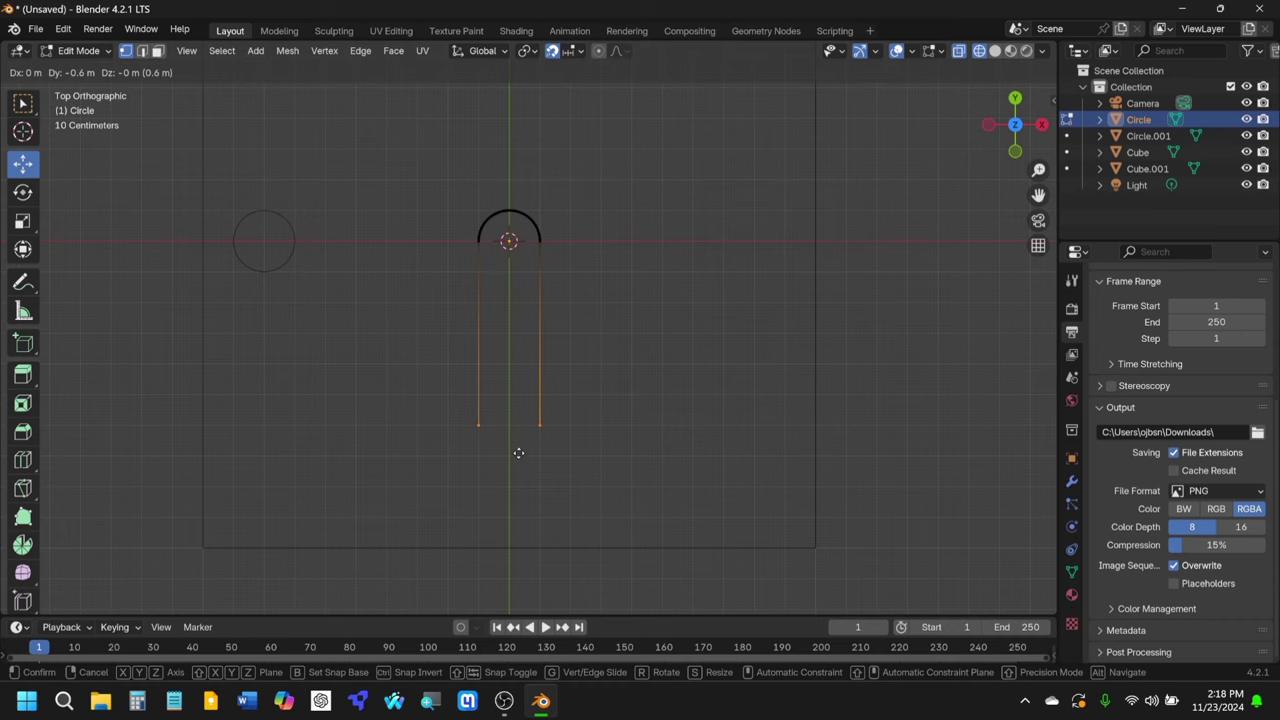
pyautogui.click(519, 453)
# Step: Return the arch outline to Object Mode and paste a copy of it in place
pyautogui.scroll(-2, 533, 337)
pyautogui.moveTo(533, 336)
pyautogui.keyDown('shift'); pyautogui.mouseDown(button='middle')
pyautogui.moveTo(511, 445)
pyautogui.moveTo(538, 319)
pyautogui.mouseUp(button='middle'); pyautogui.keyUp('shift')
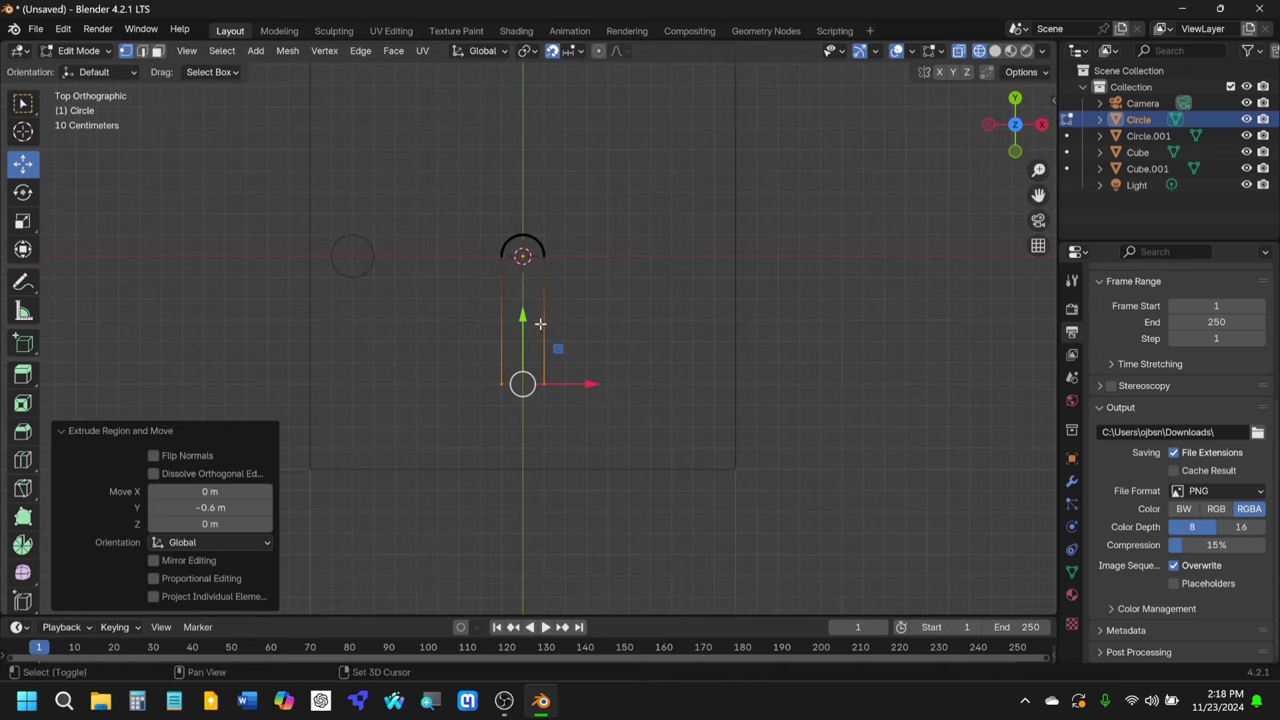
pyautogui.scroll(3, 498, 408)
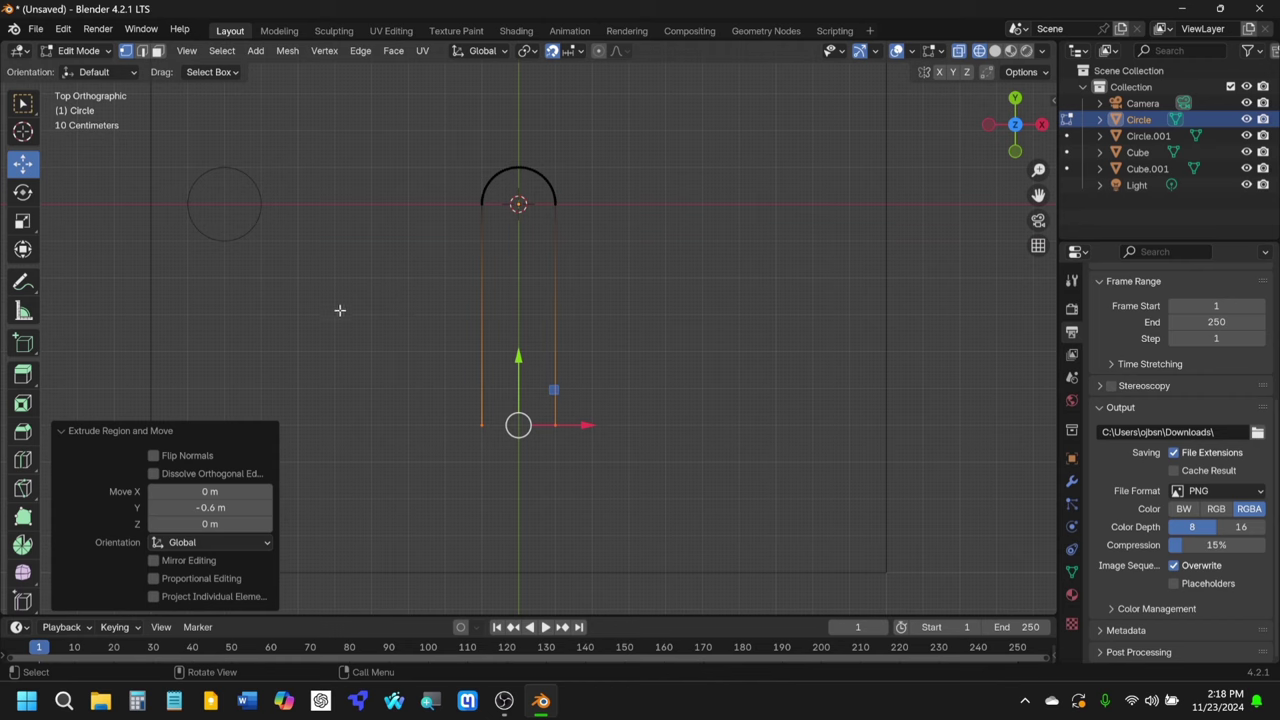
pyautogui.click(78, 51)
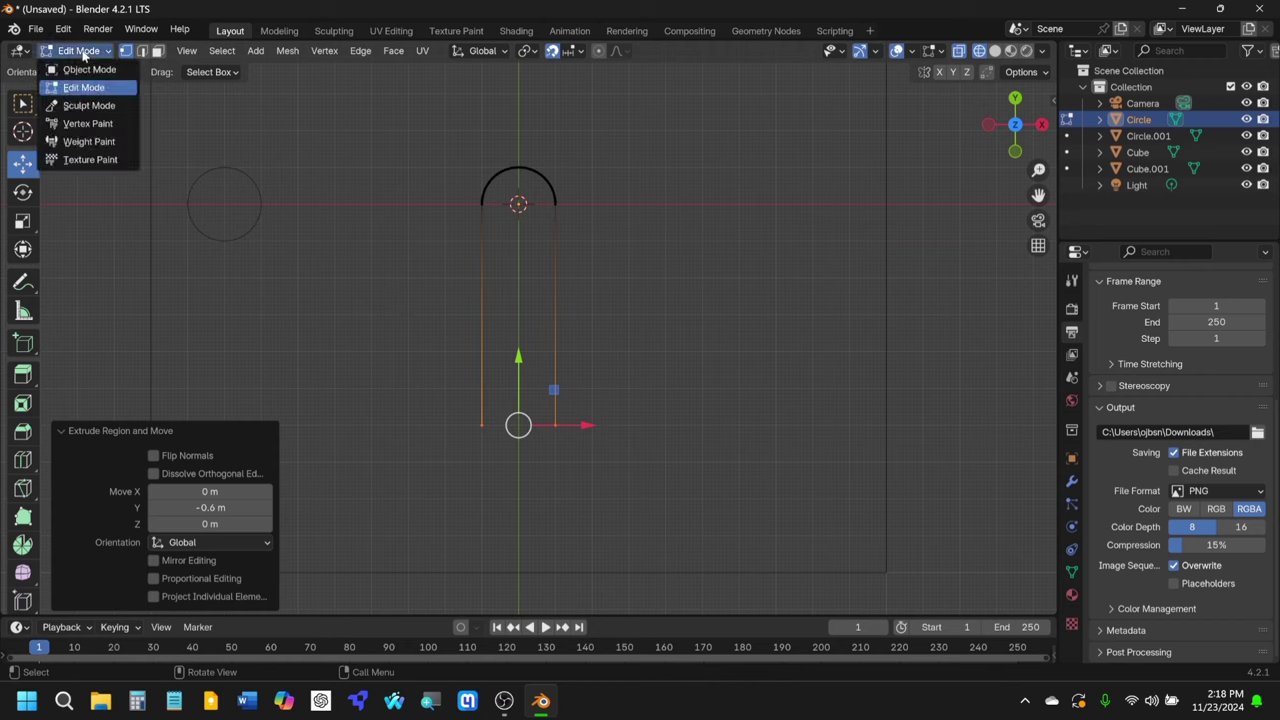
pyautogui.click(90, 68)
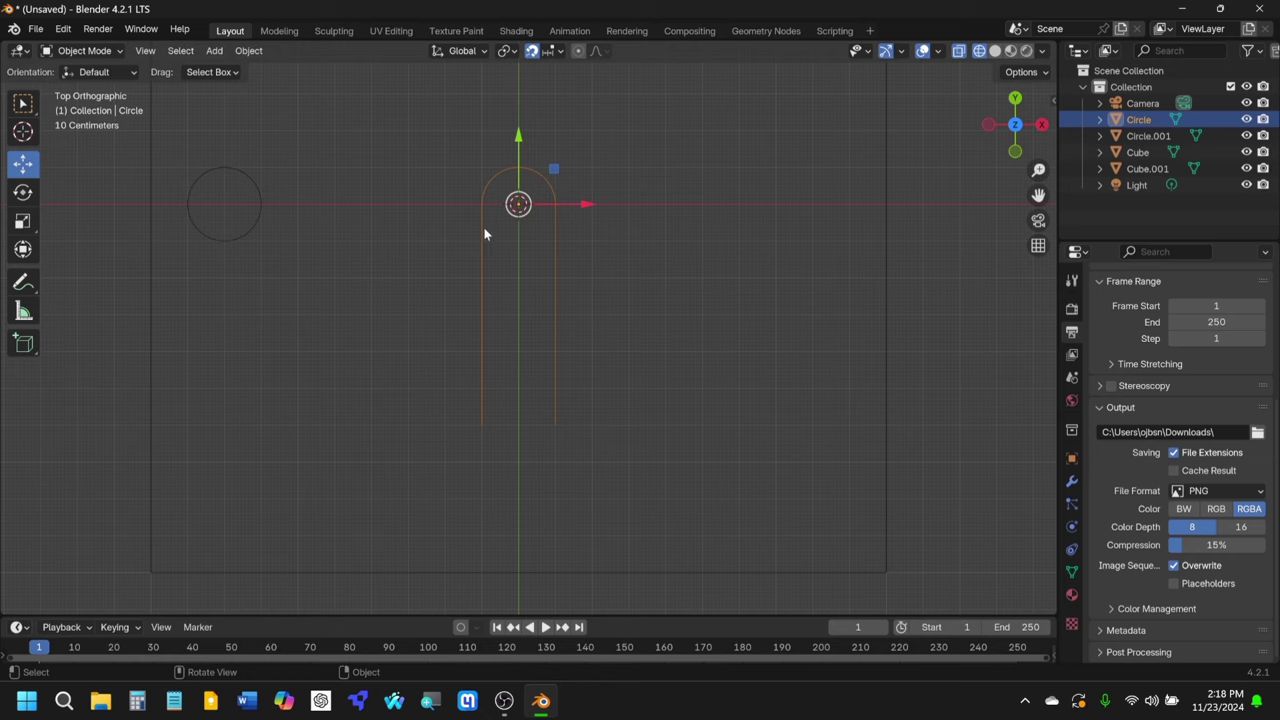
pyautogui.hotkey('ctrl', 'c')
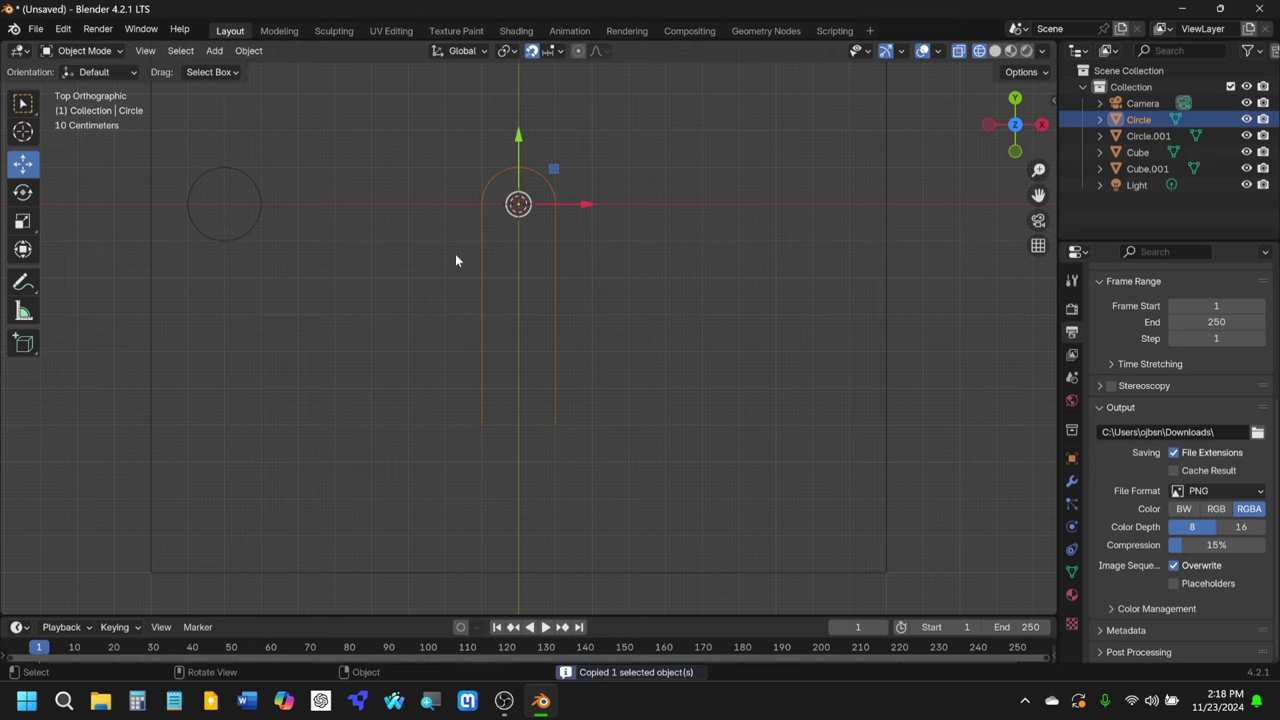
pyautogui.hotkey('ctrl', 'v')
# Step: Rotate the pasted arch copy 180° about the Z axis
pyautogui.click(23, 192)
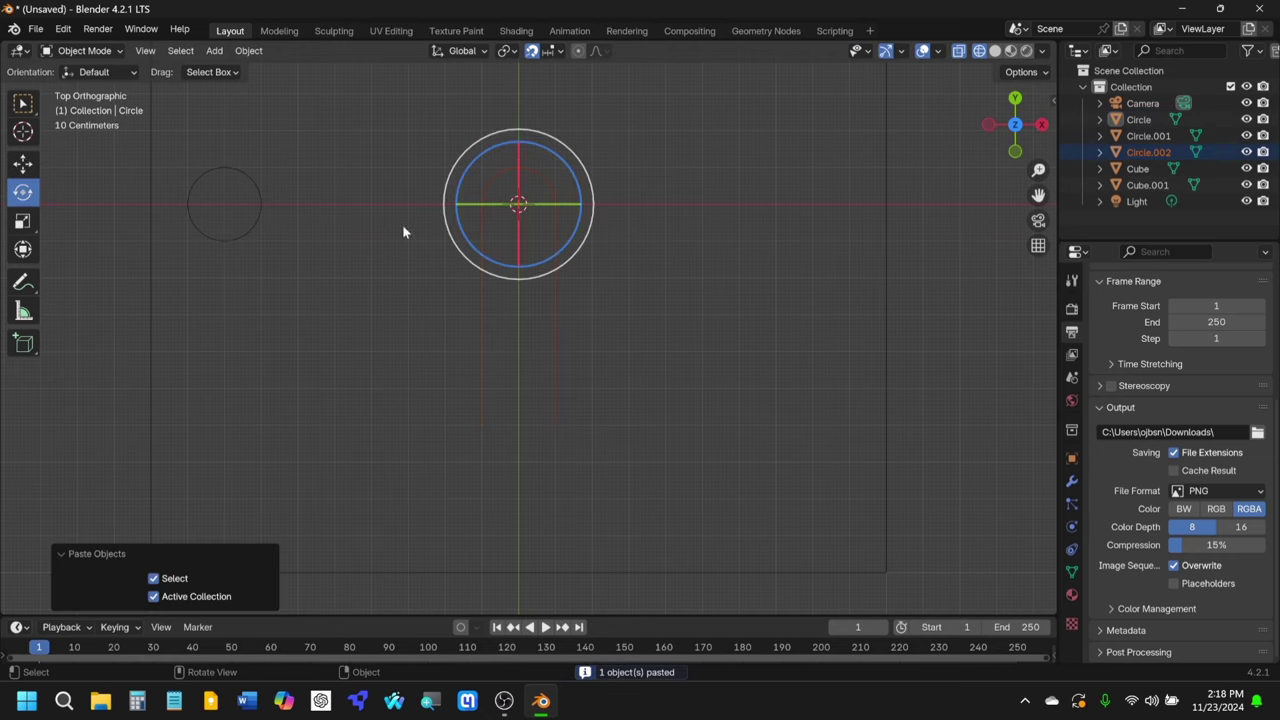
pyautogui.keyDown('shift'); pyautogui.moveTo(569, 178); pyautogui.dragTo(561, 253, button='middle'); pyautogui.keyUp('shift')
pyautogui.moveTo(561, 253); pyautogui.dragTo(428, 220)
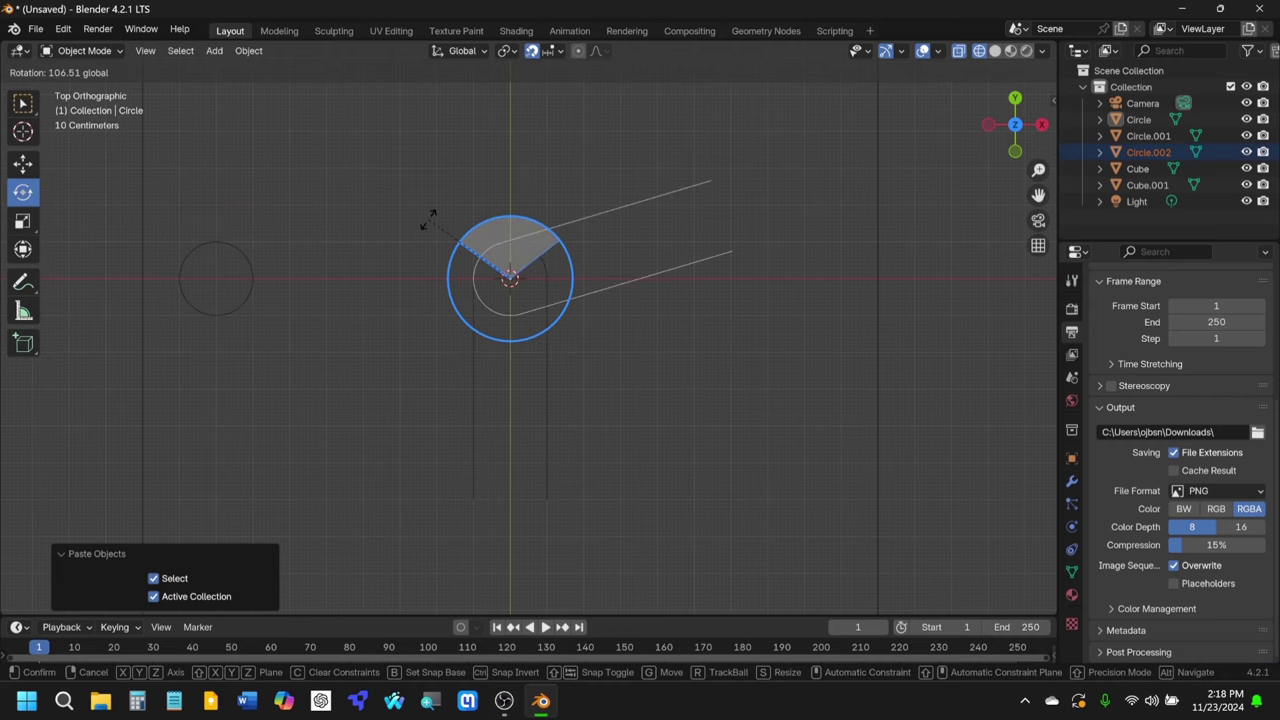
pyautogui.write('180')
pyautogui.press('Return')
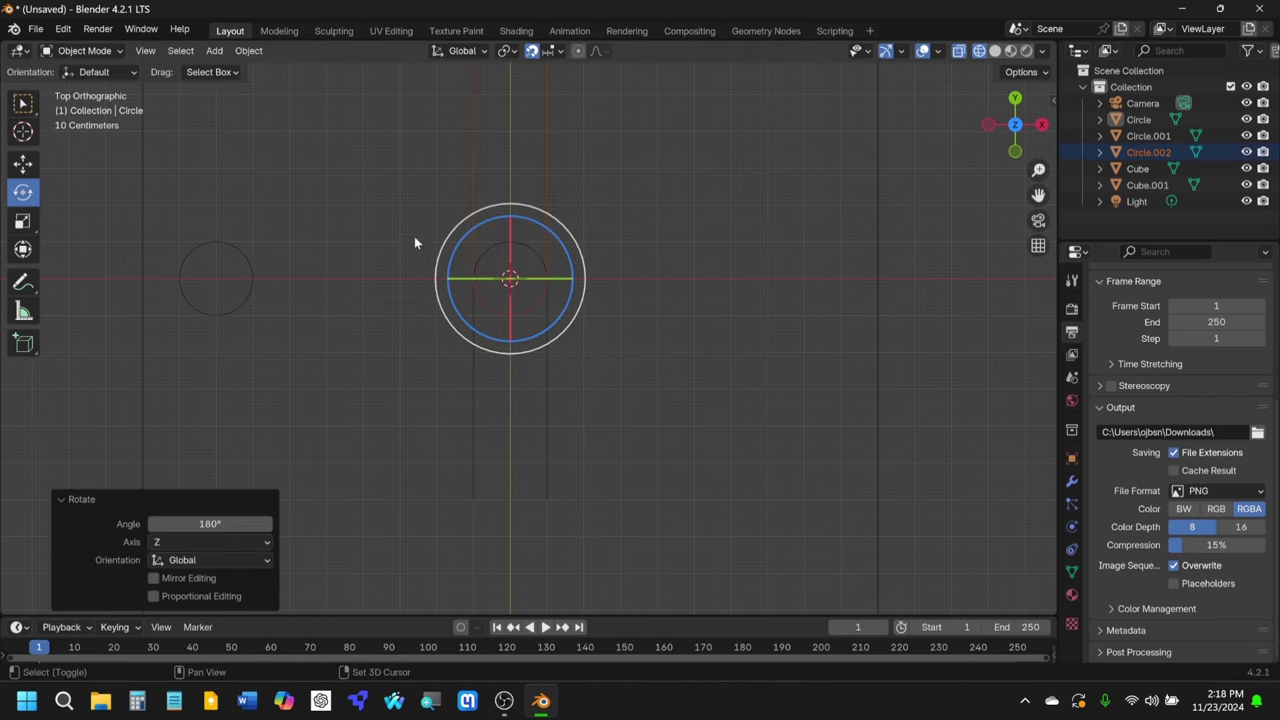
# Step: Move the flipped arch 0.2 m along X and -1.2 m in total along Y, setting its leg below the original's
pyautogui.keyDown('shift'); pyautogui.moveTo(437, 184); pyautogui.dragTo(445, 209, button='middle'); pyautogui.keyUp('shift')
pyautogui.scroll(-1, 446, 266)
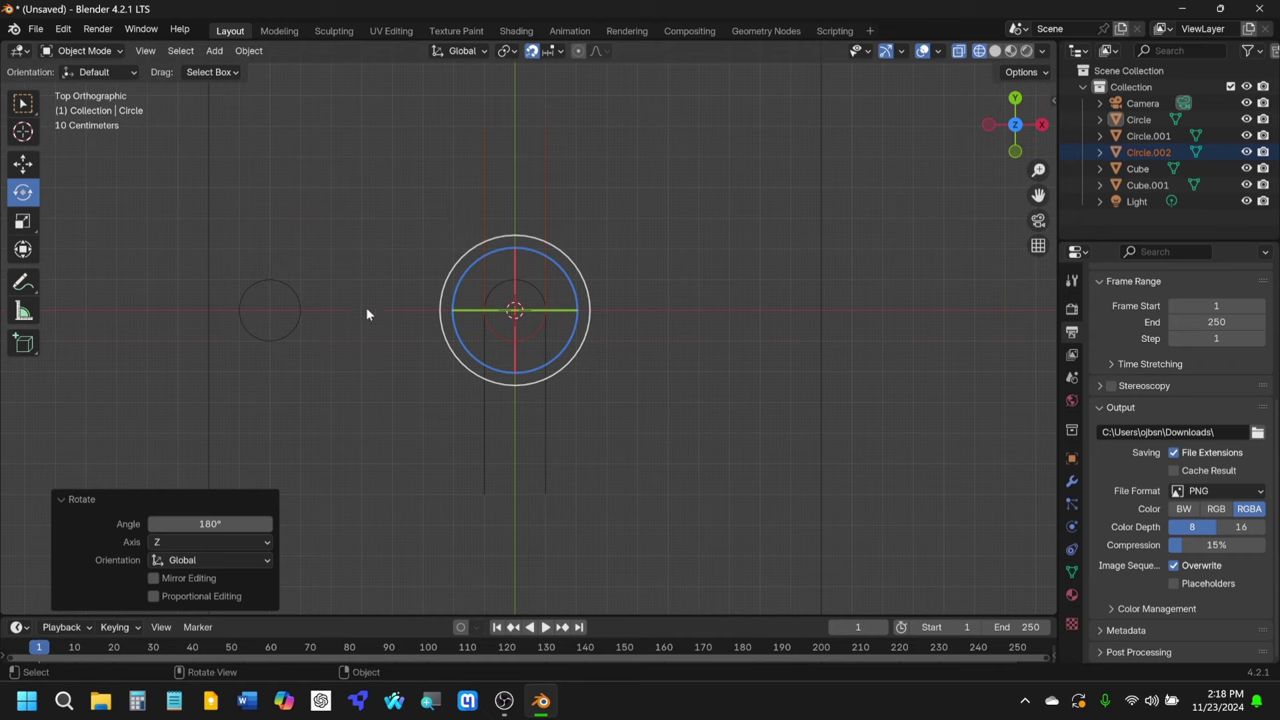
pyautogui.click(25, 167)
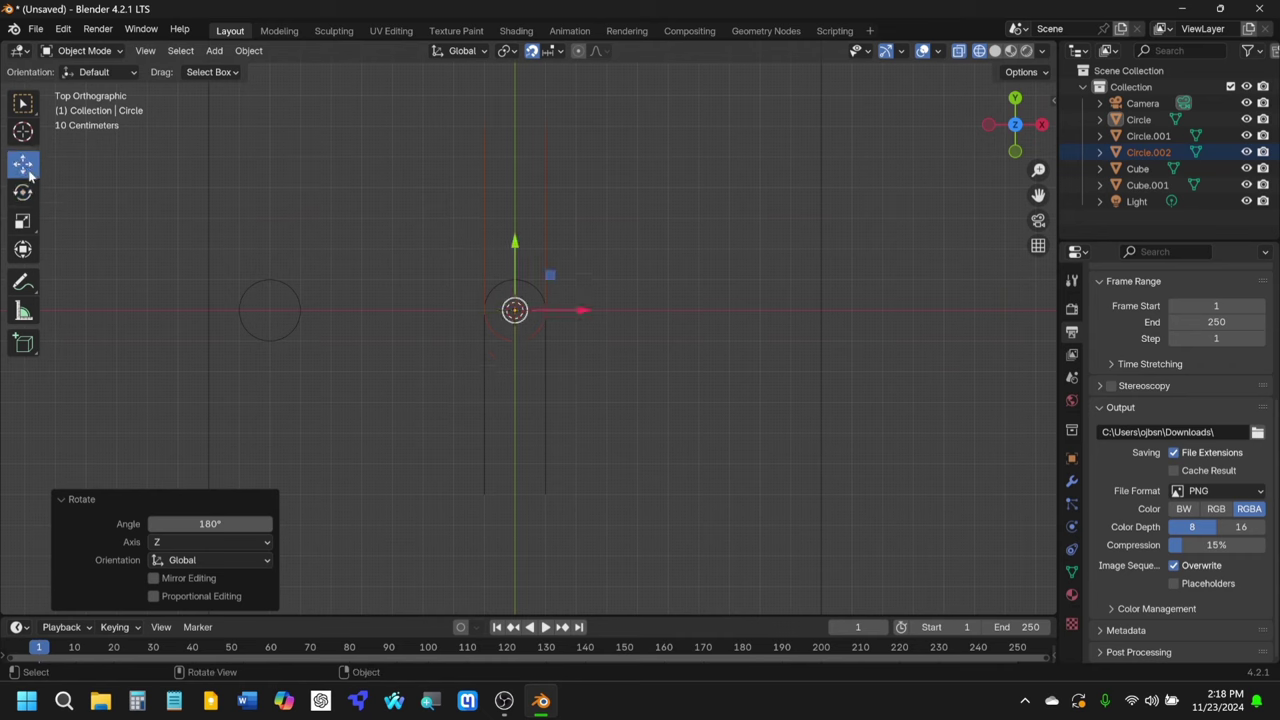
pyautogui.moveTo(576, 317); pyautogui.dragTo(643, 318)
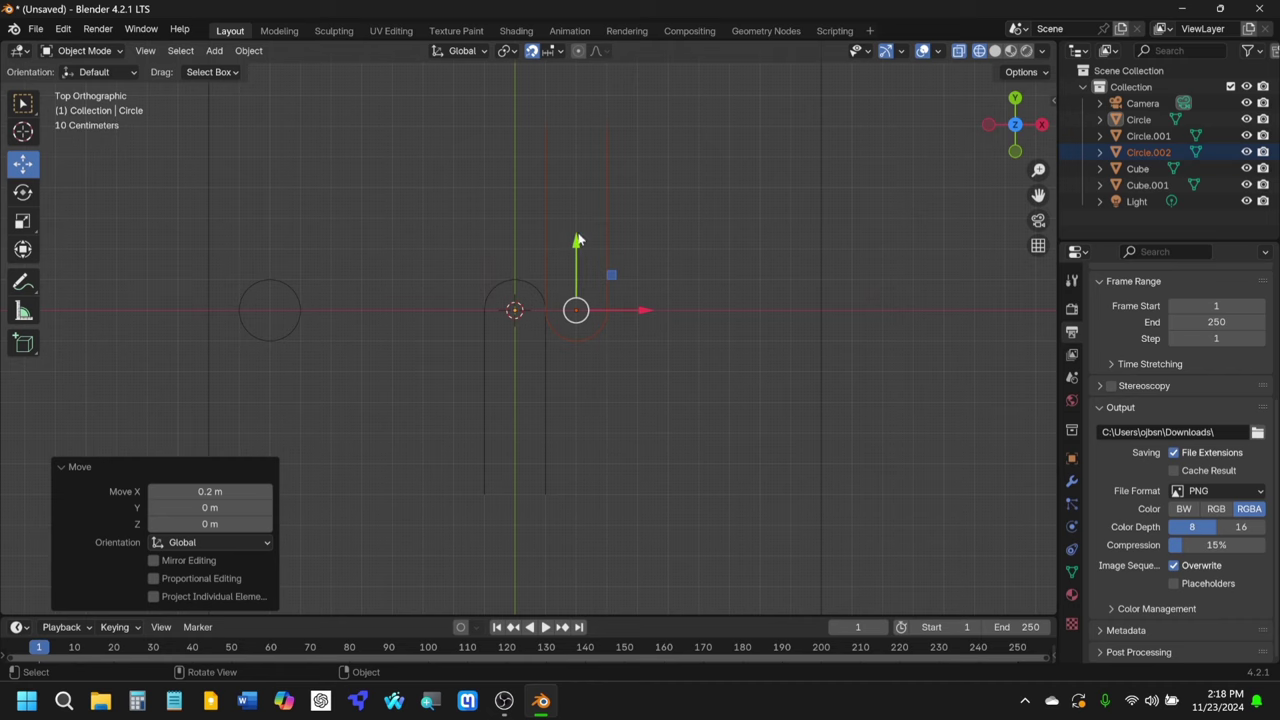
pyautogui.moveTo(576, 245); pyautogui.dragTo(586, 429)
pyautogui.keyDown('shift'); pyautogui.moveTo(586, 429); pyautogui.dragTo(579, 149, button='middle'); pyautogui.keyUp('shift')
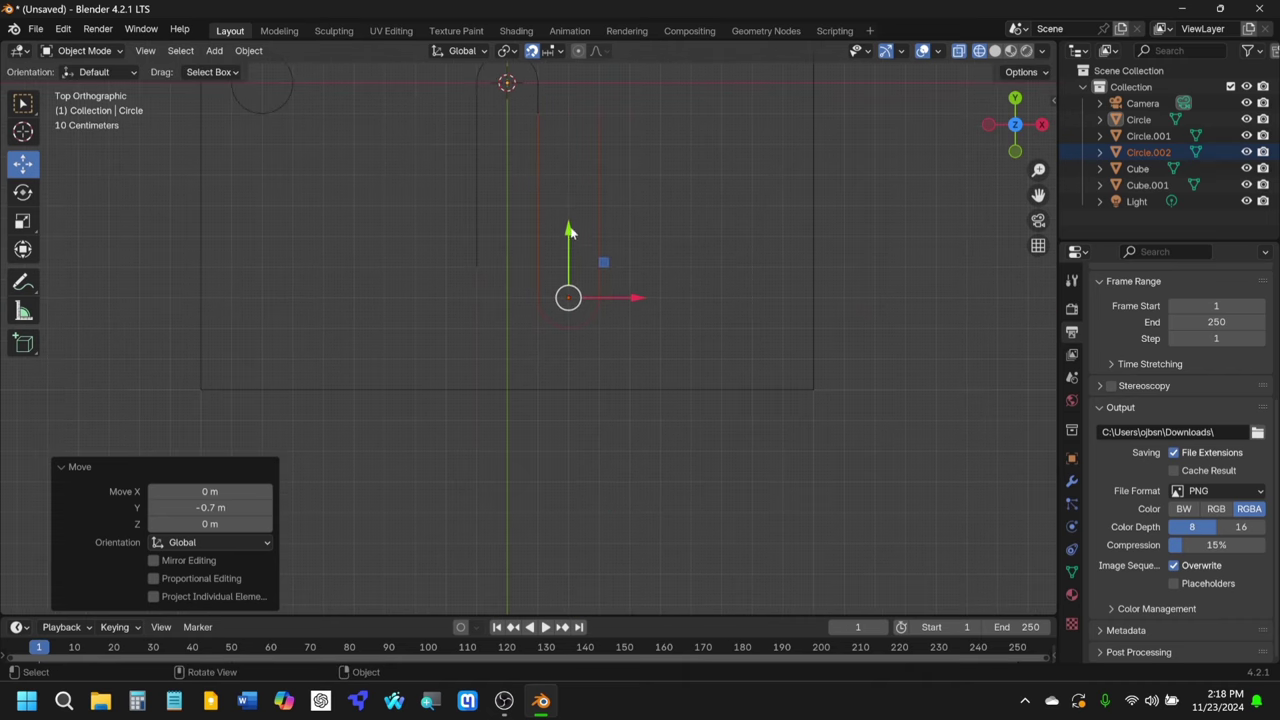
pyautogui.moveTo(569, 230); pyautogui.dragTo(578, 370)
# Step: Examine up close the joint where the adjoining legs of the two arches meet, with the flipped arch selected
pyautogui.scroll(8, 564, 209)
pyautogui.scroll(10, 559, 290)
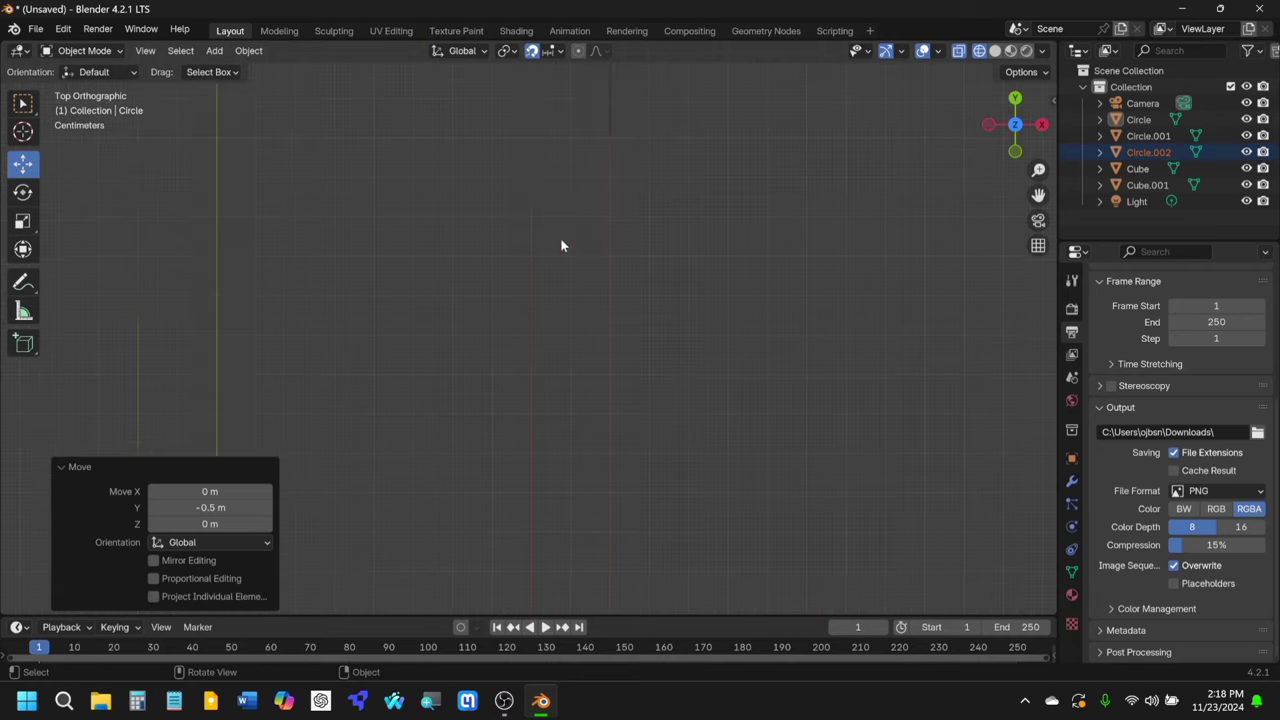
pyautogui.keyDown('shift'); pyautogui.moveTo(553, 177); pyautogui.dragTo(564, 254, button='middle'); pyautogui.keyUp('shift')
pyautogui.scroll(3, 564, 254)
pyautogui.click(531, 209)
pyautogui.click(526, 293)
pyautogui.click(532, 297)
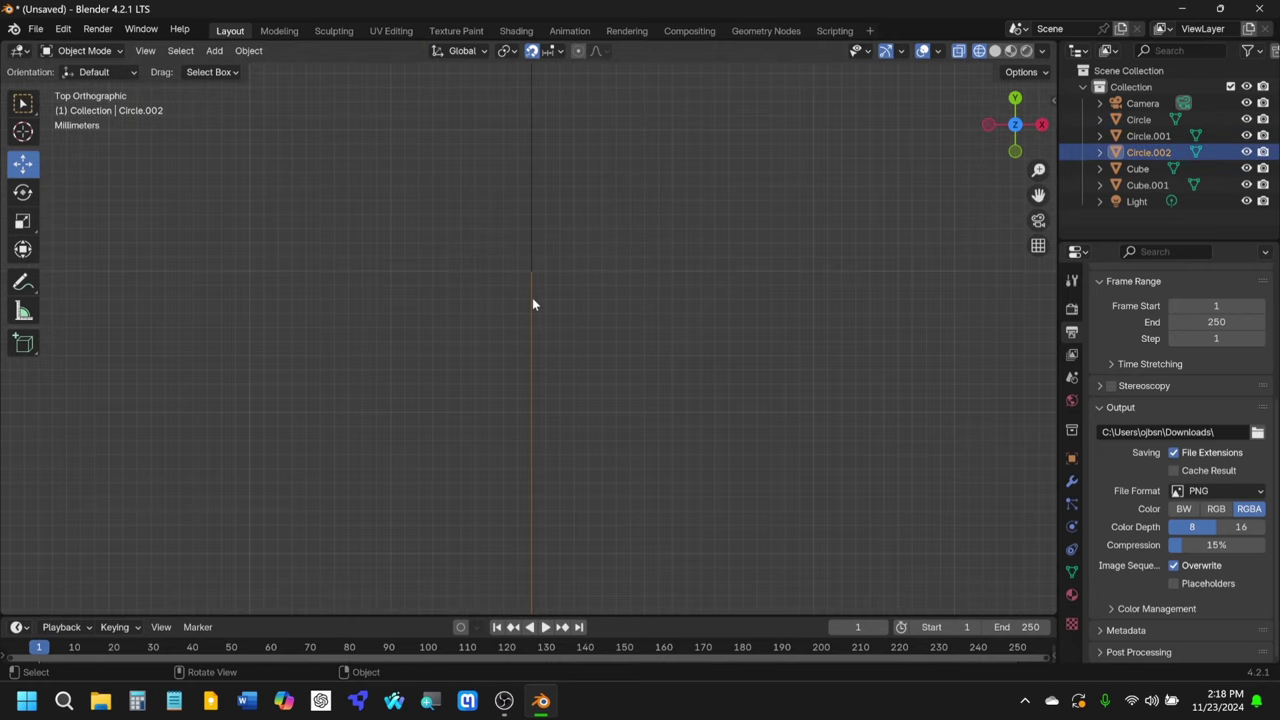
pyautogui.scroll(-18, 536, 303)
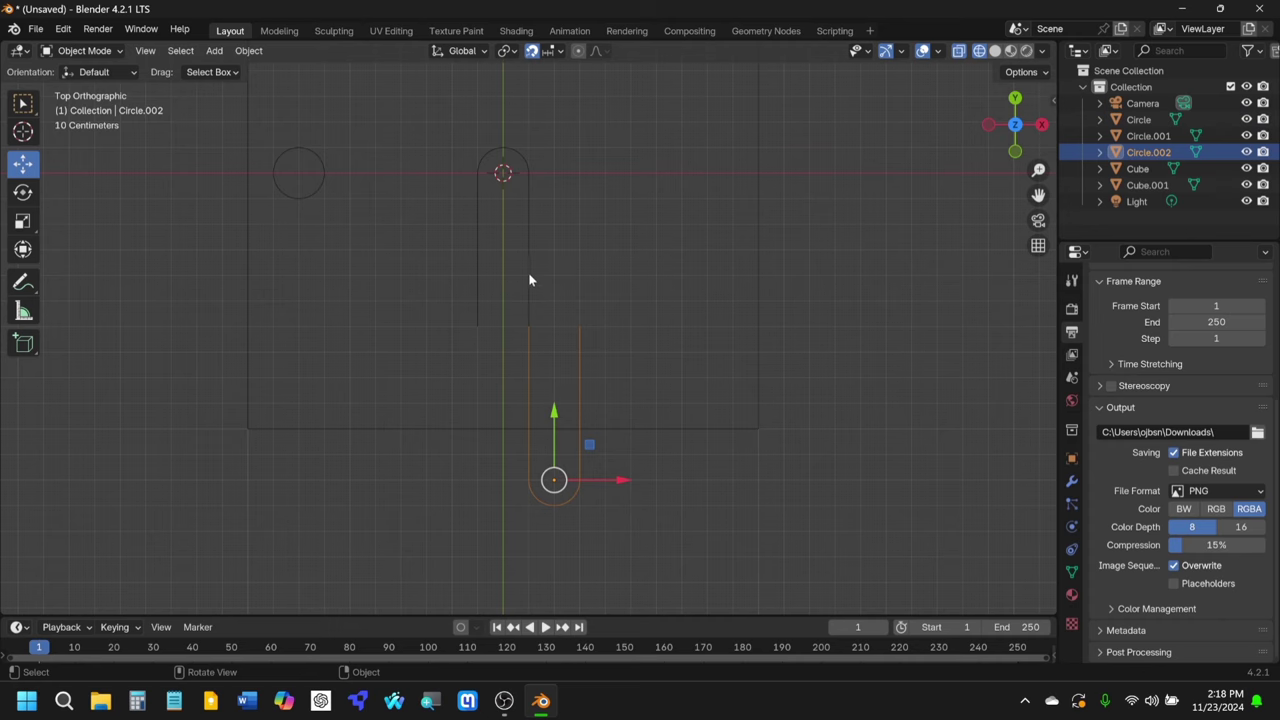
# Step: Select both arches together and move them 0.6 m along Y and 0.4 m along X
pyautogui.keyDown('shift'); pyautogui.click(530, 279); pyautogui.keyUp('shift')
pyautogui.keyDown('shift'); pyautogui.scroll(5, 542, 304); pyautogui.keyUp('shift')
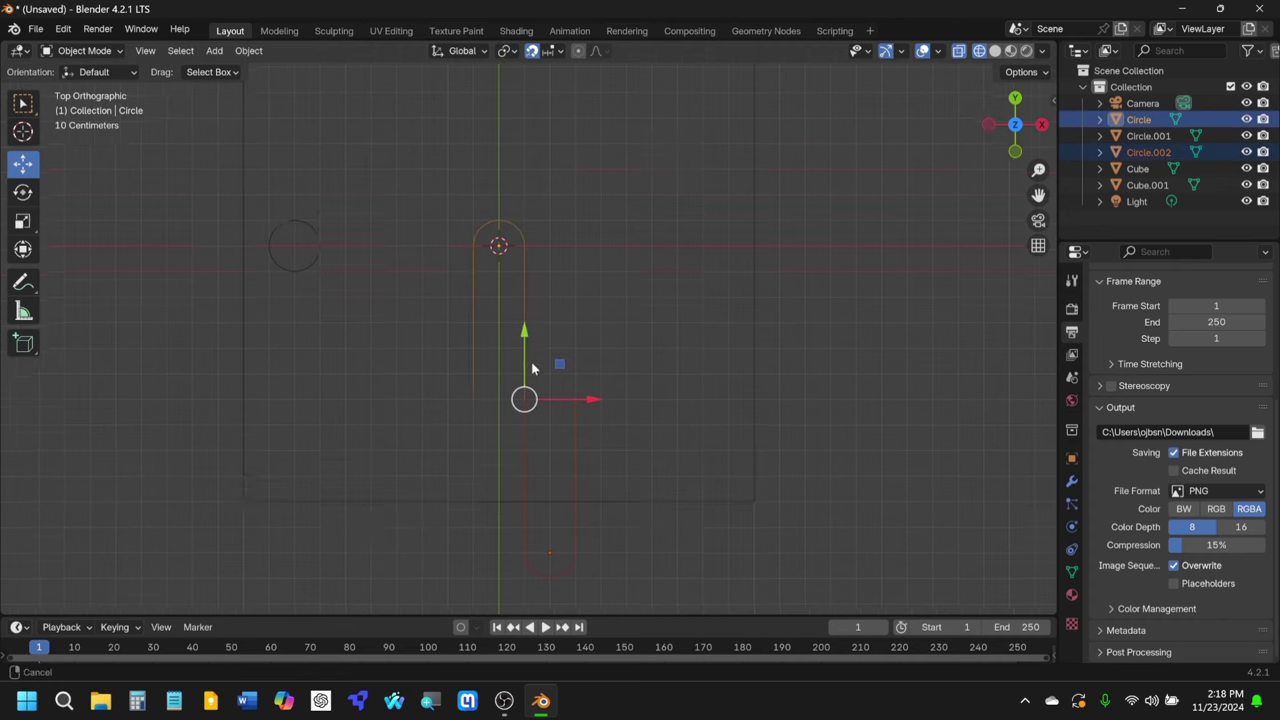
pyautogui.moveTo(519, 358); pyautogui.dragTo(531, 189)
pyautogui.keyDown('shift'); pyautogui.scroll(2, 591, 246); pyautogui.keyUp('shift')
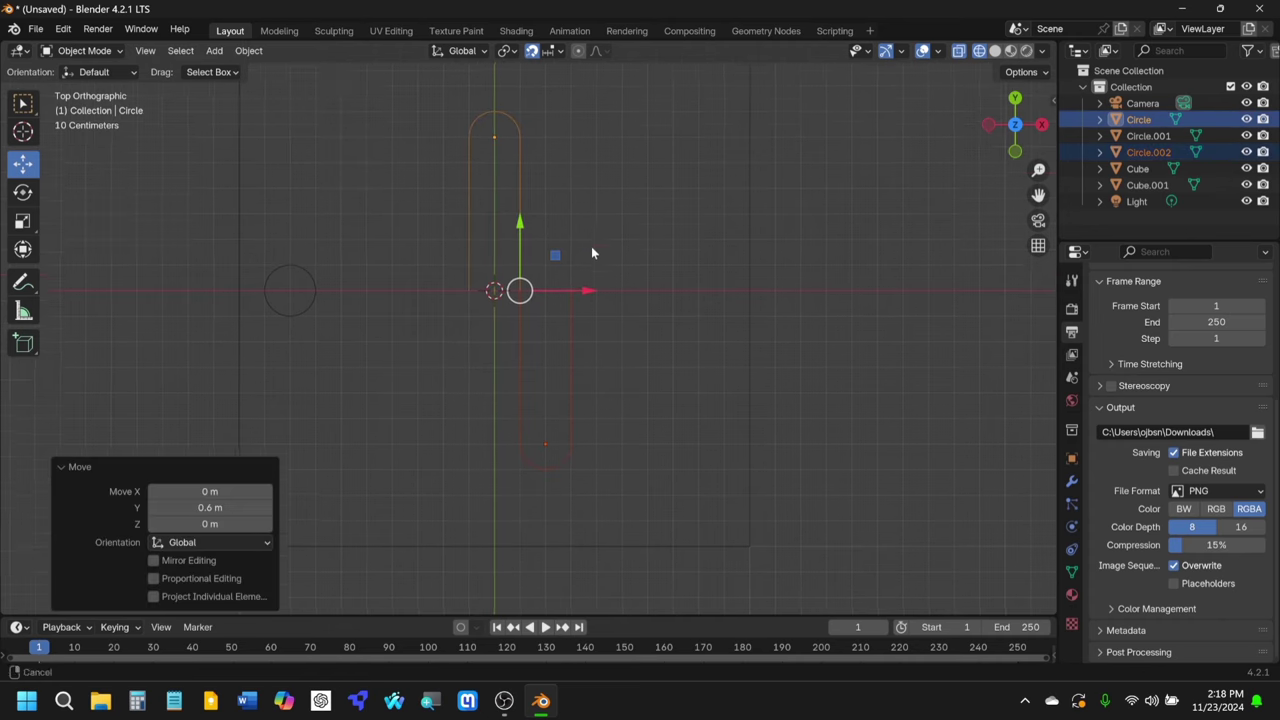
pyautogui.moveTo(591, 318); pyautogui.dragTo(677, 318)
pyautogui.keyDown('shift'); pyautogui.moveTo(621, 279); pyautogui.dragTo(543, 276, button='middle'); pyautogui.keyUp('shift')
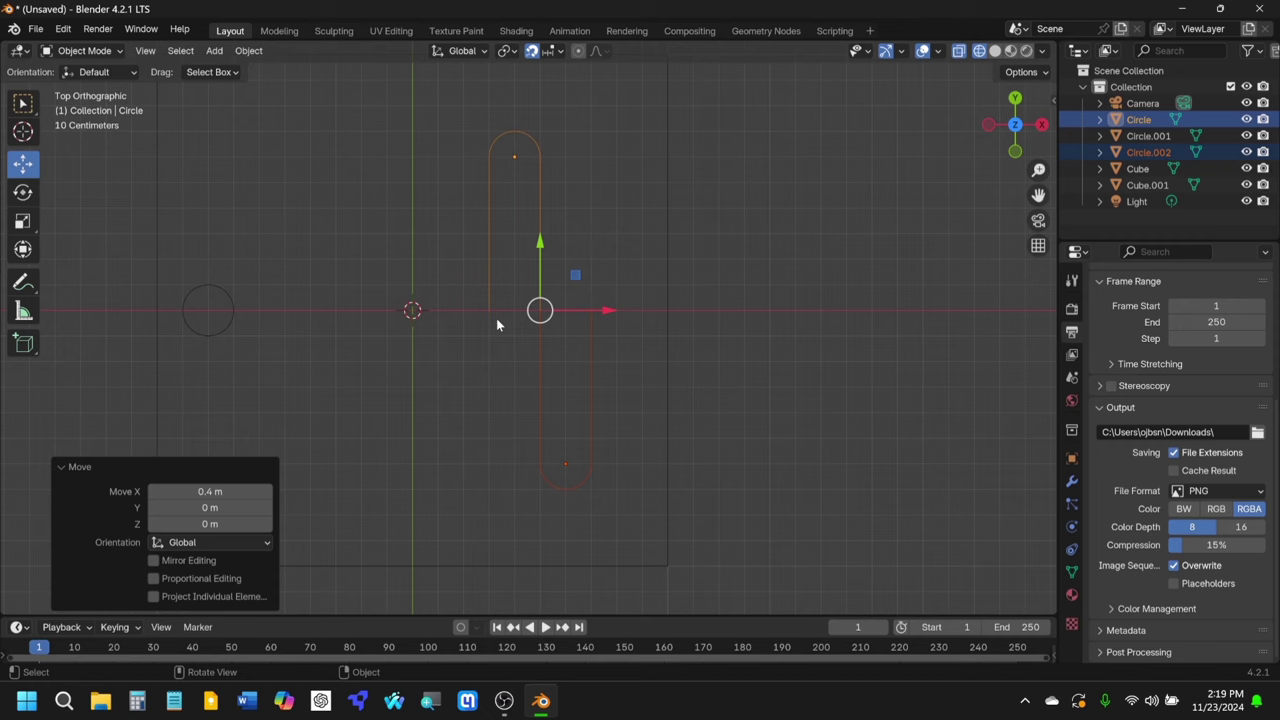
# Step: Join the two arches into one object and open it in Edit Mode
pyautogui.hotkey('ctrl', 'j')
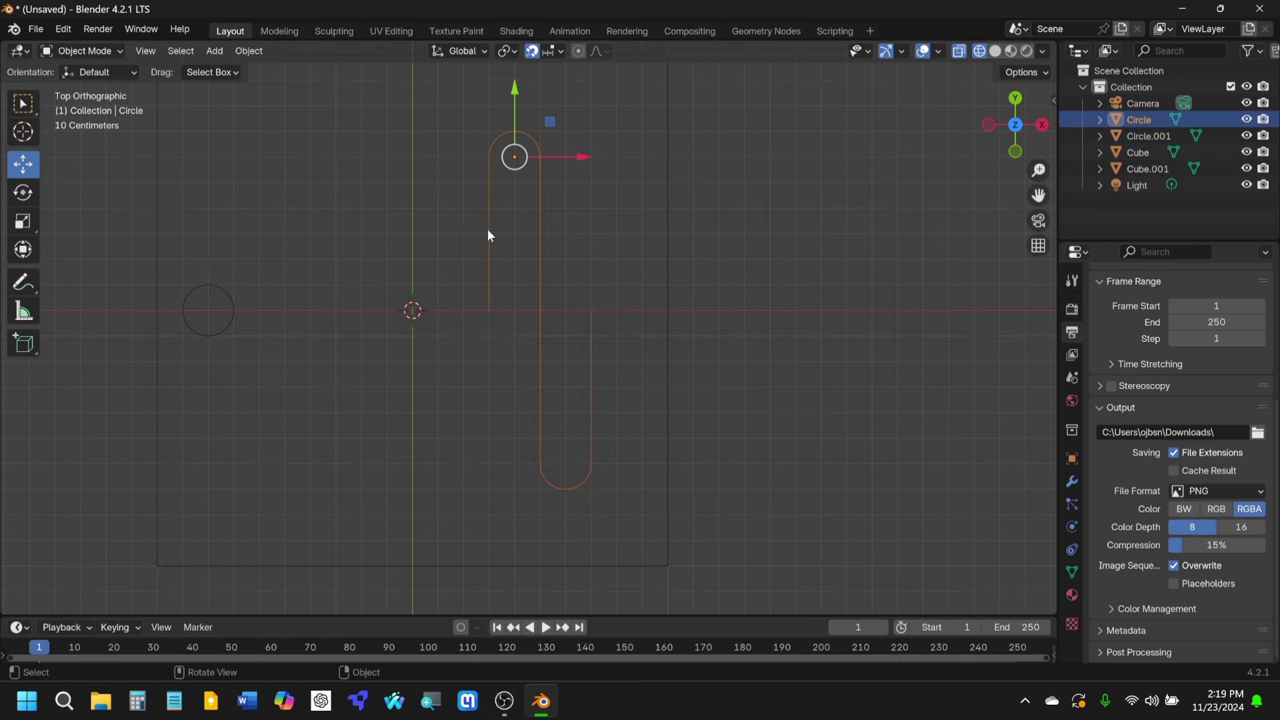
pyautogui.click(85, 51)
pyautogui.click(85, 69)
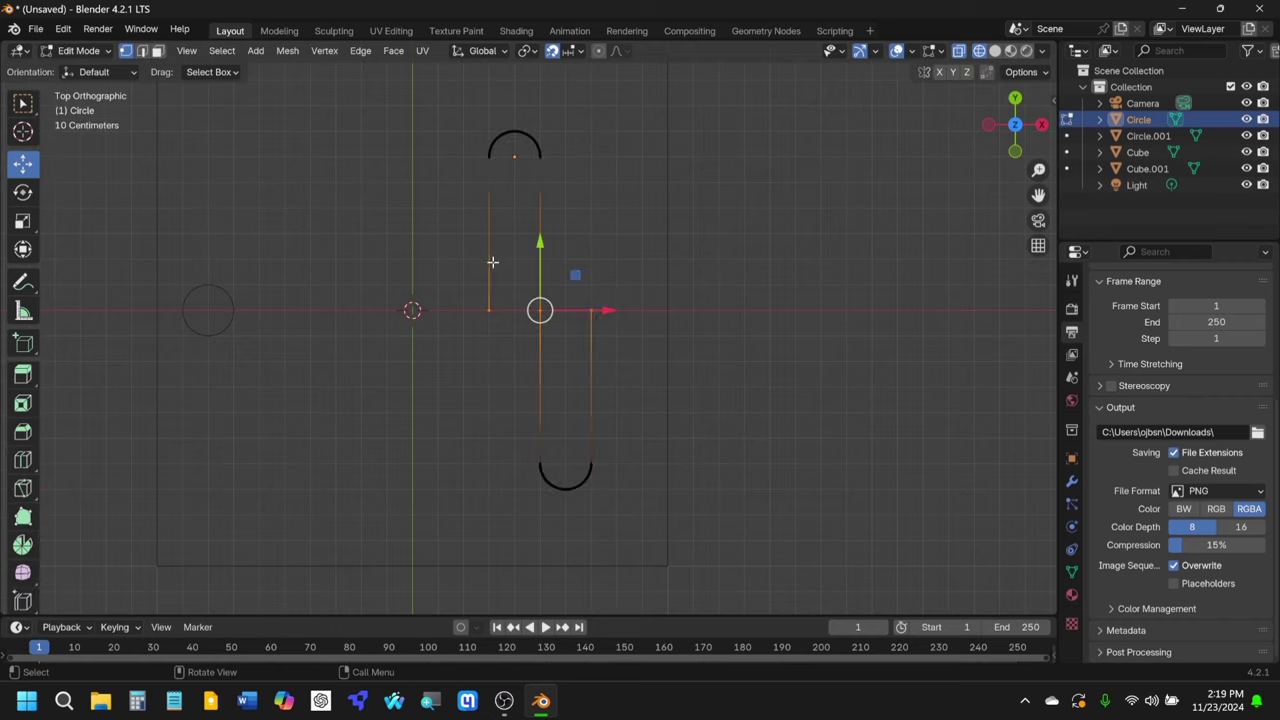
# Step: Select the overlapping vertices where the two arches meet and merge them by distance at 0.0001 m
pyautogui.scroll(2, 594, 331)
pyautogui.scroll(5, 594, 331)
pyautogui.keyDown('shift'); pyautogui.moveTo(600, 300); pyautogui.dragTo(457, 271, button='middle'); pyautogui.keyUp('shift')
pyautogui.click(390, 217)
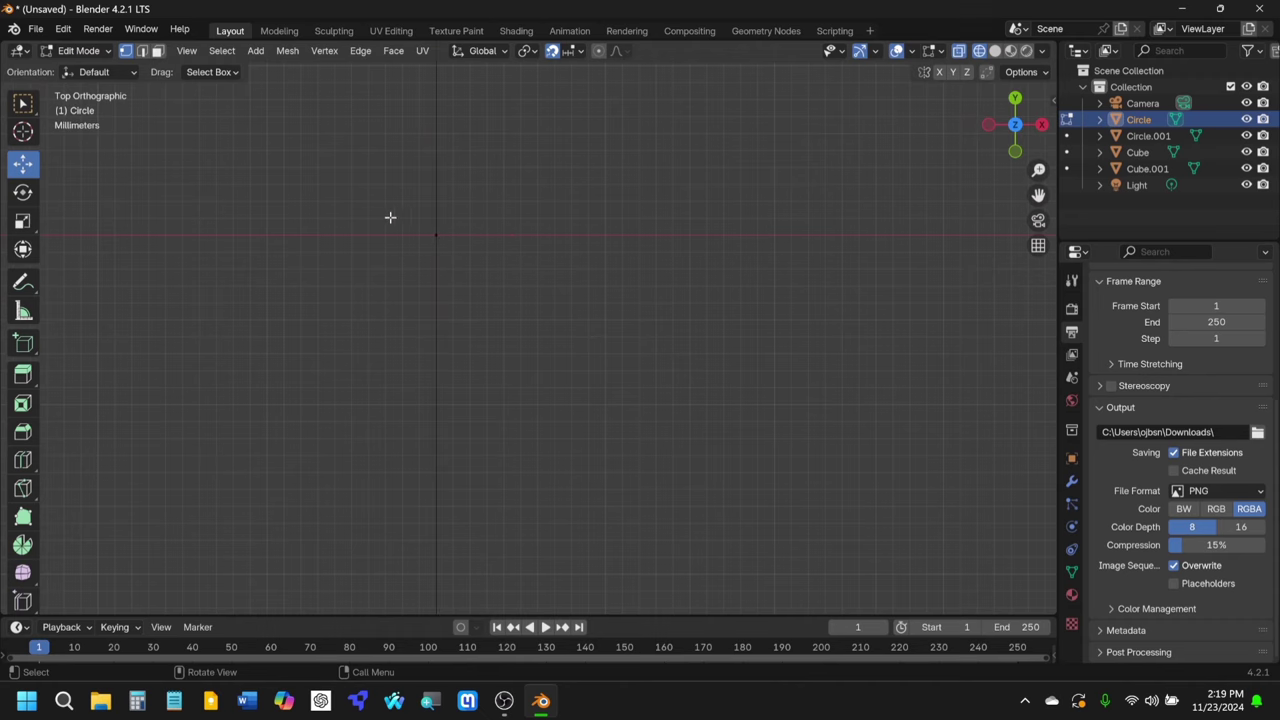
pyautogui.moveTo(398, 217); pyautogui.dragTo(531, 263)
pyautogui.moveTo(531, 263)
pyautogui.keyDown('shift'); pyautogui.mouseDown(button='middle')
pyautogui.moveTo(549, 323)
pyautogui.moveTo(550, 280)
pyautogui.mouseUp(button='middle'); pyautogui.keyUp('shift')
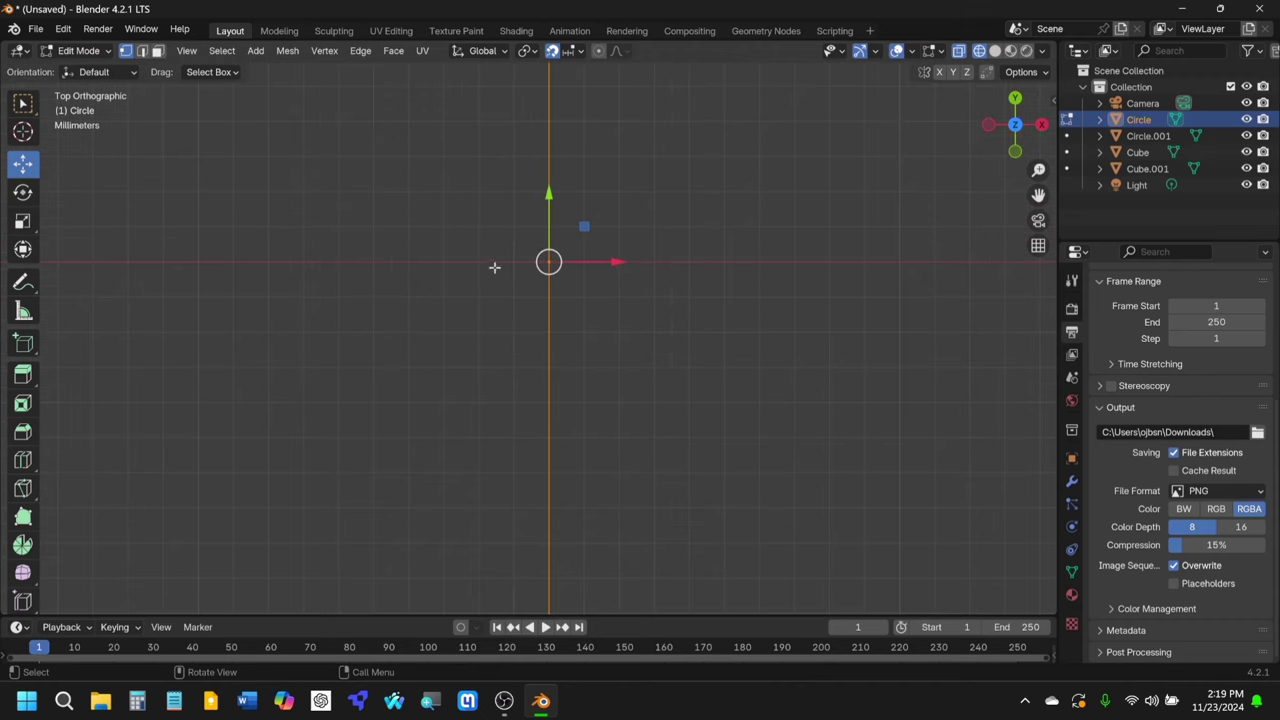
pyautogui.keyDown('shift'); pyautogui.moveTo(526, 262); pyautogui.dragTo(454, 287, button='middle'); pyautogui.keyUp('shift')
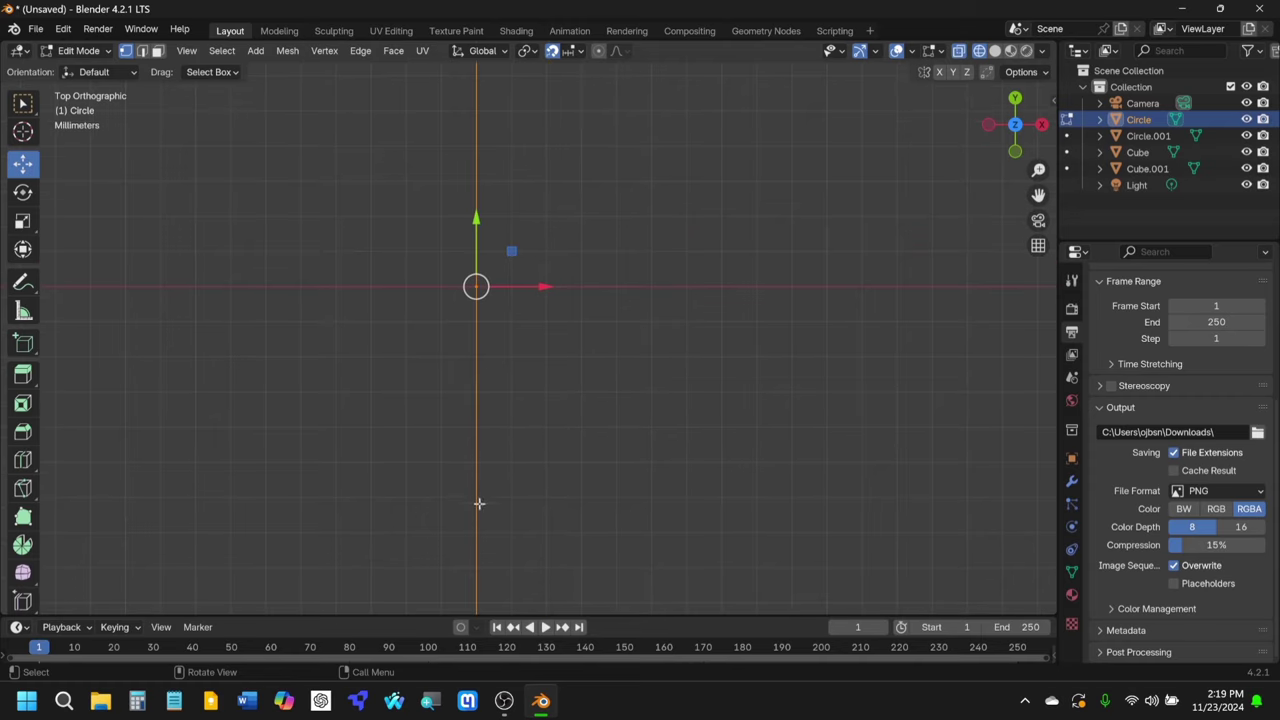
pyautogui.moveTo(504, 296)
pyautogui.keyDown('shift'); pyautogui.mouseDown(button='middle')
pyautogui.moveTo(449, 280)
pyautogui.moveTo(492, 315)
pyautogui.mouseUp(button='middle'); pyautogui.keyUp('shift')
pyautogui.moveTo(396, 212); pyautogui.dragTo(666, 456)
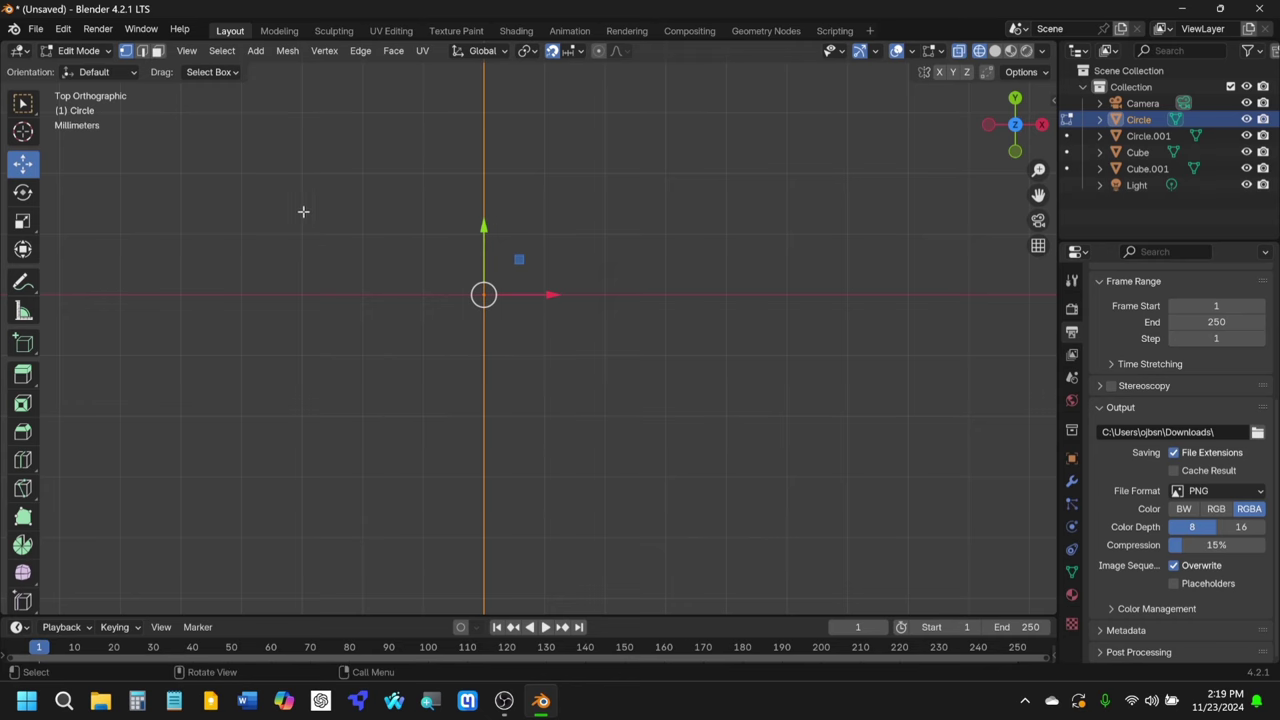
pyautogui.click(285, 51)
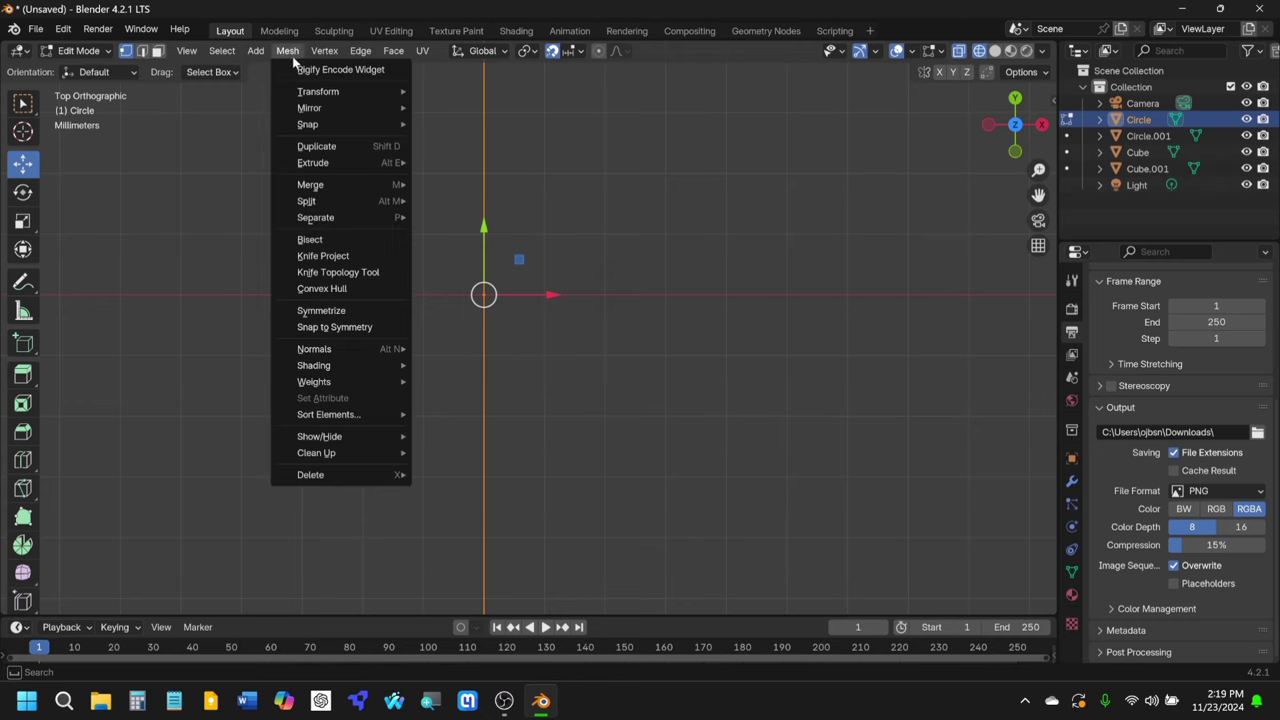
pyautogui.moveTo(362, 457)
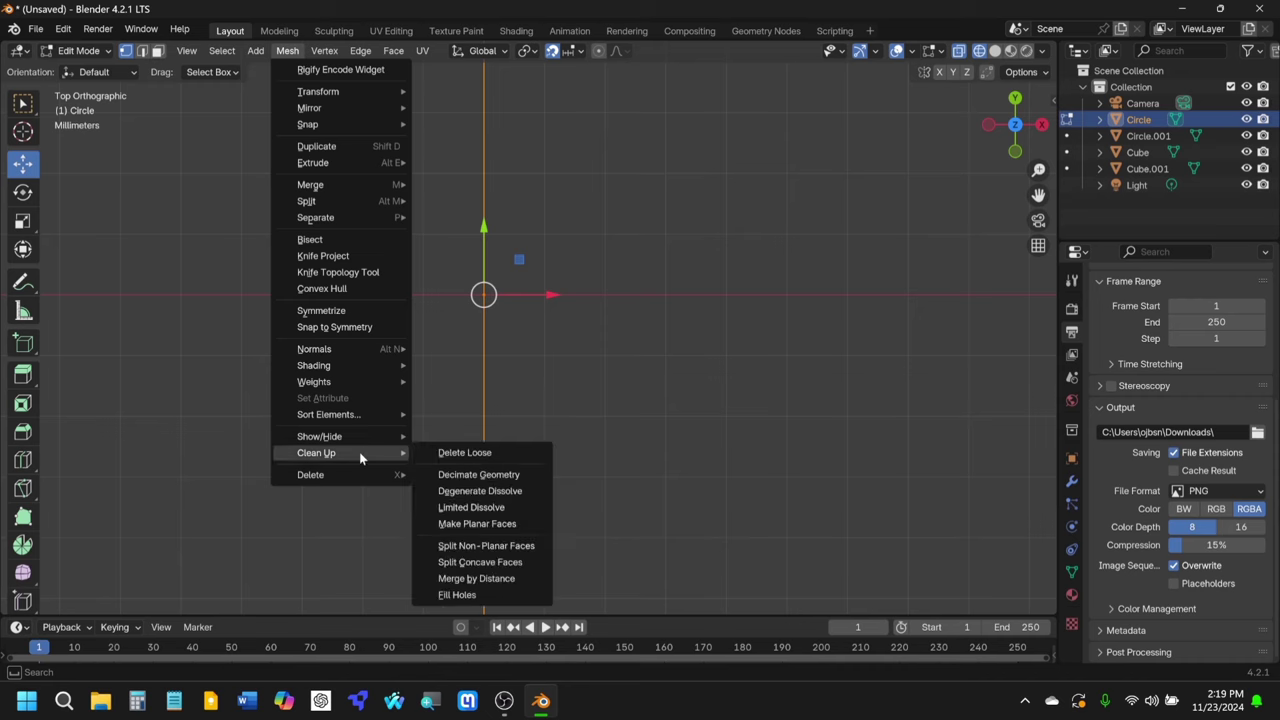
pyautogui.click(471, 579)
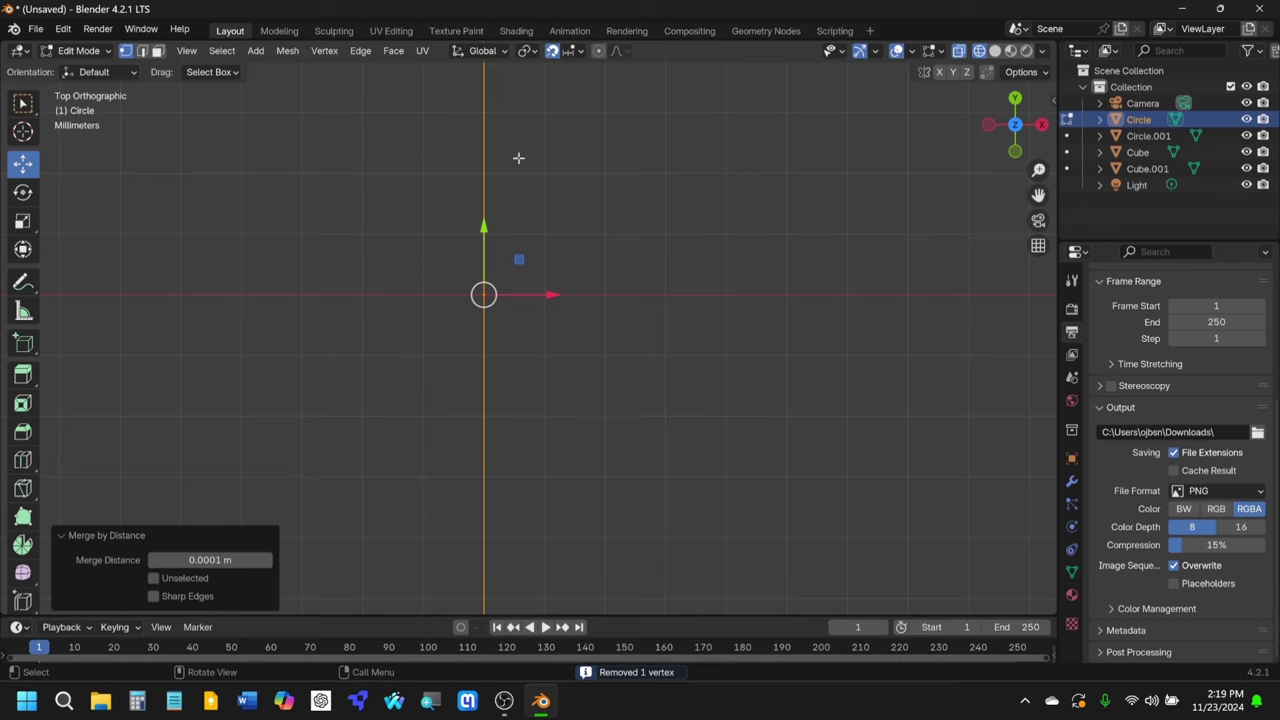
# Step: Return the joined S-shaped outline to Object Mode
pyautogui.scroll(-6, 568, 244)
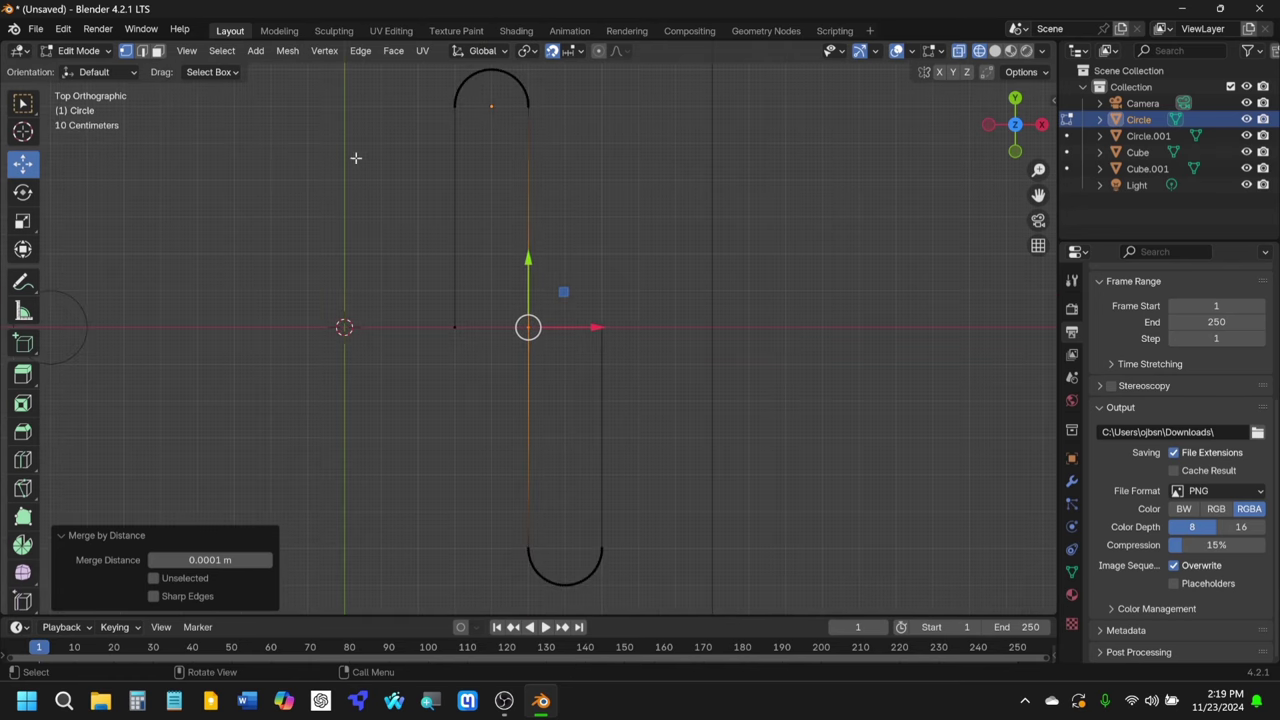
pyautogui.click(80, 51)
pyautogui.click(82, 68)
pyautogui.scroll(-2, 487, 272)
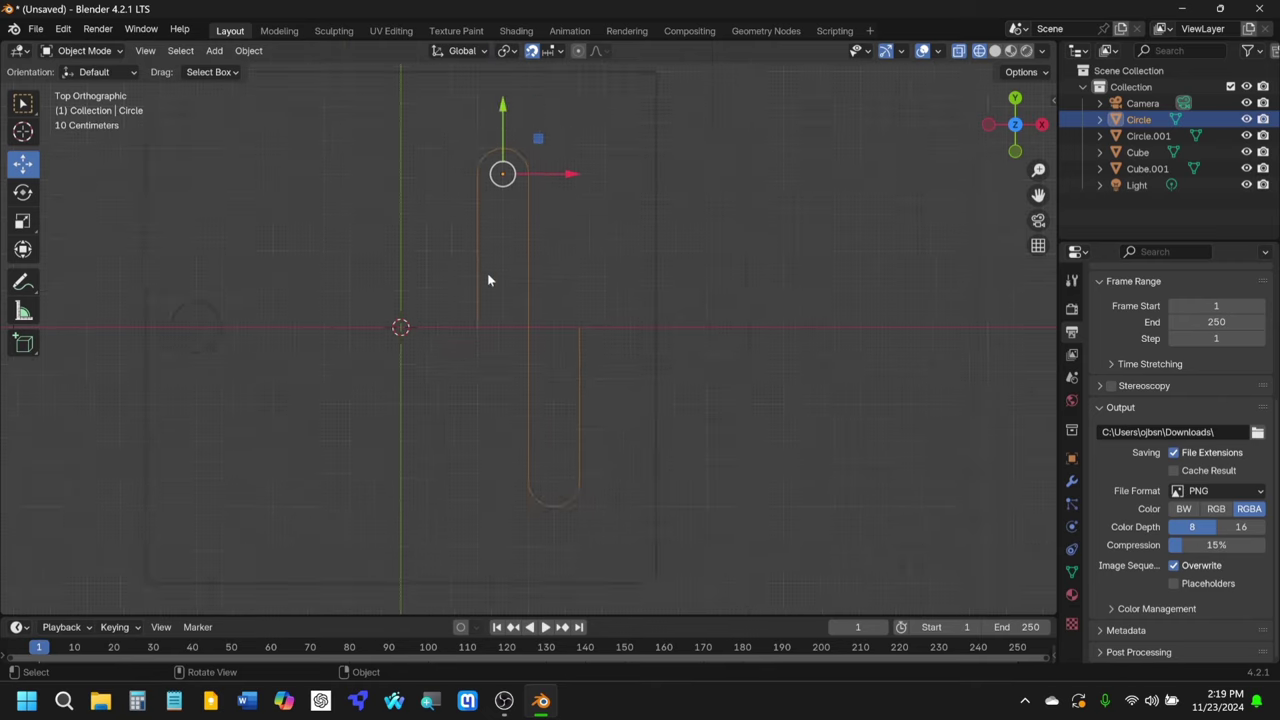
pyautogui.scroll(3, 487, 273)
pyautogui.scroll(-2, 508, 228)
pyautogui.keyDown('shift'); pyautogui.moveTo(555, 296); pyautogui.dragTo(481, 272, button='middle'); pyautogui.keyUp('shift')
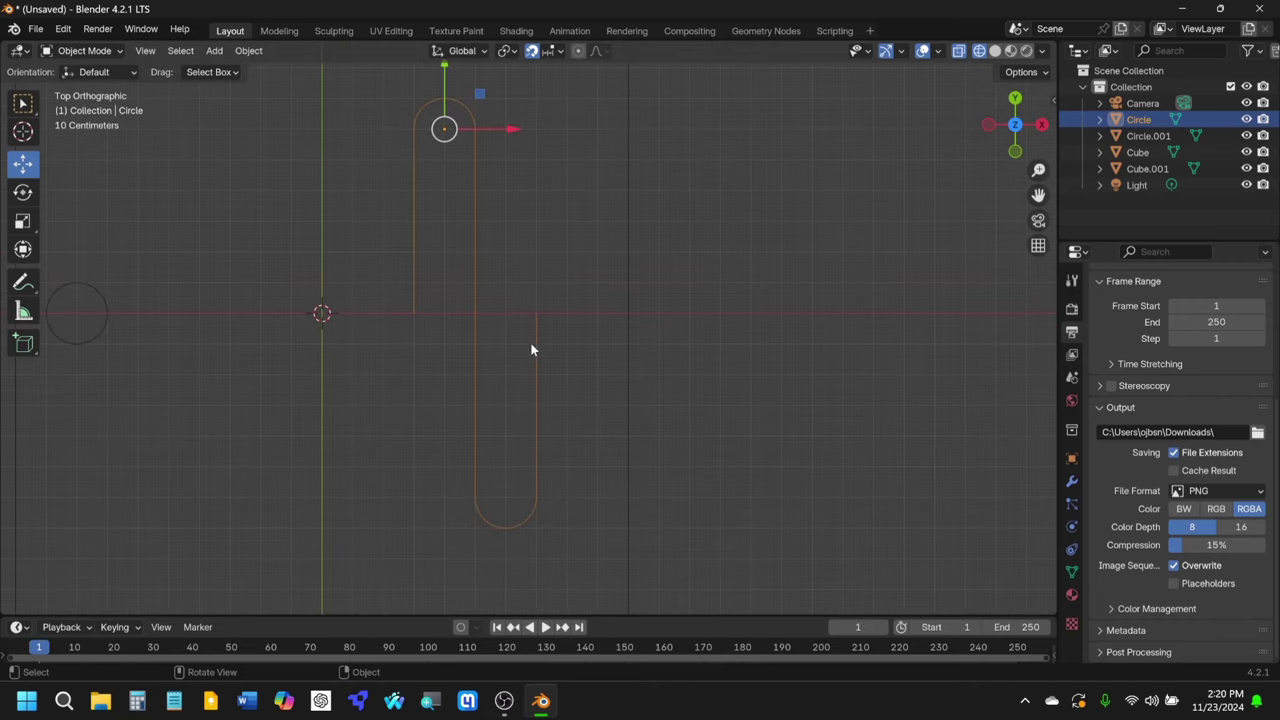
# Step: Set the S-shaped outline's origin to its geometry, then deselect it
pyautogui.click(514, 238)
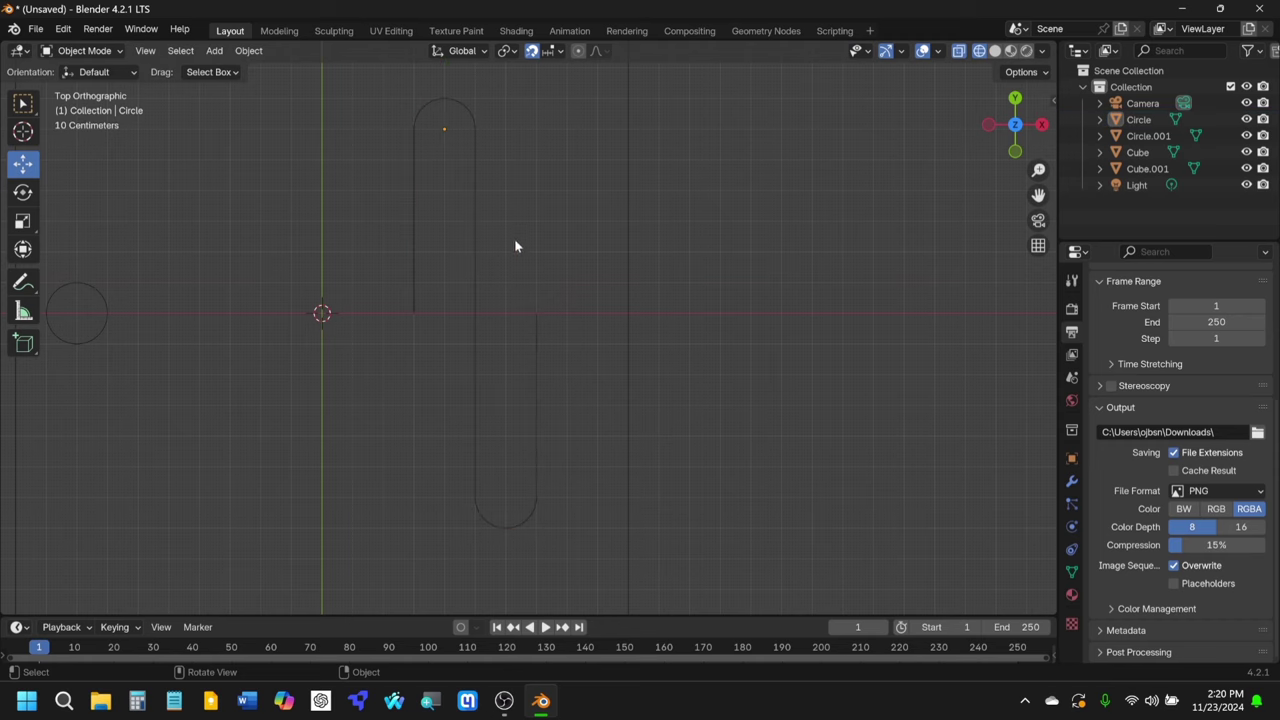
pyautogui.click(474, 237)
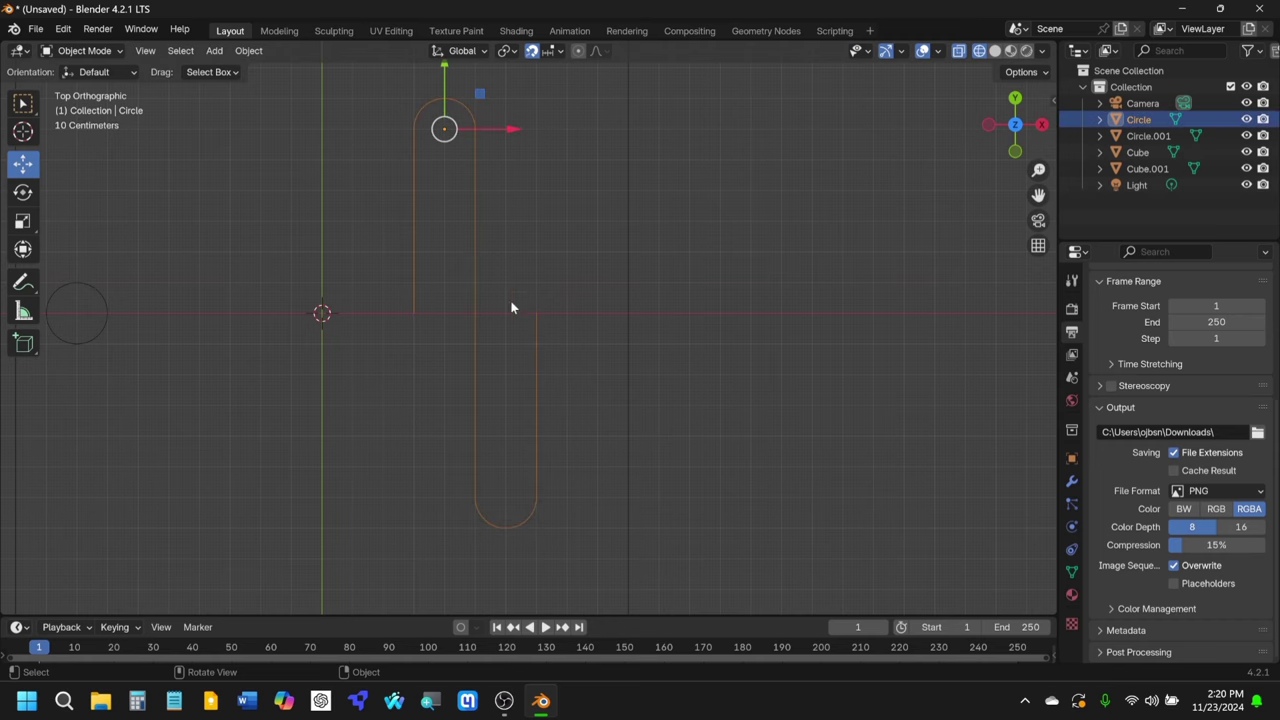
pyautogui.rightClick(476, 206)
pyautogui.moveTo(478, 201)
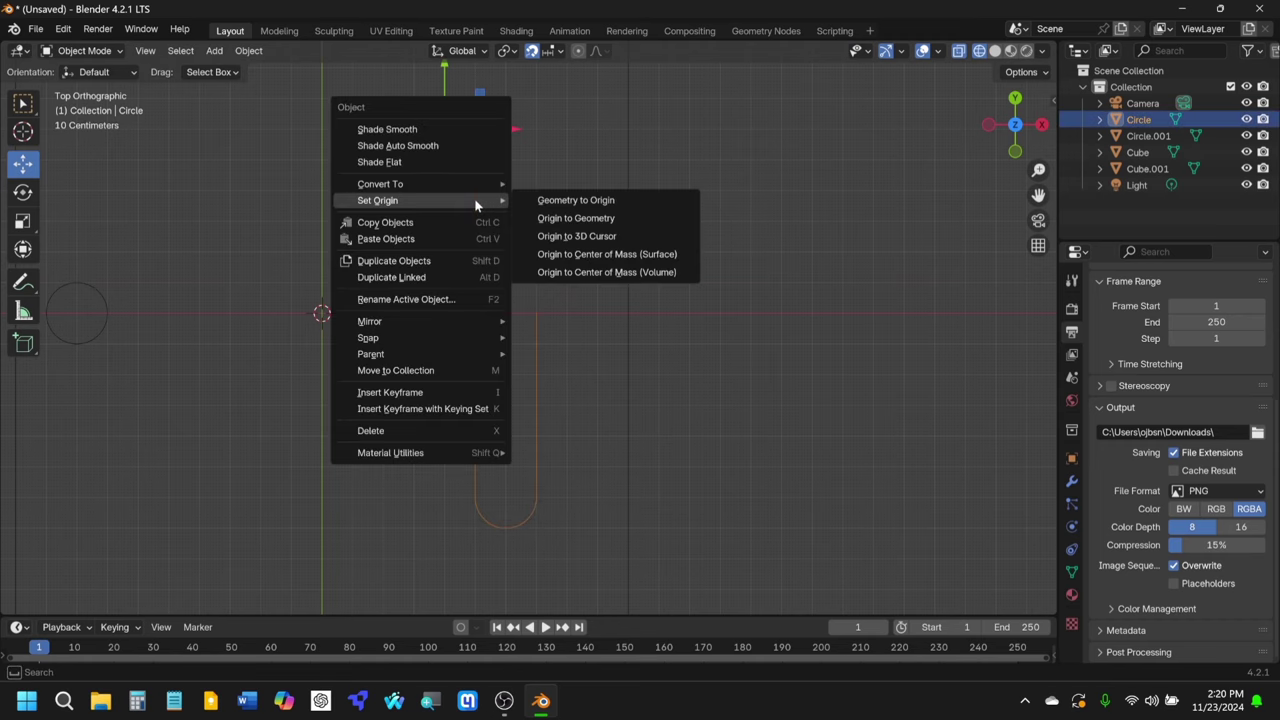
pyautogui.click(619, 220)
pyautogui.scroll(-3, 491, 329)
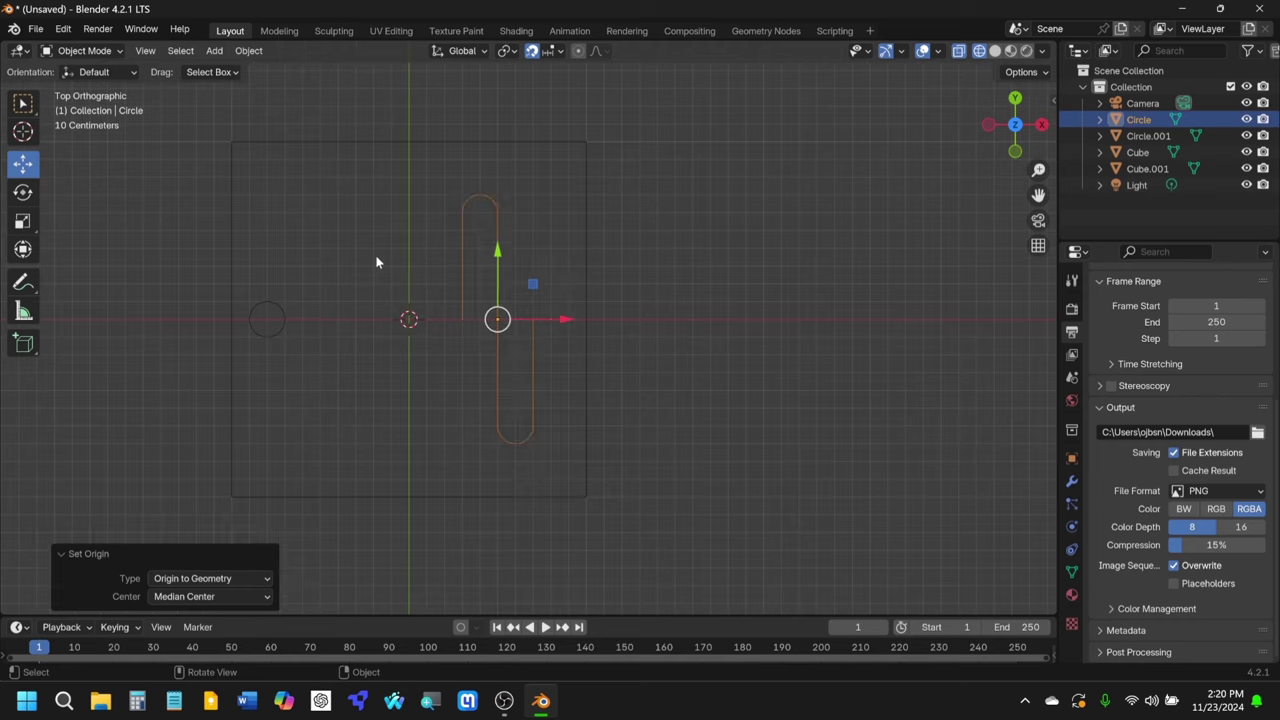
pyautogui.click(462, 265)
pyautogui.click(497, 278)
pyautogui.moveTo(563, 320)
pyautogui.mouseDown()
pyautogui.moveTo(443, 320)
pyautogui.moveTo(567, 320)
pyautogui.mouseUp()
pyautogui.click(388, 252)
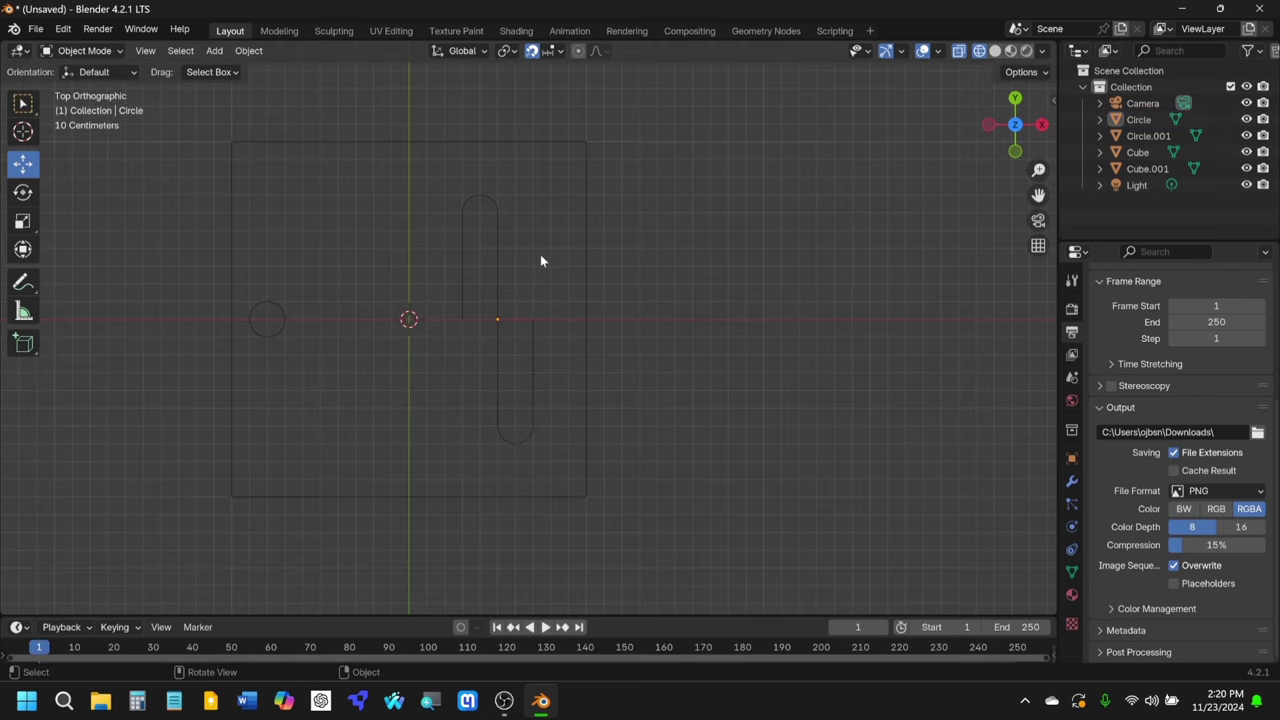
# Step: Add an Array modifier to the S-shaped outline and set its count to 4
pyautogui.click(501, 262)
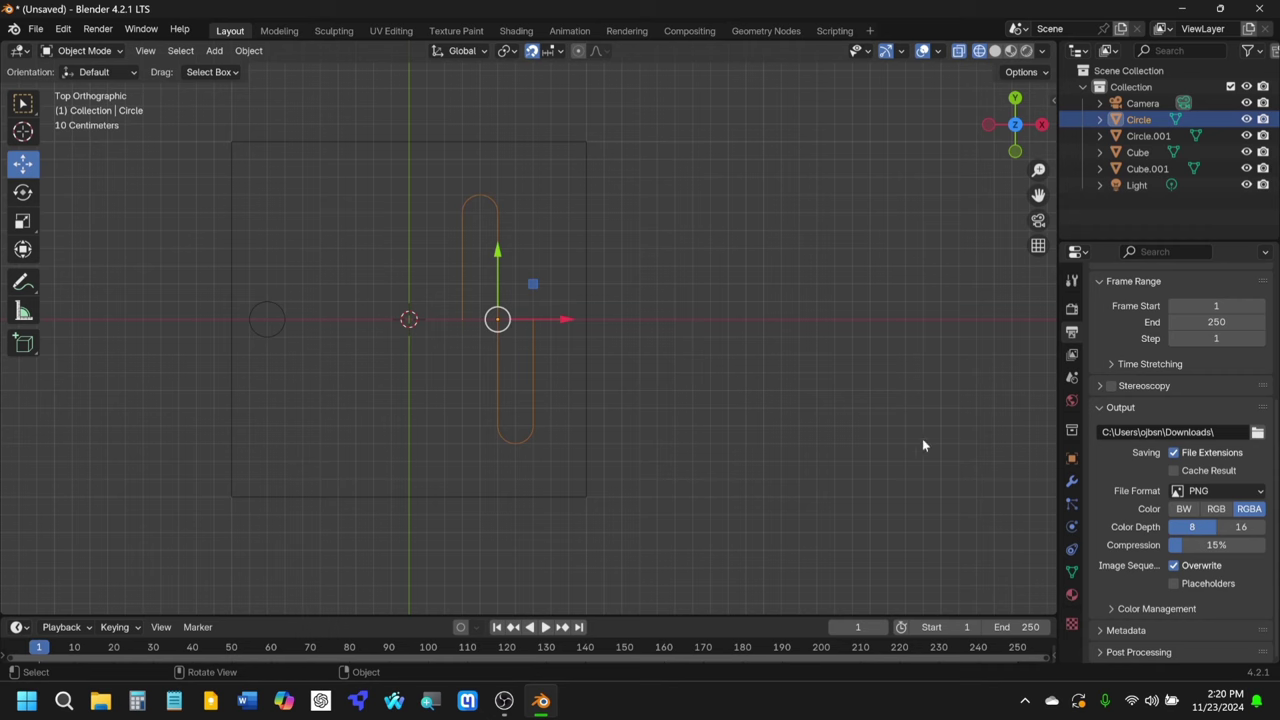
pyautogui.click(1072, 482)
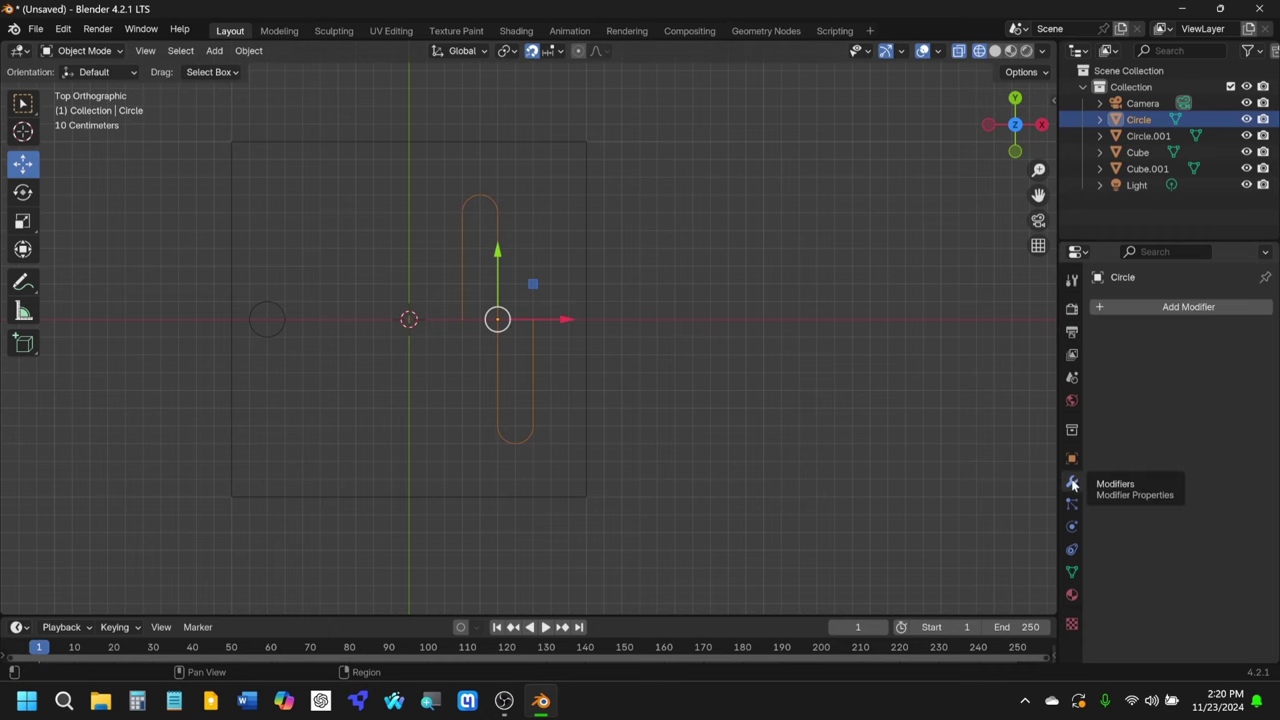
pyautogui.click(1151, 308)
pyautogui.click(1151, 312)
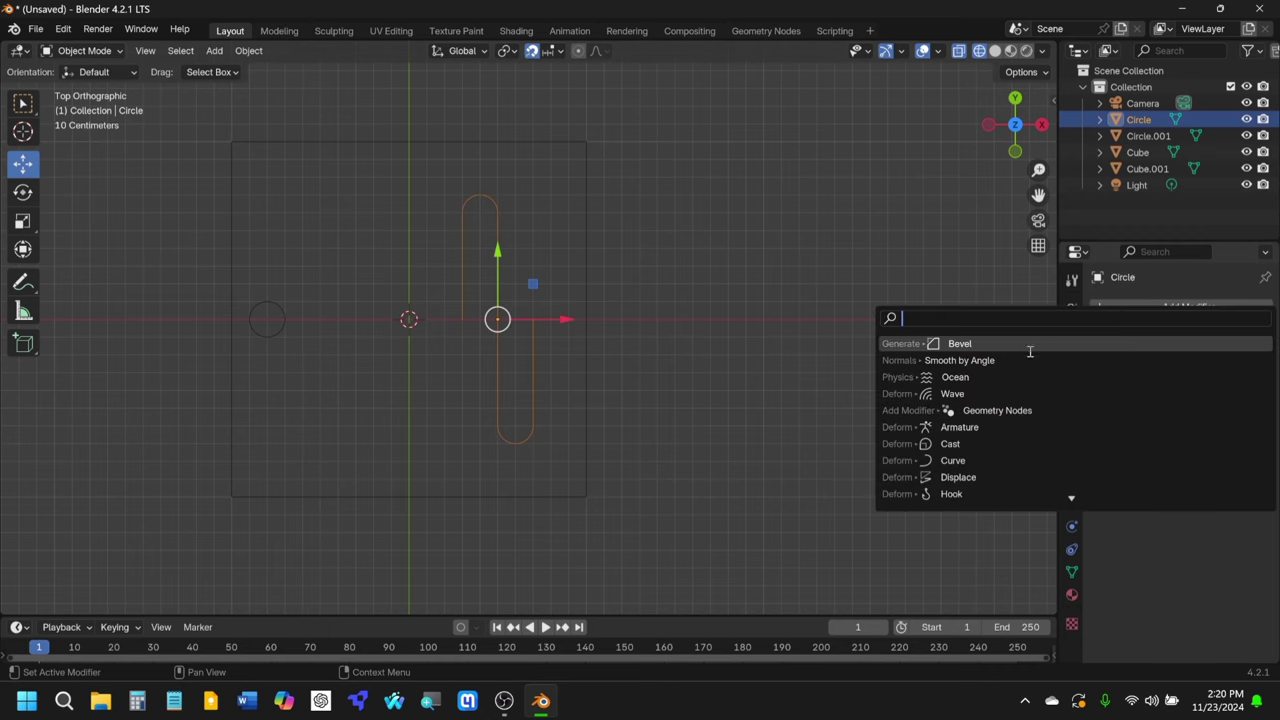
pyautogui.write('arry')
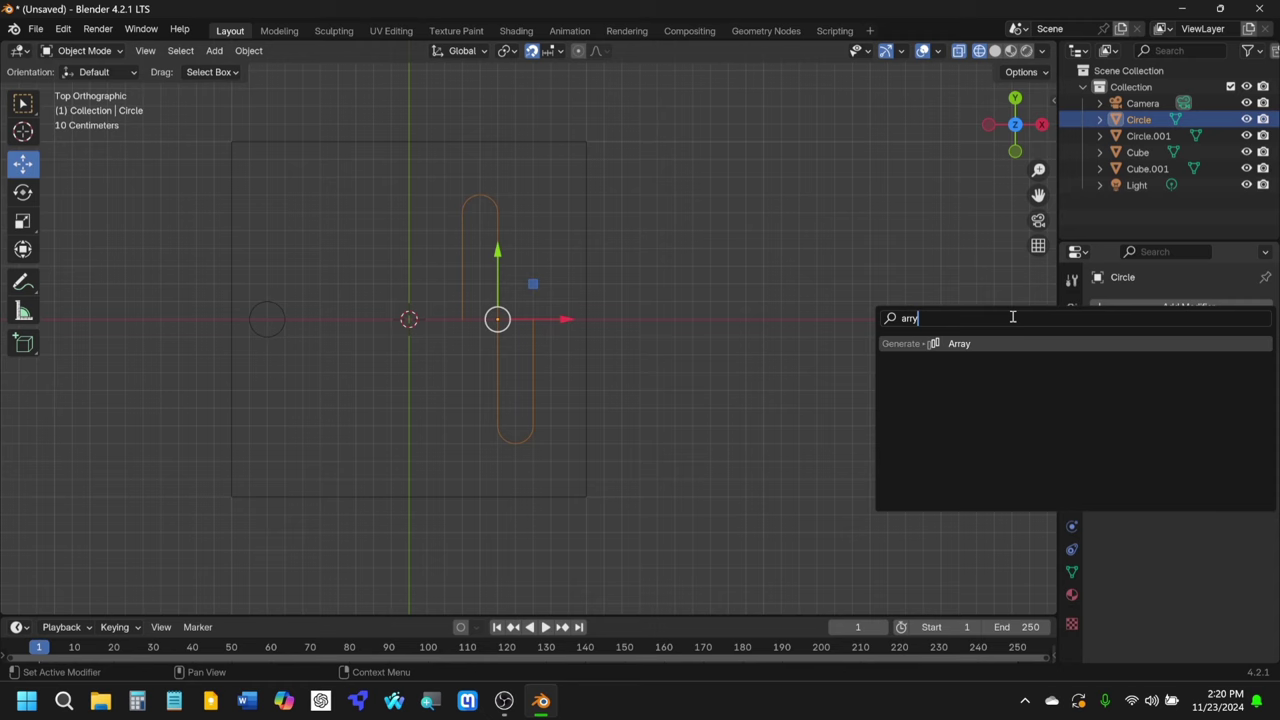
pyautogui.press('Return')
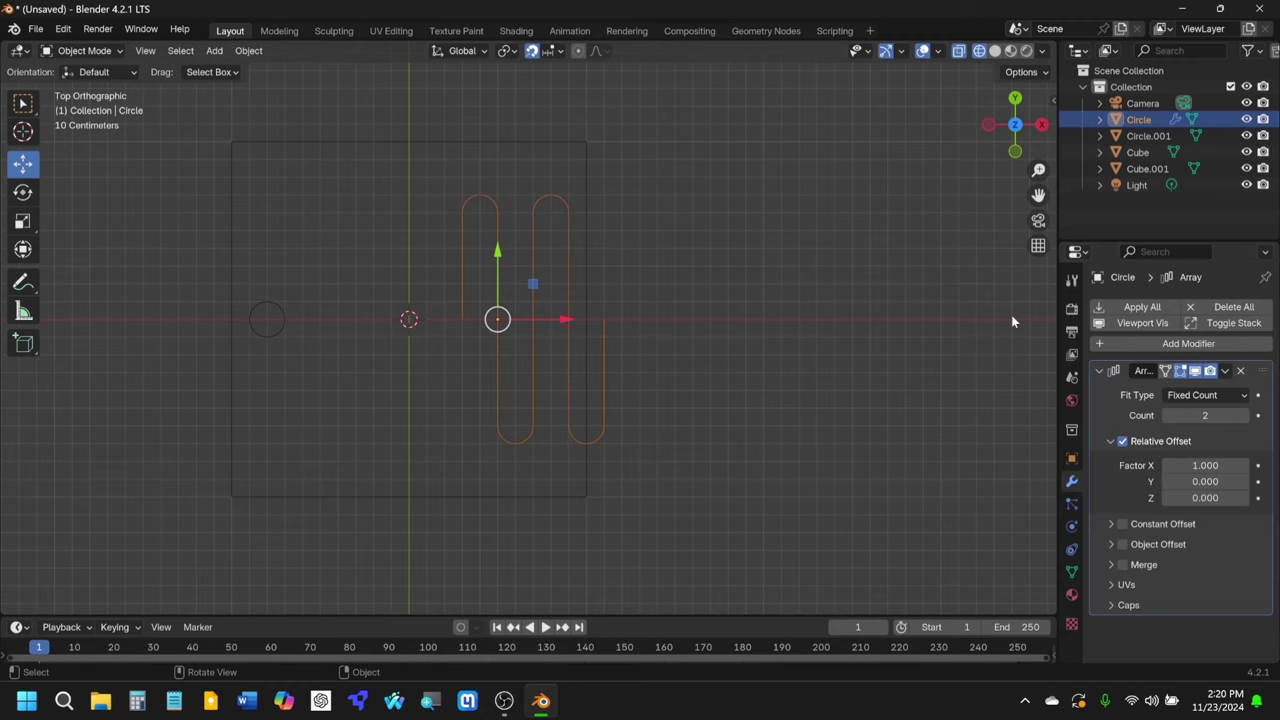
pyautogui.click(1258, 415)
pyautogui.click(1258, 415)
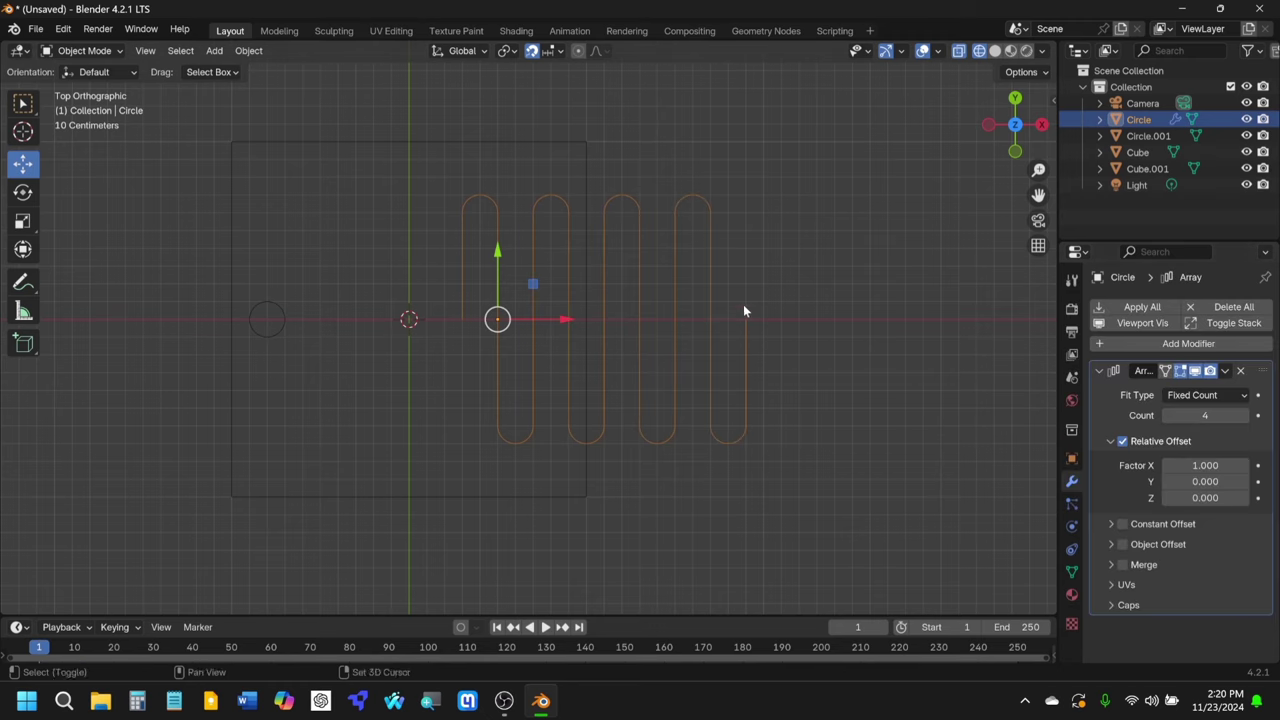
# Step: Move the arrayed outline -1.1 m along X so that it sits over the slab
pyautogui.keyDown('shift'); pyautogui.moveTo(592, 298); pyautogui.dragTo(755, 295, button='middle'); pyautogui.keyUp('shift')
pyautogui.moveTo(645, 322); pyautogui.dragTo(467, 325)
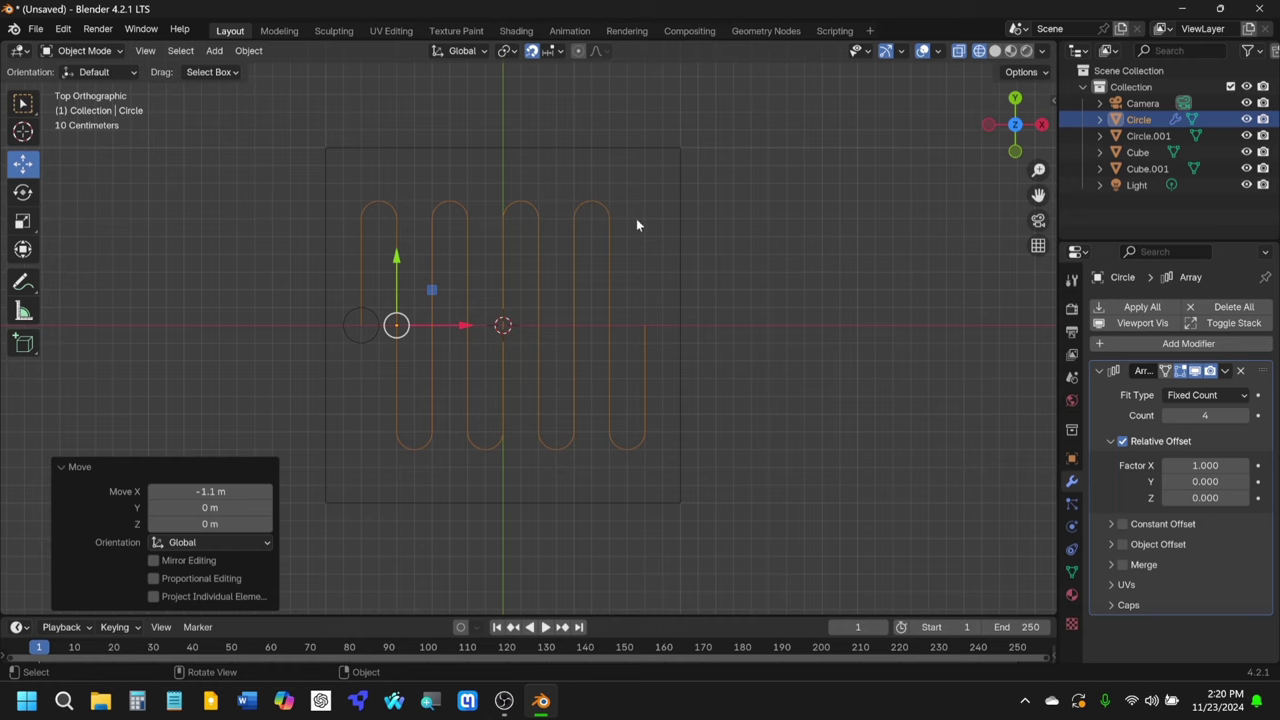
pyautogui.keyDown('shift'); pyautogui.moveTo(605, 269); pyautogui.dragTo(637, 270, button='middle'); pyautogui.keyUp('shift')
pyautogui.scroll(2, 653, 265)
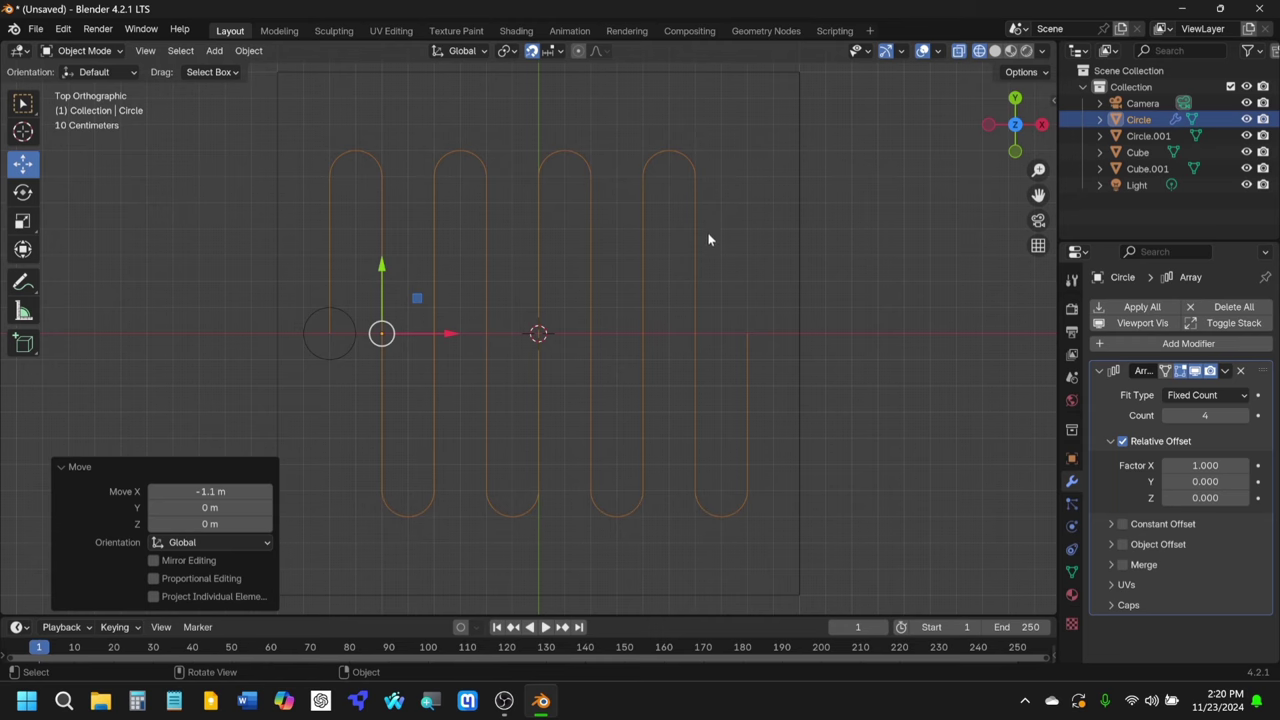
# Step: Reduce the array count to 3 and move the outline 0.2 m along X to centre it on the slab
pyautogui.click(1167, 415)
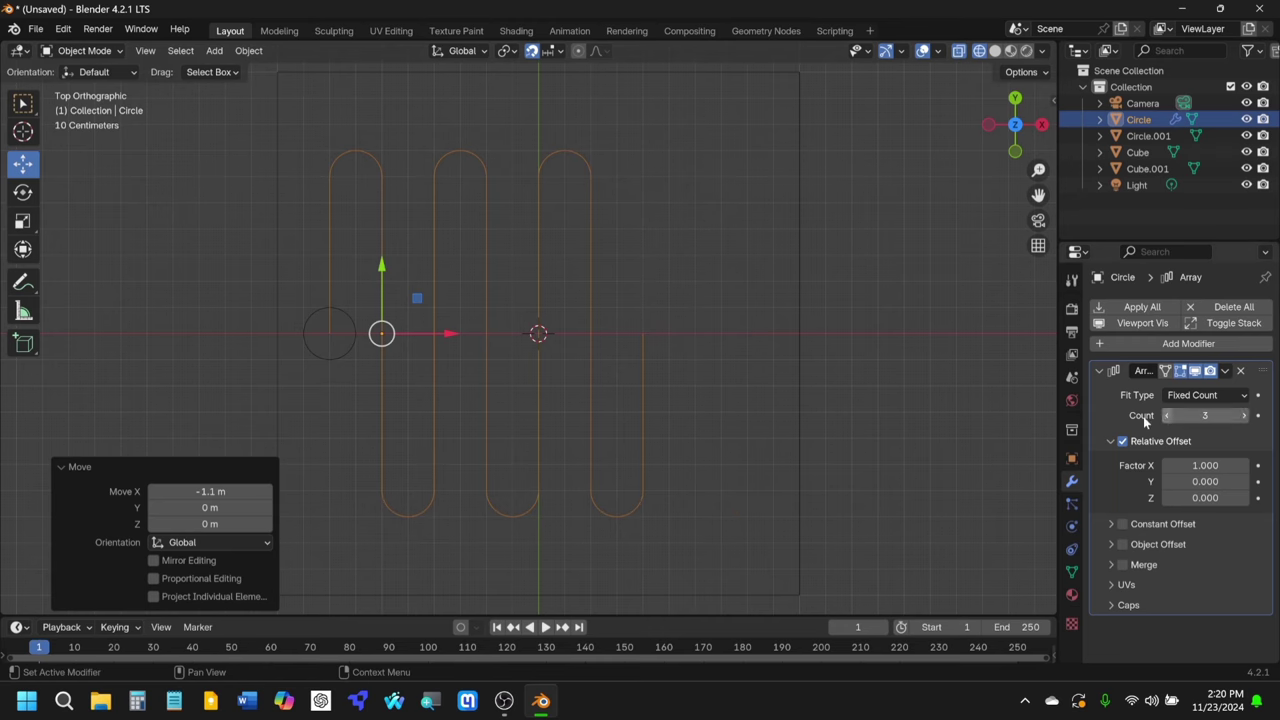
pyautogui.moveTo(448, 333); pyautogui.dragTo(510, 333)
pyautogui.keyDown('shift'); pyautogui.moveTo(567, 283); pyautogui.dragTo(559, 273, button='middle'); pyautogui.keyUp('shift')
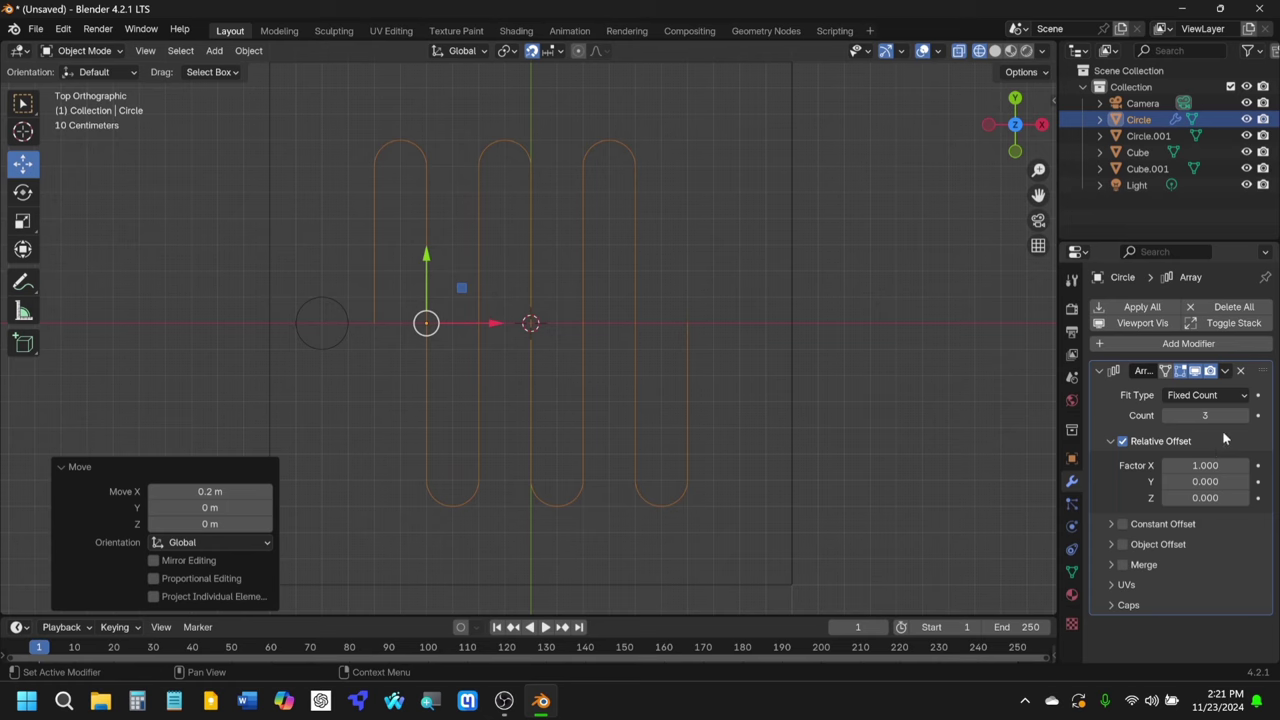
pyautogui.scroll(-9, 534, 297)
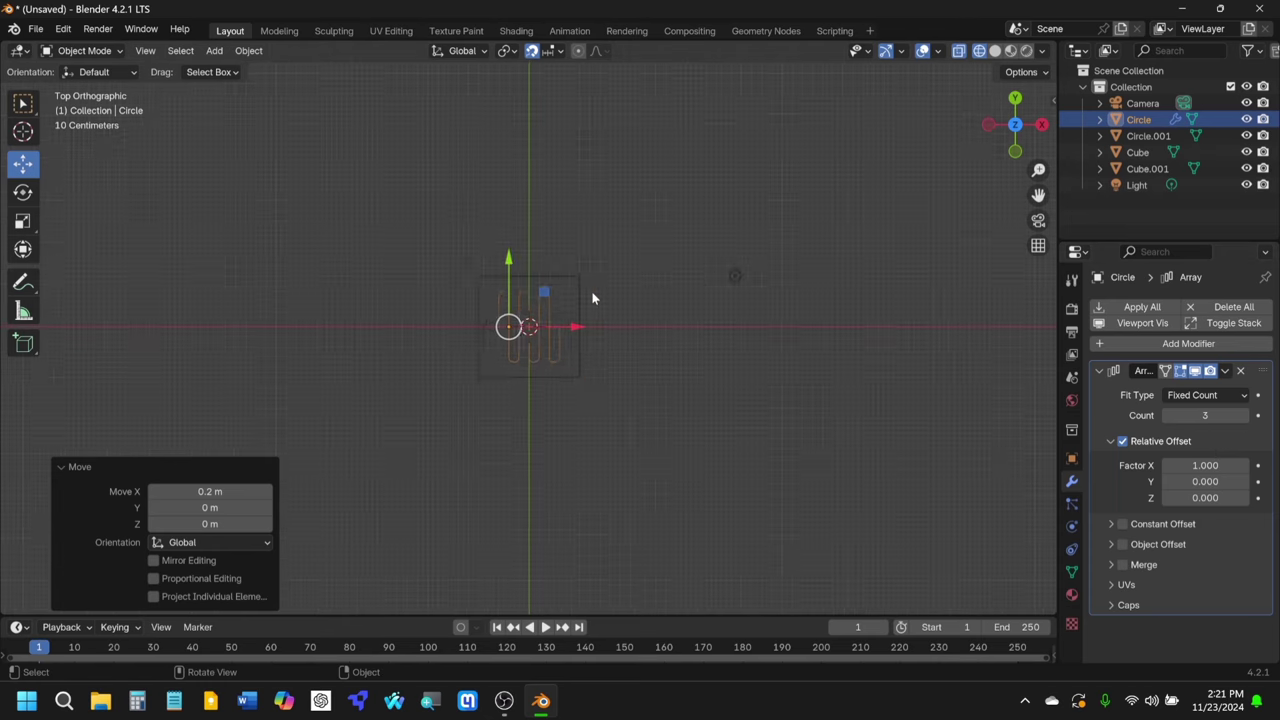
pyautogui.scroll(11, 591, 297)
pyautogui.scroll(-2, 591, 297)
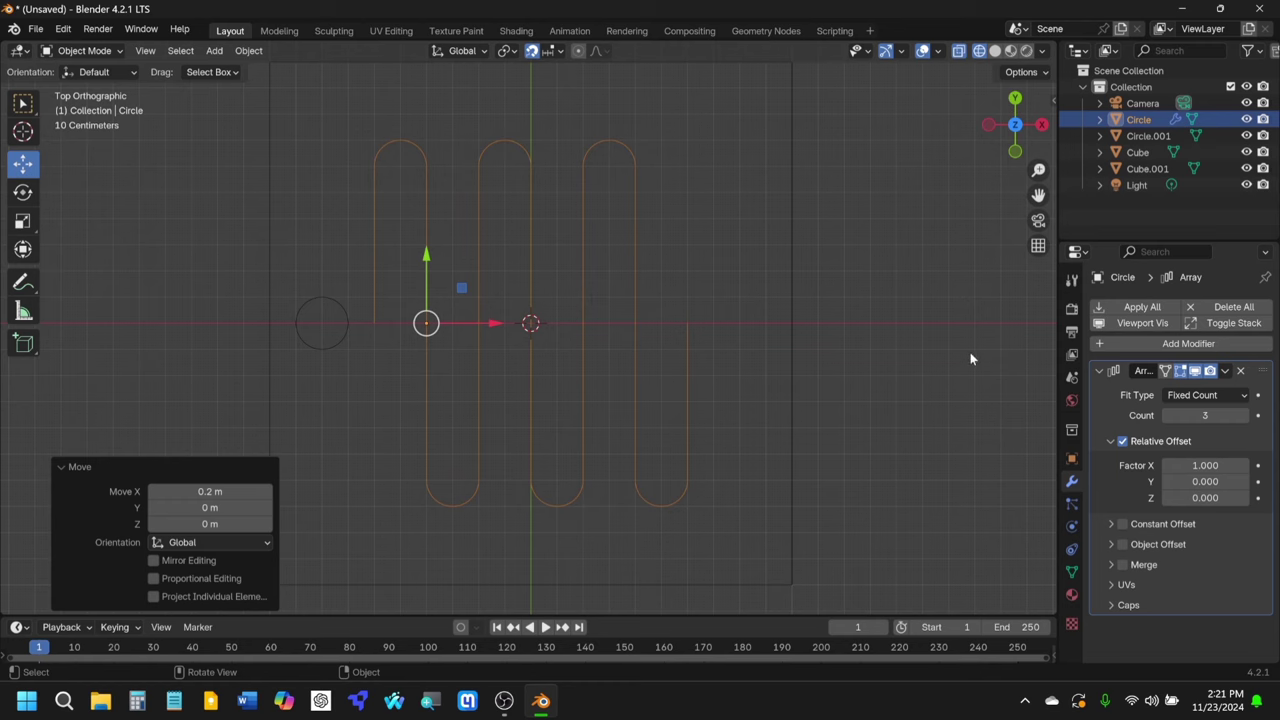
# Step: Enable Merge on the Array modifier and apply the modifier to the outline
pyautogui.click(1123, 566)
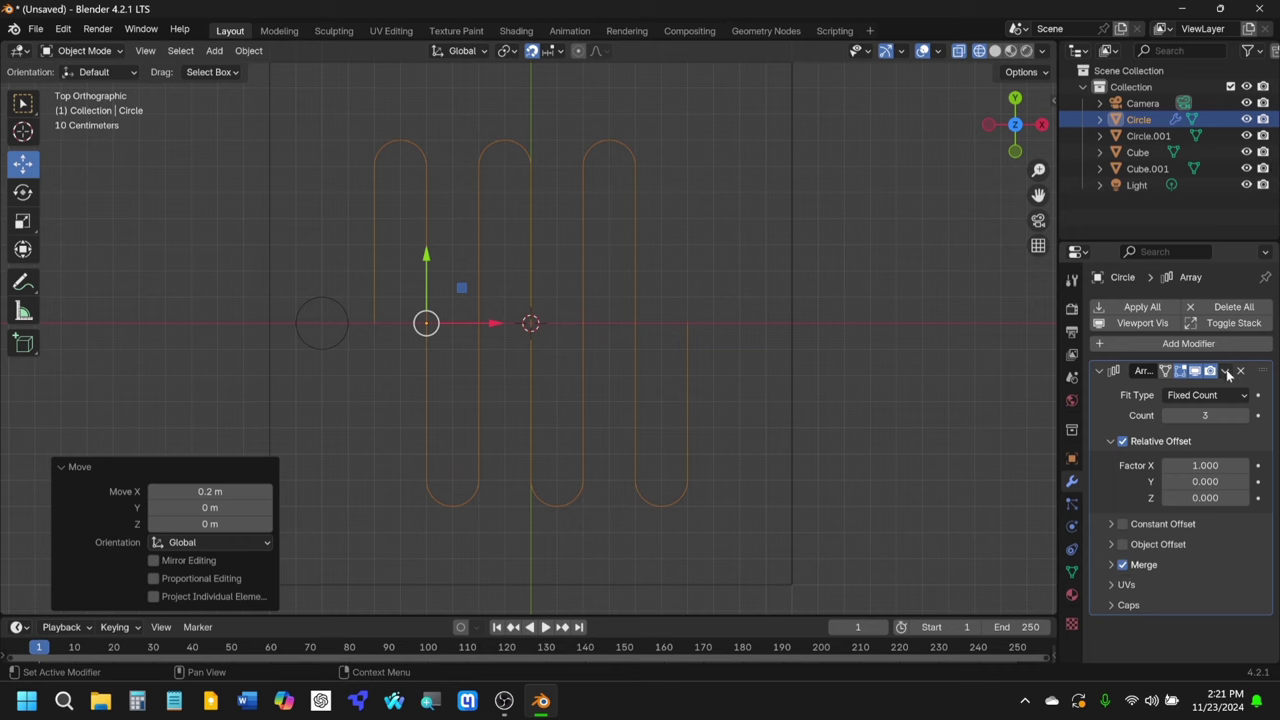
pyautogui.click(1226, 372)
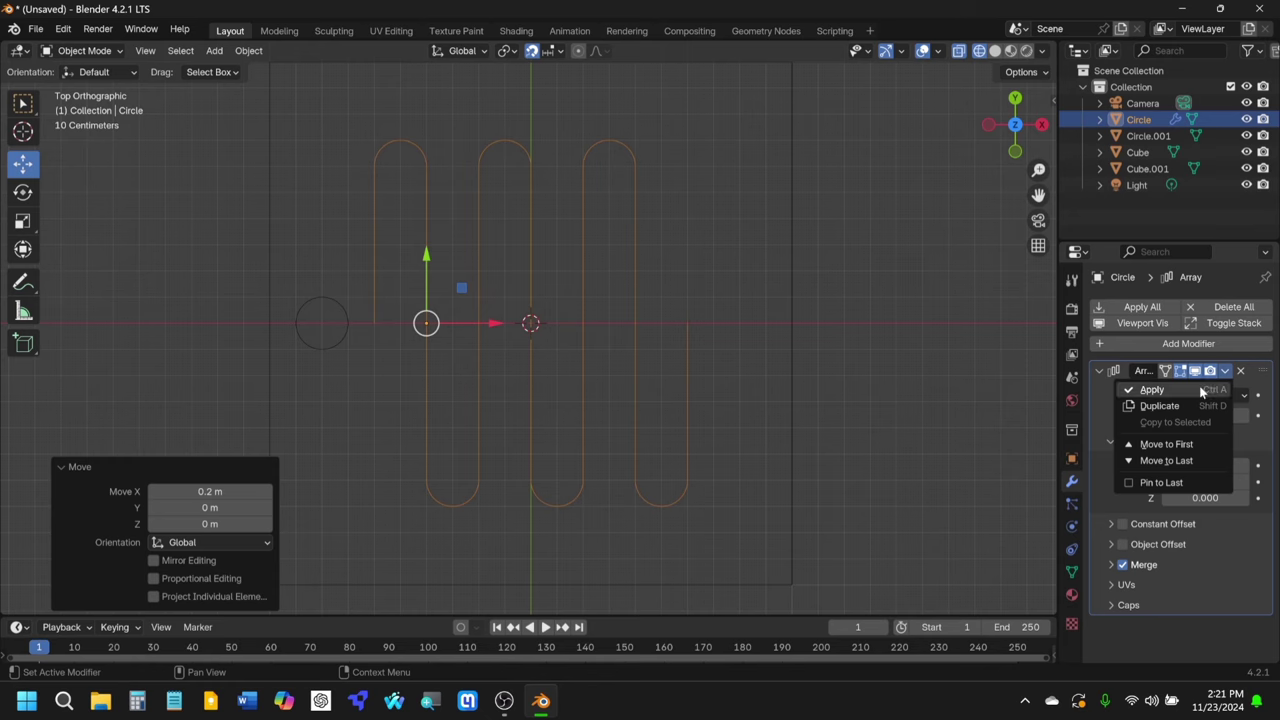
pyautogui.click(1192, 391)
pyautogui.click(627, 254)
pyautogui.click(635, 260)
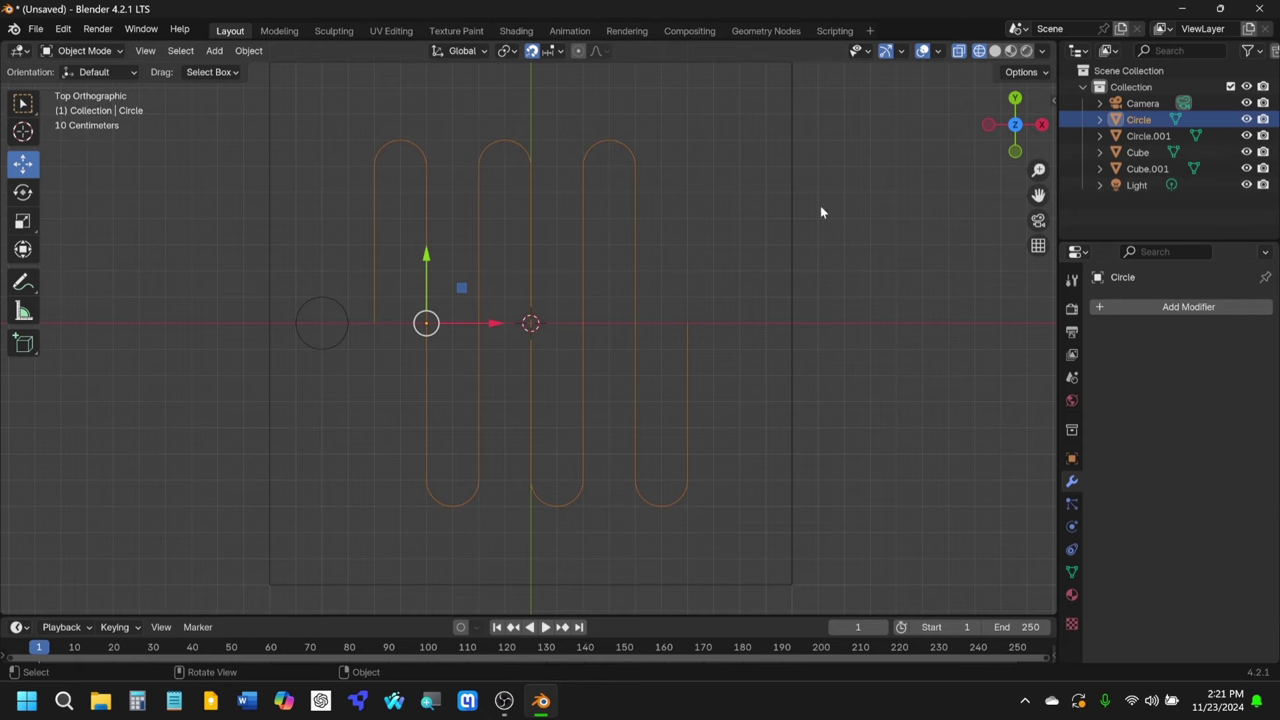
# Step: Set the serpentine outline's origin to its geometry
pyautogui.rightClick(532, 263)
pyautogui.moveTo(532, 263)
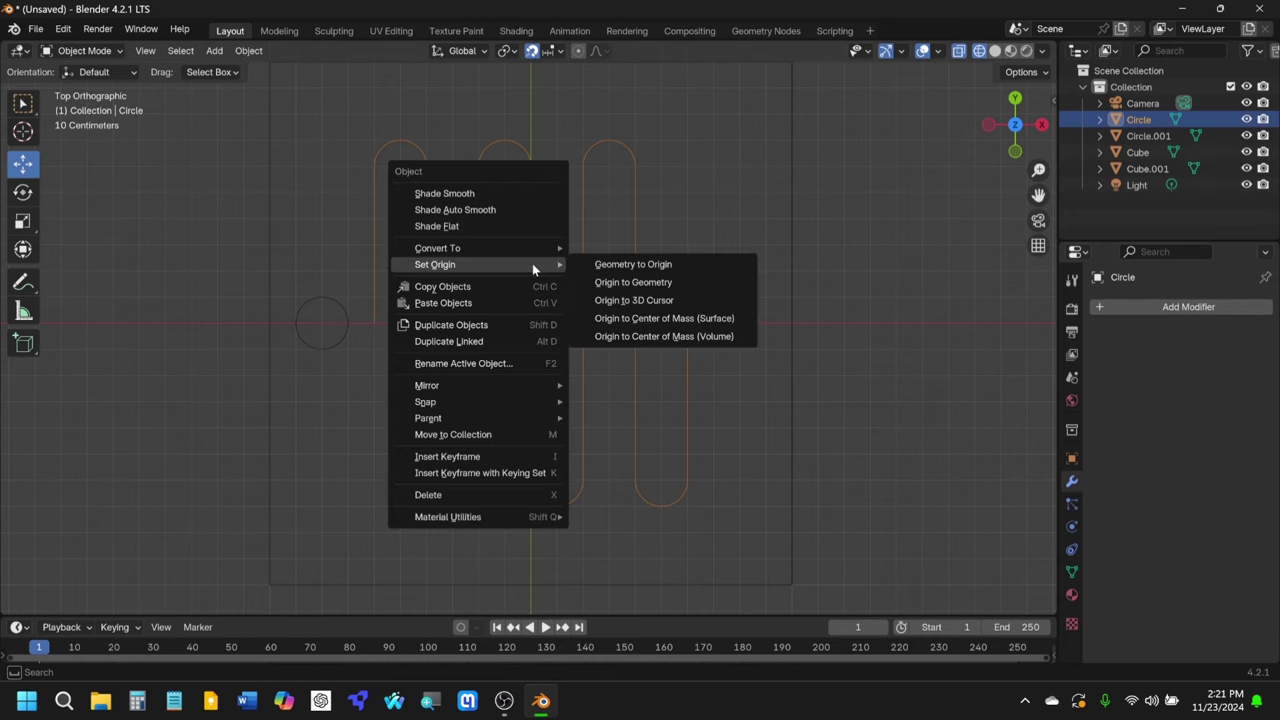
pyautogui.click(640, 281)
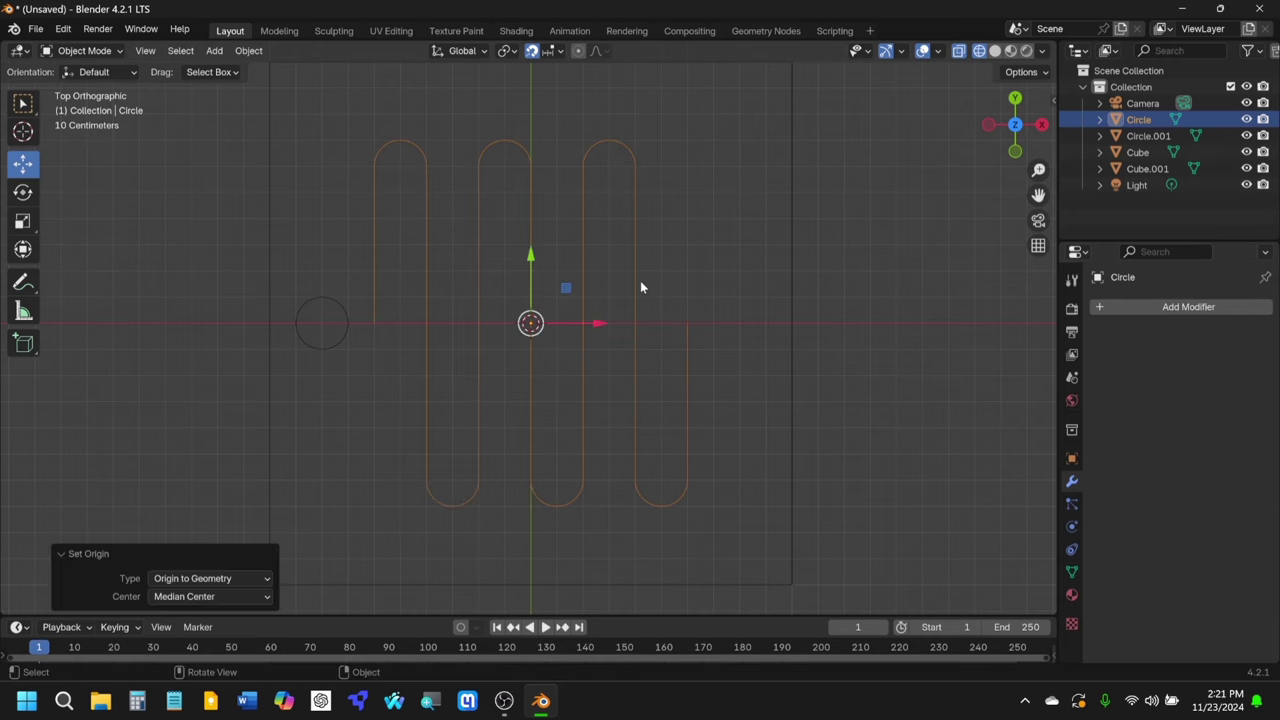
pyautogui.scroll(2, 533, 320)
pyautogui.scroll(1, 540, 331)
pyautogui.rightClick(532, 302)
pyautogui.moveTo(532, 302)
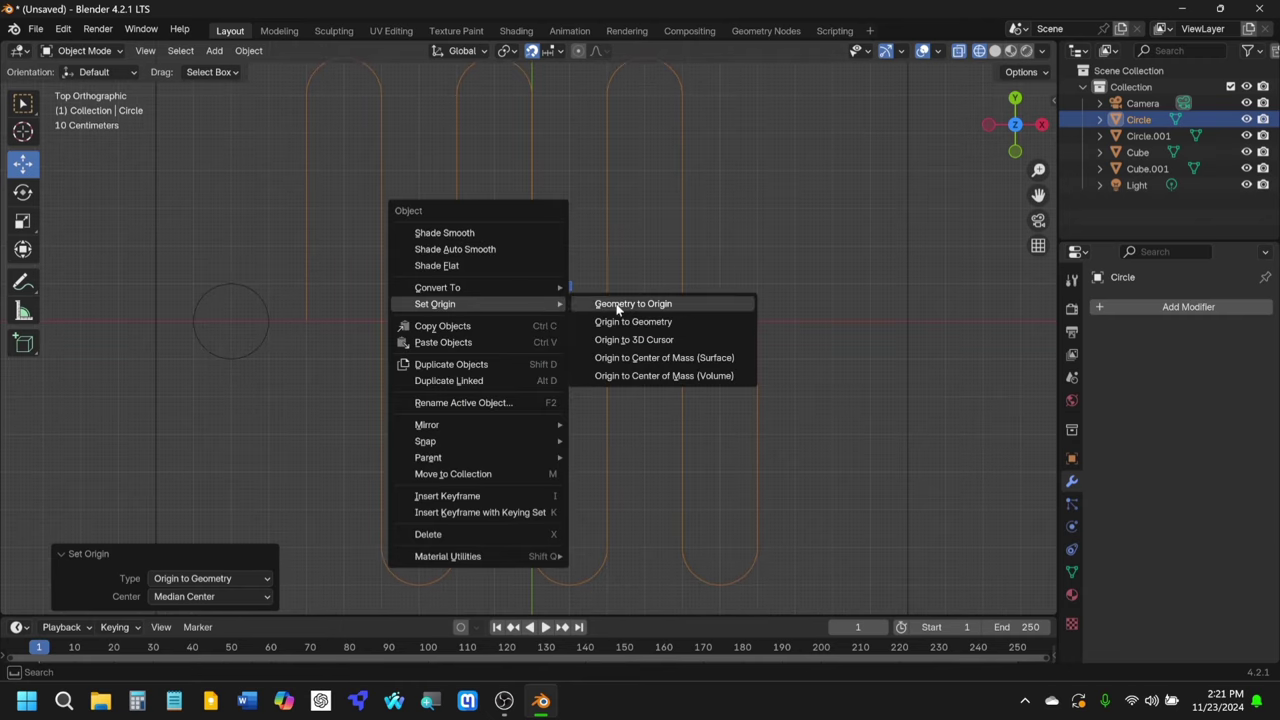
pyautogui.click(634, 322)
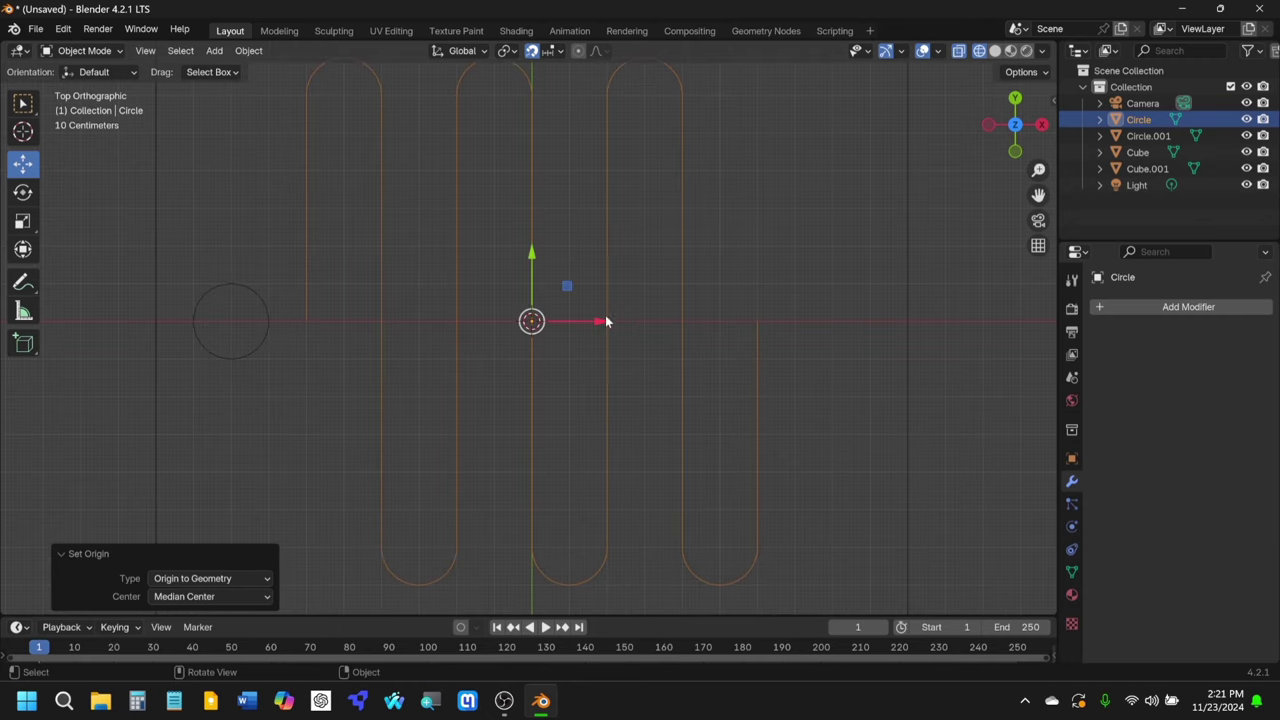
pyautogui.scroll(-3, 606, 308)
# Step: Move the small circle along X until it touches the serpentine's left end line, and 0.1 m along Y
pyautogui.click(443, 303)
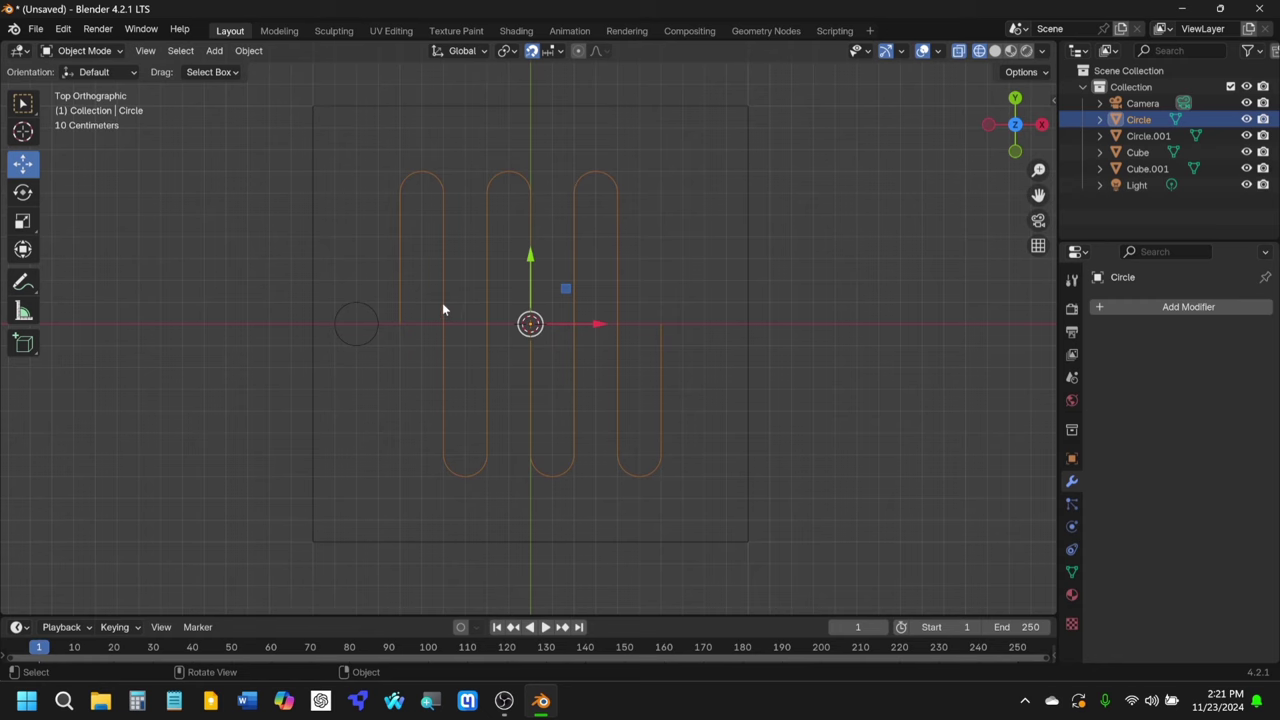
pyautogui.click(451, 233)
pyautogui.click(487, 262)
pyautogui.keyDown('shift'); pyautogui.moveTo(443, 311); pyautogui.dragTo(564, 331, button='middle'); pyautogui.keyUp('shift')
pyautogui.click(409, 284)
pyautogui.scroll(3, 410, 290)
pyautogui.scroll(2, 452, 305)
pyautogui.moveTo(458, 316); pyautogui.dragTo(512, 315)
pyautogui.moveTo(446, 252); pyautogui.dragTo(460, 206)
pyautogui.scroll(-2, 551, 291)
pyautogui.keyDown('shift'); pyautogui.moveTo(551, 291); pyautogui.dragTo(409, 286, button='middle'); pyautogui.keyUp('shift')
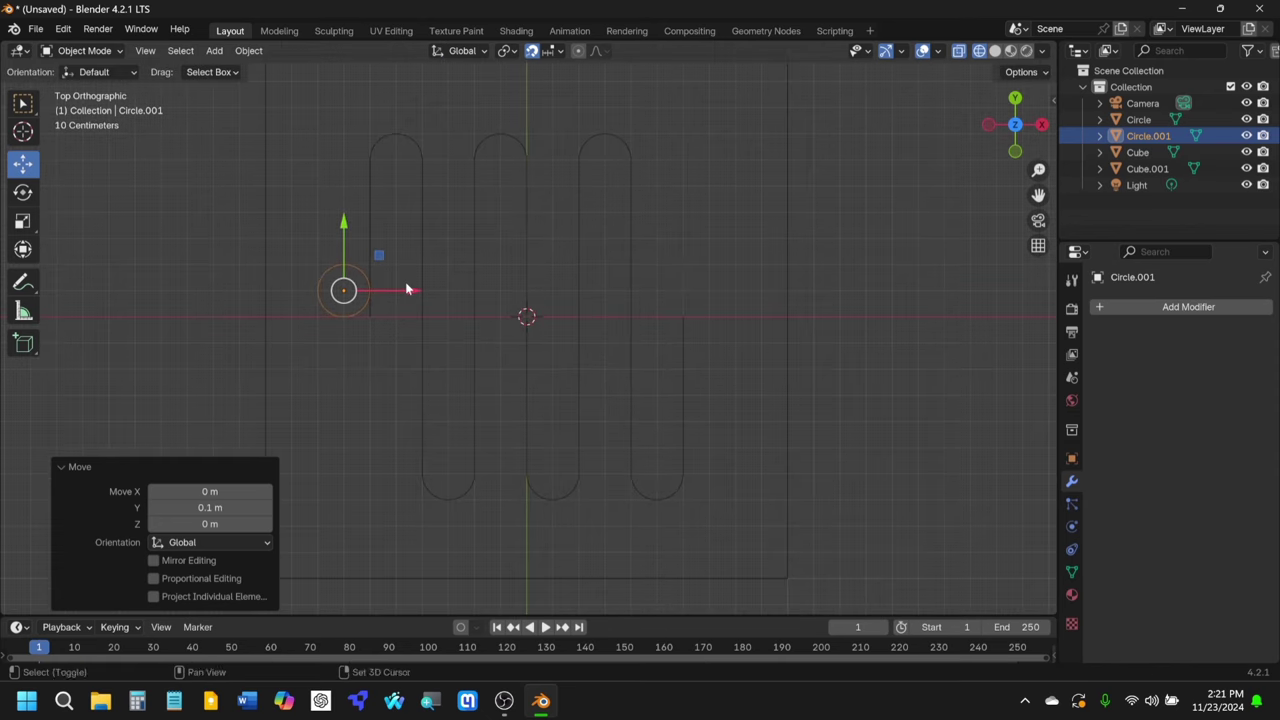
# Step: Open the small circle in Edit Mode and delete the vertices of its left half
pyautogui.scroll(4, 368, 294)
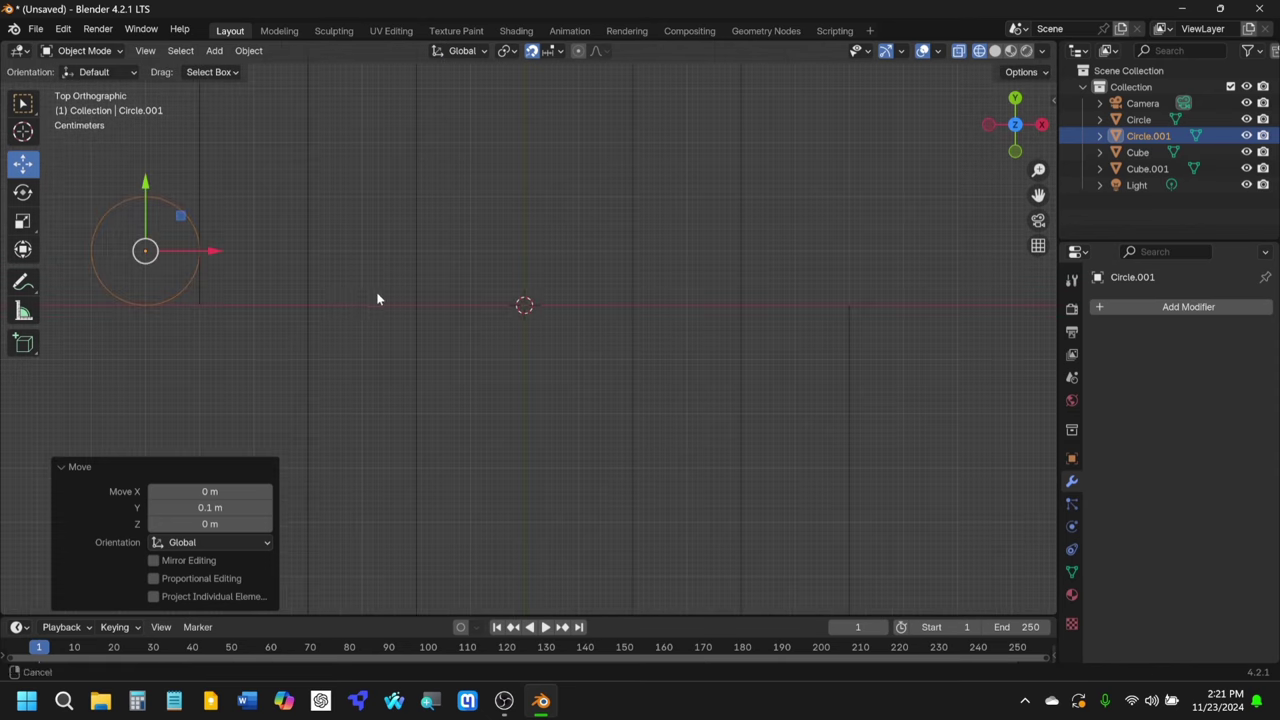
pyautogui.scroll(3, 507, 272)
pyautogui.keyDown('shift'); pyautogui.moveTo(148, 264); pyautogui.dragTo(484, 390, button='middle'); pyautogui.keyUp('shift')
pyautogui.scroll(1, 493, 316)
pyautogui.scroll(2, 493, 321)
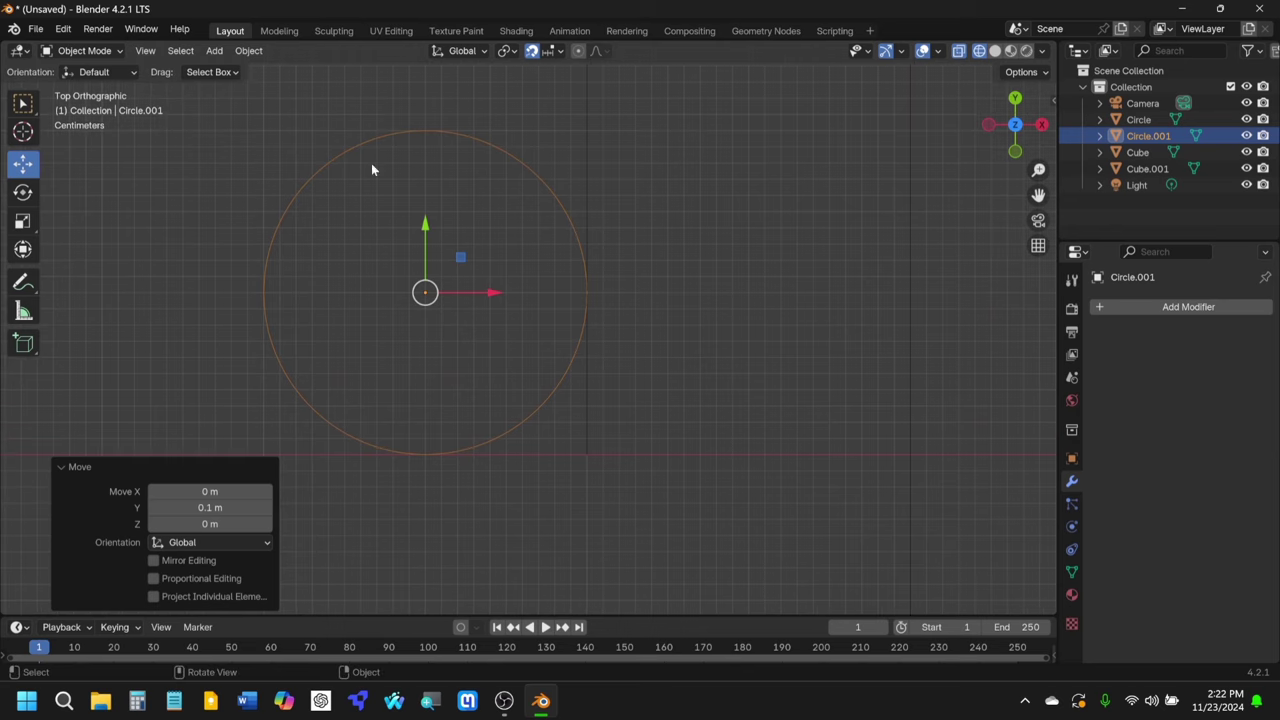
pyautogui.click(90, 52)
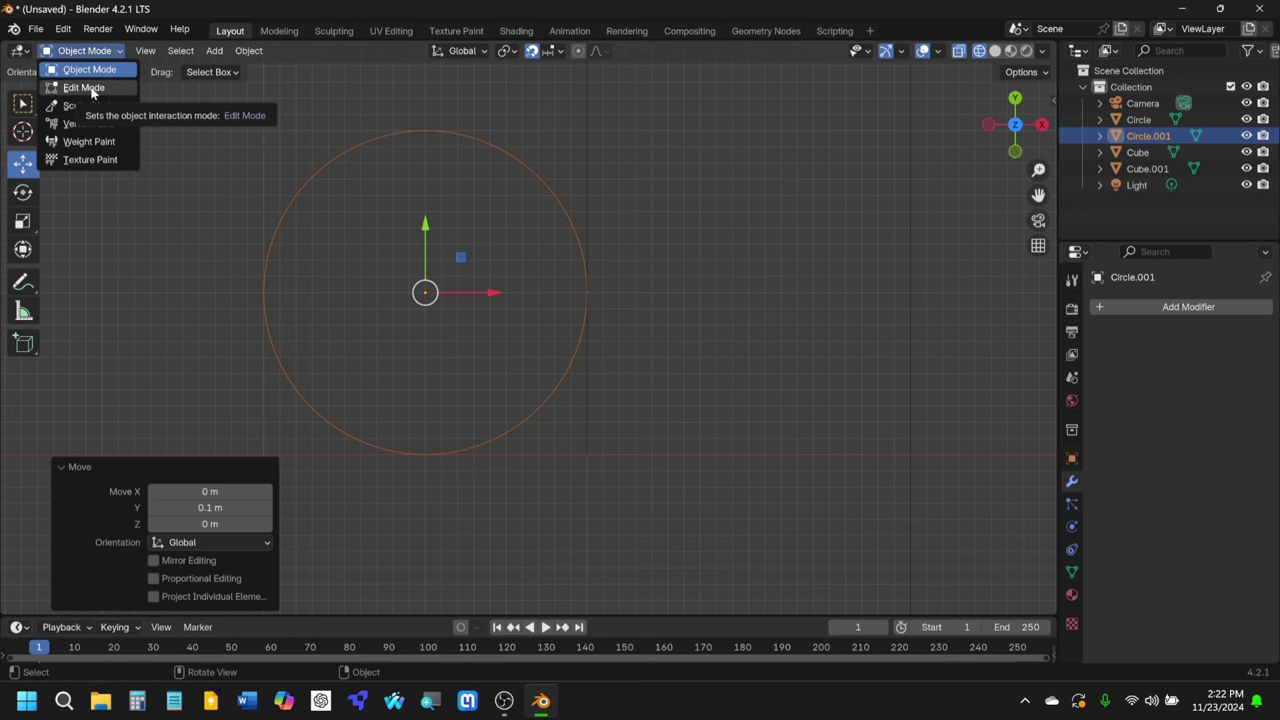
pyautogui.click(84, 88)
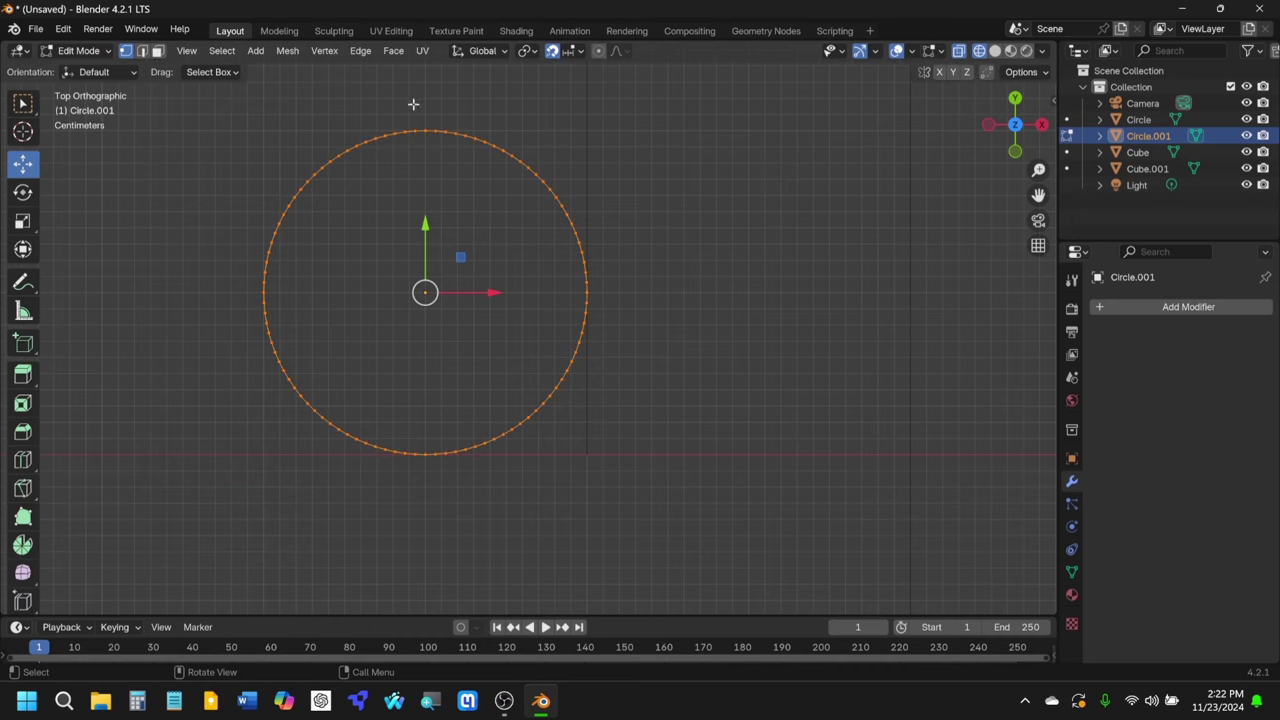
pyautogui.moveTo(418, 104); pyautogui.dragTo(160, 574)
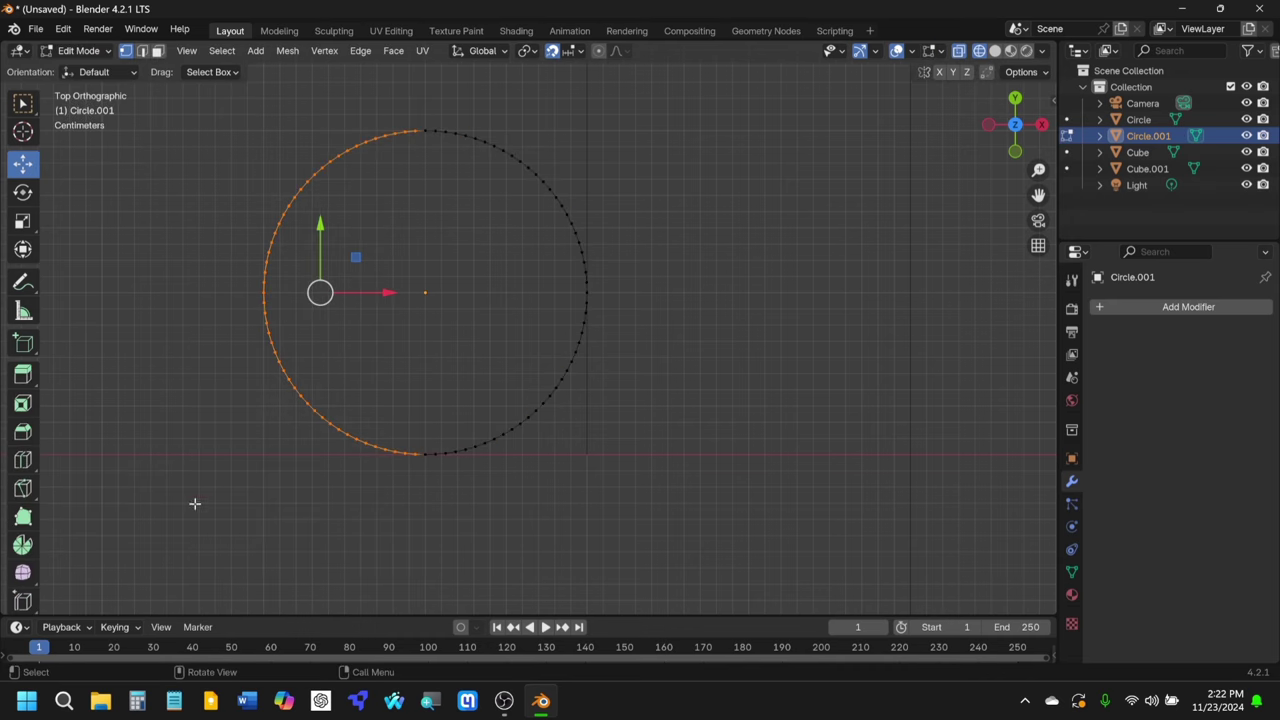
pyautogui.press('x')
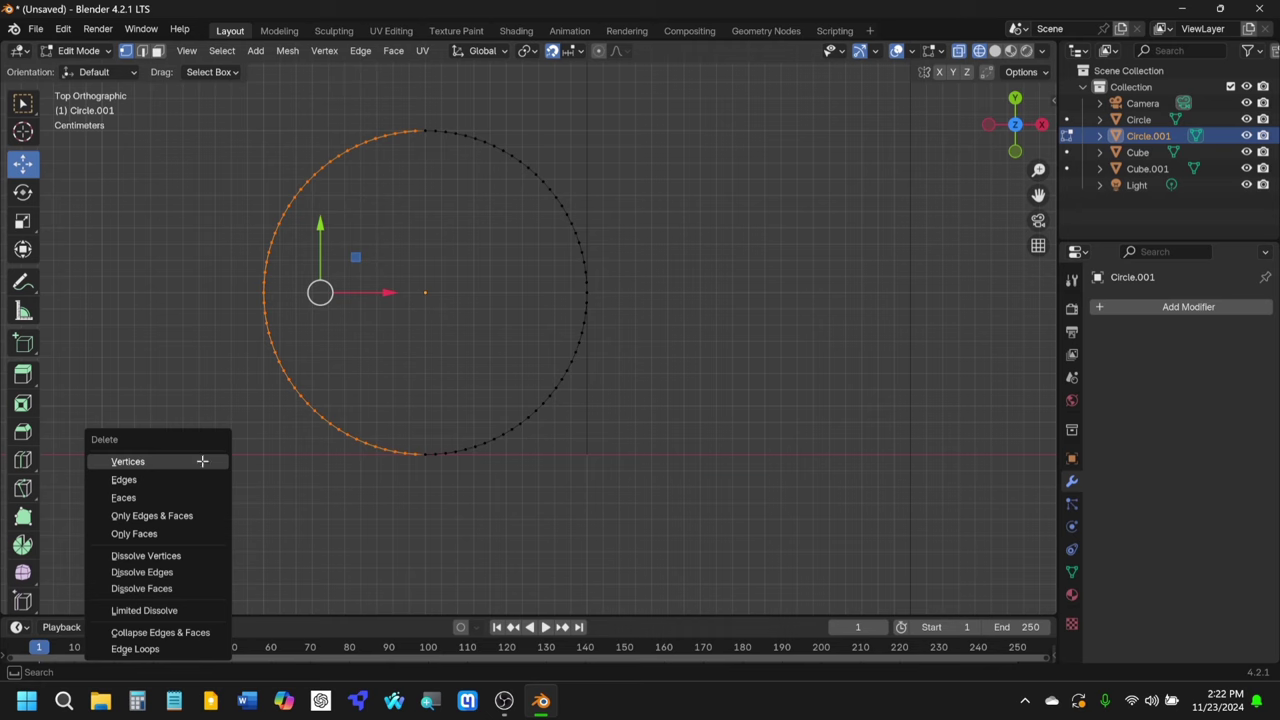
pyautogui.click(202, 461)
# Step: Delete the upper vertices of the remaining half circle to leave its lower-right quarter arc, and return to Object Mode
pyautogui.moveTo(380, 86); pyautogui.dragTo(683, 287)
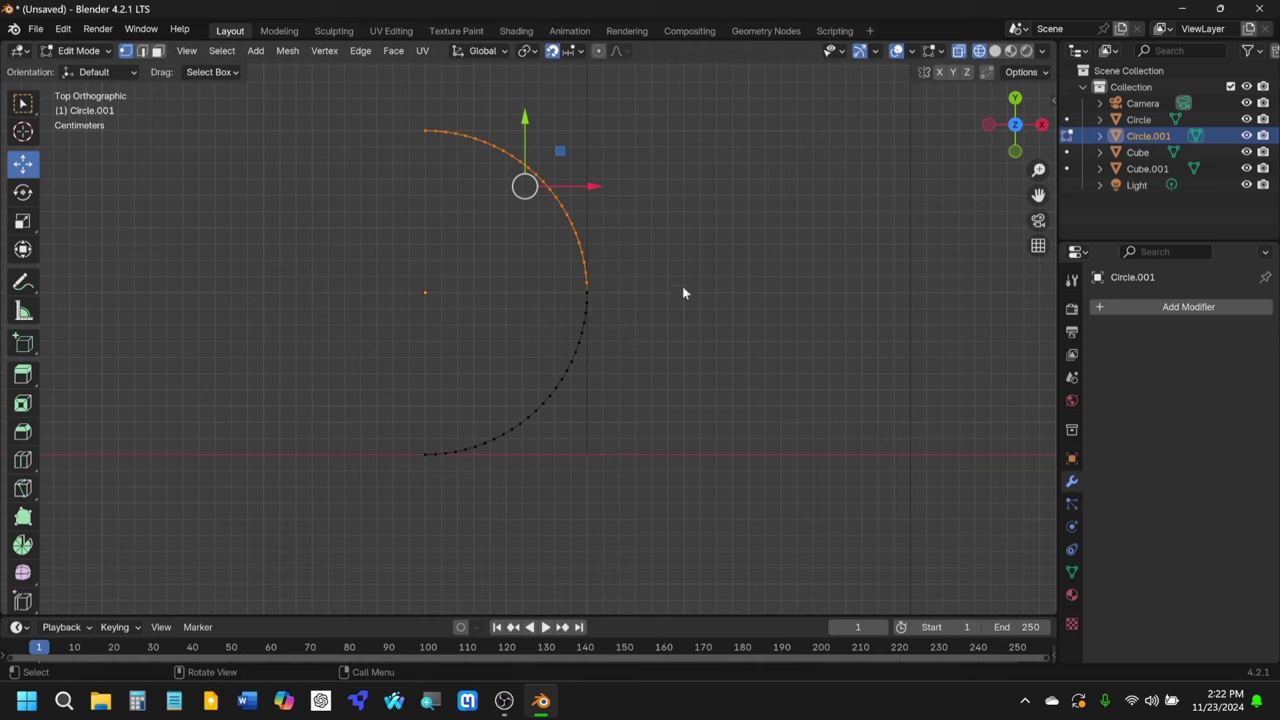
pyautogui.press('x')
pyautogui.click(682, 288)
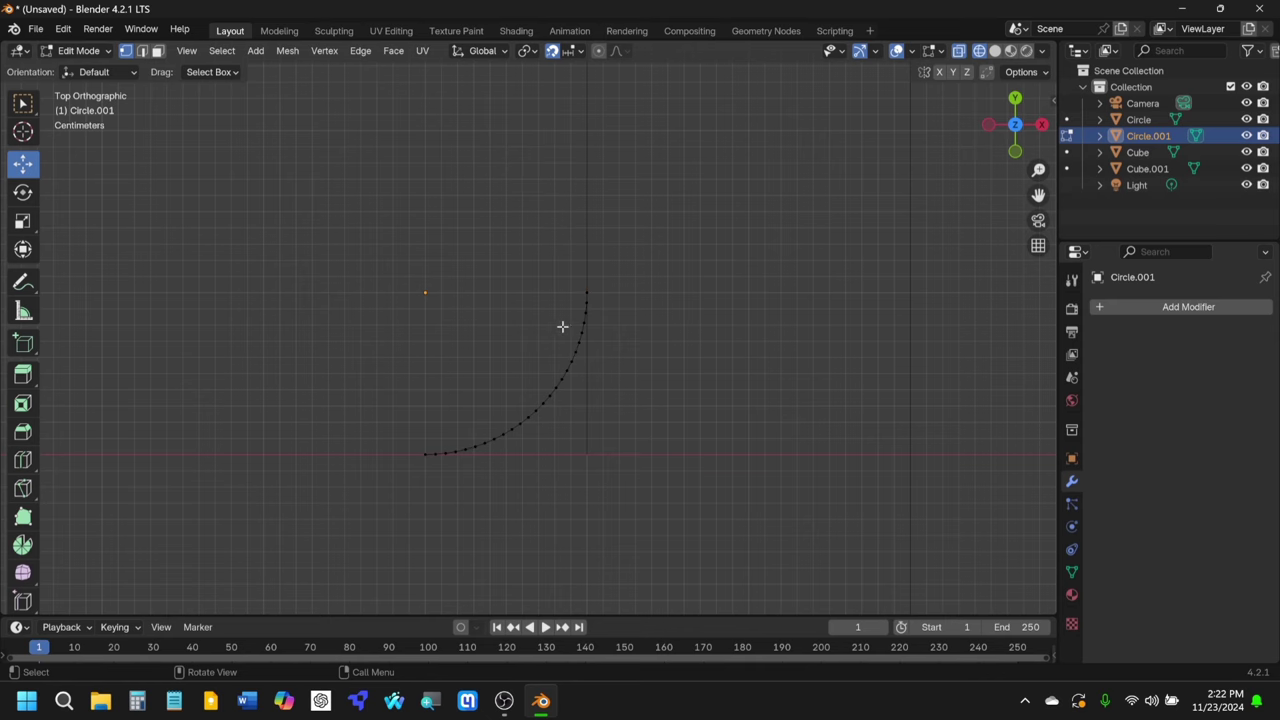
pyautogui.click(93, 53)
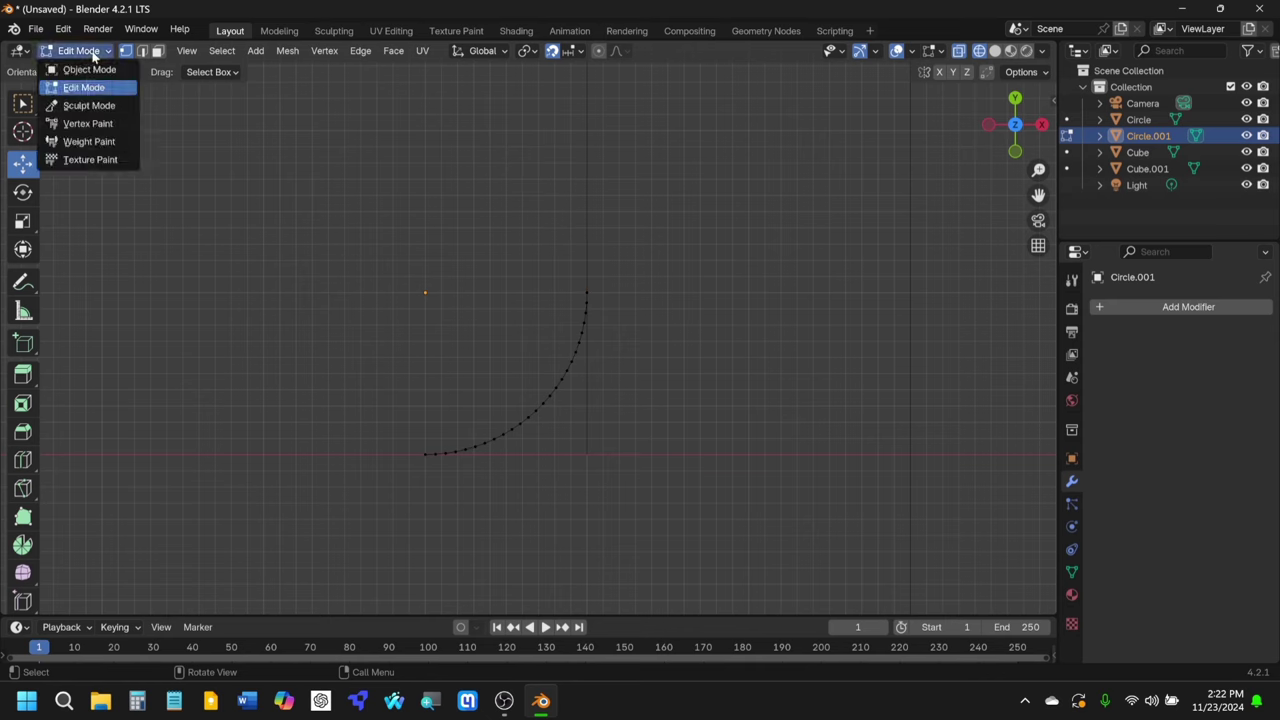
pyautogui.click(75, 69)
pyautogui.keyDown('shift'); pyautogui.moveTo(768, 336); pyautogui.dragTo(735, 323, button='middle'); pyautogui.keyUp('shift')
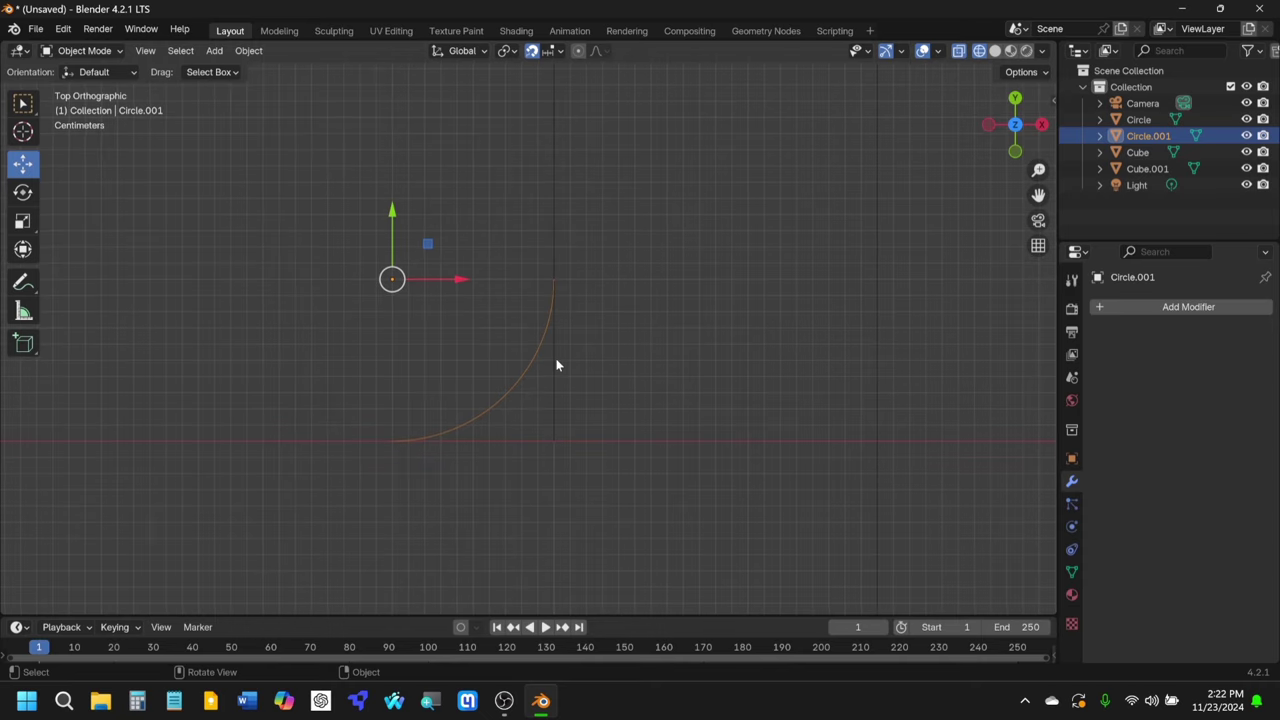
# Step: Copy and paste the quarter arc and move the copy 1.3 m along X to the serpentine's right end
pyautogui.scroll(-9, 391, 331)
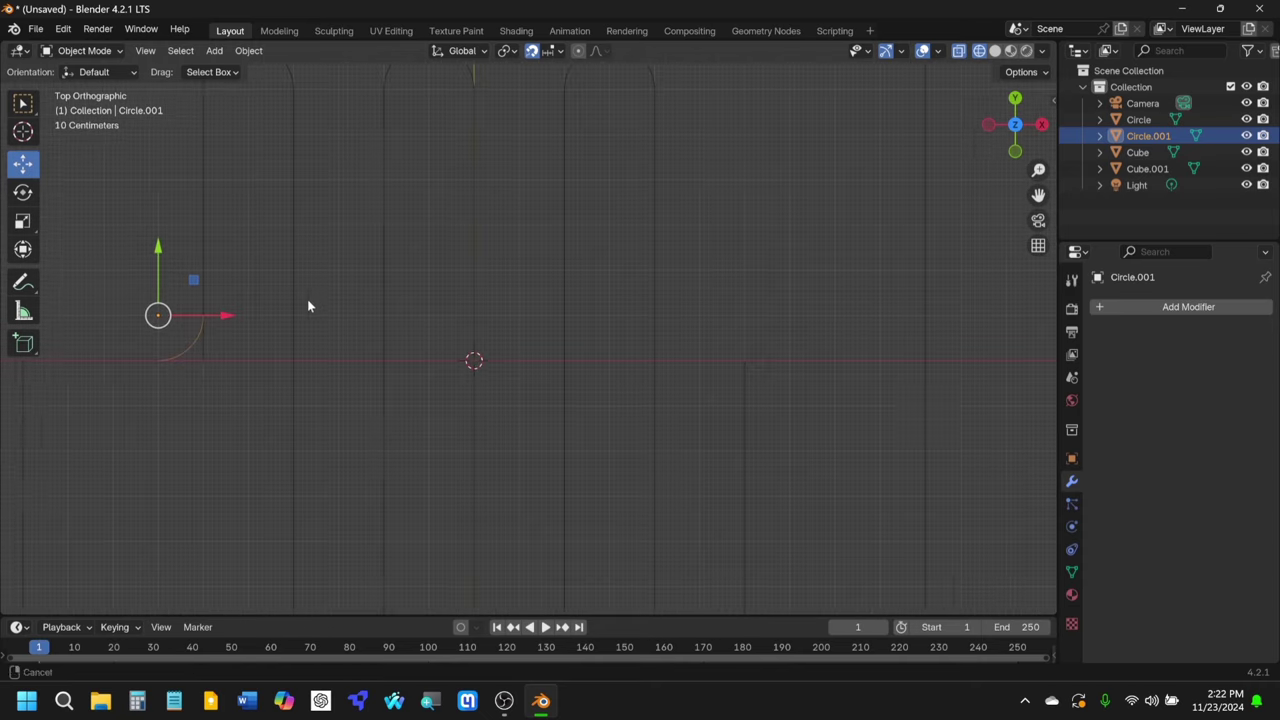
pyautogui.hotkey('ctrl', 'c')
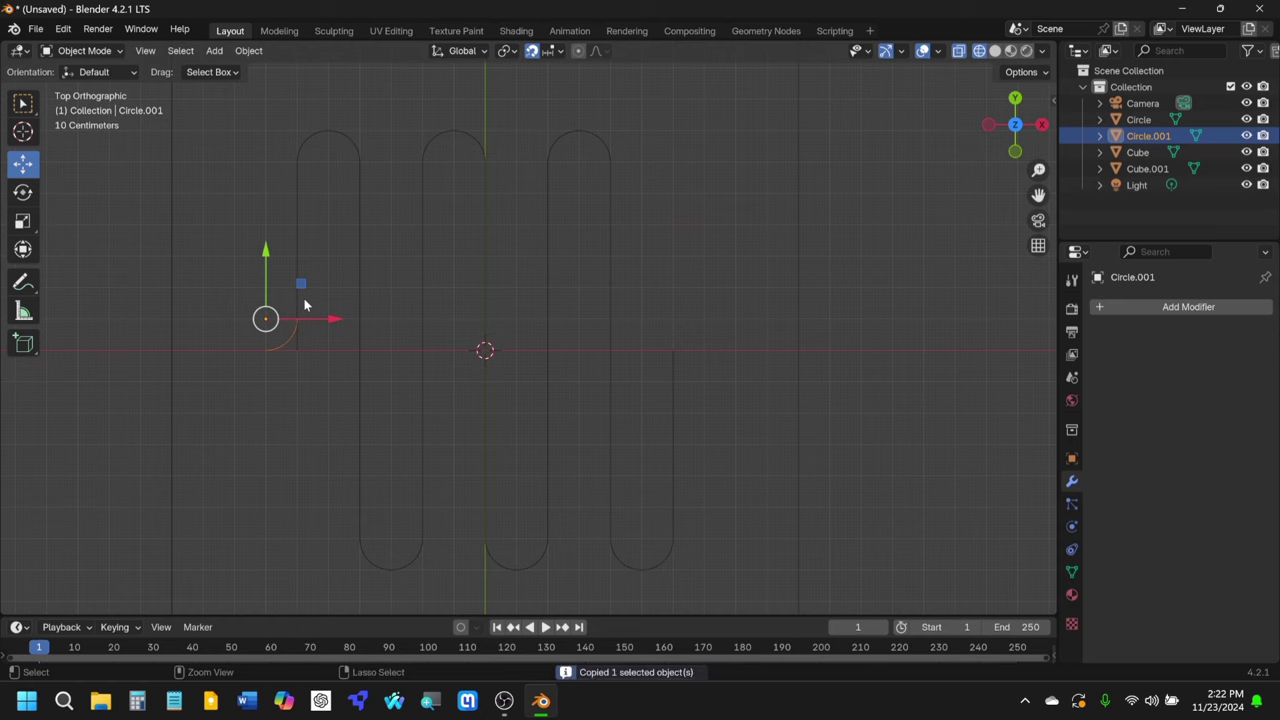
pyautogui.hotkey('ctrl', 'v')
pyautogui.moveTo(334, 321); pyautogui.dragTo(761, 316)
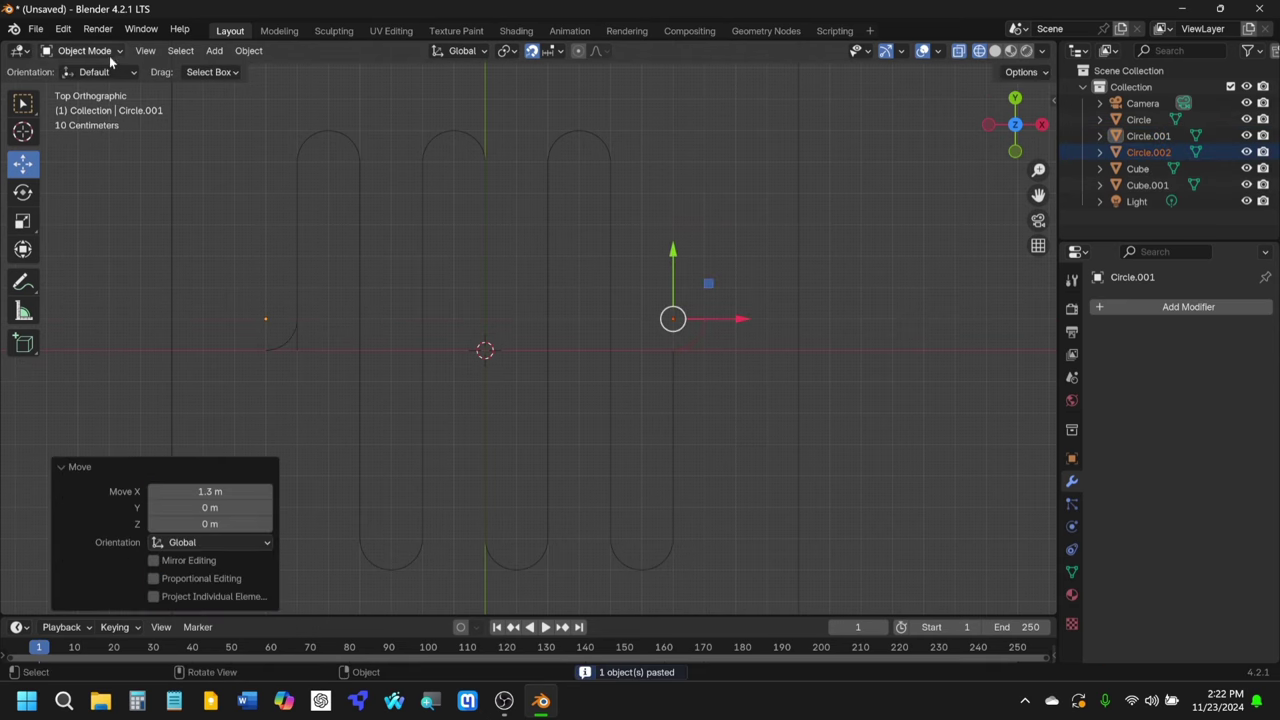
# Step: Rotate the copied quarter arc at the serpentine's right end 180° about the Z axis
pyautogui.click(22, 188)
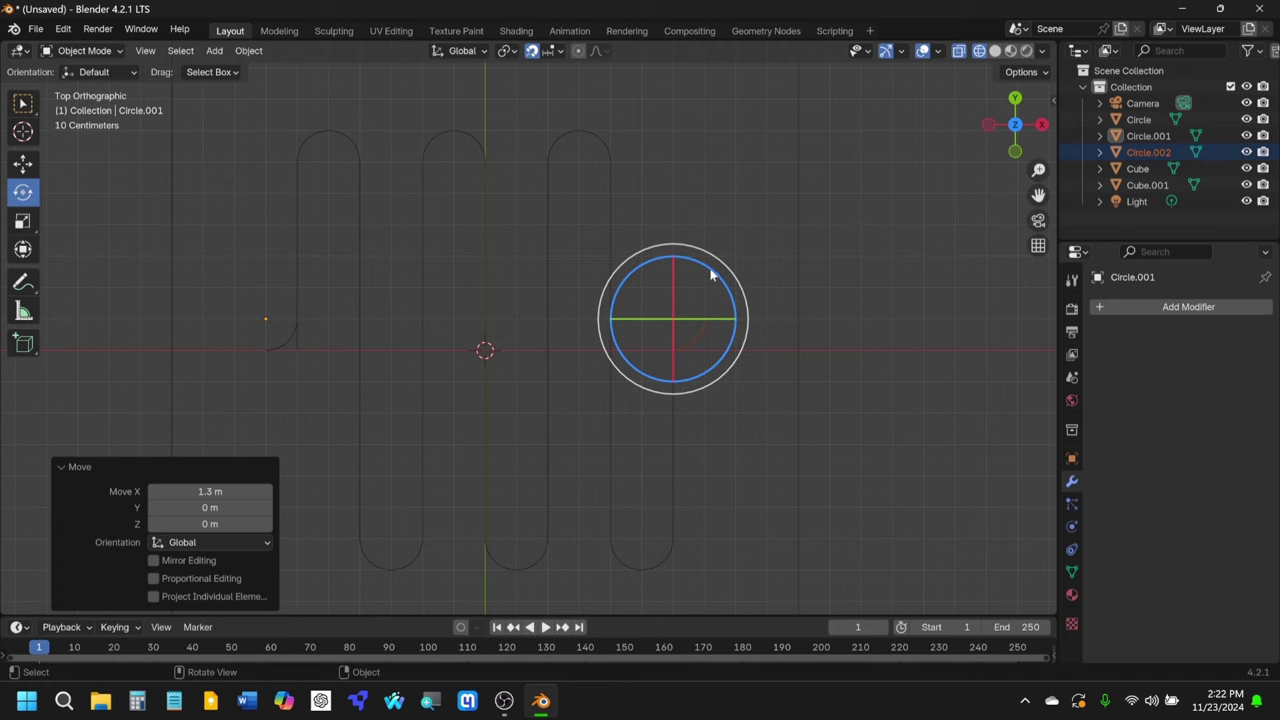
pyautogui.moveTo(711, 275); pyautogui.dragTo(722, 360)
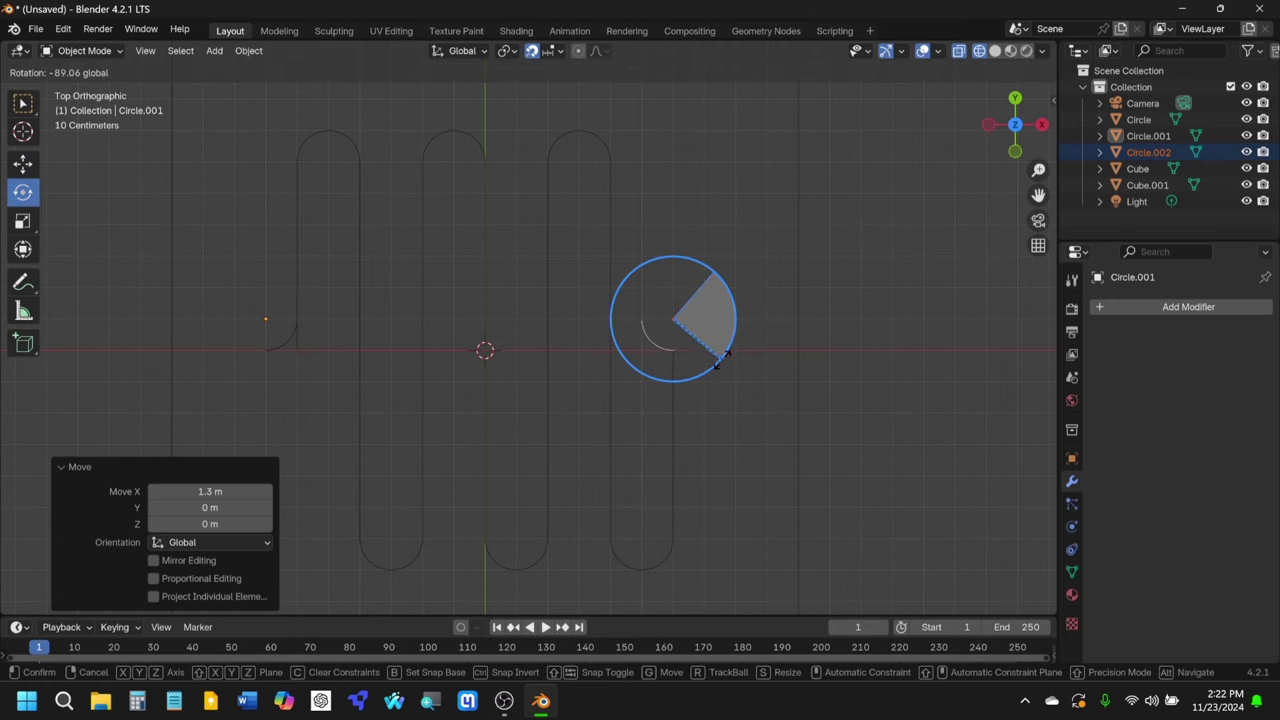
pyautogui.write('180')
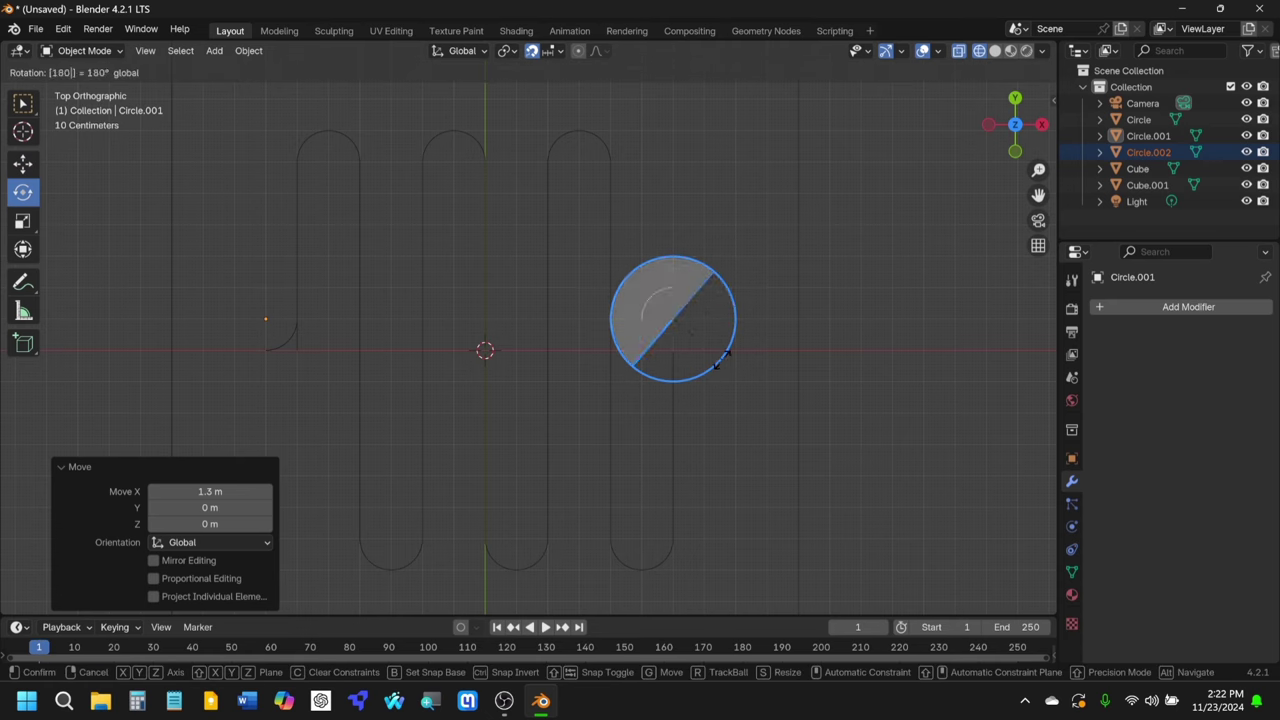
pyautogui.press('Return')
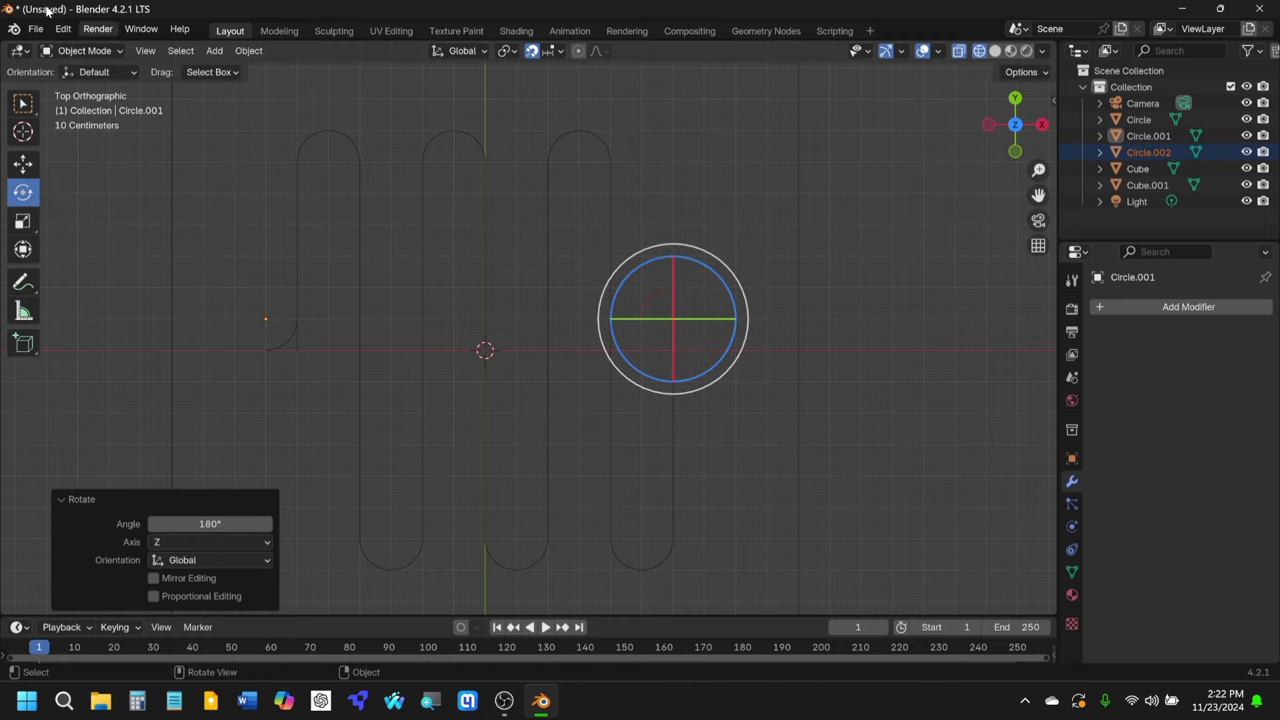
# Step: Move the rotated arc about 0.1 m along X and -0.2 m along Y beside the serpentine's right end line
pyautogui.hotkey('shift', 'space')
pyautogui.press('g')
pyautogui.moveTo(735, 321); pyautogui.dragTo(766, 320)
pyautogui.moveTo(704, 252); pyautogui.dragTo(709, 313)
pyautogui.scroll(5, 708, 362)
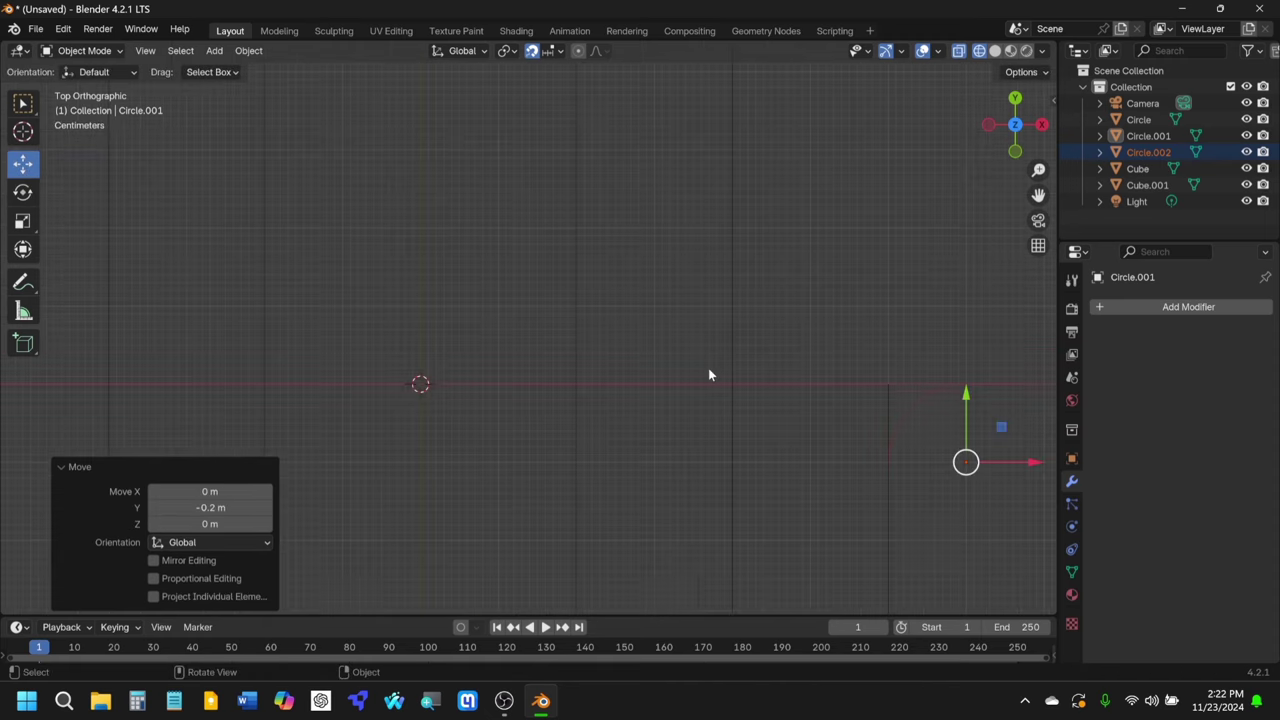
pyautogui.keyDown('shift'); pyautogui.moveTo(990, 356); pyautogui.dragTo(815, 274, button='middle'); pyautogui.keyUp('shift')
pyautogui.scroll(-4, 597, 283)
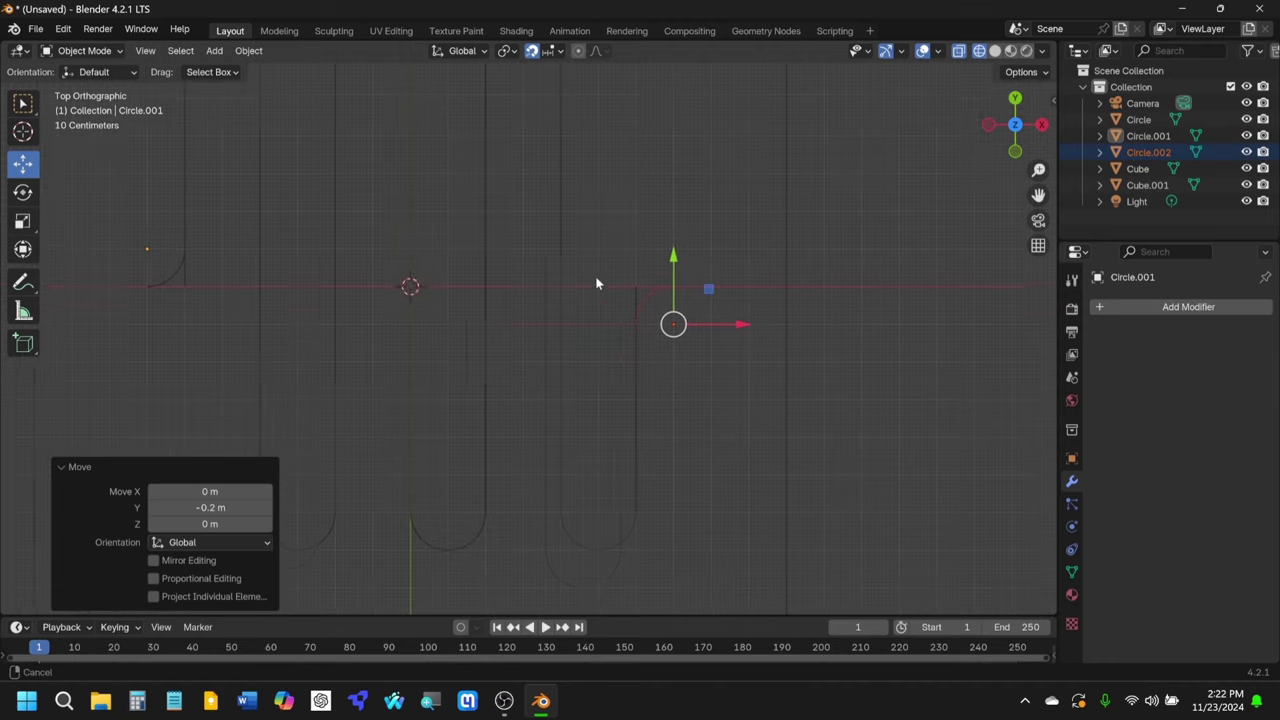
pyautogui.keyDown('shift'); pyautogui.moveTo(217, 279); pyautogui.dragTo(543, 303, button='middle'); pyautogui.keyUp('shift')
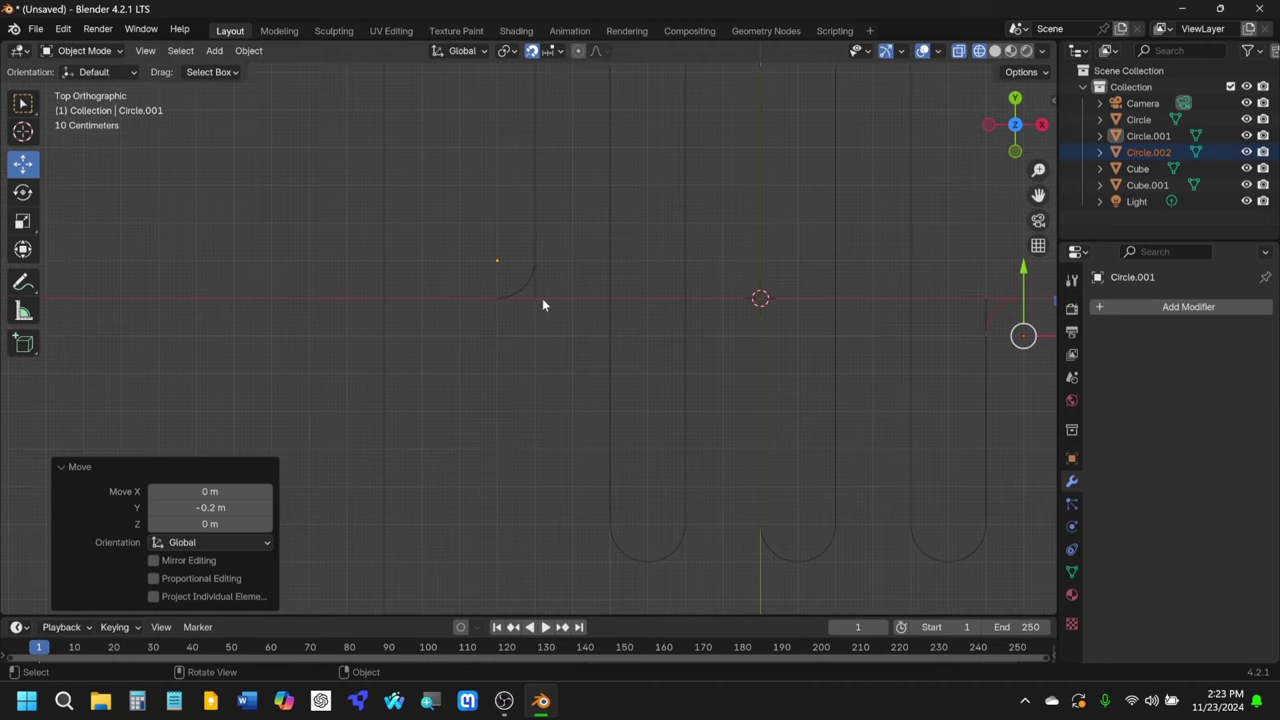
# Step: Select the serpentine and both quarter arcs and open them together in Edit Mode
pyautogui.click(596, 359)
pyautogui.scroll(4, 570, 317)
pyautogui.scroll(3, 566, 322)
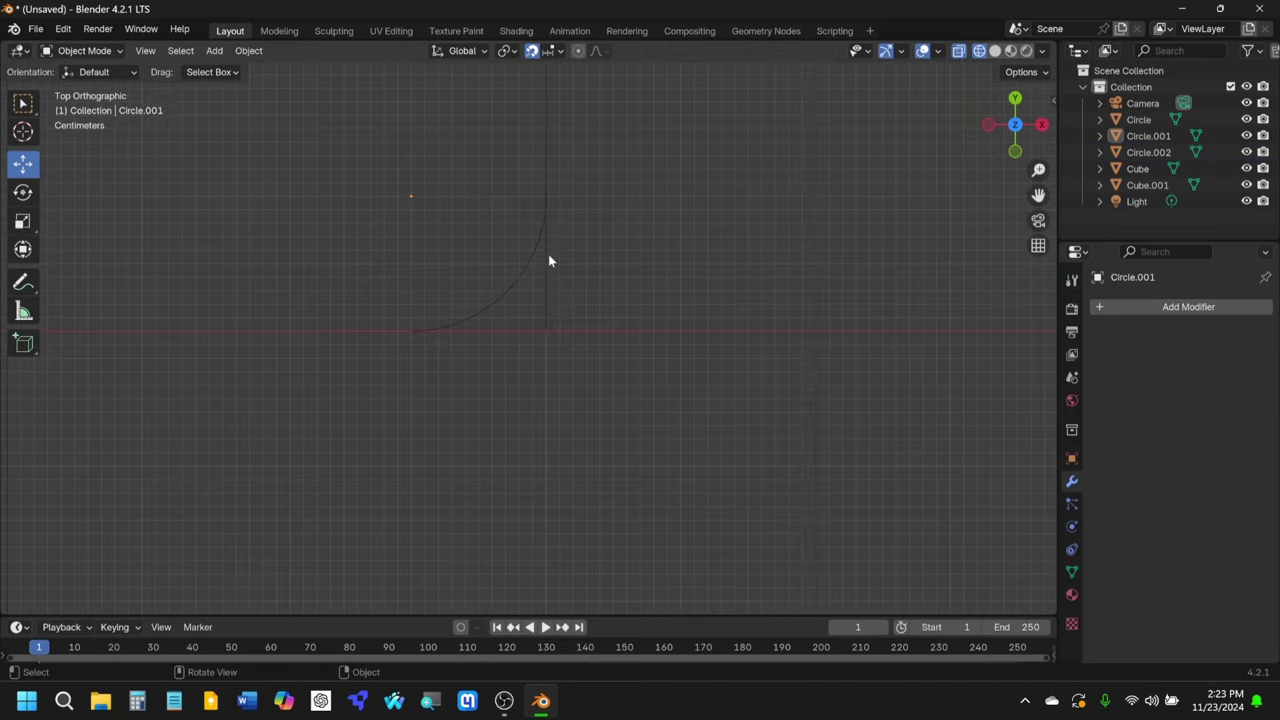
pyautogui.click(540, 312)
pyautogui.press('KP_Decimal')
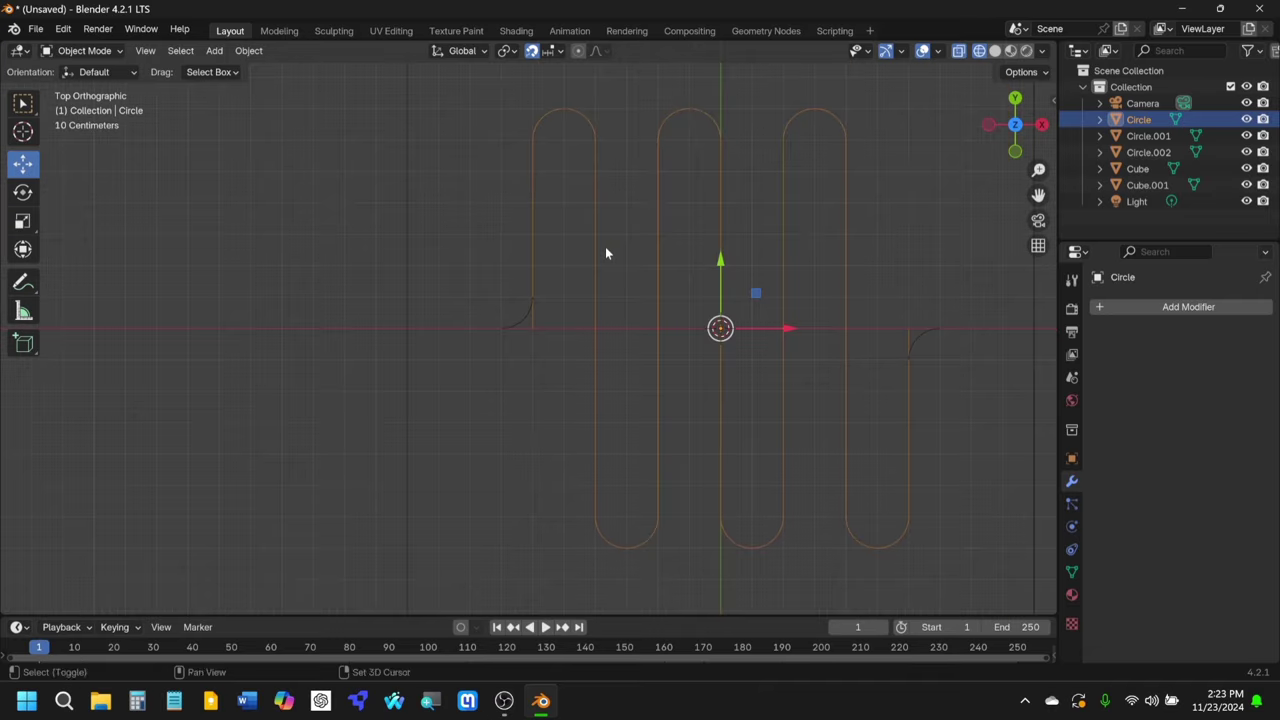
pyautogui.keyDown('shift'); pyautogui.click(410, 313); pyautogui.keyUp('shift')
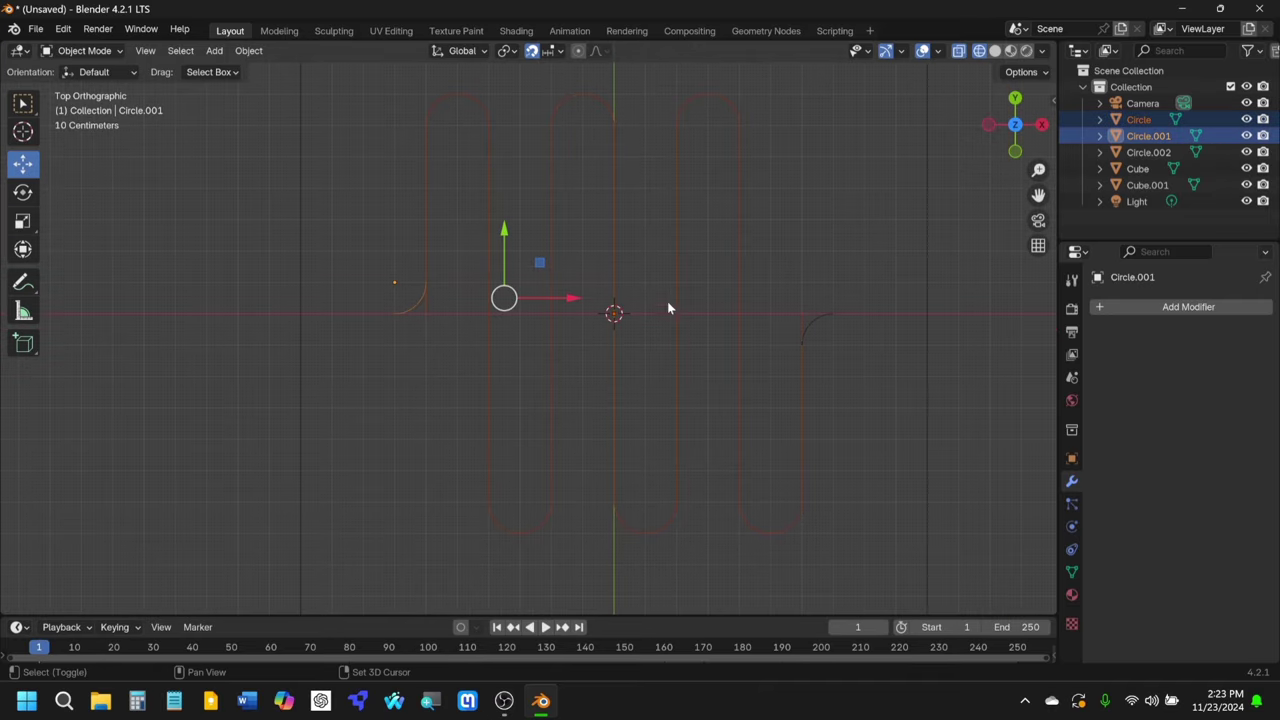
pyautogui.keyDown('shift'); pyautogui.click(818, 322); pyautogui.keyUp('shift')
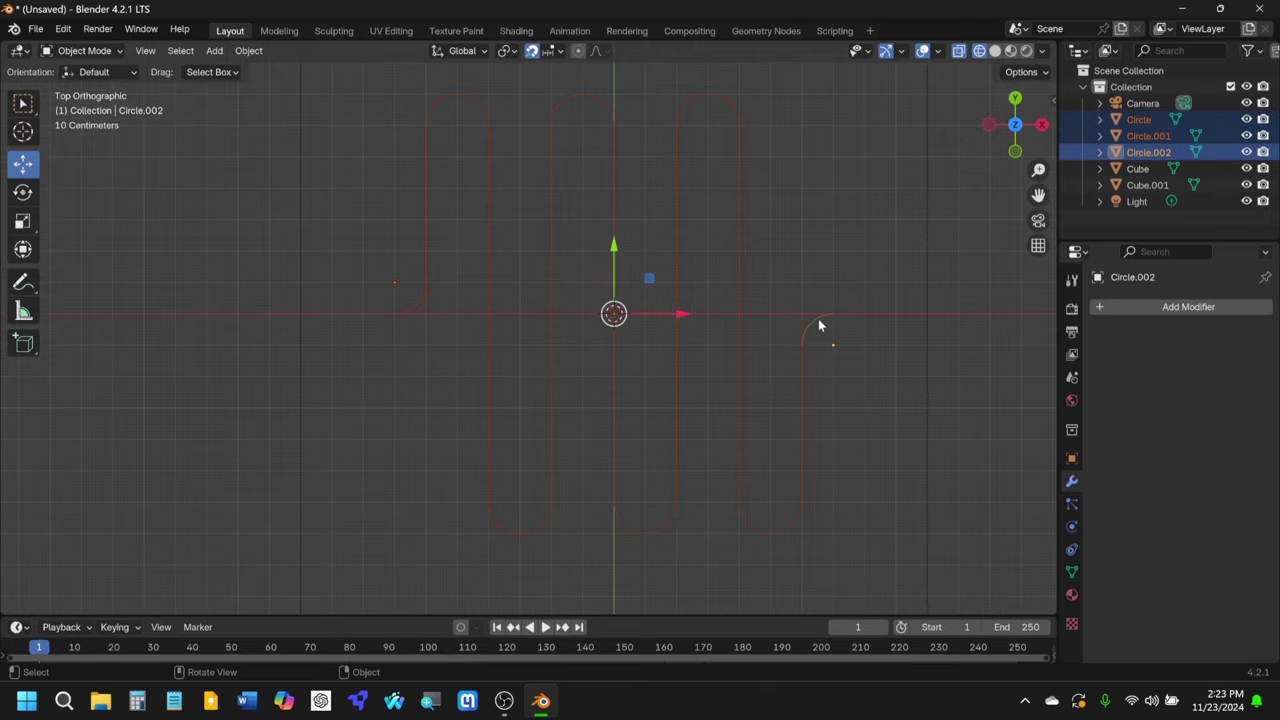
pyautogui.click(85, 50)
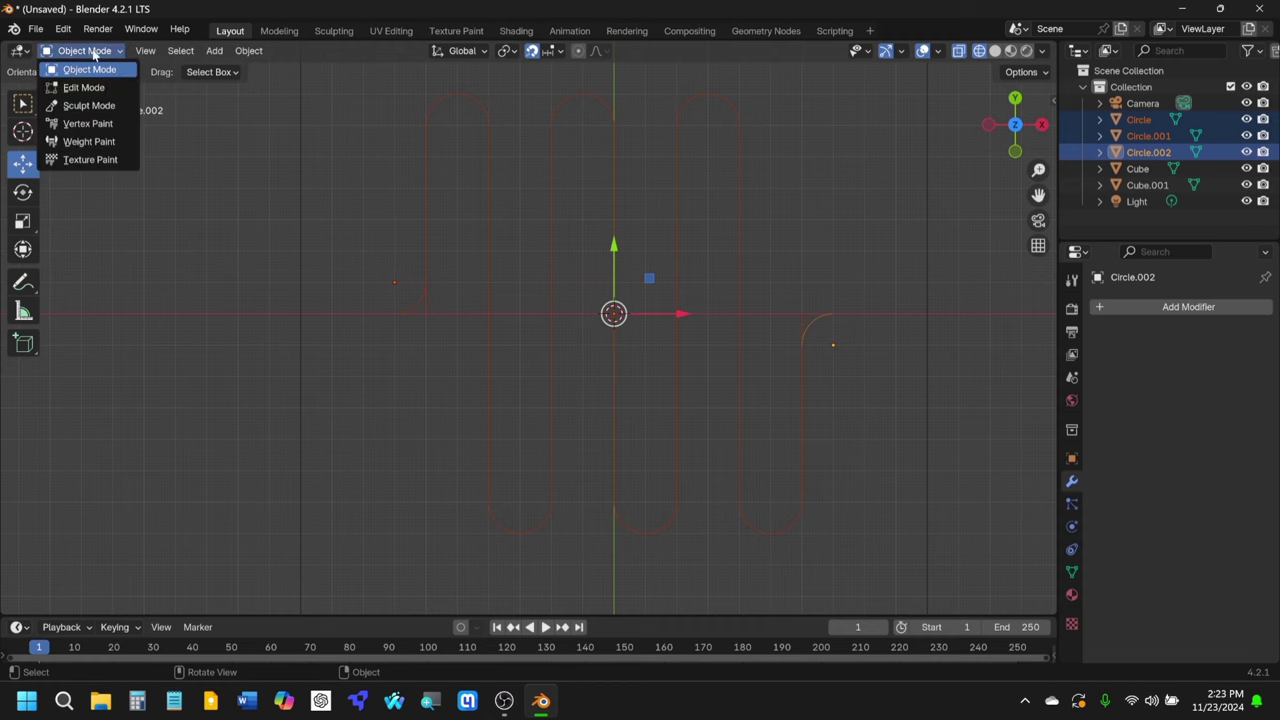
pyautogui.click(93, 88)
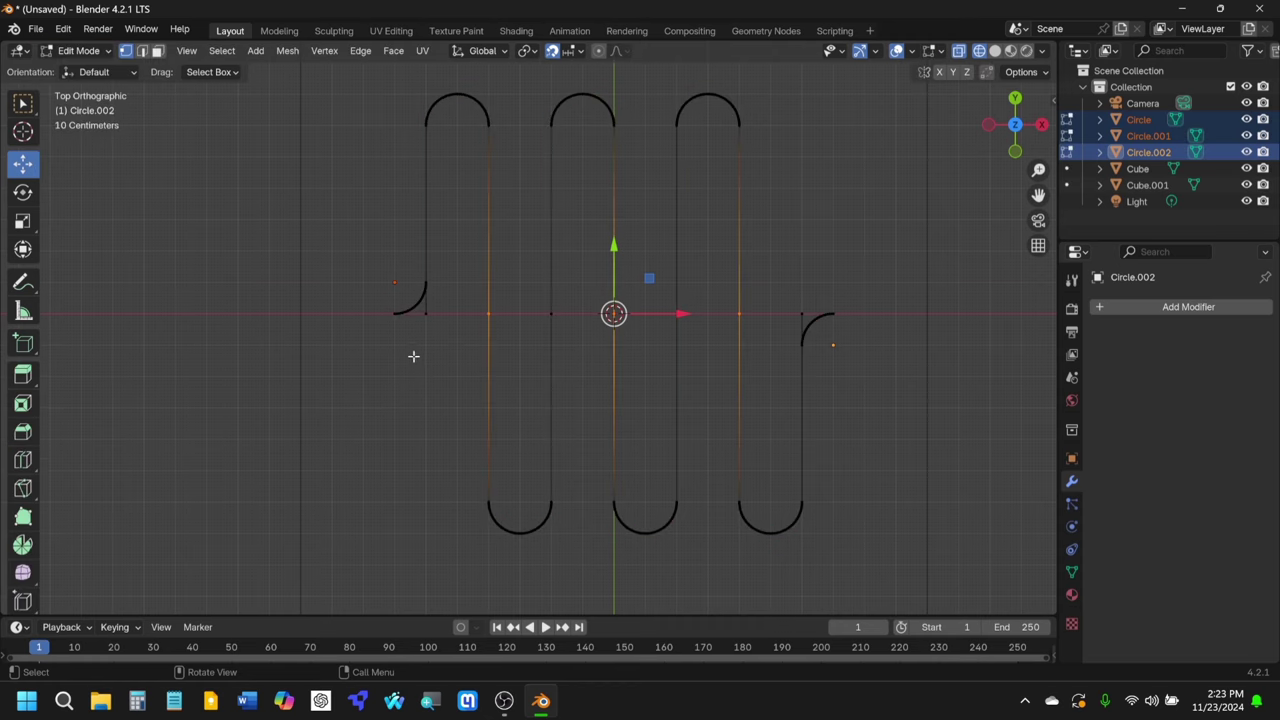
# Step: Move the lower end vertex of the serpentine's left line 0.1 m along Y onto the left arc's upper end
pyautogui.click(414, 339)
pyautogui.scroll(4, 414, 337)
pyautogui.keyDown('shift'); pyautogui.moveTo(338, 268); pyautogui.dragTo(587, 386, button='middle'); pyautogui.keyUp('shift')
pyautogui.scroll(4, 520, 265)
pyautogui.click(583, 407)
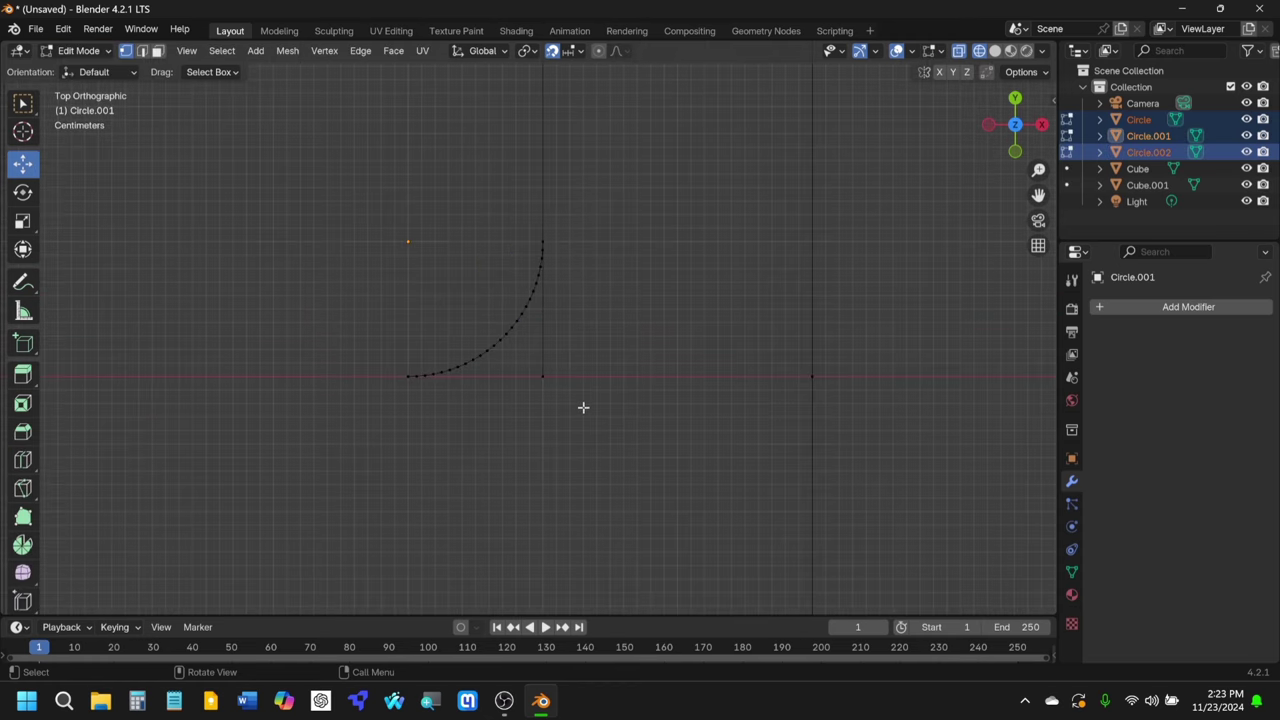
pyautogui.moveTo(583, 407); pyautogui.dragTo(535, 369)
pyautogui.scroll(-5, 683, 275)
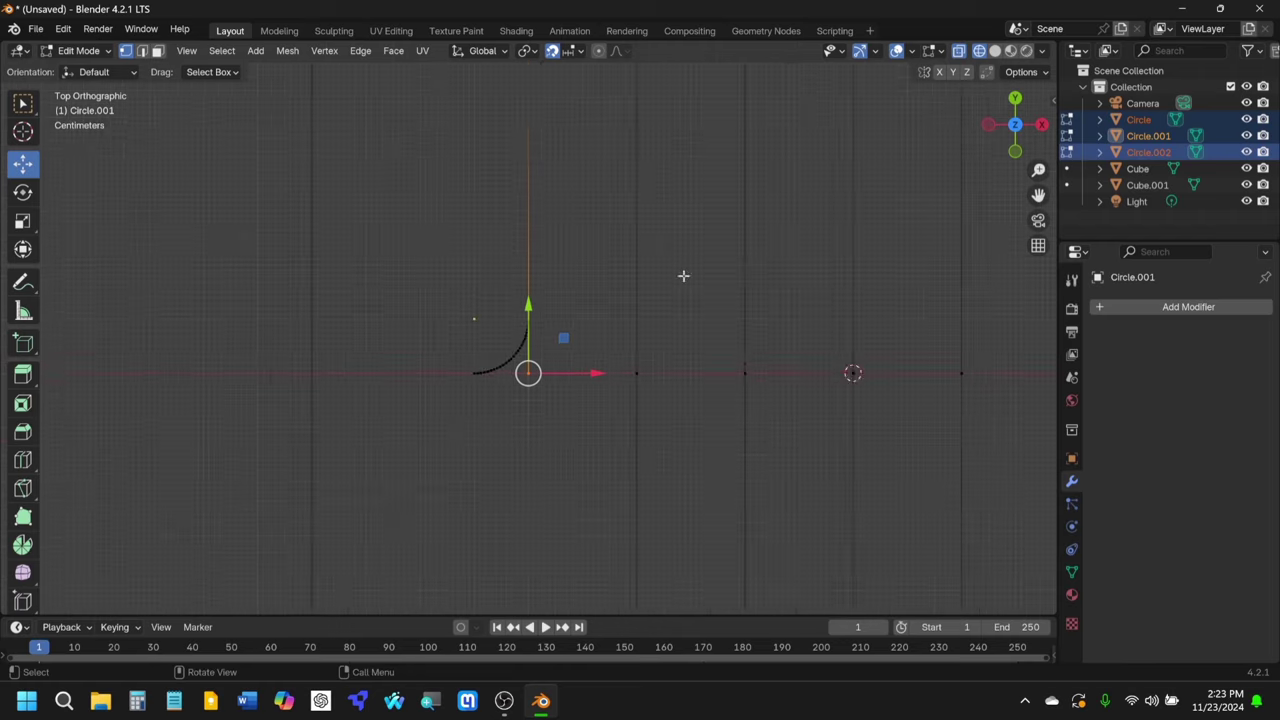
pyautogui.scroll(-3, 683, 275)
pyautogui.scroll(5, 540, 360)
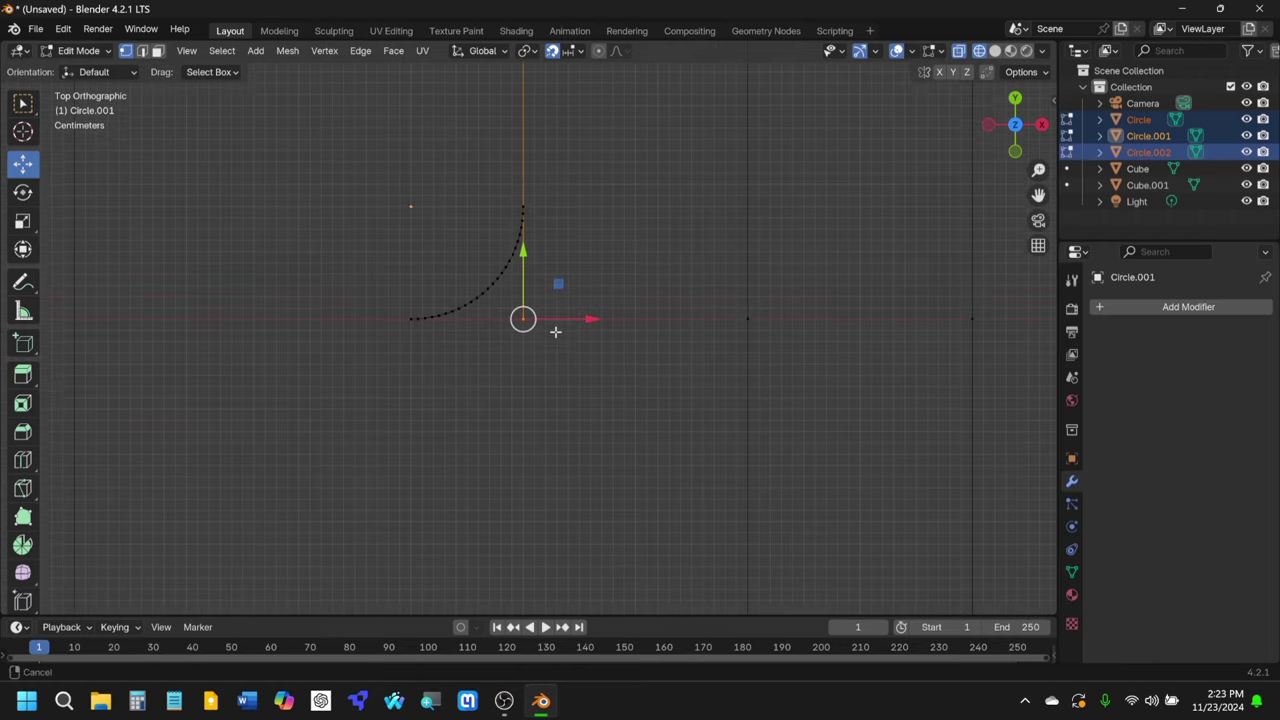
pyautogui.moveTo(516, 393); pyautogui.dragTo(522, 245)
pyautogui.scroll(3, 550, 417)
pyautogui.scroll(3, 550, 417)
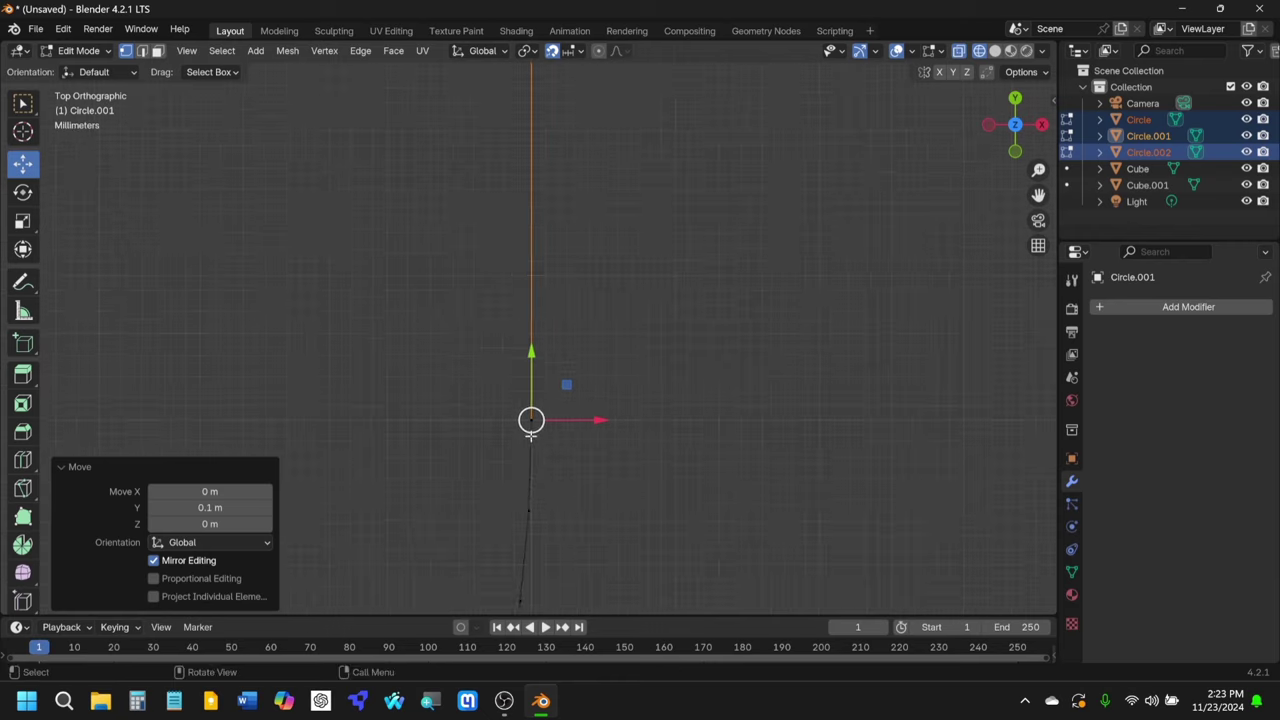
pyautogui.scroll(-4, 540, 420)
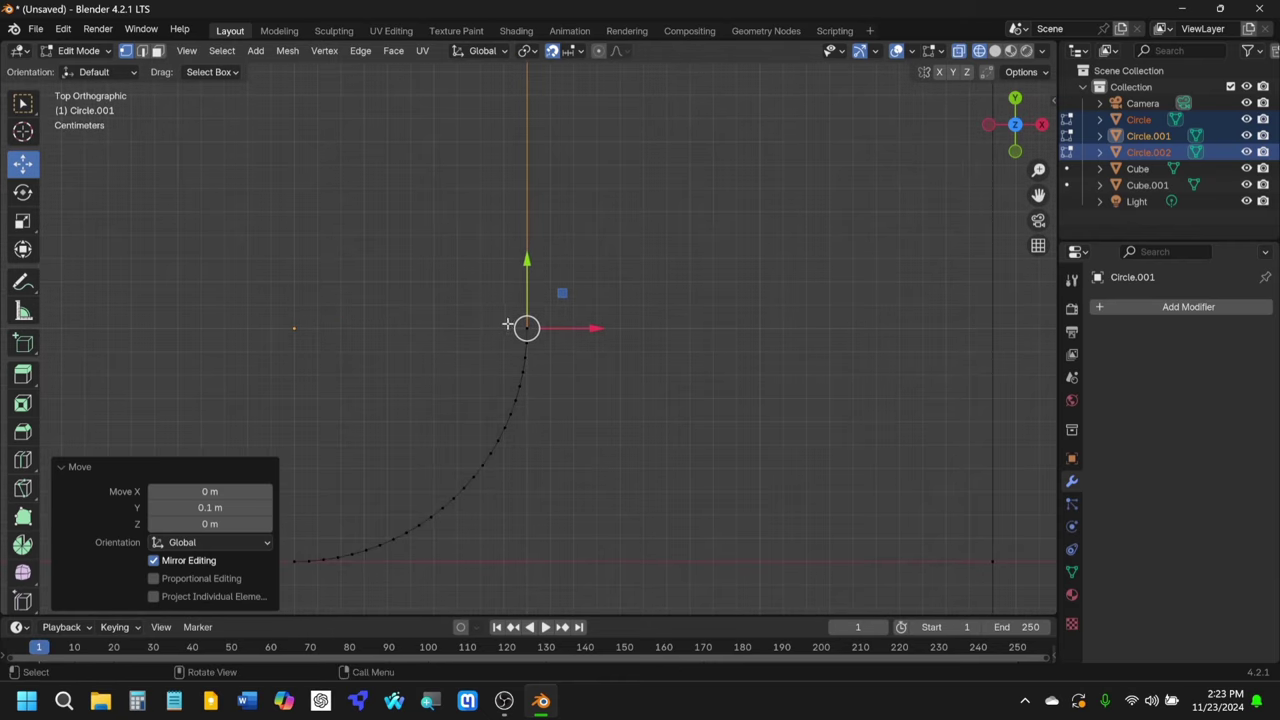
# Step: Move the upper end vertex of the serpentine's right line -0.1 m along Y onto the right arc's lower end
pyautogui.click(565, 398)
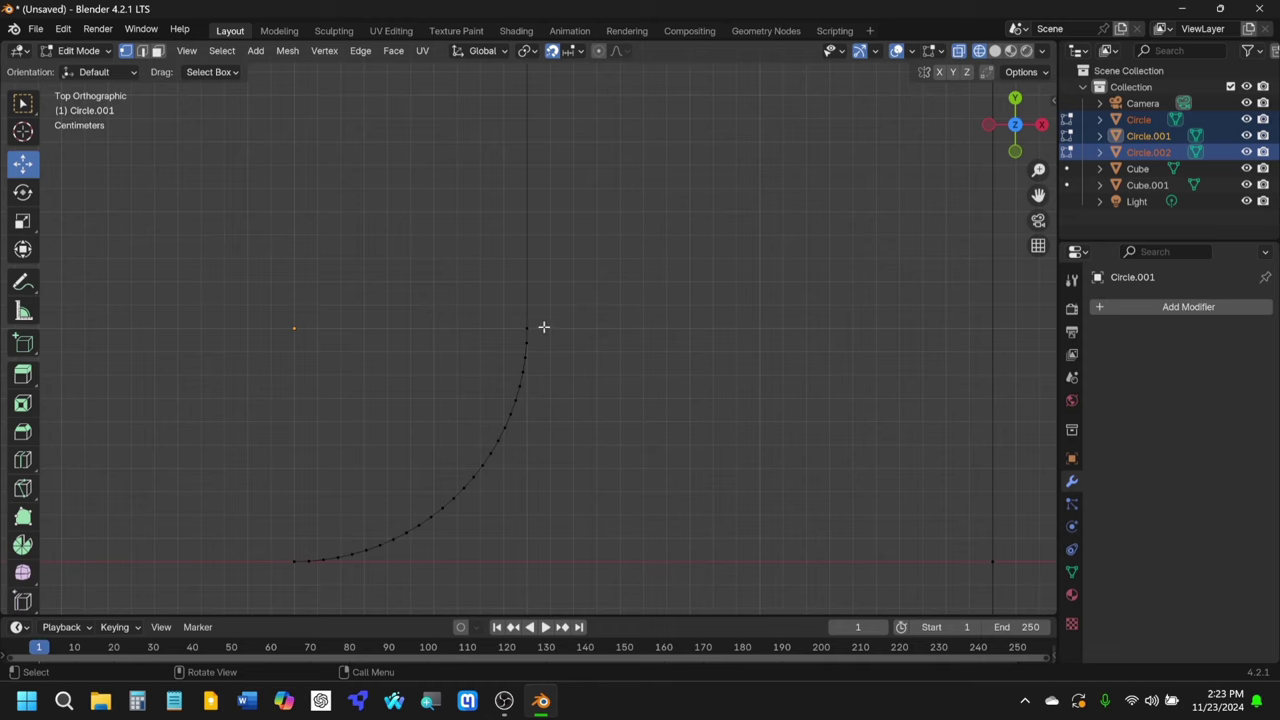
pyautogui.scroll(4, 530, 318)
pyautogui.scroll(-13, 540, 308)
pyautogui.keyDown('shift'); pyautogui.moveTo(622, 312); pyautogui.dragTo(240, 283, button='middle'); pyautogui.keyUp('shift')
pyautogui.scroll(7, 620, 378)
pyautogui.moveTo(592, 181); pyautogui.dragTo(643, 259)
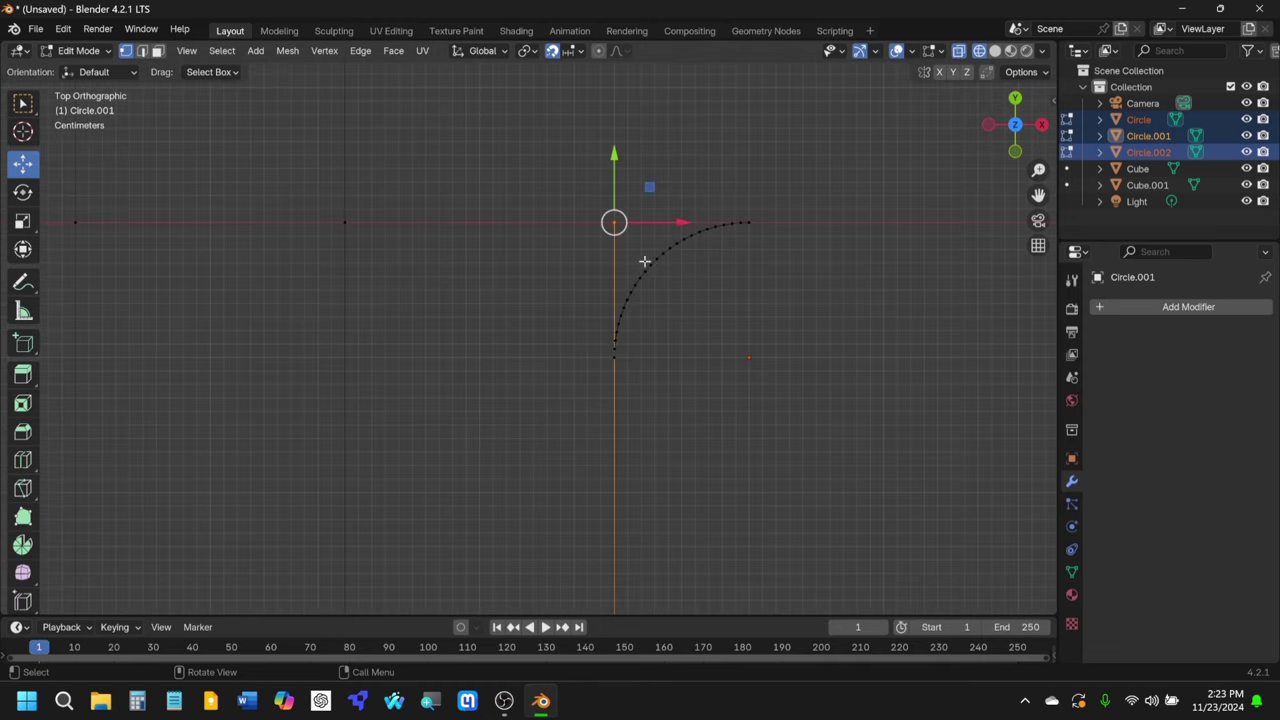
pyautogui.moveTo(614, 165); pyautogui.dragTo(622, 300)
pyautogui.scroll(2, 626, 361)
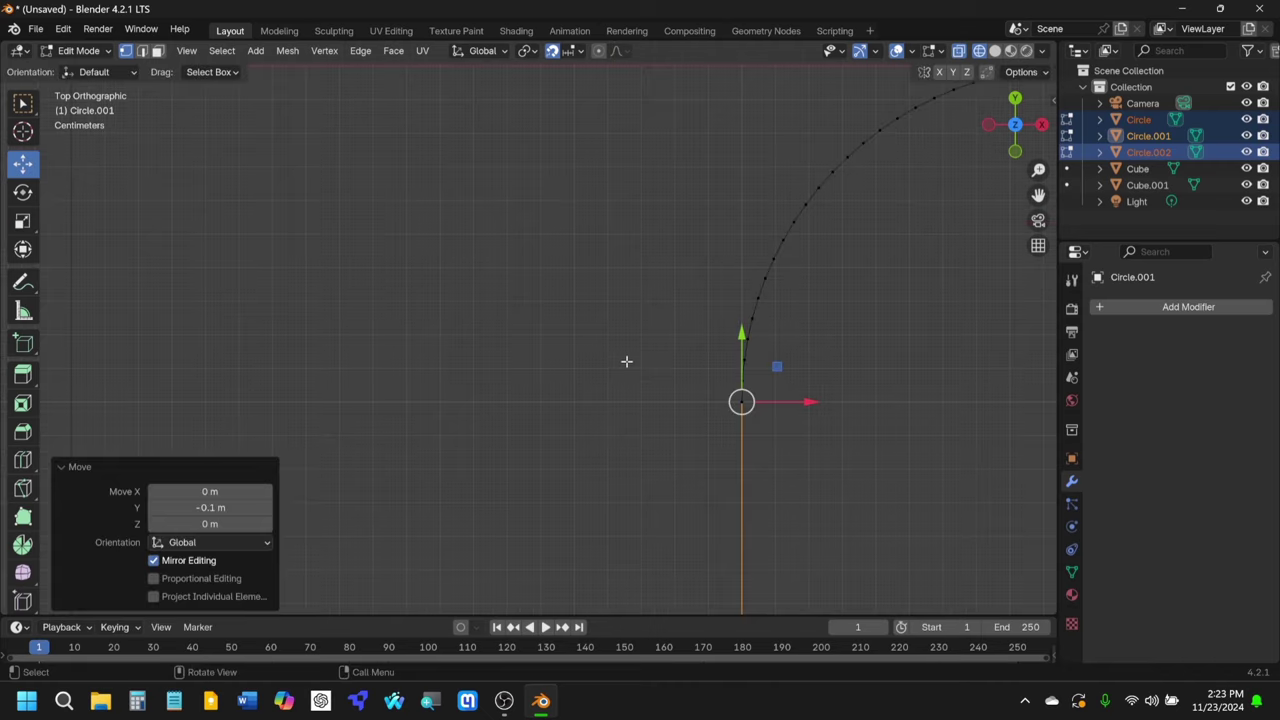
pyautogui.click(626, 361)
pyautogui.scroll(-2, 628, 362)
pyautogui.scroll(2, 637, 371)
pyautogui.keyDown('shift'); pyautogui.moveTo(643, 374); pyautogui.dragTo(504, 303, button='middle'); pyautogui.keyUp('shift')
pyautogui.moveTo(637, 364); pyautogui.dragTo(577, 323)
pyautogui.scroll(3, 646, 346)
pyautogui.hscroll(4, 488, 318)
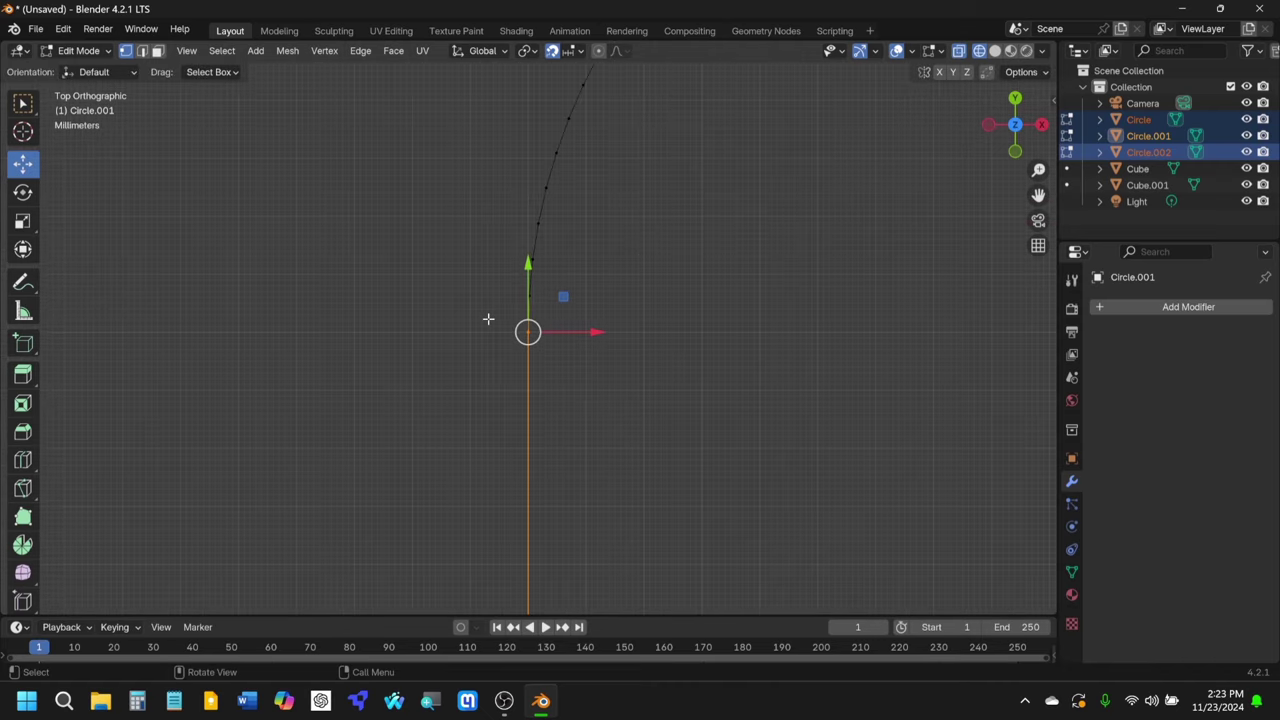
pyautogui.moveTo(488, 318); pyautogui.dragTo(580, 372)
pyautogui.click(287, 52)
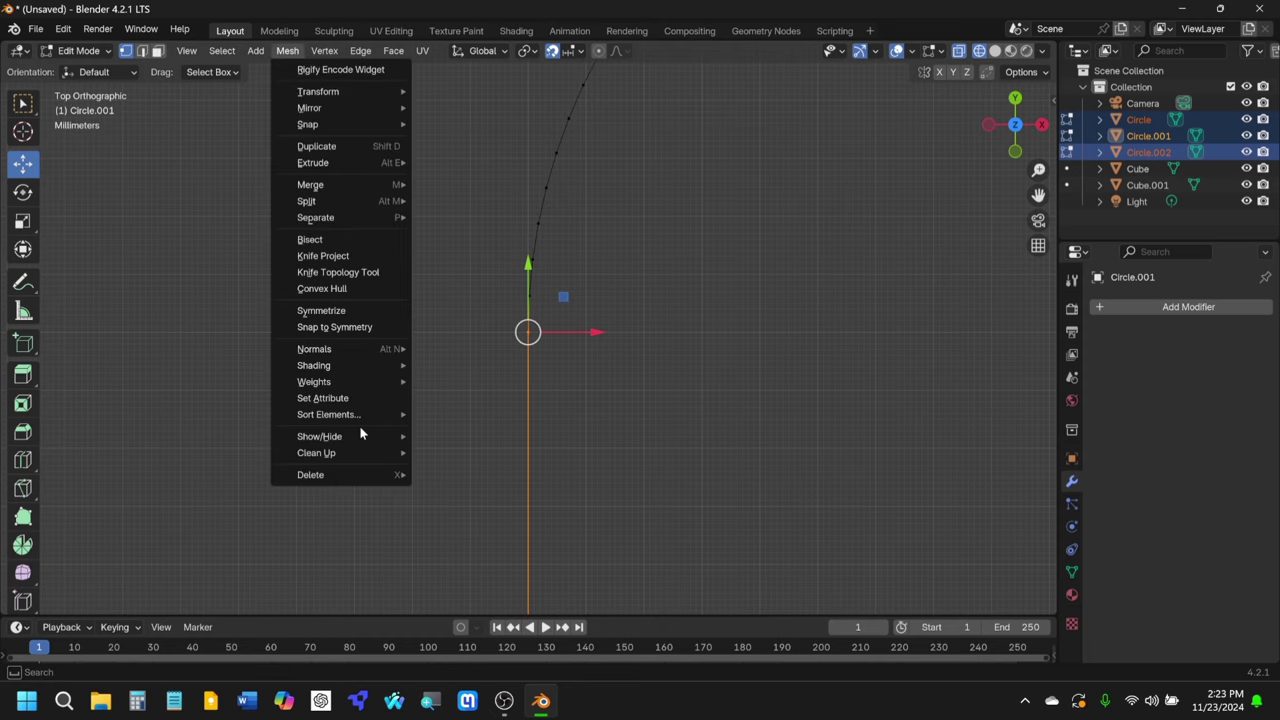
pyautogui.click(463, 267)
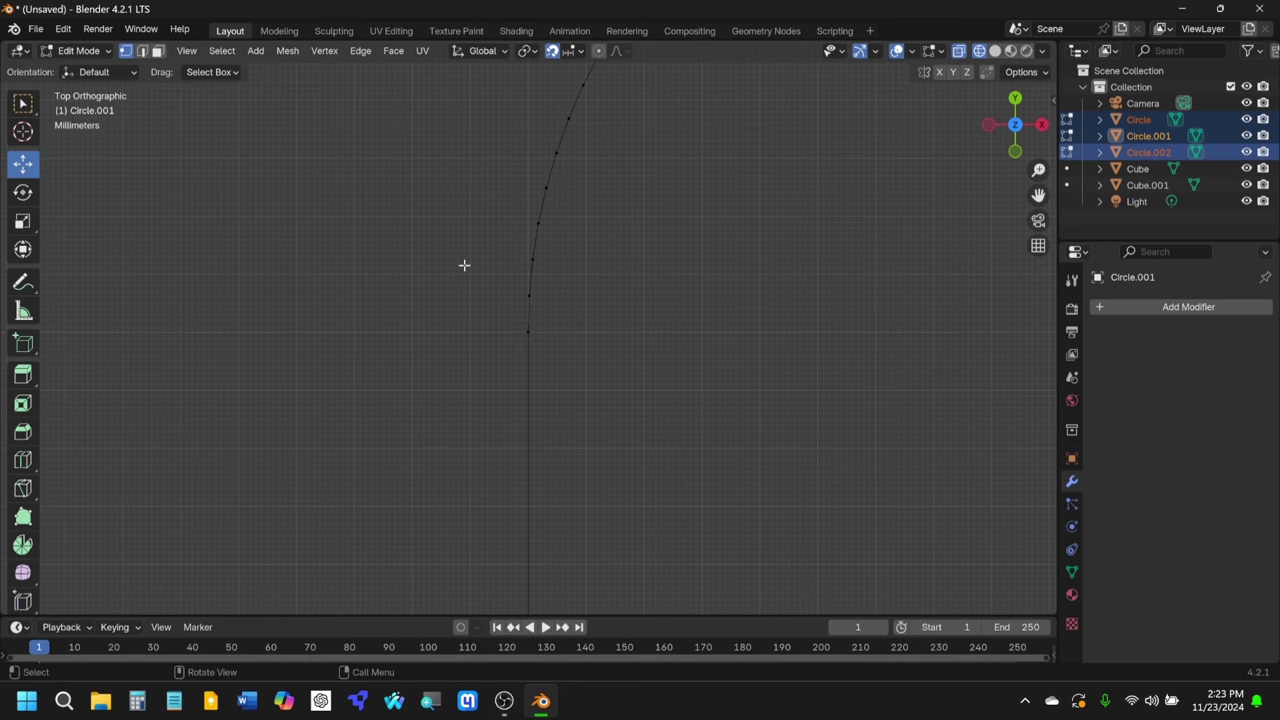
pyautogui.scroll(-16, 464, 265)
pyautogui.keyDown('shift'); pyautogui.moveTo(463, 265); pyautogui.dragTo(620, 306, button='middle'); pyautogui.keyUp('shift')
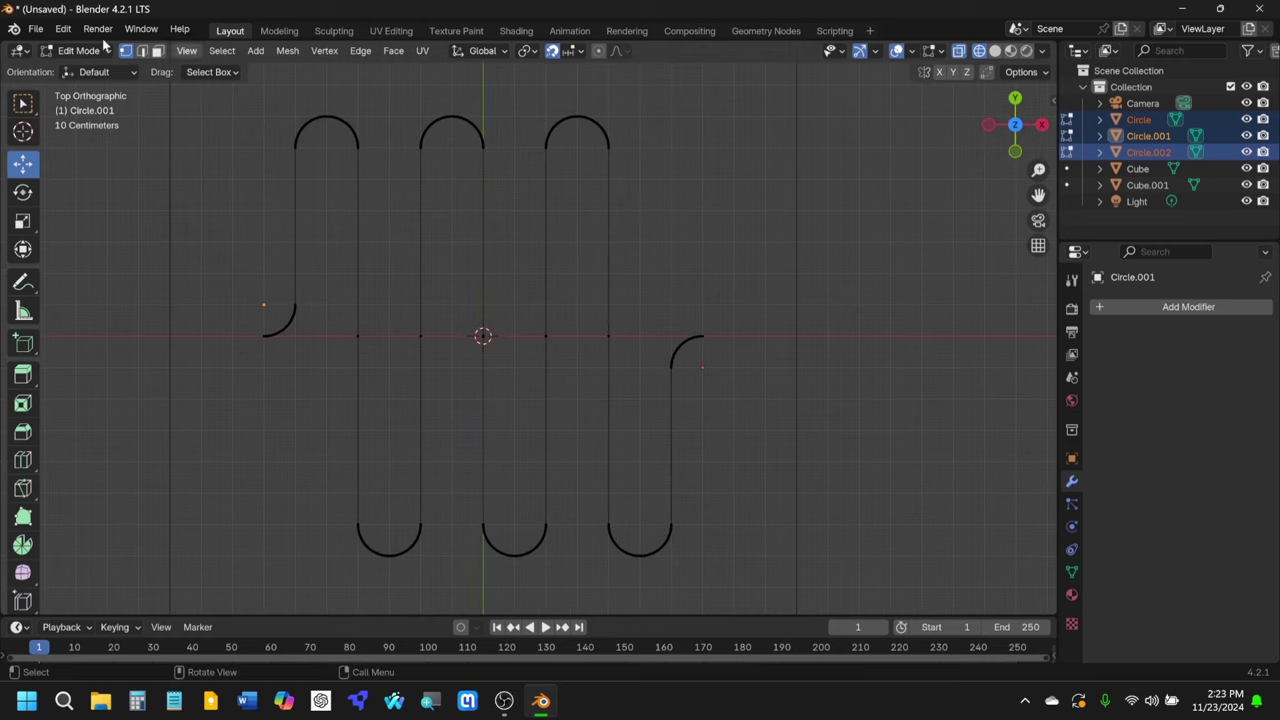
# Step: Return to Object Mode and join the left arc, the serpentine and the right arc into one object
pyautogui.click(78, 50)
pyautogui.click(90, 70)
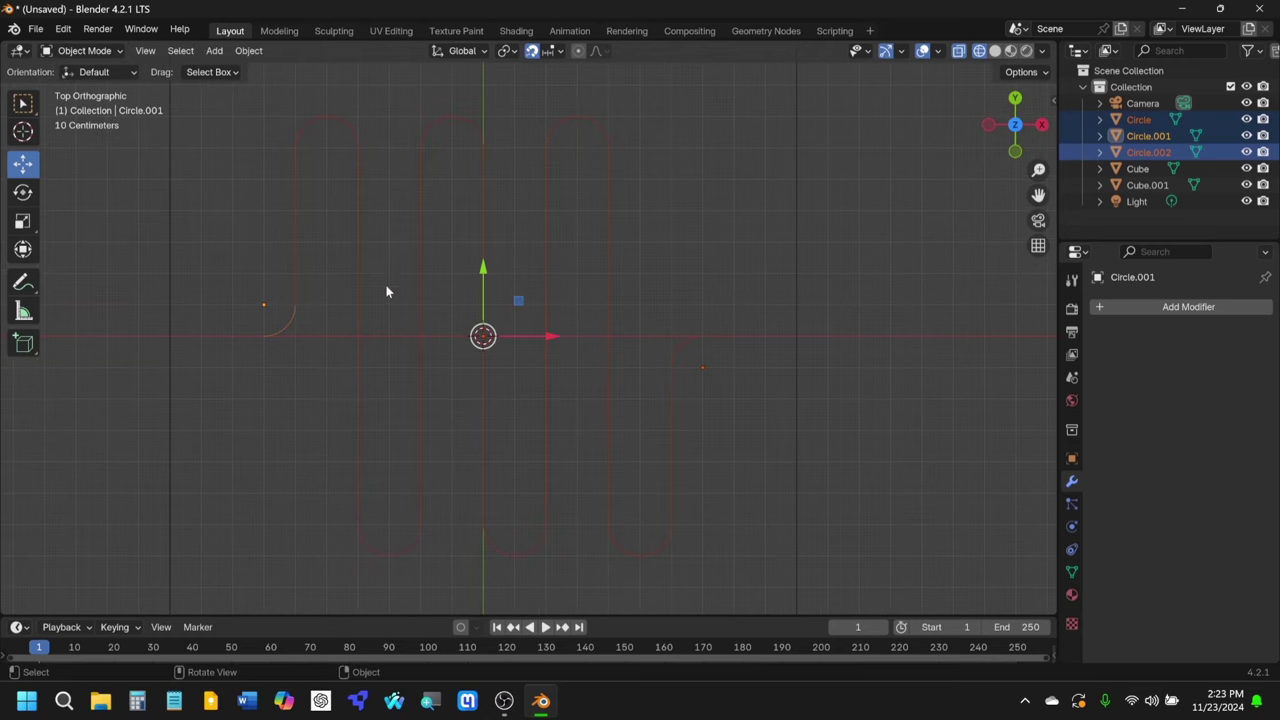
pyautogui.click(386, 290)
pyautogui.click(277, 336)
pyautogui.keyDown('shift'); pyautogui.click(294, 220); pyautogui.keyUp('shift')
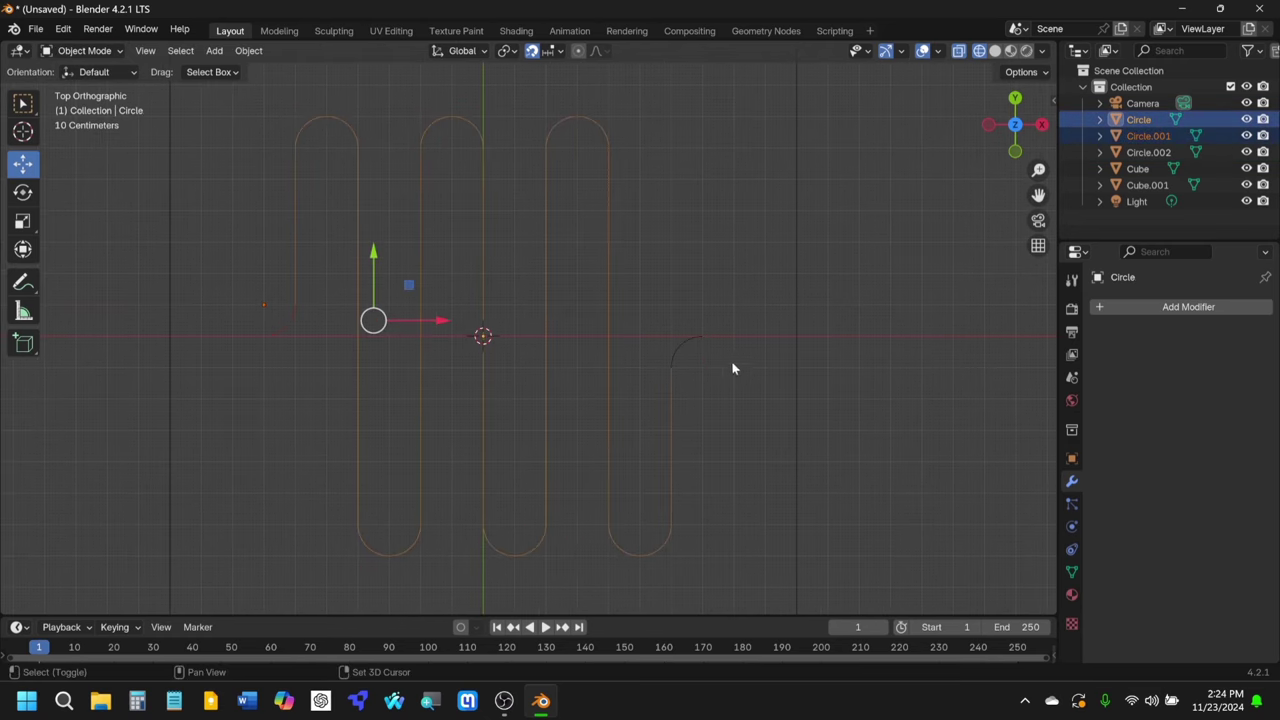
pyautogui.keyDown('shift'); pyautogui.click(676, 345); pyautogui.keyUp('shift')
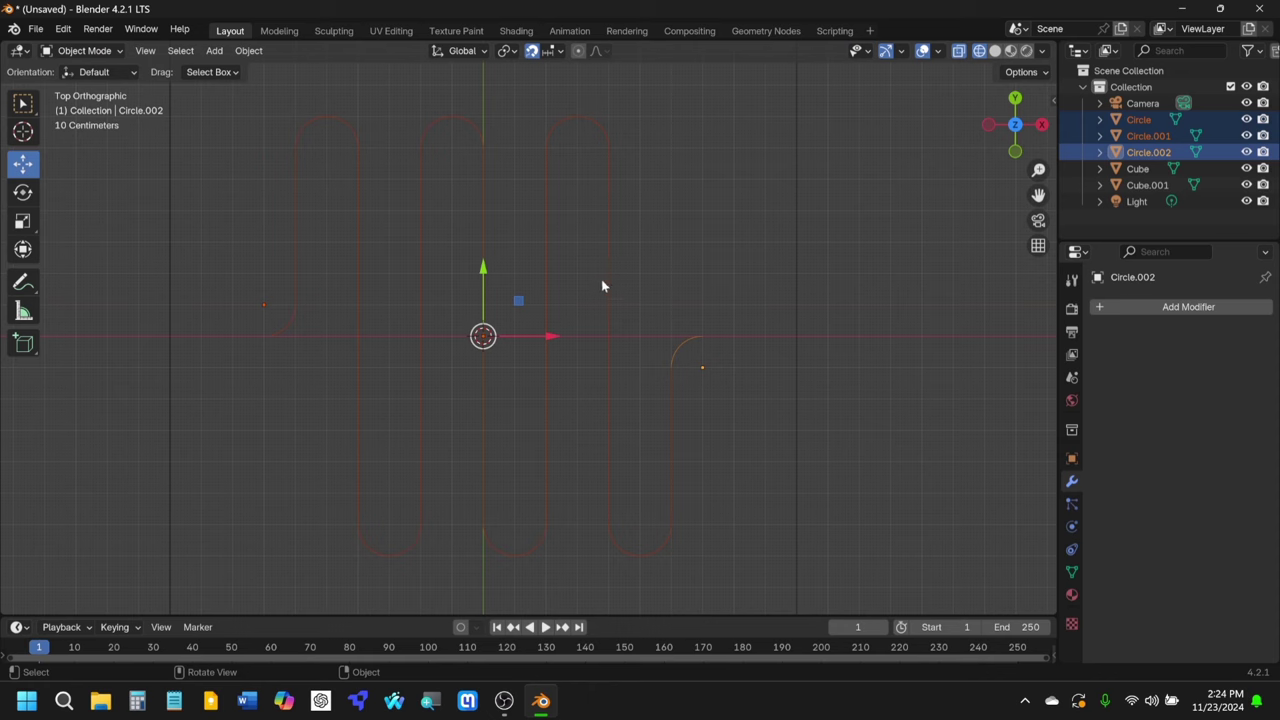
pyautogui.hotkey('ctrl', 'j')
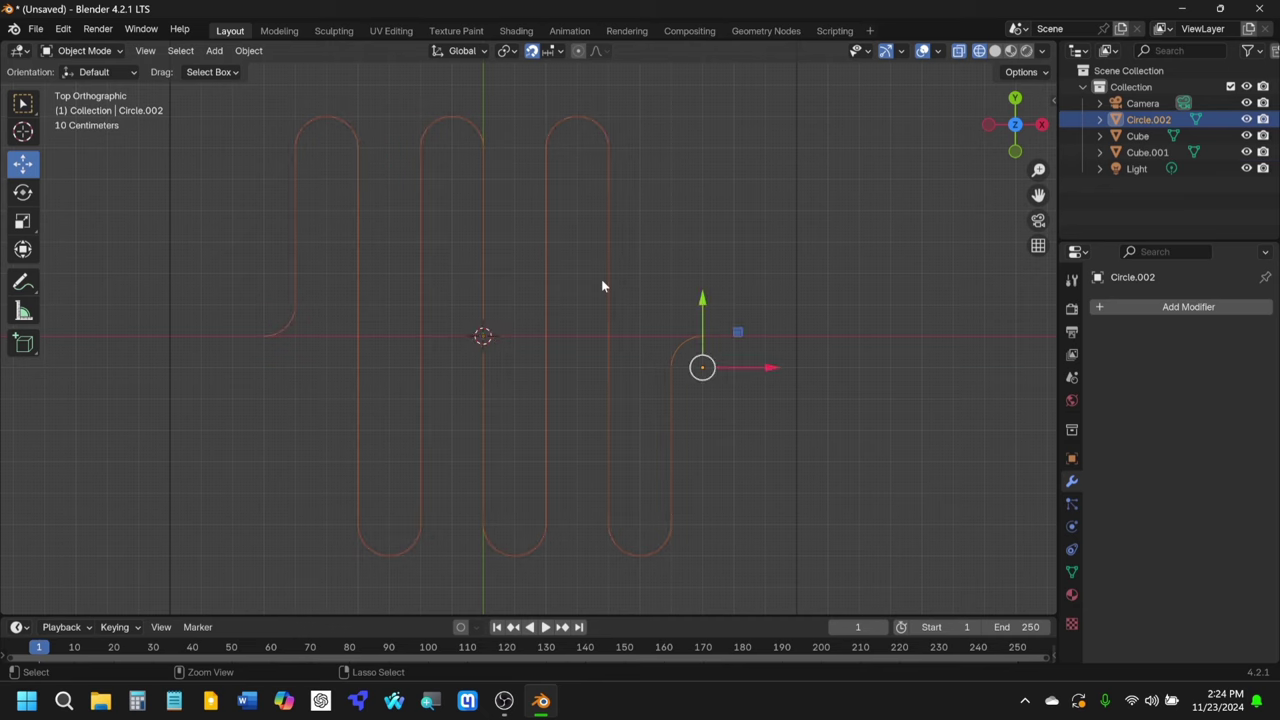
# Step: Set the joined serpentine's origin to its geometry
pyautogui.rightClick(481, 266)
pyautogui.moveTo(483, 266)
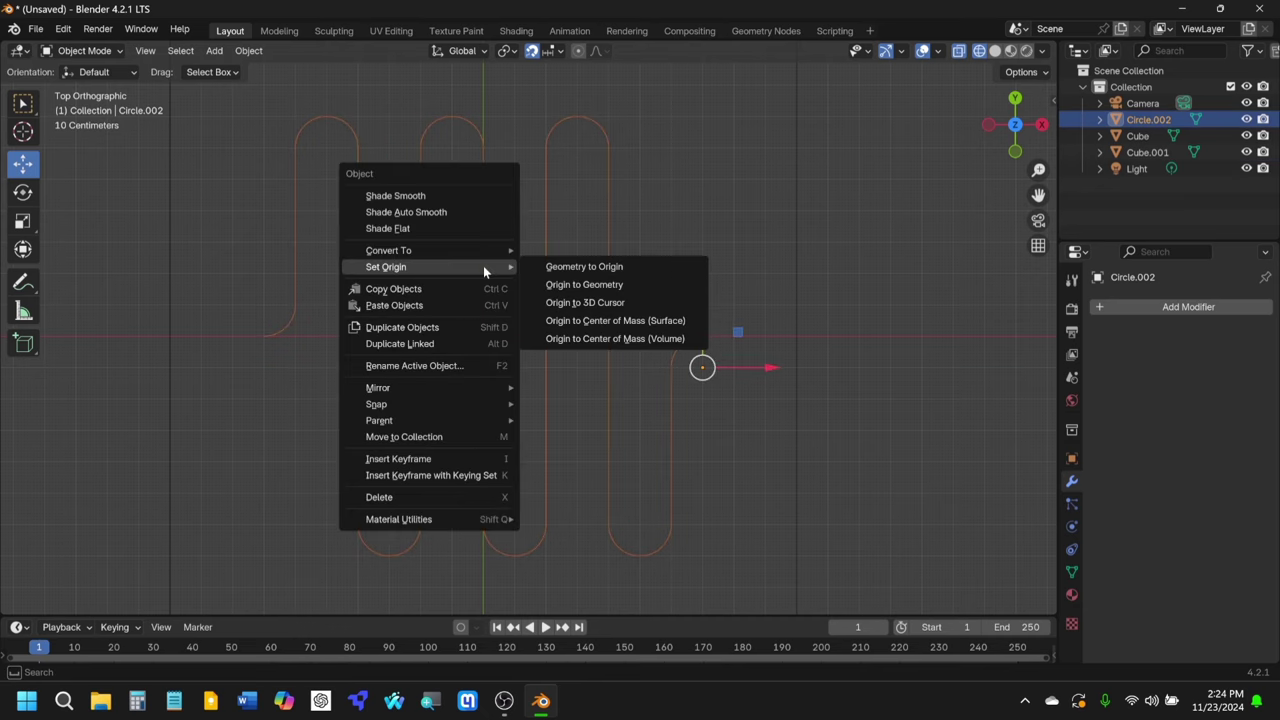
pyautogui.click(632, 283)
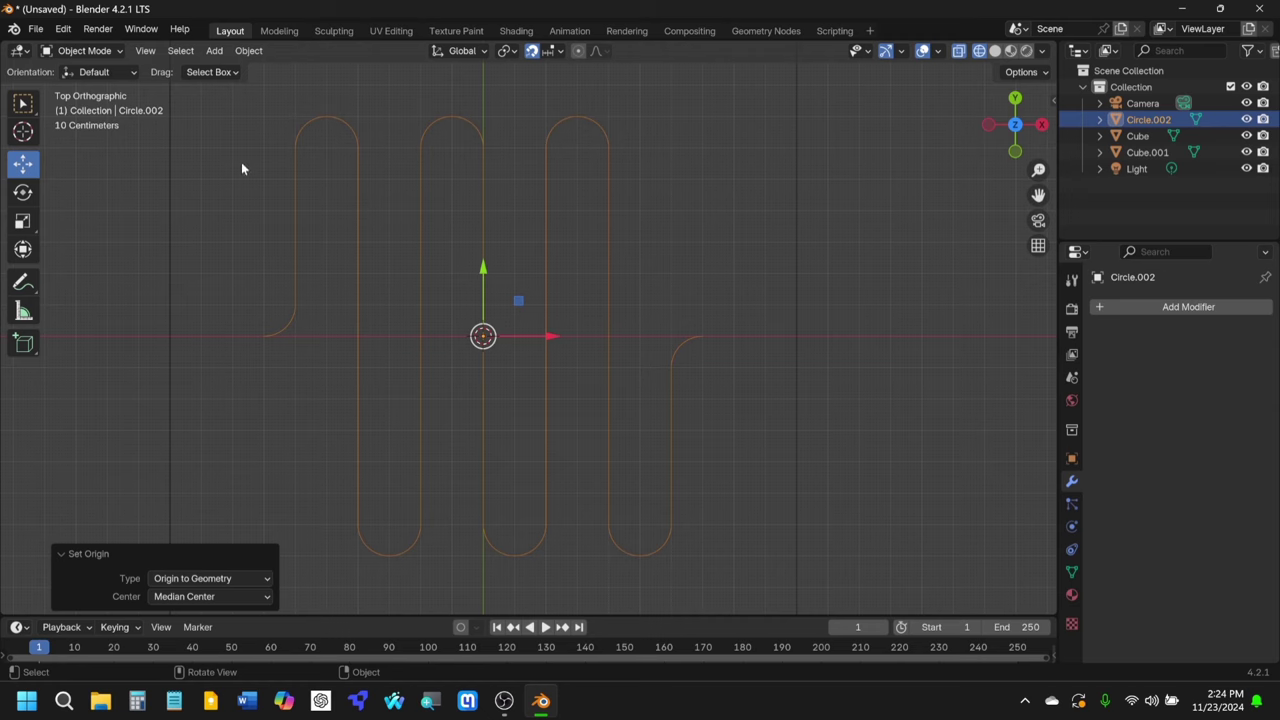
# Step: Enter Edit Mode on the joined serpentine and merge by distance the overlapping vertices at the left arc's upper end
pyautogui.click(82, 50)
pyautogui.click(88, 84)
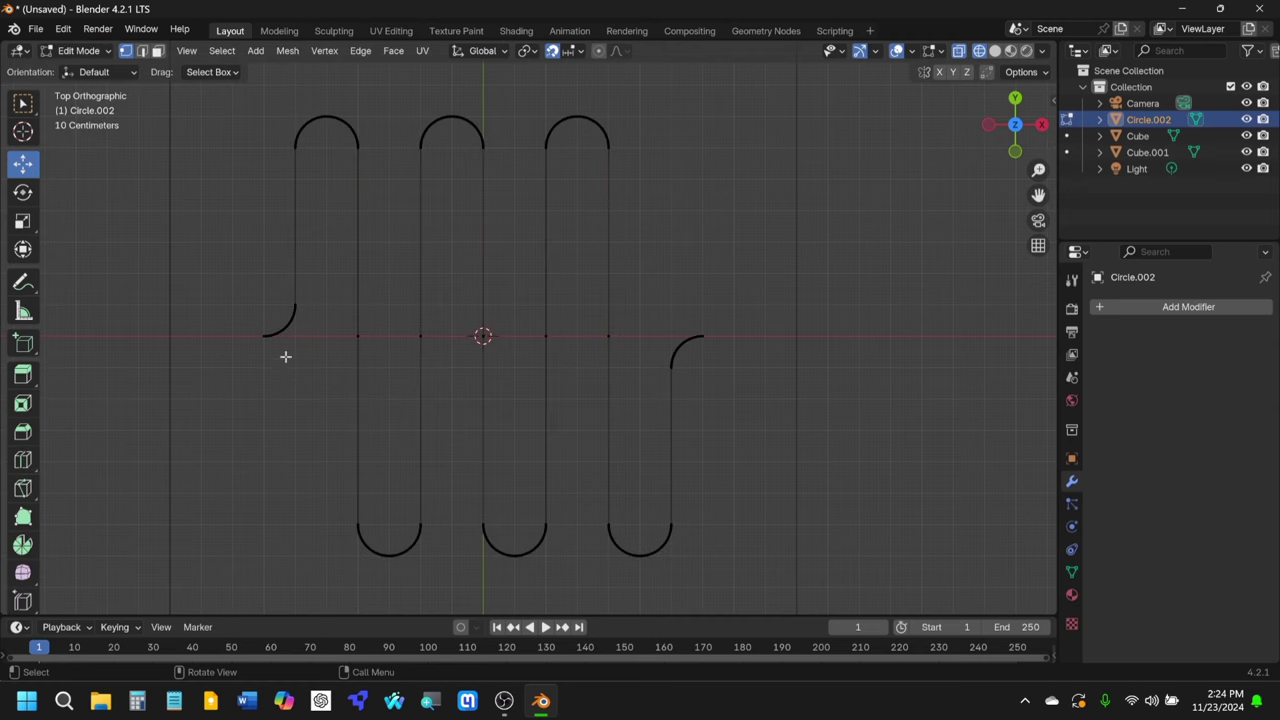
pyautogui.scroll(3, 285, 357)
pyautogui.keyDown('shift'); pyautogui.moveTo(414, 333); pyautogui.dragTo(772, 326, button='middle'); pyautogui.keyUp('shift')
pyautogui.scroll(7, 469, 289)
pyautogui.keyDown('shift'); pyautogui.moveTo(507, 236); pyautogui.dragTo(559, 299, button='middle'); pyautogui.keyUp('shift')
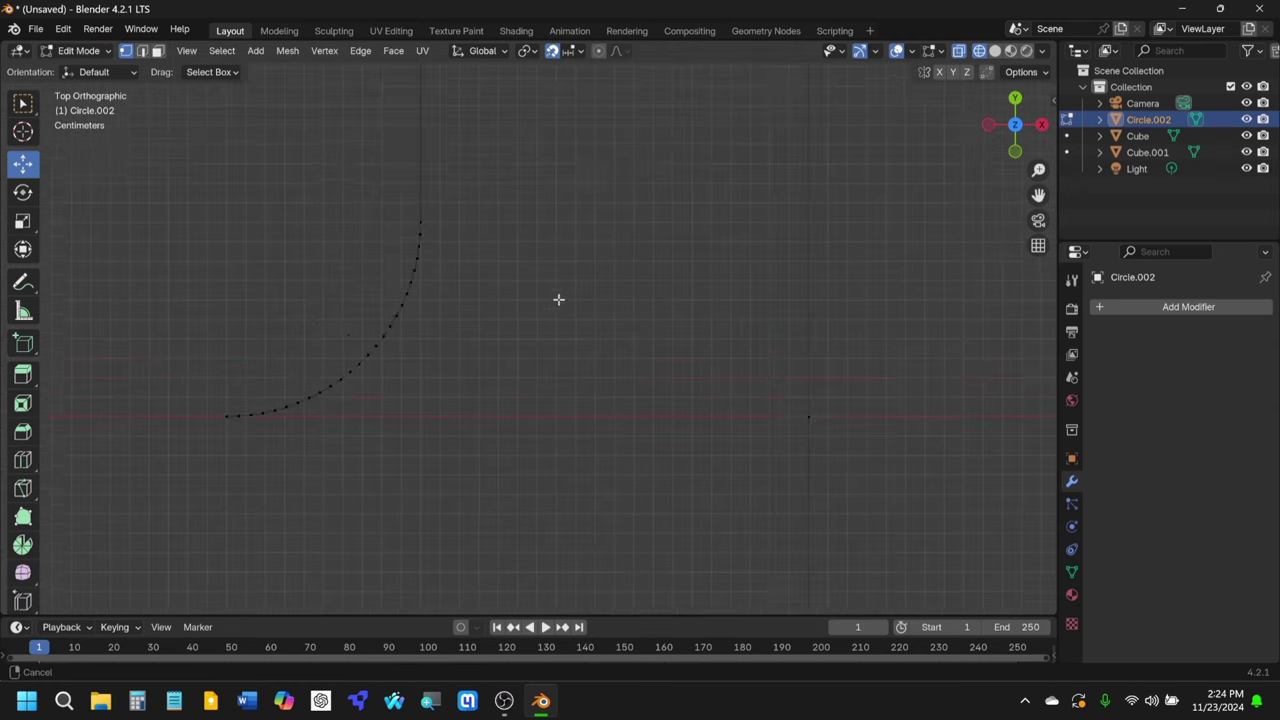
pyautogui.scroll(2, 470, 240)
pyautogui.moveTo(369, 168); pyautogui.dragTo(424, 218)
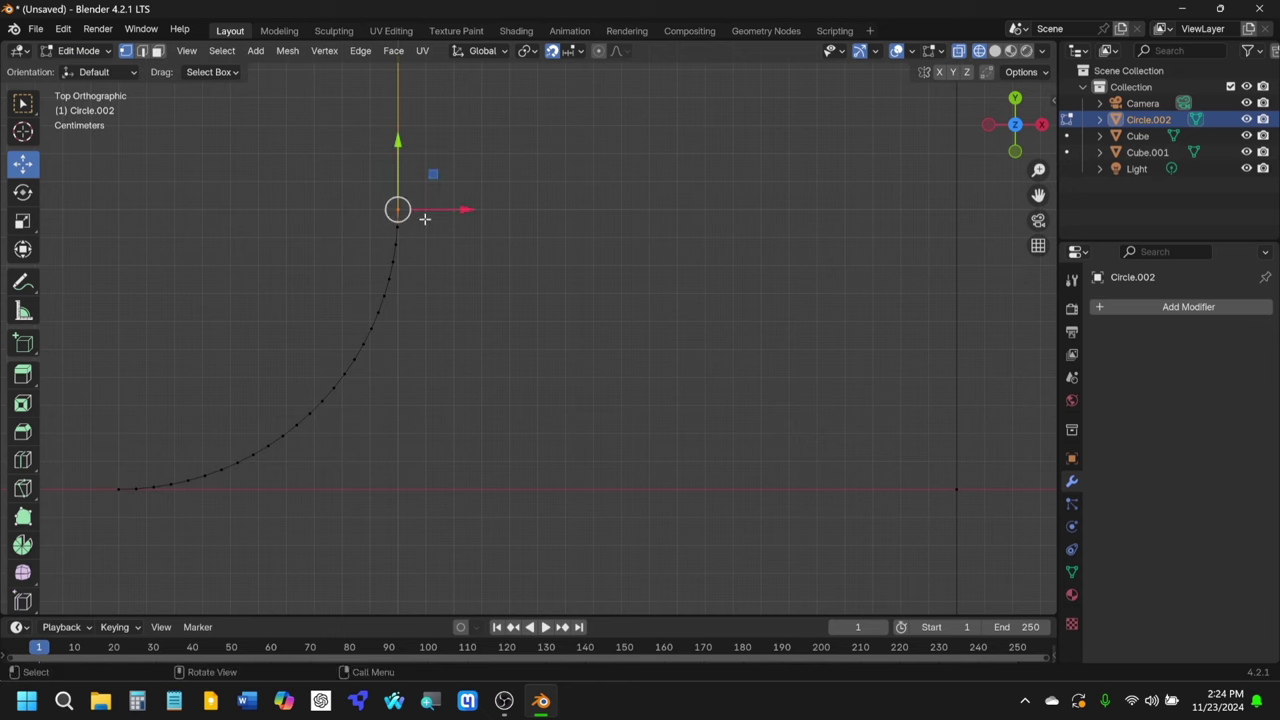
pyautogui.click(290, 51)
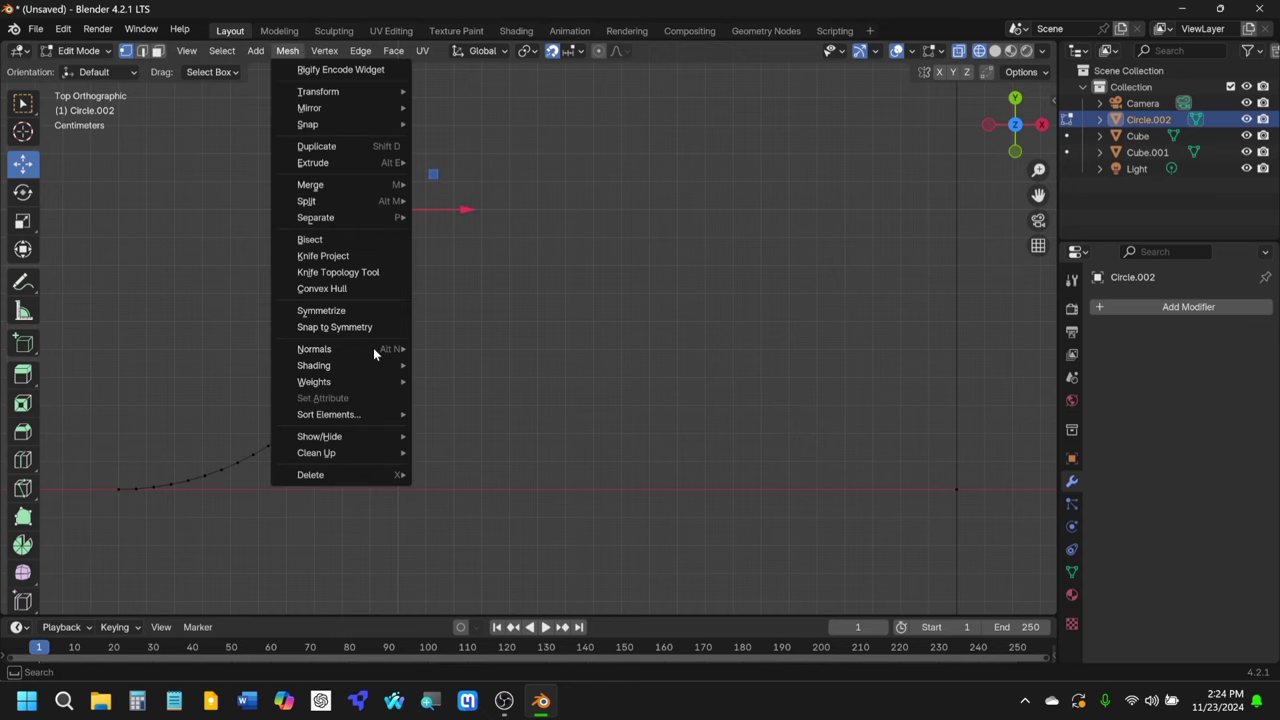
pyautogui.moveTo(379, 456)
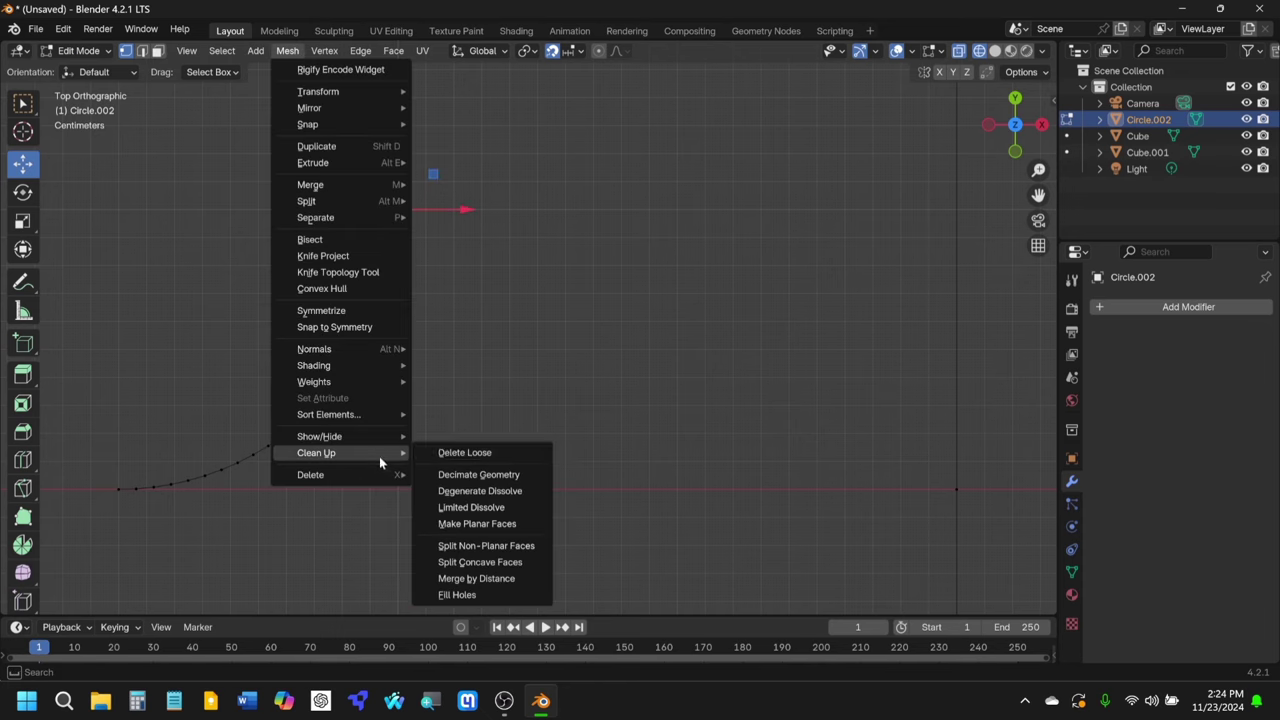
pyautogui.click(484, 579)
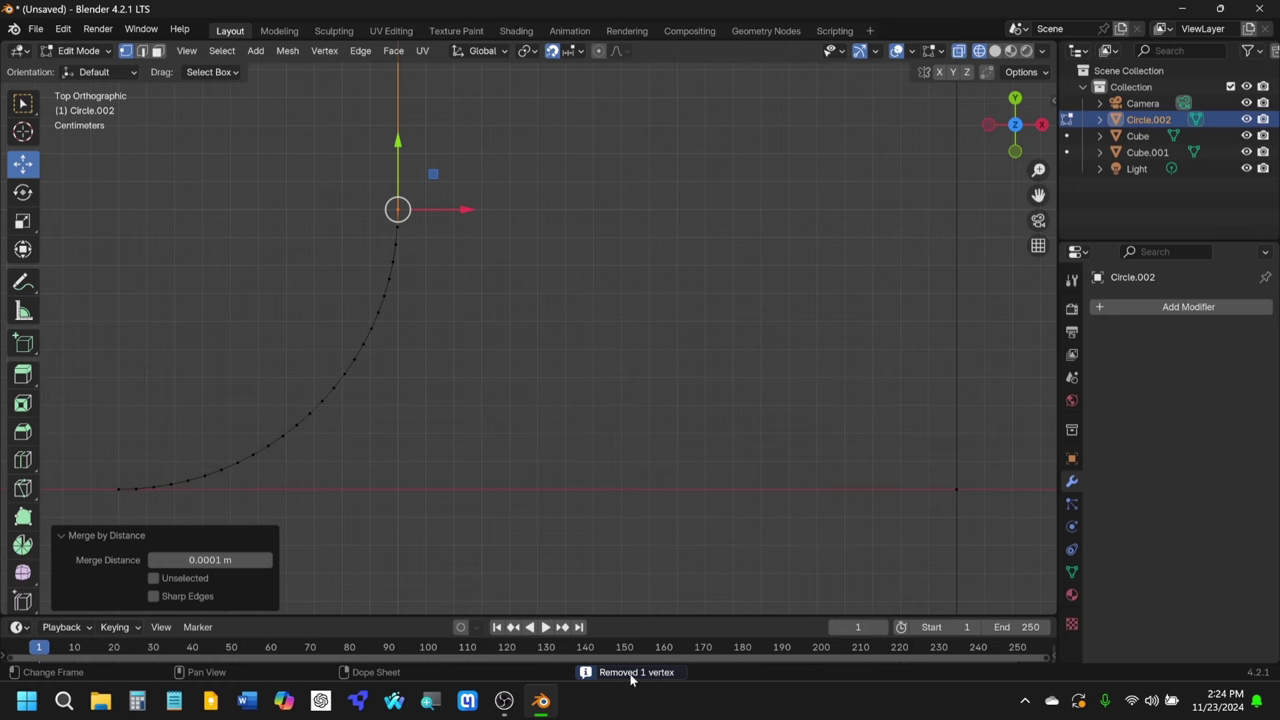
# Step: Merge by distance the overlapping vertices where the right arc's lower end meets the serpentine's right line
pyautogui.scroll(-8, 414, 186)
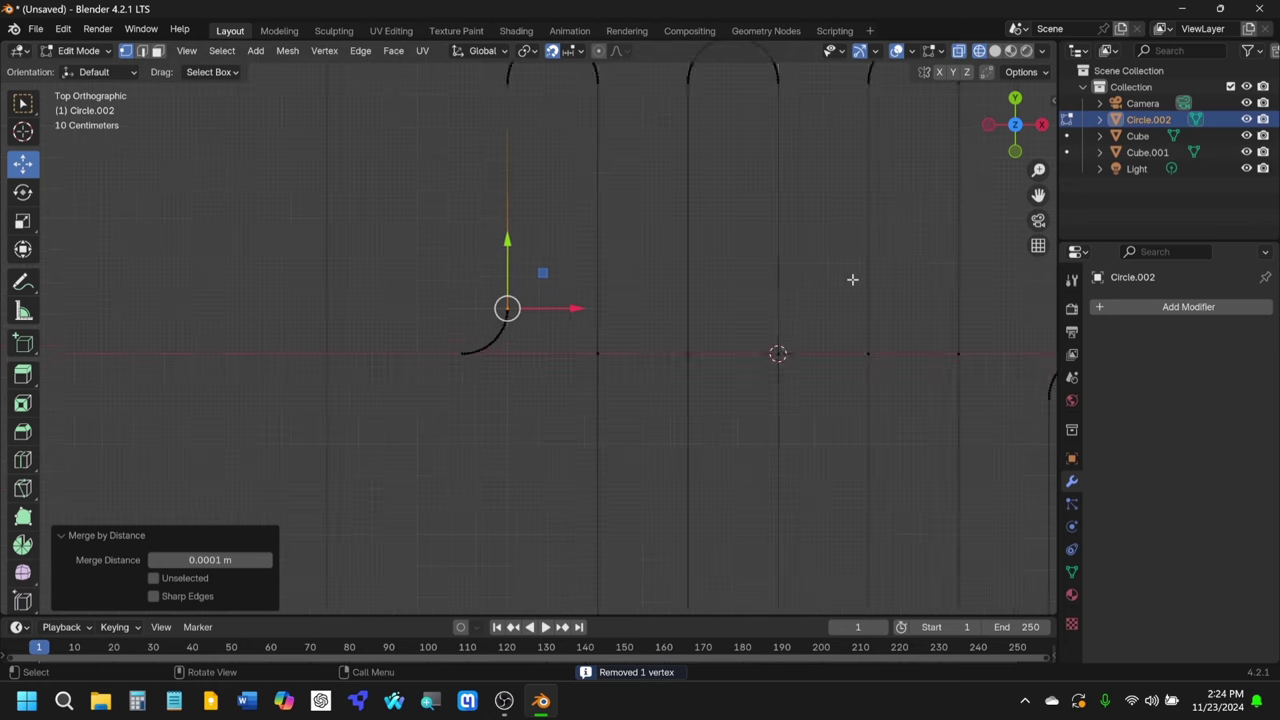
pyautogui.scroll(-2, 853, 280)
pyautogui.keyDown('shift'); pyautogui.moveTo(840, 279); pyautogui.dragTo(420, 229, button='middle'); pyautogui.keyUp('shift')
pyautogui.scroll(7, 421, 240)
pyautogui.keyDown('shift'); pyautogui.moveTo(360, 338); pyautogui.dragTo(543, 291, button='middle'); pyautogui.keyUp('shift')
pyautogui.scroll(7, 530, 282)
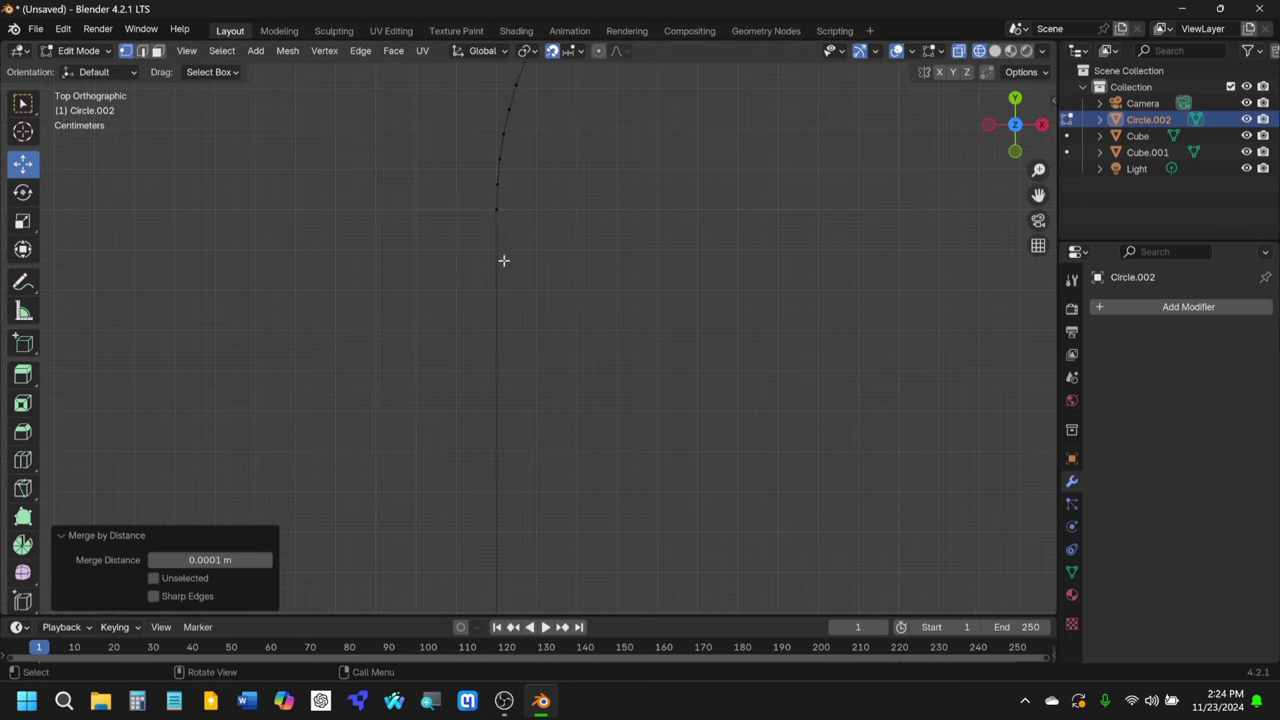
pyautogui.scroll(1, 509, 277)
pyautogui.moveTo(460, 190); pyautogui.dragTo(512, 224)
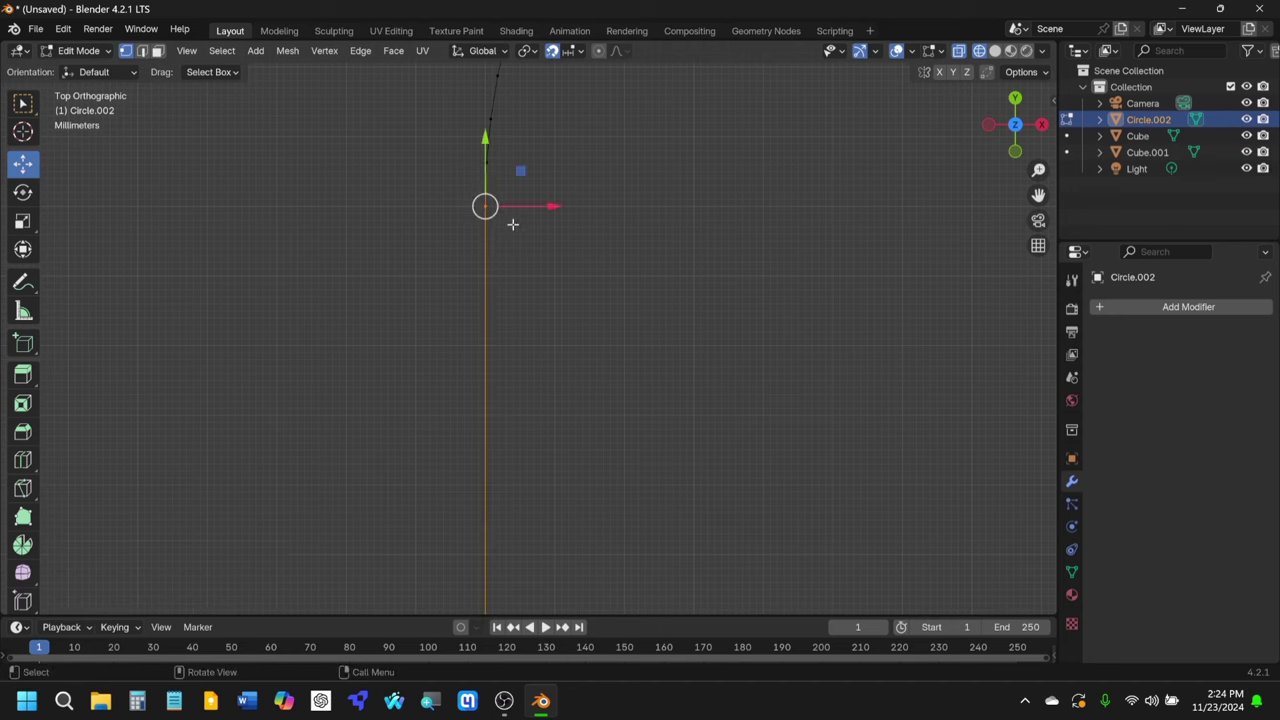
pyautogui.click(287, 51)
pyautogui.moveTo(404, 461)
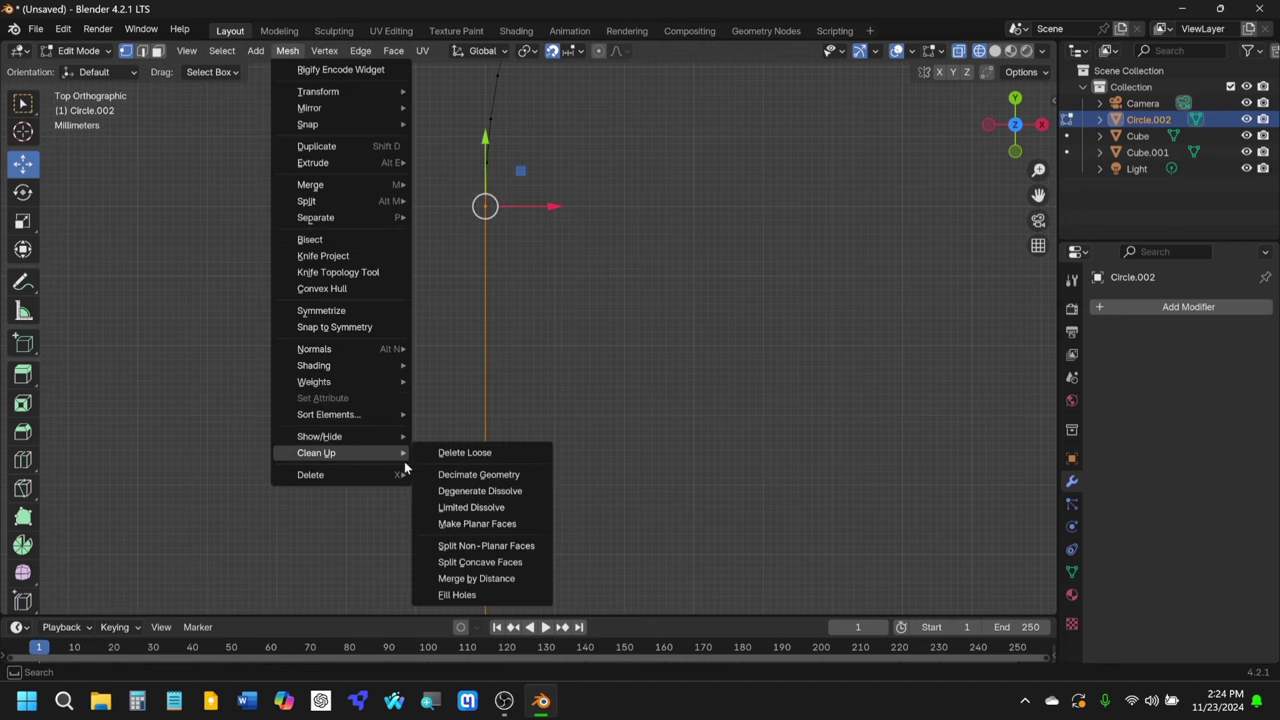
pyautogui.click(484, 579)
# Step: Clear the vertex selection and return to Object Mode
pyautogui.scroll(-5, 478, 372)
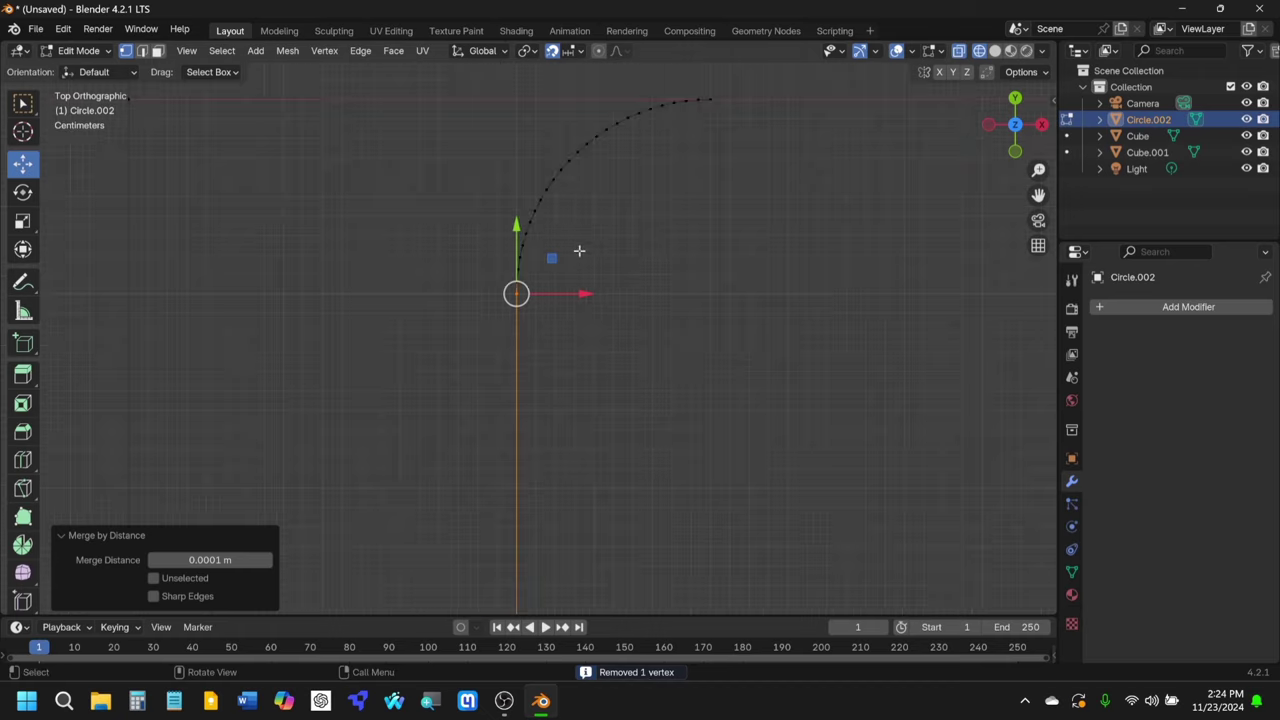
pyautogui.scroll(-5, 478, 372)
pyautogui.scroll(1, 517, 357)
pyautogui.keyDown('shift'); pyautogui.moveTo(491, 329); pyautogui.dragTo(612, 343, button='middle'); pyautogui.keyUp('shift')
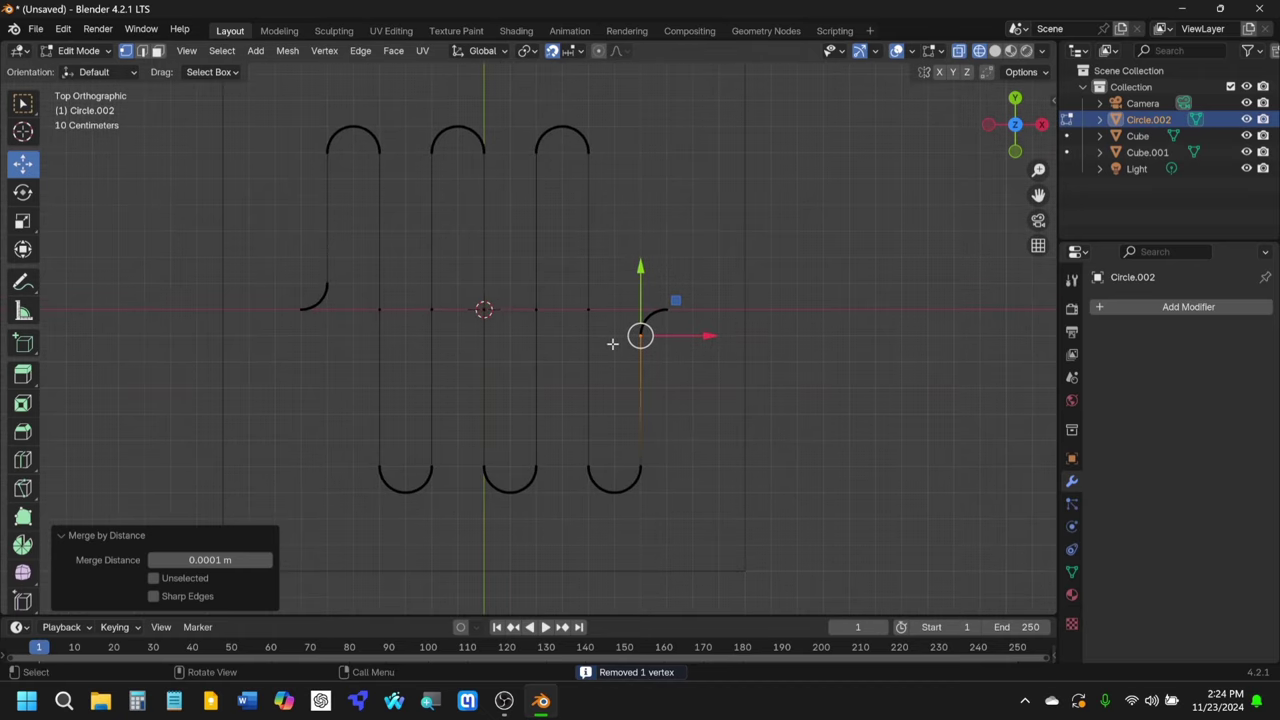
pyautogui.click(632, 247)
pyautogui.click(80, 50)
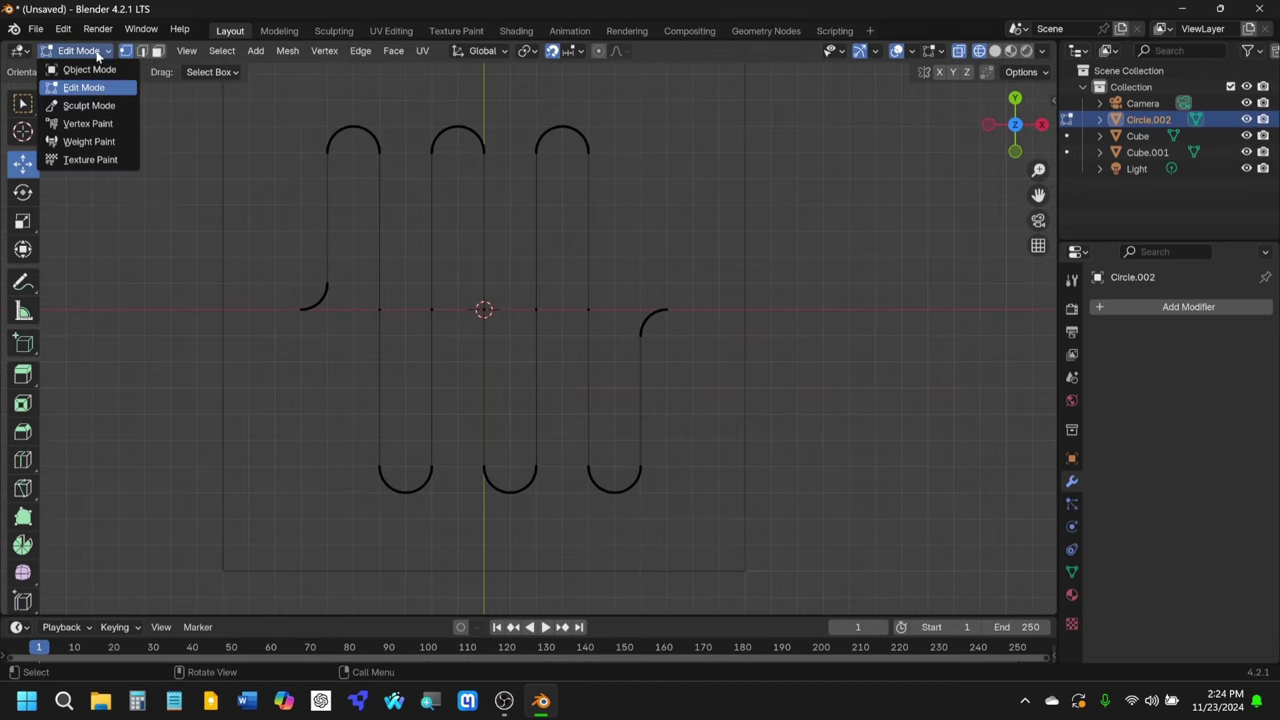
pyautogui.click(97, 66)
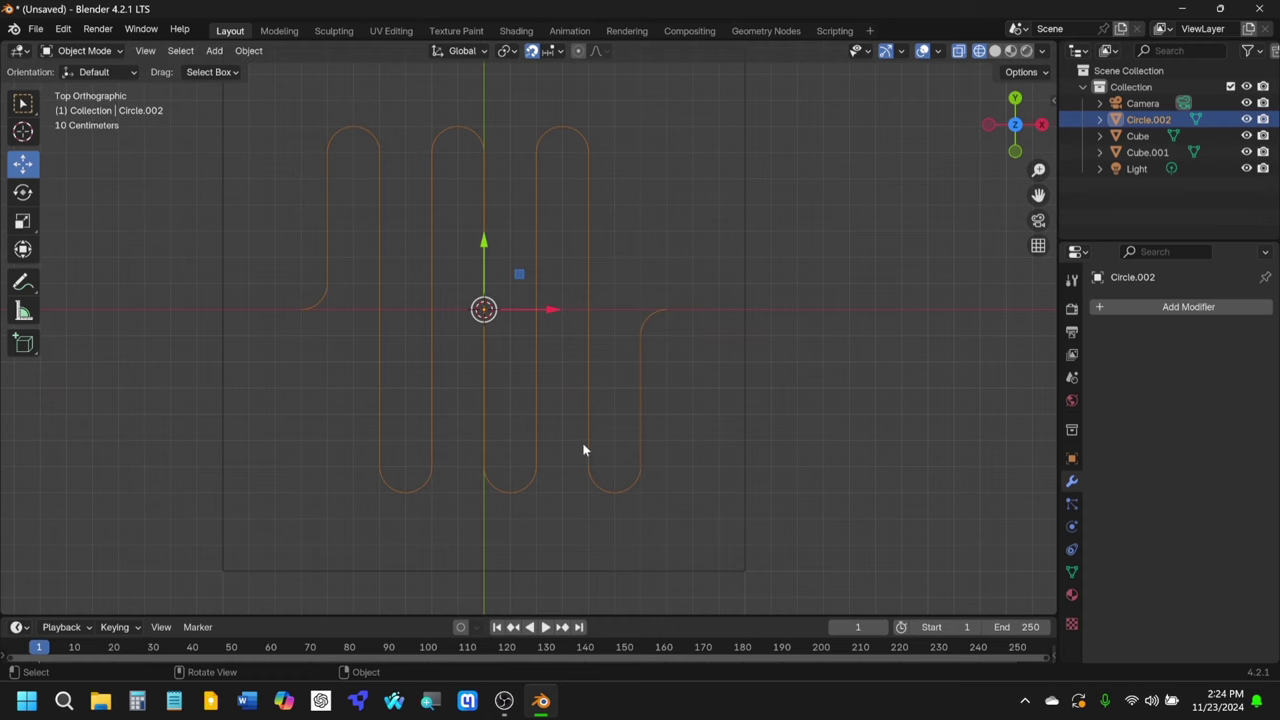
# Step: Convert the serpentine mesh outline to a curve object
pyautogui.scroll(-1, 454, 290)
pyautogui.scroll(2, 480, 275)
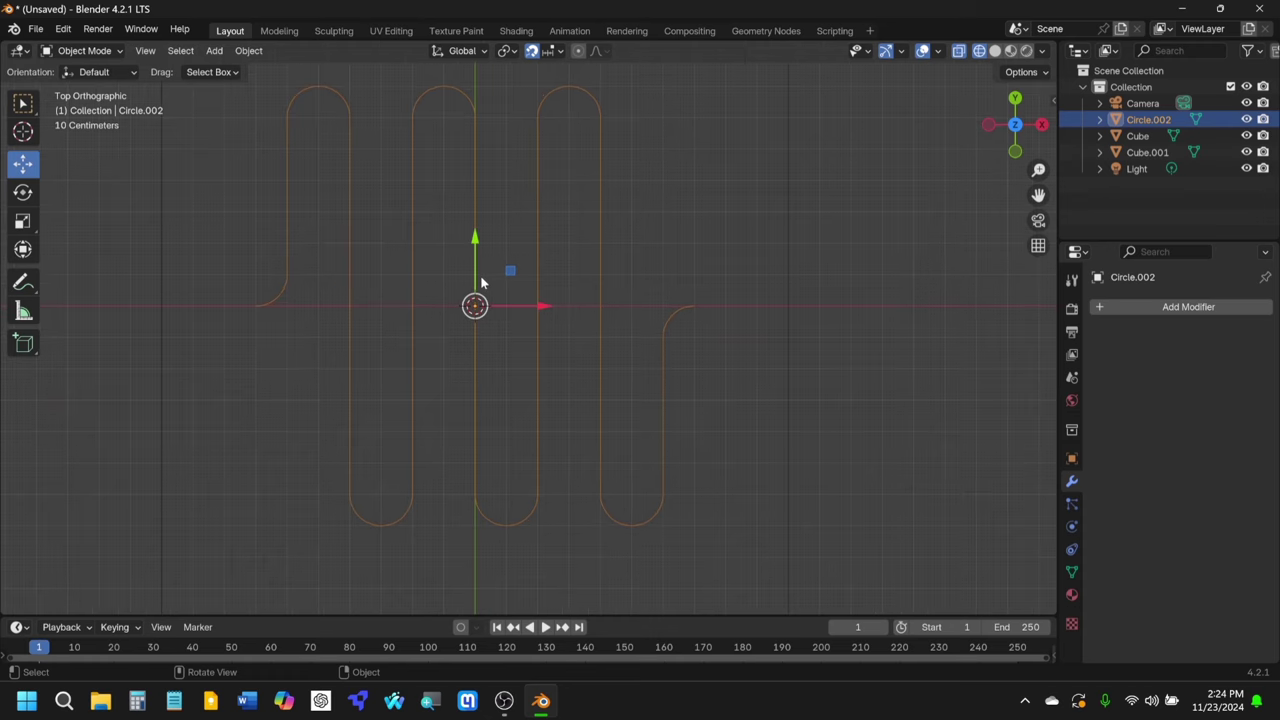
pyautogui.scroll(-2, 474, 318)
pyautogui.scroll(2, 474, 318)
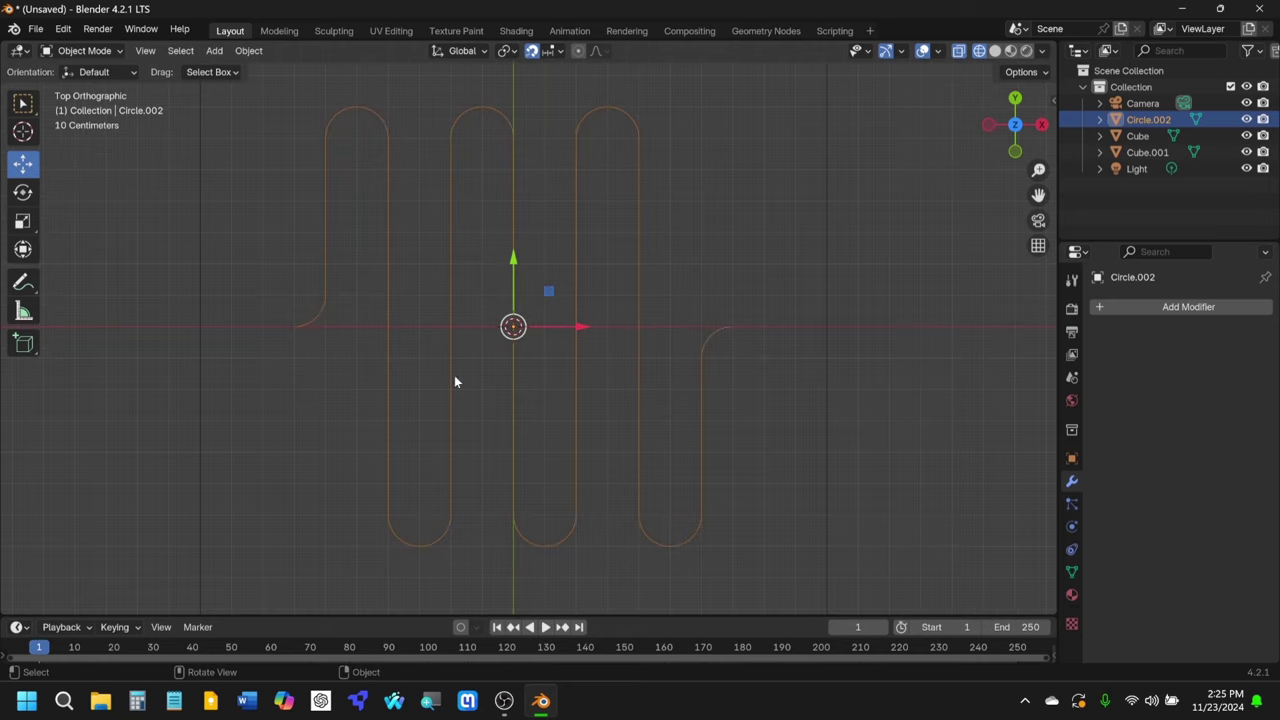
pyautogui.rightClick(511, 297)
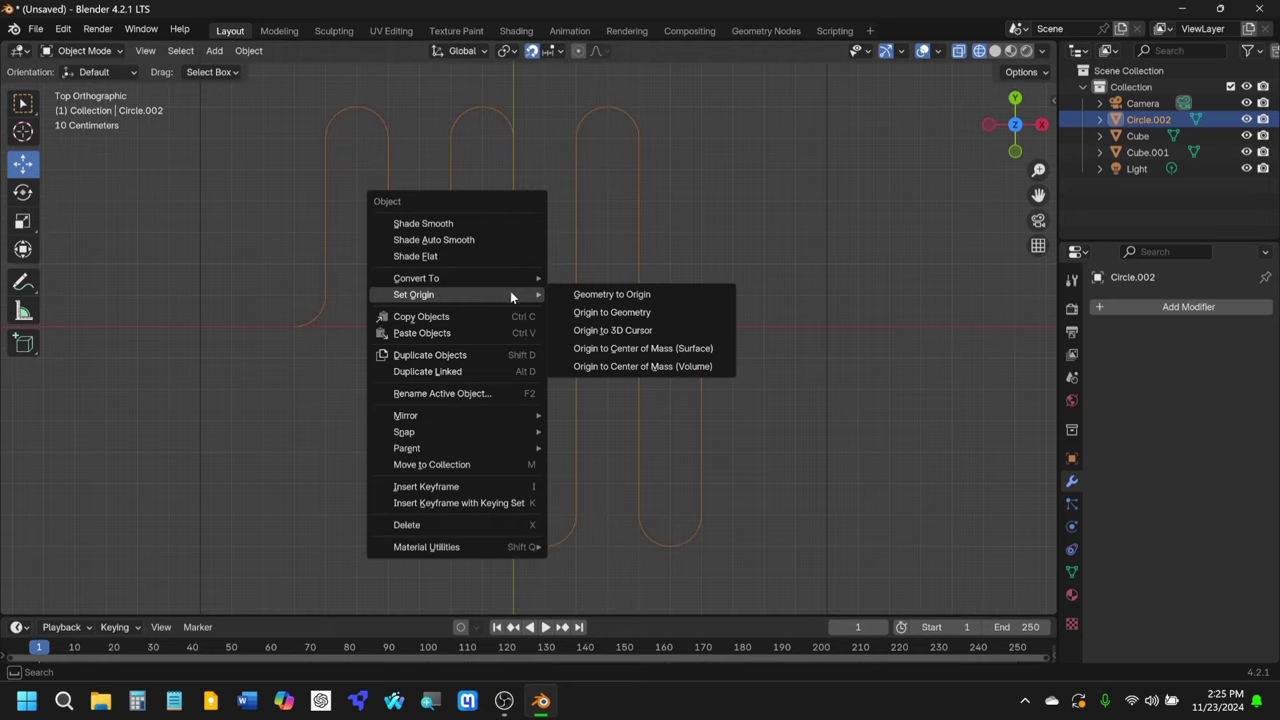
pyautogui.moveTo(508, 278)
pyautogui.click(606, 298)
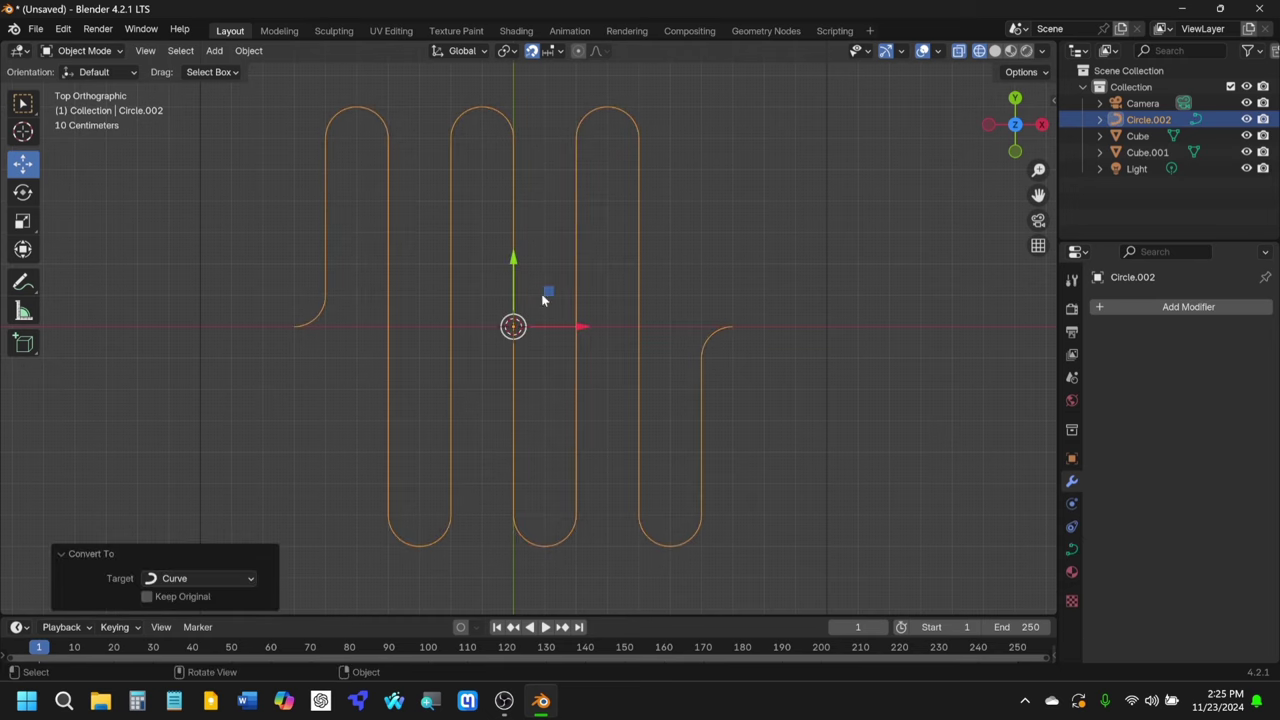
# Step: Repeat the conversion of the serpentine with Curve as the target type
pyautogui.rightClick(381, 193)
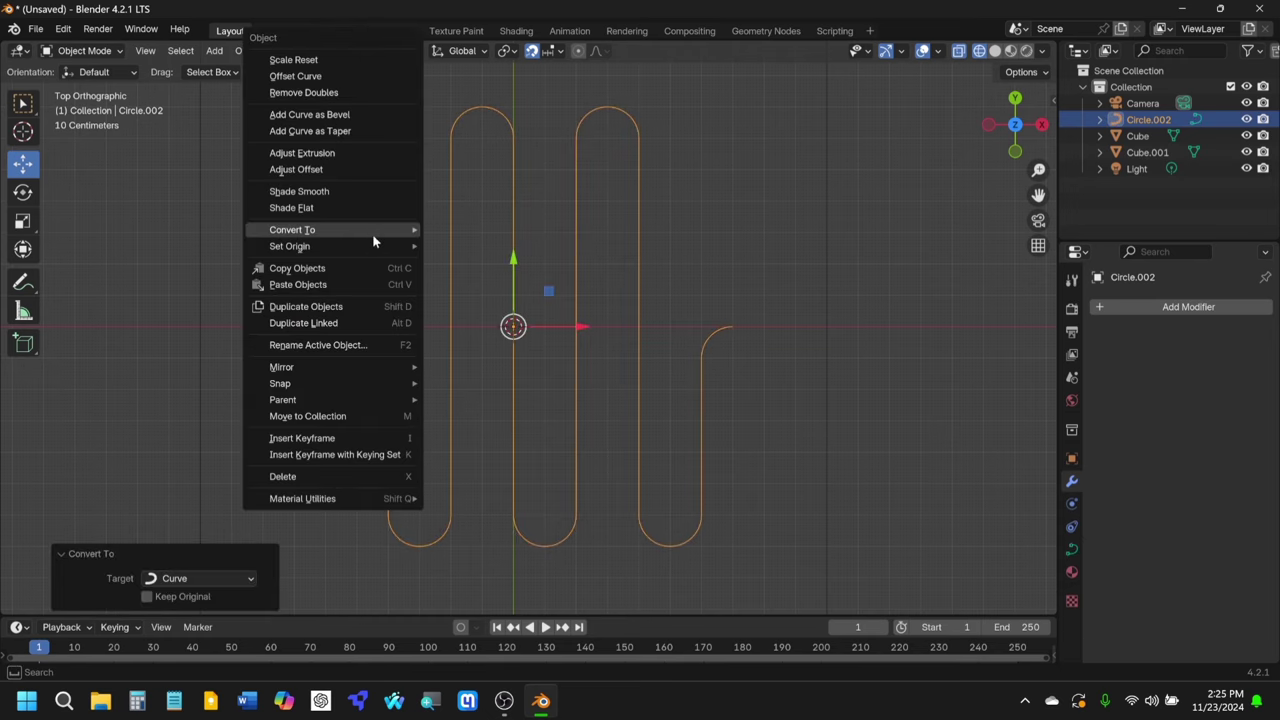
pyautogui.moveTo(371, 229)
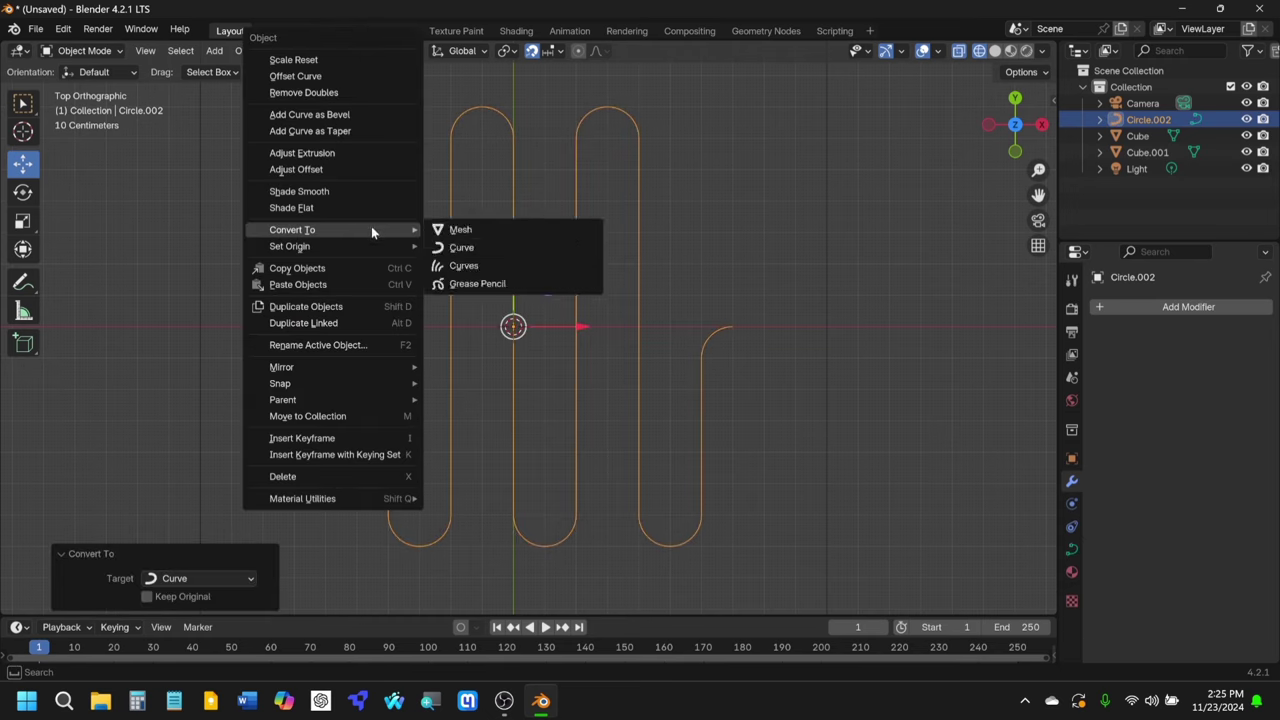
pyautogui.click(468, 252)
pyautogui.click(257, 53)
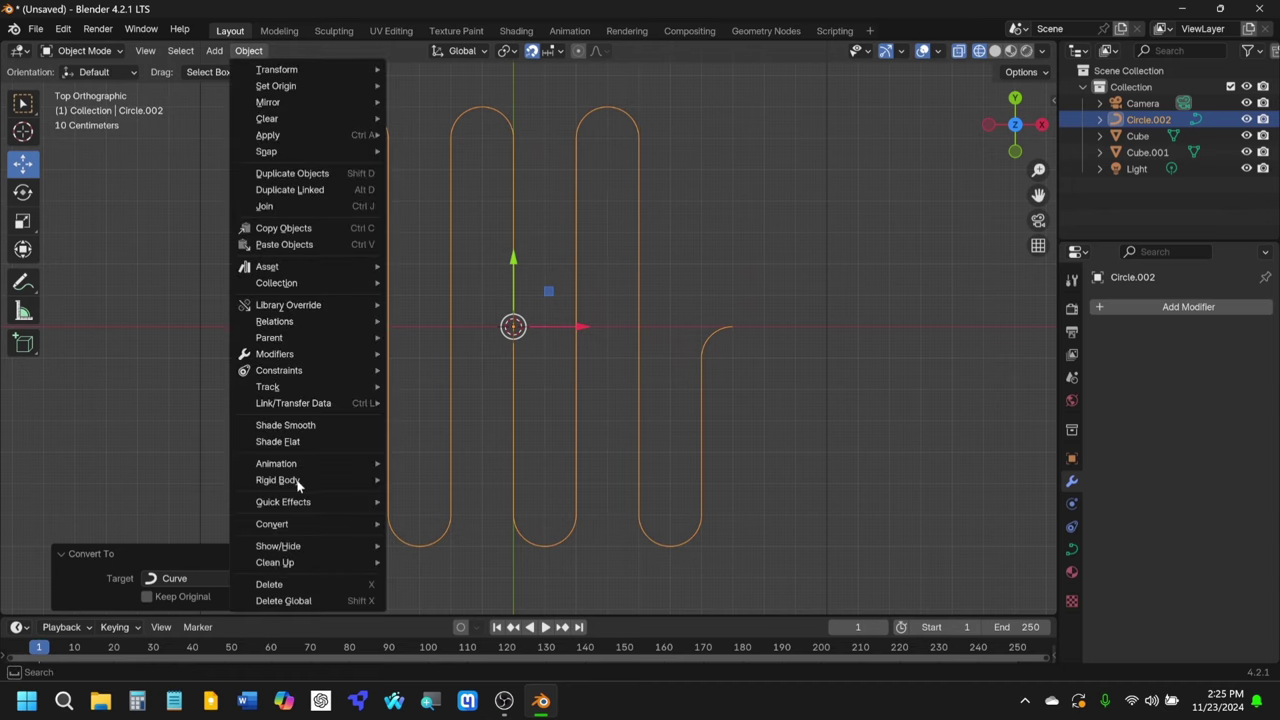
pyautogui.moveTo(300, 529)
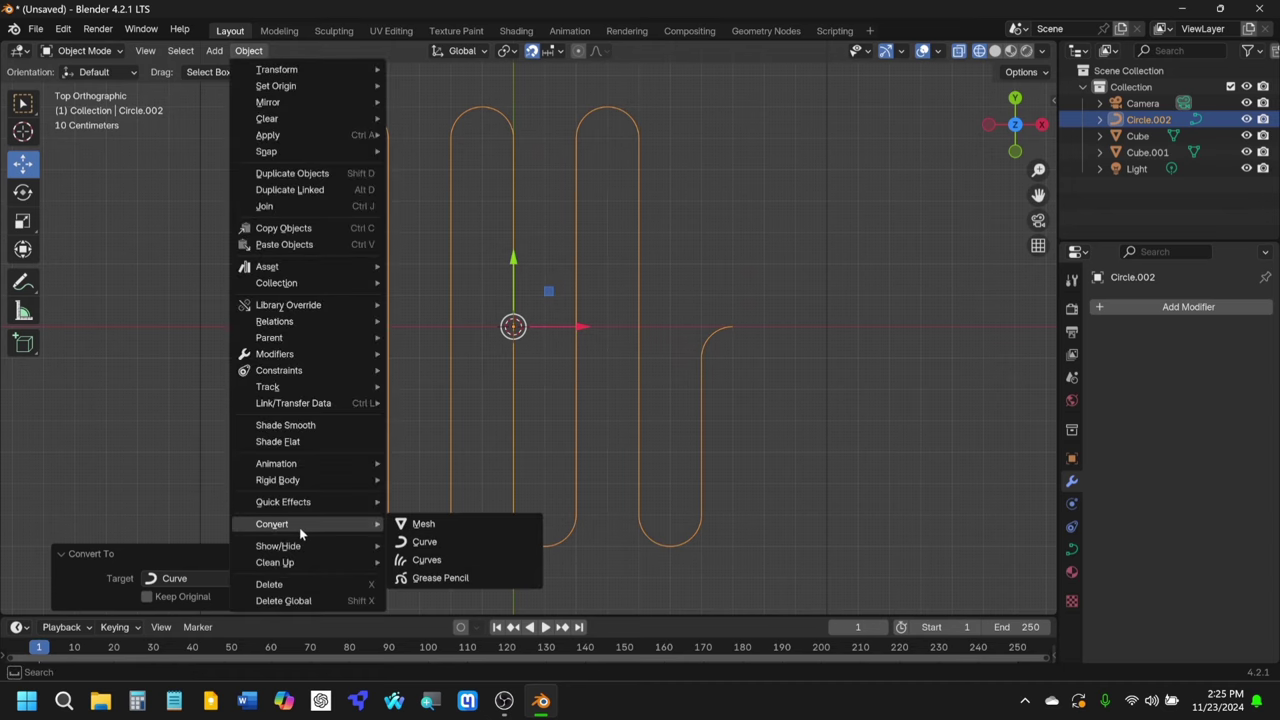
pyautogui.click(420, 541)
pyautogui.scroll(-3, 499, 396)
pyautogui.scroll(-2, 499, 390)
pyautogui.keyDown('shift'); pyautogui.moveTo(499, 390); pyautogui.dragTo(531, 365, button='middle'); pyautogui.keyUp('shift')
pyautogui.scroll(-3, 497, 360)
pyautogui.scroll(2, 453, 414)
pyautogui.scroll(3, 536, 265)
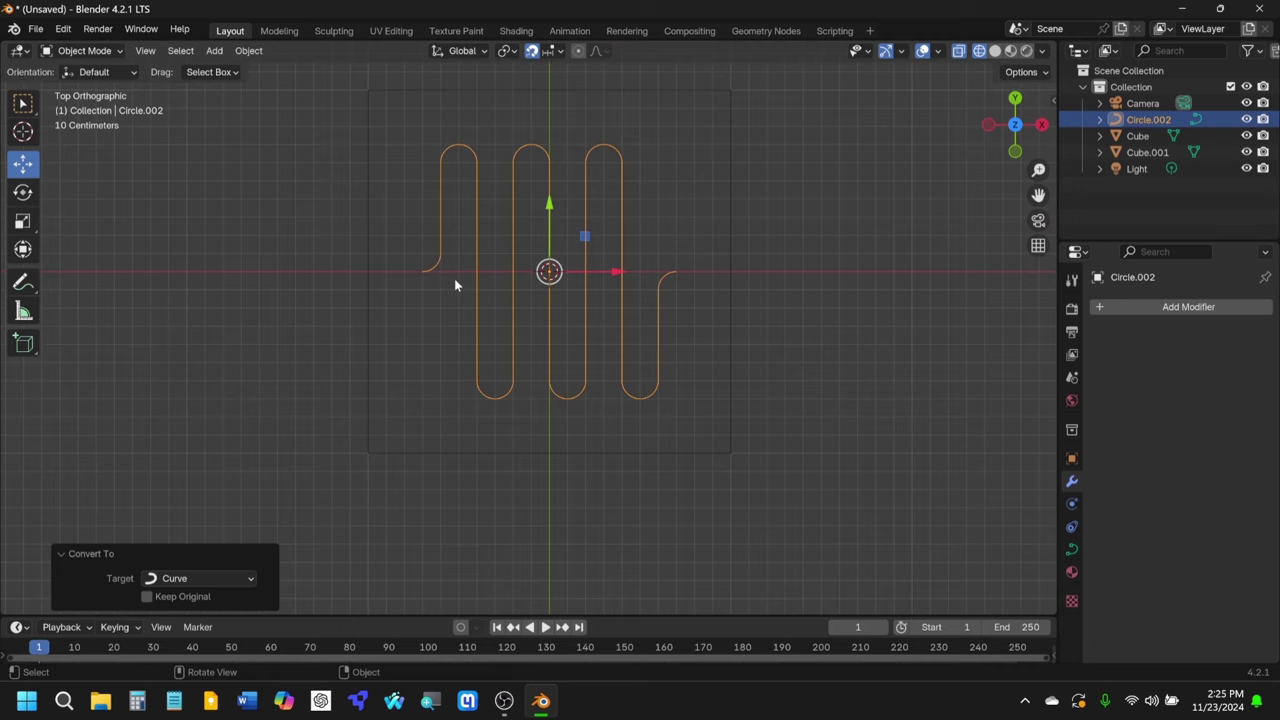
pyautogui.scroll(2, 538, 280)
pyautogui.keyDown('shift'); pyautogui.moveTo(538, 280); pyautogui.dragTo(560, 363, button='middle'); pyautogui.keyUp('shift')
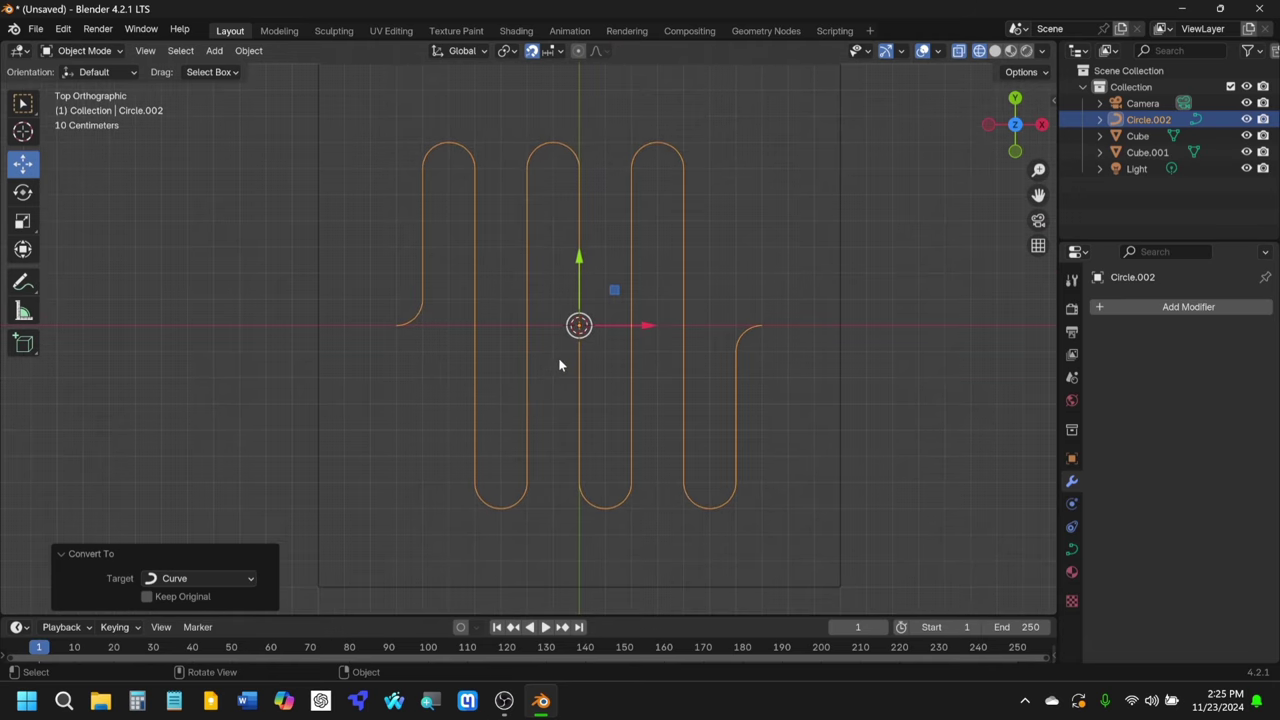
pyautogui.click(471, 248)
pyautogui.scroll(2, 471, 248)
pyautogui.click(427, 279)
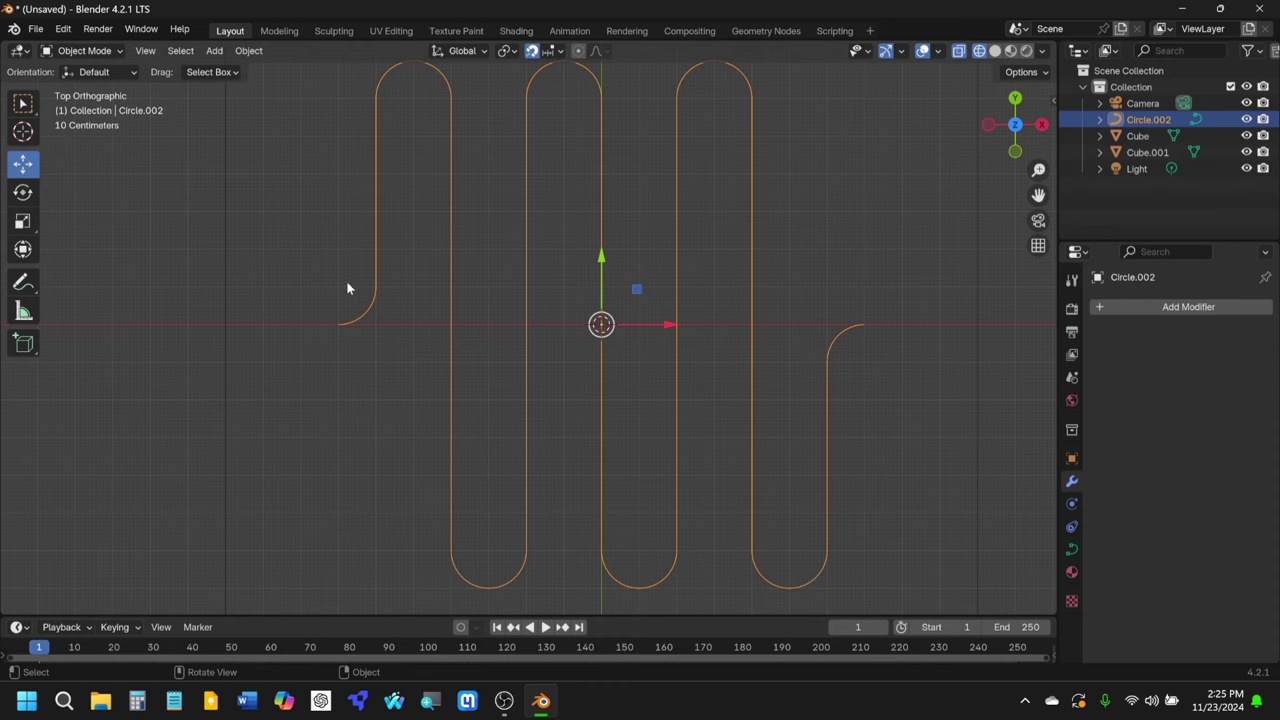
# Step: In Edit Mode, extrude the serpentine curve's left endpoint 0.4 m outward along negative X
pyautogui.keyDown('shift'); pyautogui.moveTo(305, 225); pyautogui.dragTo(395, 266, button='middle'); pyautogui.keyUp('shift')
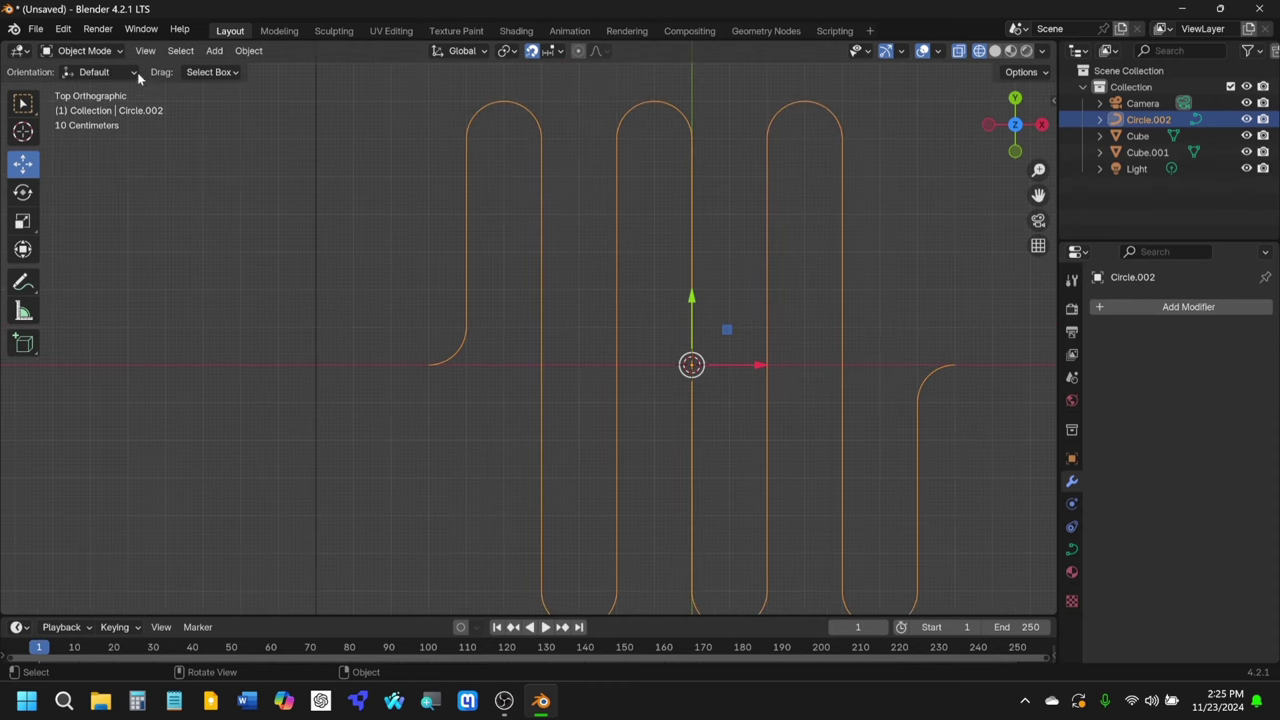
pyautogui.click(88, 50)
pyautogui.click(86, 68)
pyautogui.scroll(6, 351, 406)
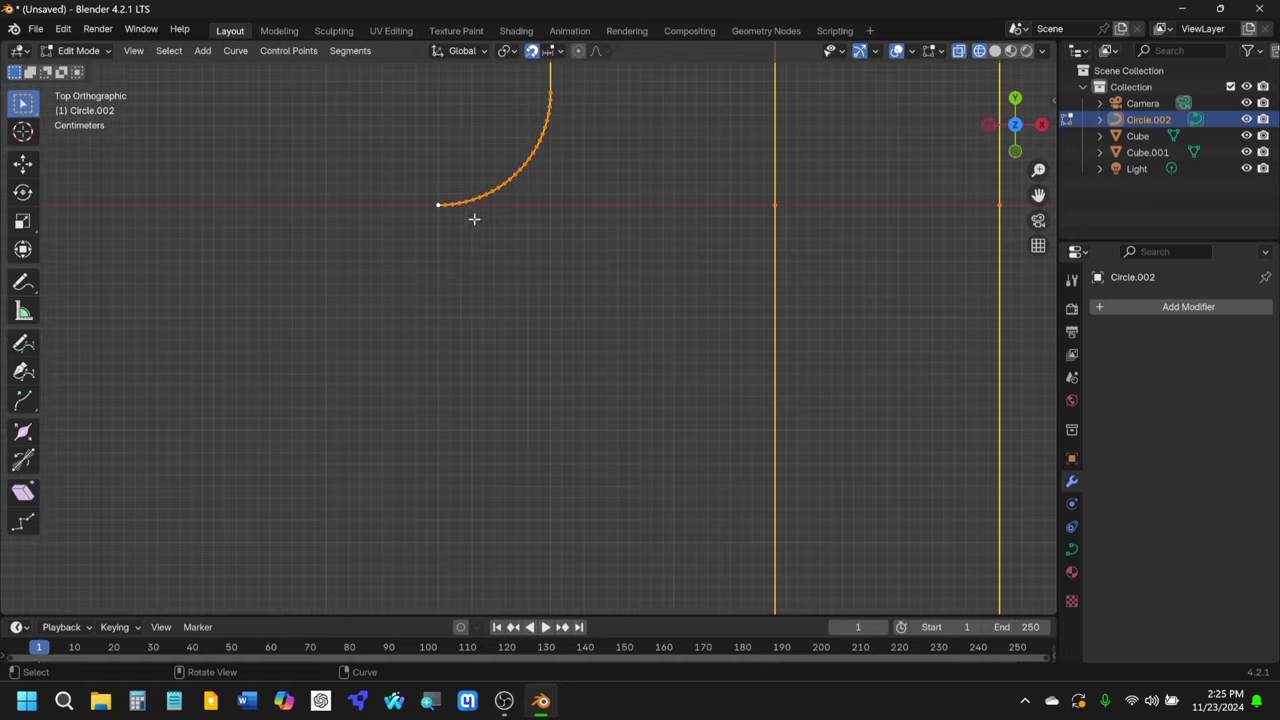
pyautogui.scroll(3, 470, 218)
pyautogui.keyDown('shift'); pyautogui.moveTo(438, 206); pyautogui.dragTo(836, 446, button='middle'); pyautogui.keyUp('shift')
pyautogui.moveTo(736, 324); pyautogui.dragTo(774, 381)
pyautogui.click(23, 163)
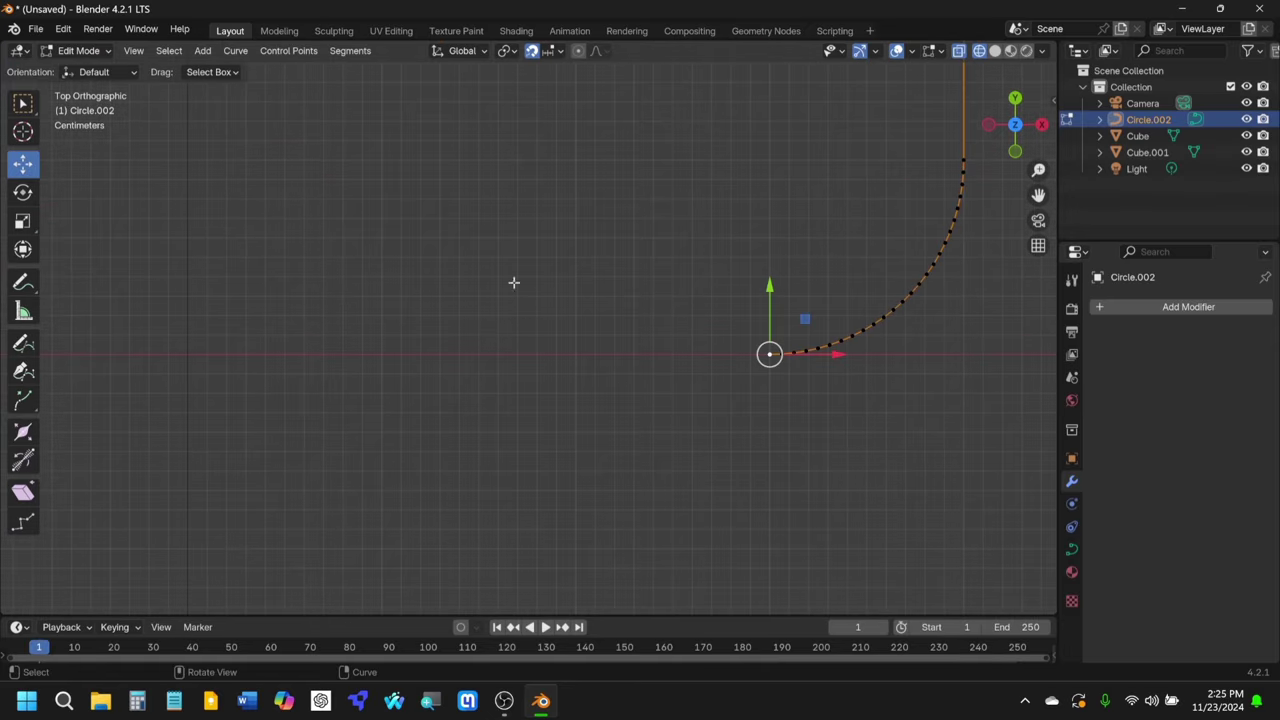
pyautogui.scroll(-2, 615, 331)
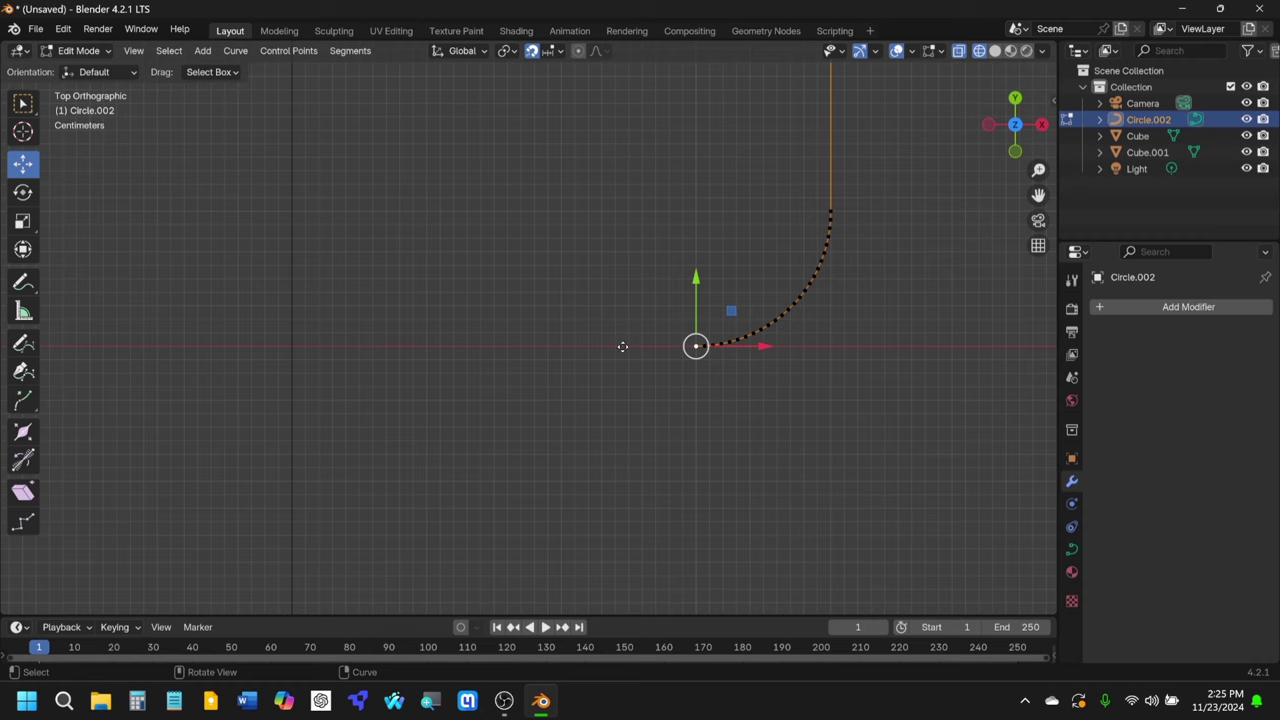
pyautogui.press('e')
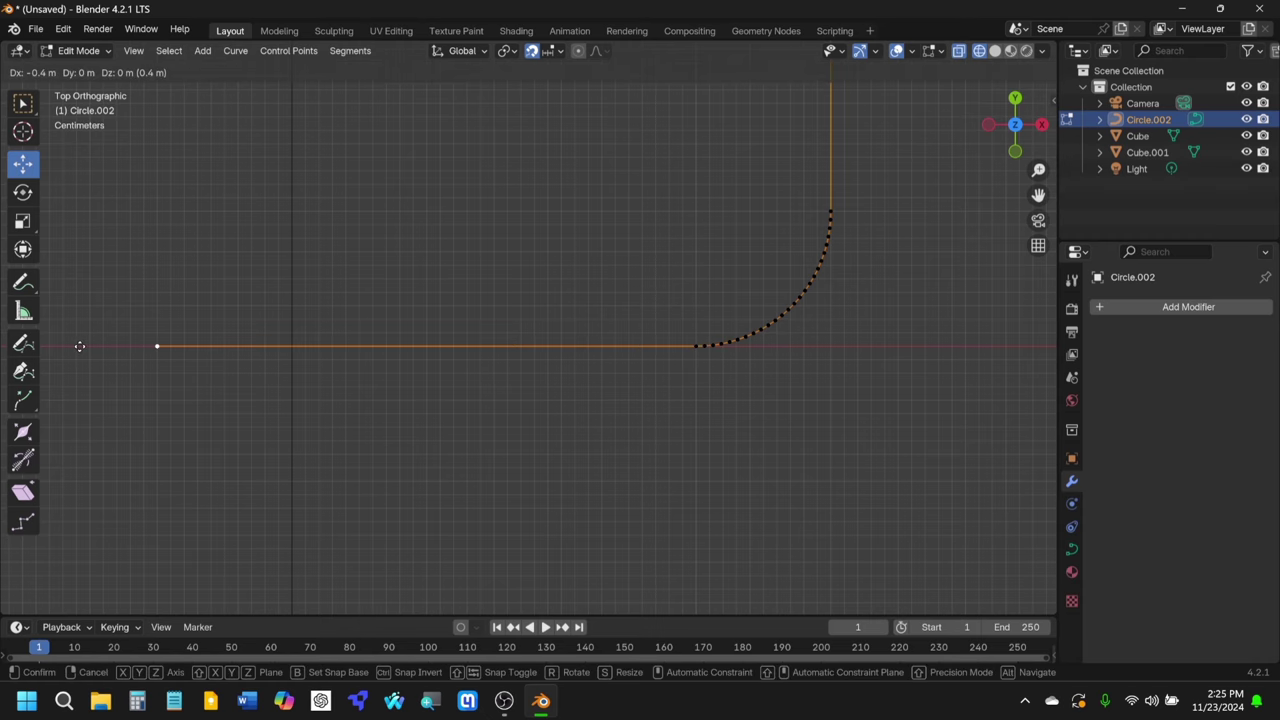
pyautogui.click(80, 346)
# Step: Extrude the serpentine curve's right endpoint 0.4 m outward along positive X
pyautogui.scroll(-5, 430, 326)
pyautogui.keyDown('shift'); pyautogui.moveTo(930, 311); pyautogui.dragTo(399, 294, button='middle'); pyautogui.keyUp('shift')
pyautogui.keyDown('shift'); pyautogui.moveTo(871, 303); pyautogui.dragTo(738, 352, button='middle'); pyautogui.keyUp('shift')
pyautogui.scroll(4, 385, 278)
pyautogui.scroll(2, 738, 352)
pyautogui.moveTo(394, 212); pyautogui.dragTo(433, 270)
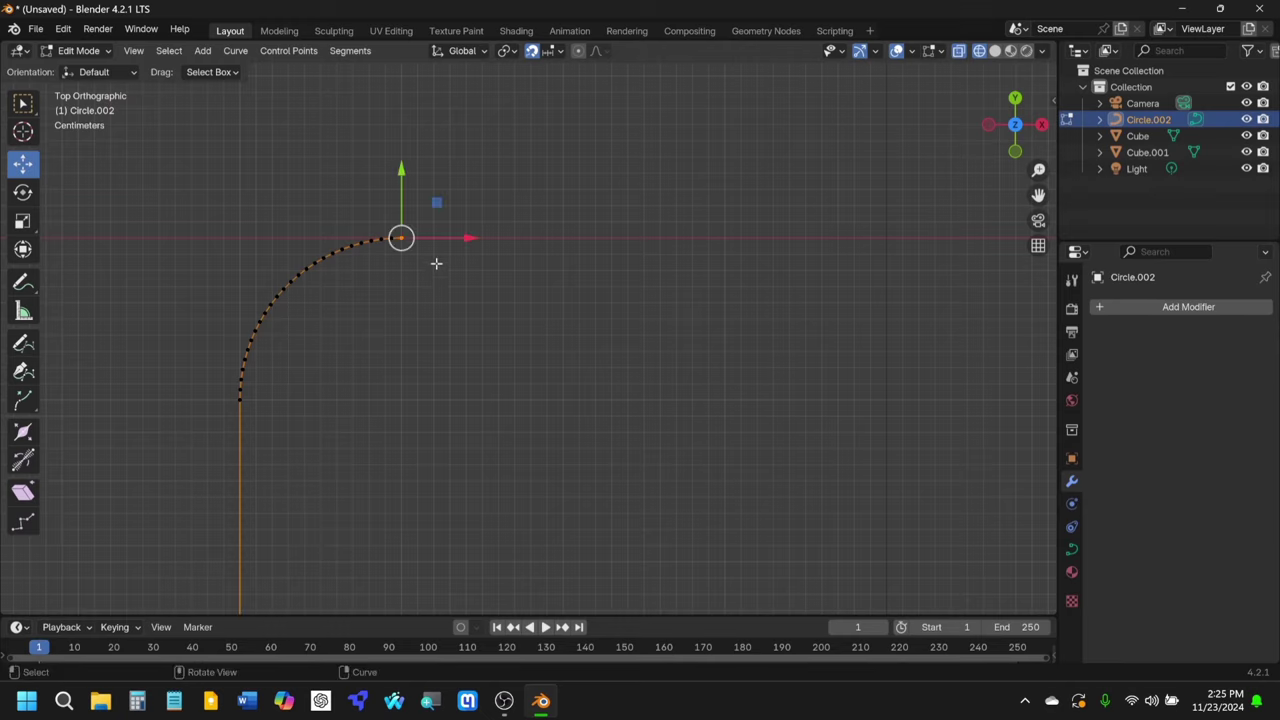
pyautogui.scroll(-3, 438, 265)
pyautogui.keyDown('shift'); pyautogui.moveTo(616, 281); pyautogui.dragTo(484, 295, button='middle'); pyautogui.keyUp('shift')
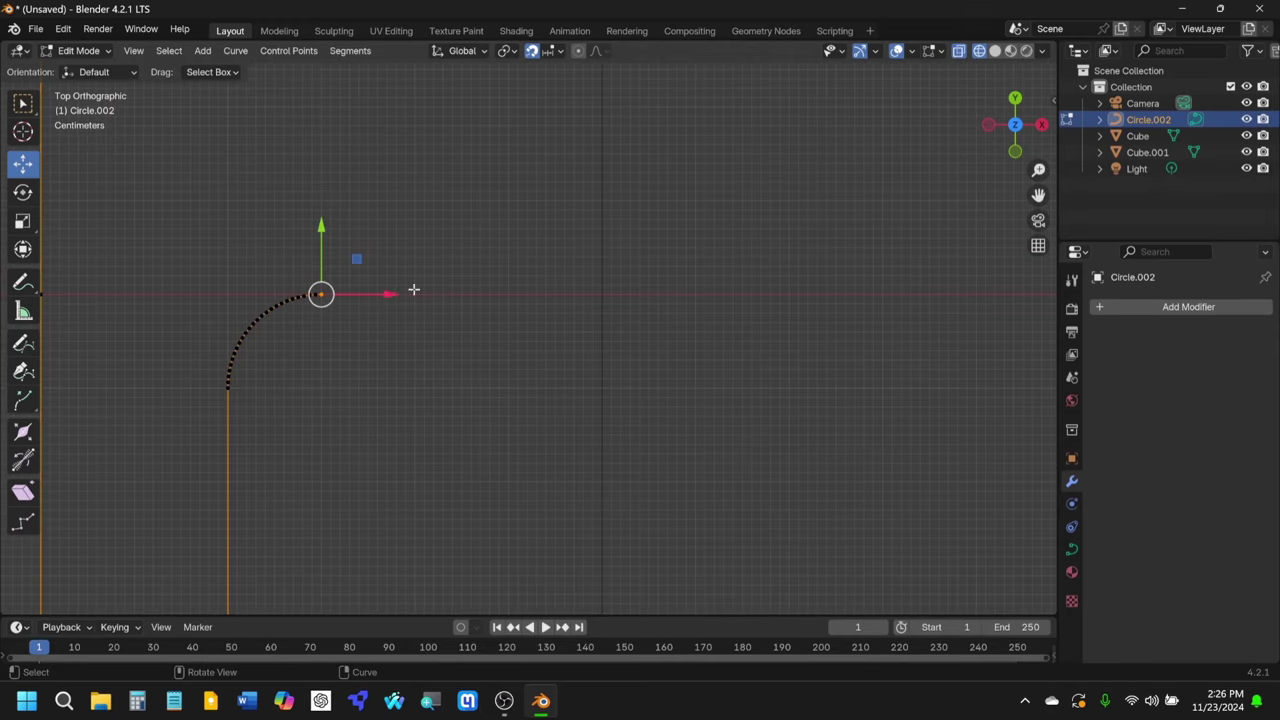
pyautogui.press('e')
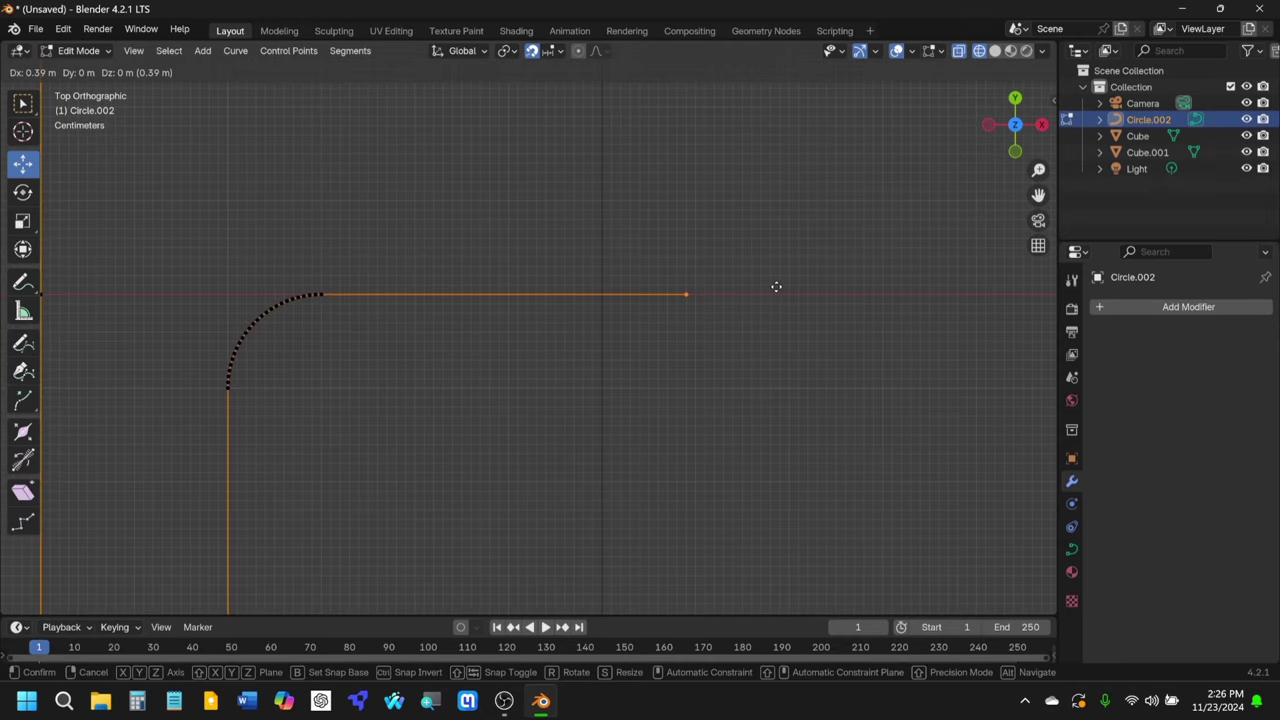
pyautogui.click(786, 287)
# Step: Clear the control point selection on the serpentine curve and return to Object Mode
pyautogui.scroll(-3, 476, 260)
pyautogui.keyDown('ctrl'); pyautogui.hscroll(-3, 341, 242); pyautogui.keyUp('ctrl')
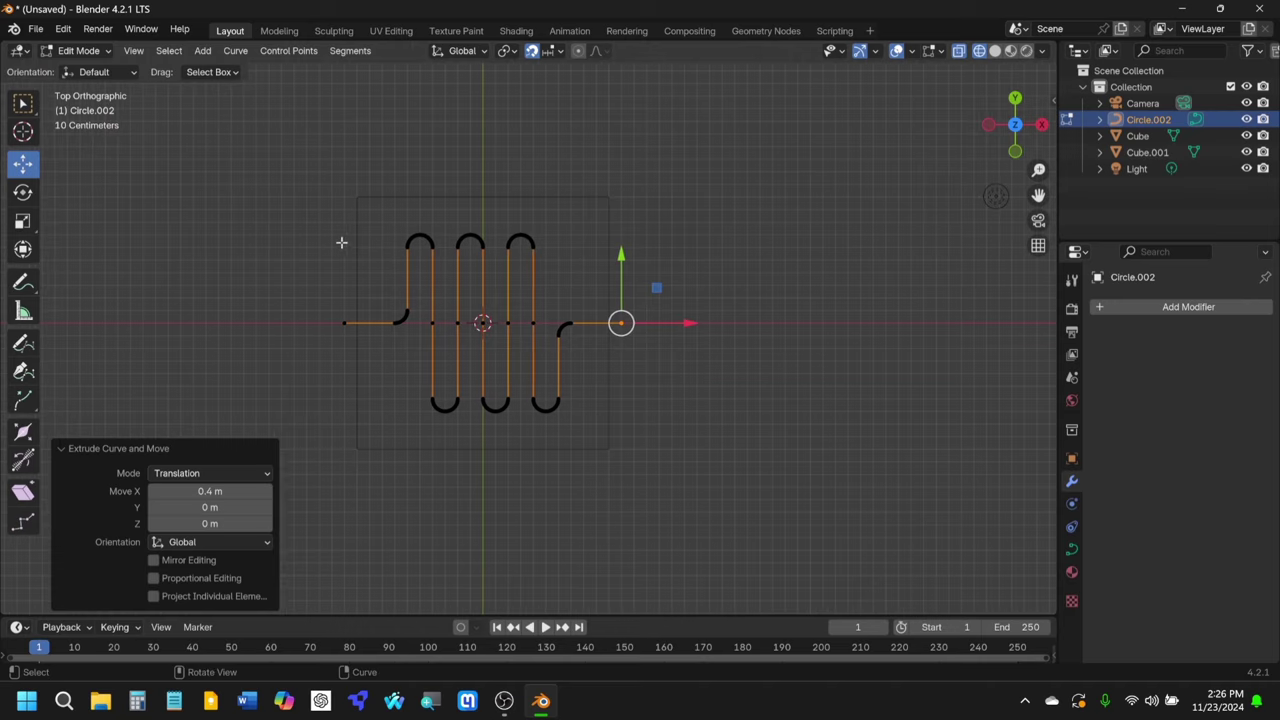
pyautogui.click(591, 394)
pyautogui.keyDown('shift'); pyautogui.moveTo(561, 274); pyautogui.dragTo(591, 306, button='middle'); pyautogui.keyUp('shift')
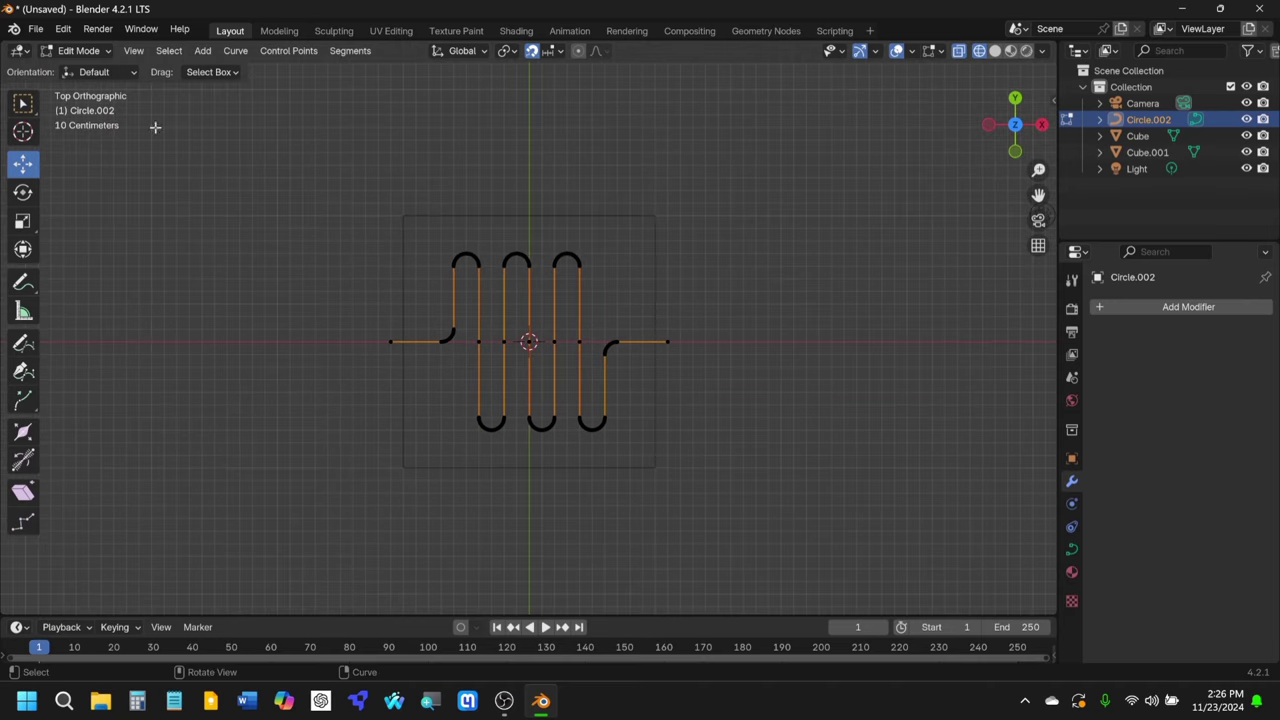
pyautogui.click(80, 50)
pyautogui.click(88, 69)
# Step: Add a Rectangle curve, 2 m wide and 2 m long, at the world origin
pyautogui.scroll(2, 605, 365)
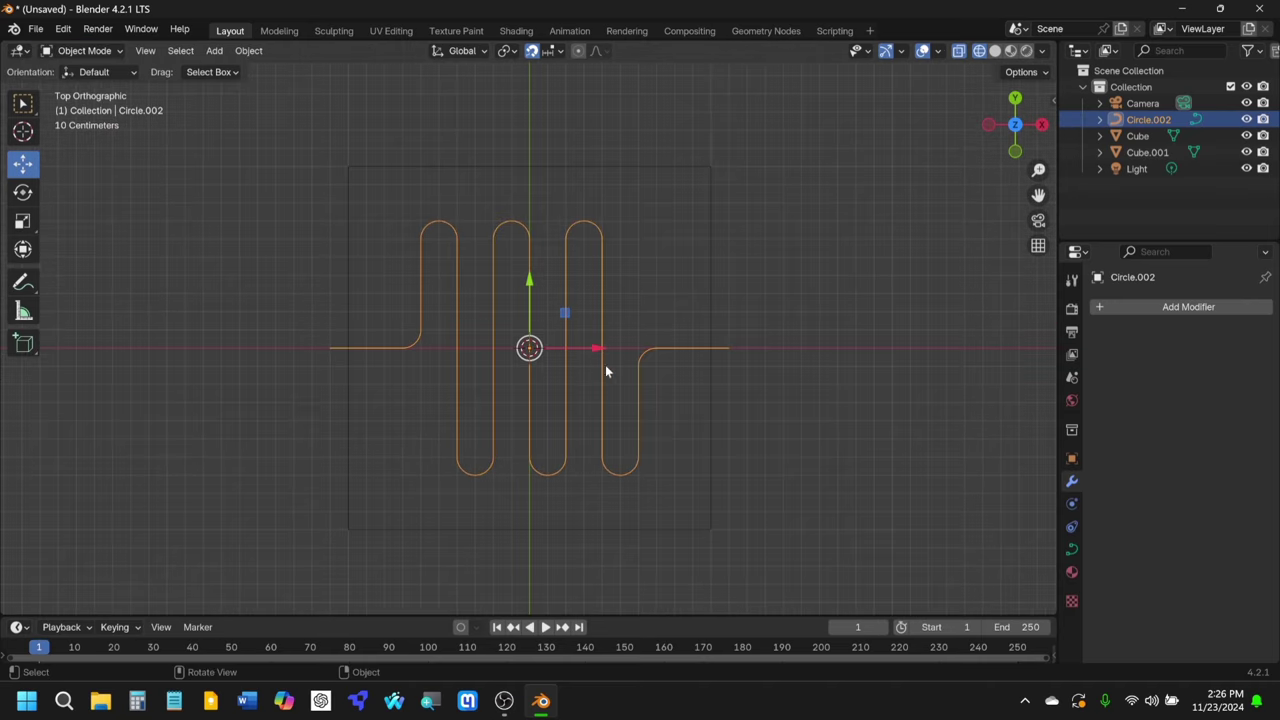
pyautogui.keyDown('shift'); pyautogui.moveTo(605, 365); pyautogui.dragTo(632, 366, button='middle'); pyautogui.keyUp('shift')
pyautogui.keyDown('shift'); pyautogui.moveTo(175, 185); pyautogui.dragTo(325, 210, button='middle'); pyautogui.keyUp('shift')
pyautogui.click(214, 50)
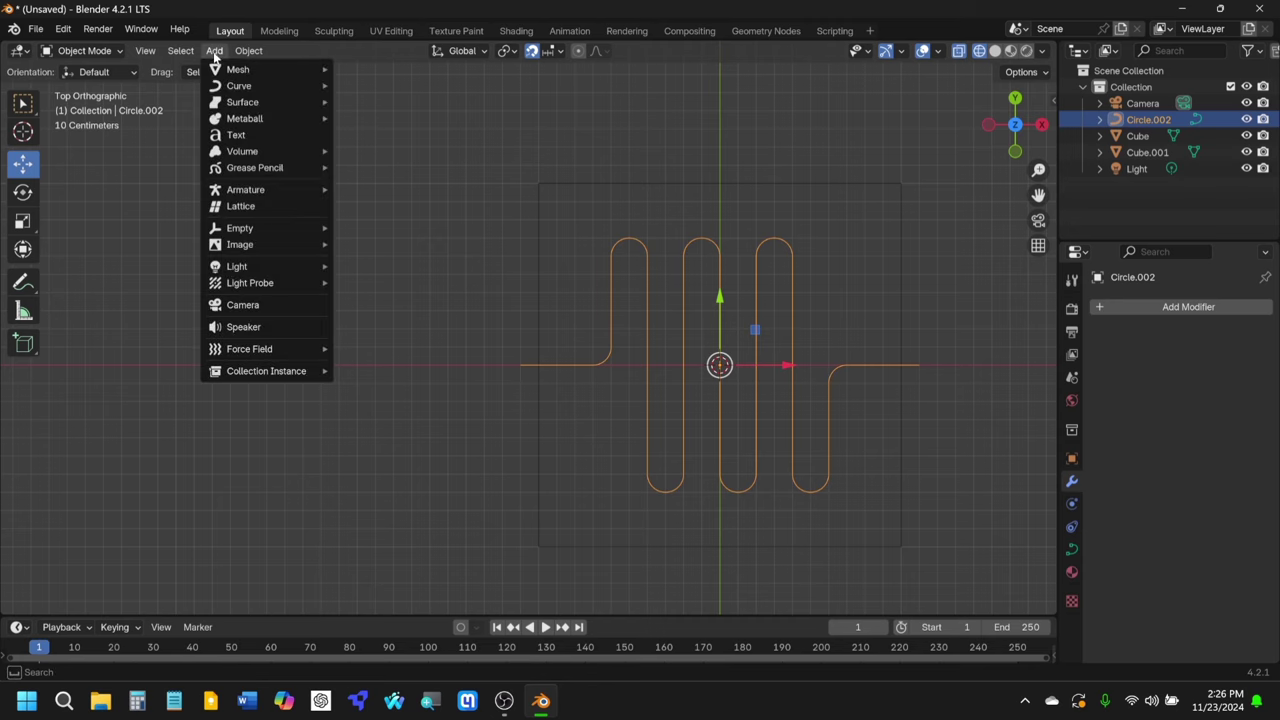
pyautogui.moveTo(258, 85)
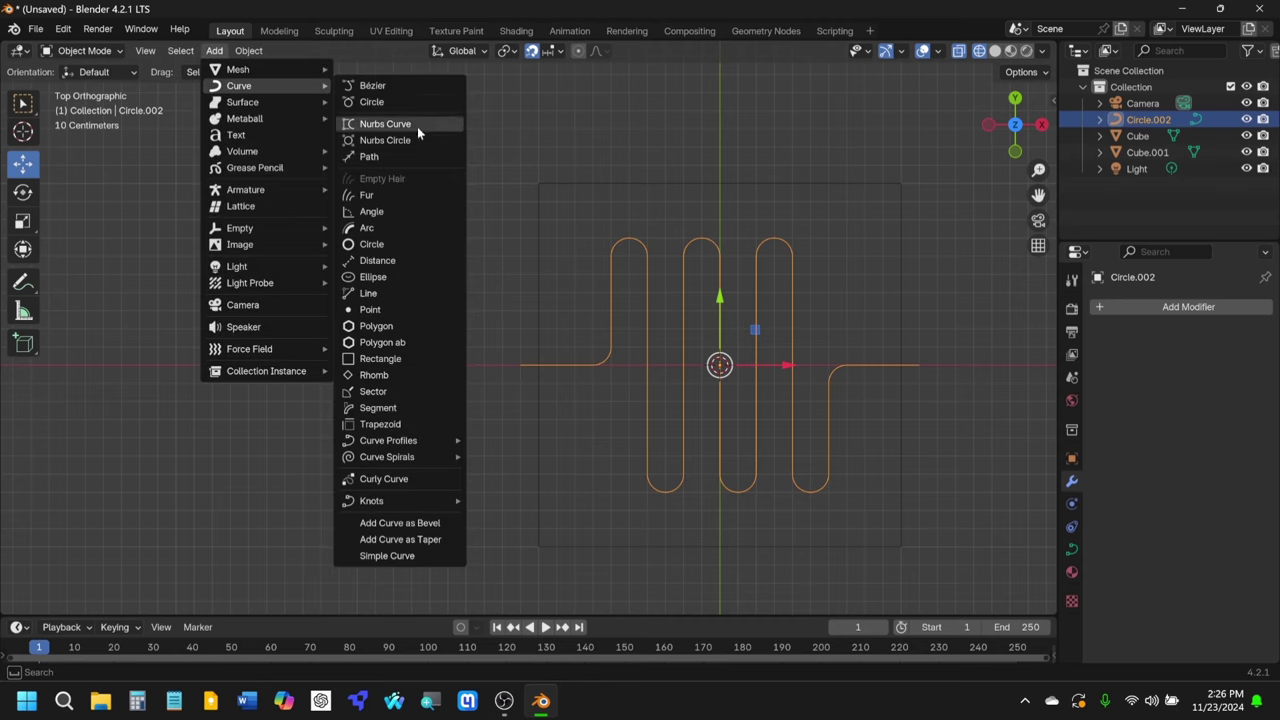
pyautogui.click(389, 363)
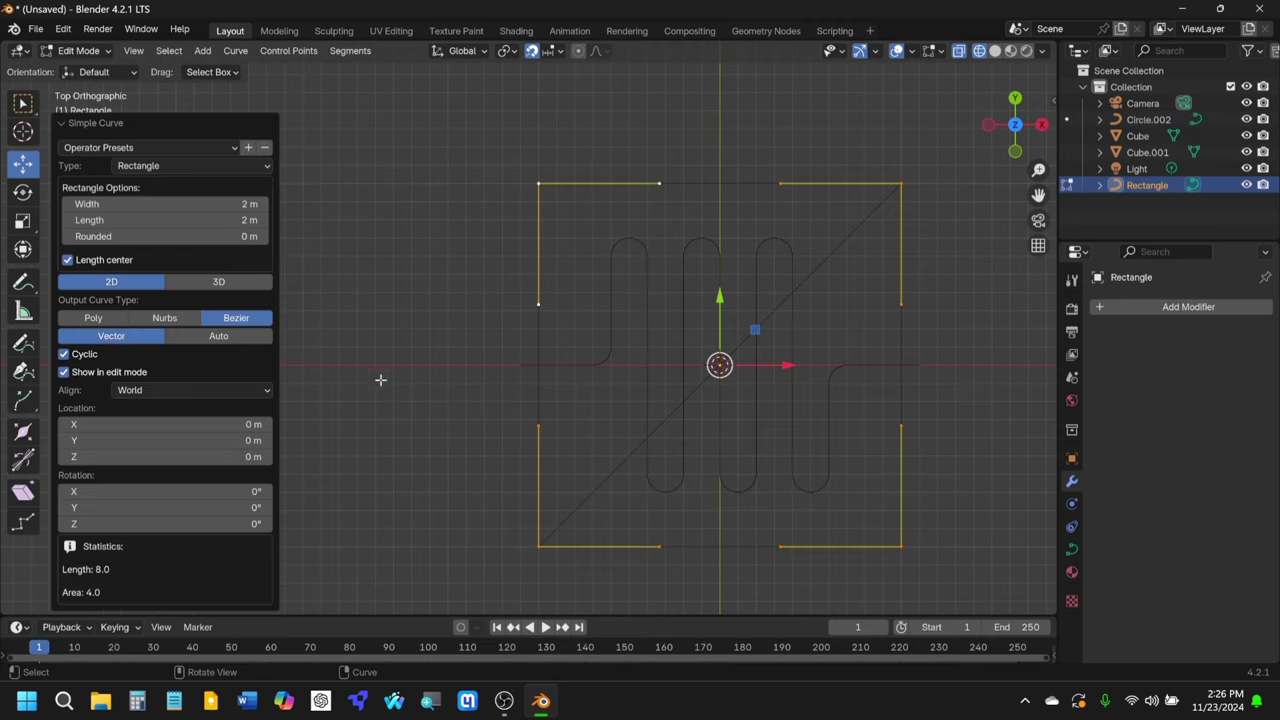
# Step: Move the rectangle's two upper control points -1 m along Y, onto the X axis
pyautogui.scroll(-2, 660, 286)
pyautogui.keyDown('shift'); pyautogui.moveTo(660, 286); pyautogui.dragTo(579, 242, button='middle'); pyautogui.keyUp('shift')
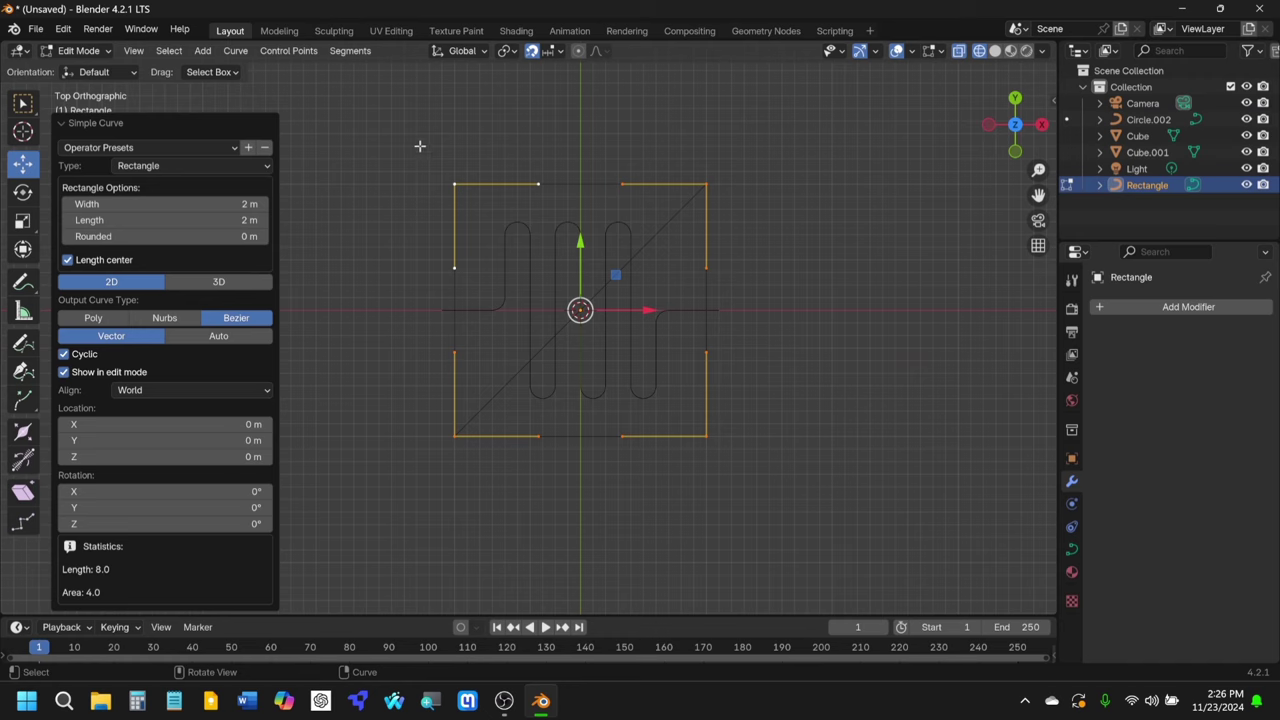
pyautogui.moveTo(420, 146); pyautogui.dragTo(834, 210)
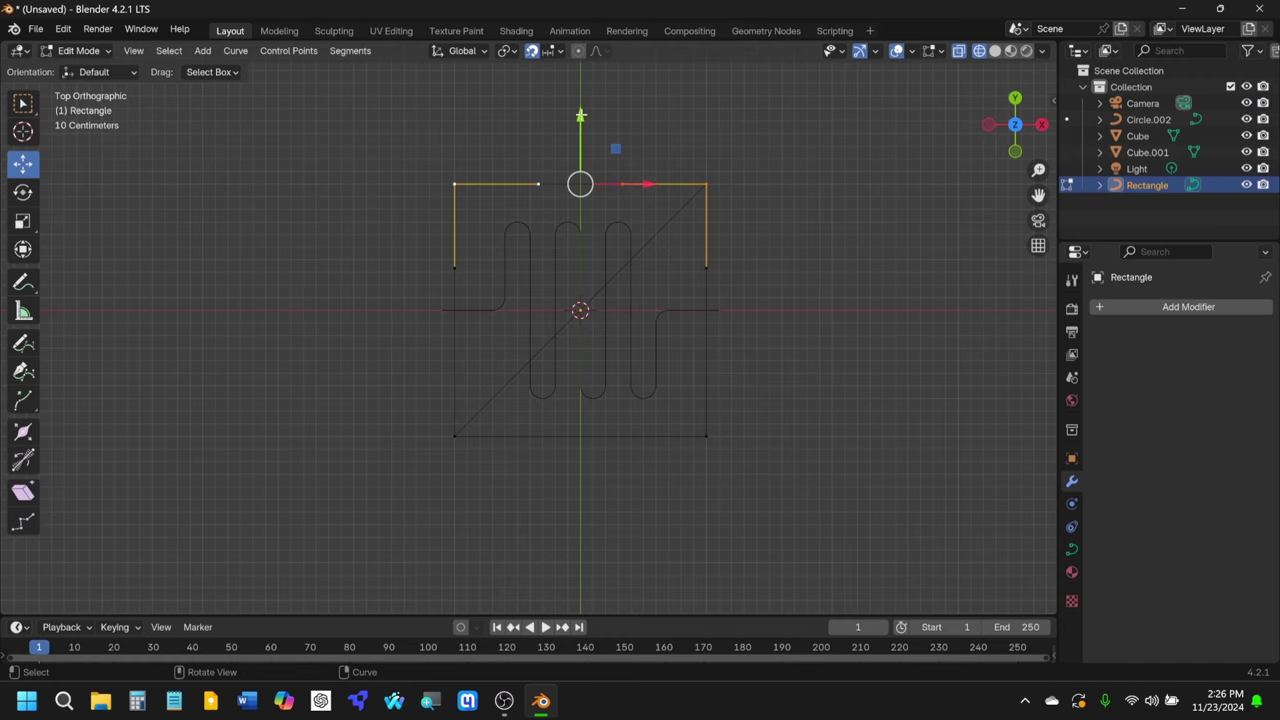
pyautogui.moveTo(580, 116); pyautogui.dragTo(604, 248)
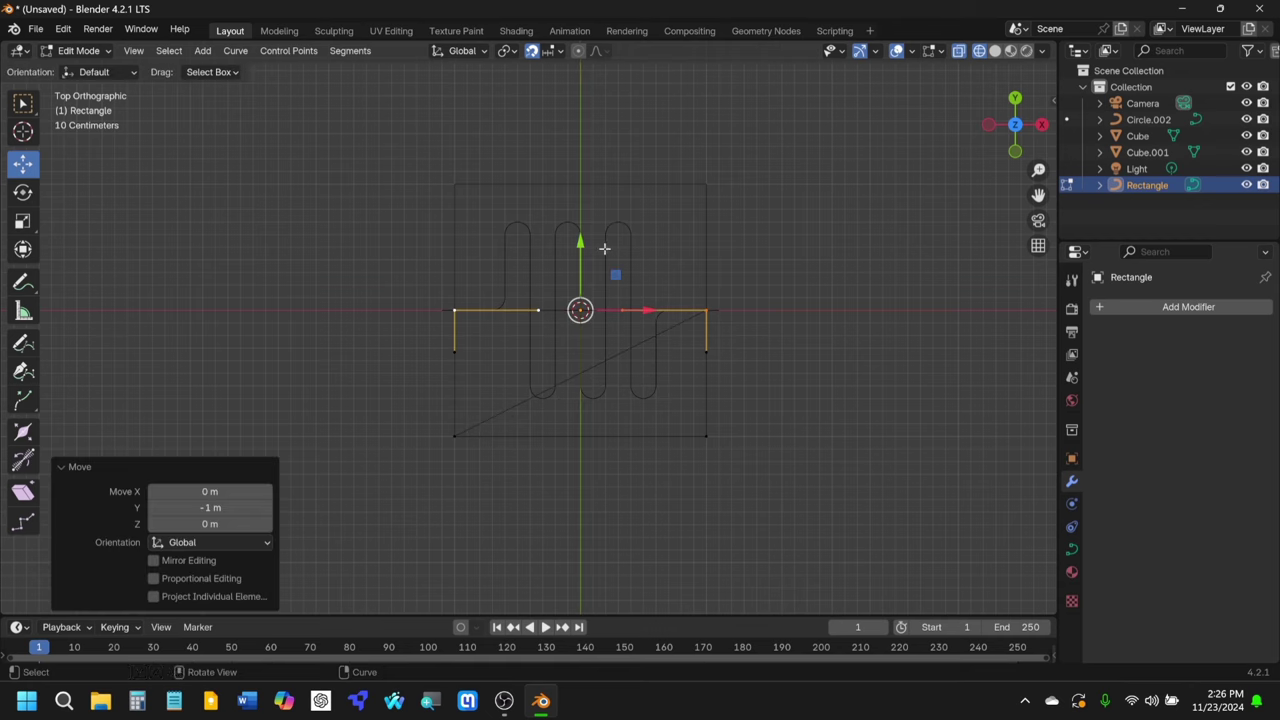
# Step: Return to Object Mode and set the rectangle's origin to its geometry
pyautogui.click(80, 51)
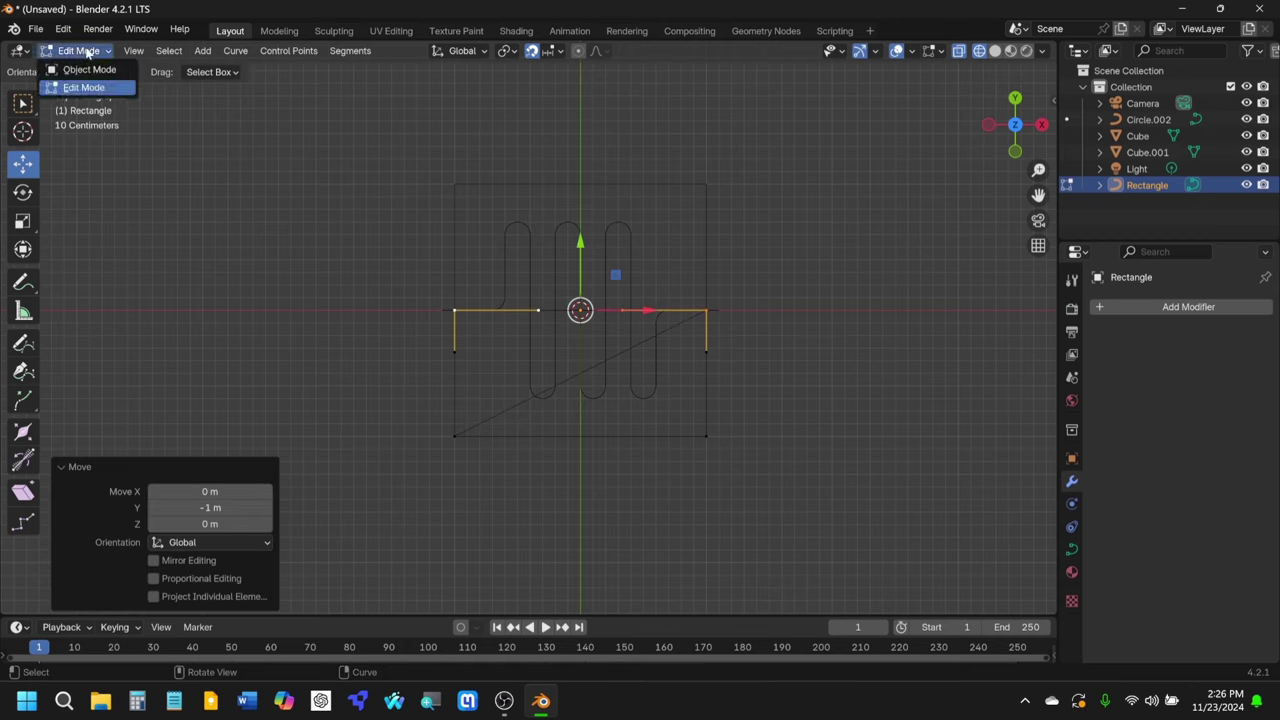
pyautogui.click(92, 65)
pyautogui.rightClick(521, 325)
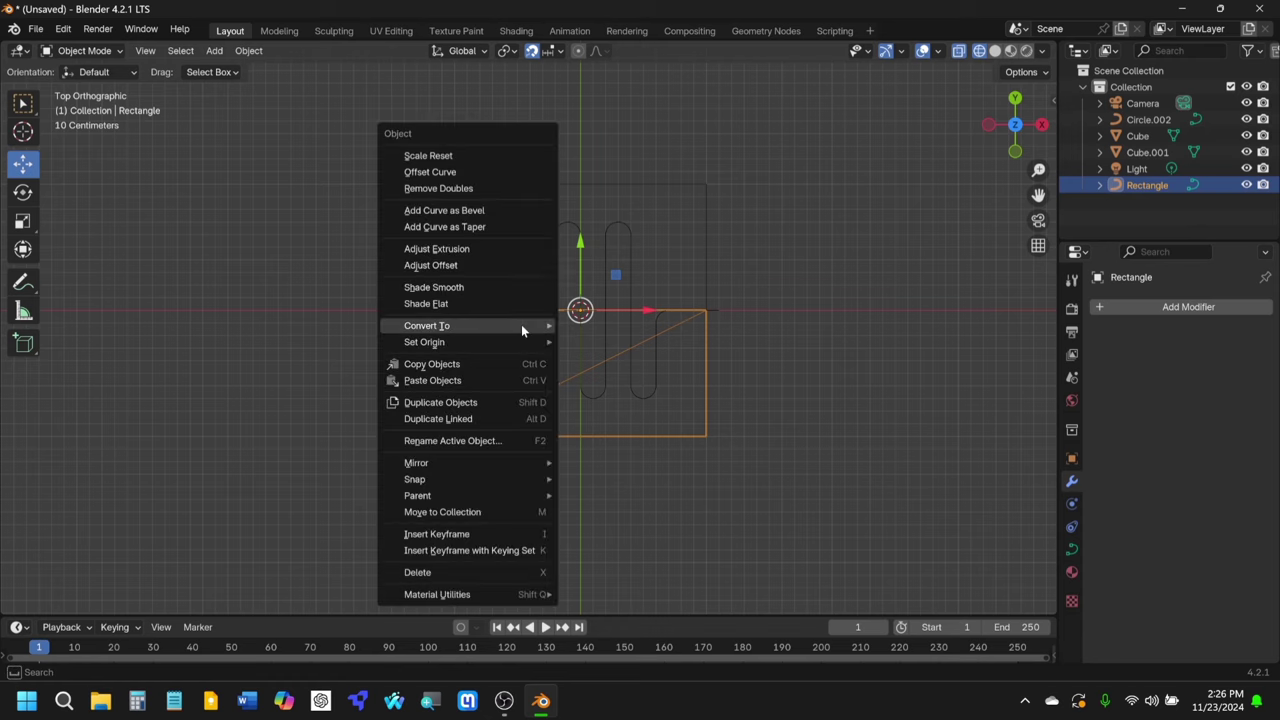
pyautogui.moveTo(521, 342)
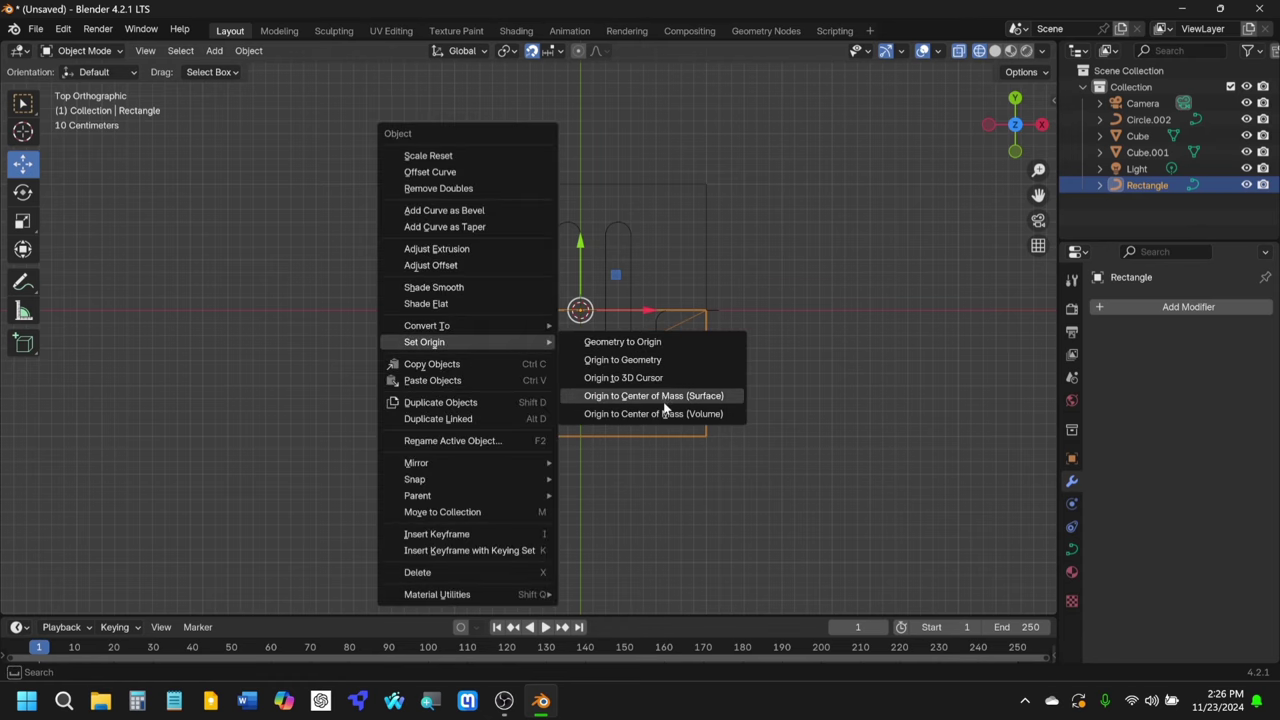
pyautogui.click(655, 359)
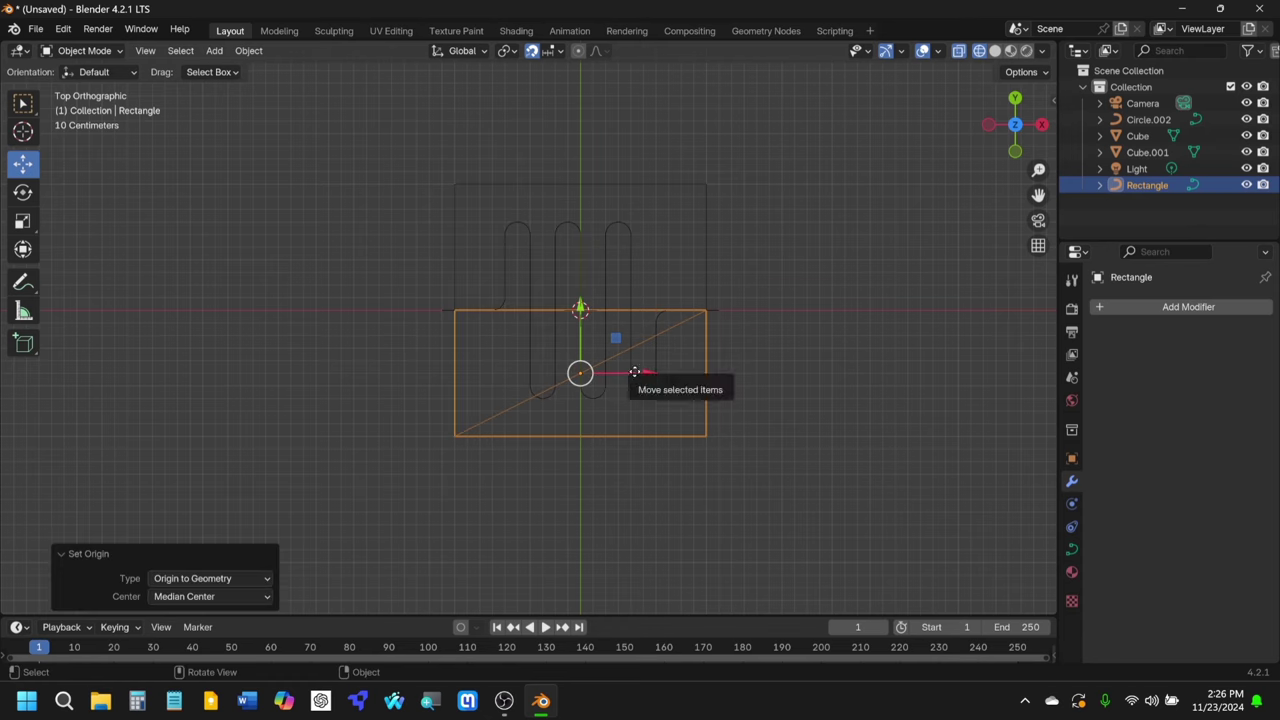
# Step: Move the rectangle along negative X well clear of the slab in two moves, the second by -2.3 m
pyautogui.moveTo(635, 372); pyautogui.dragTo(221, 362)
pyautogui.keyDown('shift'); pyautogui.moveTo(362, 304); pyautogui.dragTo(779, 300, button='middle'); pyautogui.keyUp('shift')
pyautogui.moveTo(651, 371); pyautogui.dragTo(360, 364)
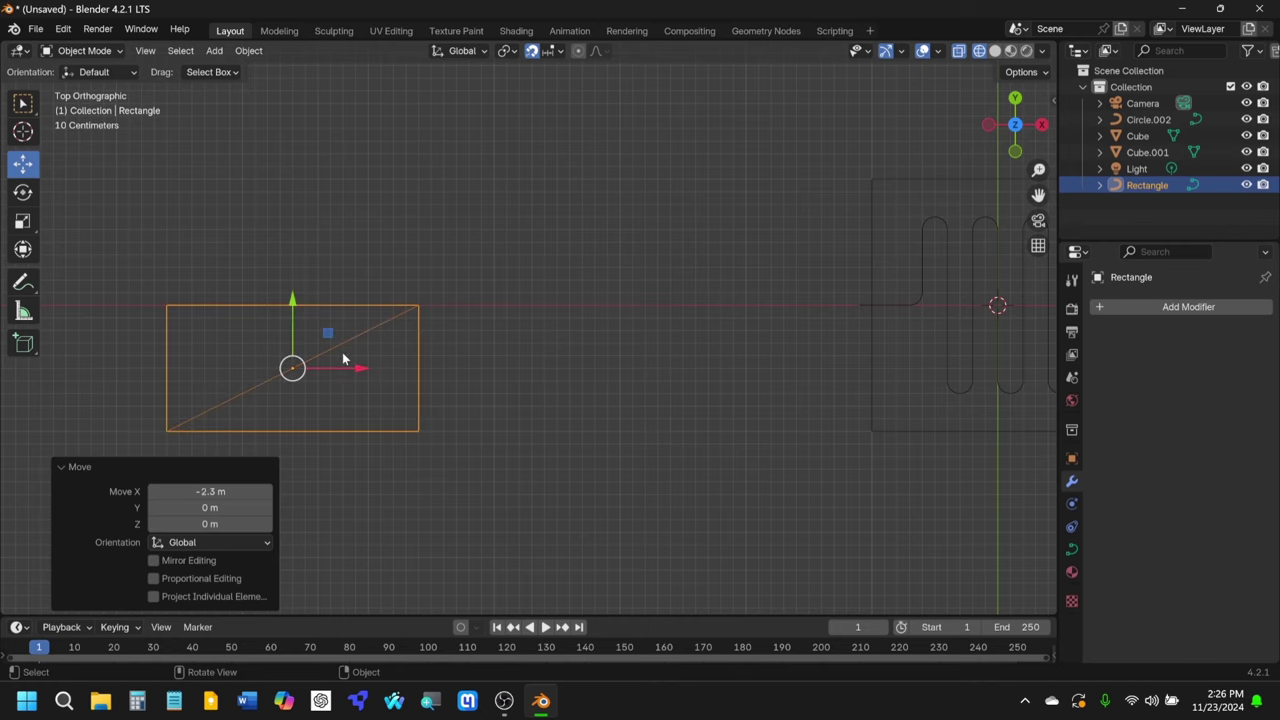
pyautogui.keyDown('shift'); pyautogui.moveTo(361, 326); pyautogui.dragTo(352, 287, button='middle'); pyautogui.keyUp('shift')
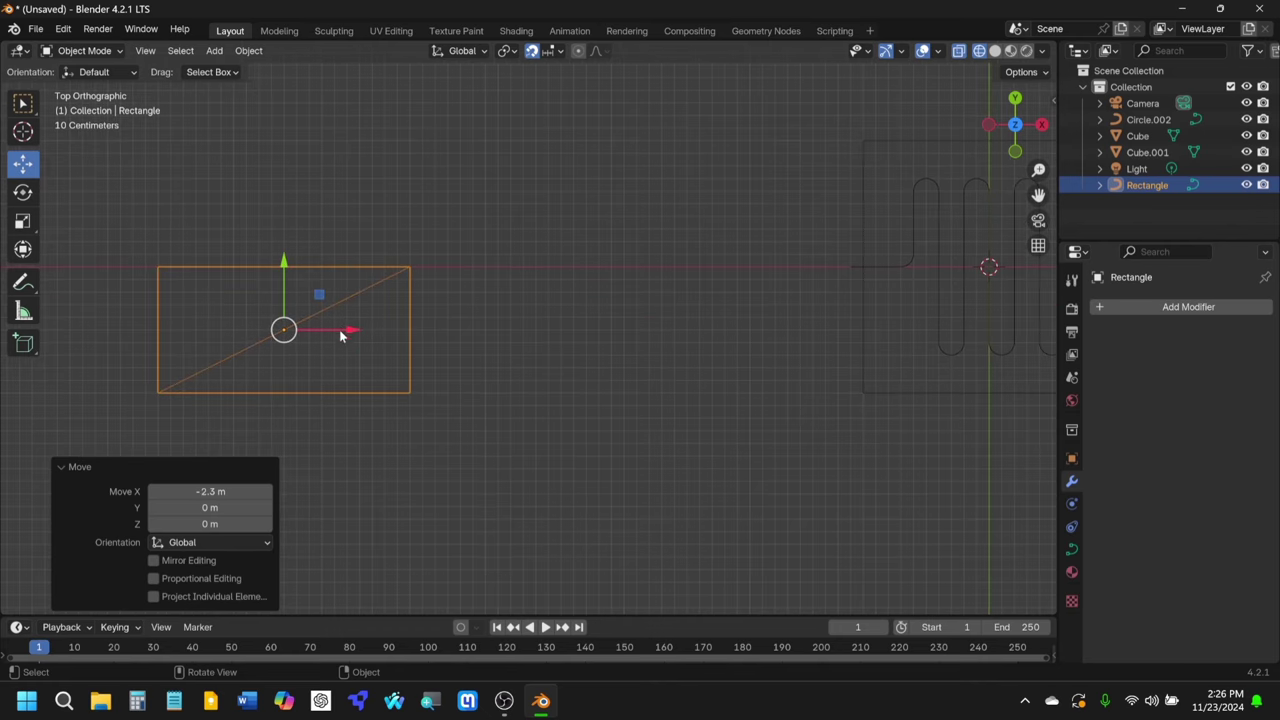
# Step: Duplicate the rectangle by copy and paste, and move the copy 3.2 m along X
pyautogui.hotkey('ctrl', 'c')
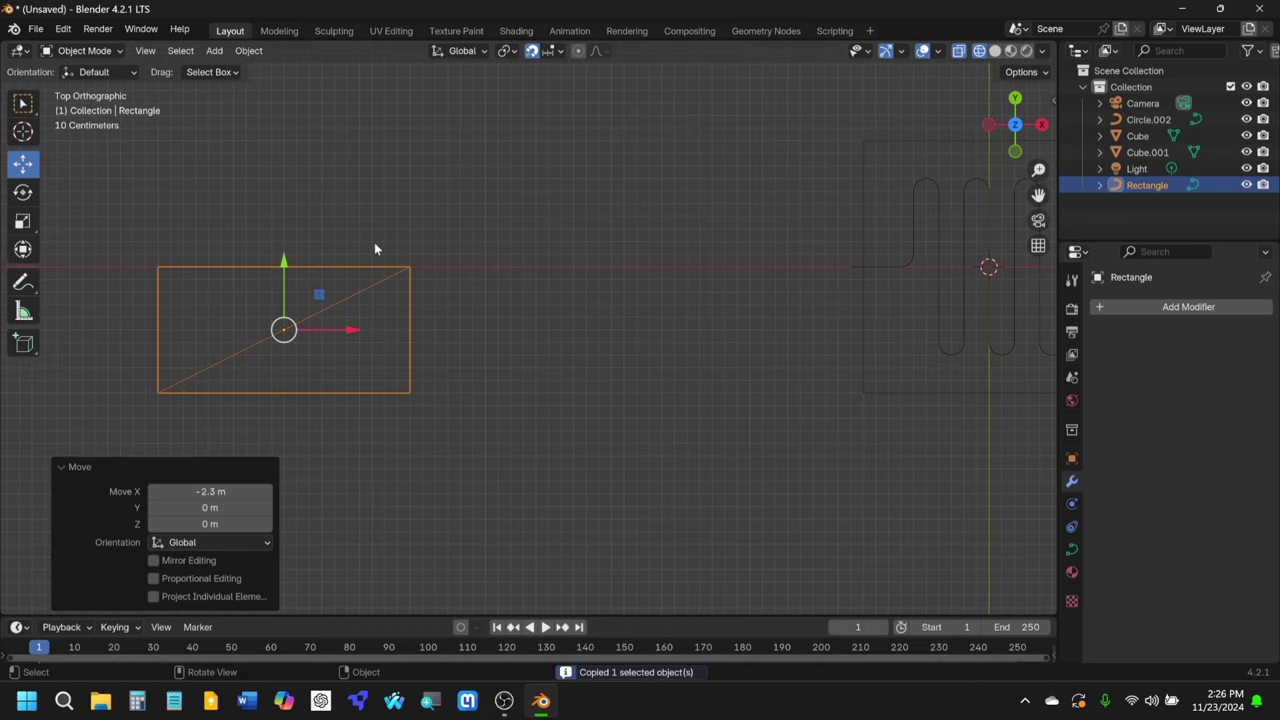
pyautogui.hotkey('ctrl', 'v')
pyautogui.moveTo(328, 334); pyautogui.dragTo(755, 348)
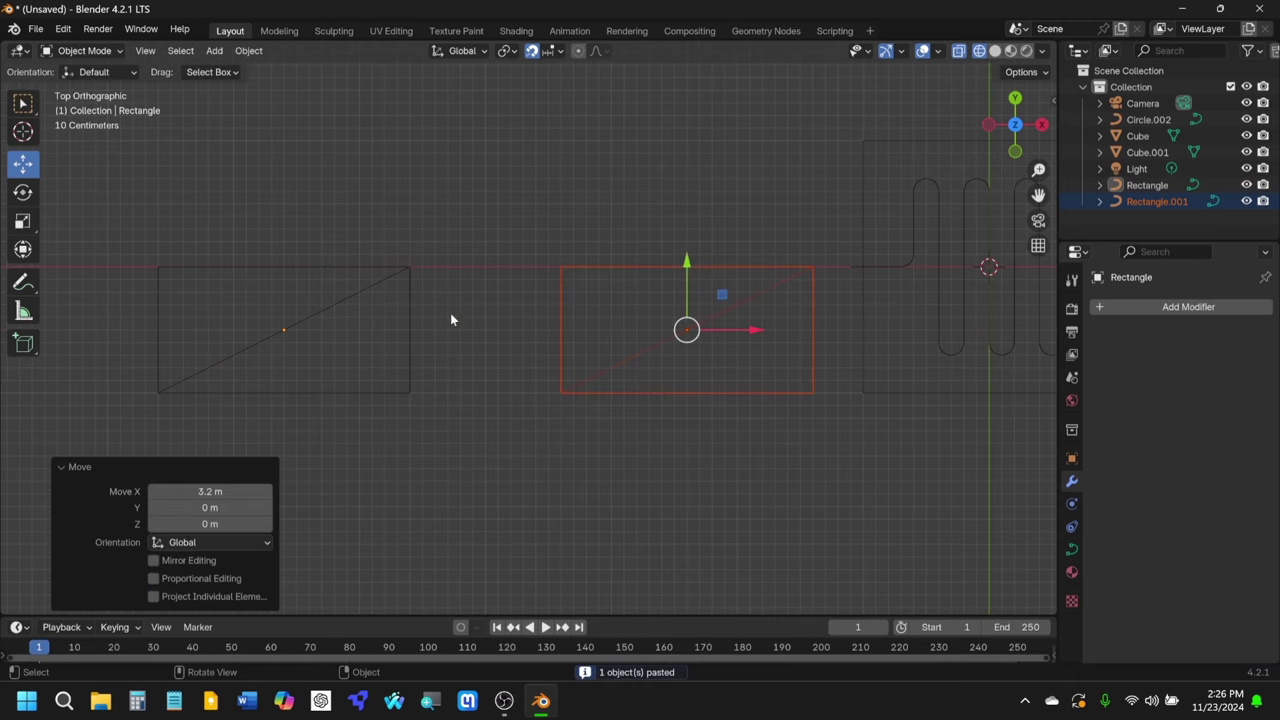
# Step: Join the two rectangles into one curve object and set its origin to its geometry
pyautogui.click(351, 266)
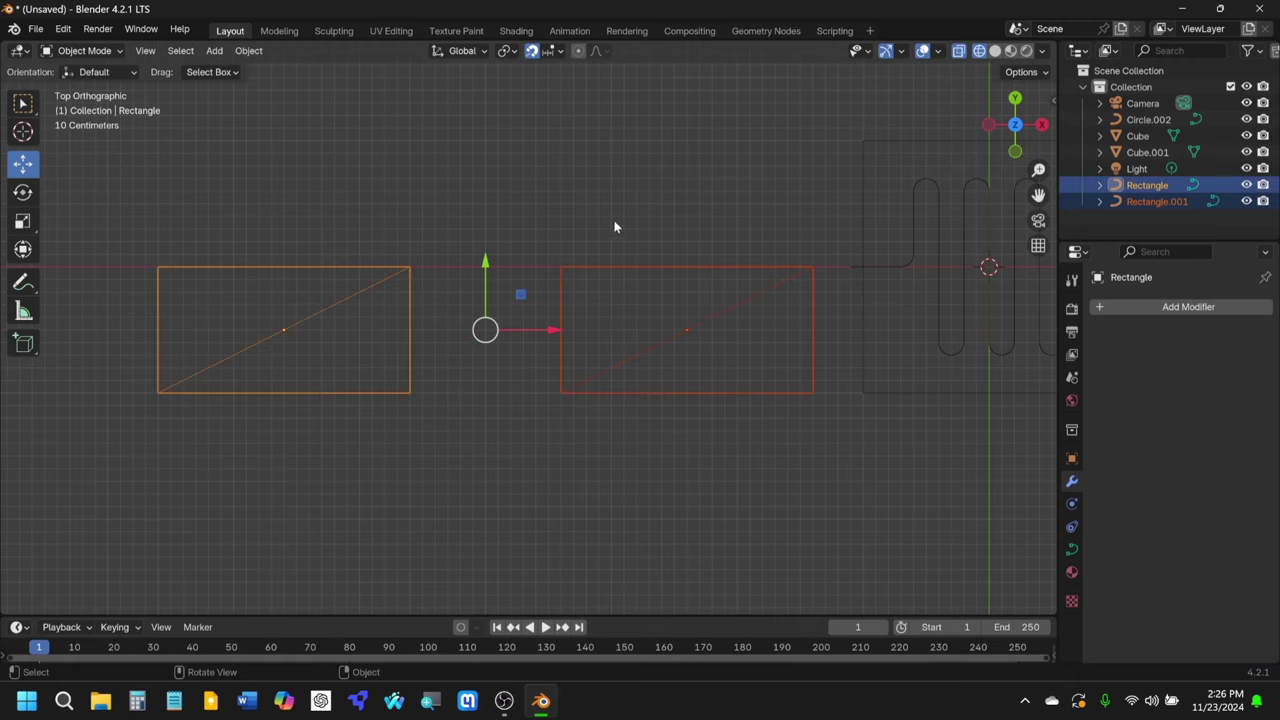
pyautogui.hotkey('ctrl', 'j')
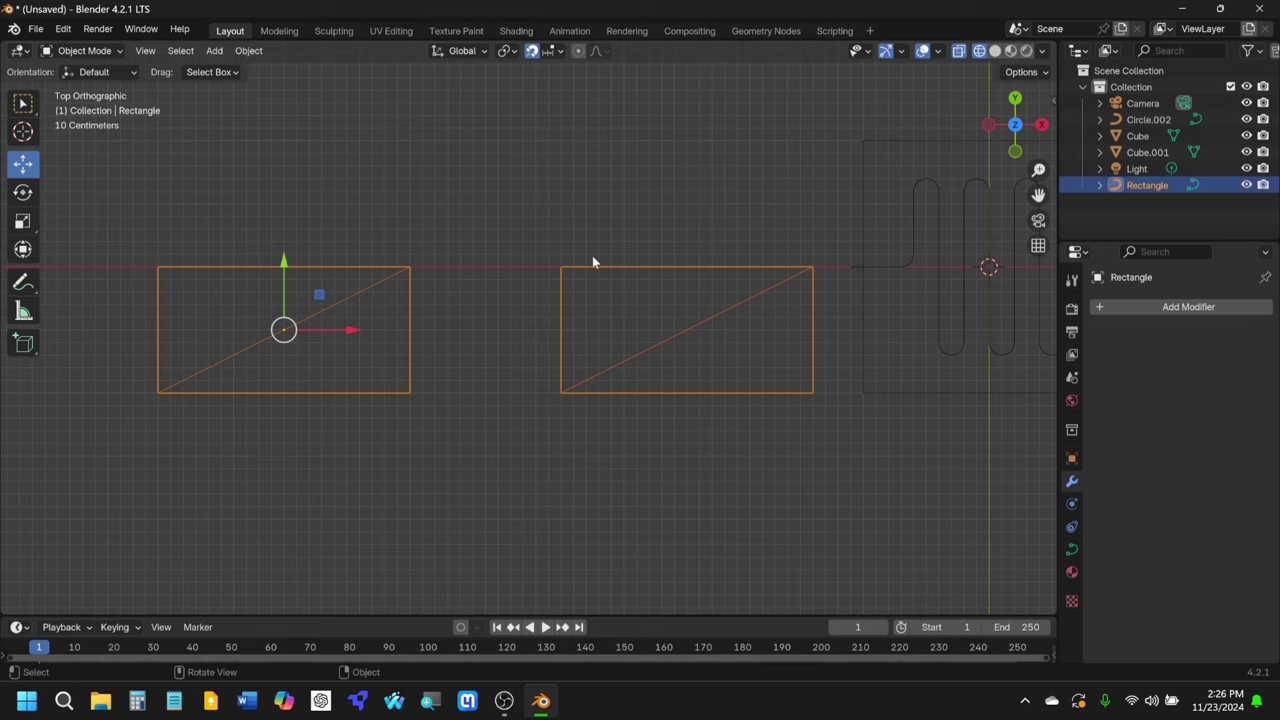
pyautogui.rightClick(498, 298)
pyautogui.moveTo(498, 298)
pyautogui.click(668, 320)
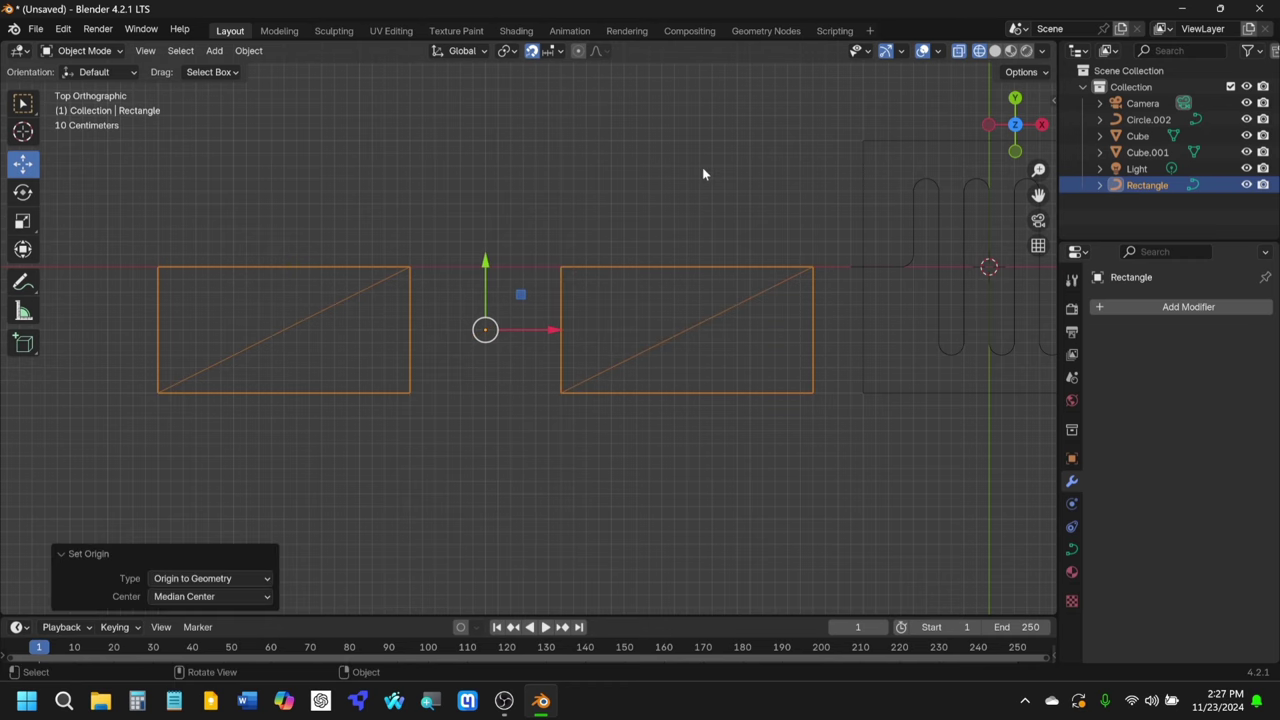
# Step: Scale the joined rectangles uniformly to about 0.241 and clear the selection
pyautogui.press('s')
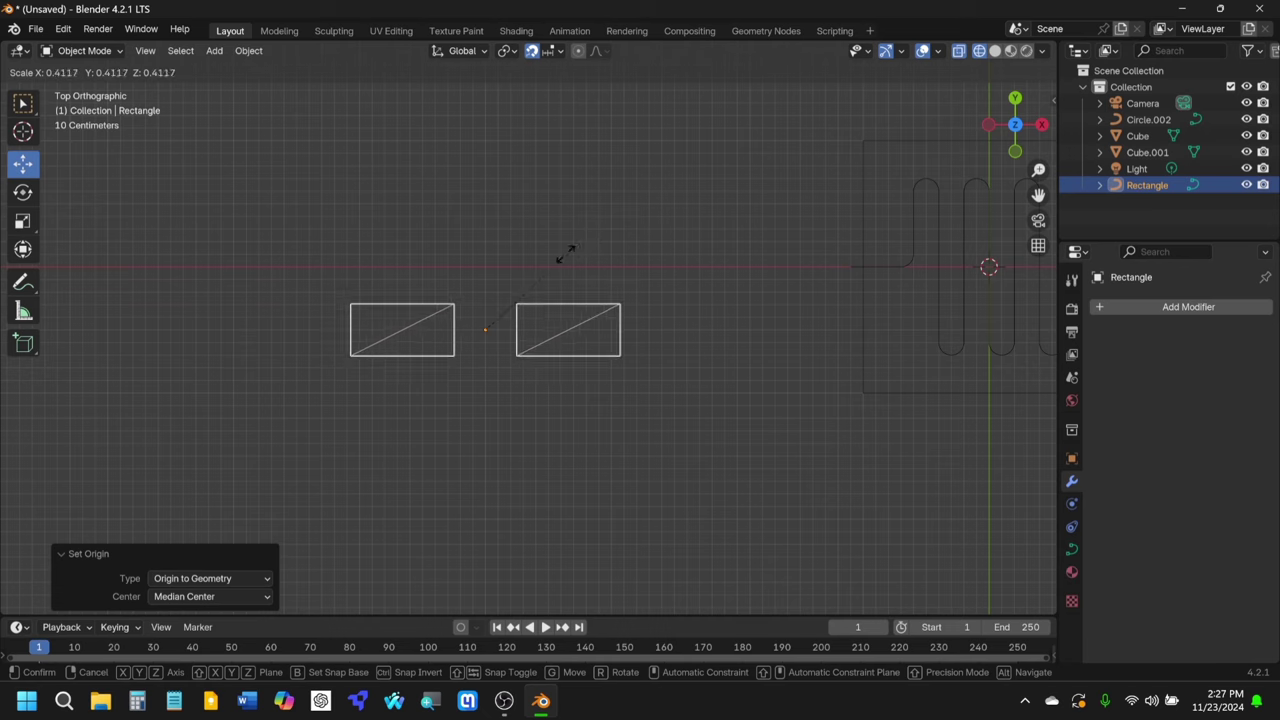
pyautogui.click(526, 278)
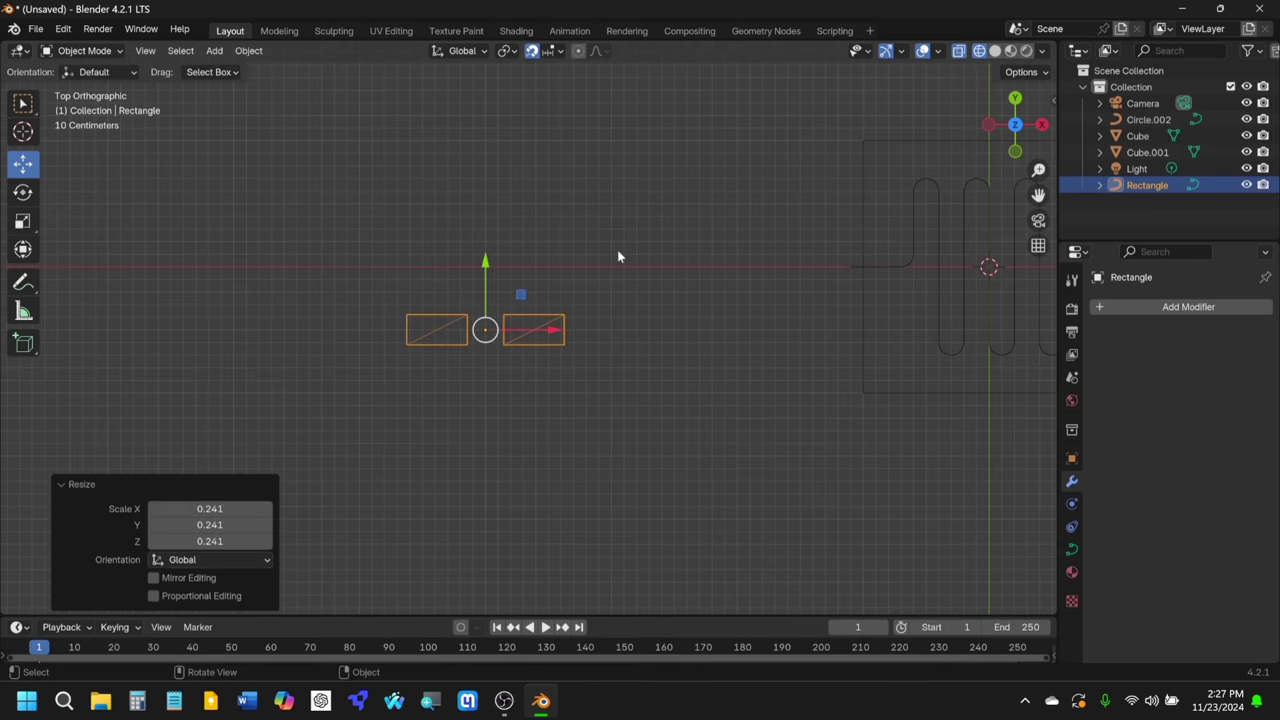
pyautogui.hscroll(5, 618, 257)
pyautogui.click(510, 240)
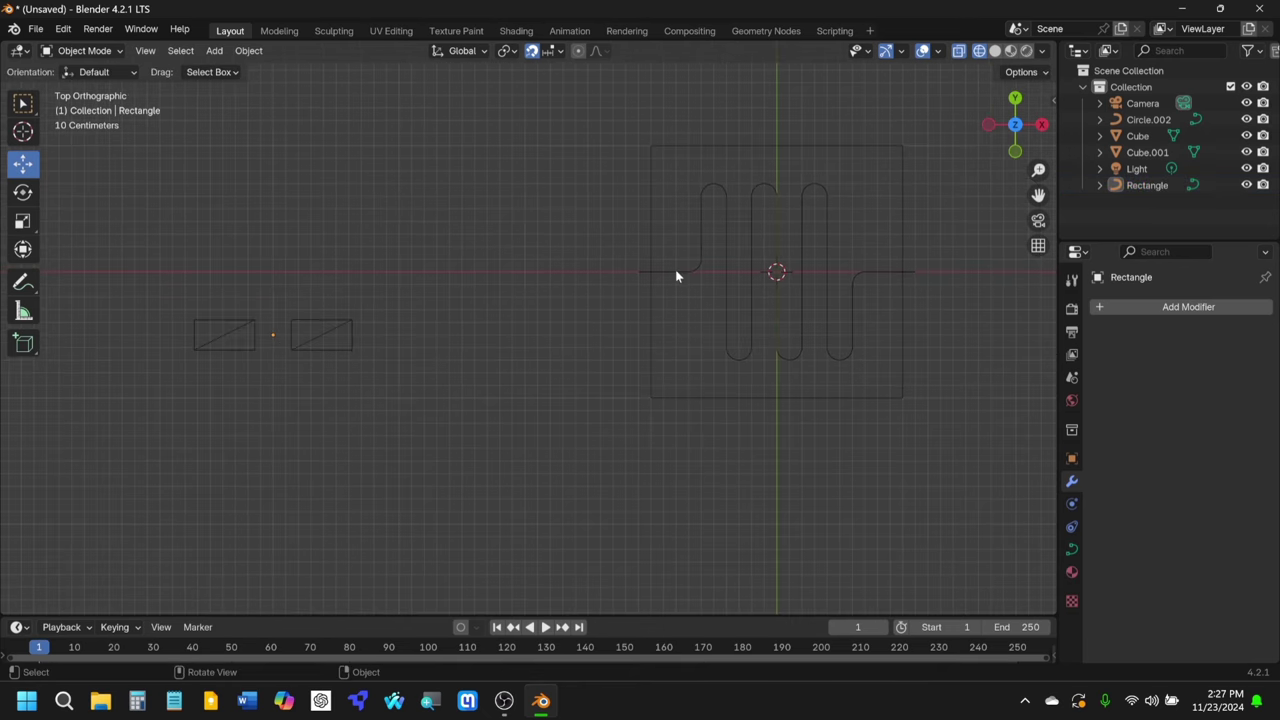
# Step: Set the serpentine curve's bevel type to Object and assign Rectangle as its bevel object
pyautogui.click(686, 270)
pyautogui.hscroll(3, 736, 218)
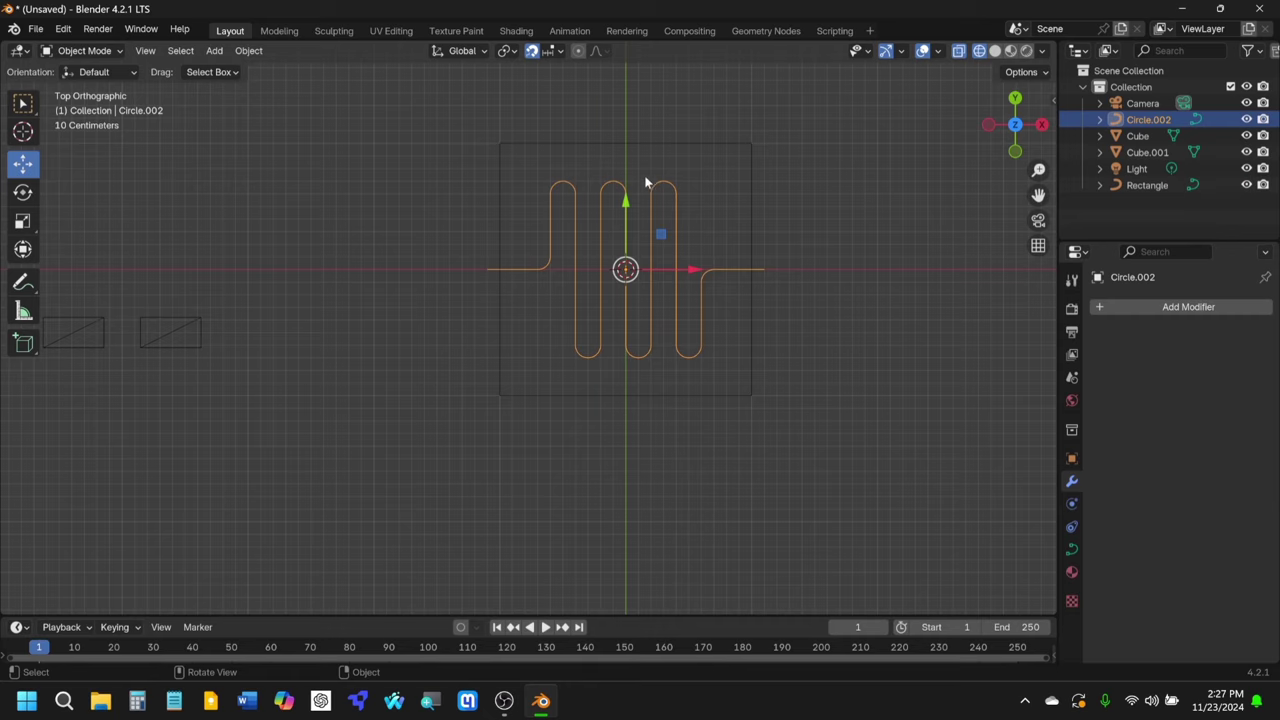
pyautogui.scroll(4, 653, 268)
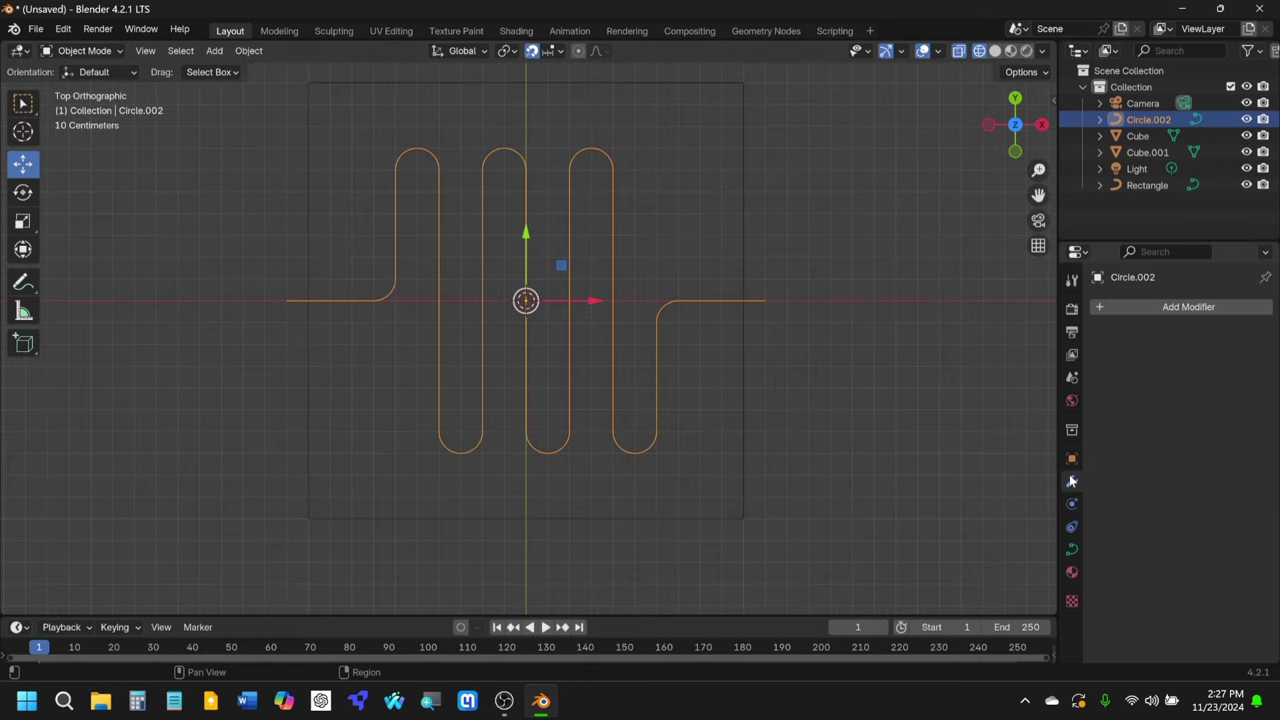
pyautogui.click(1072, 551)
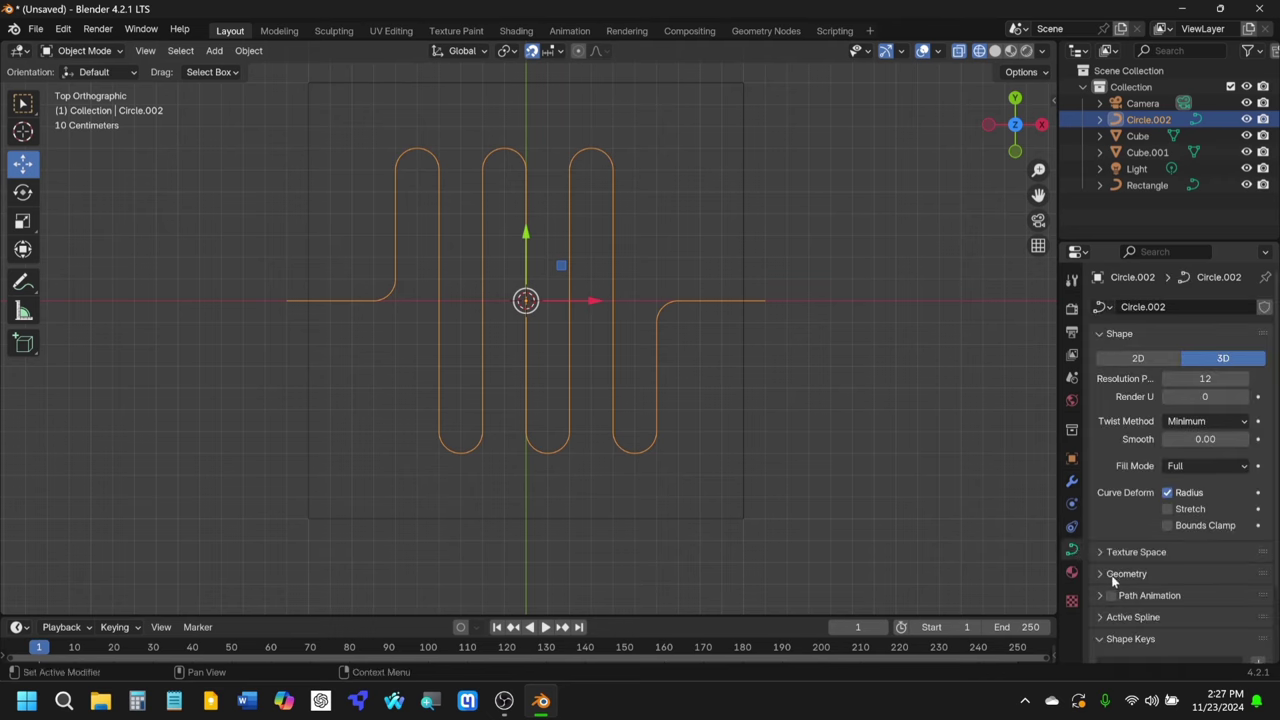
pyautogui.click(1101, 574)
pyautogui.scroll(-5, 1104, 571)
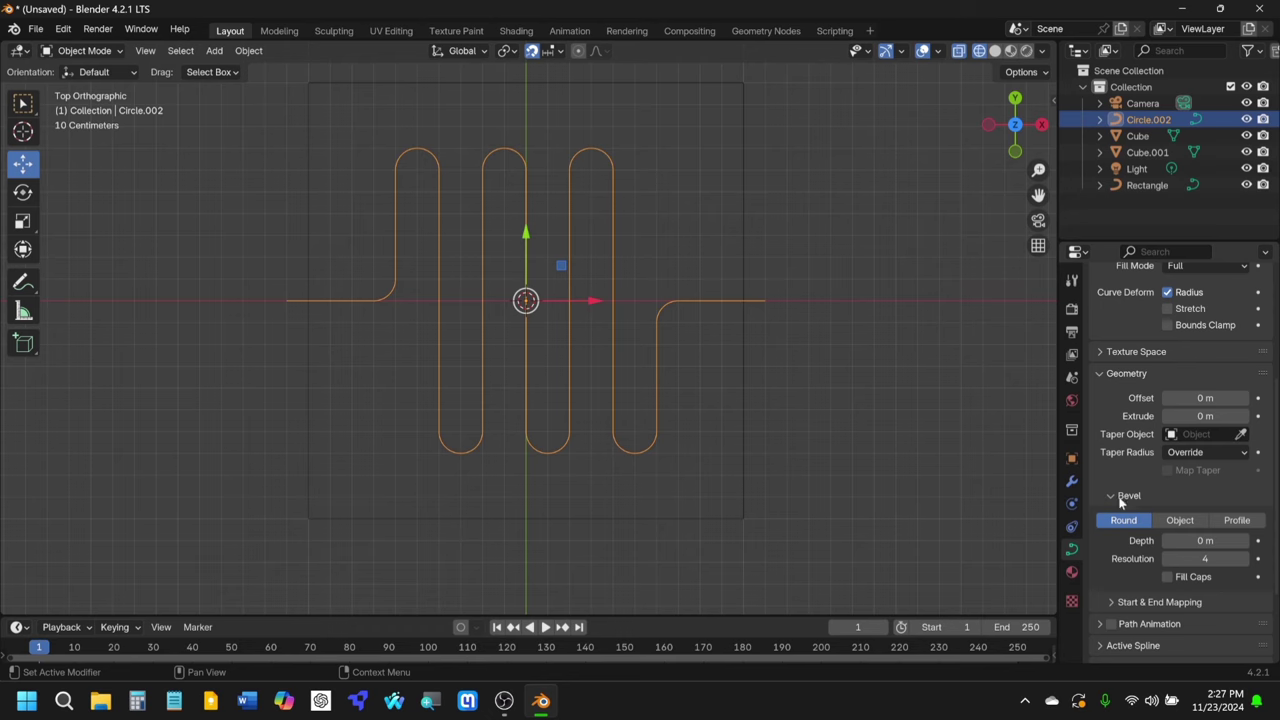
pyautogui.click(1190, 521)
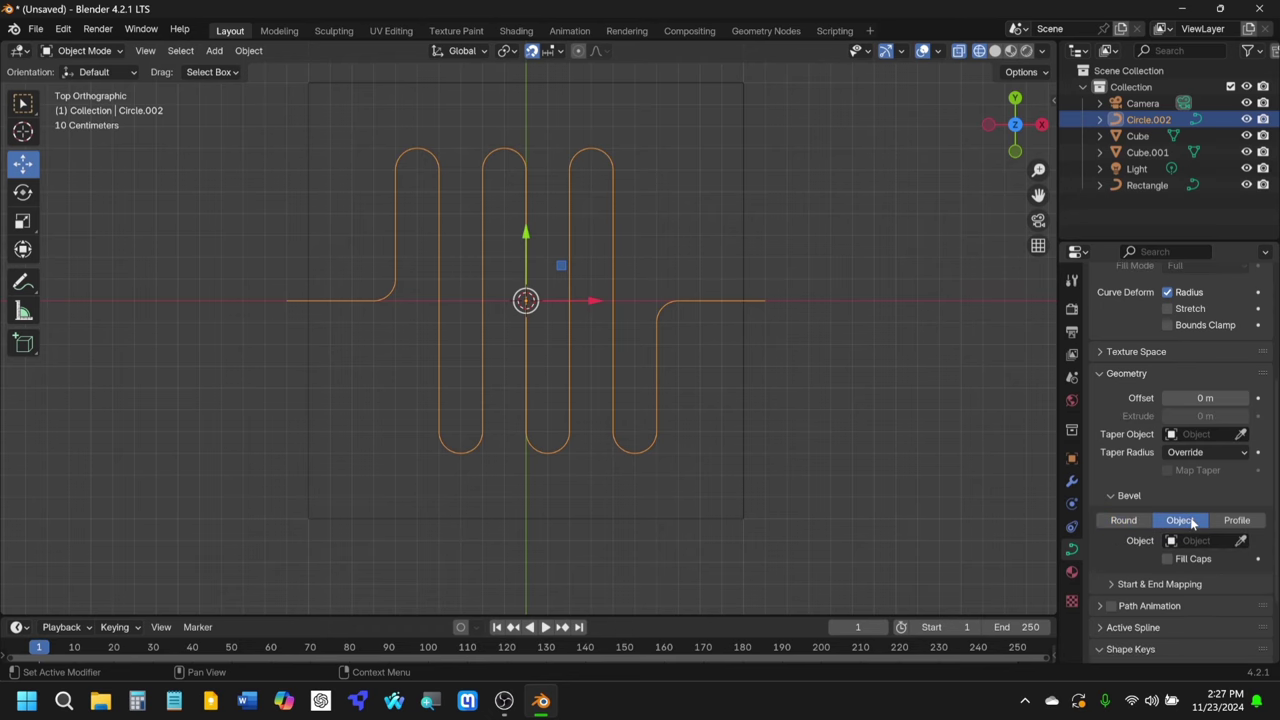
pyautogui.click(1198, 541)
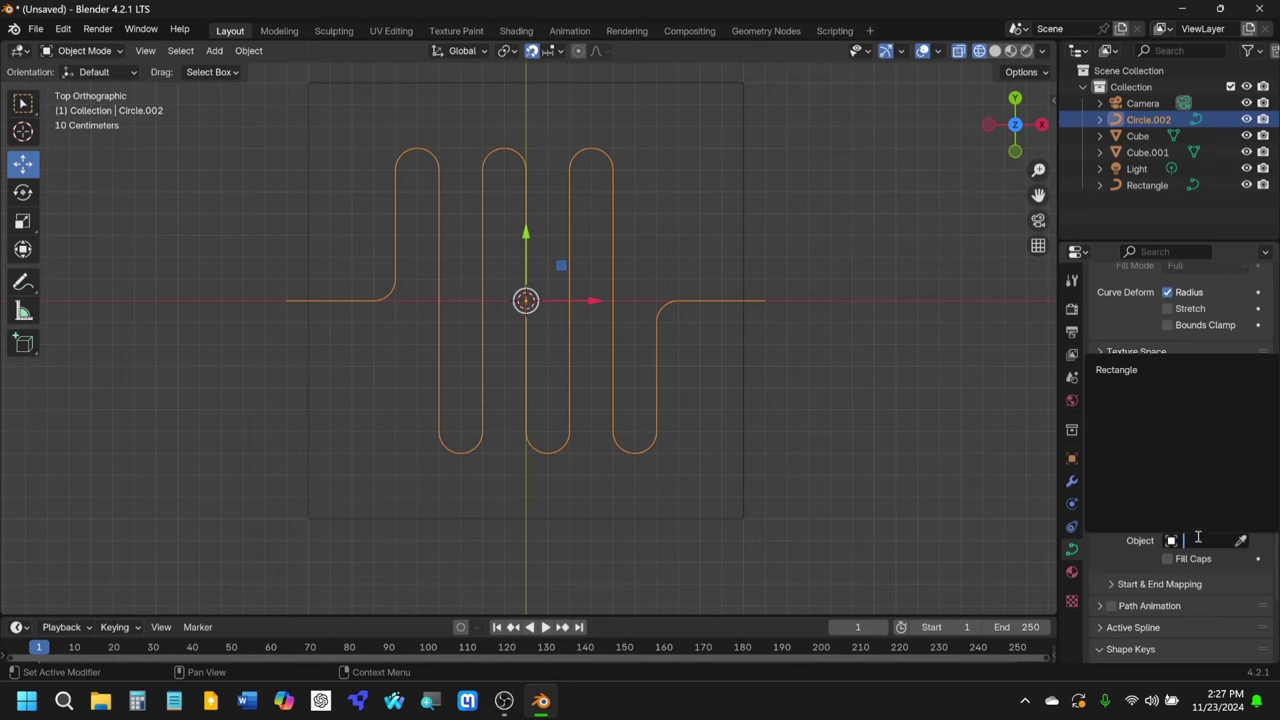
pyautogui.click(1146, 369)
pyautogui.scroll(-4, 427, 307)
pyautogui.keyDown('shift'); pyautogui.moveTo(427, 307); pyautogui.dragTo(619, 287, button='middle'); pyautogui.keyUp('shift')
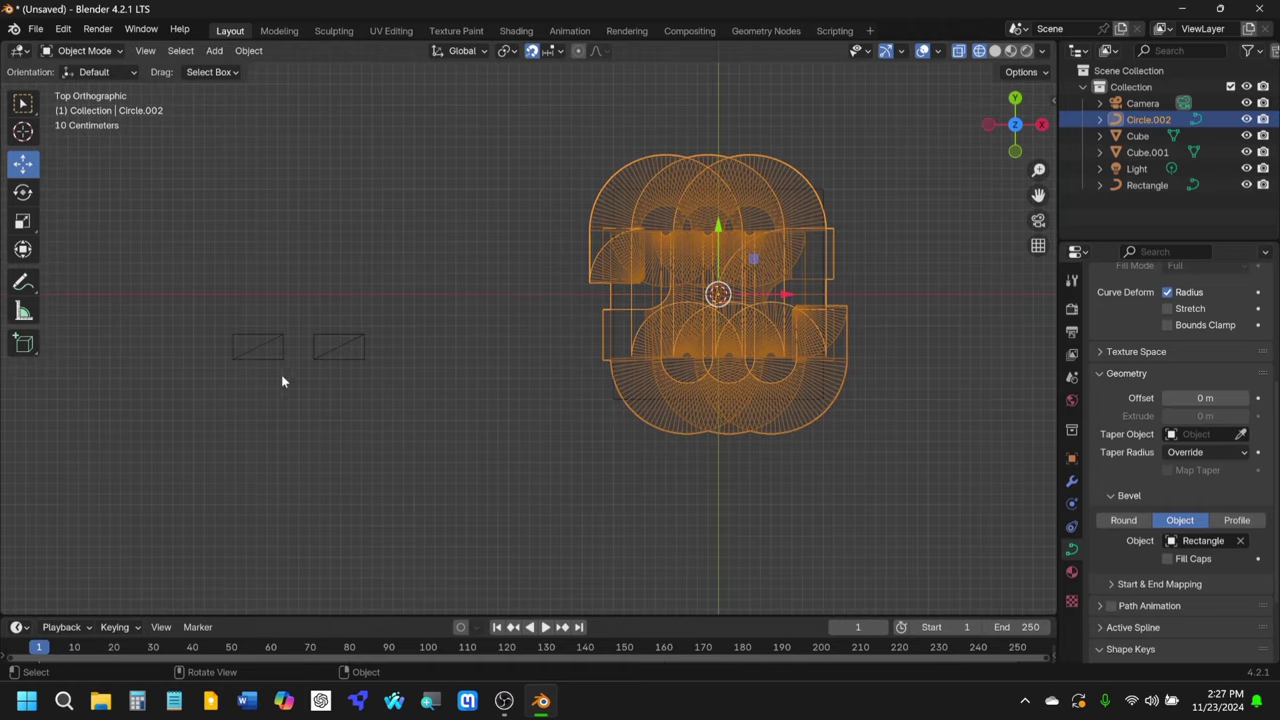
# Step: Clear the serpentine's bevel object and pick the paired rectangles in the viewport as the bevel object again
pyautogui.scroll(4, 416, 335)
pyautogui.scroll(-1, 1190, 480)
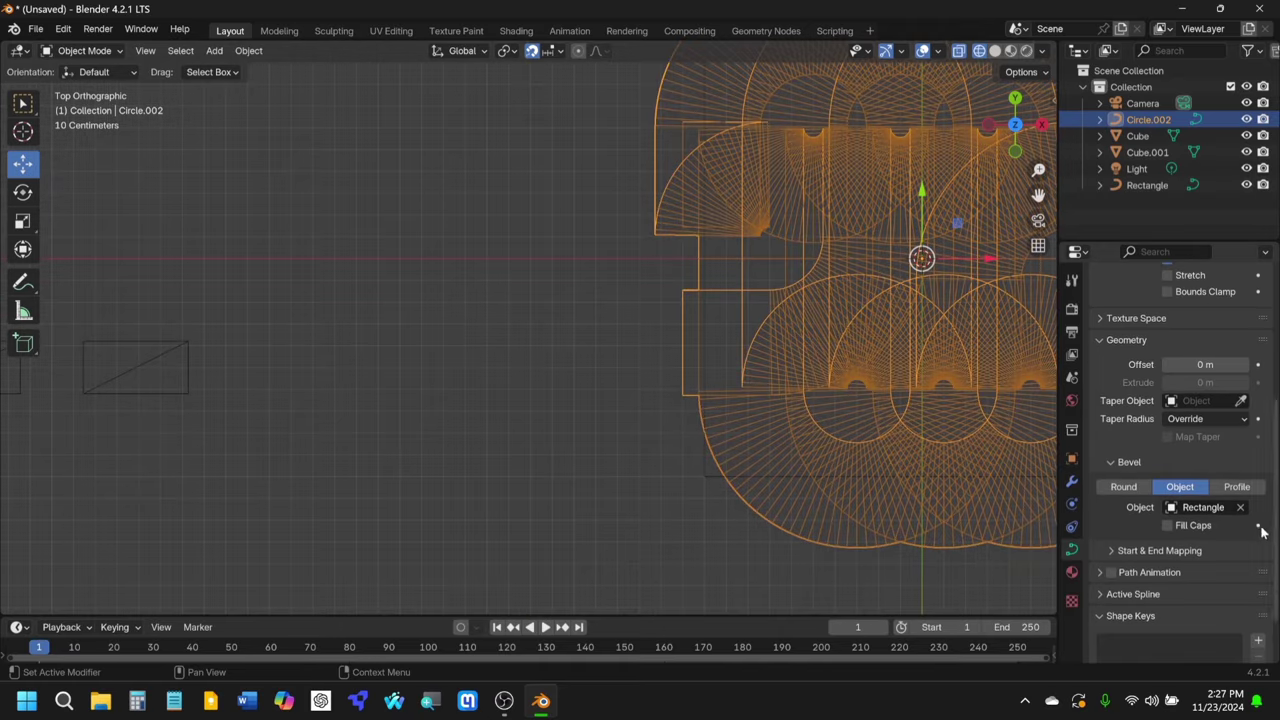
pyautogui.click(1212, 507)
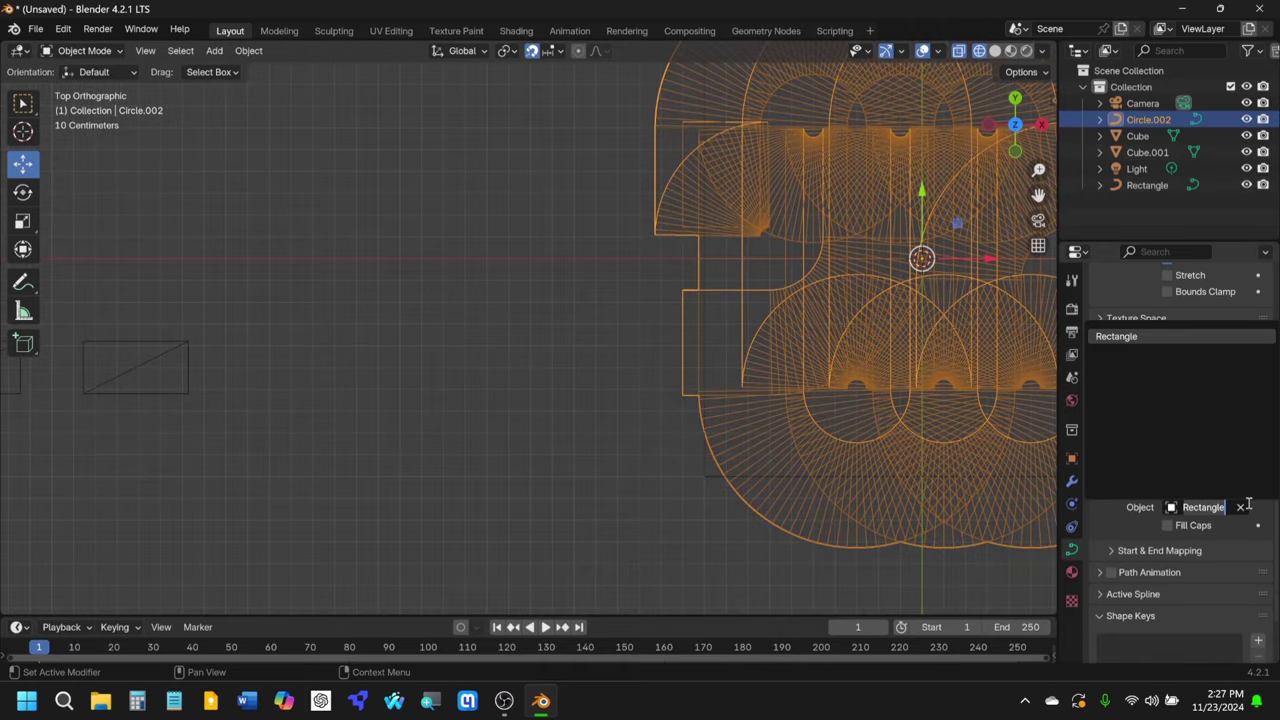
pyautogui.click(1241, 507)
pyautogui.click(1241, 508)
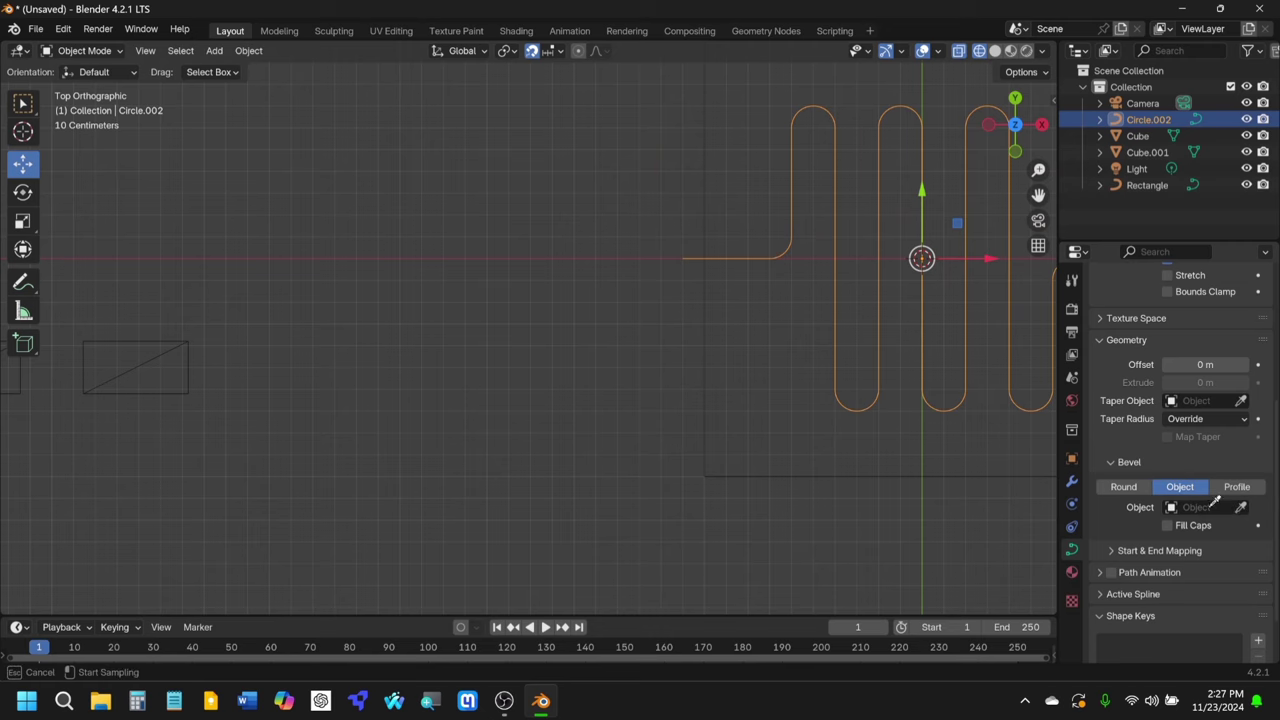
pyautogui.click(190, 344)
pyautogui.keyDown('shift'); pyautogui.moveTo(326, 325); pyautogui.dragTo(100, 373, button='middle'); pyautogui.keyUp('shift')
pyautogui.scroll(-2, 584, 283)
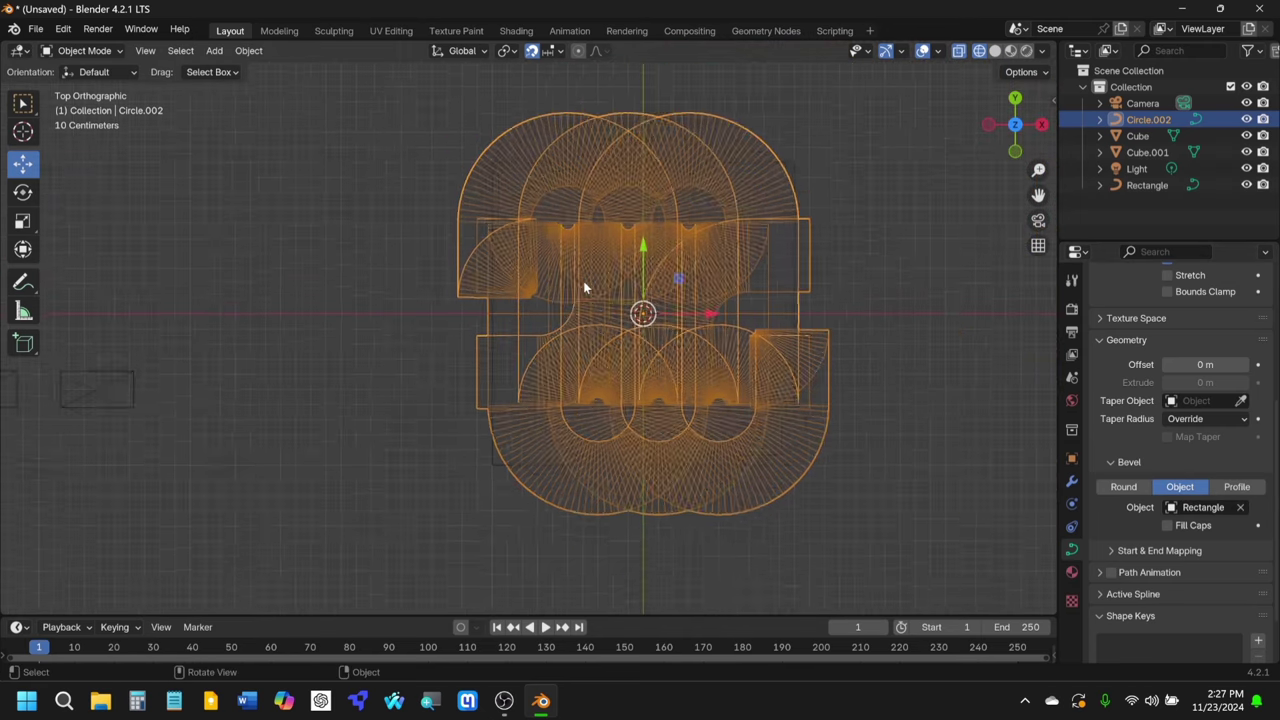
pyautogui.scroll(-1, 587, 265)
pyautogui.scroll(3, 497, 287)
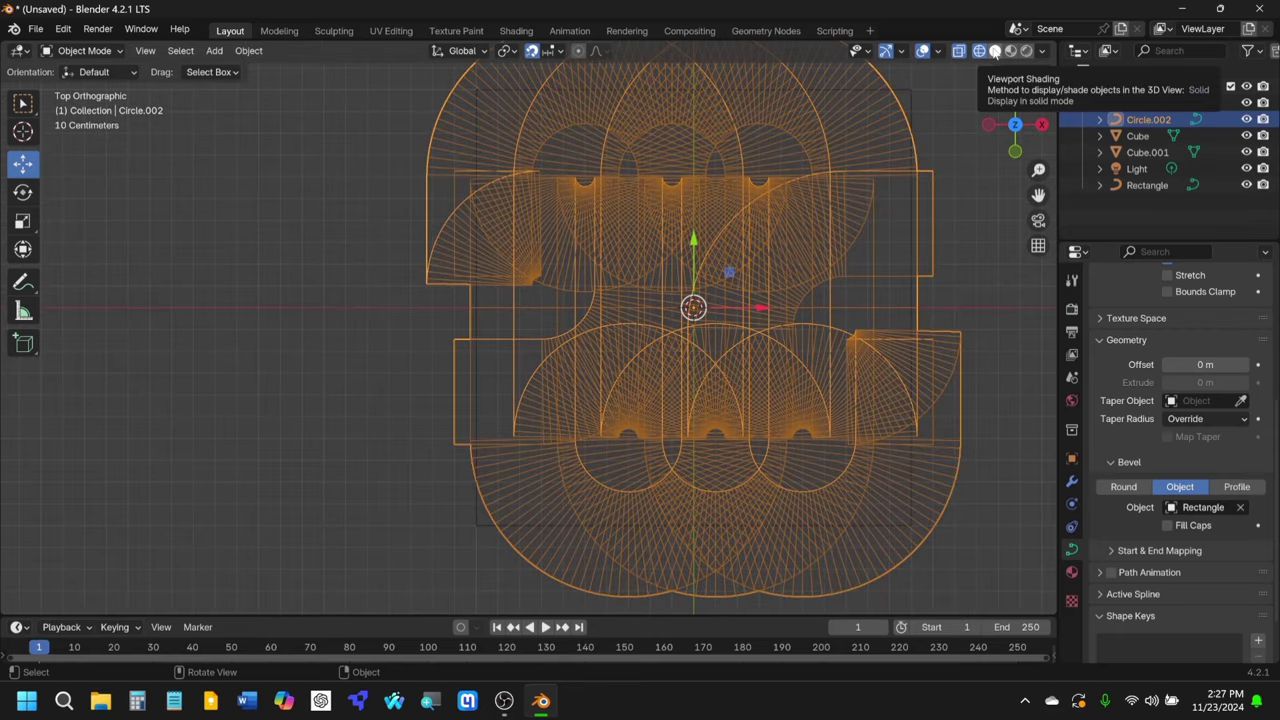
# Step: Display the scene in solid shading and scale the paired-rectangle profile uniformly to 0.057
pyautogui.click(994, 51)
pyautogui.scroll(-3, 640, 350)
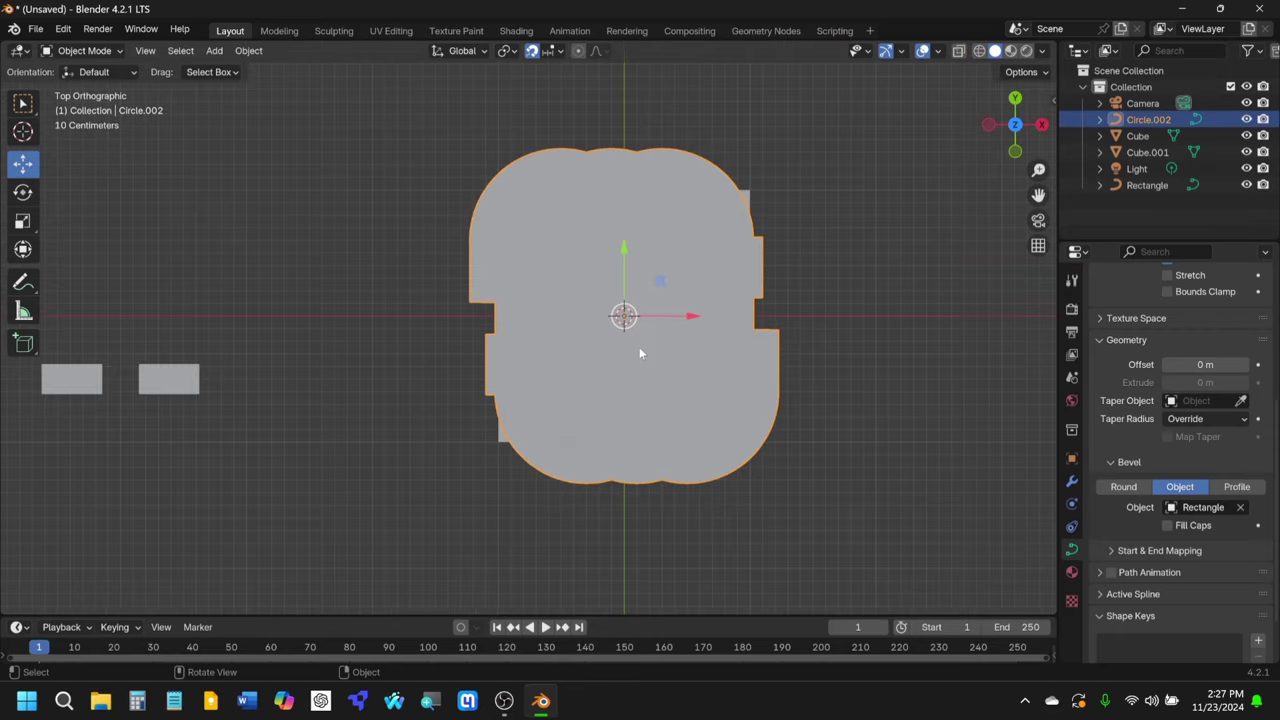
pyautogui.moveTo(640, 350)
pyautogui.mouseDown(button='middle')
pyautogui.moveTo(714, 240)
pyautogui.moveTo(784, 185)
pyautogui.moveTo(620, 262)
pyautogui.moveTo(198, 364)
pyautogui.mouseUp(button='middle')
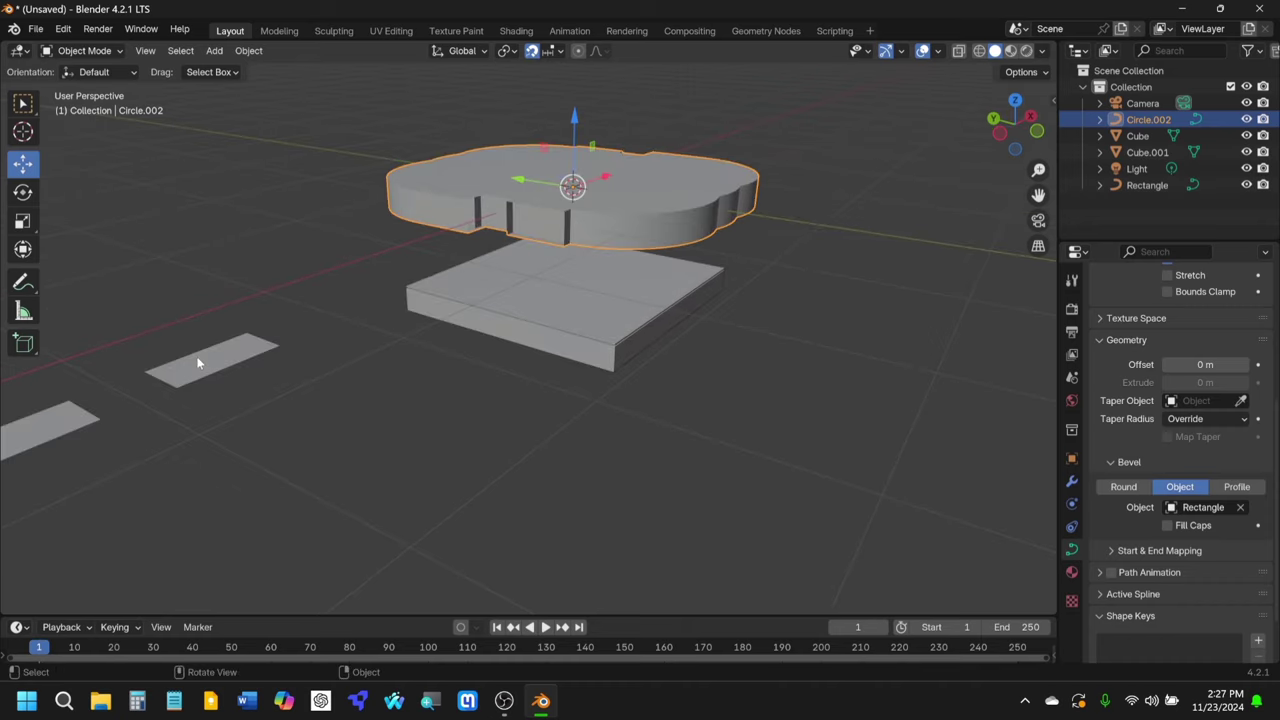
pyautogui.moveTo(502, 268); pyautogui.dragTo(651, 260, button='middle')
pyautogui.moveTo(545, 282); pyautogui.dragTo(430, 267, button='middle')
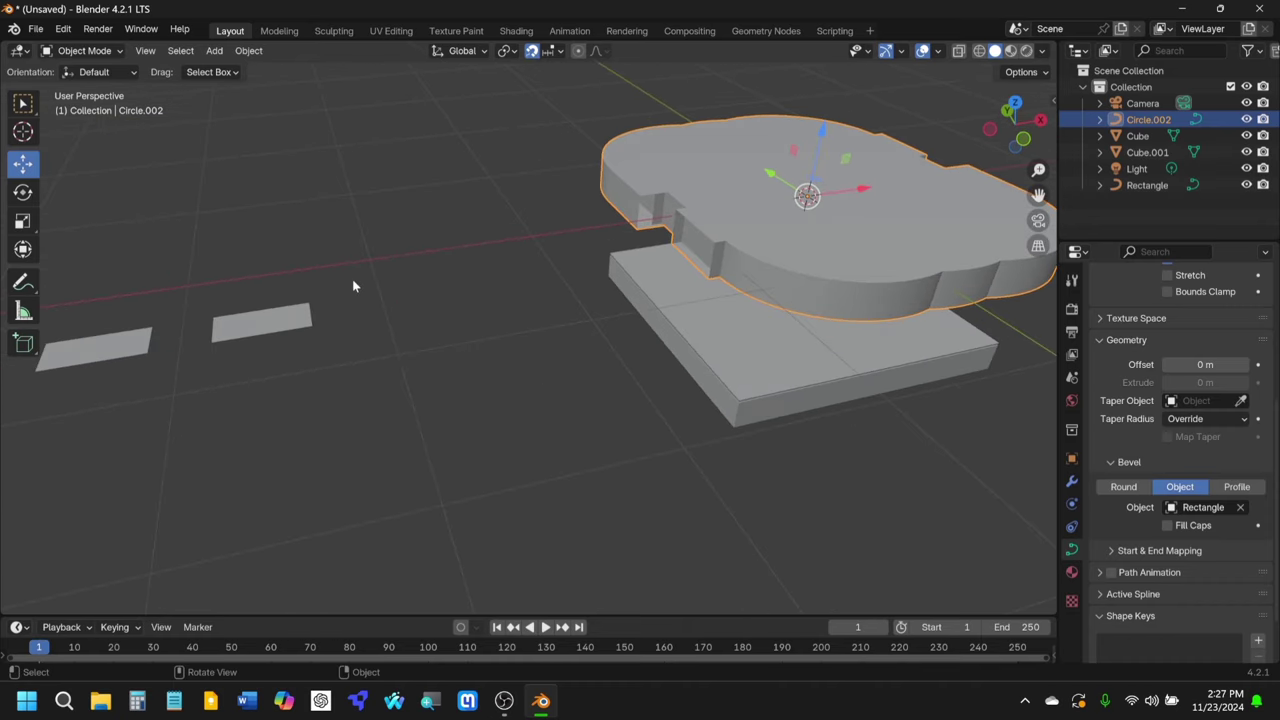
pyautogui.click(273, 326)
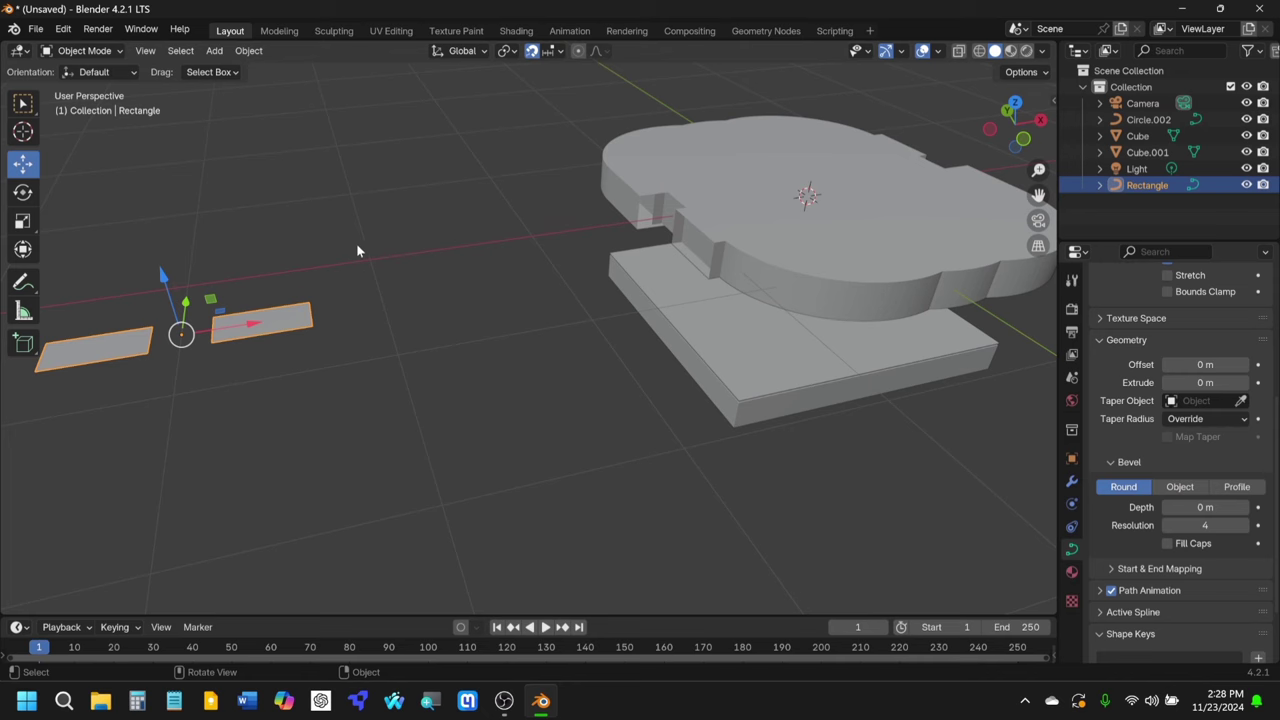
pyautogui.press('s')
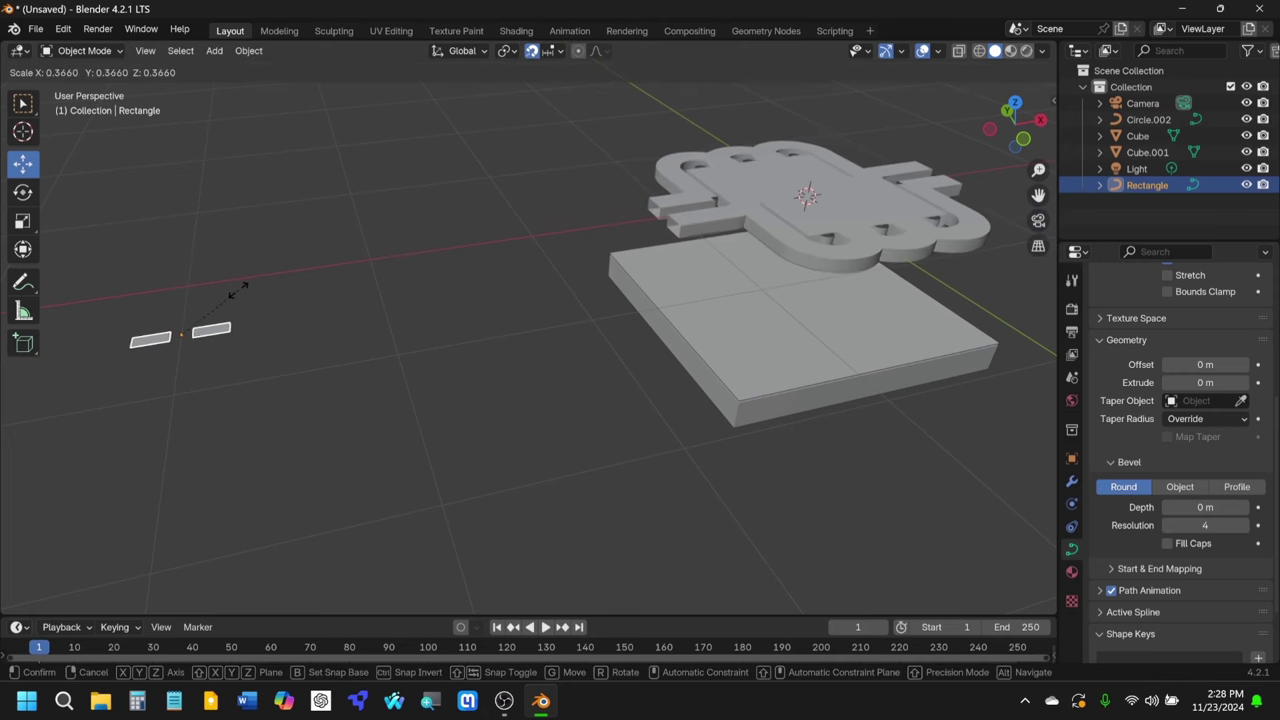
pyautogui.moveTo(212, 297)
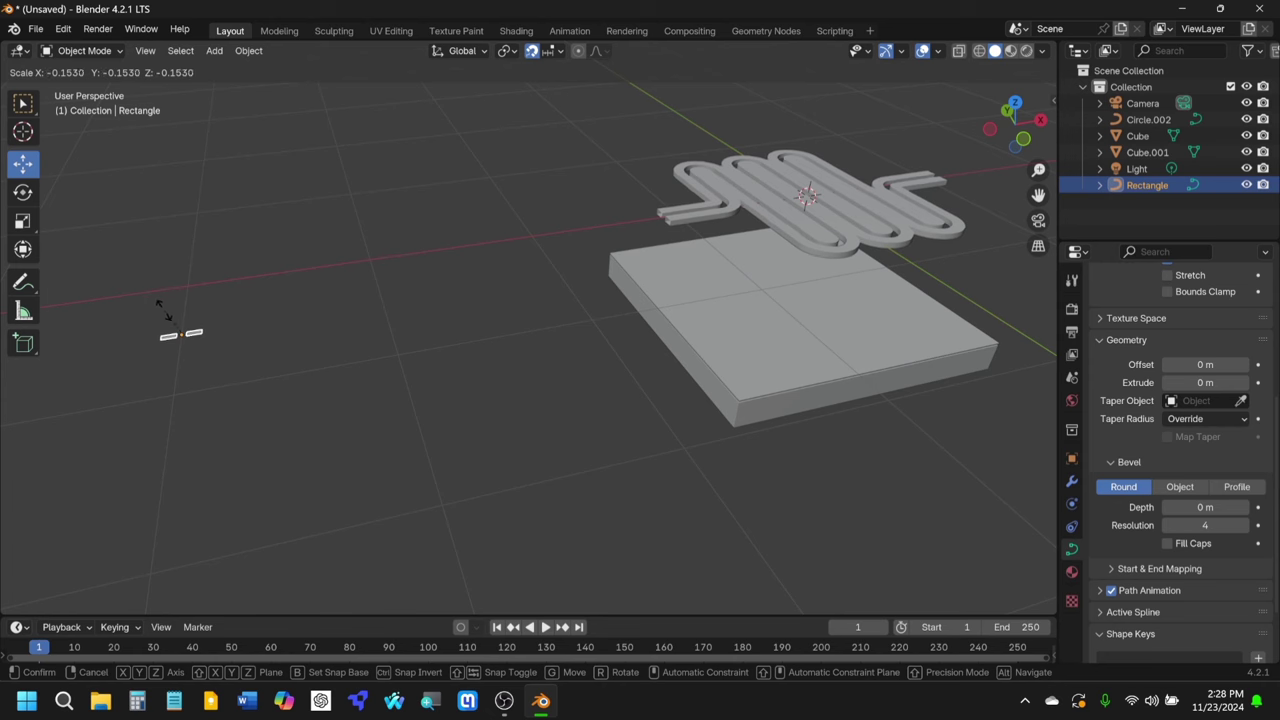
pyautogui.moveTo(168, 316)
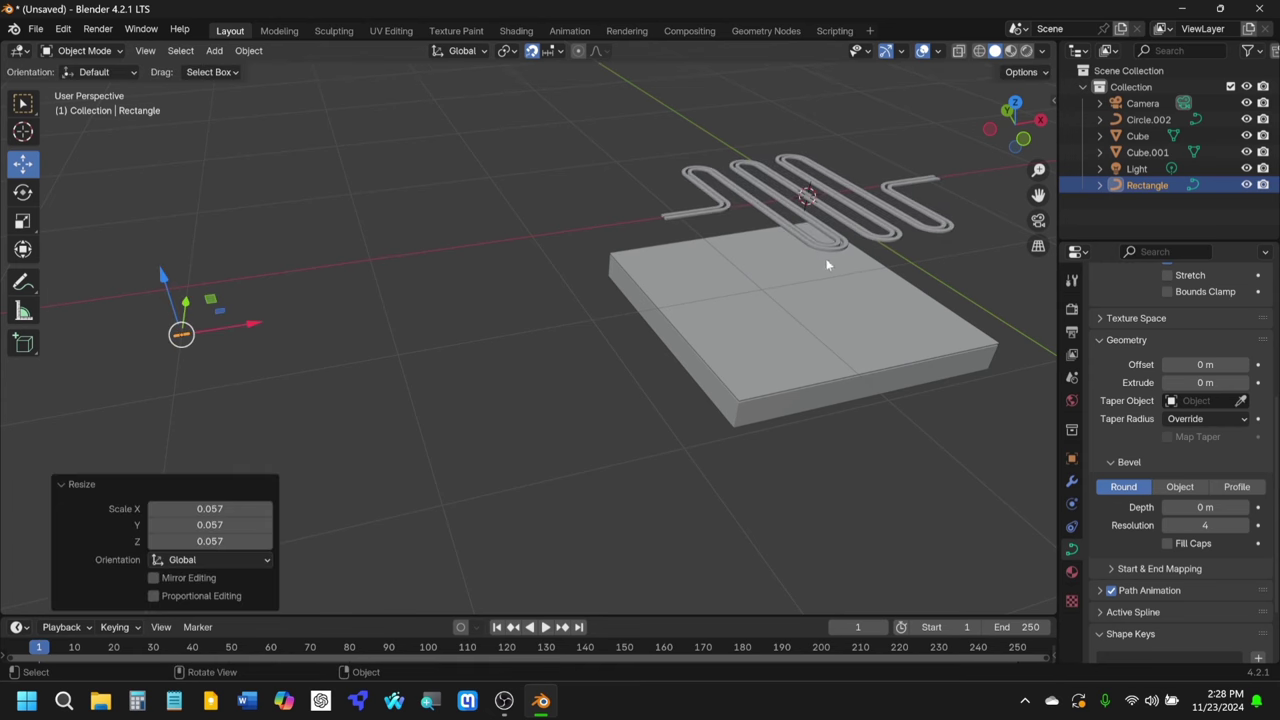
# Step: Select the bevelled serpentine and, in an orthographic side view, lower it 0.8 m along Z to the slab's top
pyautogui.keyDown('shift'); pyautogui.moveTo(827, 265); pyautogui.dragTo(593, 161, button='middle'); pyautogui.keyUp('shift')
pyautogui.scroll(6, 532, 383)
pyautogui.scroll(-6, 580, 320)
pyautogui.click(669, 138)
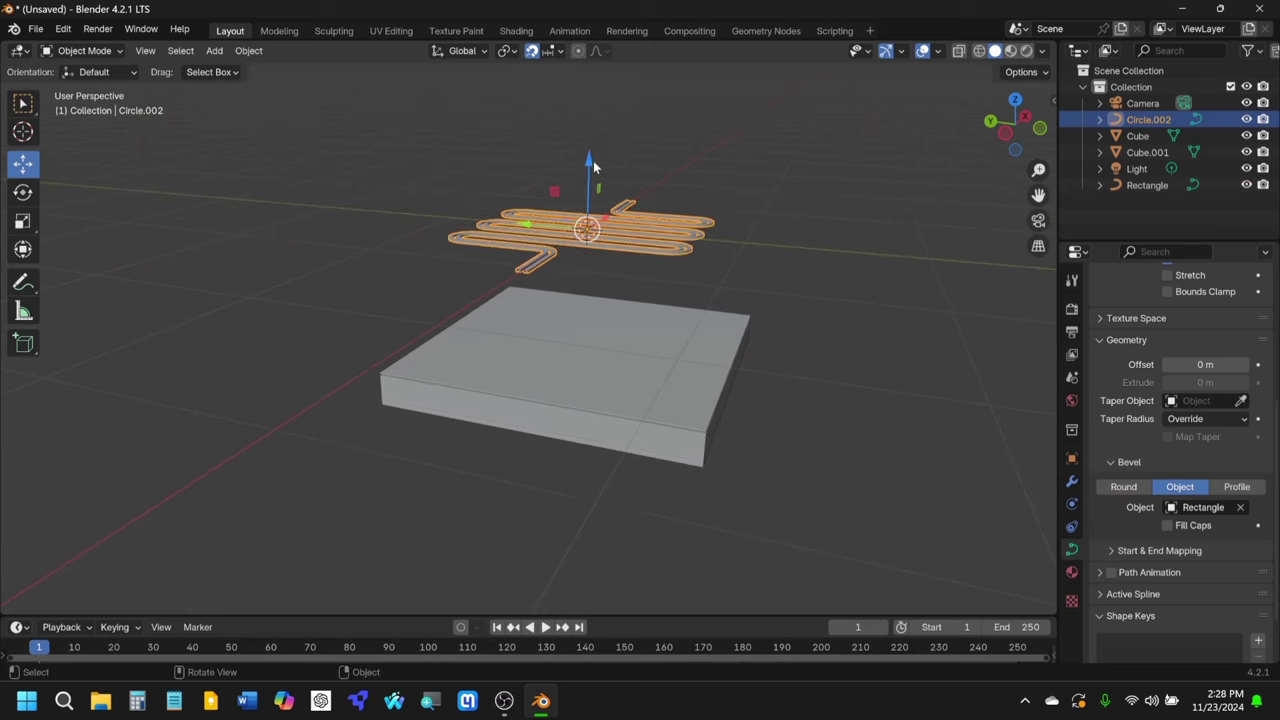
pyautogui.click(592, 162)
pyautogui.click(1006, 140)
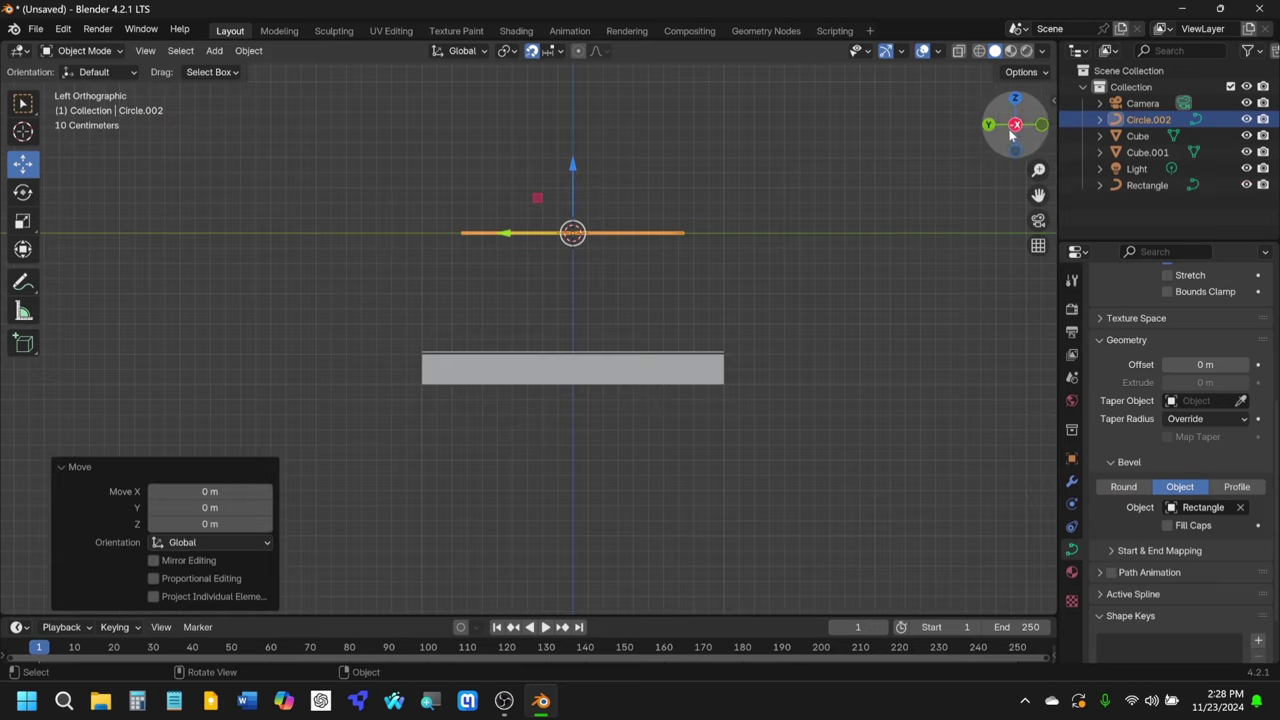
pyautogui.scroll(2, 480, 257)
pyautogui.moveTo(543, 112); pyautogui.dragTo(556, 282)
pyautogui.scroll(4, 556, 290)
pyautogui.keyDown('shift'); pyautogui.moveTo(598, 438); pyautogui.dragTo(550, 233, button='middle'); pyautogui.keyUp('shift')
pyautogui.scroll(6, 547, 243)
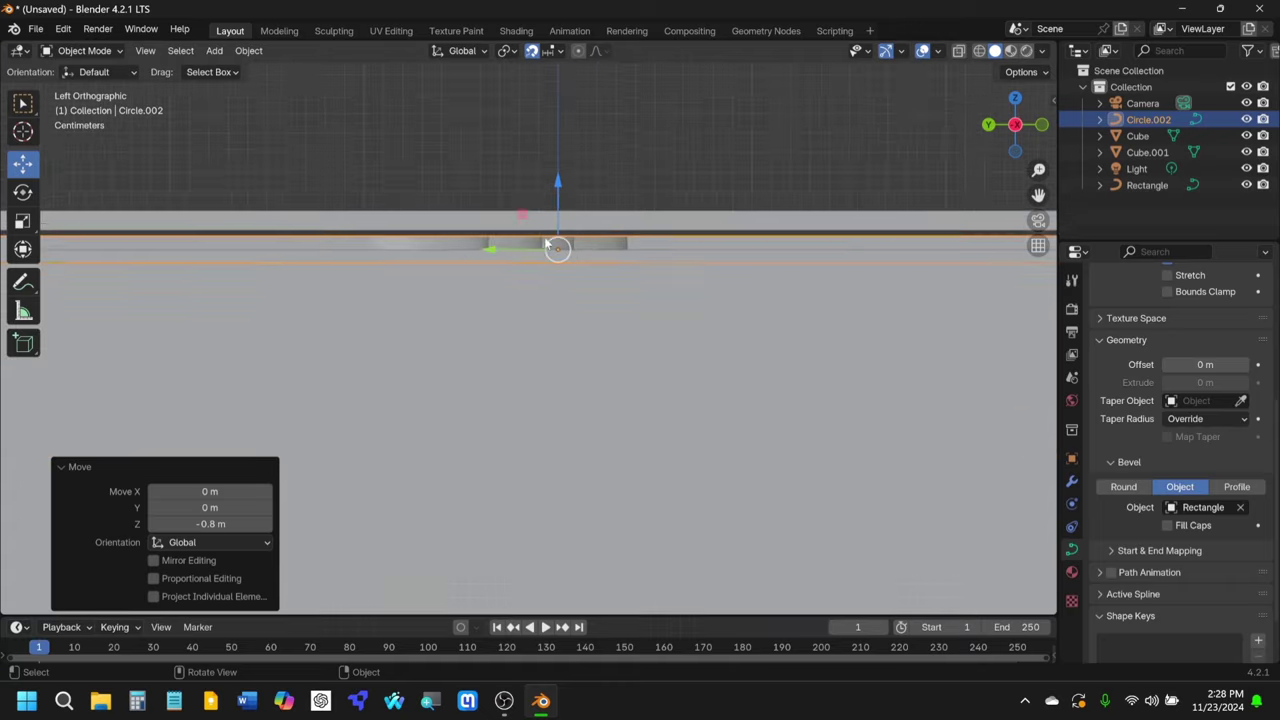
# Step: Fine-tune the serpentine's height at the slab's top surface with a Z move of -0.005 m
pyautogui.keyDown('shift'); pyautogui.moveTo(514, 317); pyautogui.dragTo(484, 402, button='middle'); pyautogui.keyUp('shift')
pyautogui.moveTo(528, 255); pyautogui.dragTo(506, 277)
pyautogui.scroll(4, 534, 202)
pyautogui.scroll(-3, 506, 277)
pyautogui.moveTo(811, 318); pyautogui.dragTo(540, 263, button='middle')
pyautogui.moveTo(444, 206); pyautogui.dragTo(1014, 123, button='middle')
# Step: Show the top view in wireframe shading and convert the serpentine curve to a mesh
pyautogui.click(1016, 102)
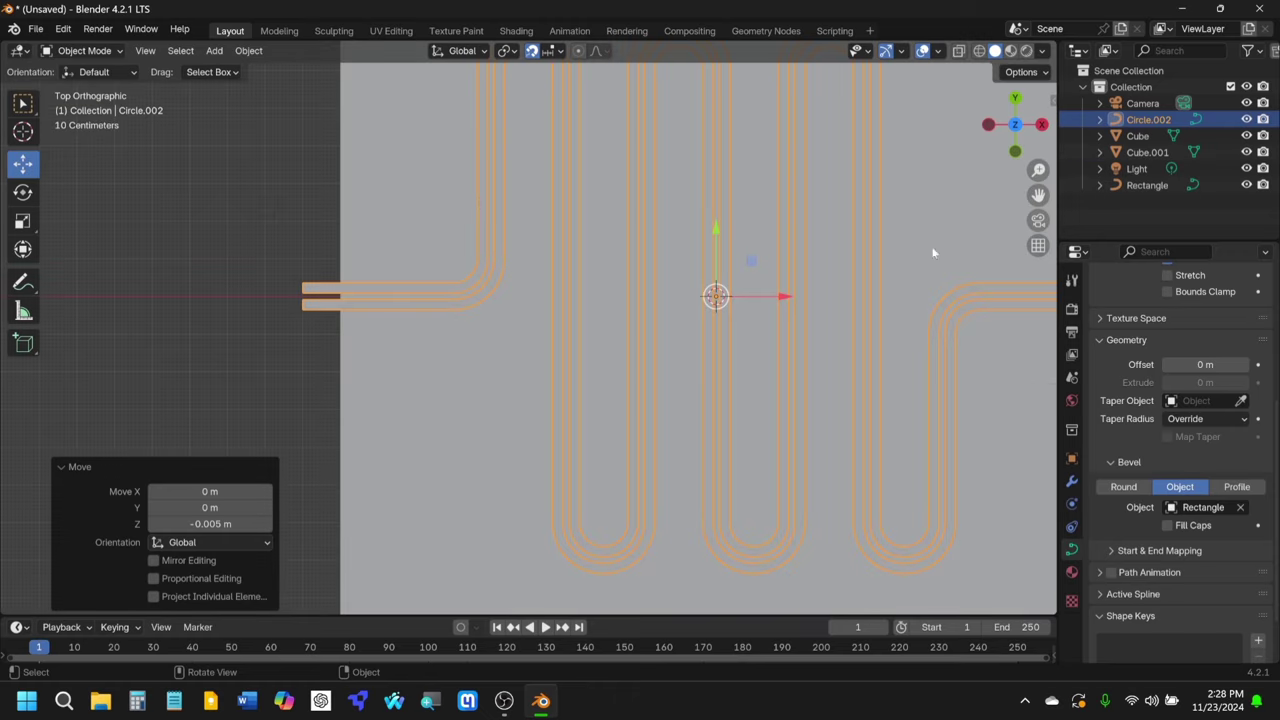
pyautogui.scroll(-6, 479, 195)
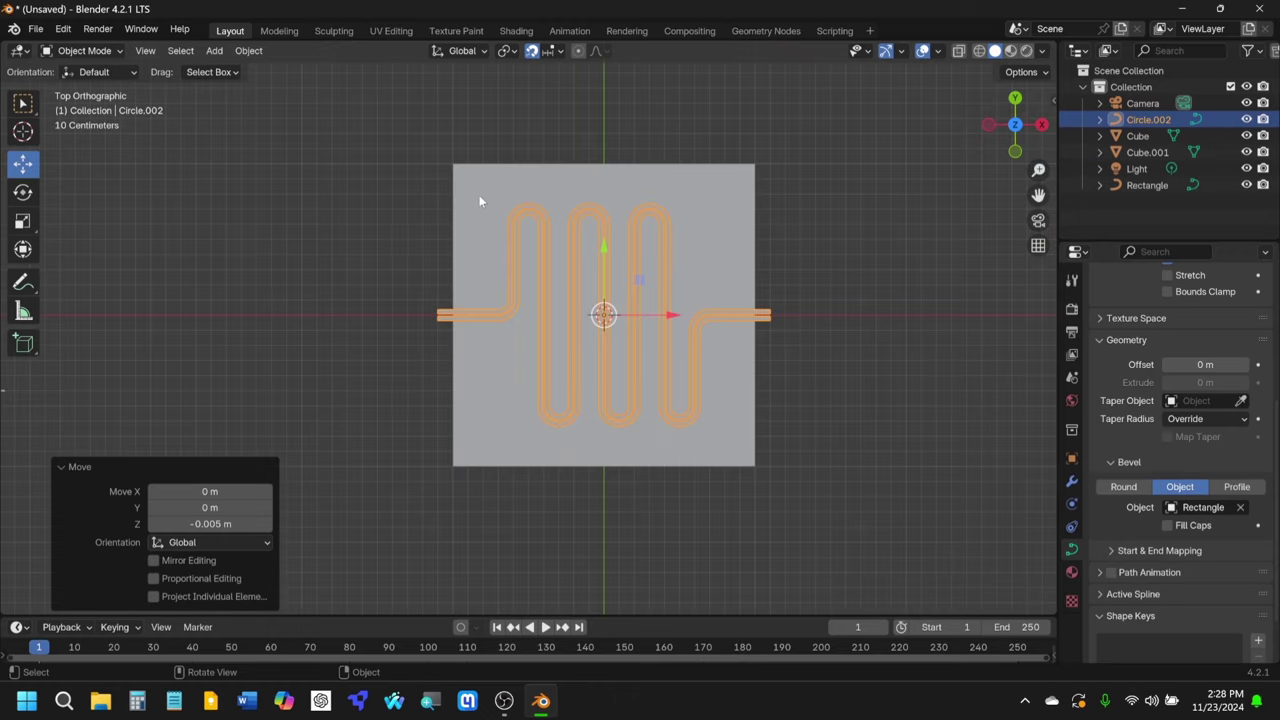
pyautogui.click(980, 51)
pyautogui.scroll(2, 560, 319)
pyautogui.click(320, 244)
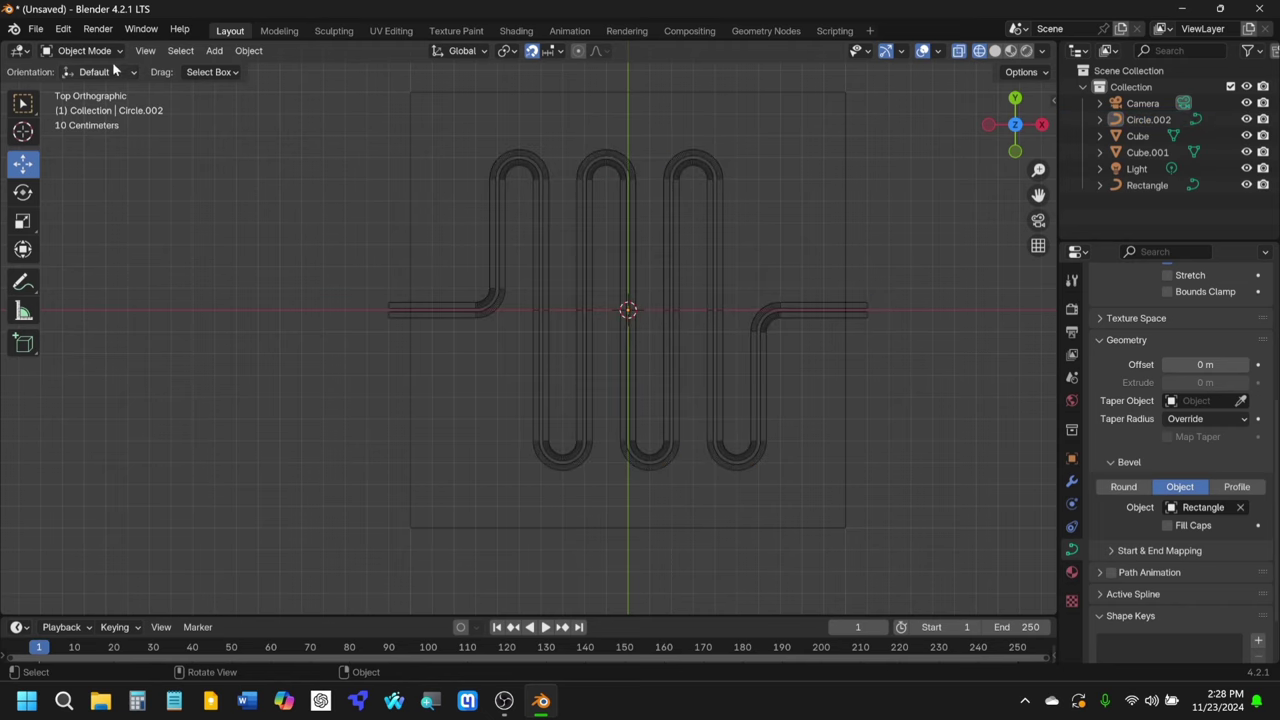
pyautogui.click(393, 313)
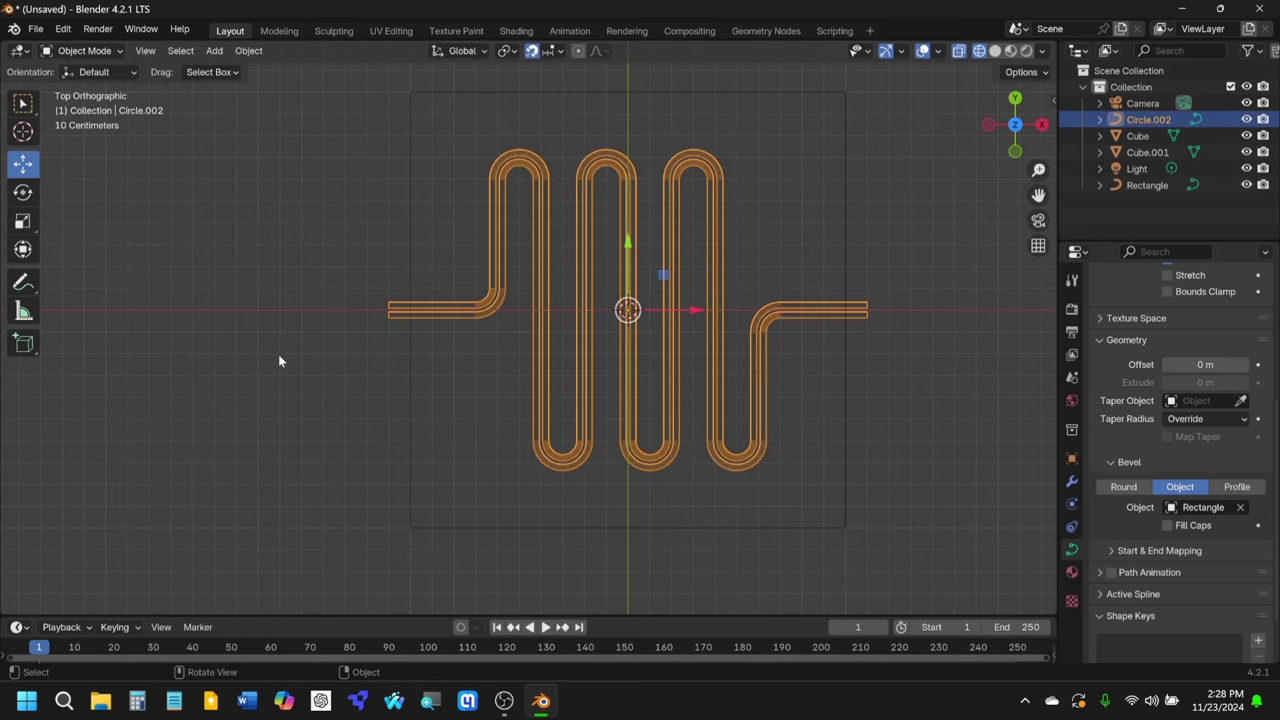
pyautogui.scroll(1, 358, 345)
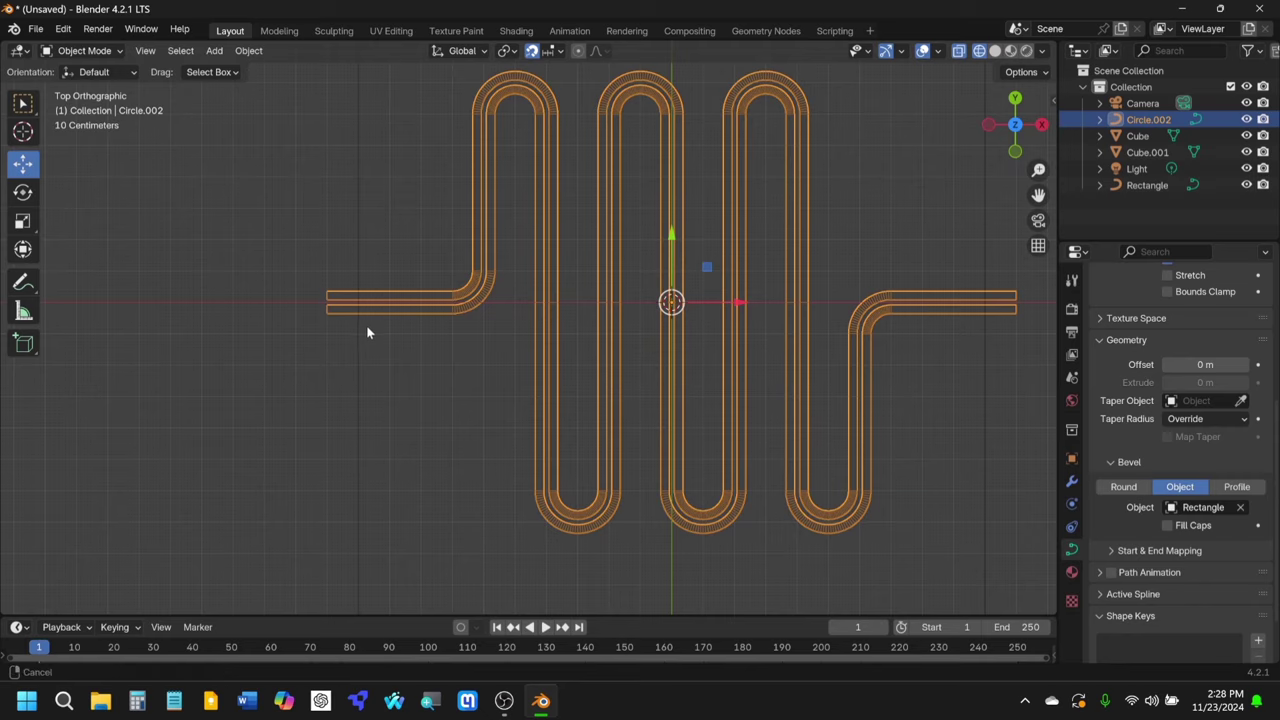
pyautogui.scroll(1, 362, 338)
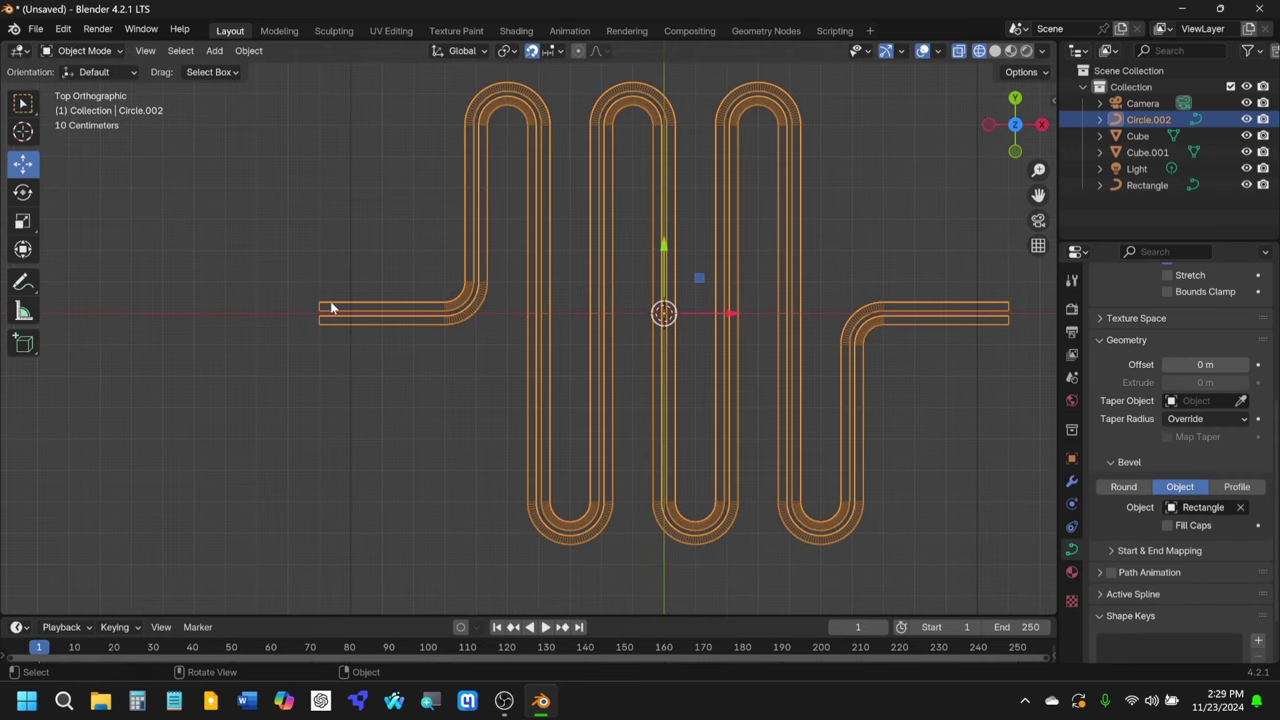
pyautogui.rightClick(333, 308)
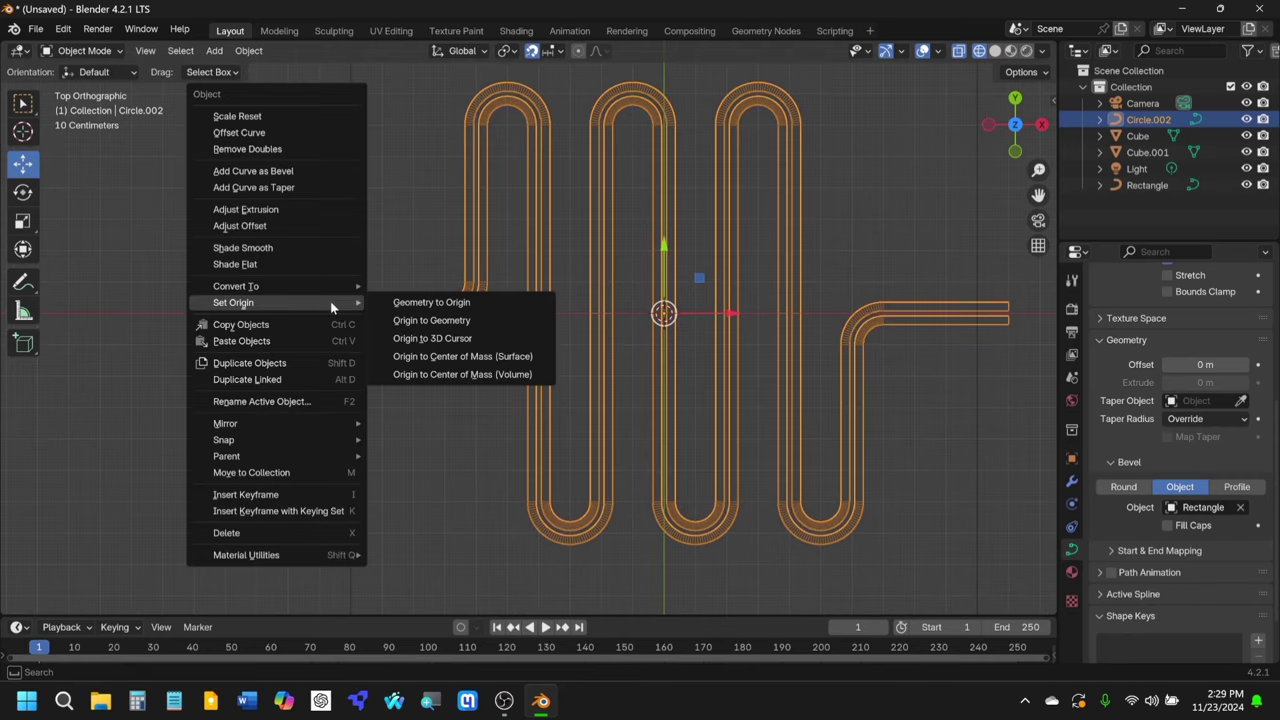
pyautogui.moveTo(345, 287)
pyautogui.click(410, 287)
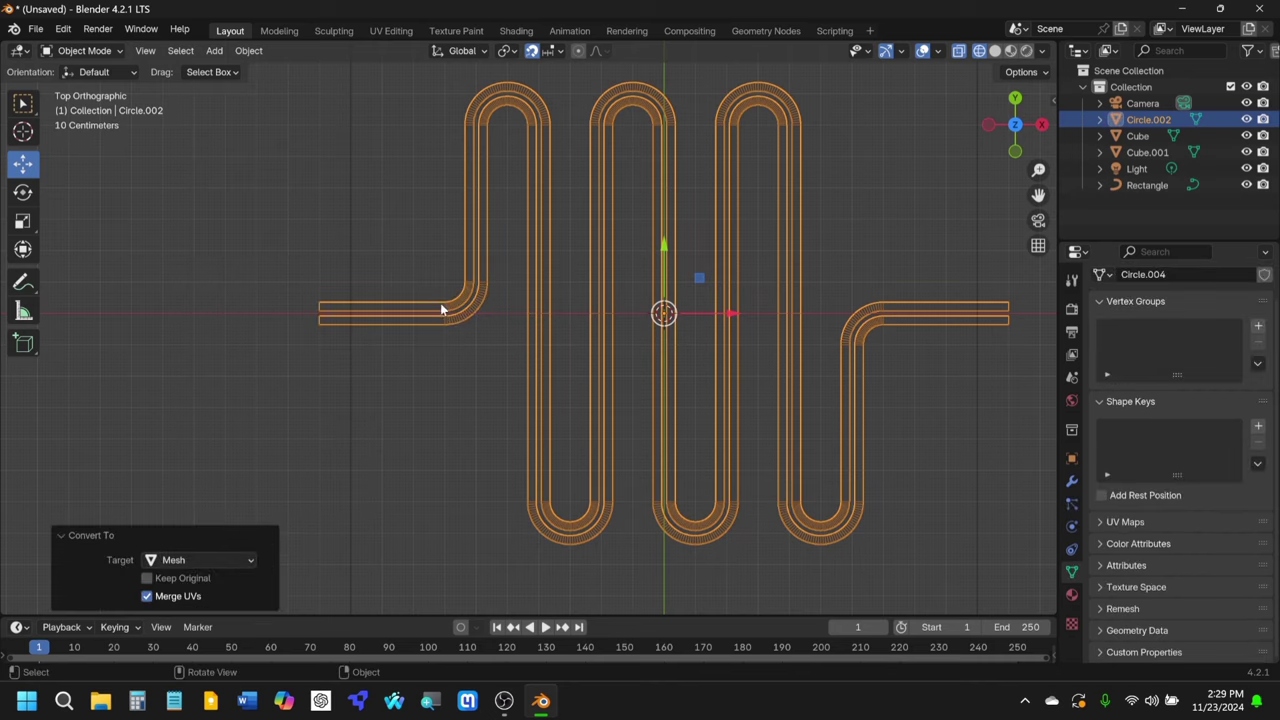
# Step: Open the serpentine mesh in Edit Mode with edge selection and fill the open edges at its negative-X end
pyautogui.click(216, 253)
pyautogui.click(334, 316)
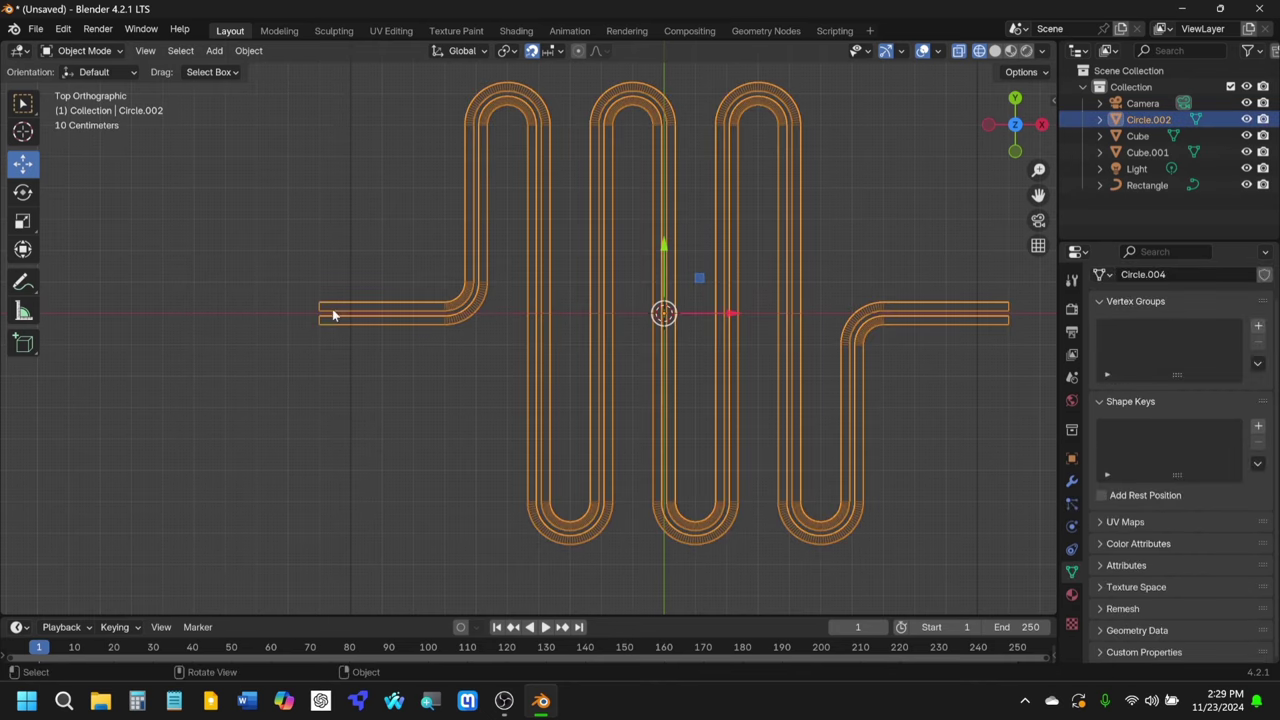
pyautogui.click(84, 50)
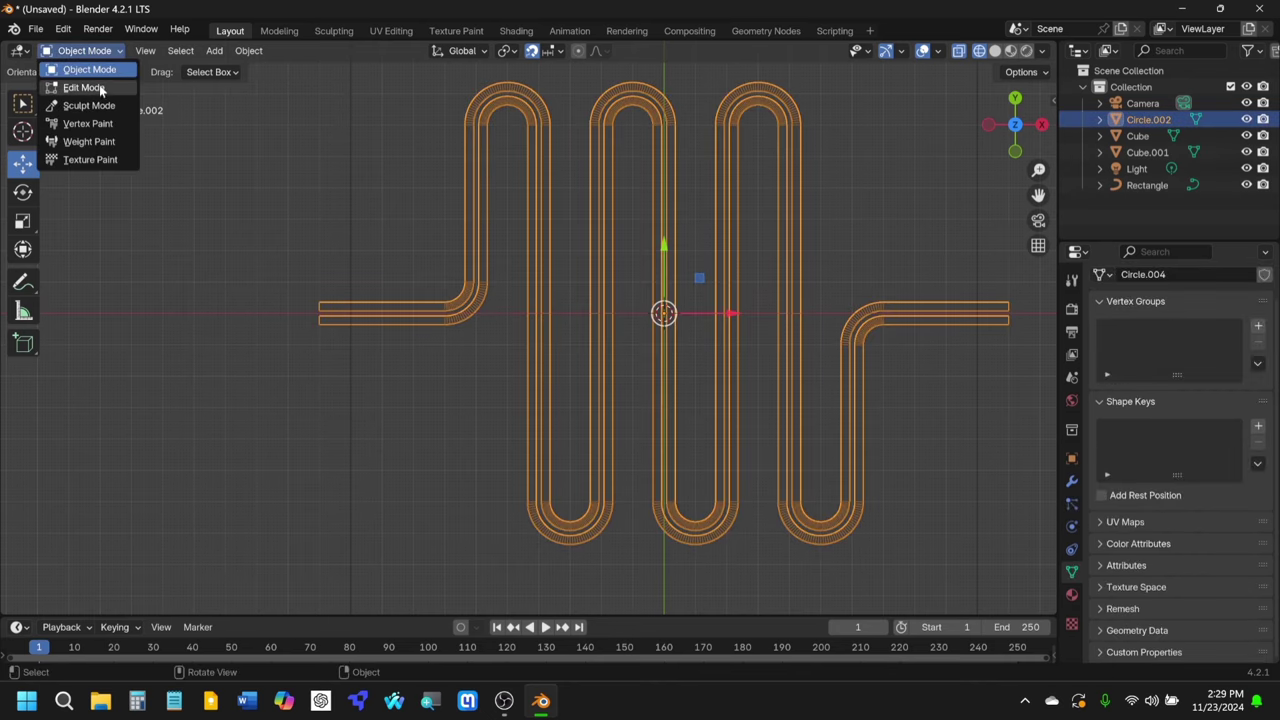
pyautogui.click(100, 86)
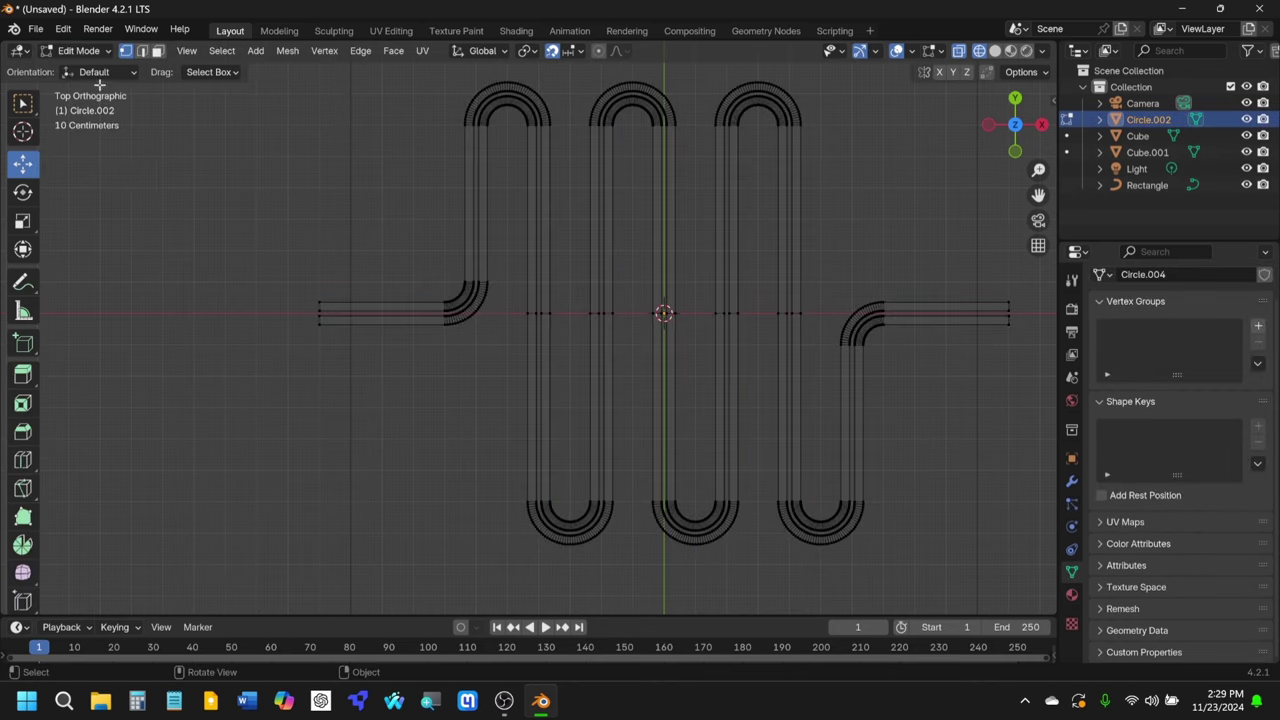
pyautogui.click(143, 51)
pyautogui.moveTo(269, 267); pyautogui.dragTo(335, 359)
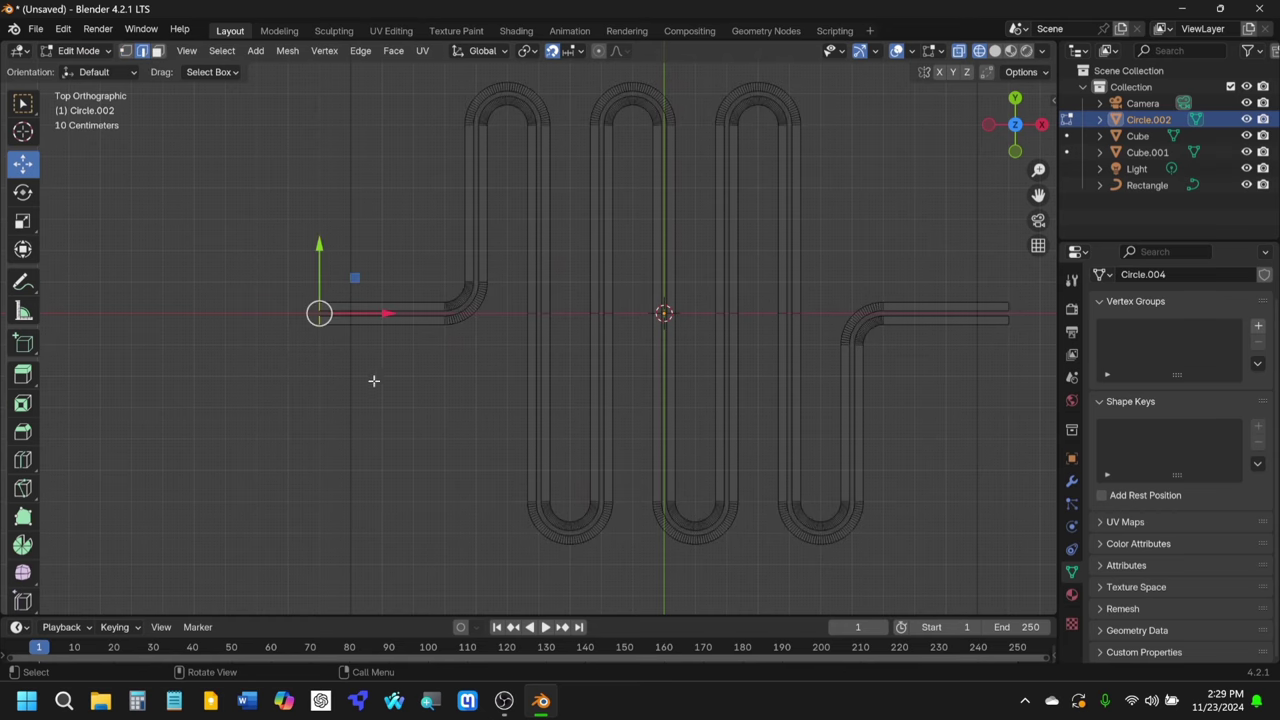
# Step: Select the two open edge loops at the serpentine's positive-X end and fill them with faces
pyautogui.keyDown('shift'); pyautogui.moveTo(900, 345); pyautogui.dragTo(781, 335, button='middle'); pyautogui.keyUp('shift')
pyautogui.moveTo(788, 261); pyautogui.dragTo(864, 386)
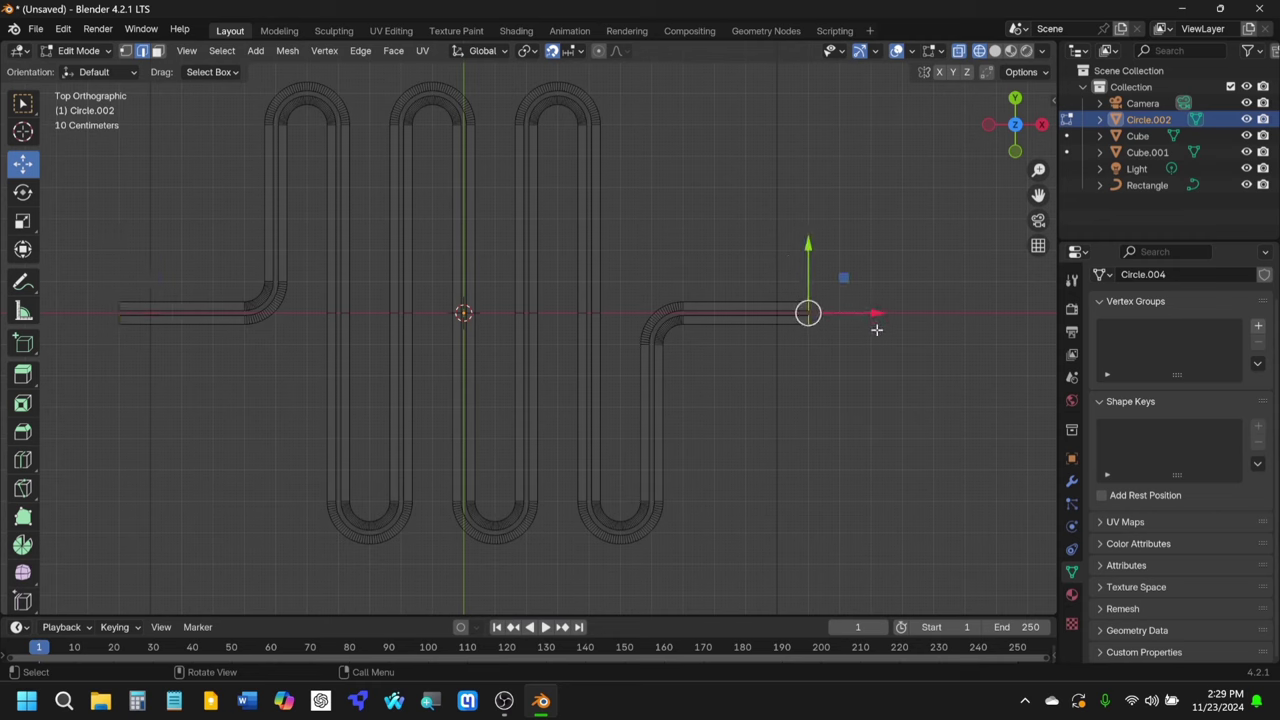
pyautogui.keyDown('shift'); pyautogui.moveTo(870, 331); pyautogui.dragTo(774, 314, button='middle'); pyautogui.keyUp('shift')
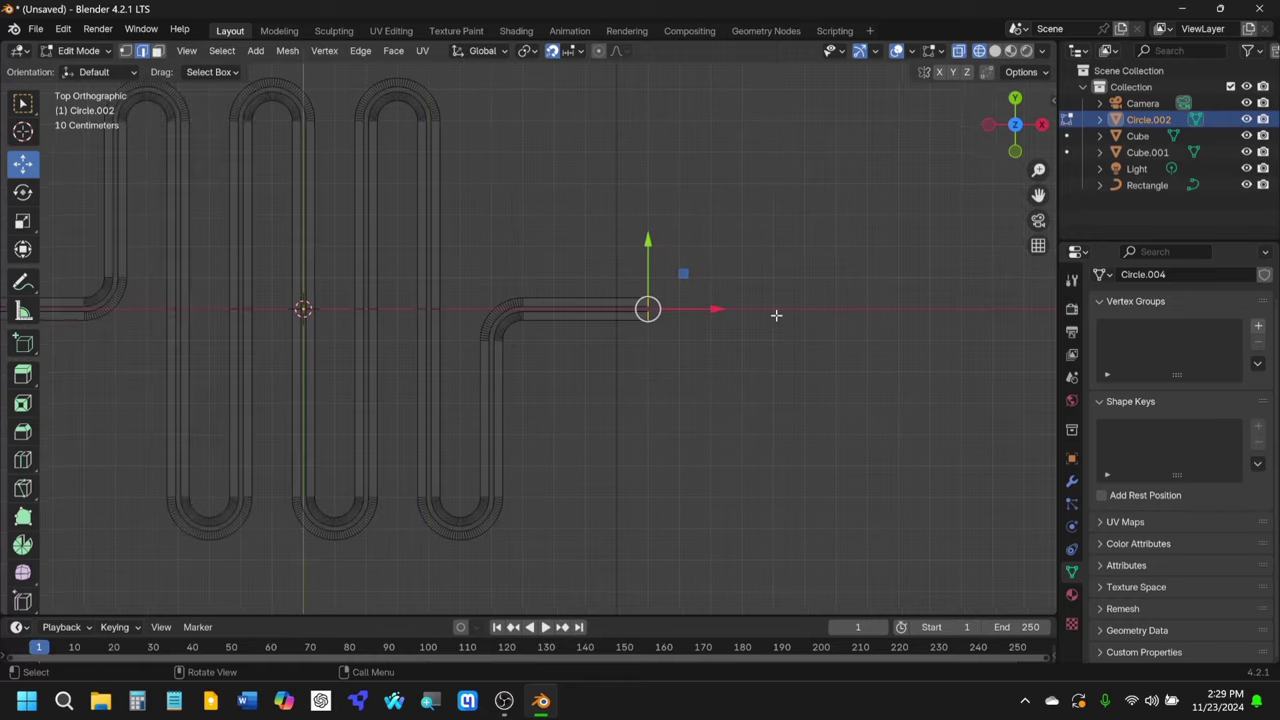
pyautogui.scroll(3, 846, 354)
# Step: Examine the filled end faces at both ends of the twin channel in perspective view
pyautogui.moveTo(846, 354); pyautogui.dragTo(705, 221, button='middle')
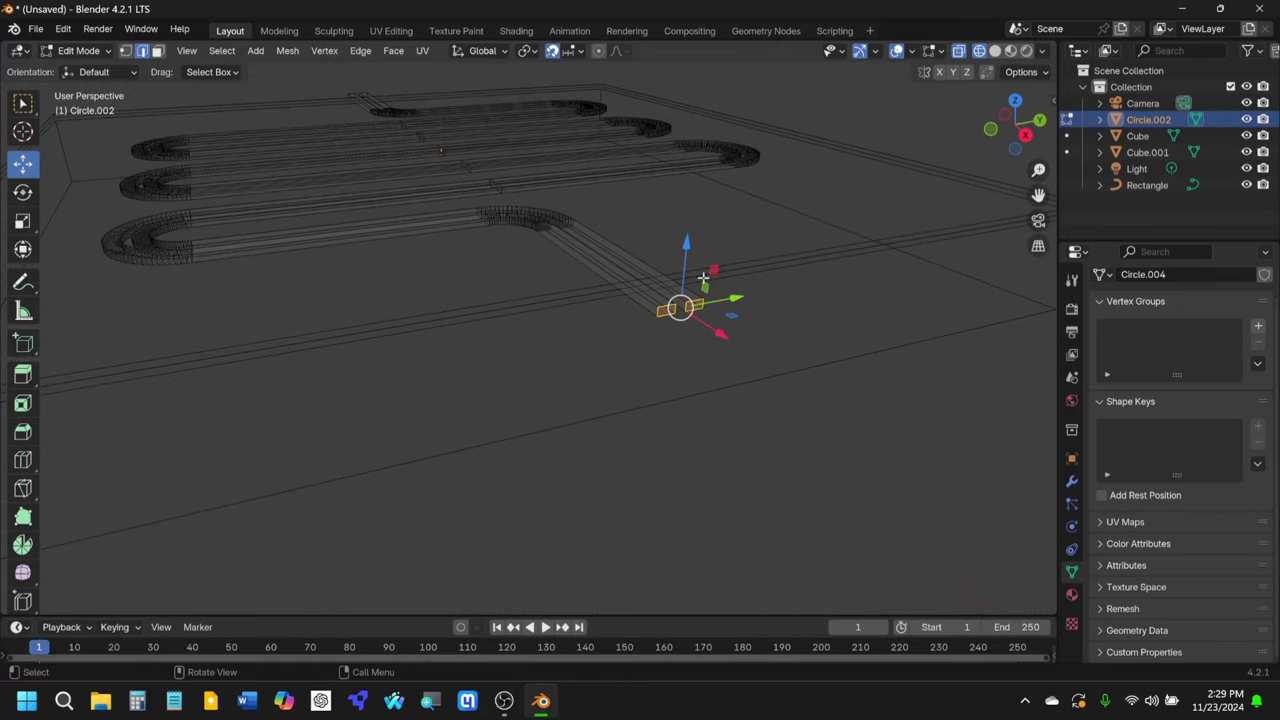
pyautogui.scroll(6, 687, 291)
pyautogui.keyDown('shift'); pyautogui.moveTo(760, 317); pyautogui.dragTo(632, 248, button='middle'); pyautogui.keyUp('shift')
pyautogui.scroll(-4, 723, 297)
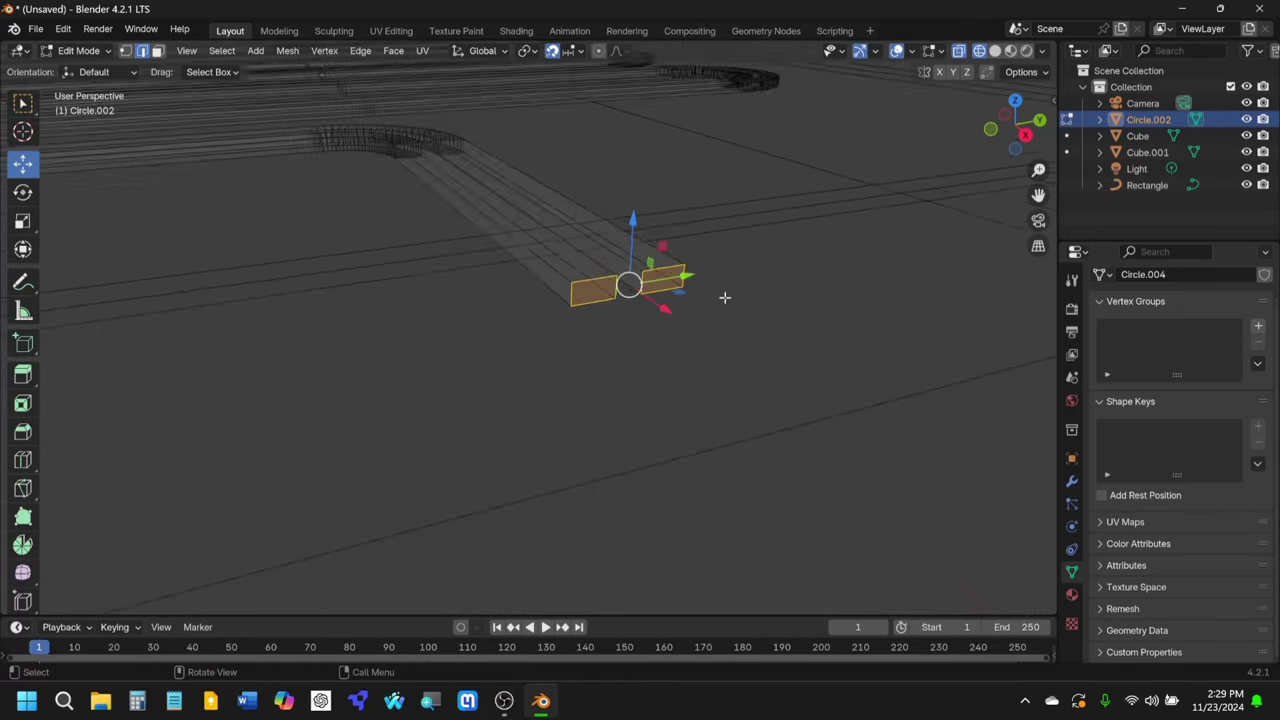
pyautogui.scroll(6, 735, 290)
pyautogui.scroll(-6, 848, 197)
pyautogui.moveTo(491, 313); pyautogui.dragTo(454, 342, button='middle')
pyautogui.scroll(-6, 470, 310)
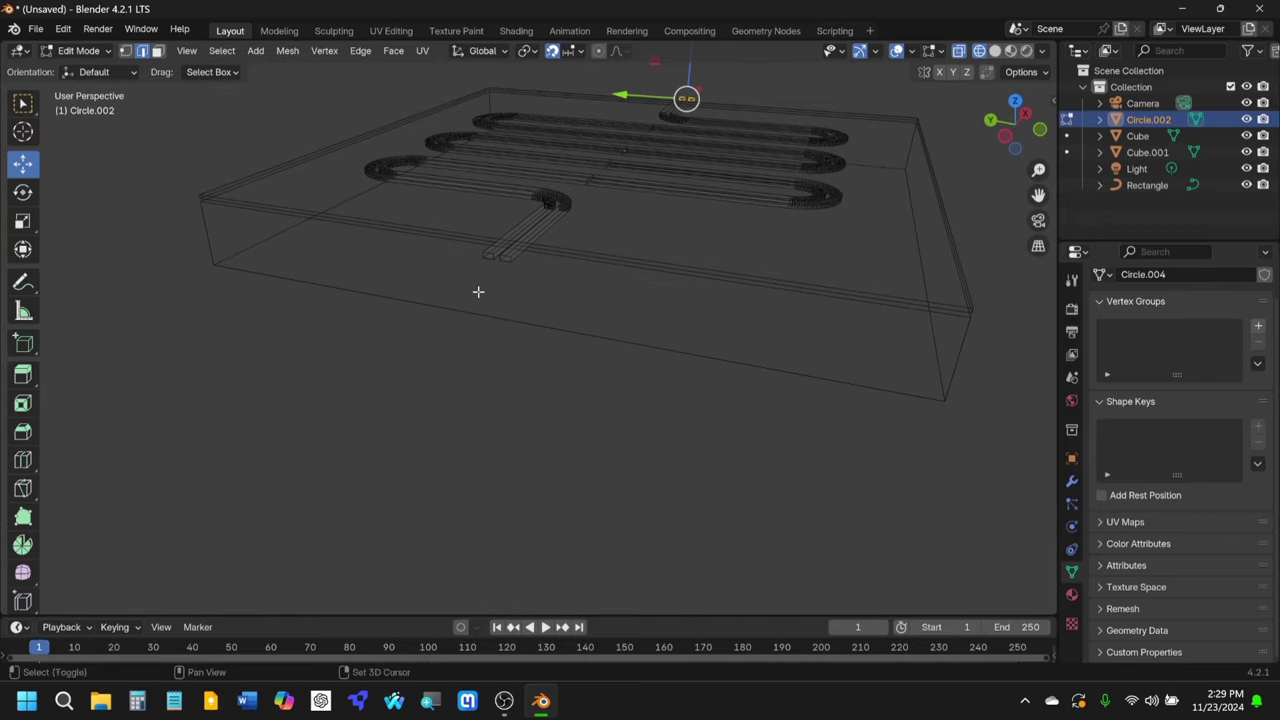
pyautogui.scroll(1, 480, 291)
pyautogui.keyDown('shift'); pyautogui.moveTo(480, 291); pyautogui.dragTo(555, 272, button='middle'); pyautogui.keyUp('shift')
pyautogui.scroll(4, 517, 217)
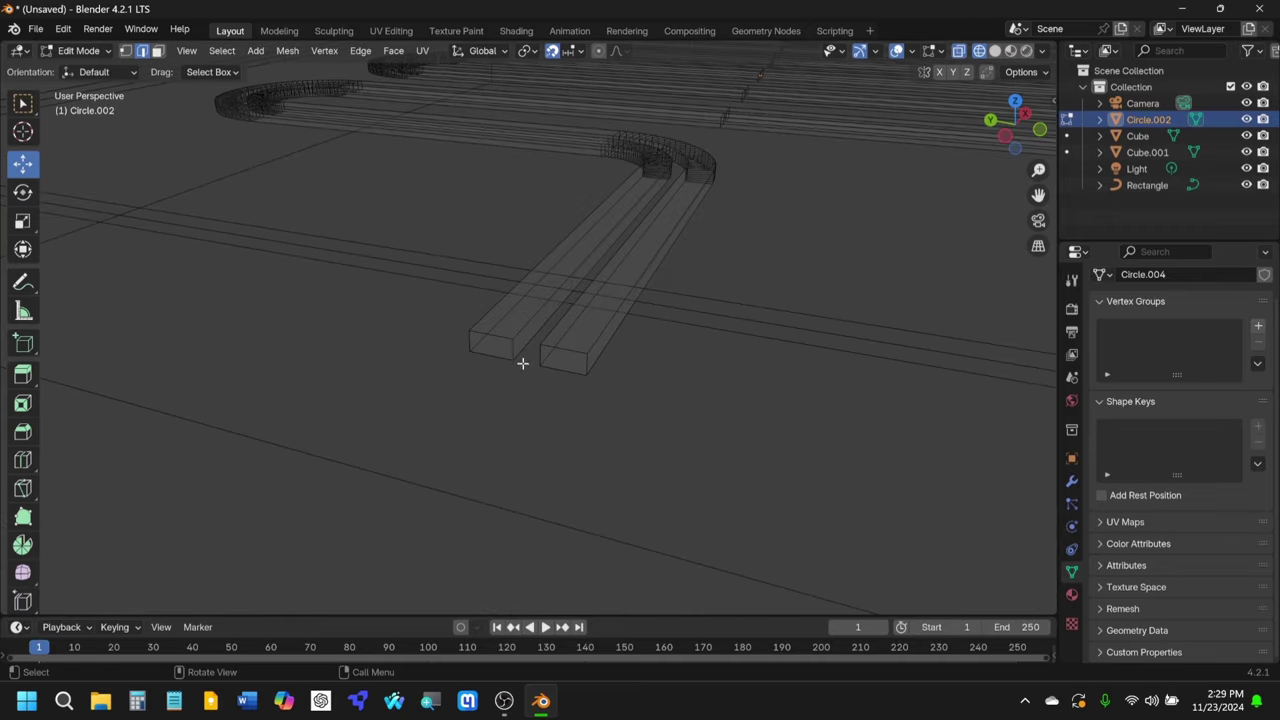
# Step: Display the scene in solid shading and check the capped channel ends beyond both slab edges
pyautogui.click(995, 57)
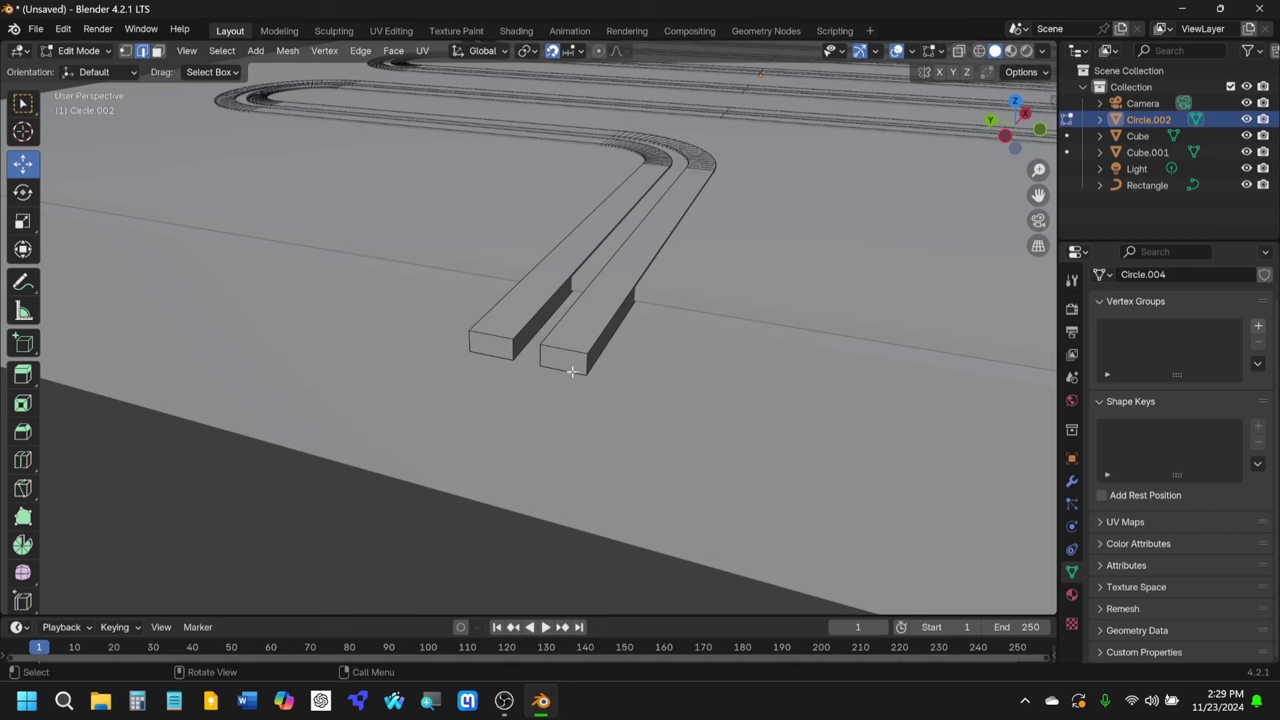
pyautogui.scroll(-6, 554, 347)
pyautogui.moveTo(597, 309); pyautogui.dragTo(512, 262, button='middle')
pyautogui.keyDown('shift'); pyautogui.moveTo(706, 203); pyautogui.dragTo(614, 349, button='middle'); pyautogui.keyUp('shift')
pyautogui.scroll(3, 614, 349)
pyautogui.keyDown('shift'); pyautogui.moveTo(486, 386); pyautogui.dragTo(547, 329, button='middle'); pyautogui.keyUp('shift')
pyautogui.scroll(5, 547, 329)
pyautogui.keyDown('shift'); pyautogui.moveTo(654, 263); pyautogui.dragTo(706, 323, button='middle'); pyautogui.keyUp('shift')
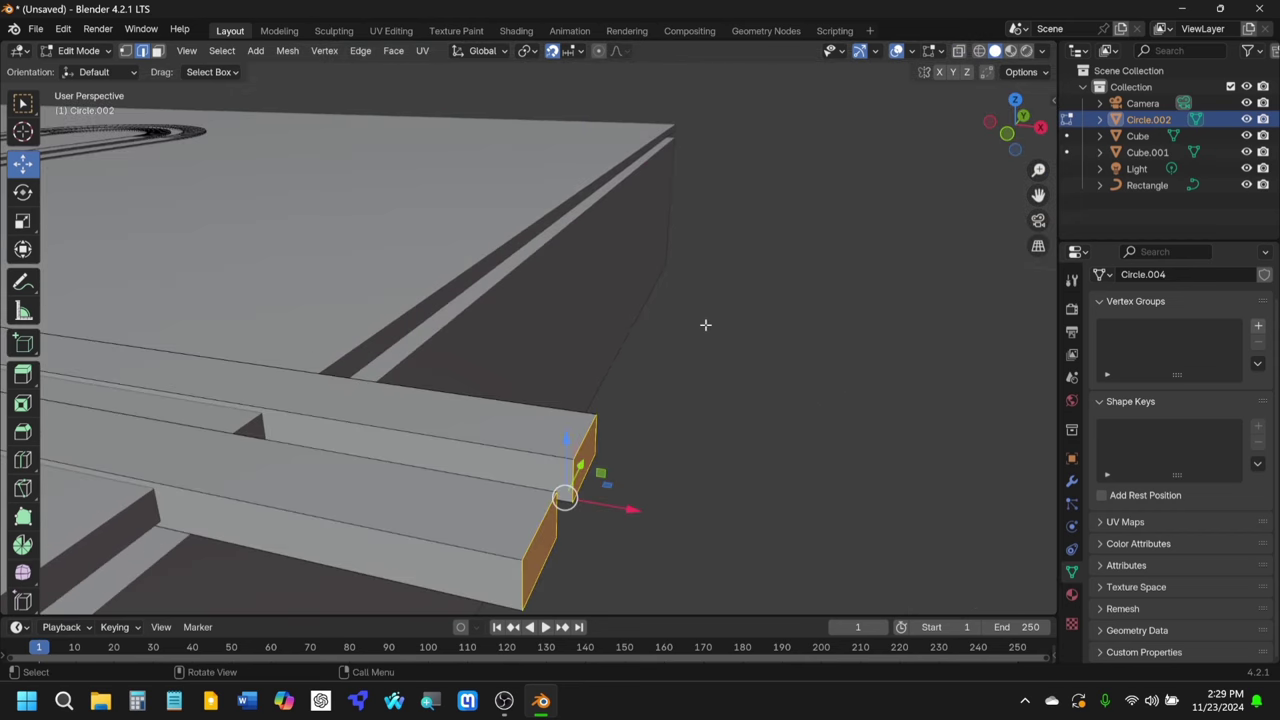
# Step: Clear the end-face selection and return the serpentine mesh to Object Mode
pyautogui.click(702, 427)
pyautogui.scroll(-6, 614, 430)
pyautogui.moveTo(622, 389); pyautogui.dragTo(548, 307, button='middle')
pyautogui.click(79, 50)
pyautogui.click(80, 70)
# Step: Examine the serpentine's bends, straight runs and ends where they sit in the slab's upper surface
pyautogui.scroll(-5, 534, 264)
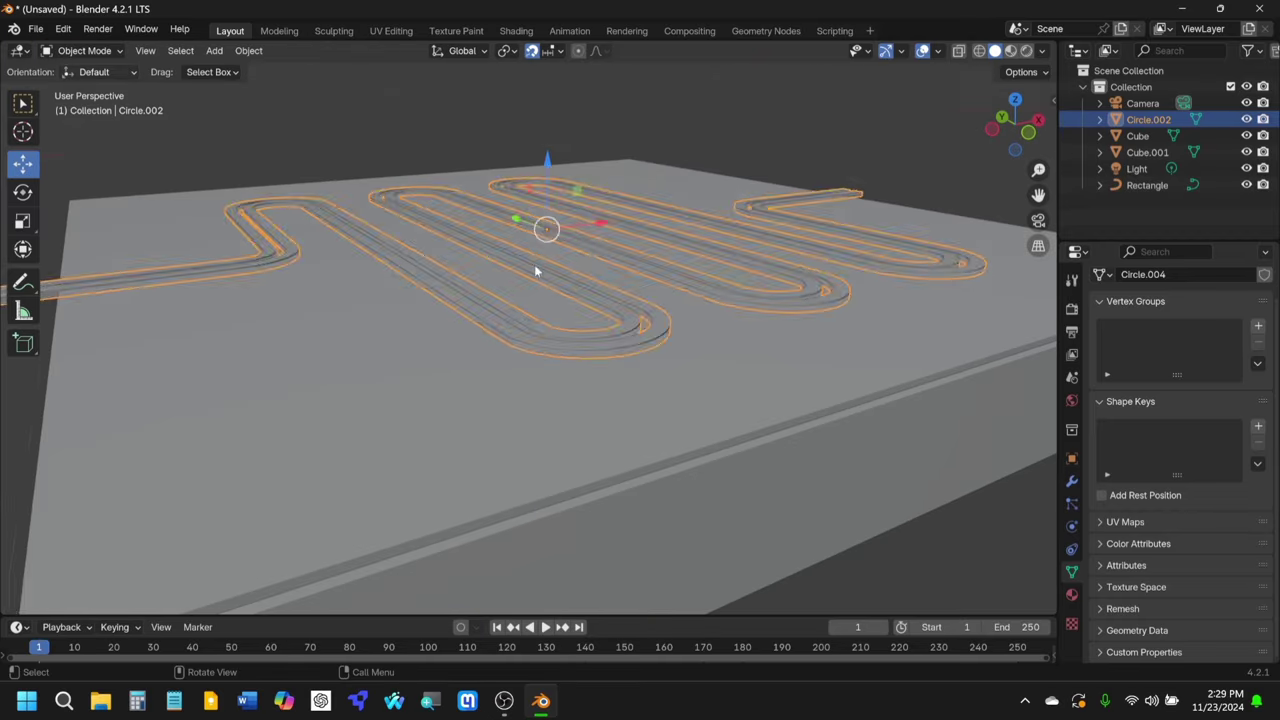
pyautogui.moveTo(694, 328); pyautogui.dragTo(646, 318, button='middle')
pyautogui.scroll(5, 648, 318)
pyautogui.keyDown('shift'); pyautogui.moveTo(654, 236); pyautogui.dragTo(617, 252, button='middle'); pyautogui.keyUp('shift')
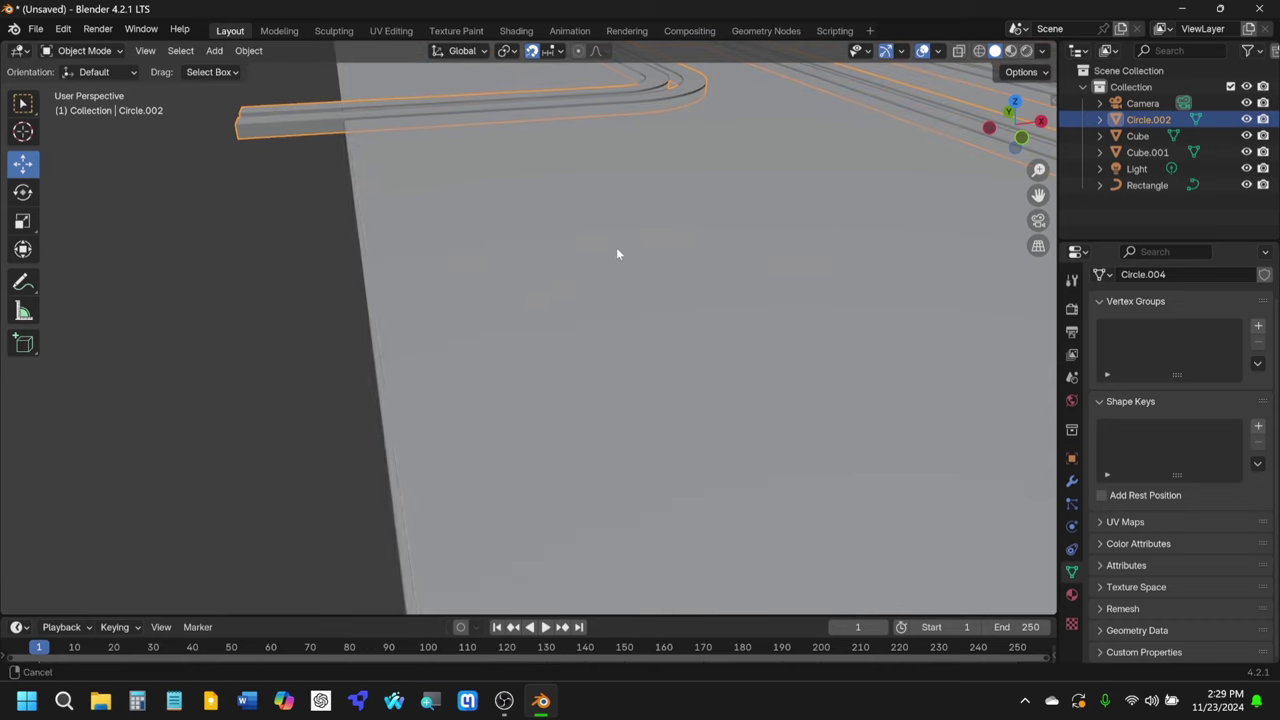
pyautogui.keyDown('shift'); pyautogui.moveTo(509, 281); pyautogui.dragTo(457, 320, button='middle'); pyautogui.keyUp('shift')
pyautogui.scroll(-5, 455, 320)
pyautogui.keyDown('shift'); pyautogui.moveTo(590, 372); pyautogui.dragTo(566, 306, button='middle'); pyautogui.keyUp('shift')
pyautogui.scroll(2, 526, 270)
pyautogui.scroll(3, 528, 250)
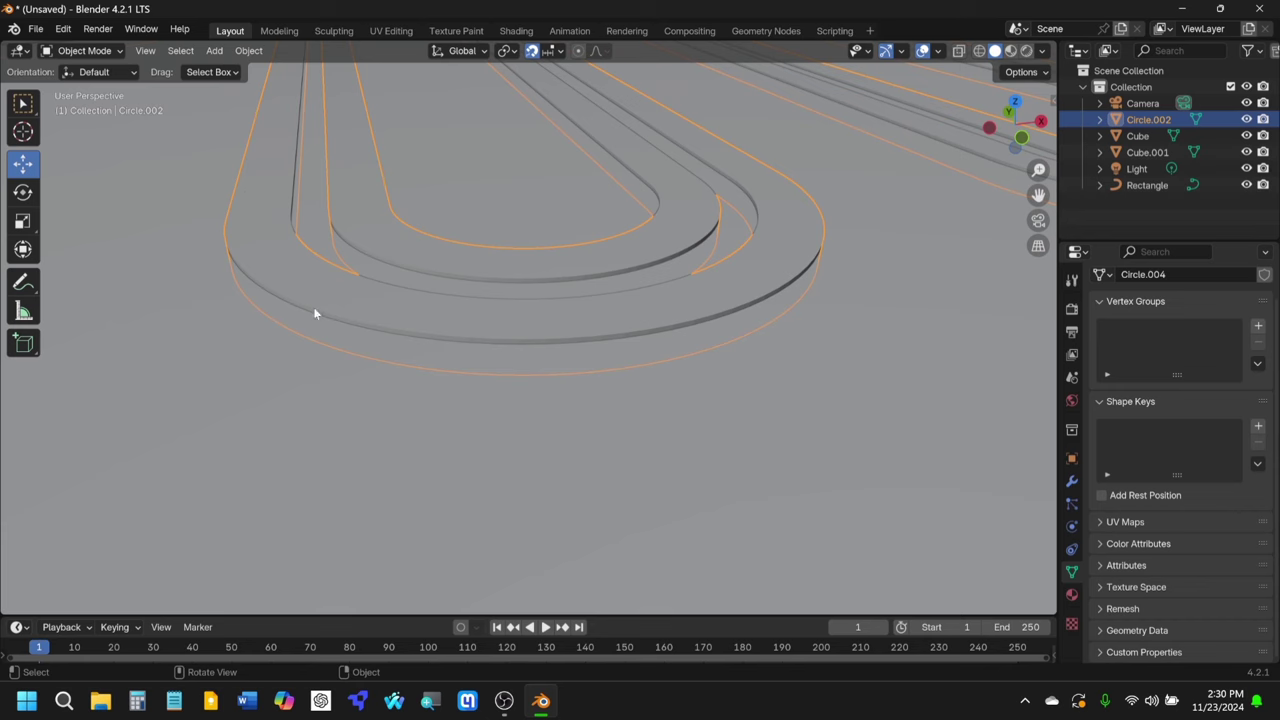
pyautogui.scroll(-9, 337, 183)
pyautogui.keyDown('shift'); pyautogui.moveTo(376, 214); pyautogui.dragTo(420, 231, button='middle'); pyautogui.keyUp('shift')
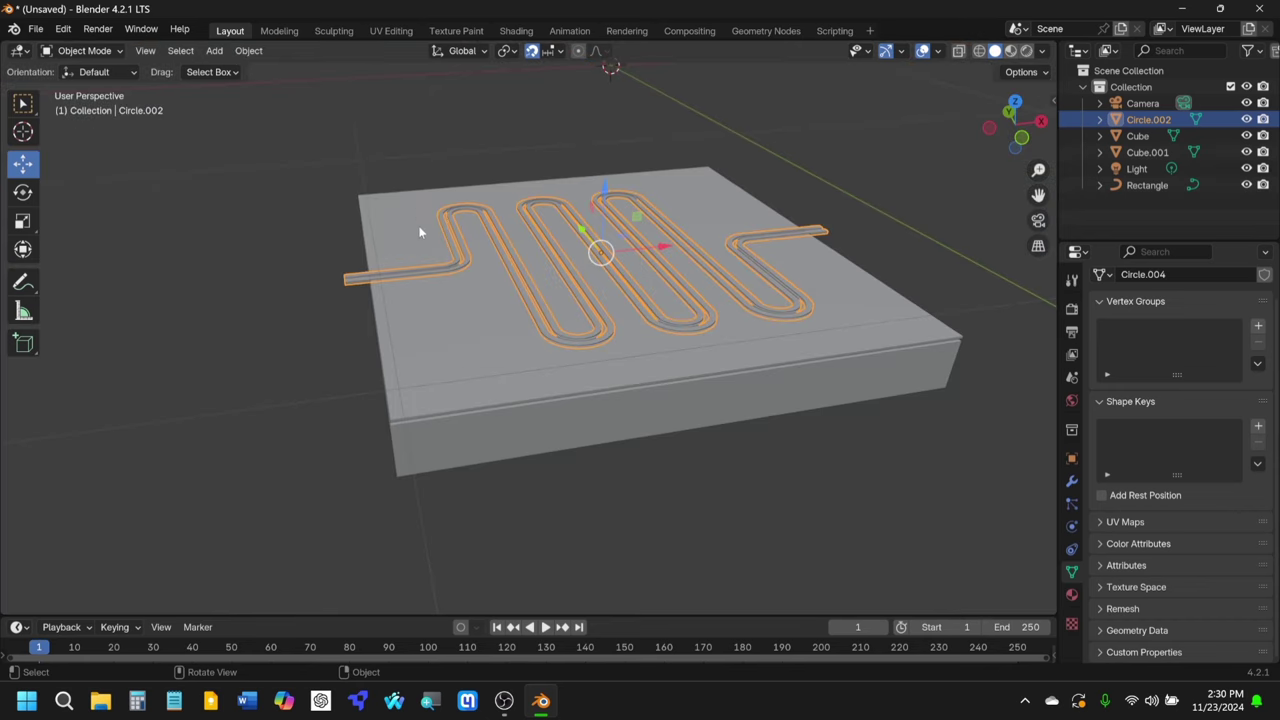
pyautogui.scroll(5, 365, 290)
pyautogui.keyDown('shift'); pyautogui.moveTo(331, 323); pyautogui.dragTo(407, 348, button='middle'); pyautogui.keyUp('shift')
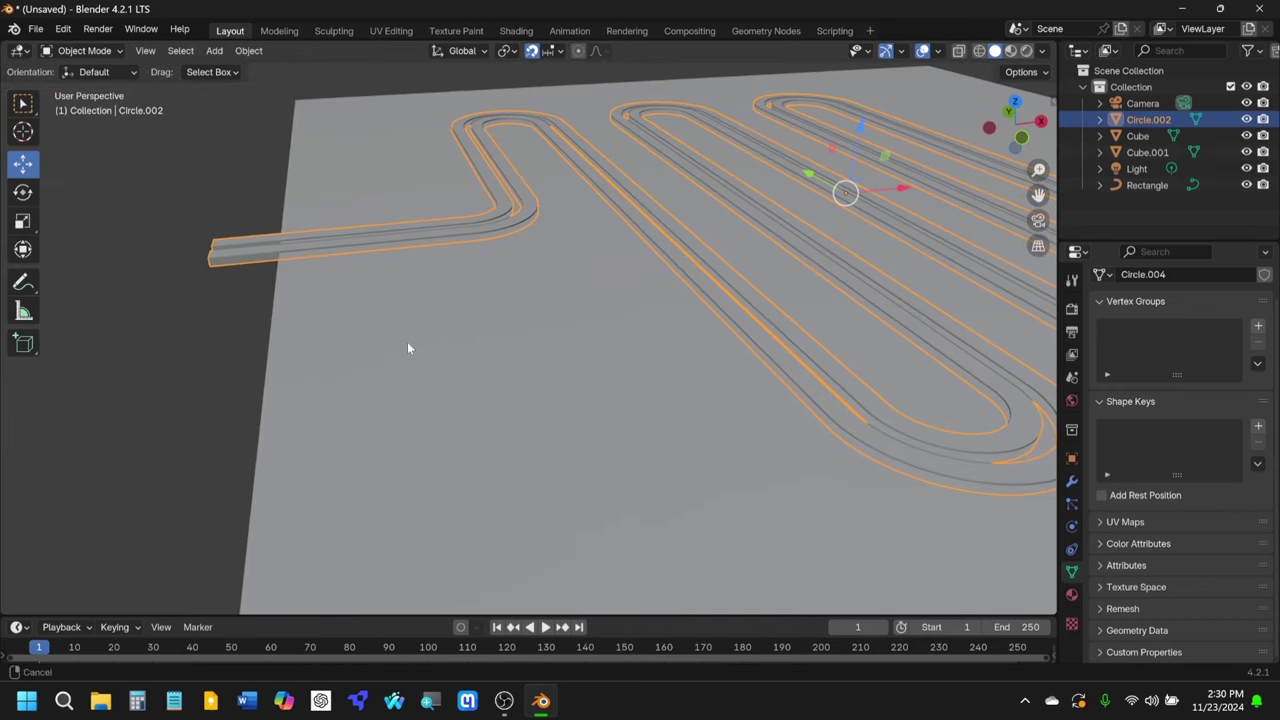
# Step: Apply Shade Auto Smooth to the serpentine mesh with a 30° angle
pyautogui.click(249, 51)
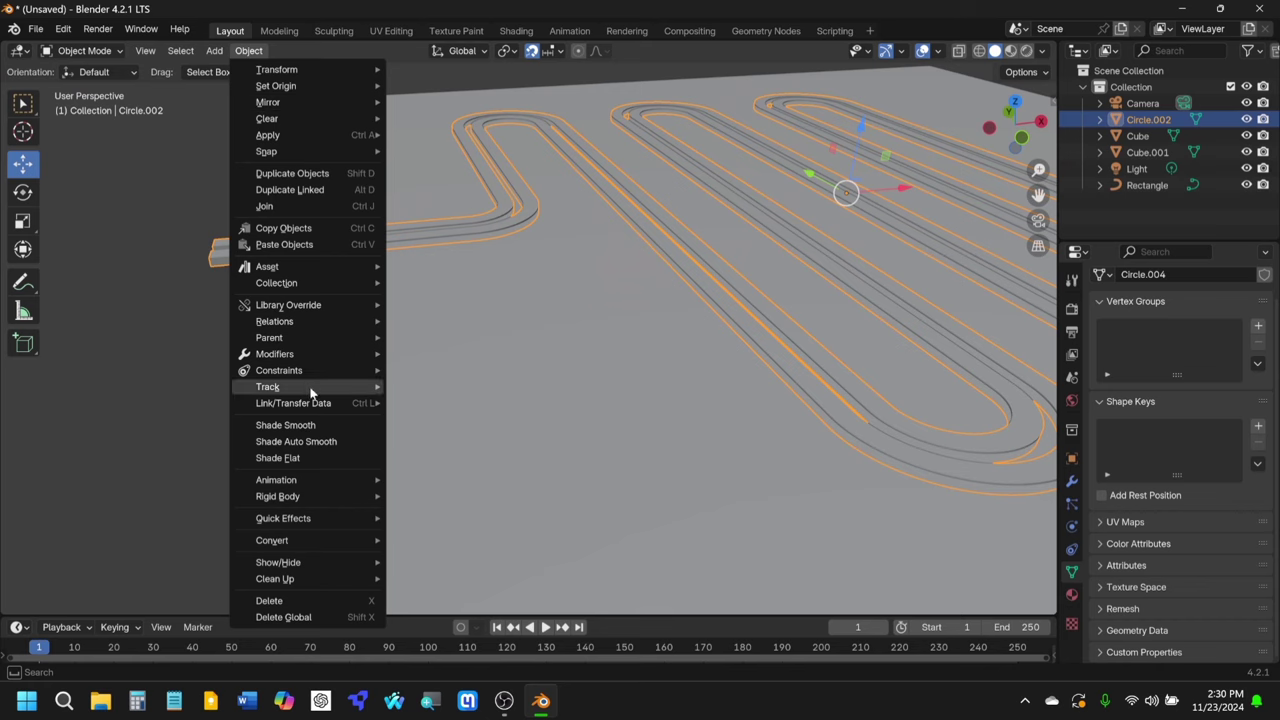
pyautogui.click(318, 441)
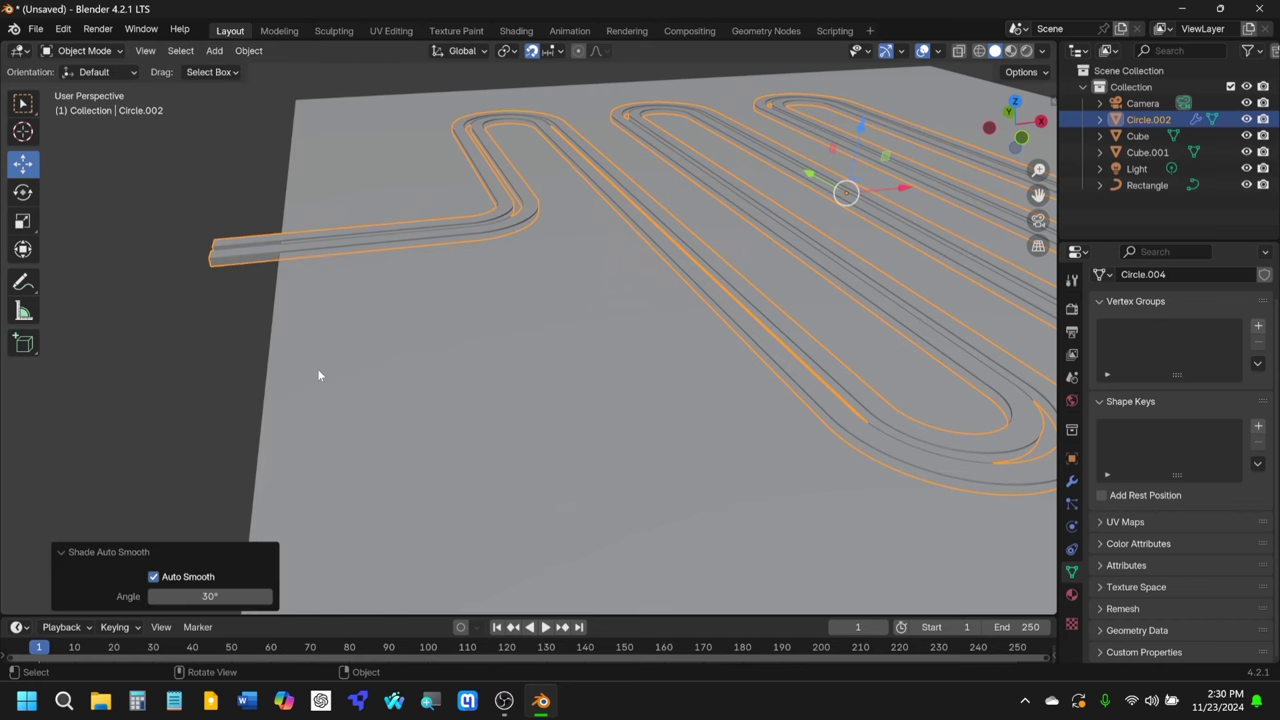
pyautogui.moveTo(309, 354); pyautogui.dragTo(320, 328, button='middle')
pyautogui.scroll(3, 353, 310)
pyautogui.scroll(-5, 322, 328)
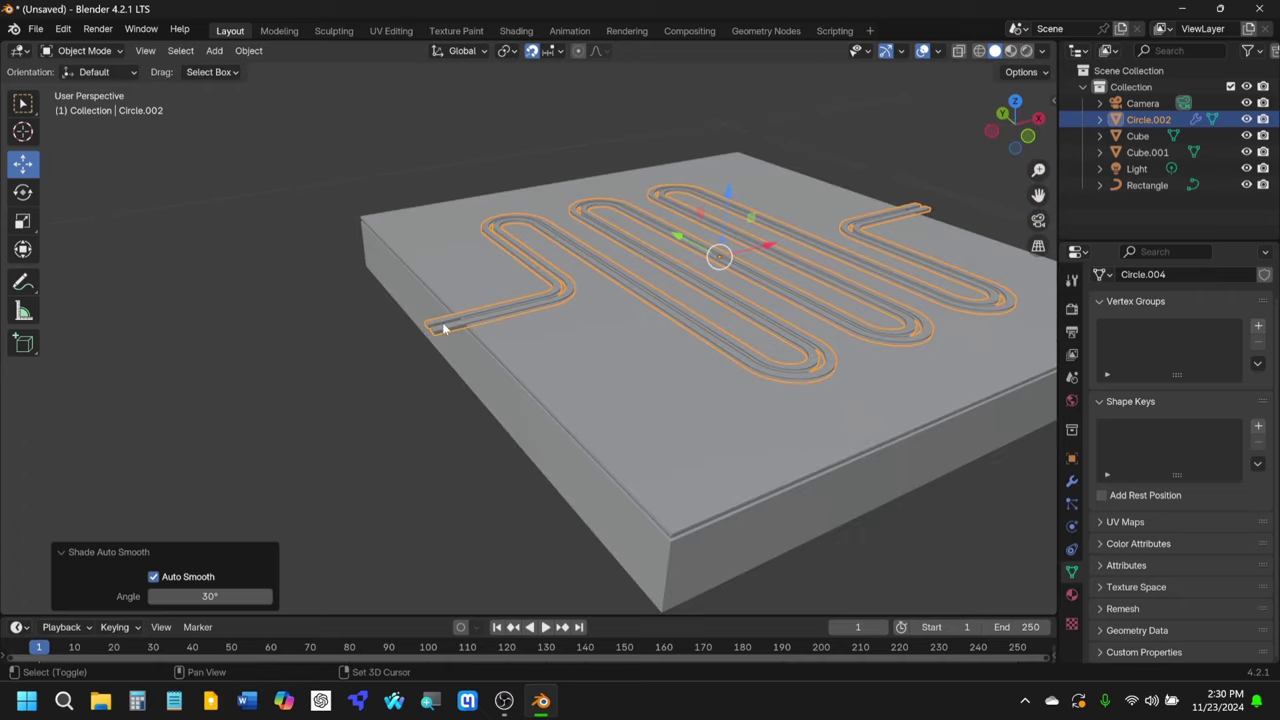
# Step: Select the thin top slab and add a Boolean modifier to it
pyautogui.keyDown('shift'); pyautogui.moveTo(620, 336); pyautogui.dragTo(453, 353, button='middle'); pyautogui.keyUp('shift')
pyautogui.click(326, 135)
pyautogui.scroll(4, 458, 356)
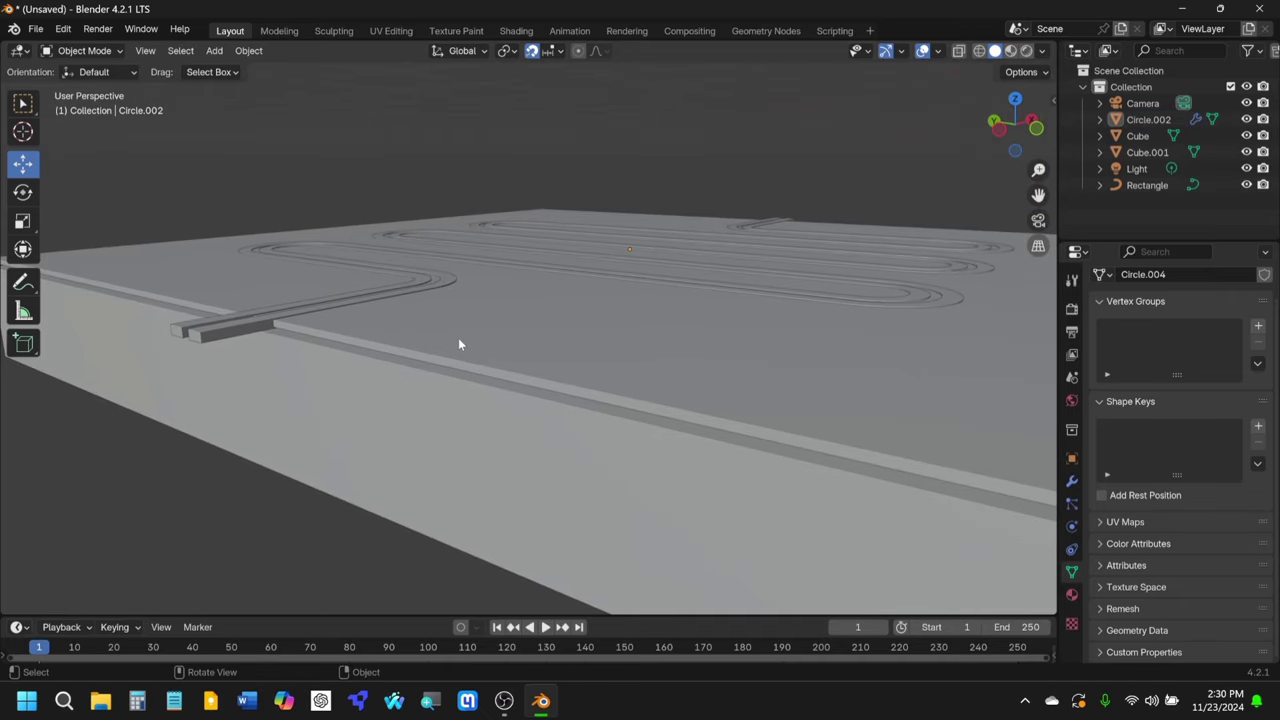
pyautogui.click(456, 343)
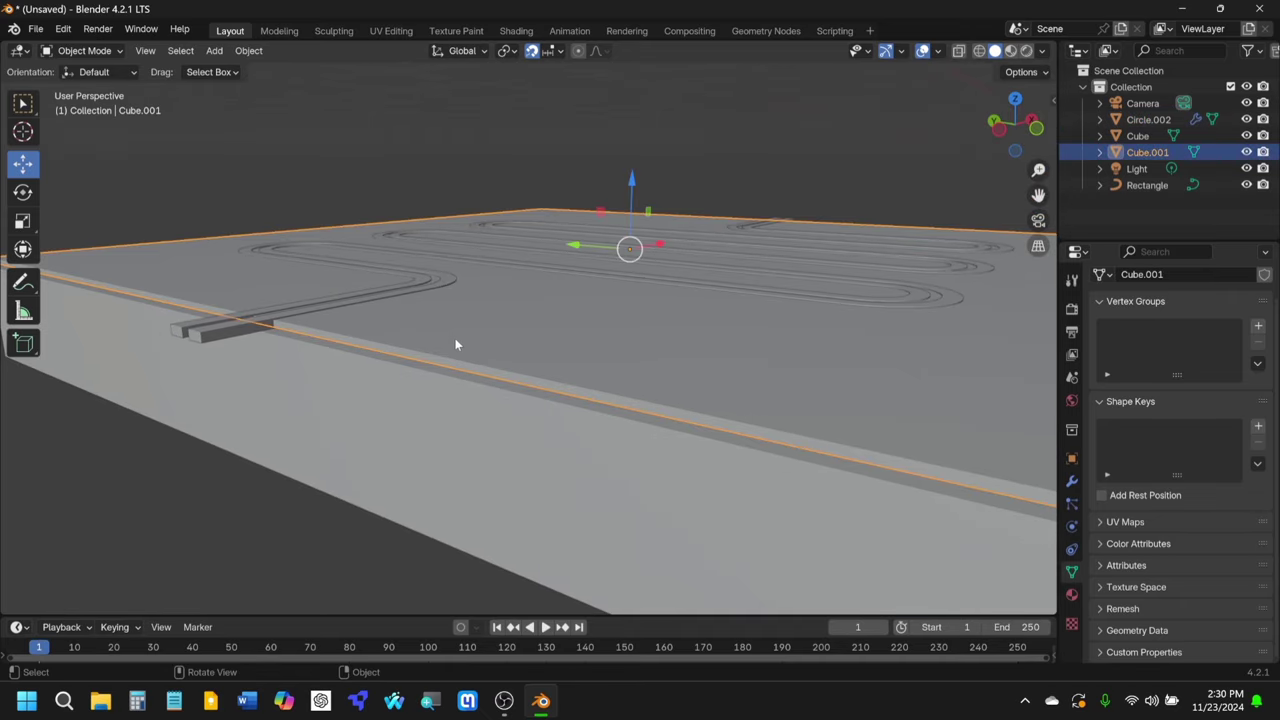
pyautogui.click(1072, 483)
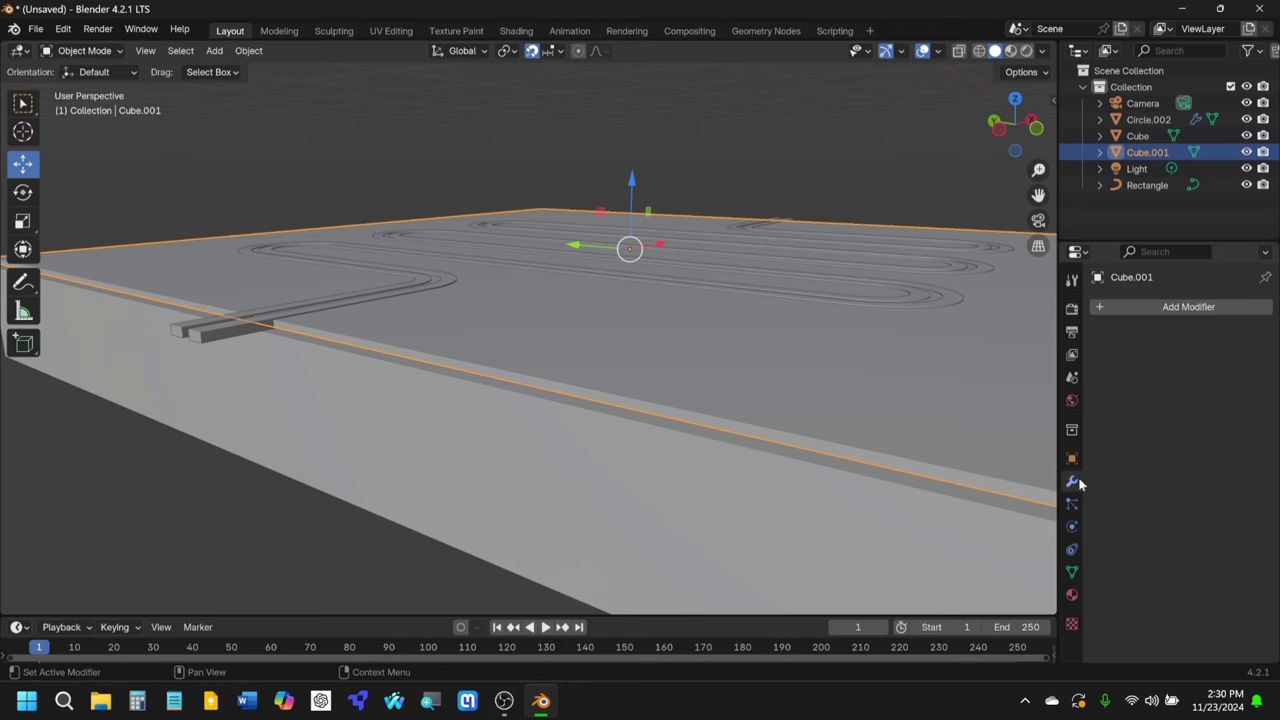
pyautogui.click(1196, 310)
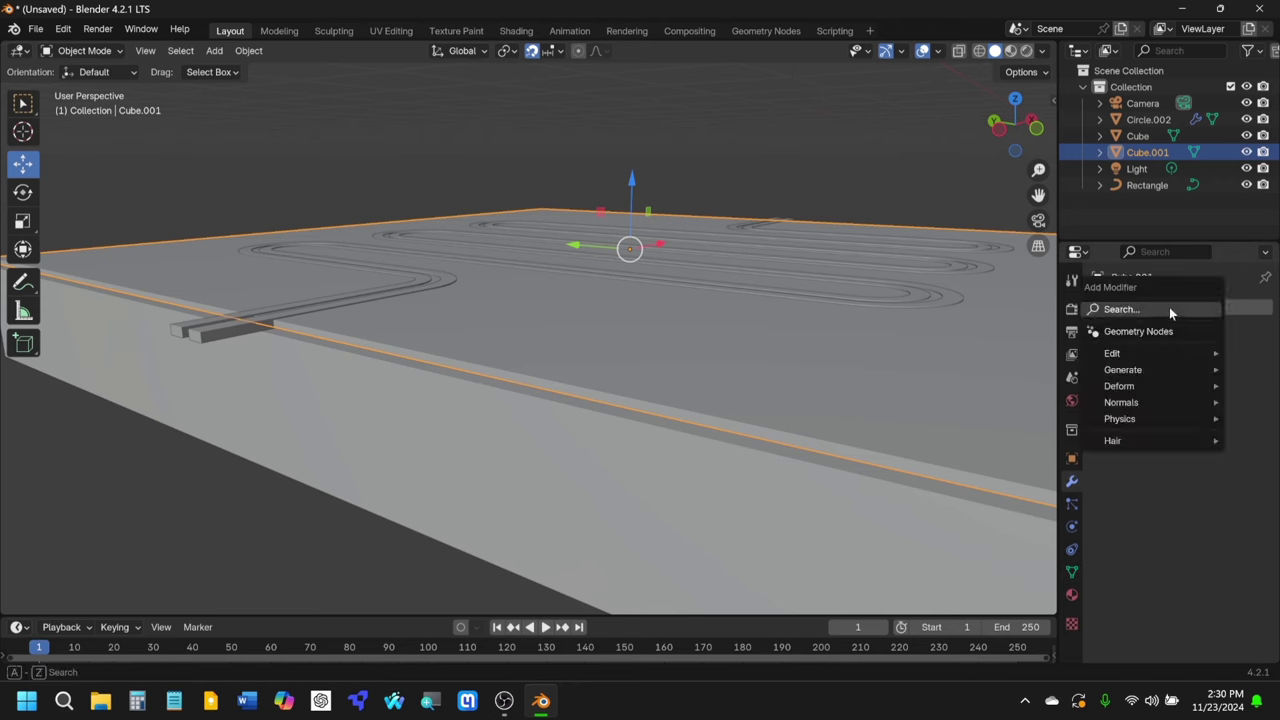
pyautogui.click(1169, 308)
pyautogui.write('bool')
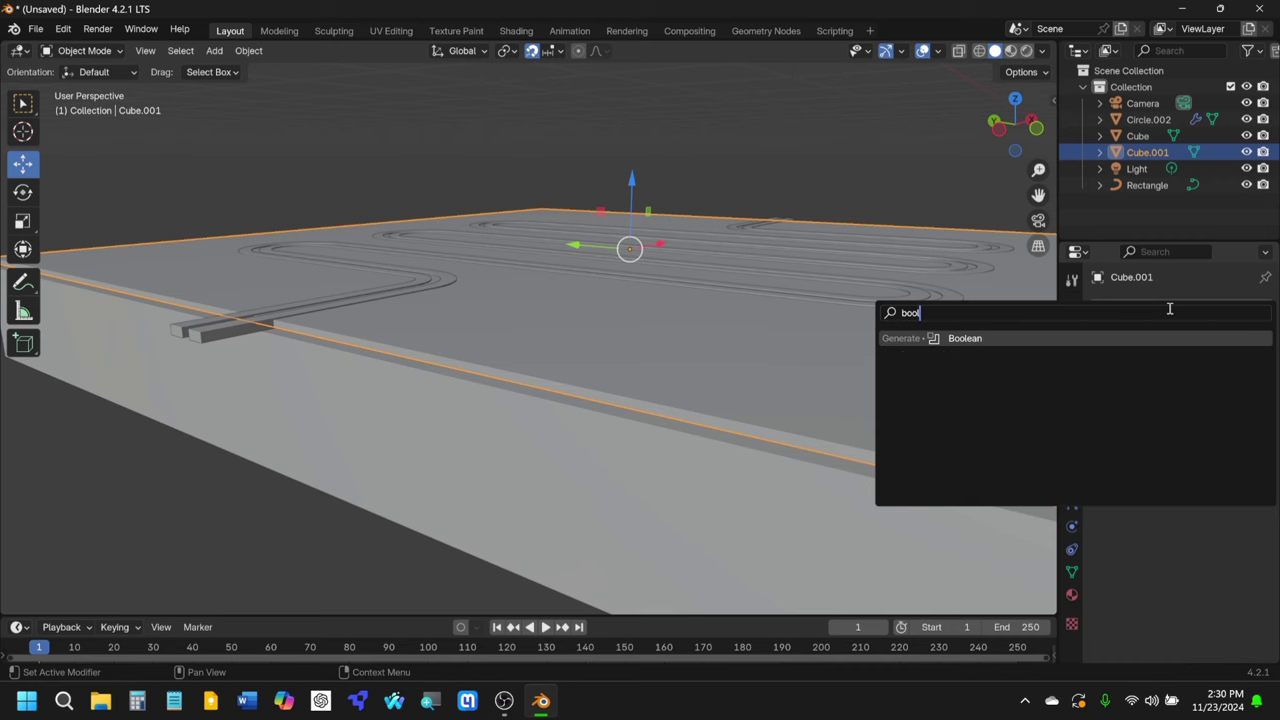
pyautogui.press('Return')
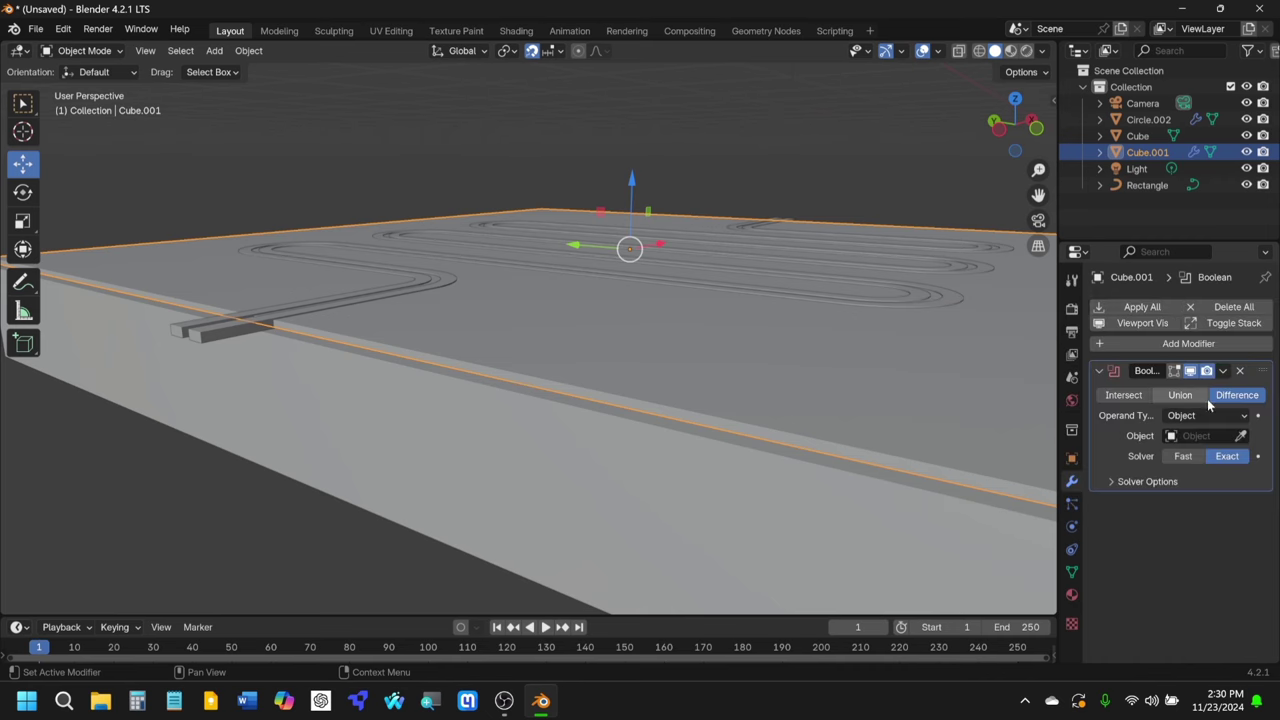
# Step: Use the serpentine mesh as the Boolean Difference object and apply the modifier to the thin slab
pyautogui.click(1210, 436)
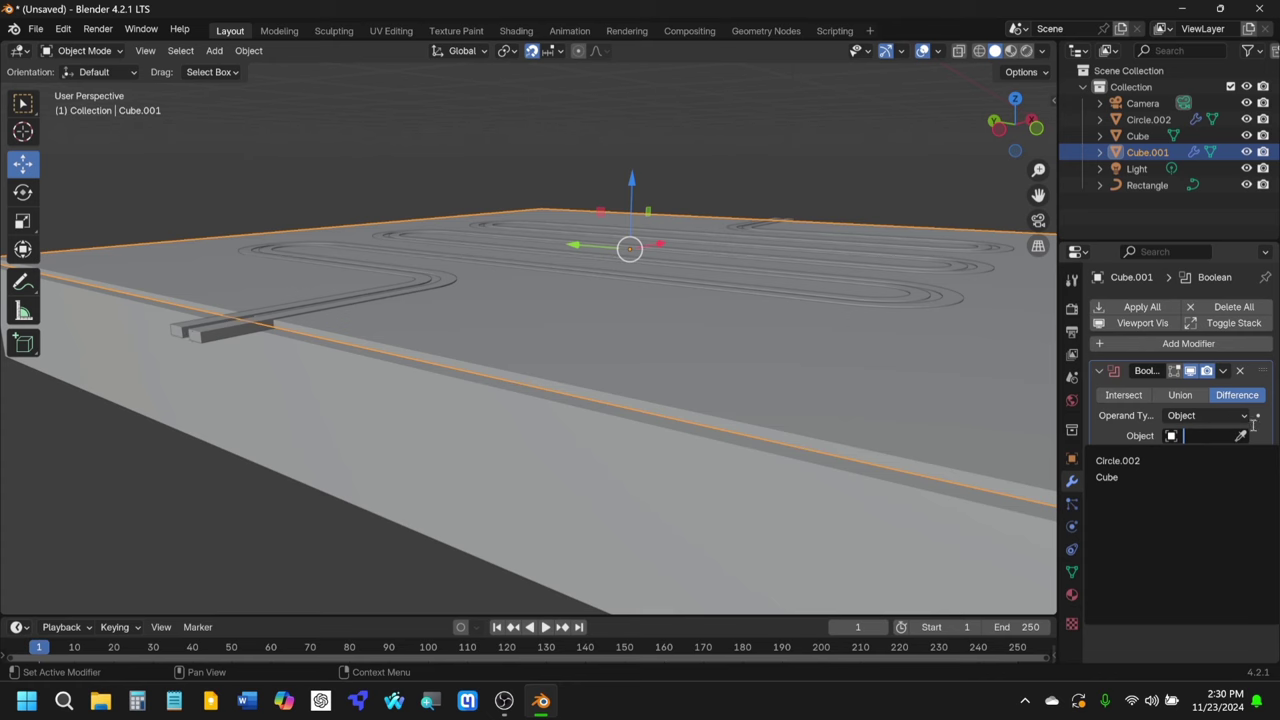
pyautogui.click(1241, 436)
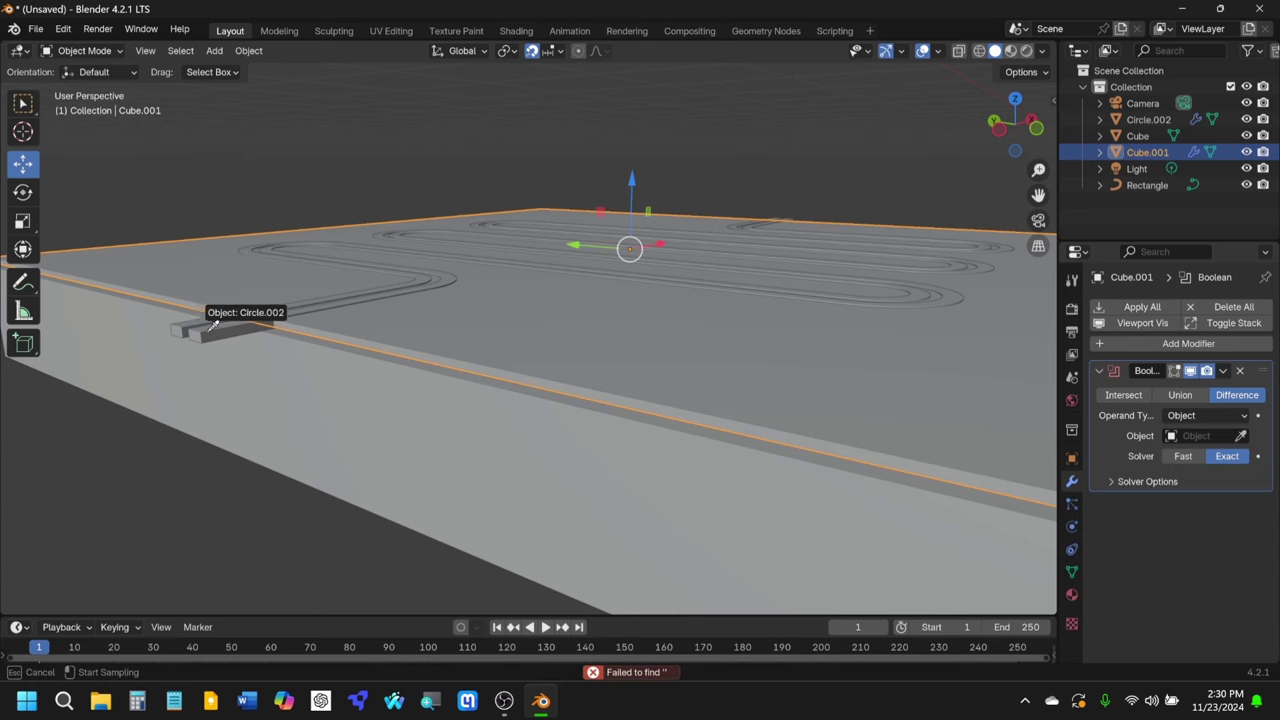
pyautogui.click(351, 338)
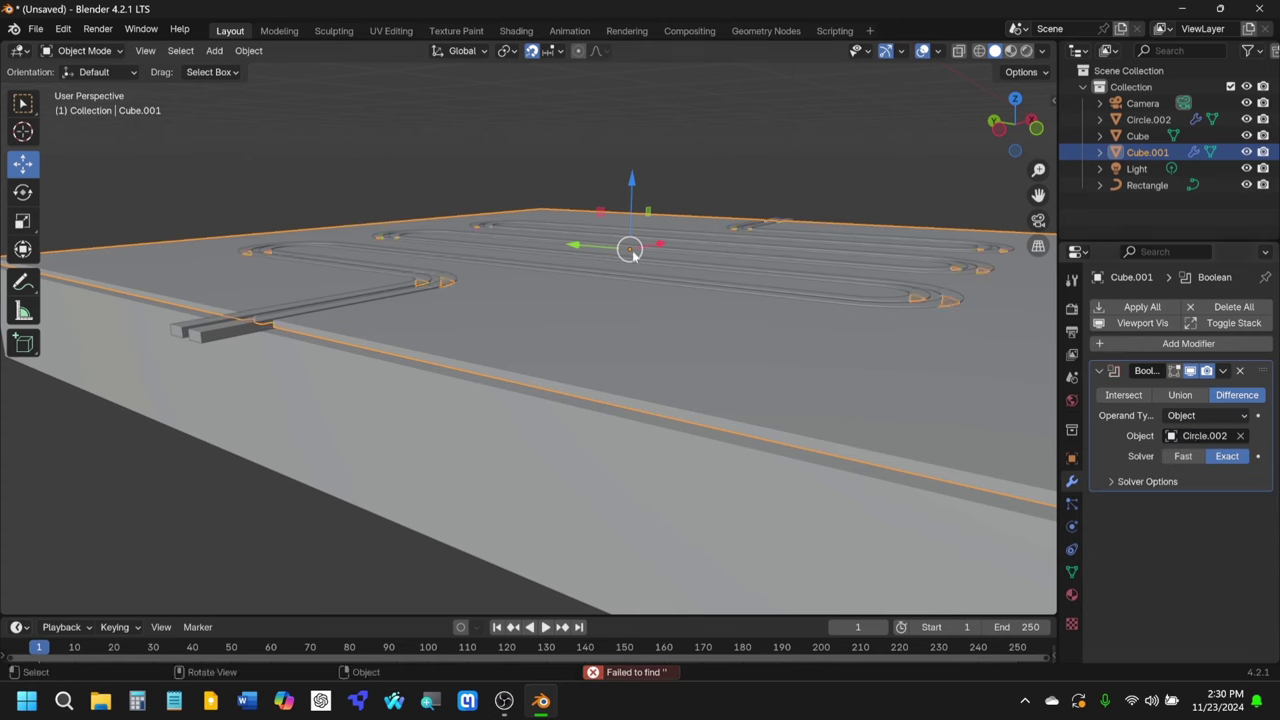
pyautogui.click(1223, 371)
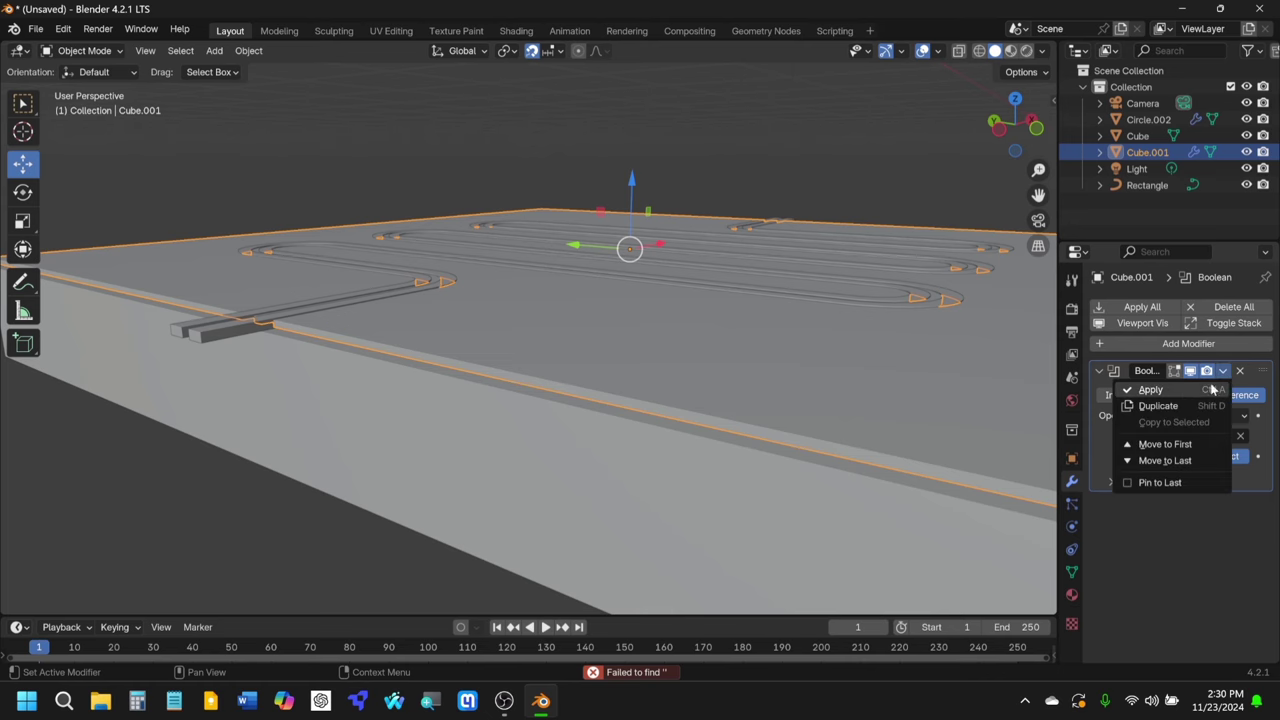
pyautogui.click(1152, 390)
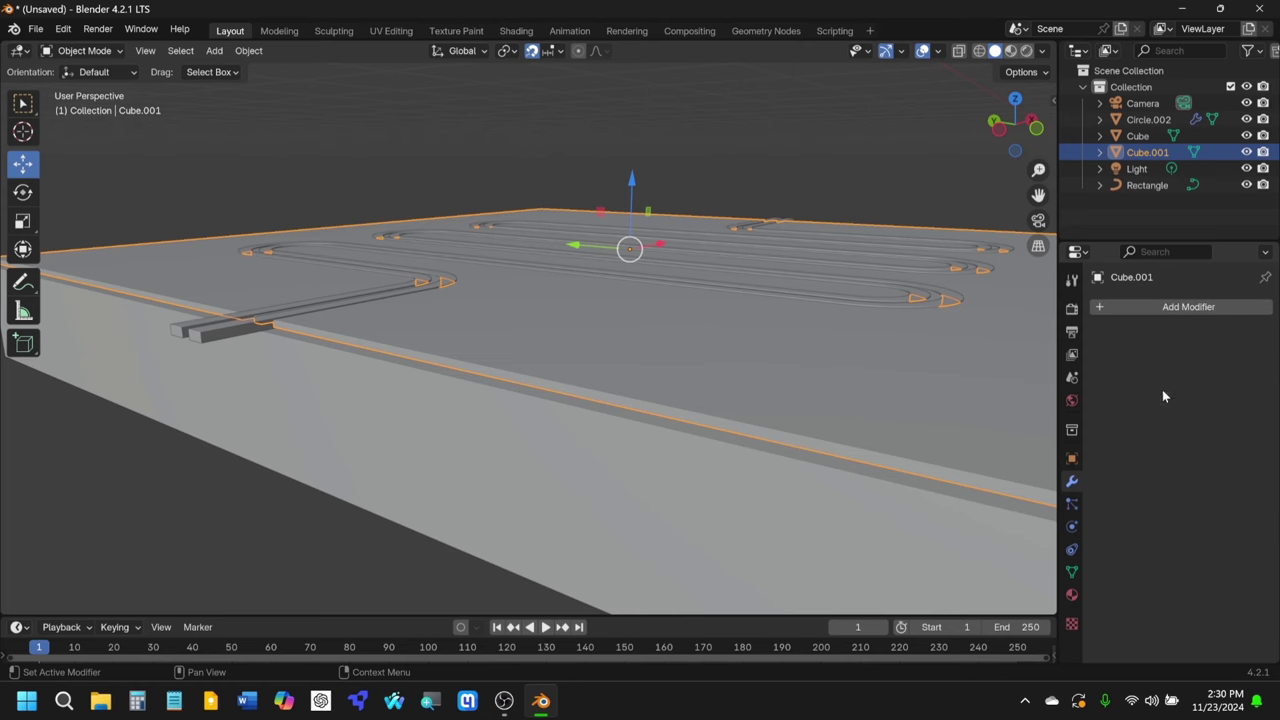
# Step: Select the serpentine mesh and raise it 1 m along Z above the slab
pyautogui.scroll(-4, 624, 287)
pyautogui.click(404, 220)
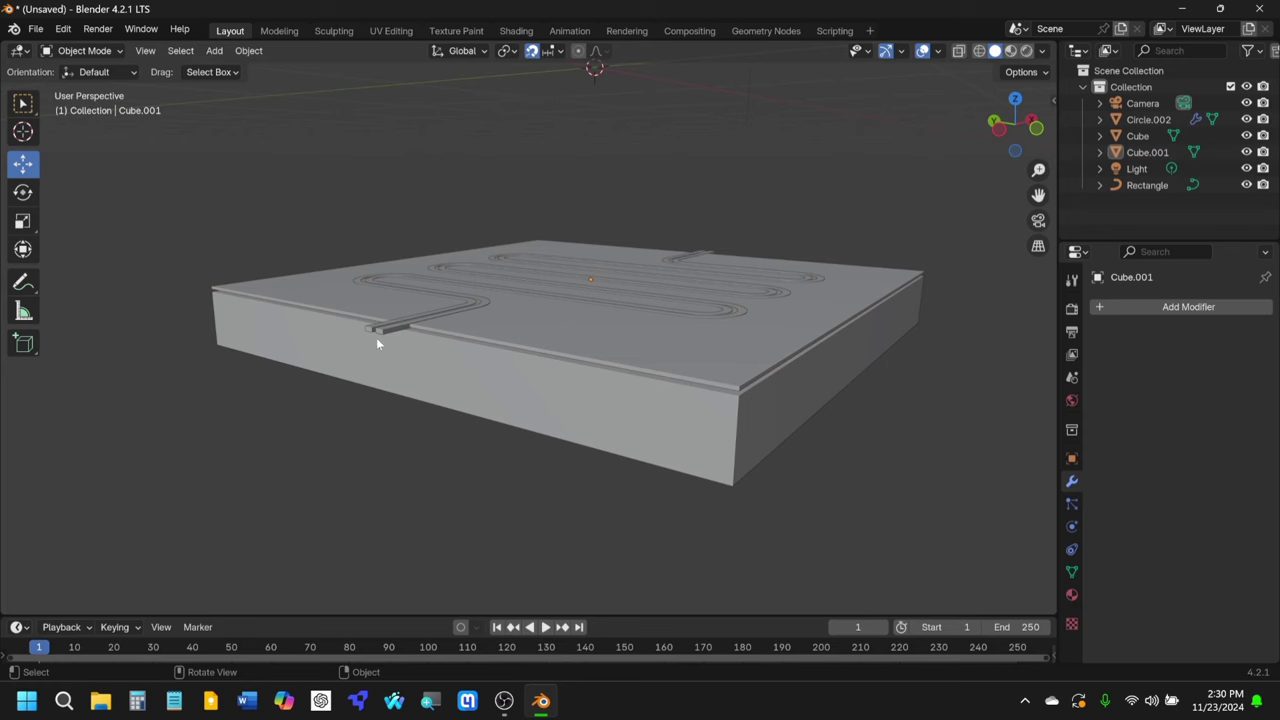
pyautogui.click(400, 325)
pyautogui.moveTo(594, 212); pyautogui.dragTo(611, 513)
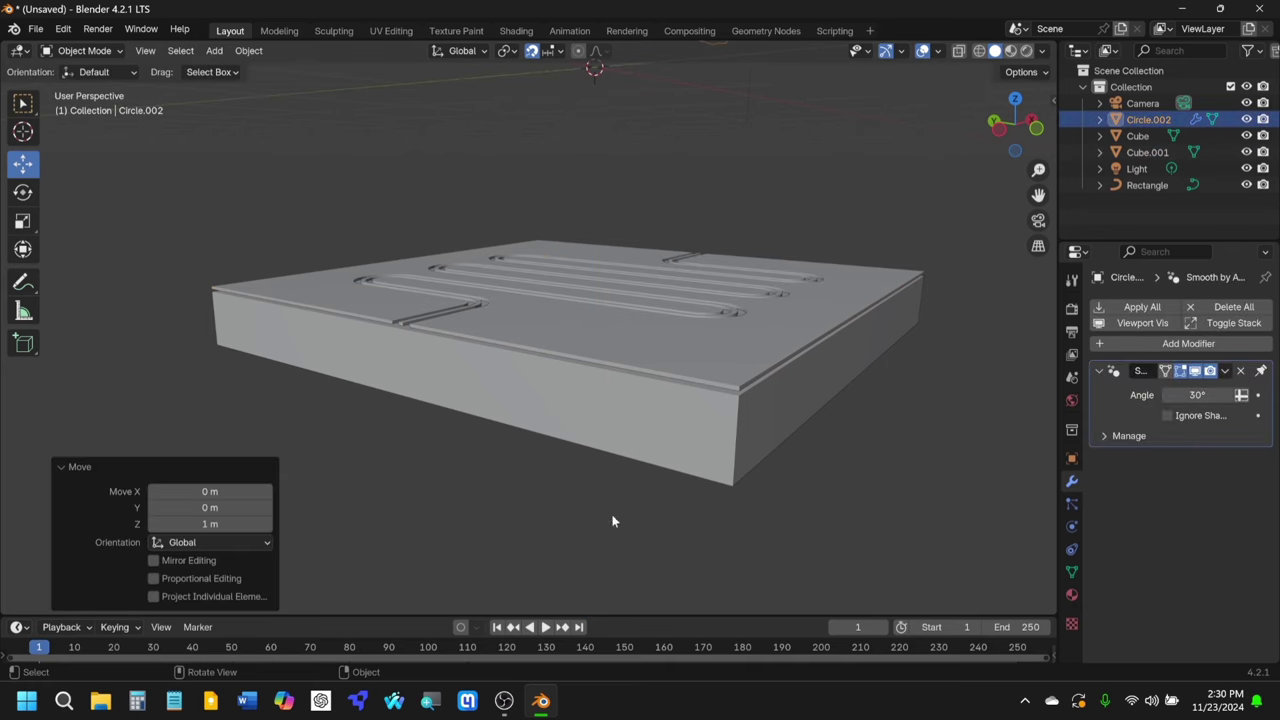
# Step: Inspect the twin serpentine grooves cut into the top slab
pyautogui.scroll(-3, 617, 307)
pyautogui.click(620, 300)
pyautogui.click(636, 166)
pyautogui.click(630, 164)
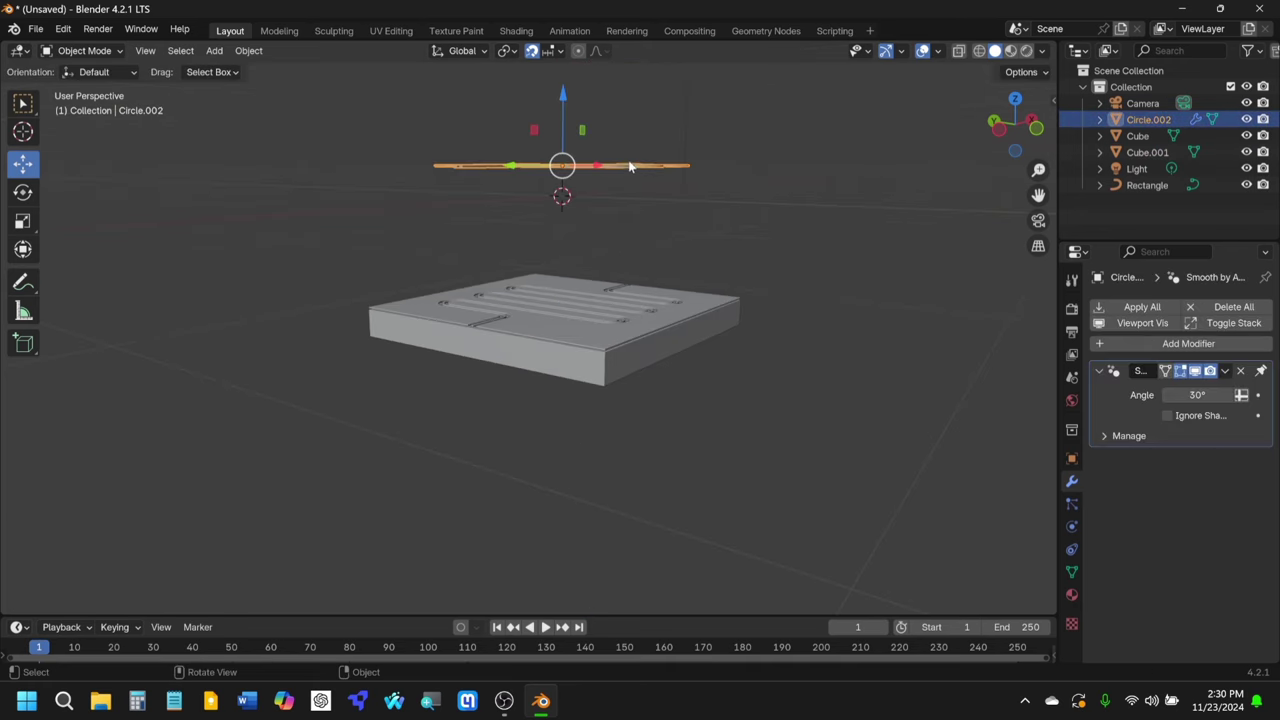
pyautogui.moveTo(630, 164); pyautogui.dragTo(490, 446, button='middle')
pyautogui.scroll(-1, 438, 371)
pyautogui.scroll(8, 438, 371)
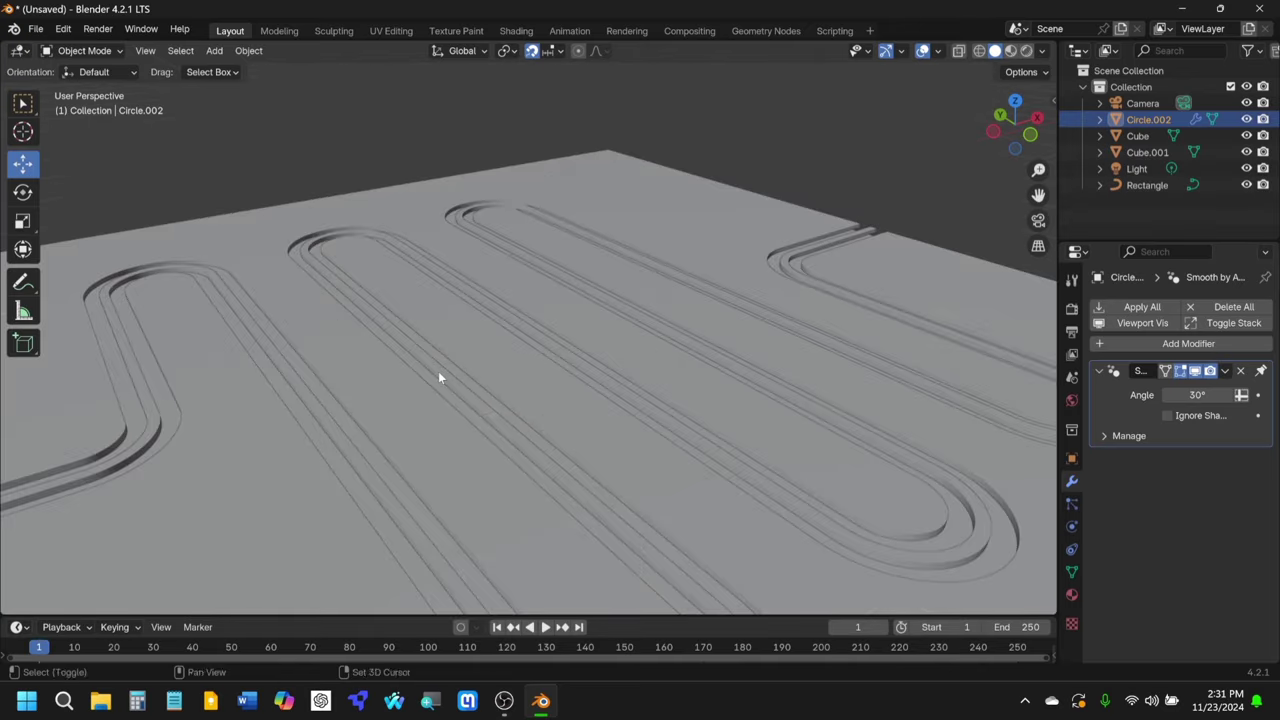
# Step: Apply the serpentine mesh's Smooth by Angle modifier and hide the mesh
pyautogui.keyDown('shift'); pyautogui.moveTo(438, 371); pyautogui.dragTo(579, 326, button='middle'); pyautogui.keyUp('shift')
pyautogui.moveTo(504, 277); pyautogui.dragTo(340, 265, button='middle')
pyautogui.scroll(-4, 480, 301)
pyautogui.moveTo(480, 308); pyautogui.dragTo(610, 430, button='middle')
pyautogui.click(1226, 371)
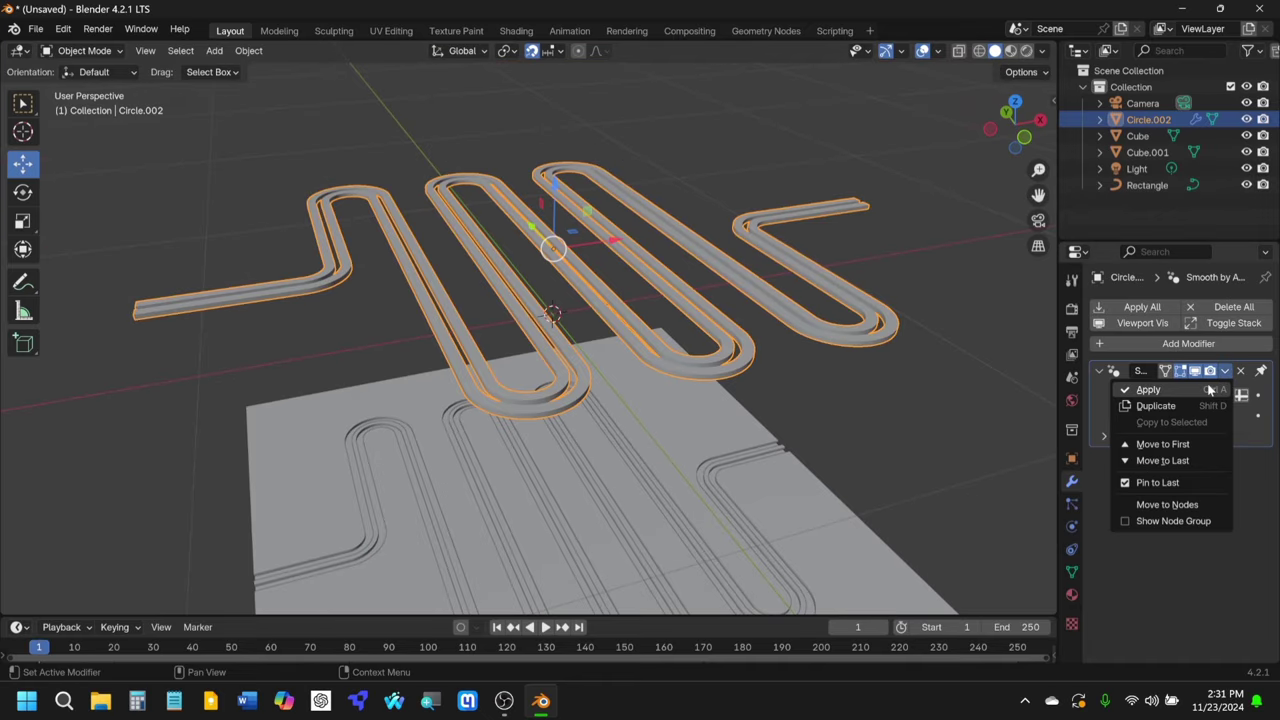
pyautogui.click(1209, 389)
pyautogui.click(866, 281)
pyautogui.click(671, 236)
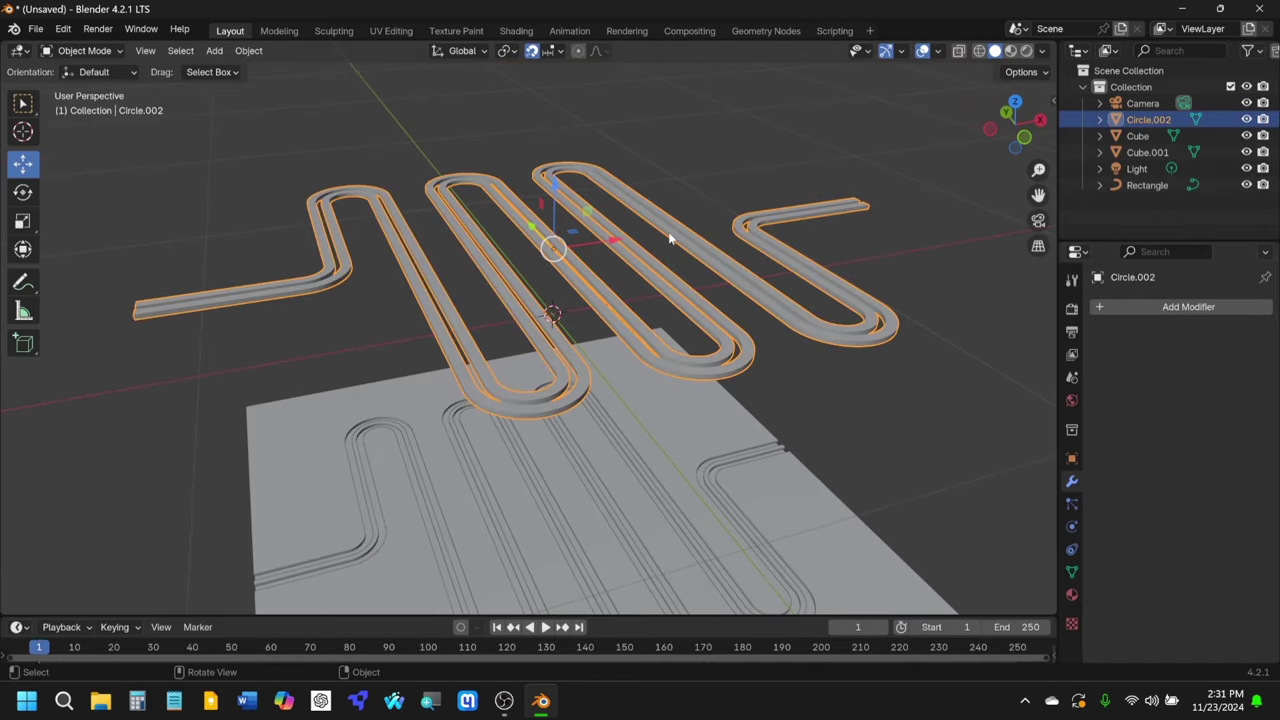
pyautogui.press('h')
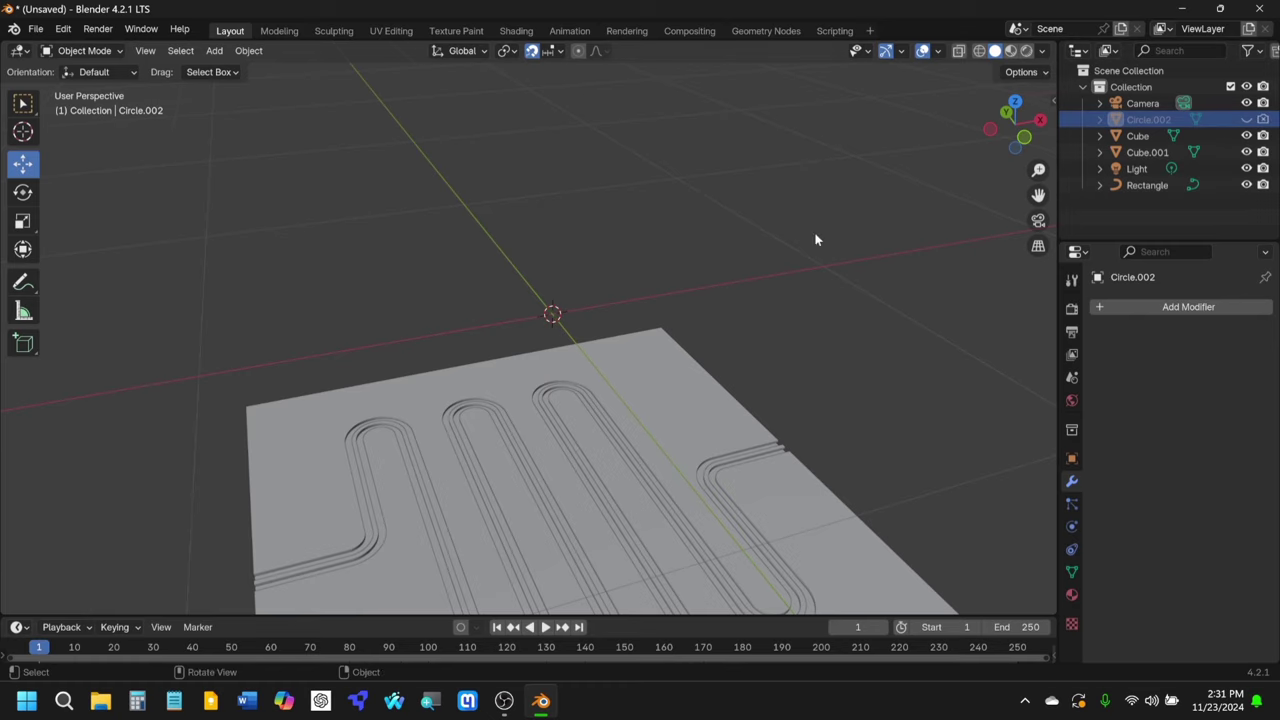
# Step: Select both the grooved top slab and the thick lower slab and raise them together 0.9 m along Z
pyautogui.moveTo(814, 234); pyautogui.dragTo(648, 271, button='middle')
pyautogui.click(648, 272)
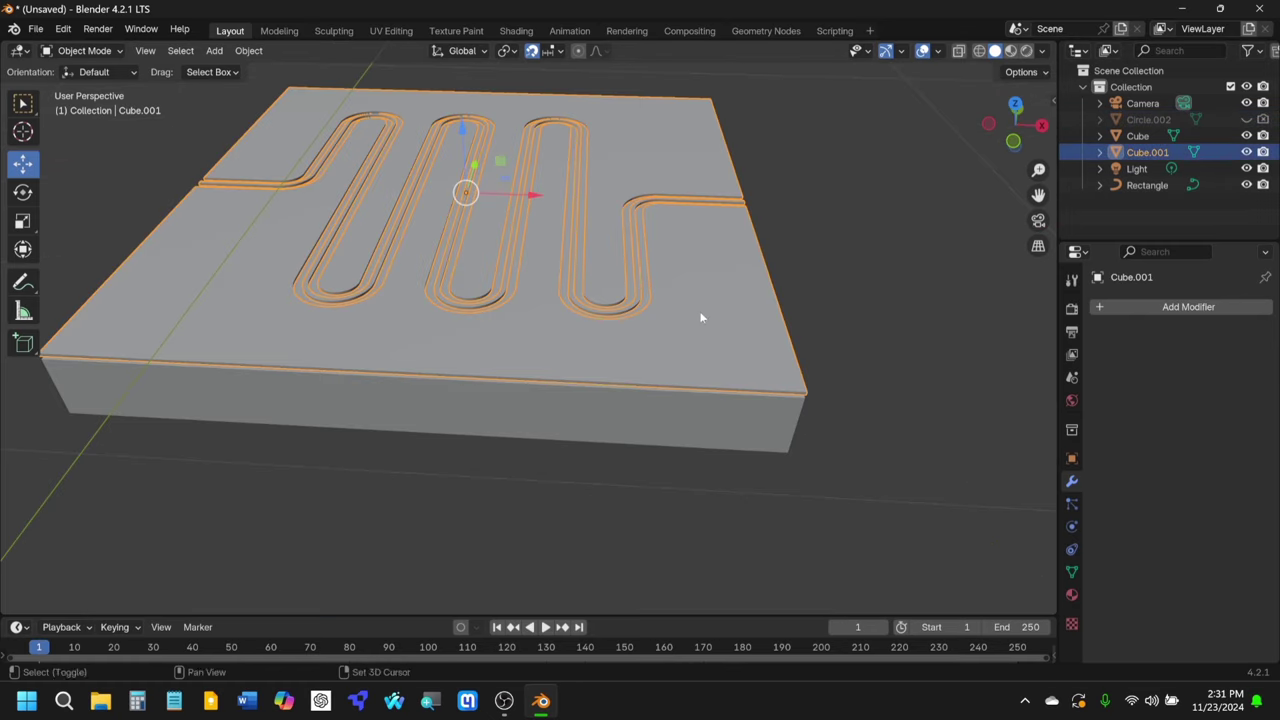
pyautogui.moveTo(700, 314); pyautogui.dragTo(600, 430, button='middle')
pyautogui.keyDown('shift'); pyautogui.click(600, 430); pyautogui.keyUp('shift')
pyautogui.moveTo(723, 393); pyautogui.dragTo(770, 350, button='middle')
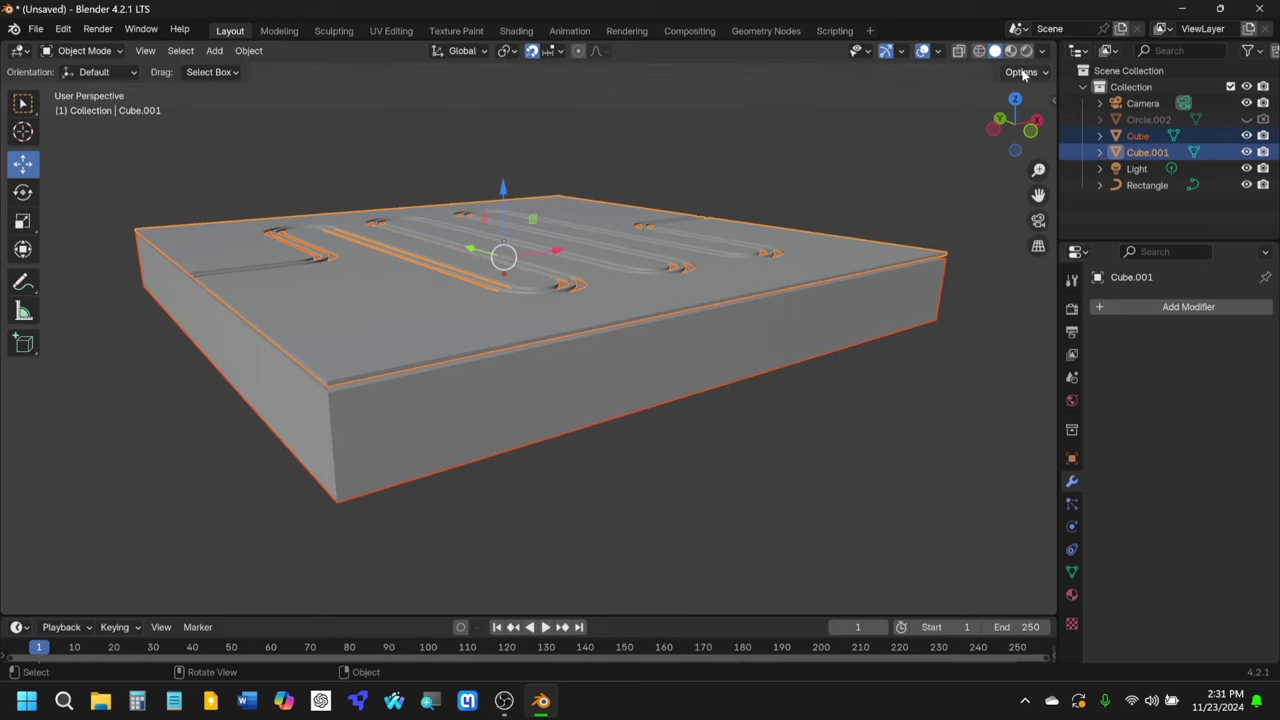
pyautogui.click(994, 132)
pyautogui.keyDown('shift'); pyautogui.moveTo(533, 312); pyautogui.dragTo(427, 527, button='middle'); pyautogui.keyUp('shift')
pyautogui.scroll(-1, 480, 430)
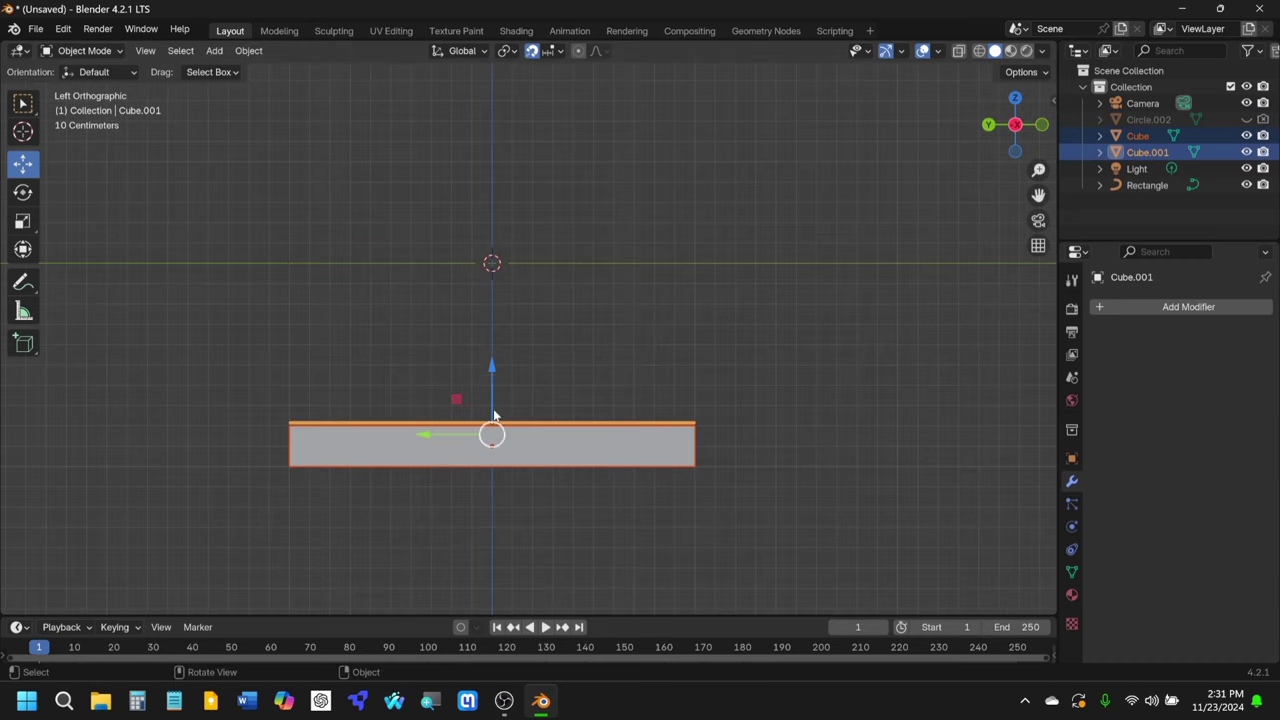
pyautogui.moveTo(492, 368); pyautogui.dragTo(514, 183)
pyautogui.scroll(1, 799, 252)
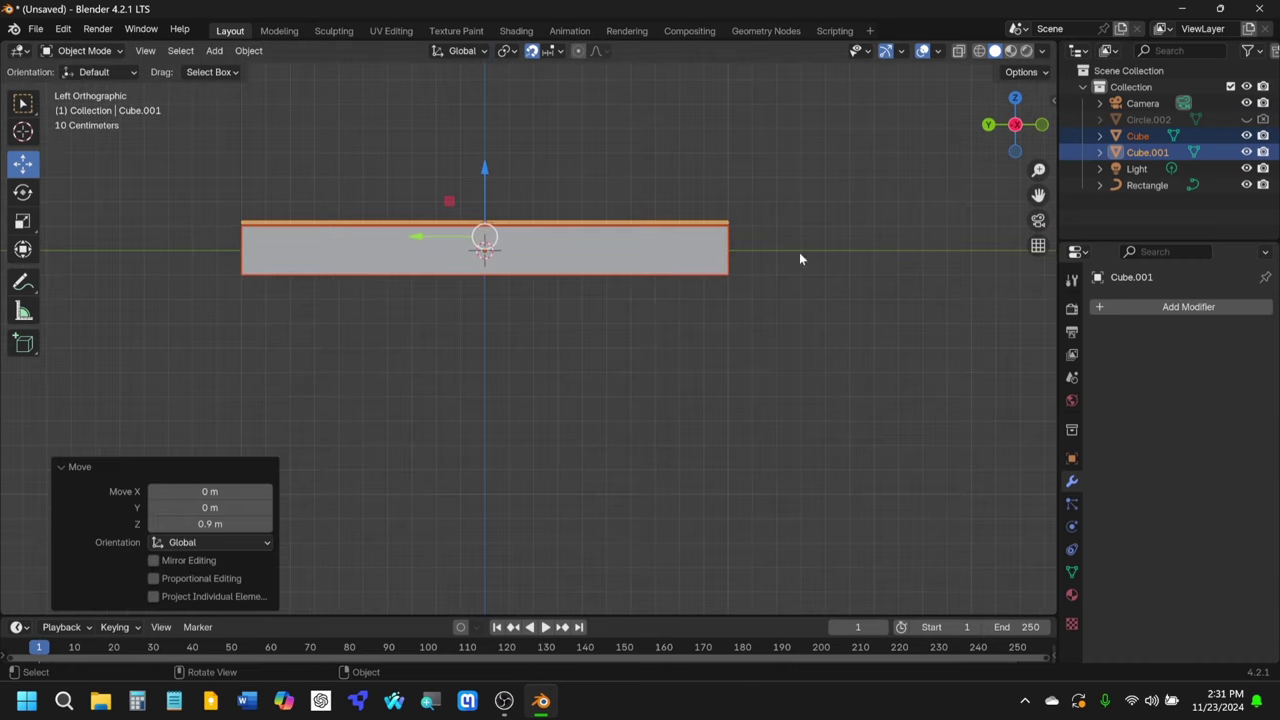
pyautogui.moveTo(1022, 196); pyautogui.dragTo(783, 211, button='middle')
pyautogui.click(895, 189)
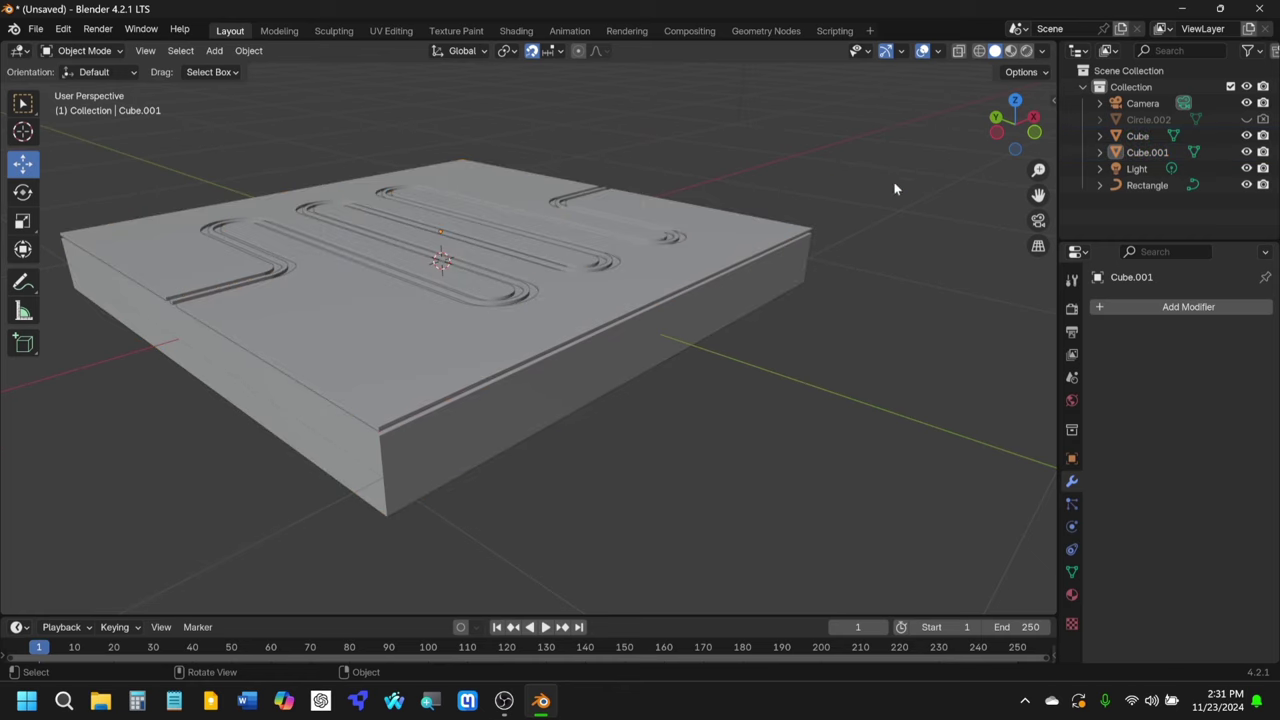
# Step: View the slabs through the camera with Rendered viewport shading
pyautogui.click(1038, 220)
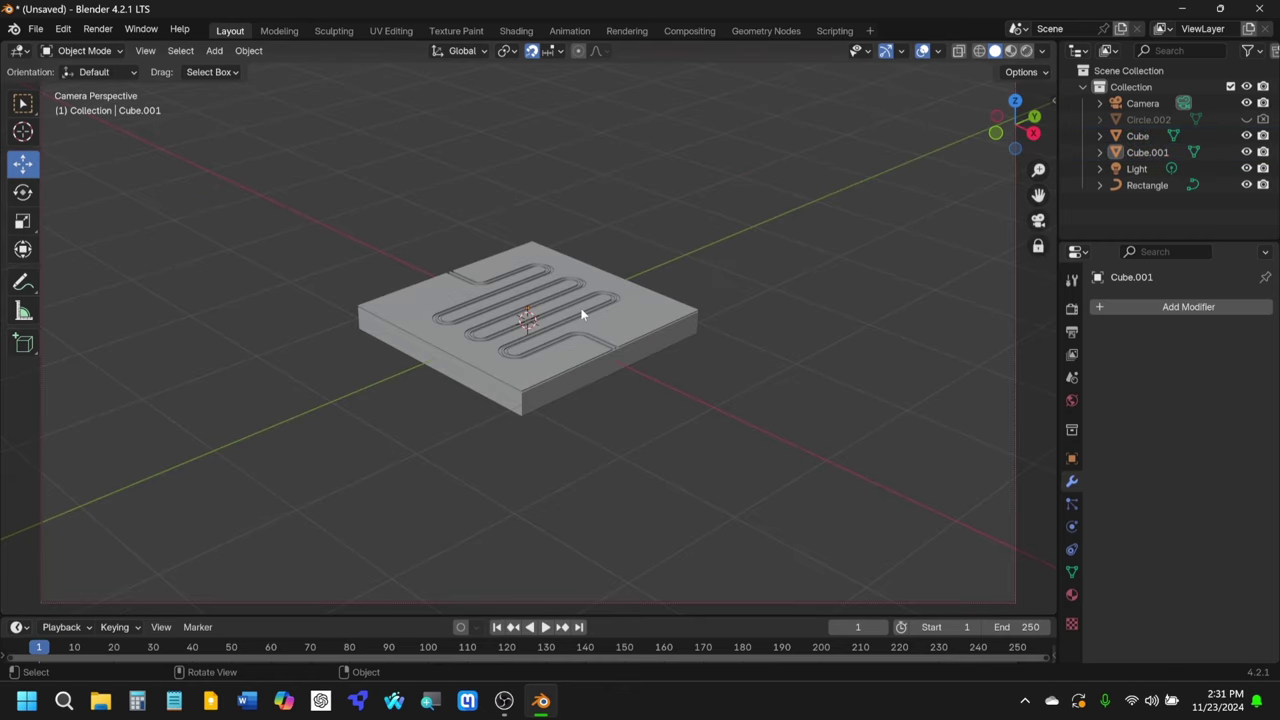
pyautogui.keyDown('ctrl'); pyautogui.moveTo(582, 310); pyautogui.dragTo(600, 230, button='middle'); pyautogui.keyUp('ctrl')
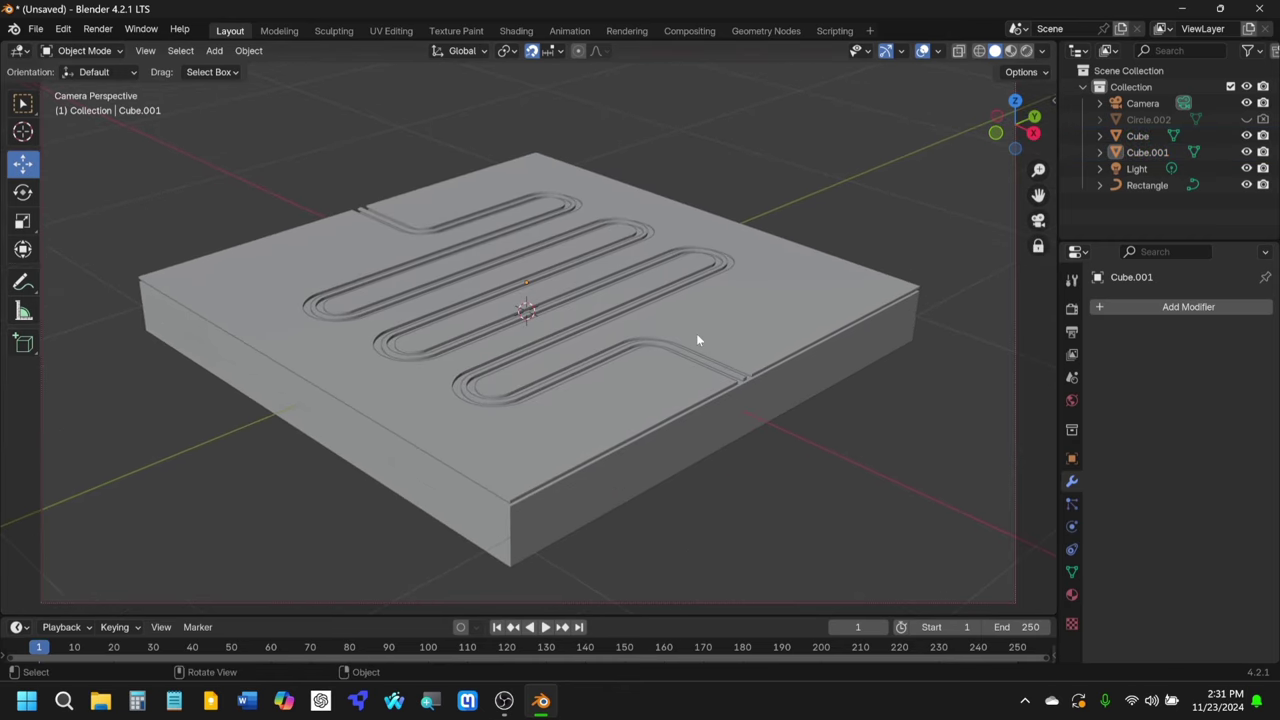
pyautogui.click(1024, 52)
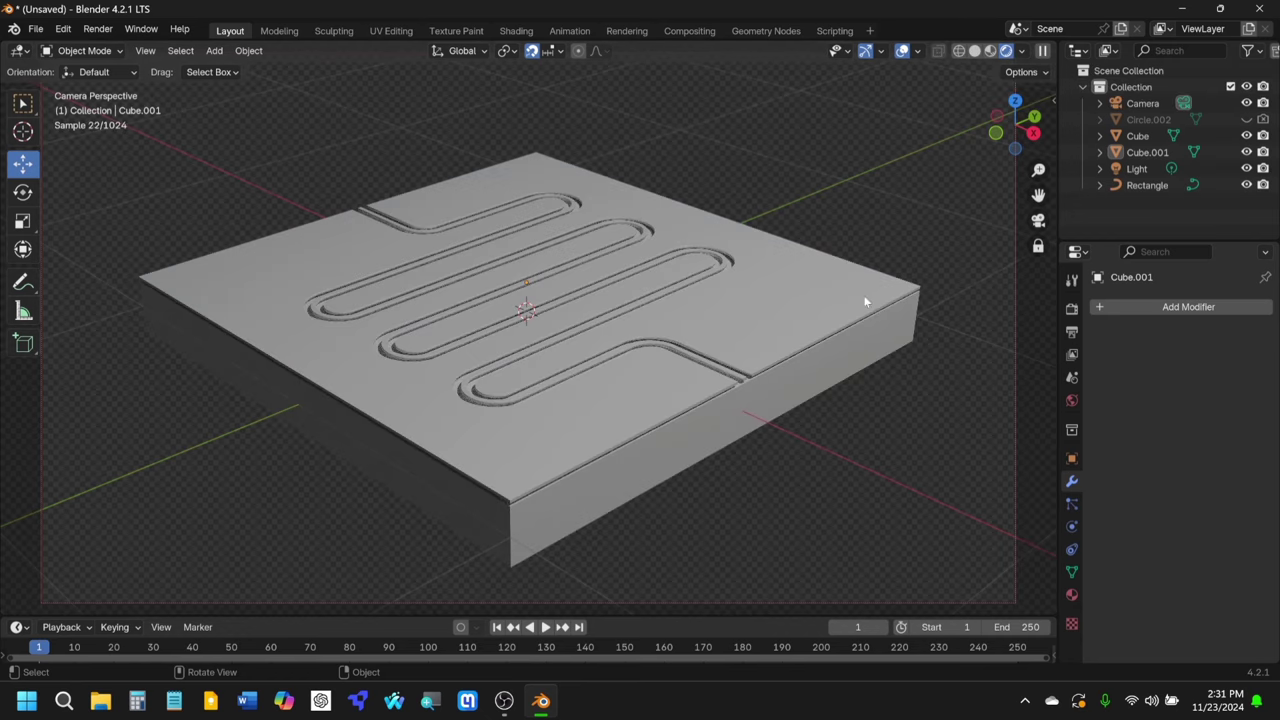
# Step: Give the grooved top slab a new Principled BSDF material with Metallic 1.000 and Roughness 0.168
pyautogui.click(726, 342)
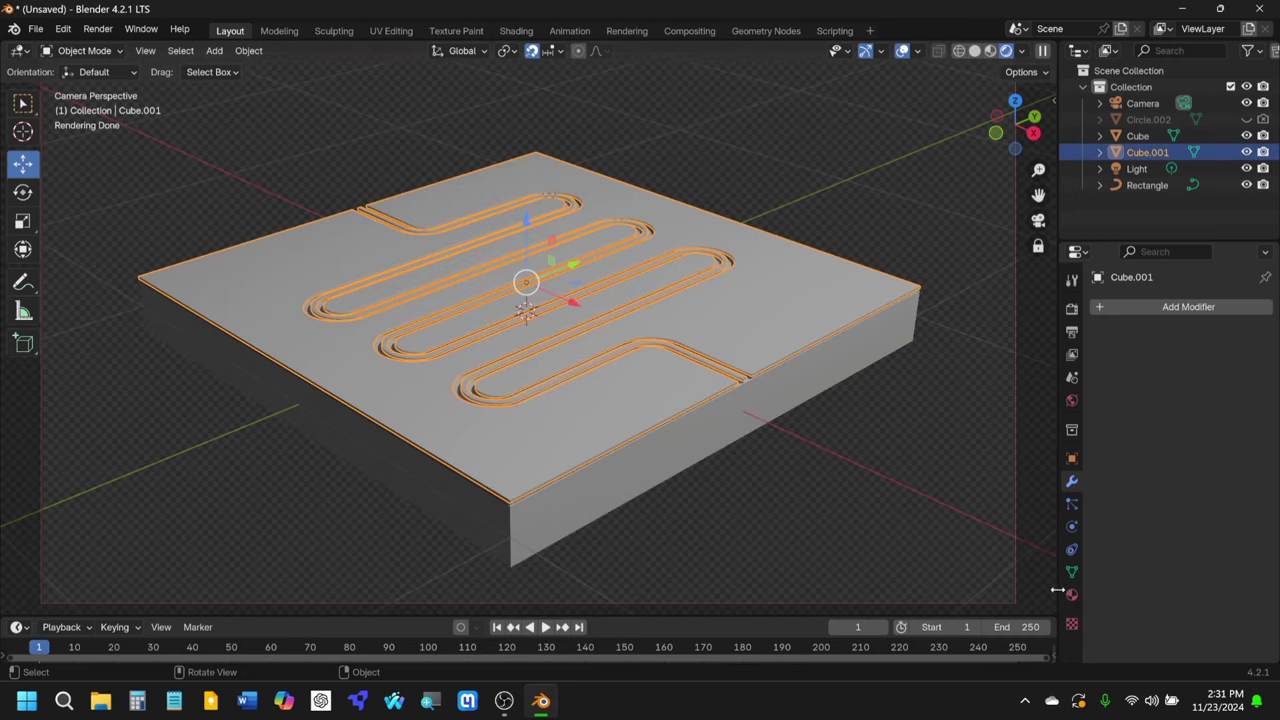
pyautogui.click(886, 203)
pyautogui.click(798, 291)
pyautogui.click(1071, 596)
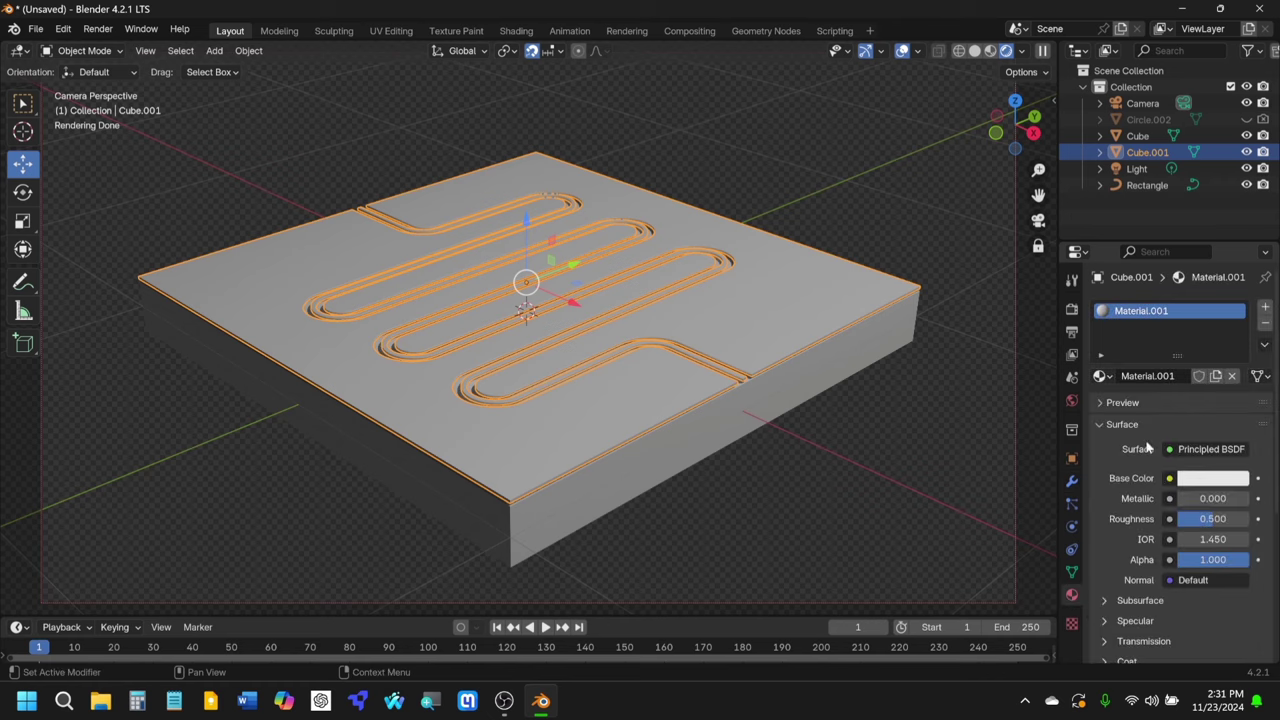
pyautogui.click(1109, 500)
pyautogui.moveTo(1203, 497); pyautogui.dragTo(1277, 497)
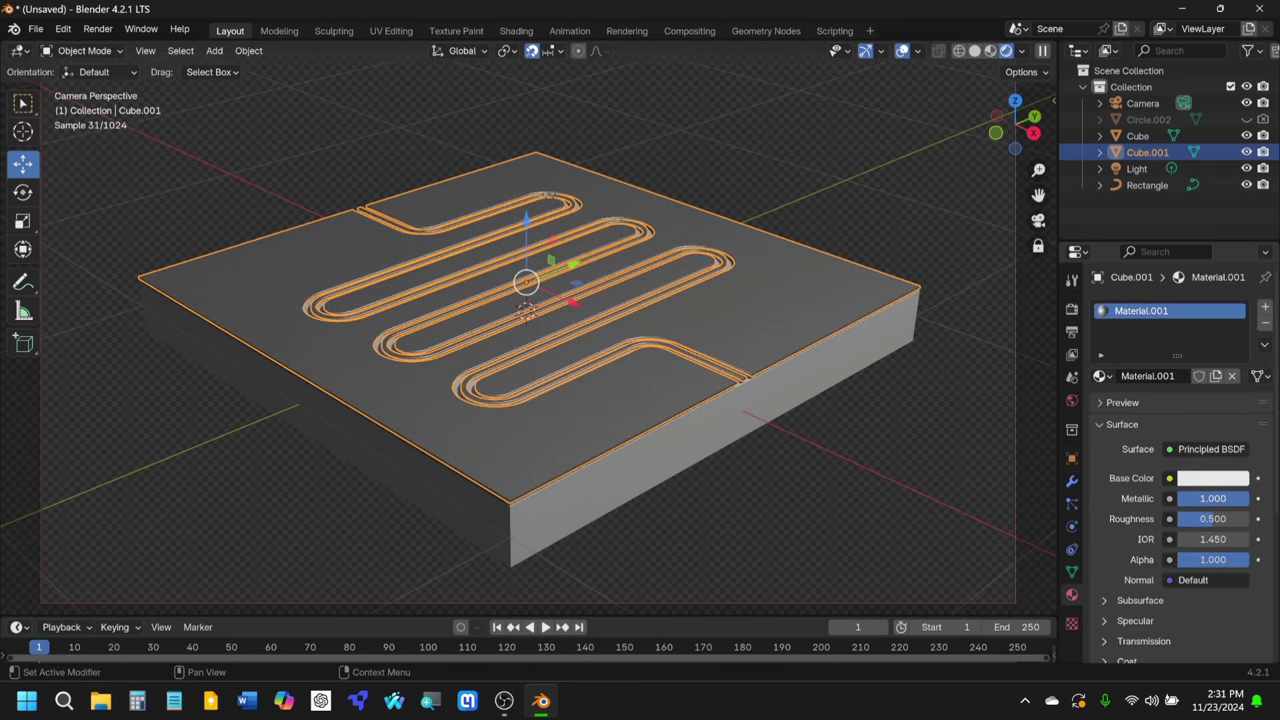
pyautogui.moveTo(1220, 526); pyautogui.dragTo(1188, 526)
# Step: Set the top slab material's Specular tint to blue and its Anisotropic value to 0.853
pyautogui.scroll(-3, 1107, 565)
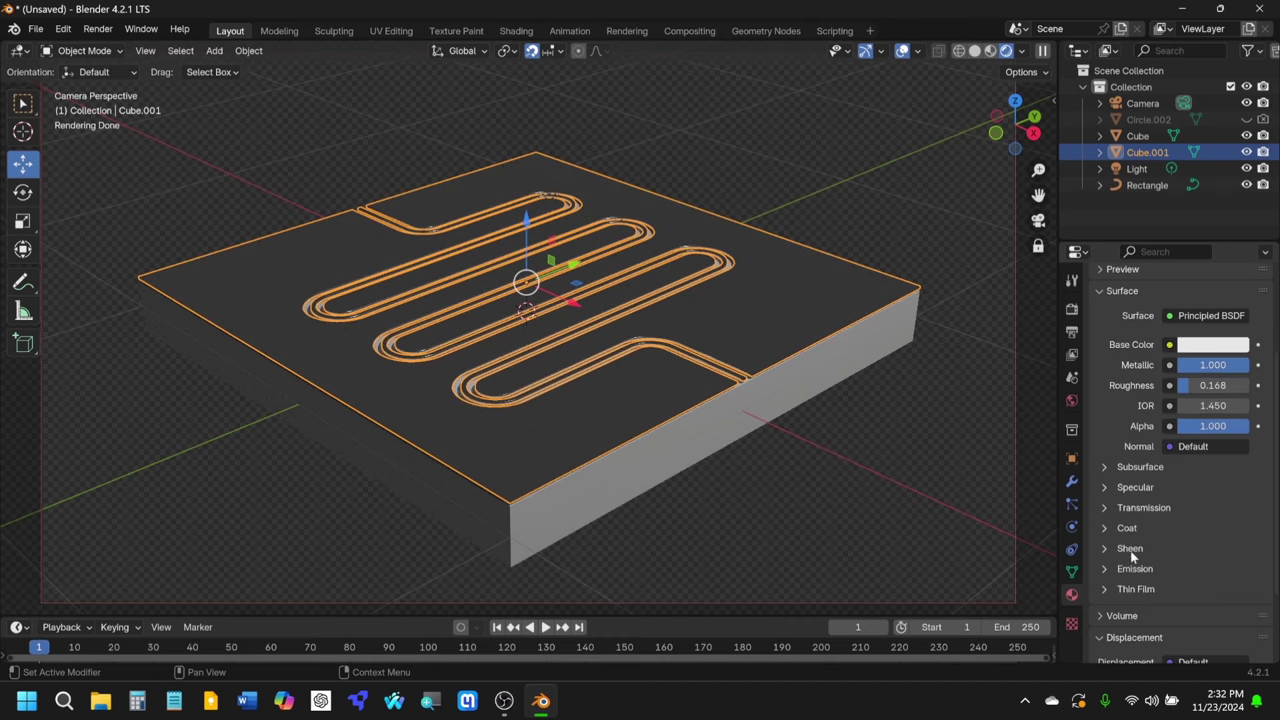
pyautogui.click(1123, 490)
pyautogui.click(1214, 548)
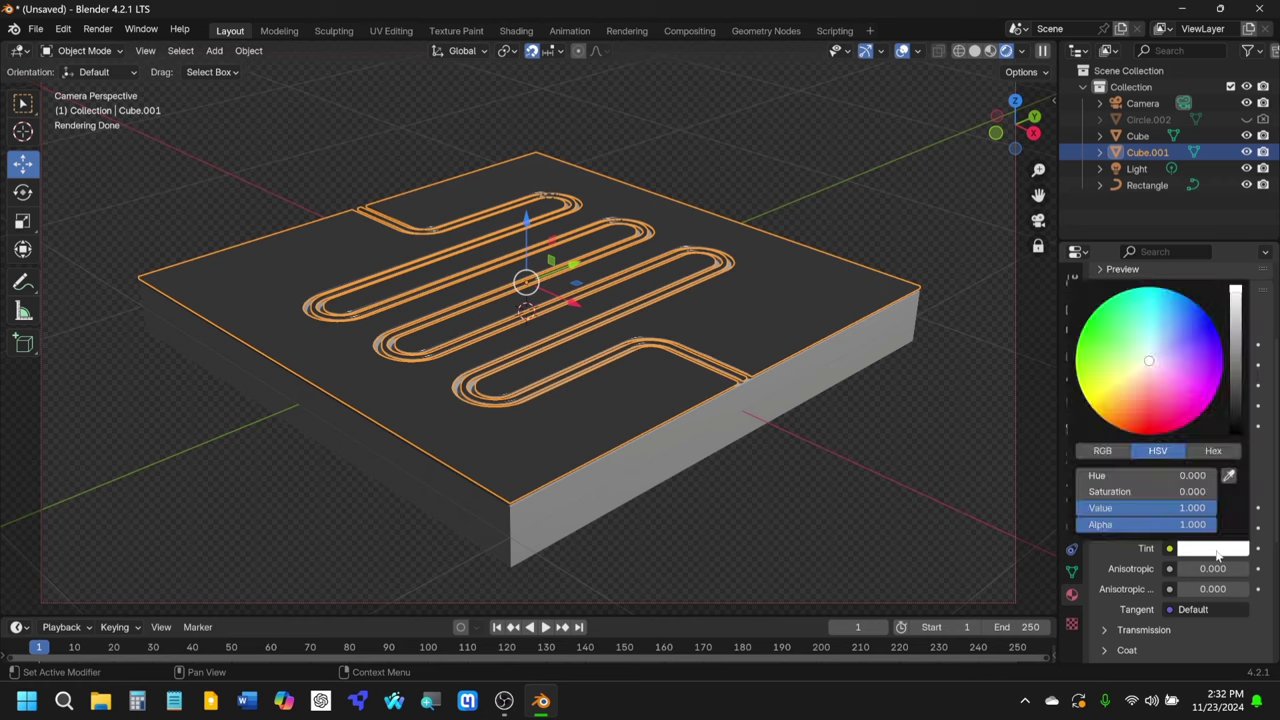
pyautogui.moveTo(1180, 338); pyautogui.dragTo(1182, 313)
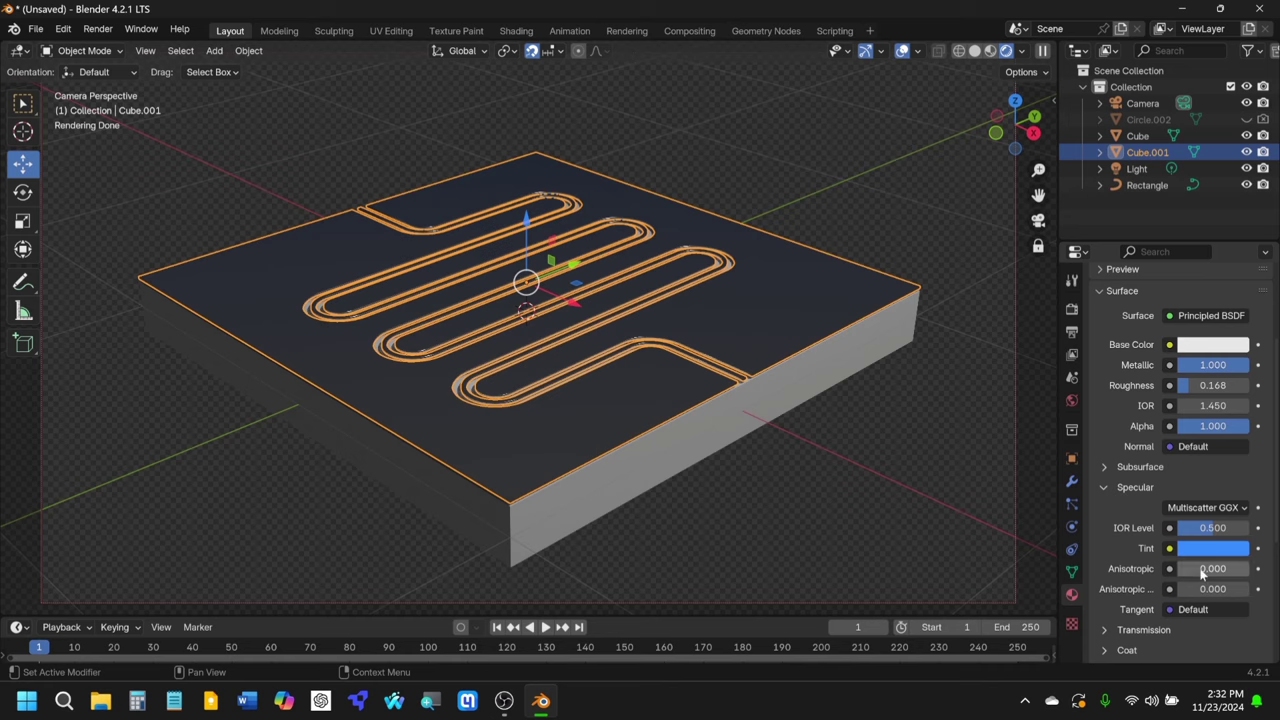
pyautogui.moveTo(1203, 572); pyautogui.dragTo(1266, 572)
pyautogui.click(875, 244)
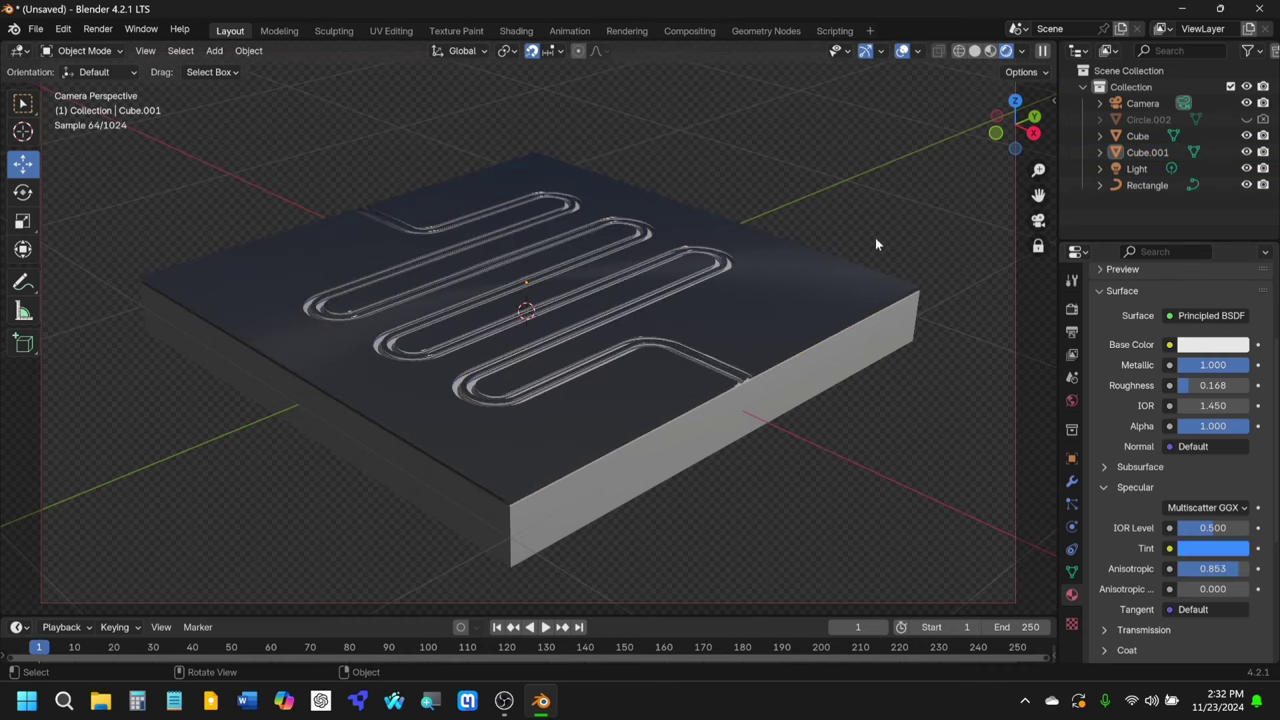
# Step: Add a Bevel modifier to the grooved top slab with an amount of 0.002 m
pyautogui.click(761, 298)
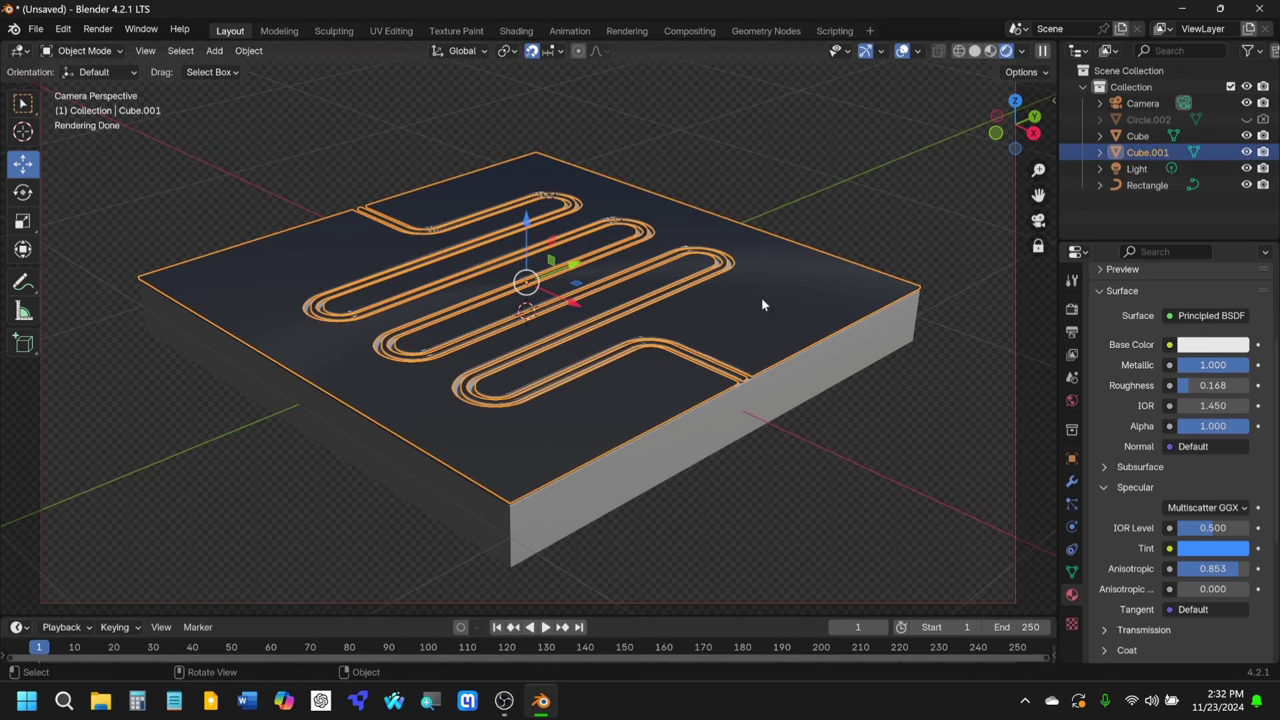
pyautogui.click(1072, 483)
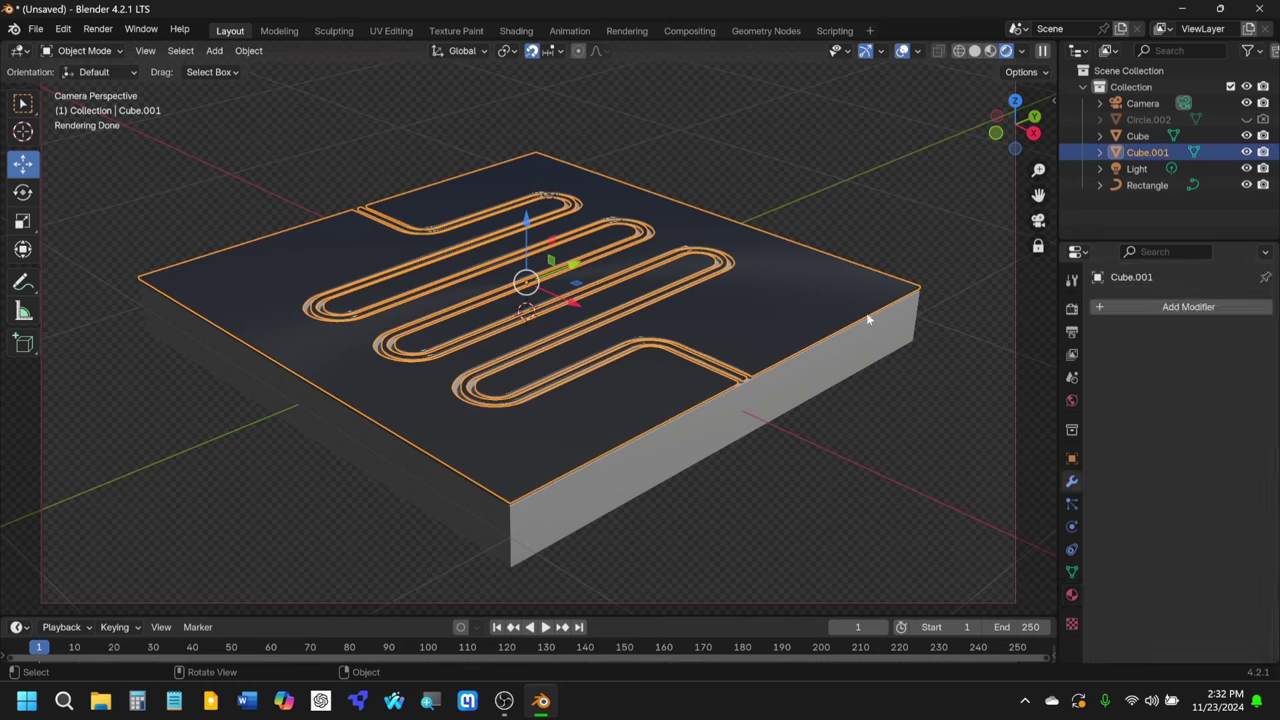
pyautogui.click(1186, 307)
pyautogui.click(1178, 309)
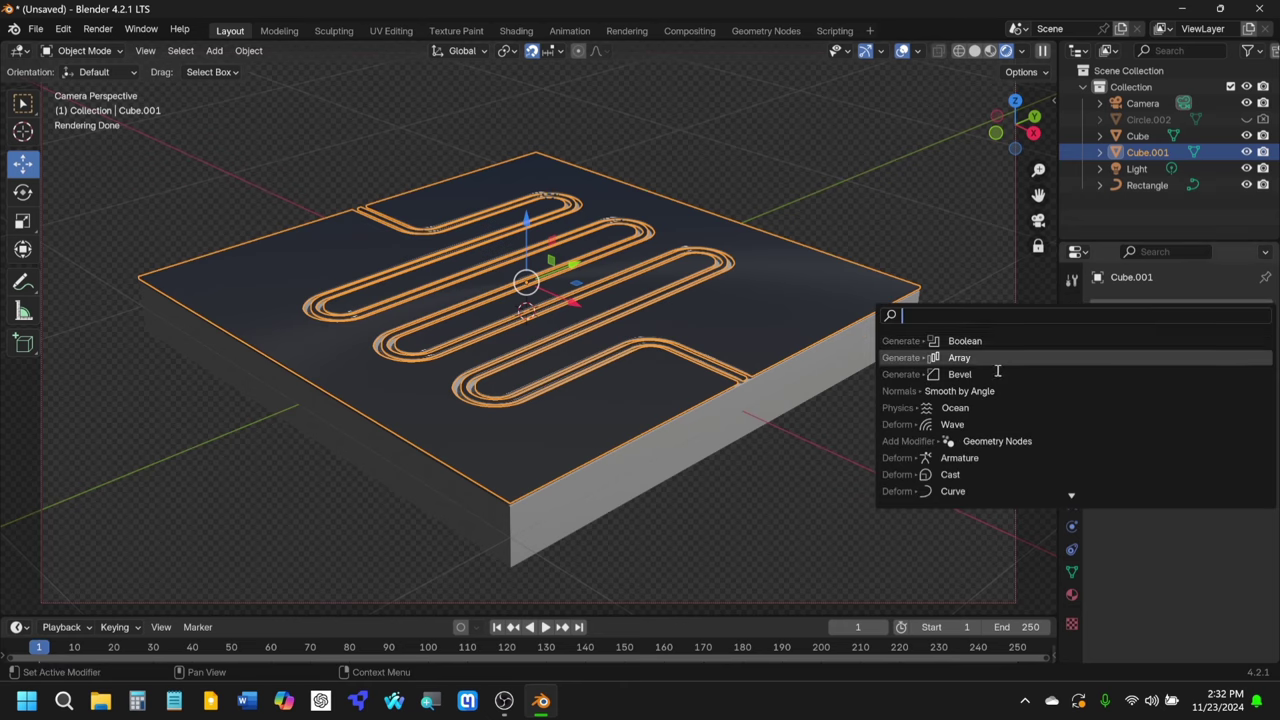
pyautogui.write('be')
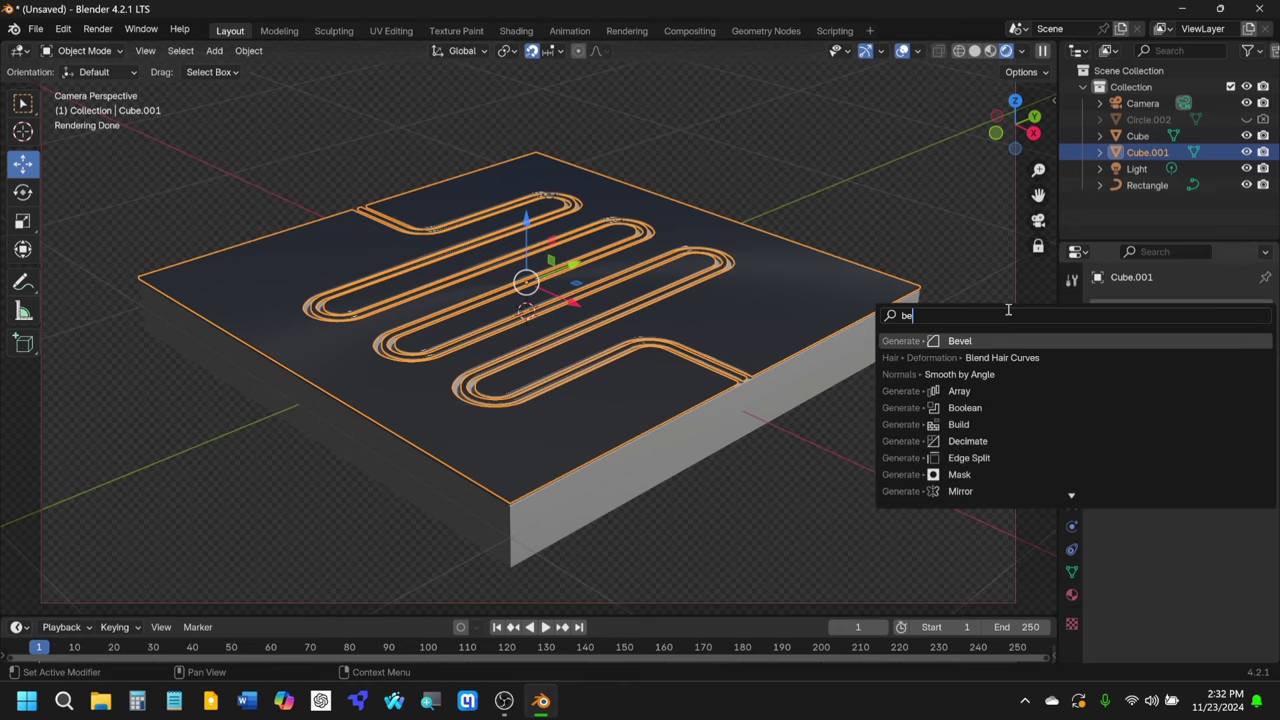
pyautogui.click(984, 341)
pyautogui.click(1207, 432)
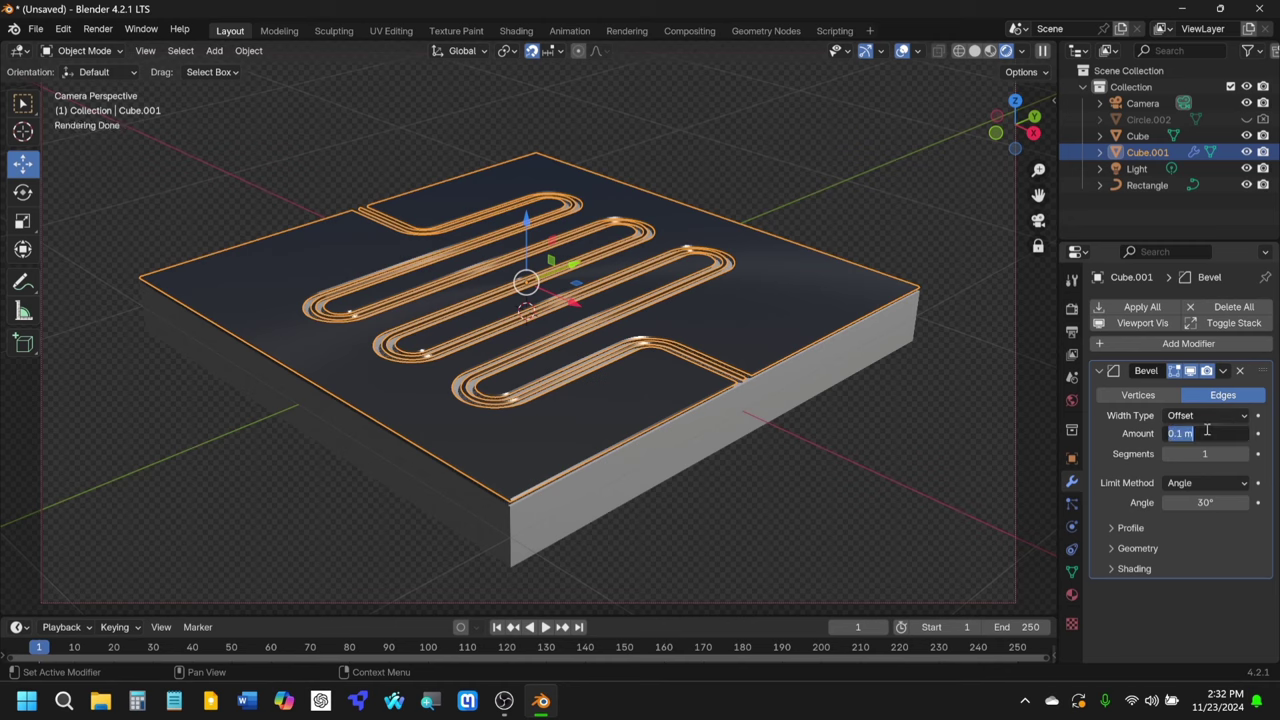
pyautogui.write('.002')
pyautogui.press('Return')
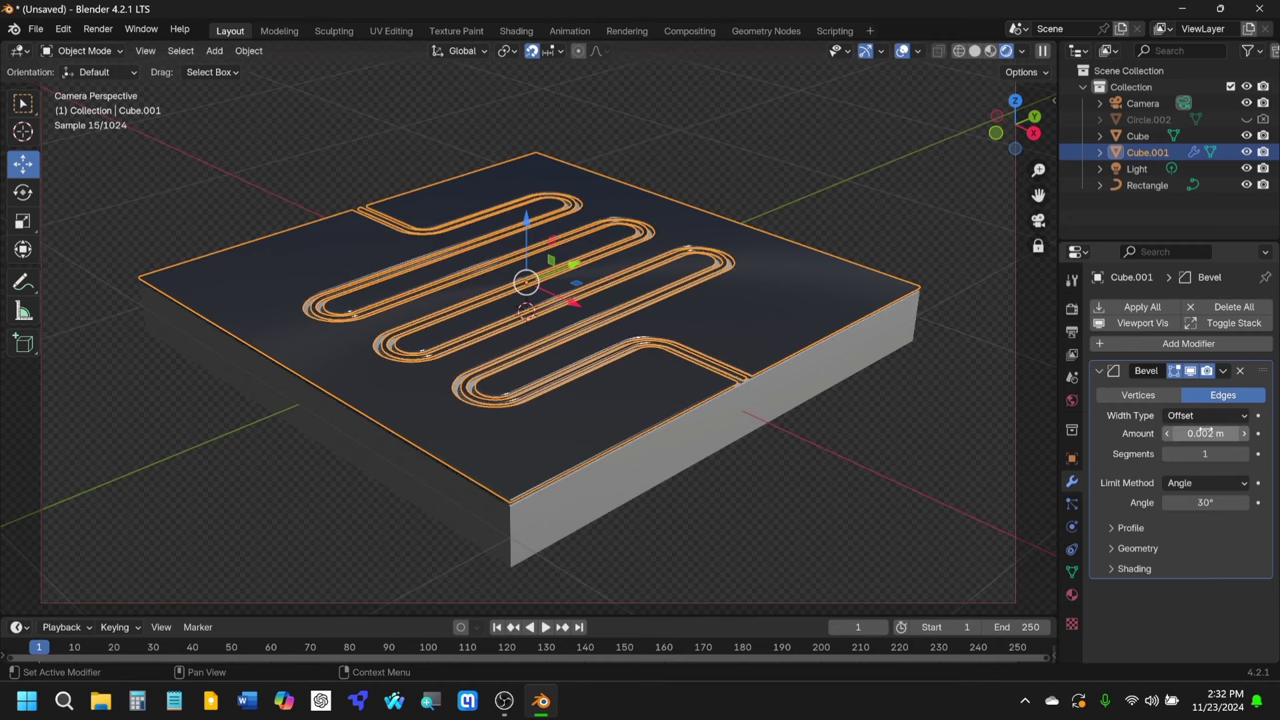
# Step: Set the top slab's bevel to 10 segments and apply the modifier
pyautogui.click(1207, 455)
pyautogui.write('10')
pyautogui.press('Return')
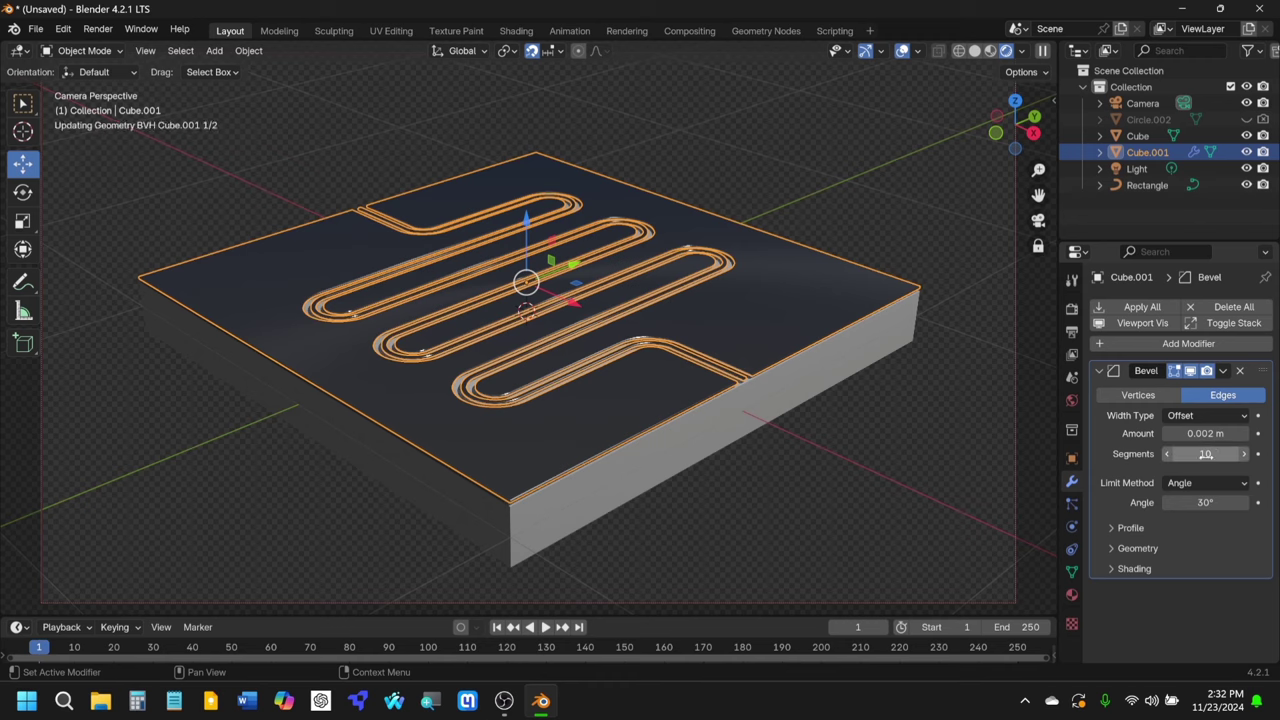
pyautogui.click(1222, 371)
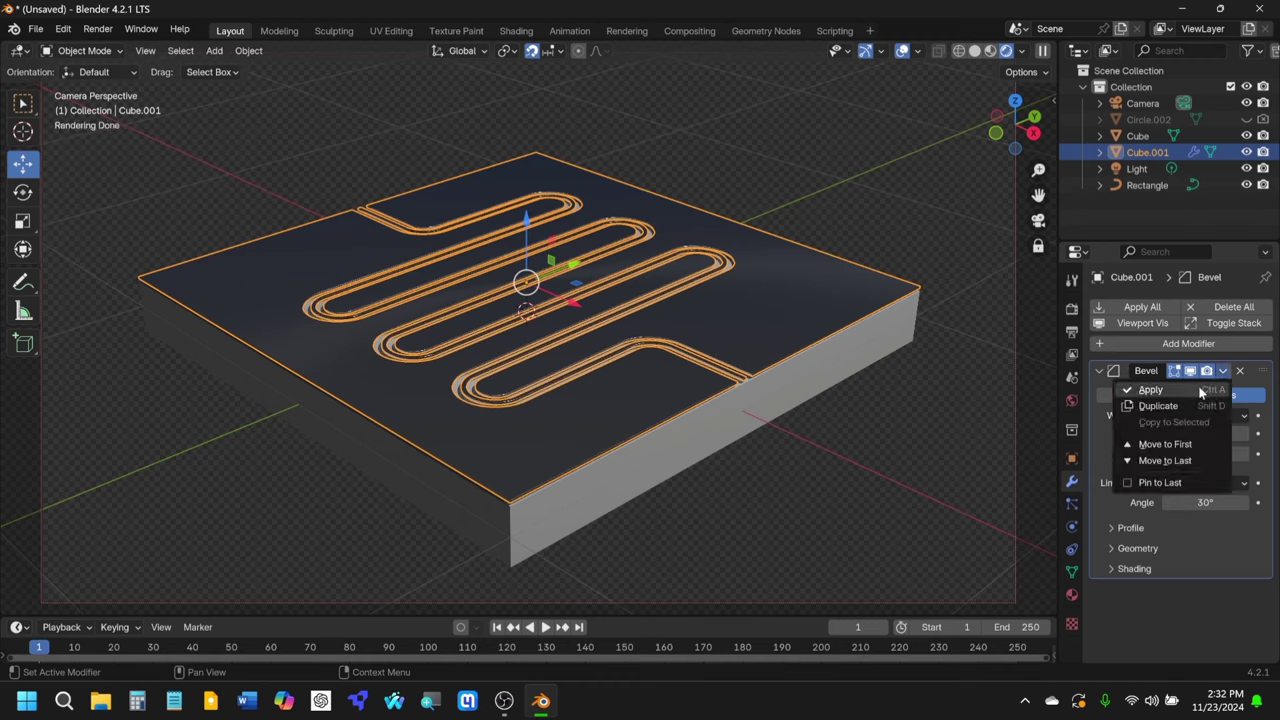
pyautogui.click(1150, 390)
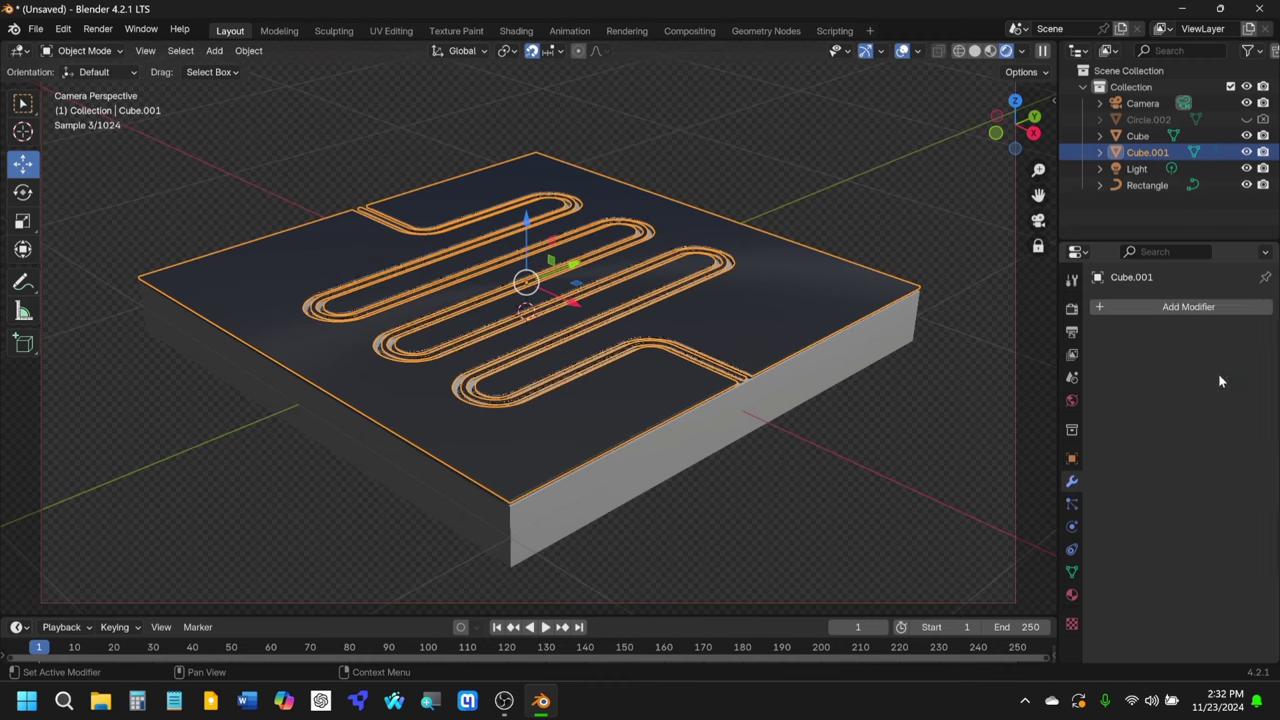
pyautogui.click(676, 447)
pyautogui.click(1172, 307)
pyautogui.click(1172, 302)
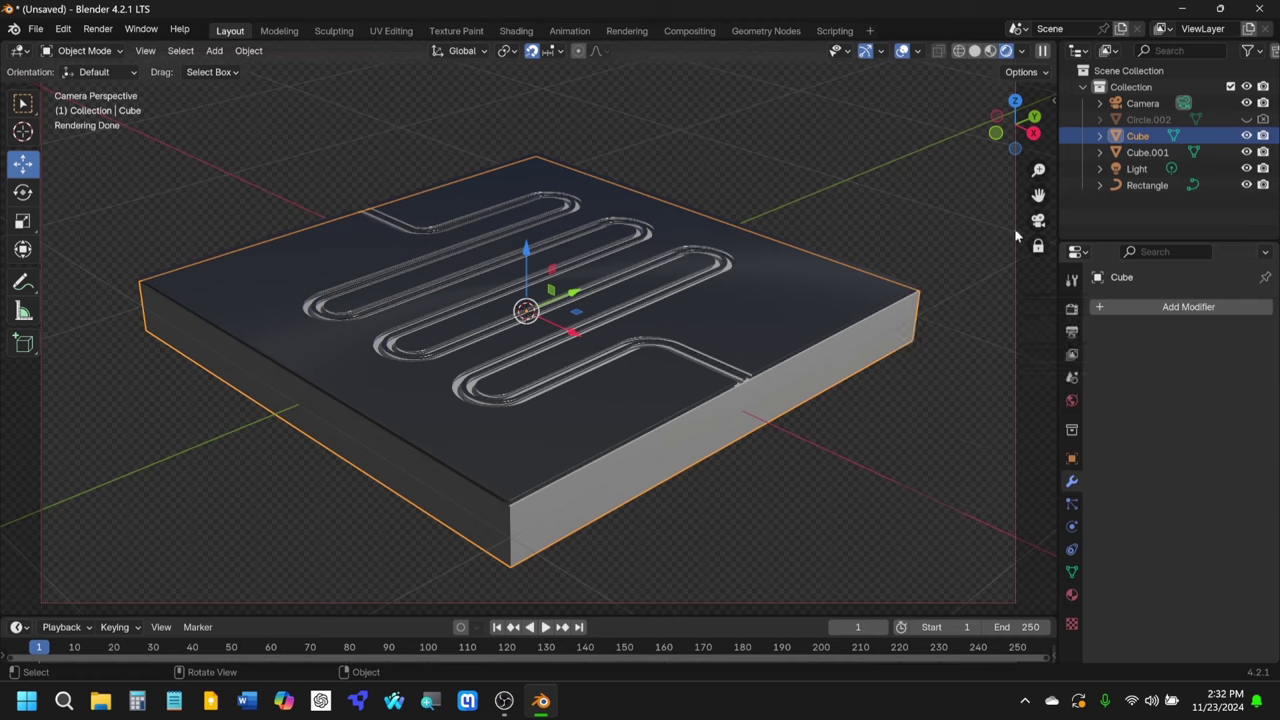
pyautogui.click(966, 263)
pyautogui.click(882, 338)
pyautogui.click(945, 225)
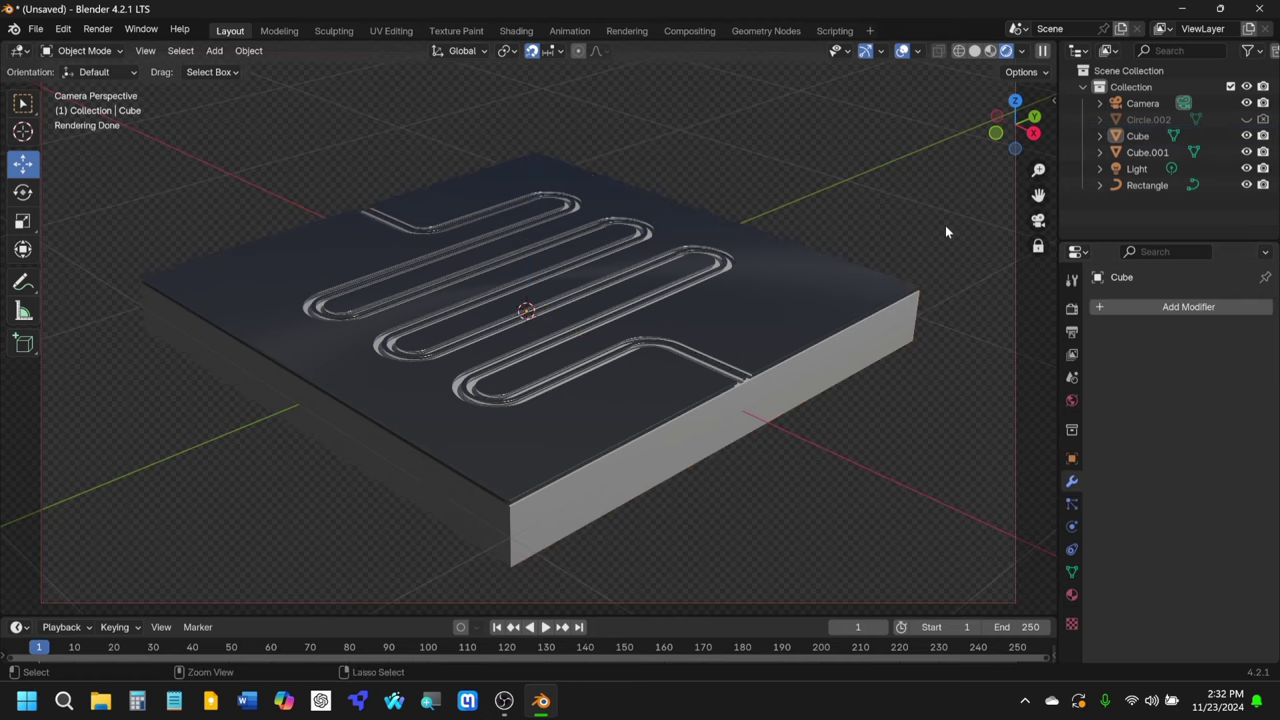
# Step: Add a Bevel modifier to the thick lower slab with an amount of 0.002 m
pyautogui.click(820, 378)
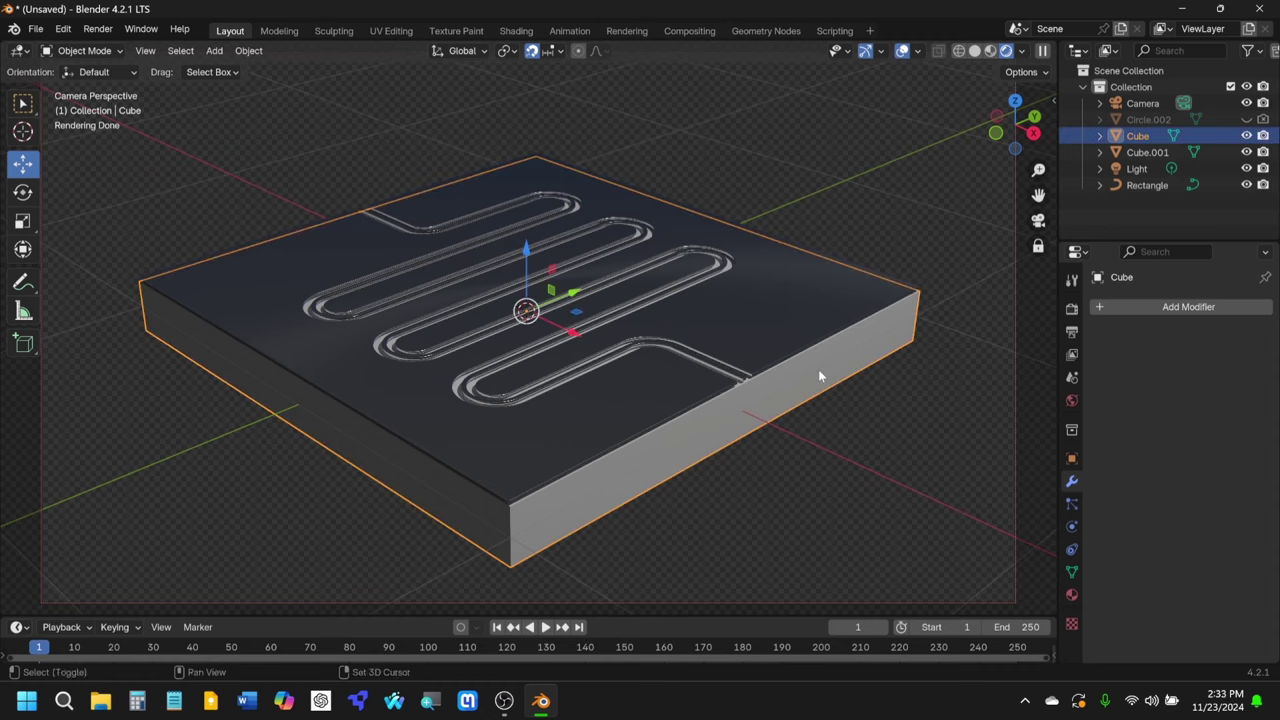
pyautogui.click(900, 416)
pyautogui.click(881, 346)
pyautogui.click(1168, 306)
pyautogui.click(1164, 306)
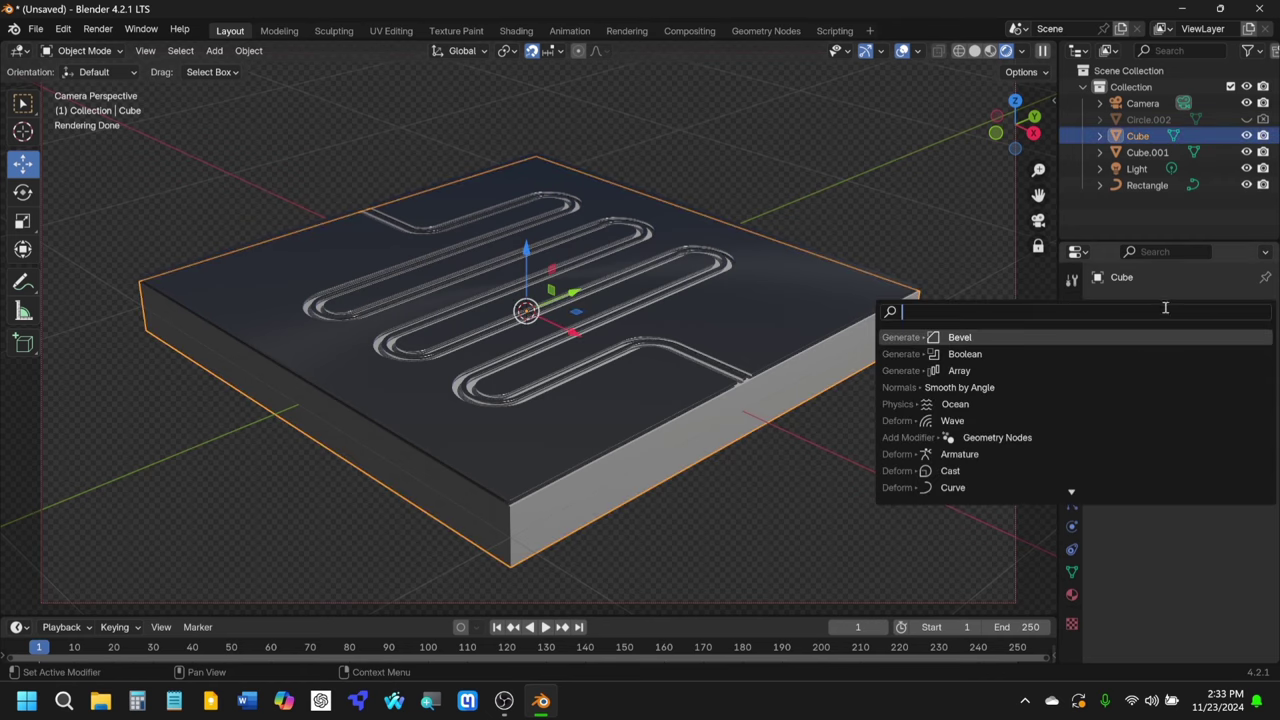
pyautogui.click(1085, 340)
pyautogui.click(1215, 433)
pyautogui.press('BackSpace')
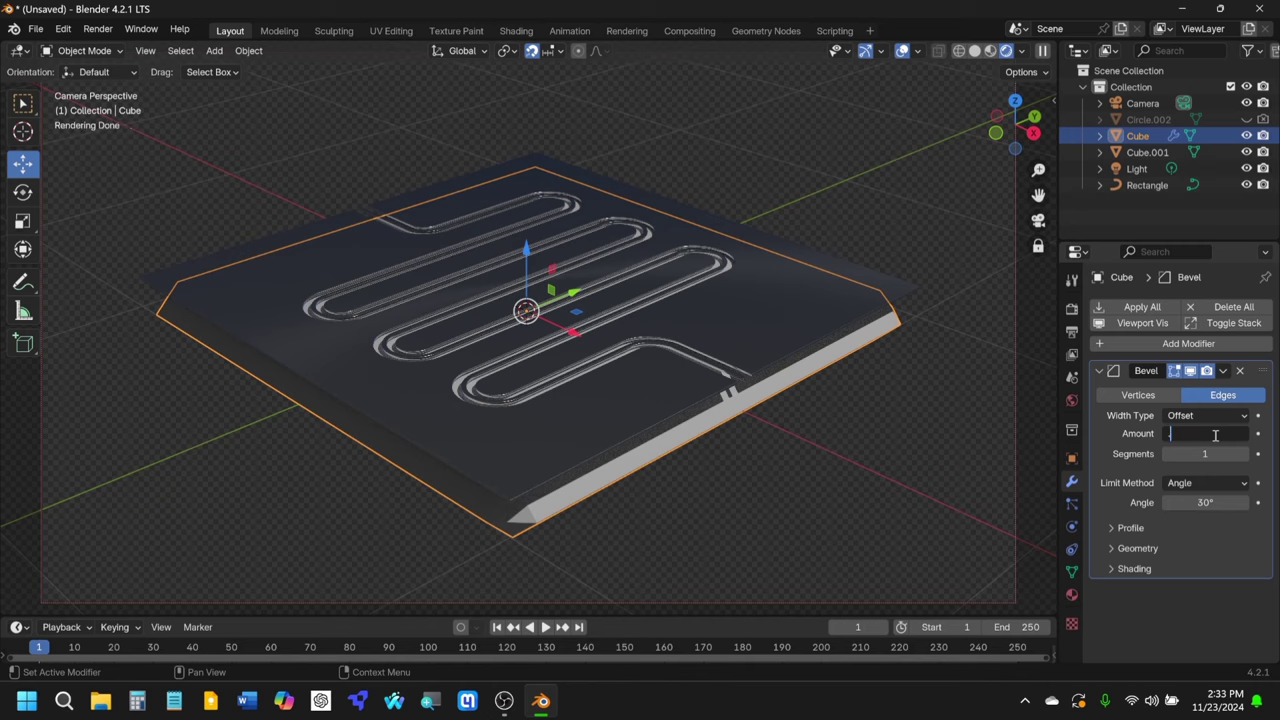
pyautogui.write('.002')
pyautogui.press('Return')
# Step: Set the lower slab's bevel to 10 segments and apply the modifier
pyautogui.click(1205, 454)
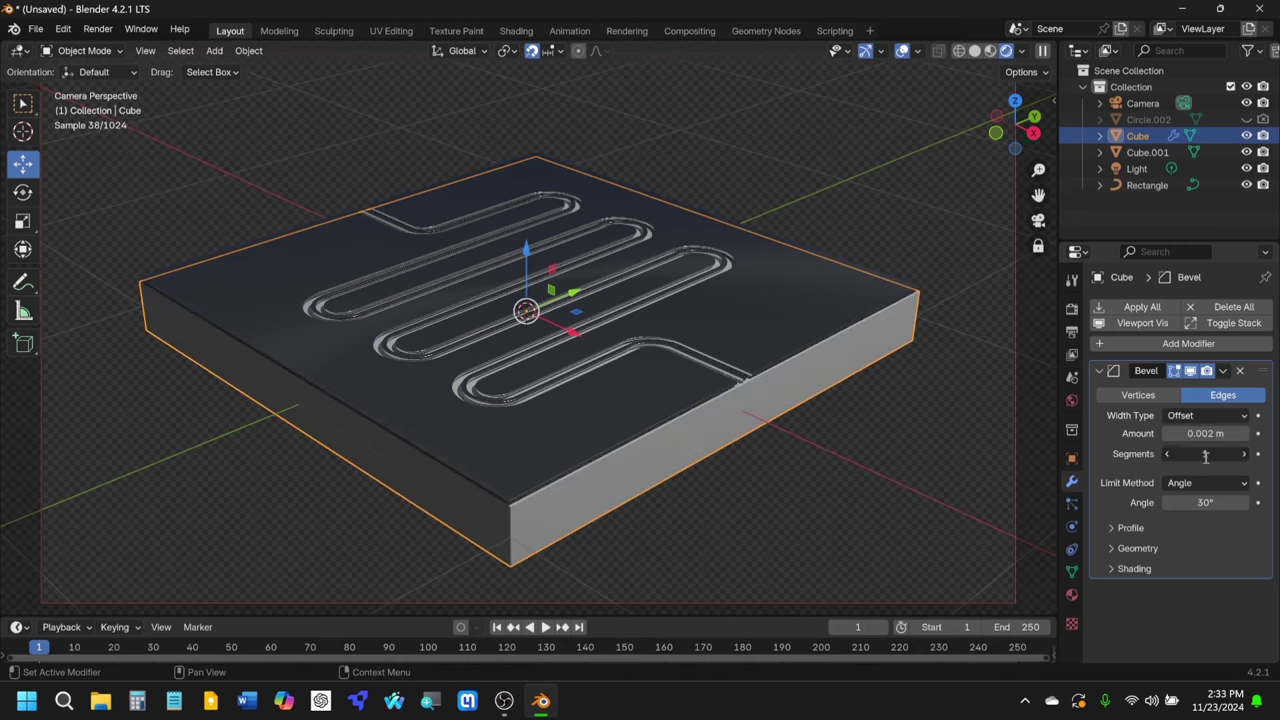
pyautogui.write('10')
pyautogui.press('Return')
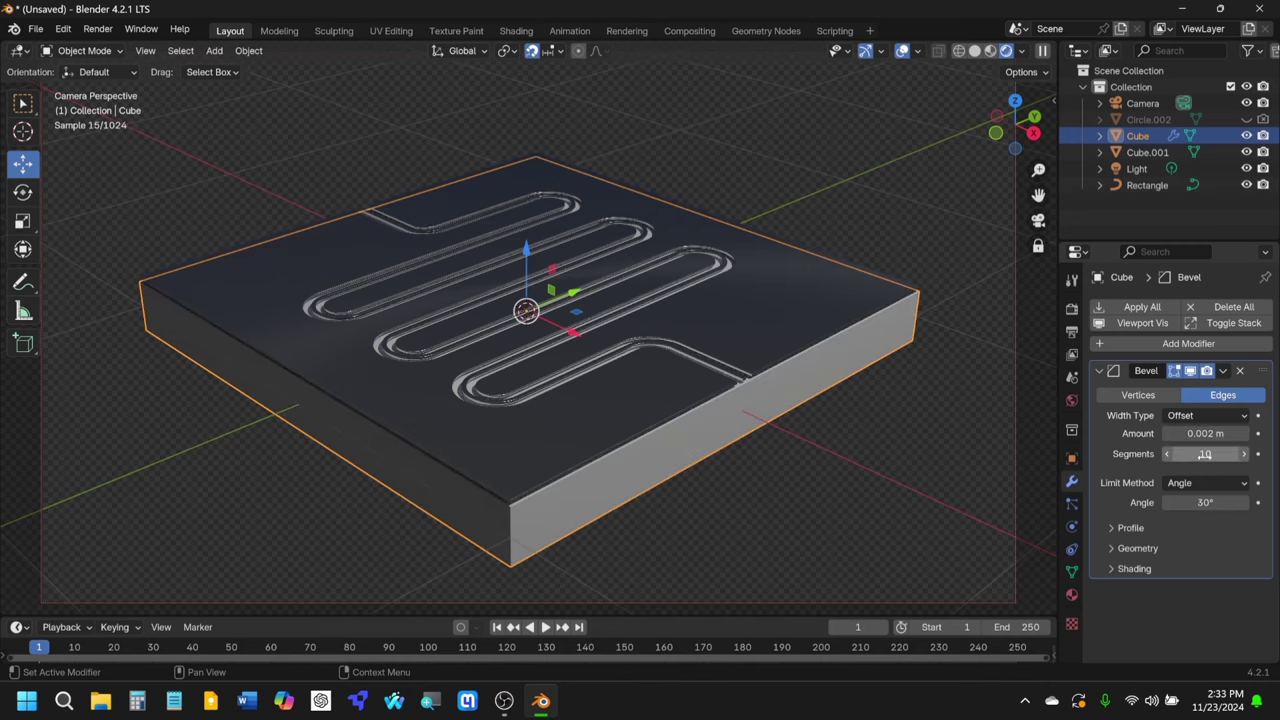
pyautogui.click(927, 425)
pyautogui.click(1228, 374)
pyautogui.click(1150, 388)
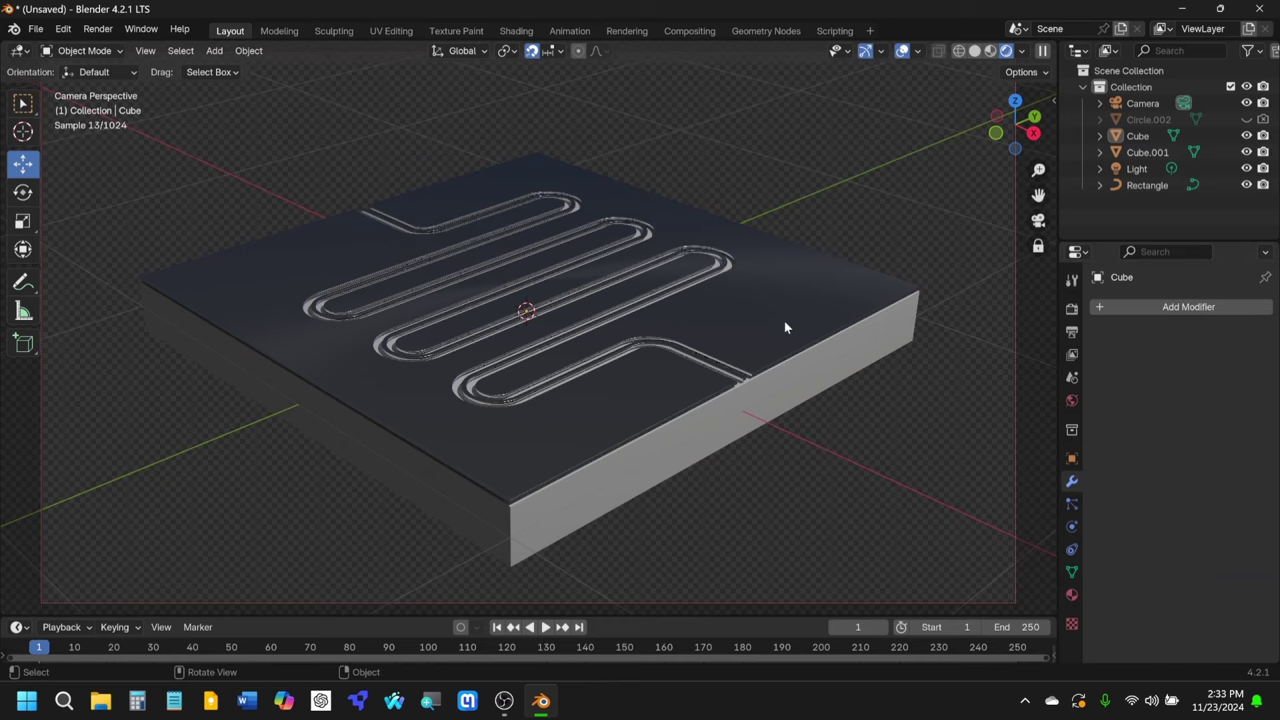
# Step: Give the lower slab's material a dark blue base color with hue 0.664, saturation 1.000 and value 0.335
pyautogui.click(828, 362)
pyautogui.click(840, 371)
pyautogui.click(973, 217)
pyautogui.click(586, 505)
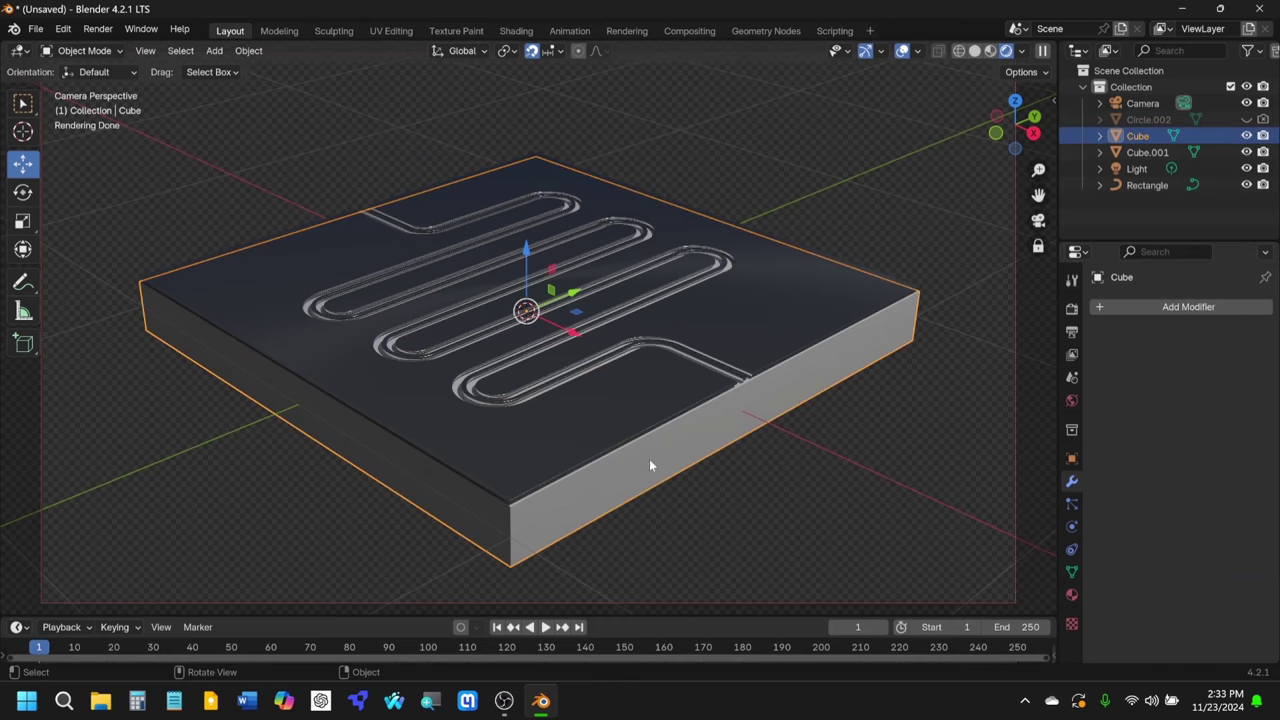
pyautogui.click(1072, 596)
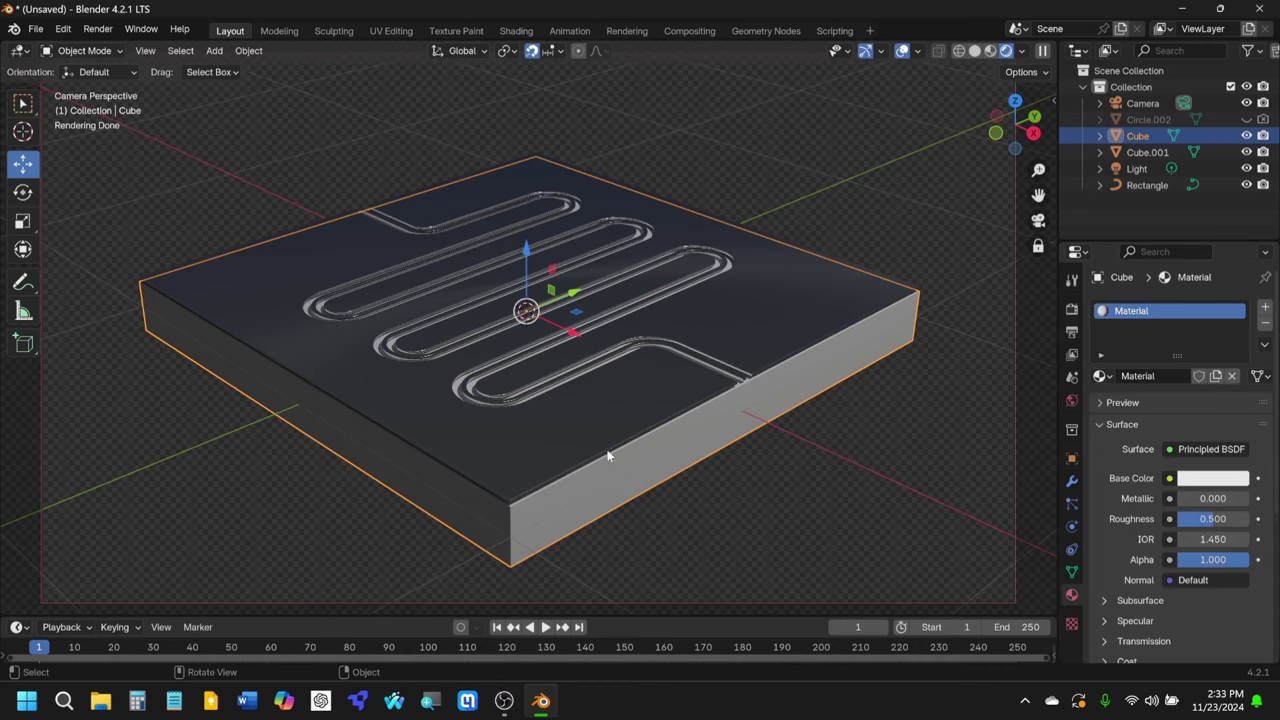
pyautogui.click(1242, 478)
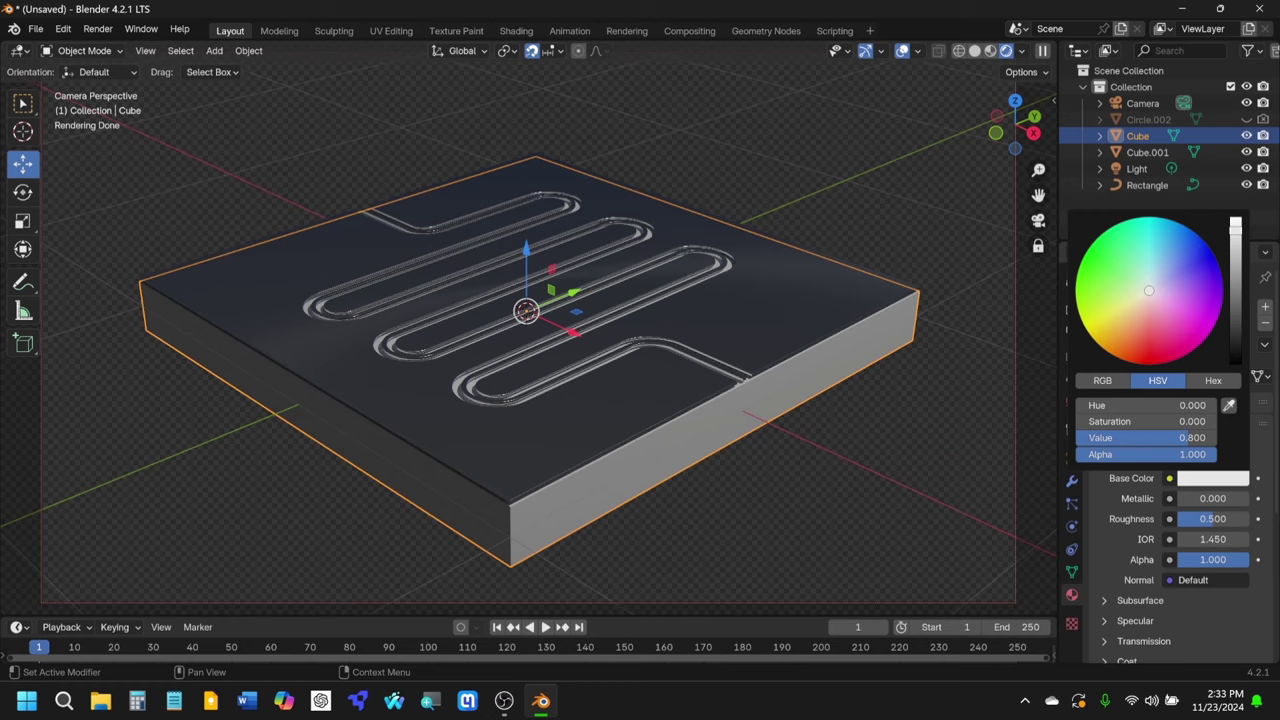
pyautogui.click(1208, 246)
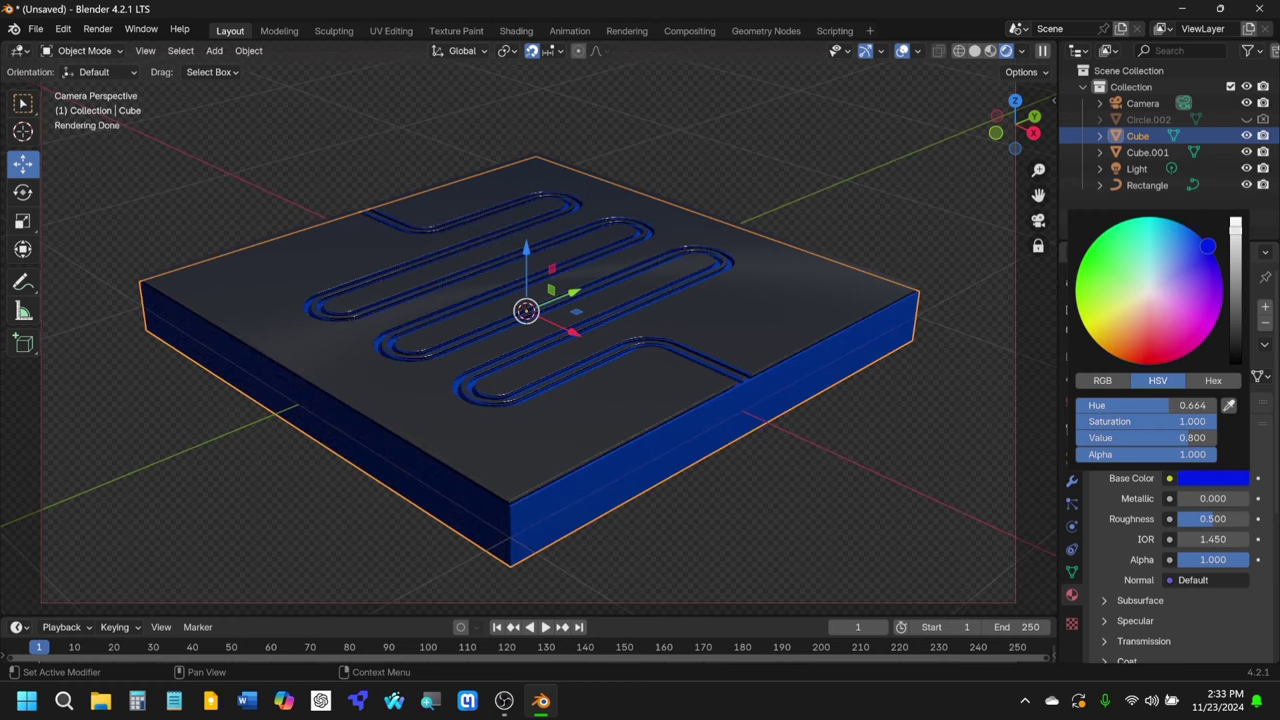
pyautogui.moveTo(1236, 226); pyautogui.dragTo(1236, 272)
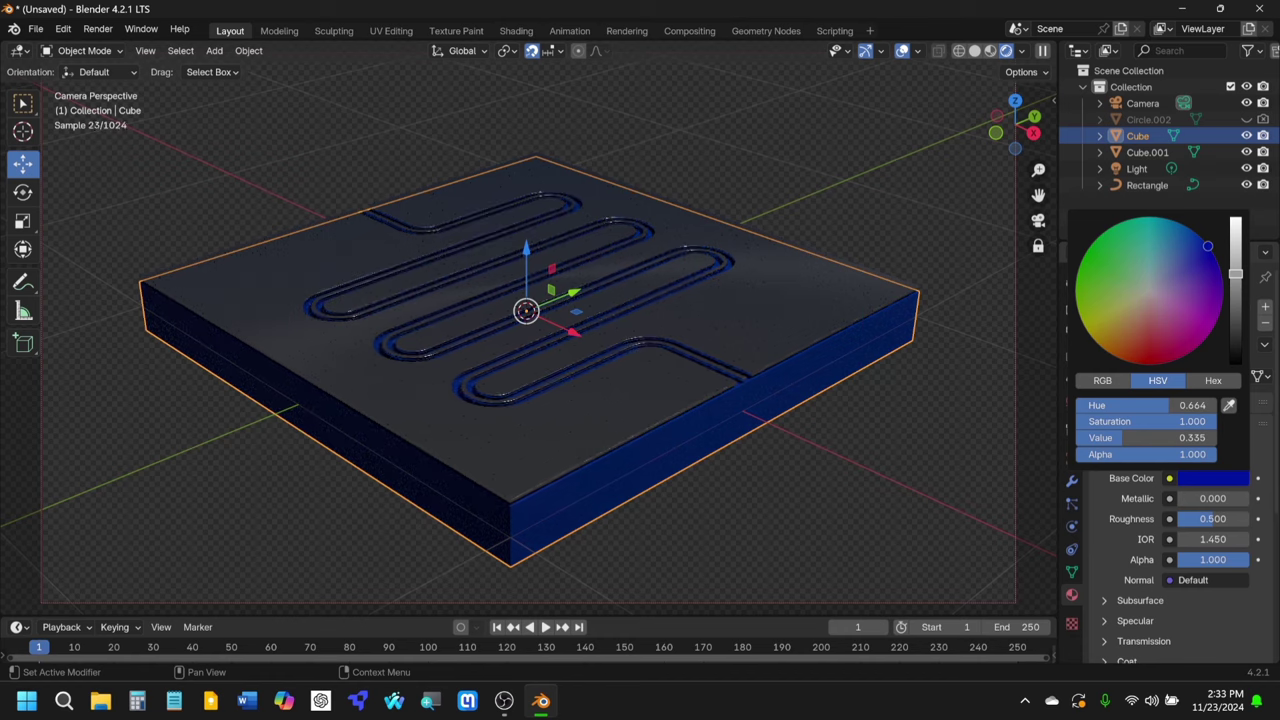
# Step: Set the lower slab's material to metallic 0.714 and roughness 0.329, and tint its specular reflection blue
pyautogui.moveTo(1200, 508)
pyautogui.mouseDown()
pyautogui.moveTo(1241, 508)
pyautogui.moveTo(1234, 498)
pyautogui.moveTo(1229, 518)
pyautogui.moveTo(1212, 518)
pyautogui.mouseUp()
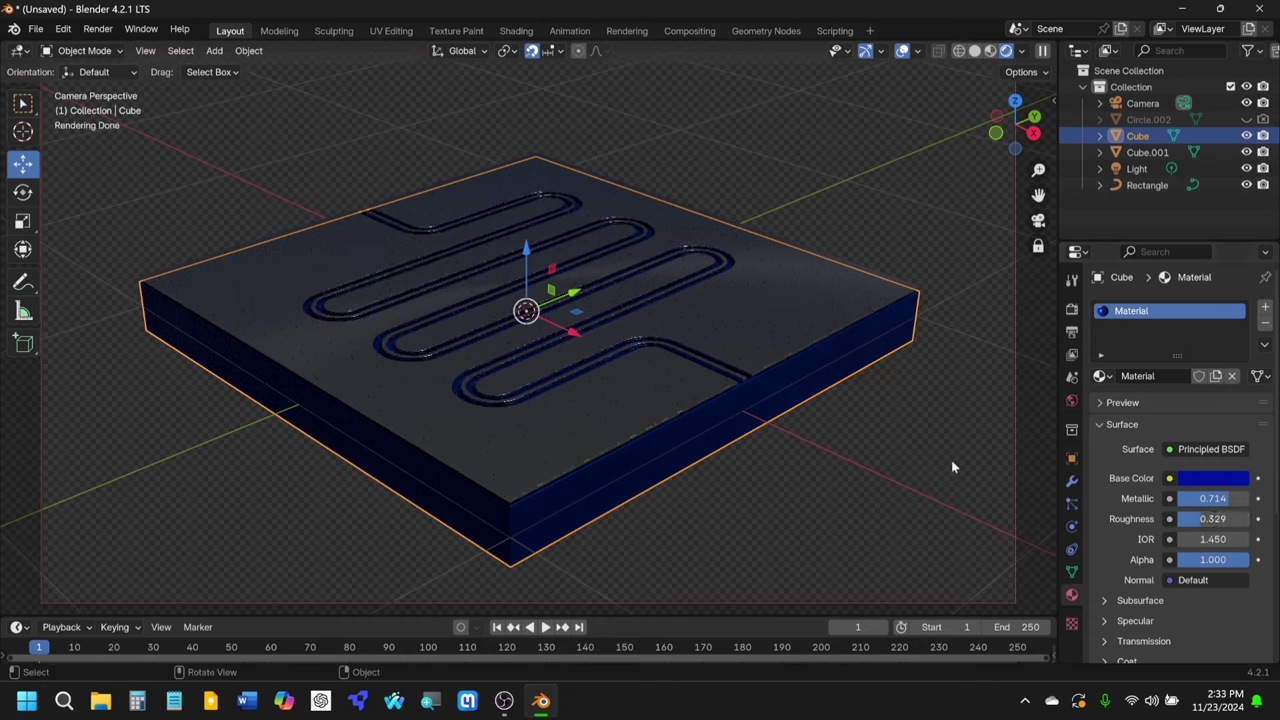
pyautogui.scroll(-2, 1155, 490)
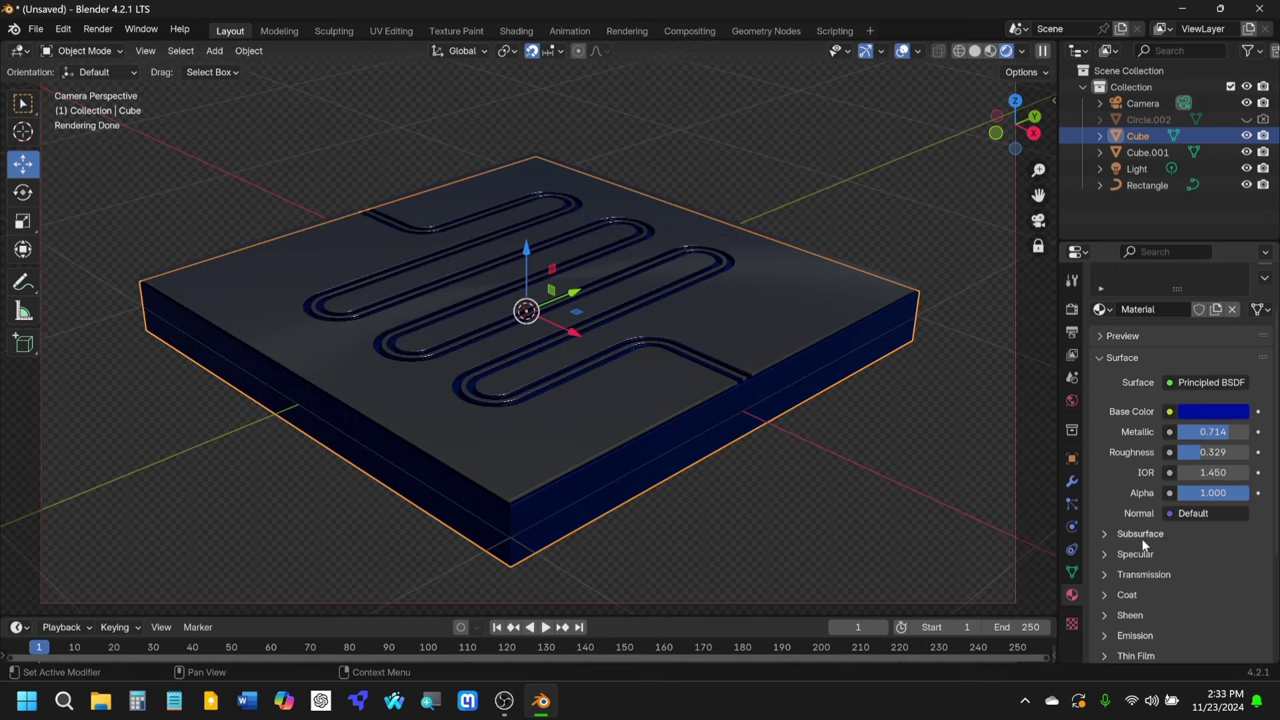
pyautogui.click(1140, 554)
pyautogui.scroll(-4, 1178, 540)
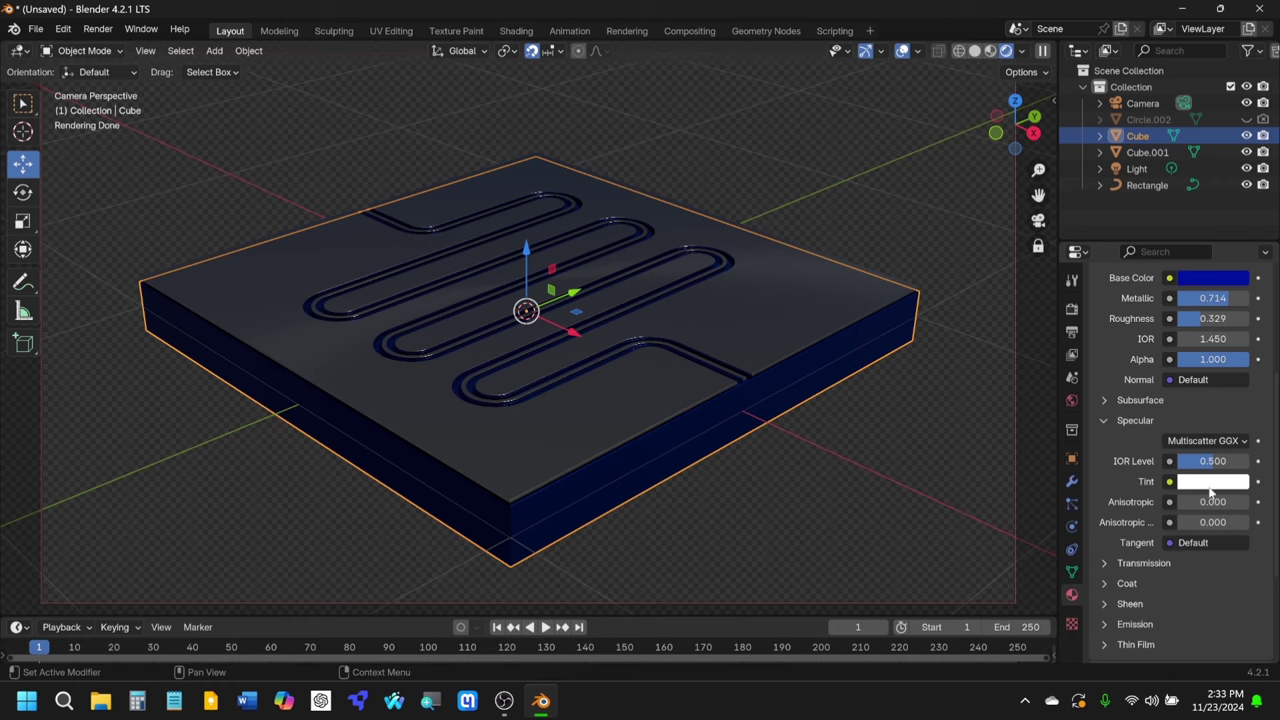
pyautogui.click(1210, 484)
pyautogui.moveTo(1147, 297); pyautogui.dragTo(1205, 256)
pyautogui.click(924, 457)
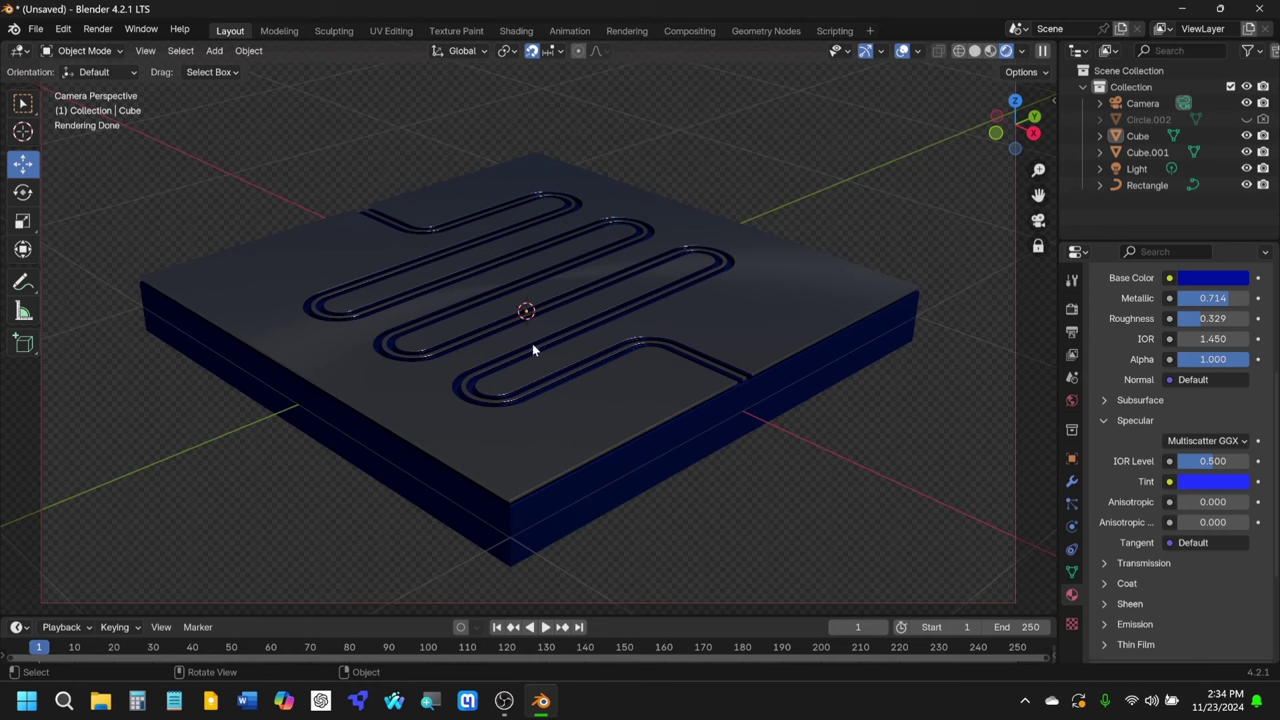
# Step: Save the scene as "Coplanar Waveguide Meander 001" in the Blend Files and Stuff folder
pyautogui.click(1037, 220)
pyautogui.scroll(-3, 692, 297)
pyautogui.moveTo(692, 297); pyautogui.dragTo(380, 128, button='middle')
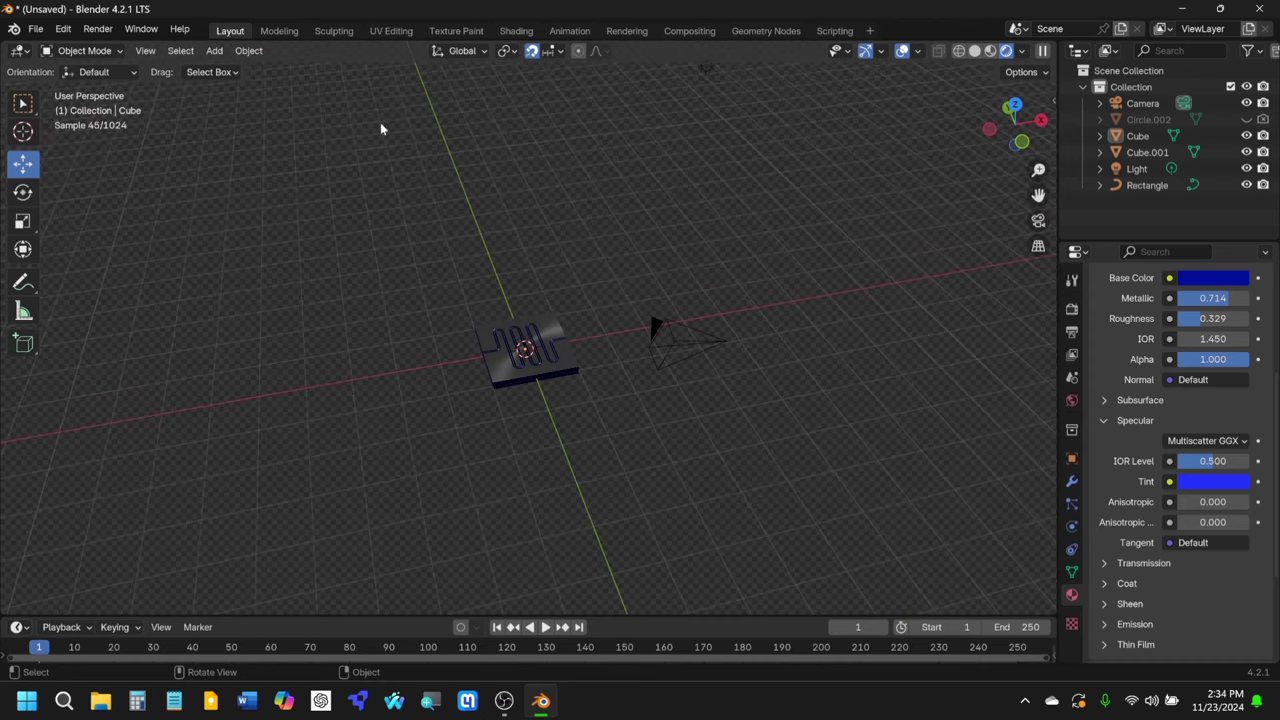
pyautogui.click(35, 31)
pyautogui.click(80, 168)
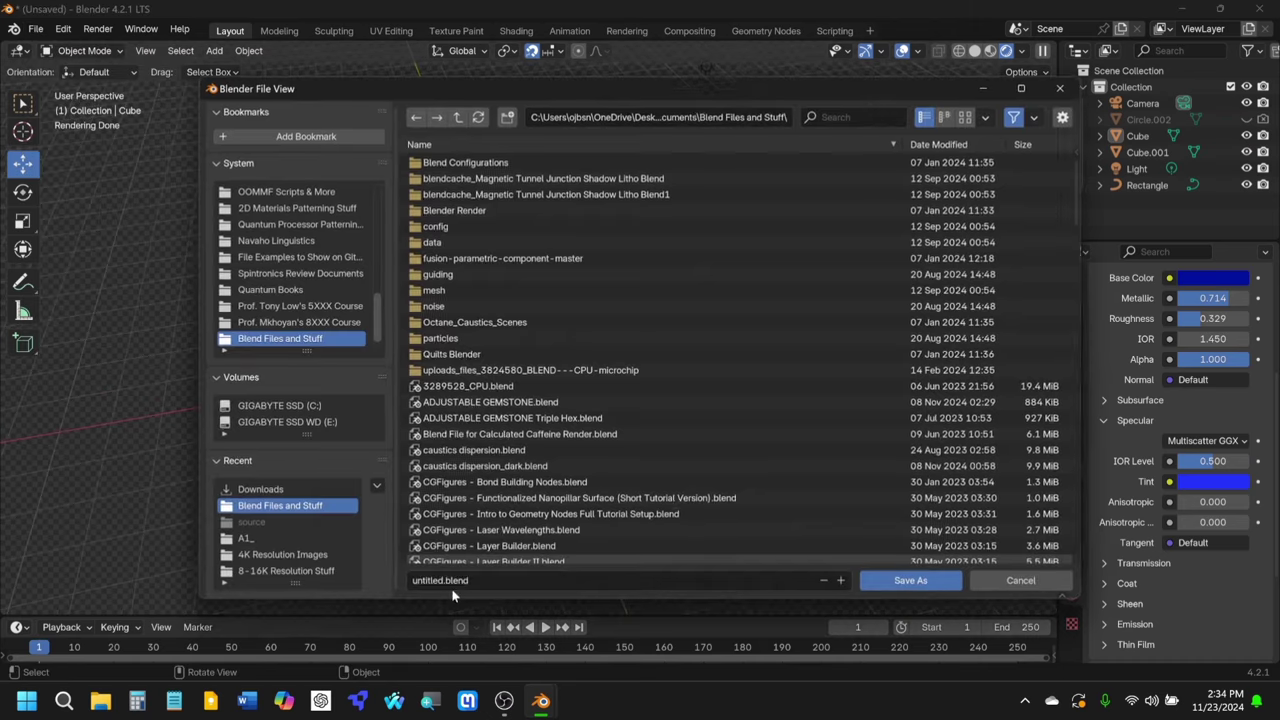
pyautogui.click(547, 582)
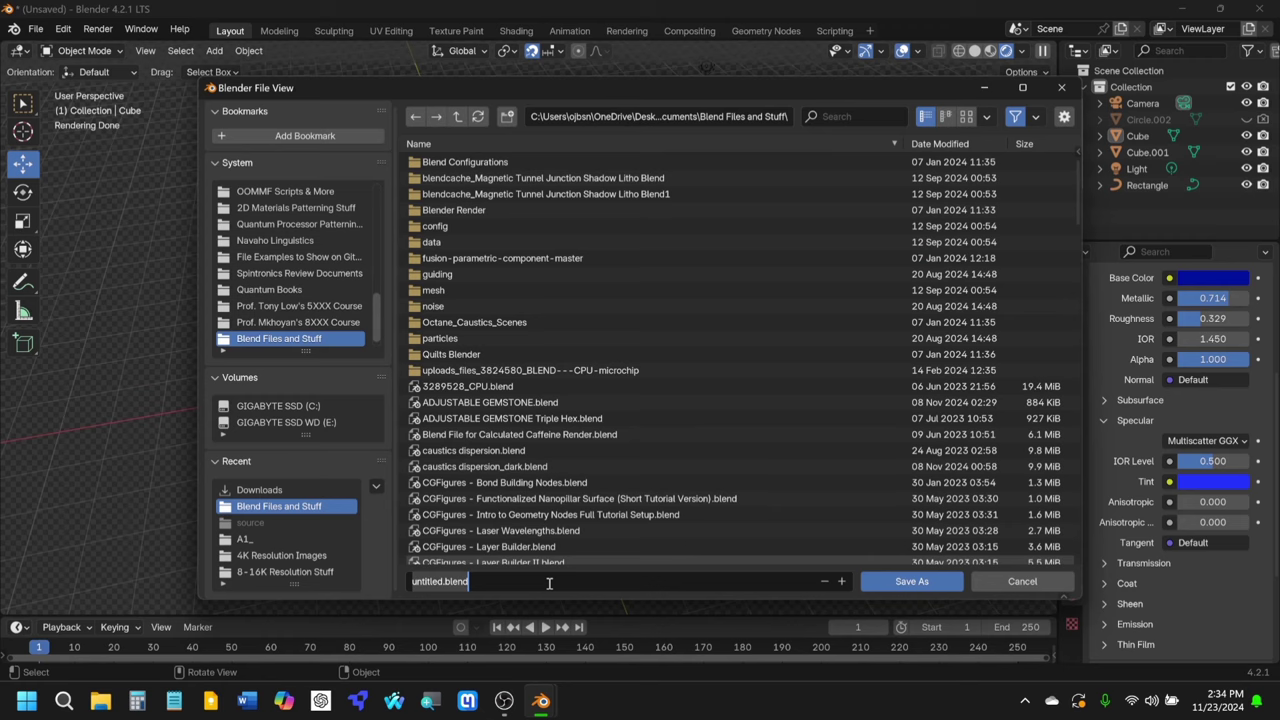
pyautogui.write('Coplanar Waveguide Meander 001')
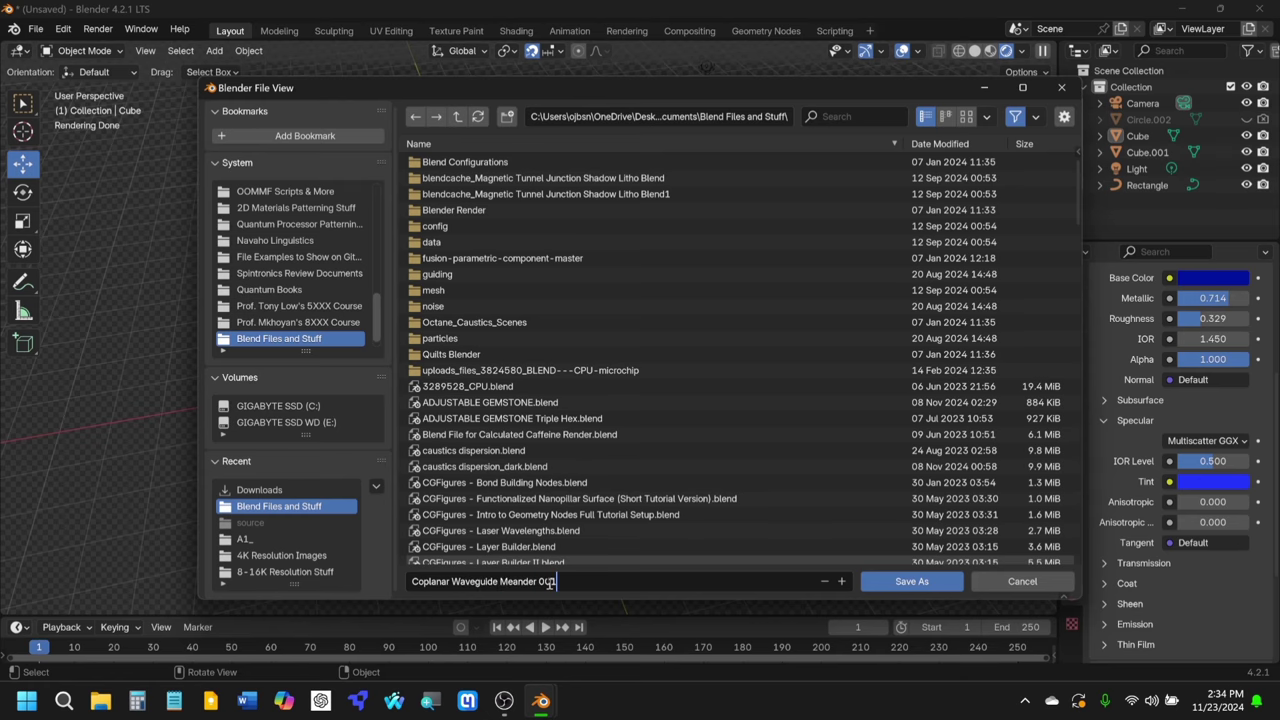
pyautogui.click(911, 581)
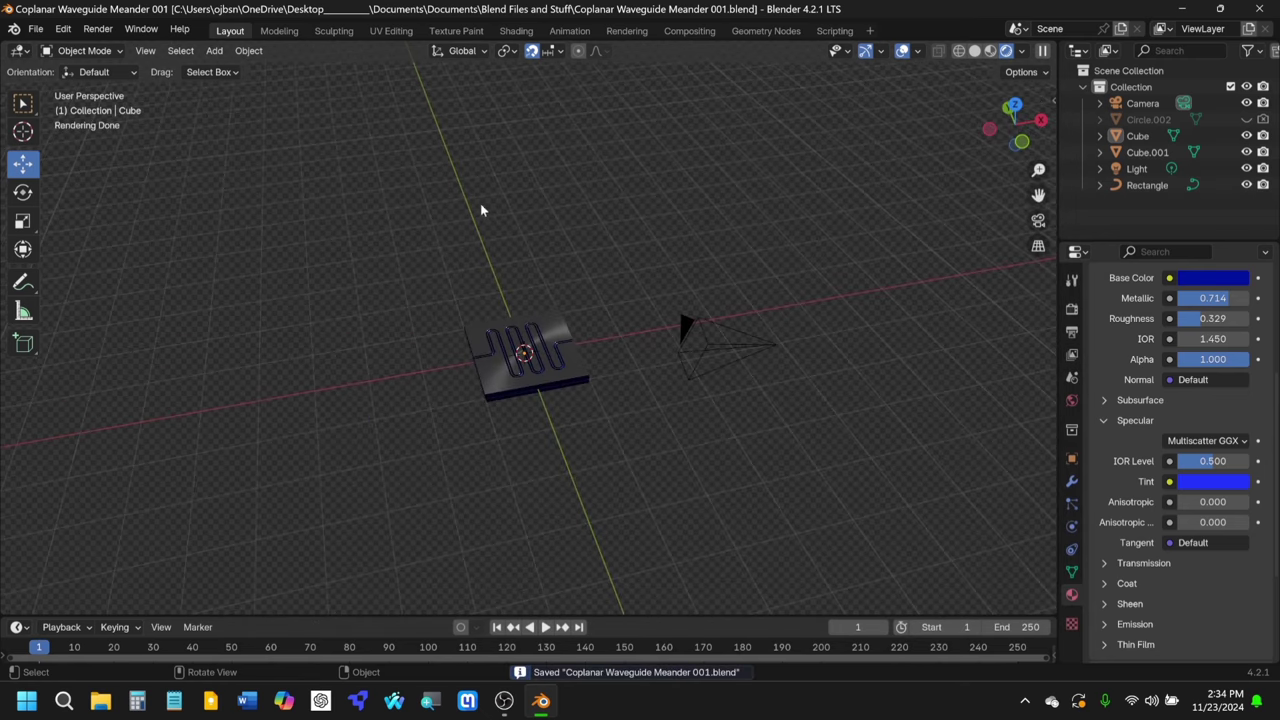
# Step: Add a torus around the slab with a major radius of 11 m and a minor radius of 0.52 m
pyautogui.click(214, 51)
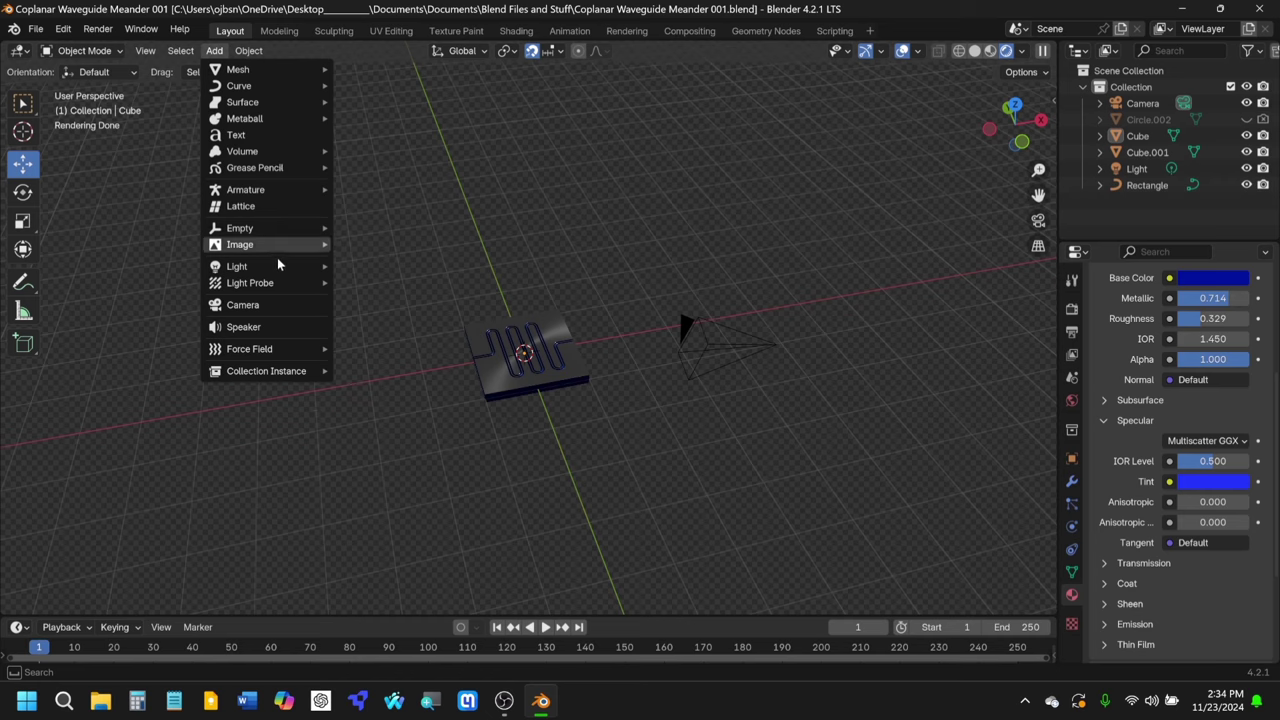
pyautogui.moveTo(238, 66)
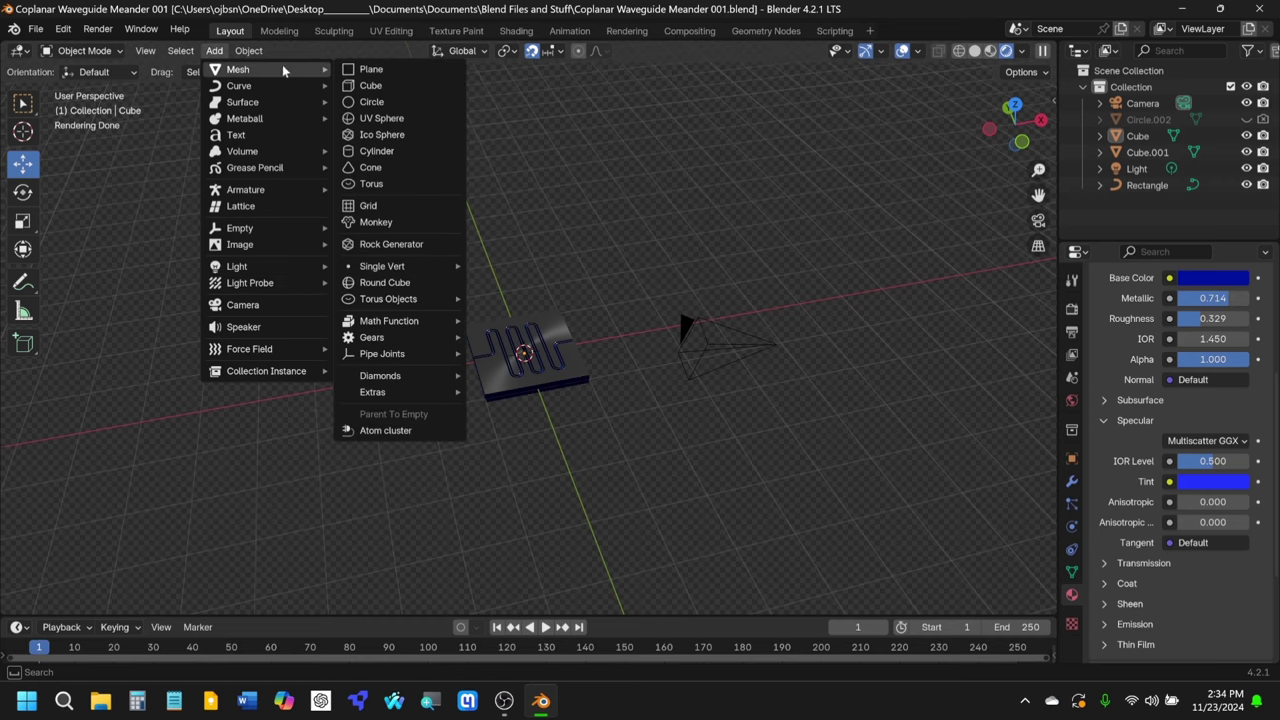
pyautogui.click(410, 184)
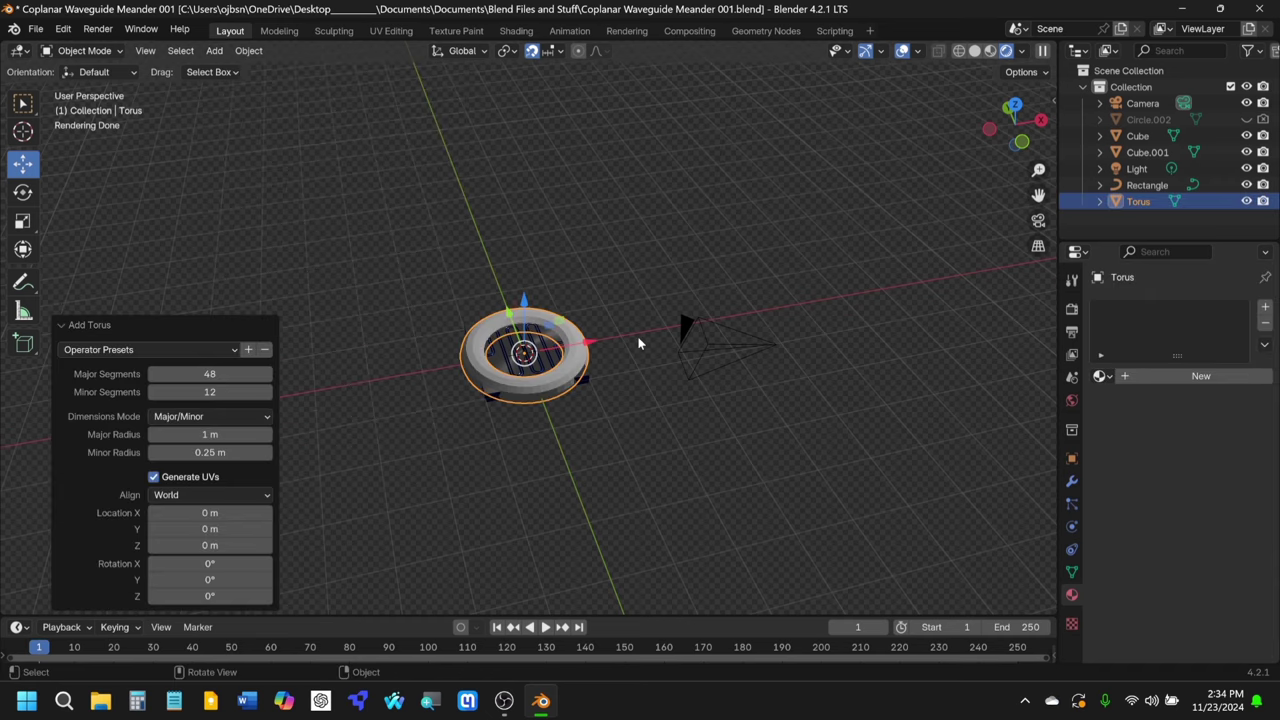
pyautogui.scroll(-2, 637, 335)
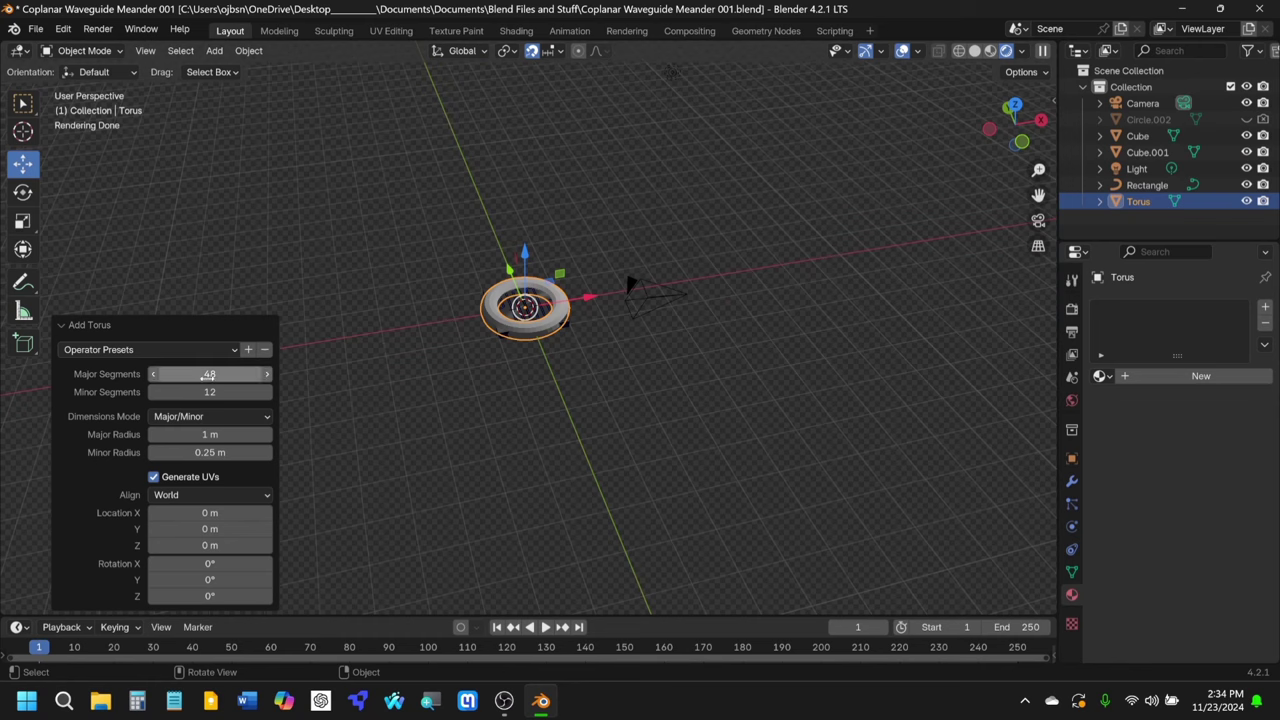
pyautogui.moveTo(204, 435); pyautogui.dragTo(310, 435)
pyautogui.moveTo(199, 436)
pyautogui.mouseDown()
pyautogui.moveTo(255, 436)
pyautogui.moveTo(199, 436)
pyautogui.moveTo(211, 452)
pyautogui.mouseUp()
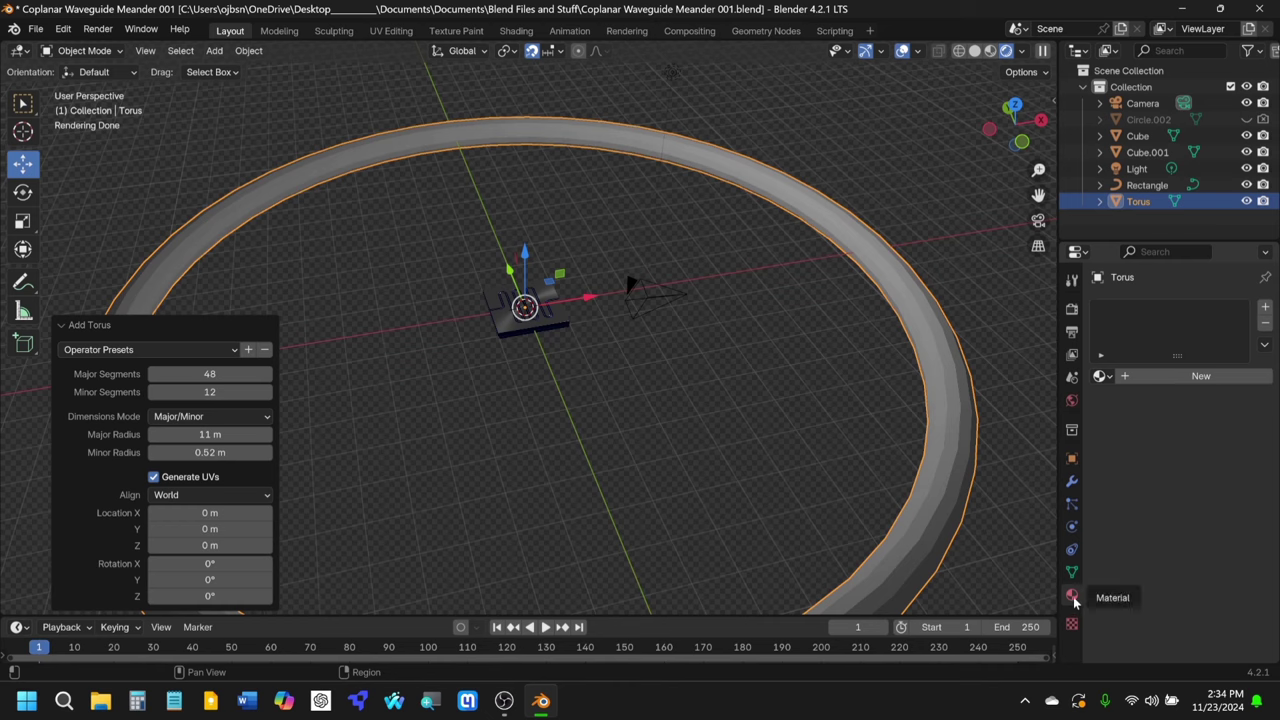
# Step: Give the torus a new white emissive material with an emission strength of 7.5 and check the lighting through the camera
pyautogui.click(1205, 376)
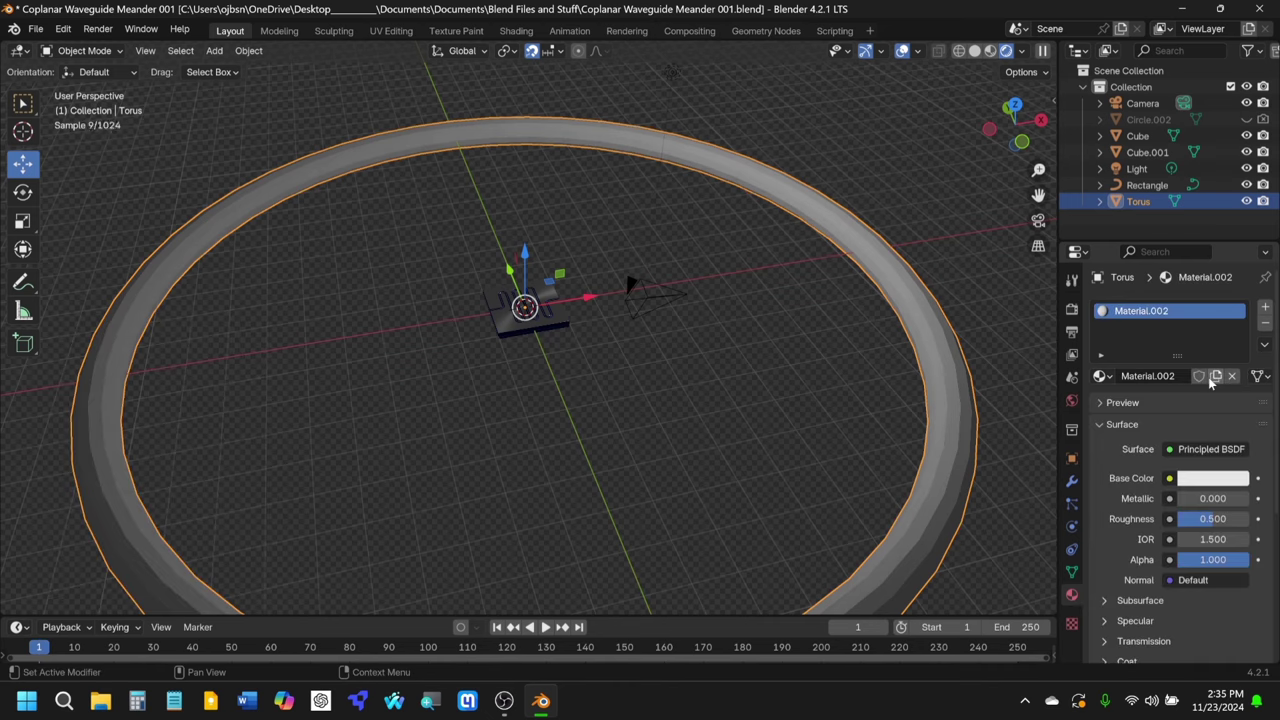
pyautogui.scroll(-4, 1154, 507)
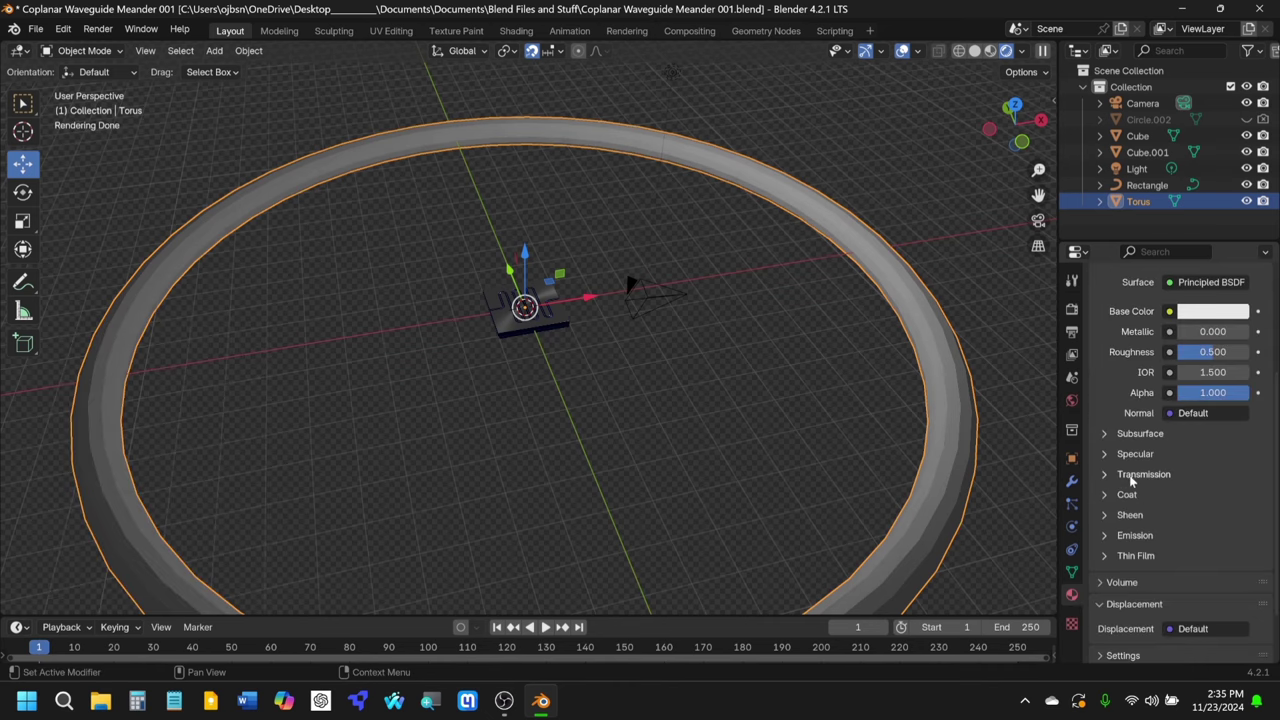
pyautogui.click(1126, 535)
pyautogui.scroll(-2, 1127, 535)
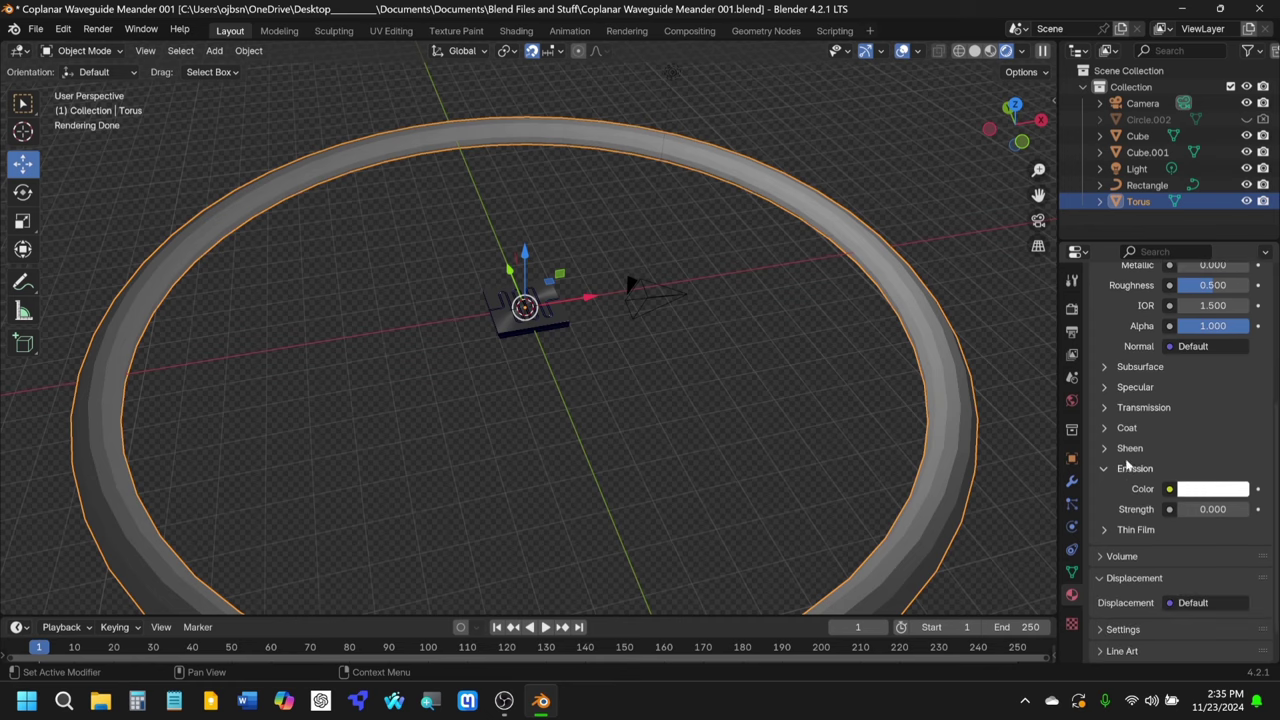
pyautogui.moveTo(1212, 509); pyautogui.dragTo(1270, 509)
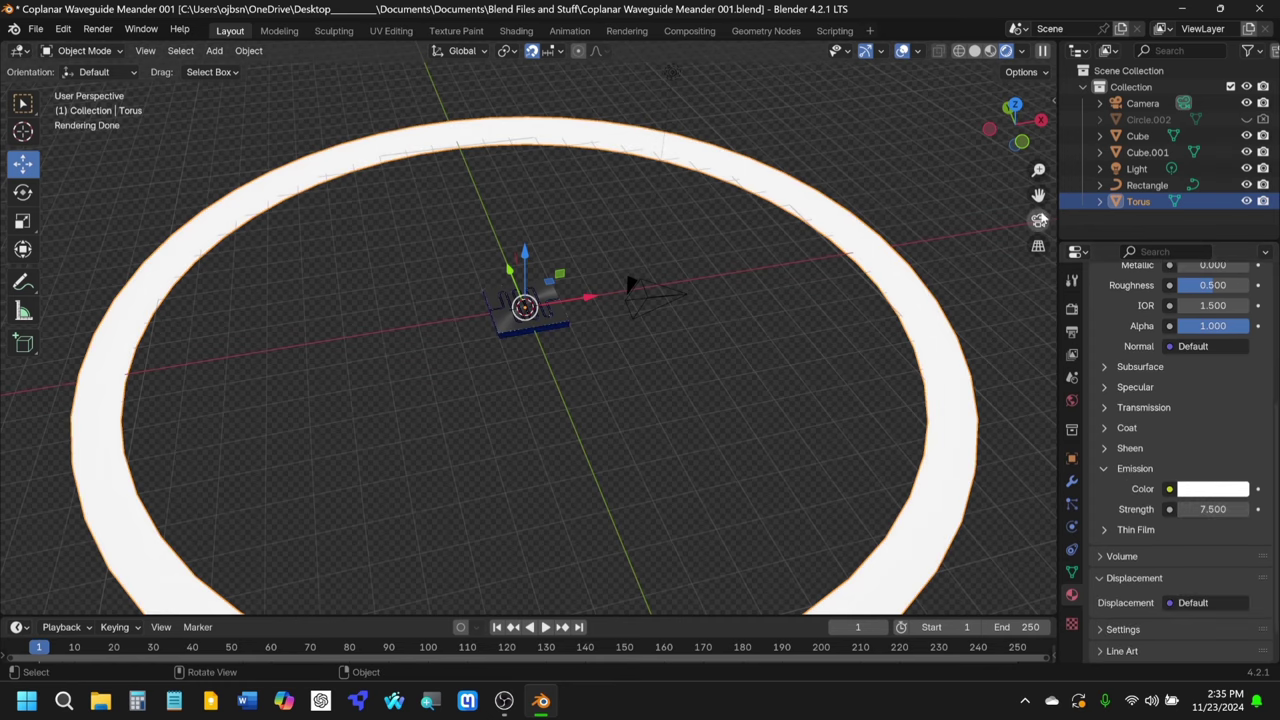
pyautogui.click(1038, 221)
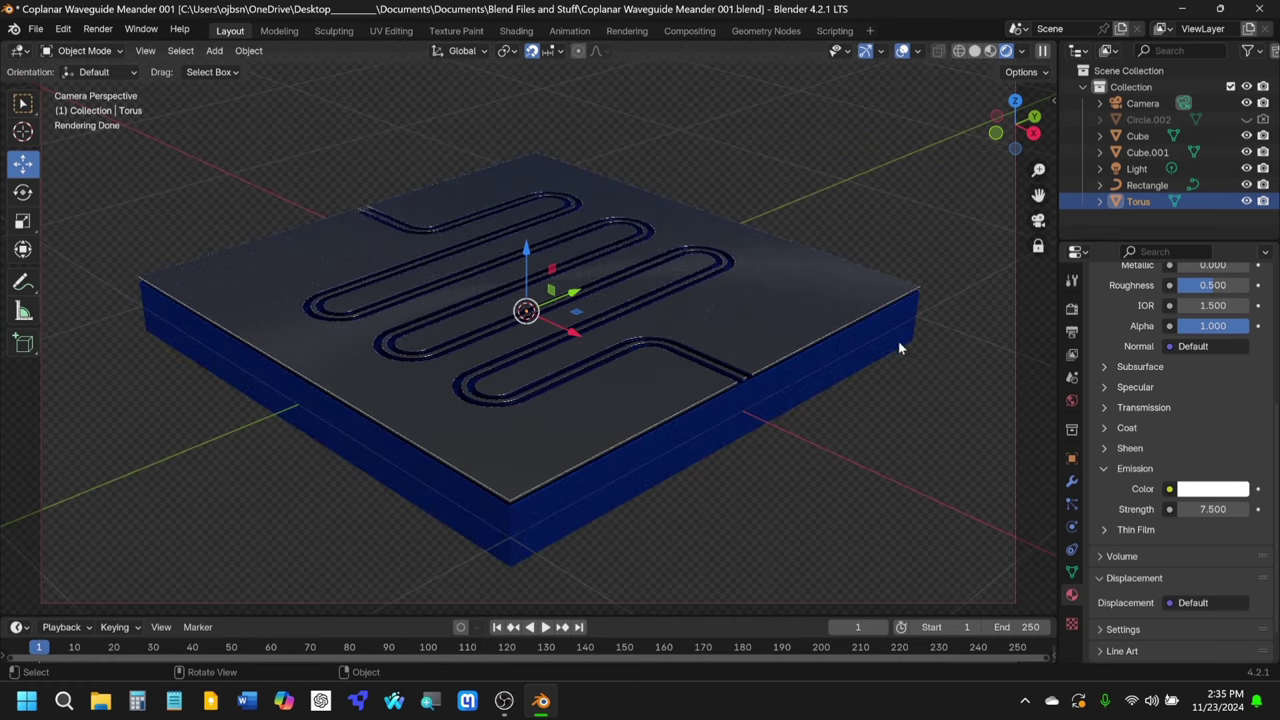
# Step: Duplicate the glowing torus and raise the copy 3 m along Z
pyautogui.click(1038, 221)
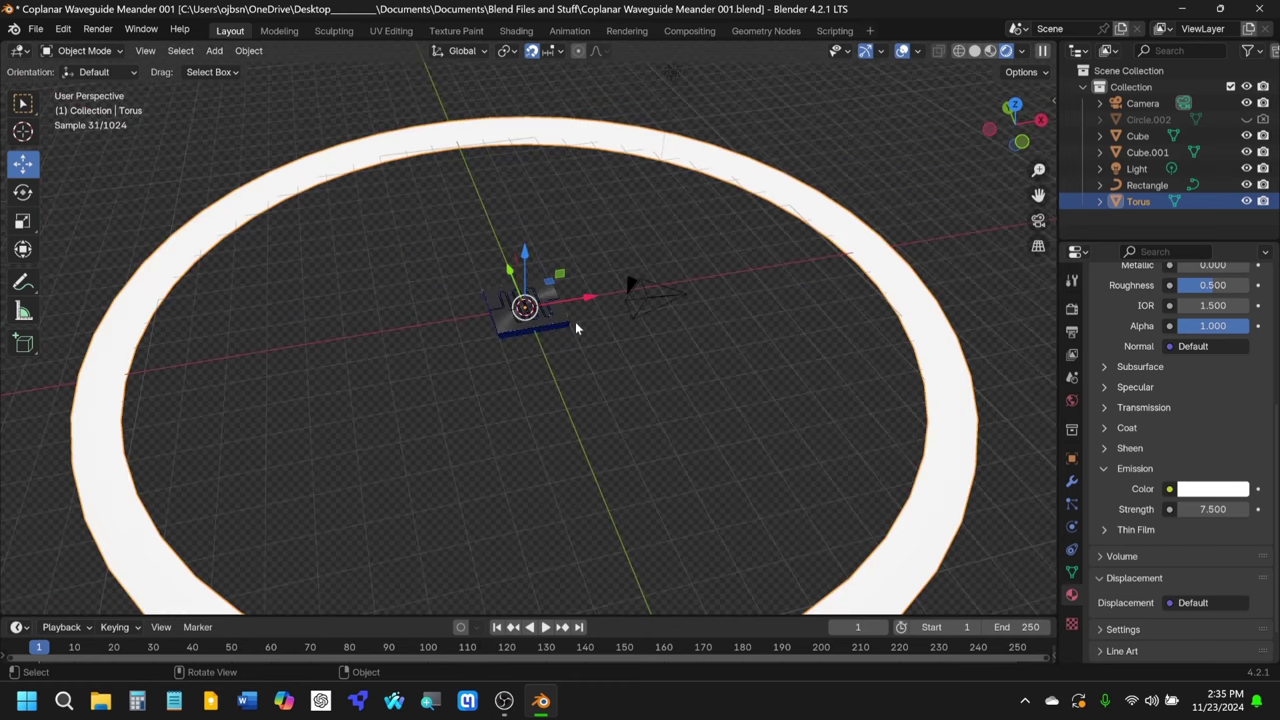
pyautogui.hotkey('ctrl', 'c')
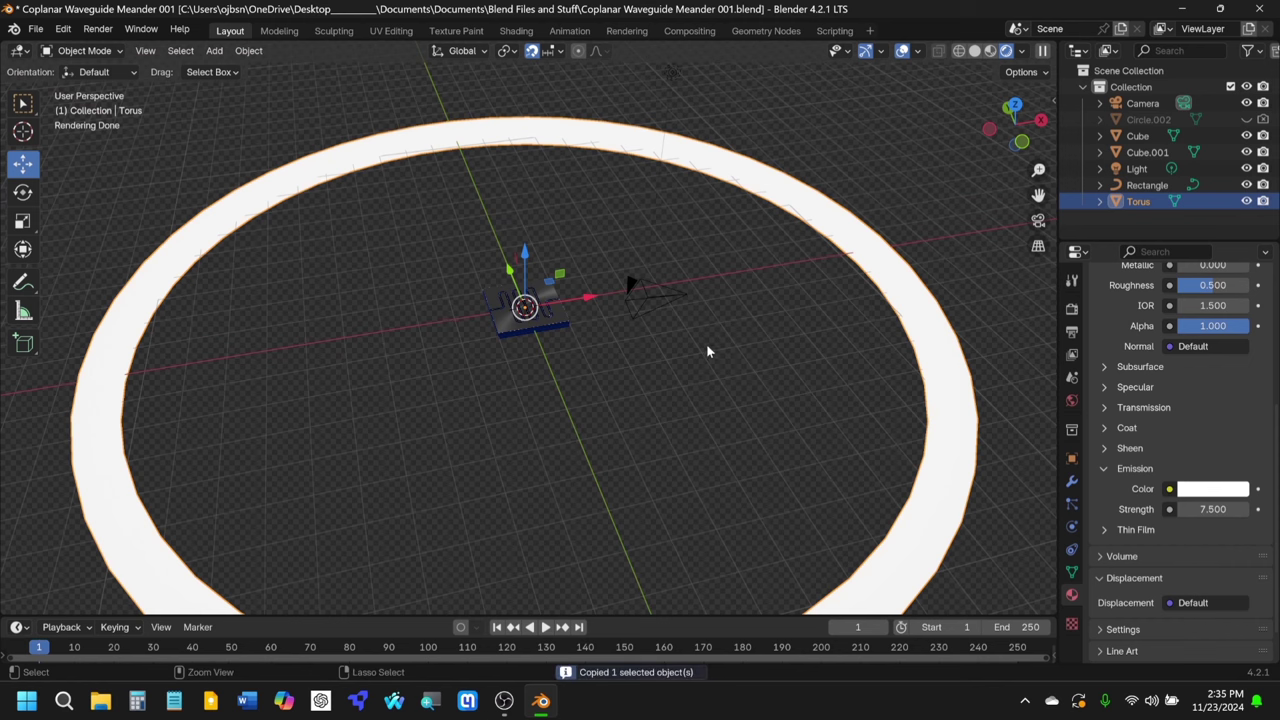
pyautogui.hotkey('ctrl', 'v')
pyautogui.moveTo(527, 247); pyautogui.dragTo(527, 160)
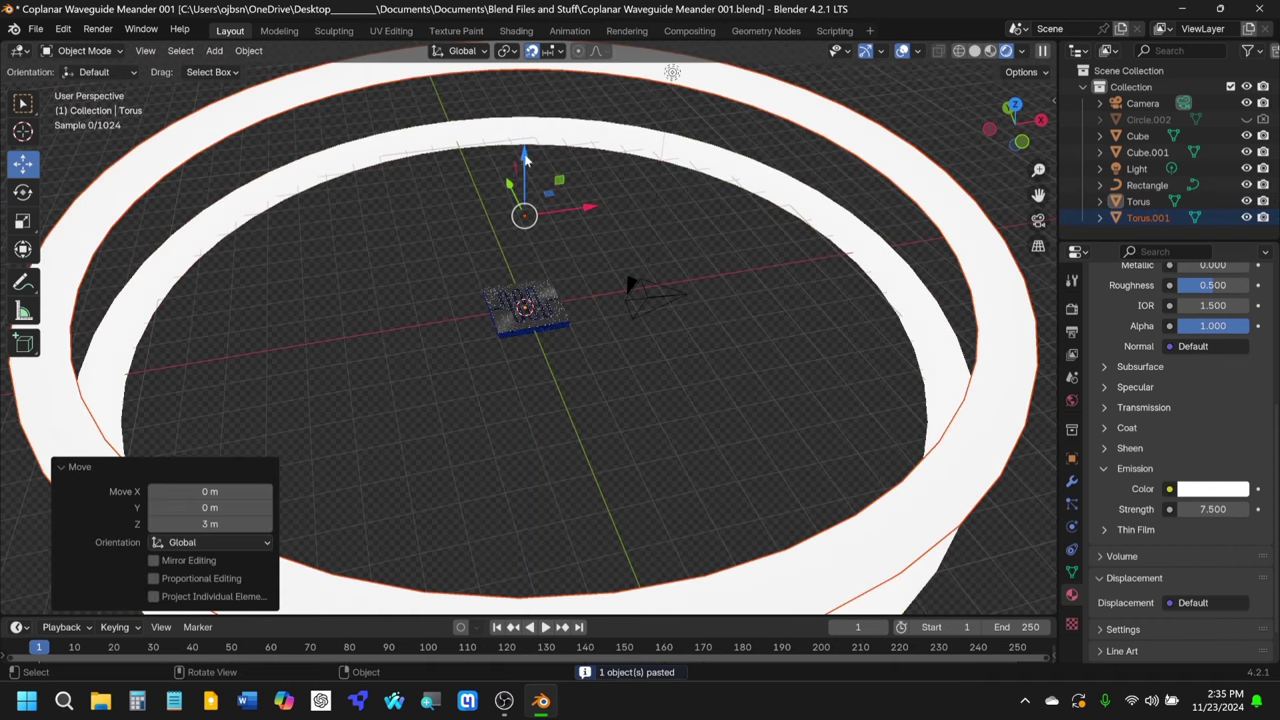
# Step: Reframe the camera so it looks down on the slab from a slightly higher angle
pyautogui.click(1038, 221)
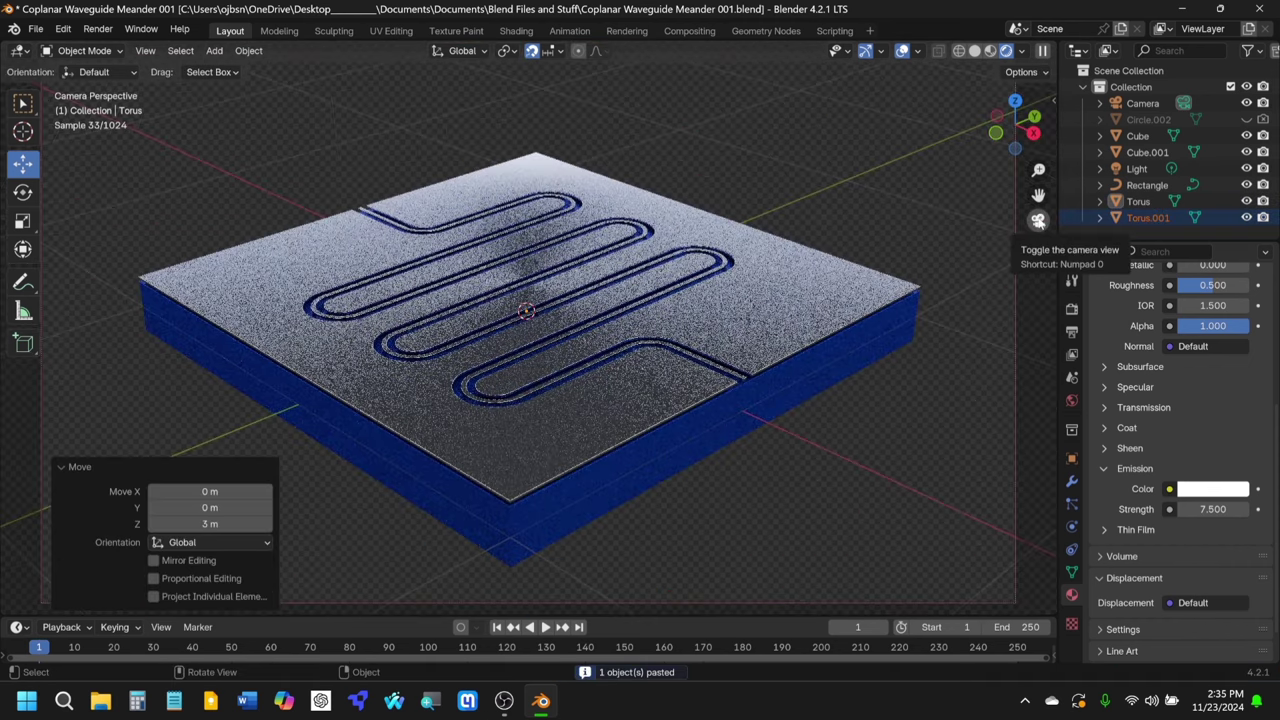
pyautogui.click(693, 214)
pyautogui.moveTo(733, 263); pyautogui.dragTo(726, 193, button='middle')
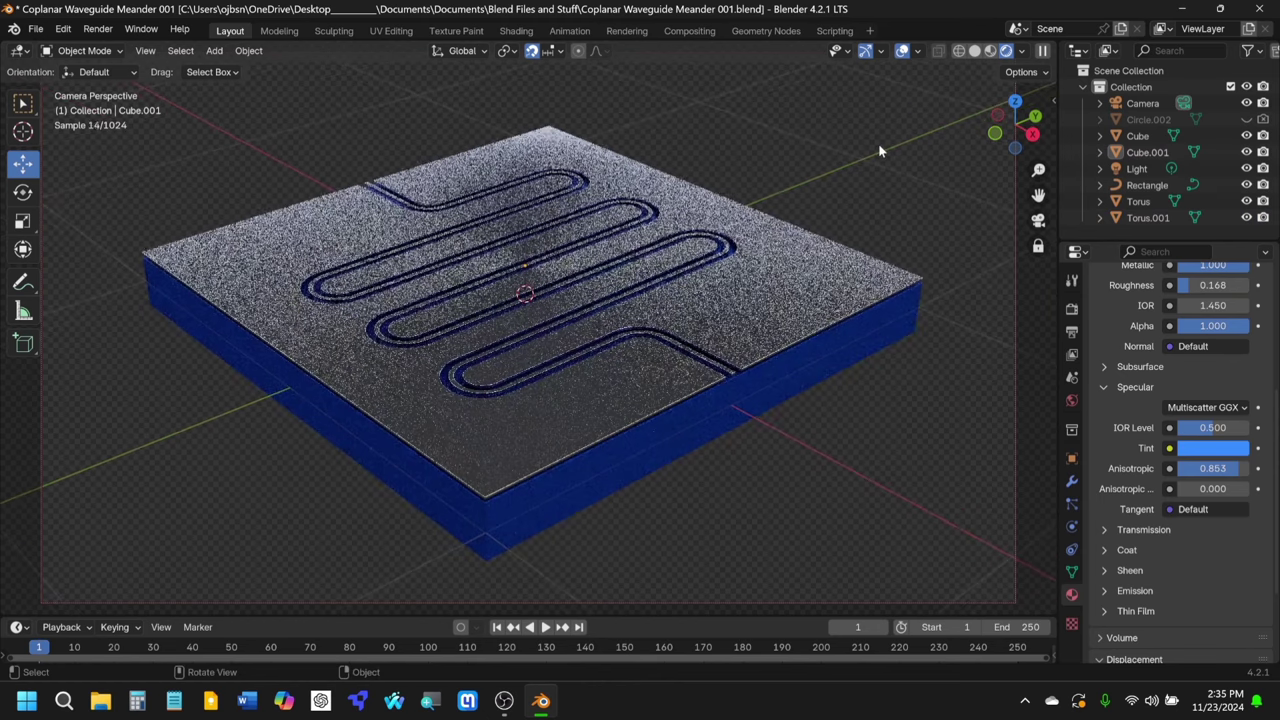
# Step: Set the output resolution to 2560 × 1440 px and enable Render Region with Crop to Render Region
pyautogui.click(1072, 331)
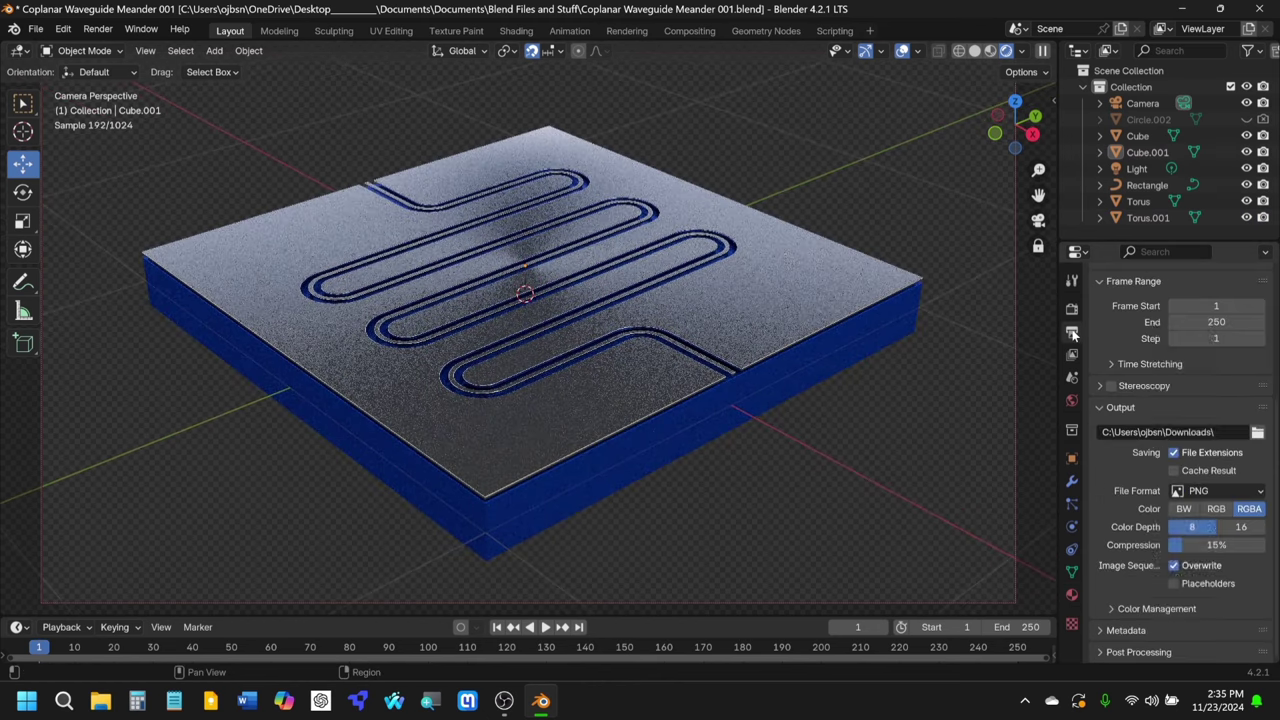
pyautogui.click(1072, 308)
pyautogui.click(1072, 331)
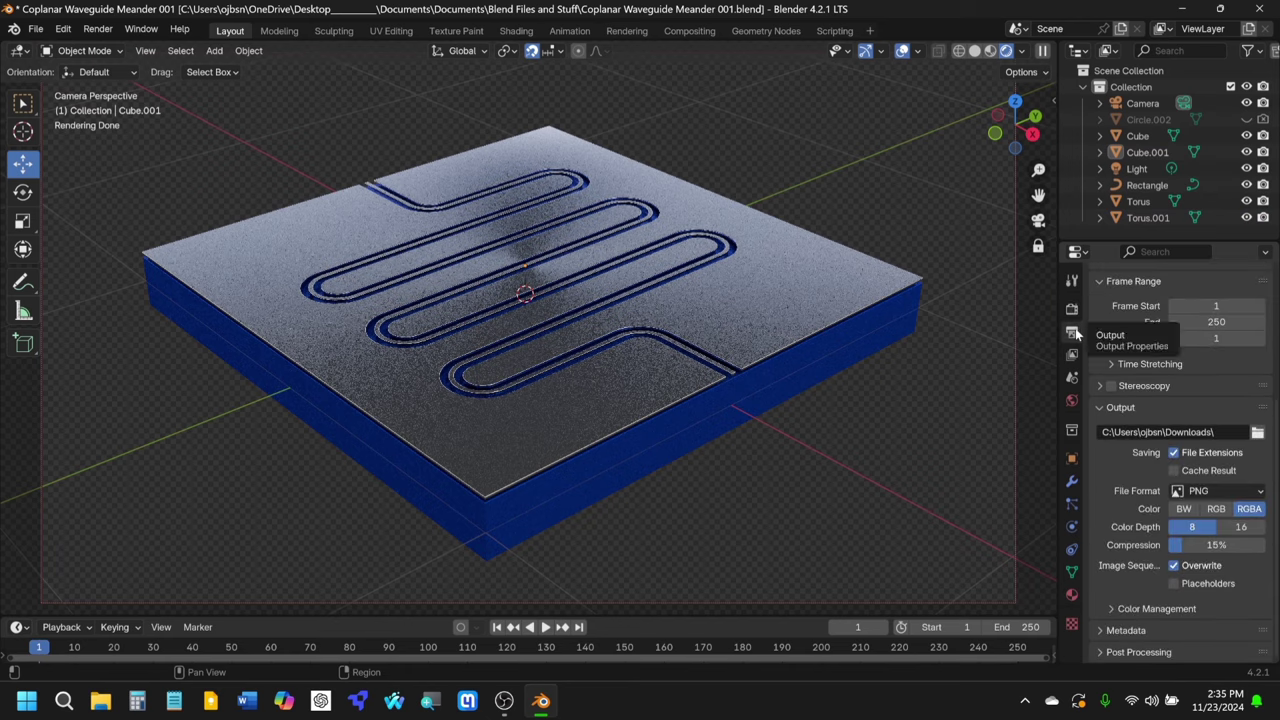
pyautogui.scroll(5, 1113, 400)
pyautogui.click(1208, 328)
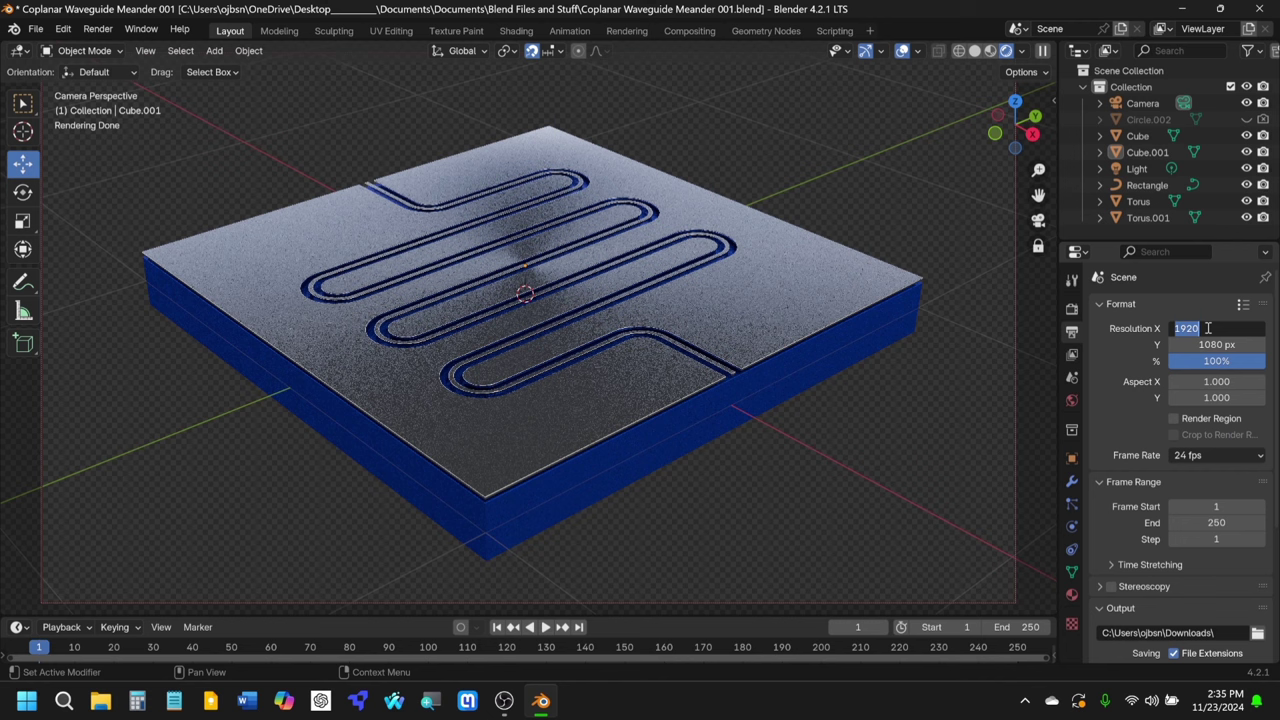
pyautogui.write('2560')
pyautogui.press('Tab')
pyautogui.write('1440')
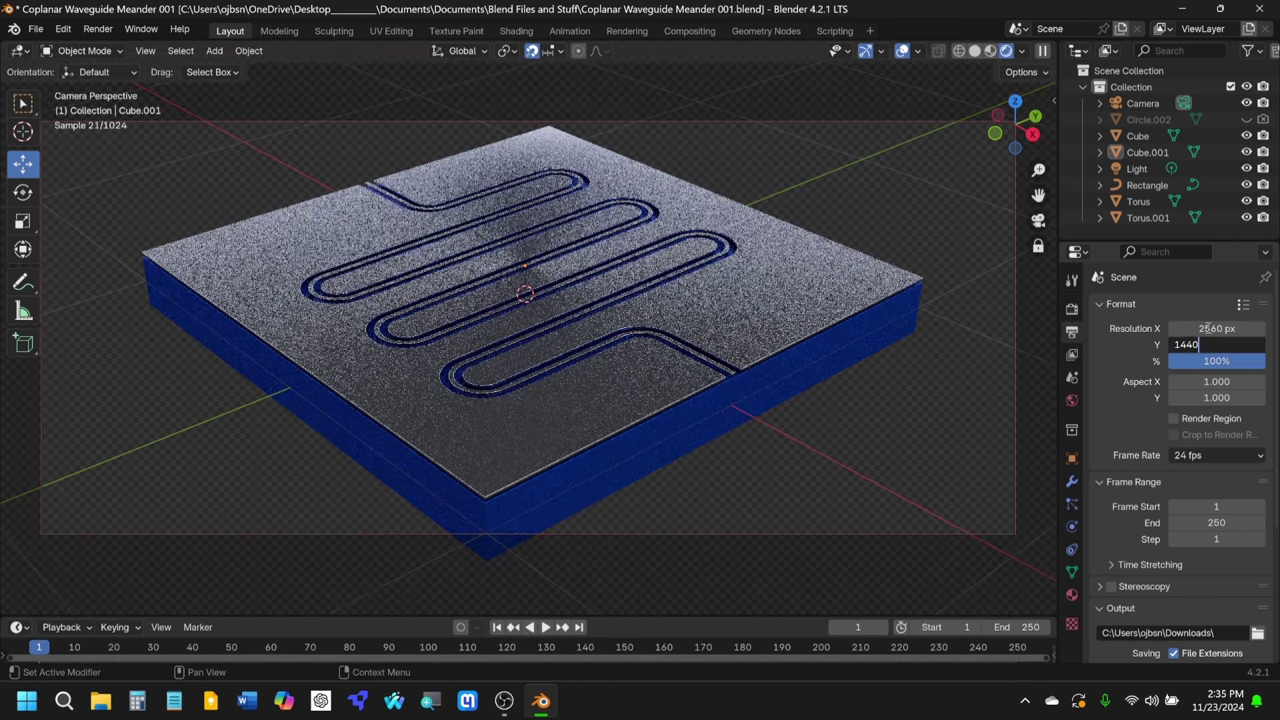
pyautogui.press('Return')
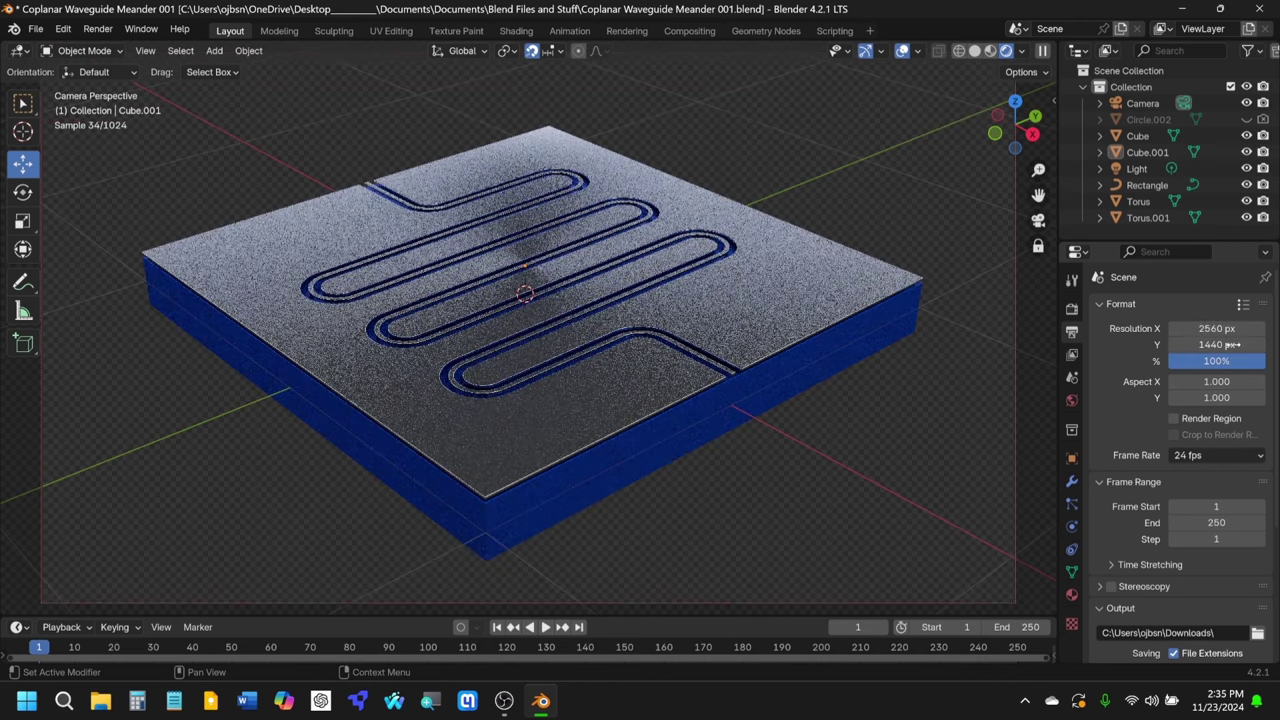
pyautogui.click(1173, 418)
pyautogui.click(1173, 435)
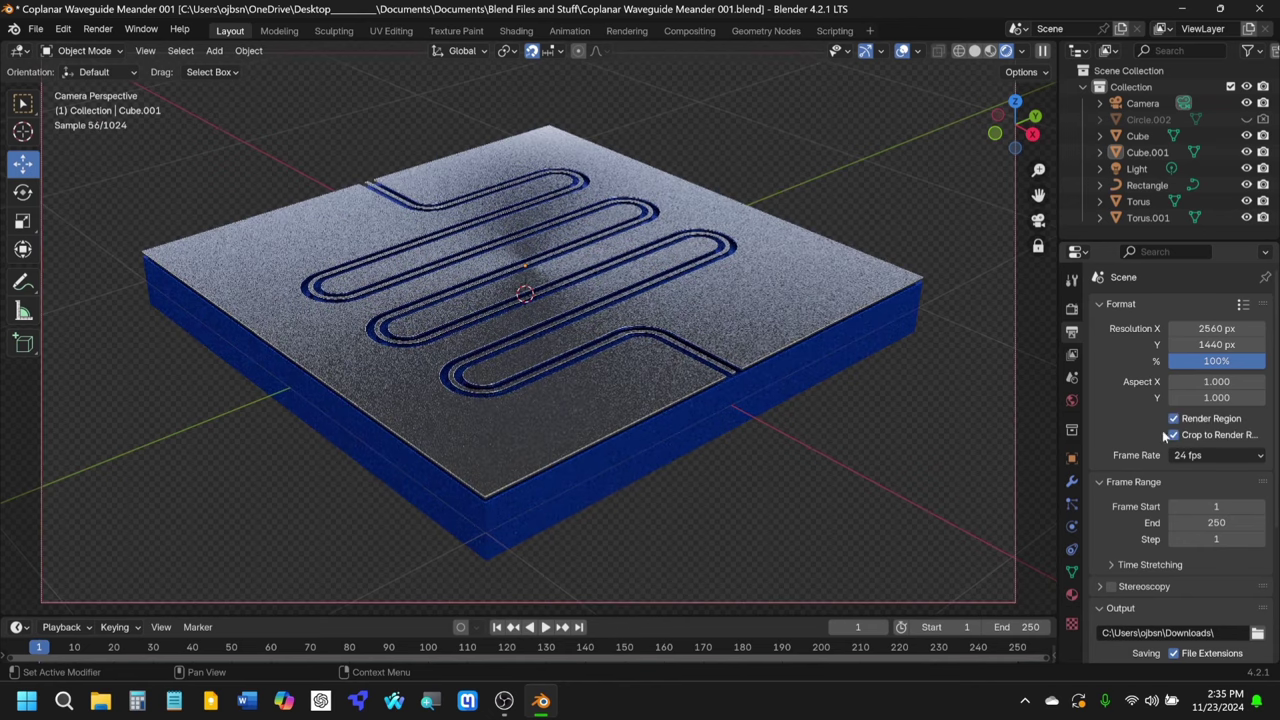
# Step: Save the project, render the camera view as a test image, and close the render after checking it
pyautogui.click(40, 29)
pyautogui.click(59, 134)
pyautogui.click(97, 29)
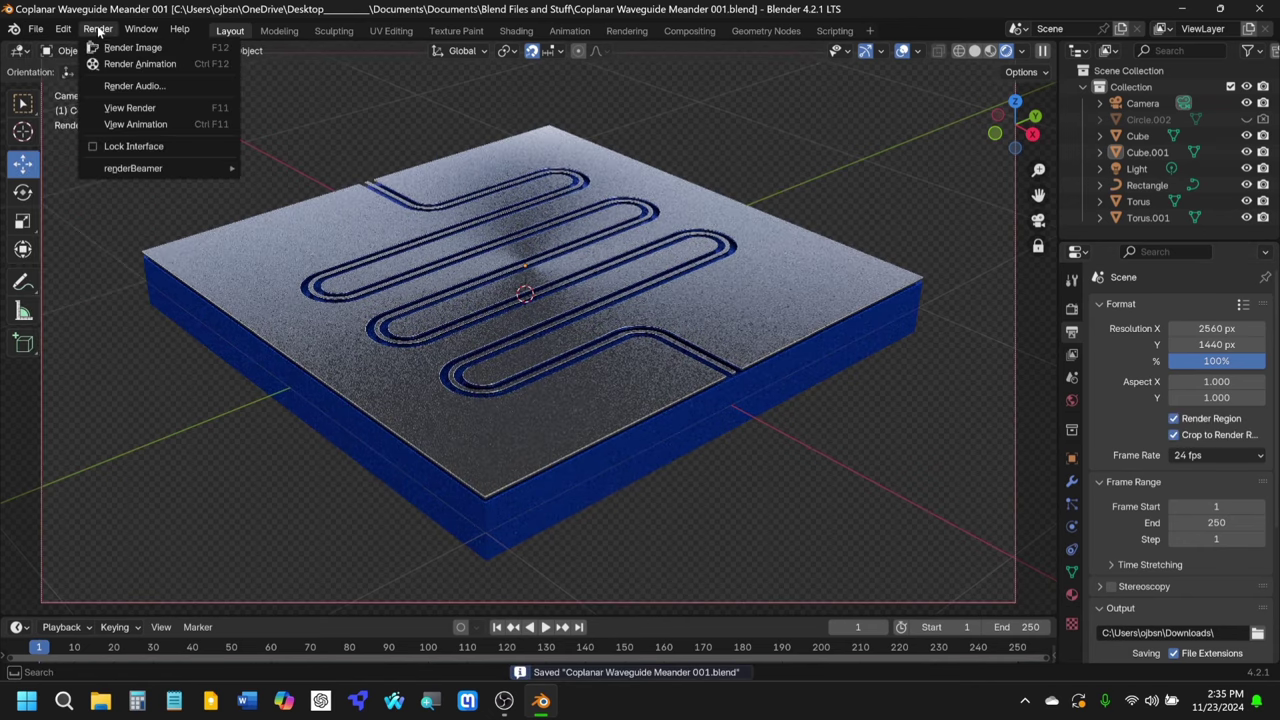
pyautogui.click(120, 48)
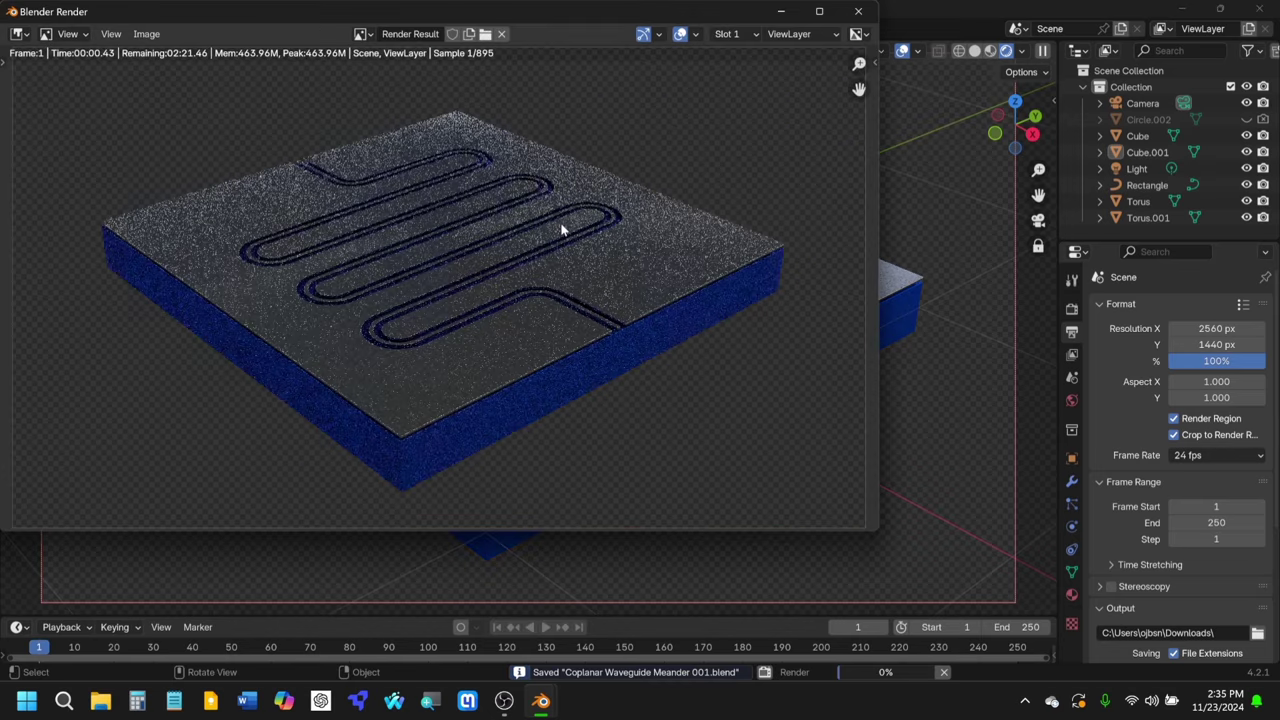
pyautogui.click(830, 9)
pyautogui.keyDown('ctrl'); pyautogui.moveTo(758, 357); pyautogui.dragTo(761, 332, button='middle'); pyautogui.keyUp('ctrl')
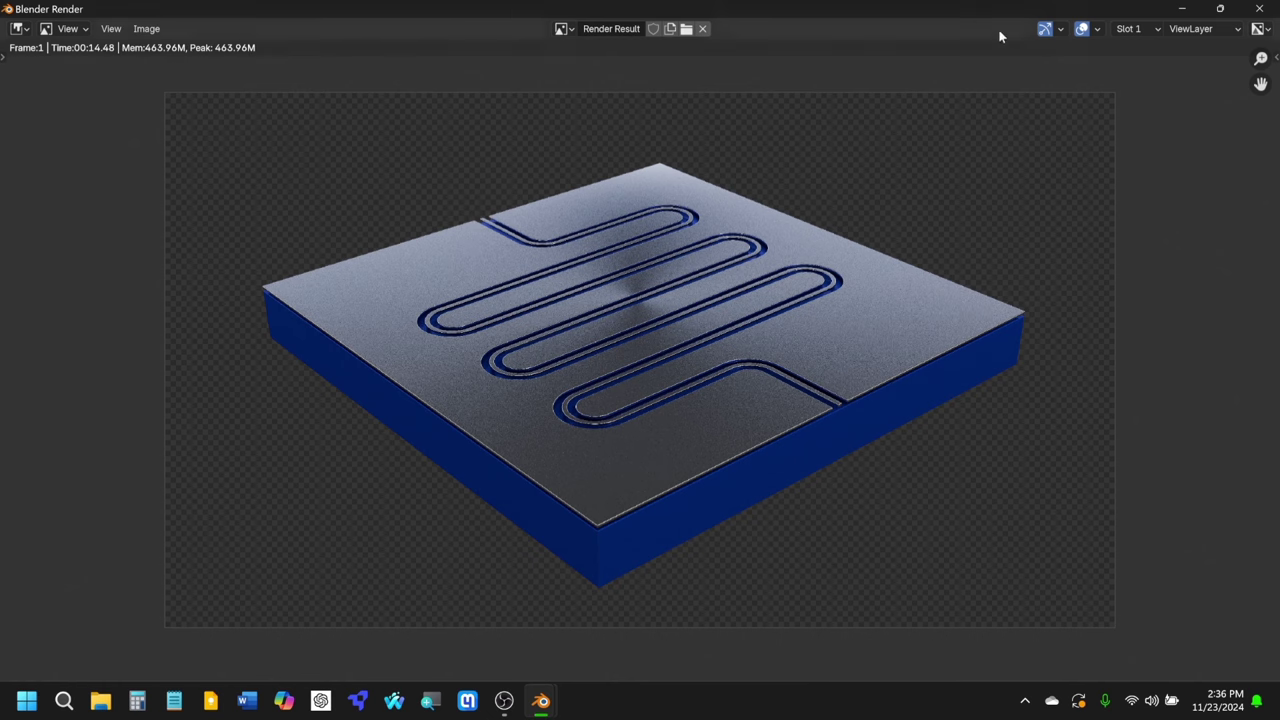
pyautogui.click(1259, 8)
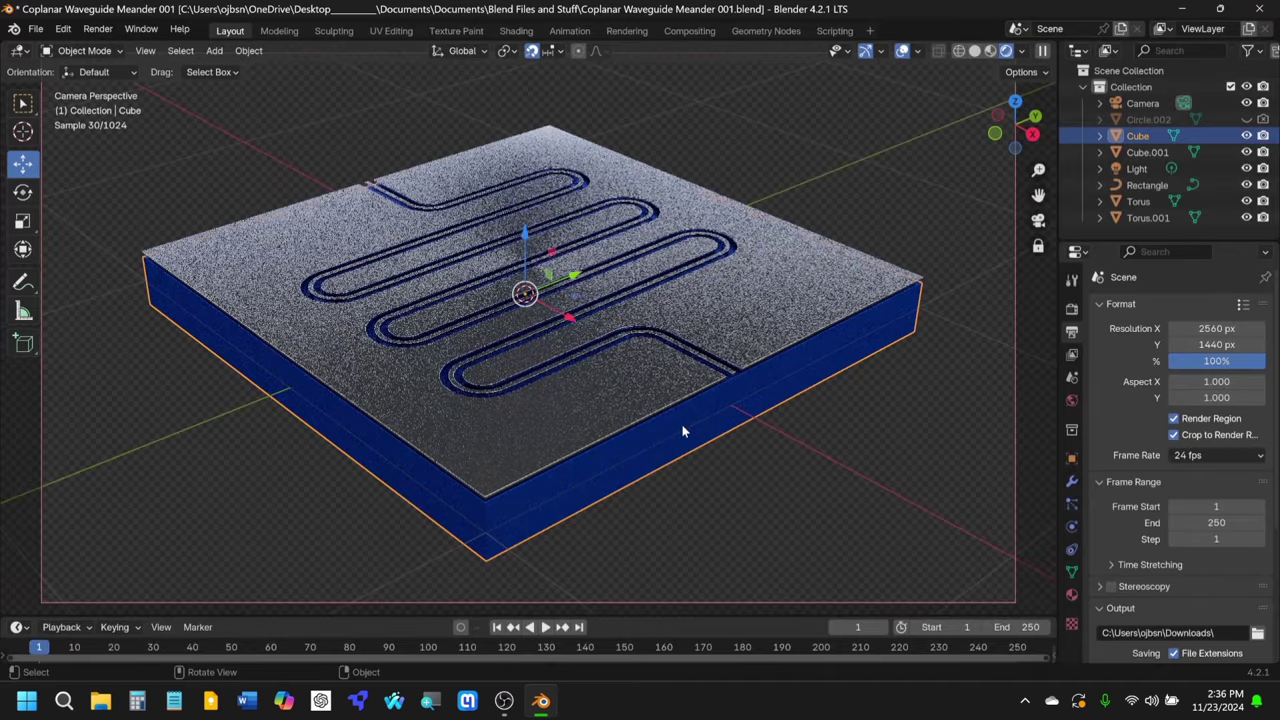
# Step: Set the blue base slab's material to Metallic 0.945 and Roughness 0.256, and save the project
pyautogui.click(1072, 594)
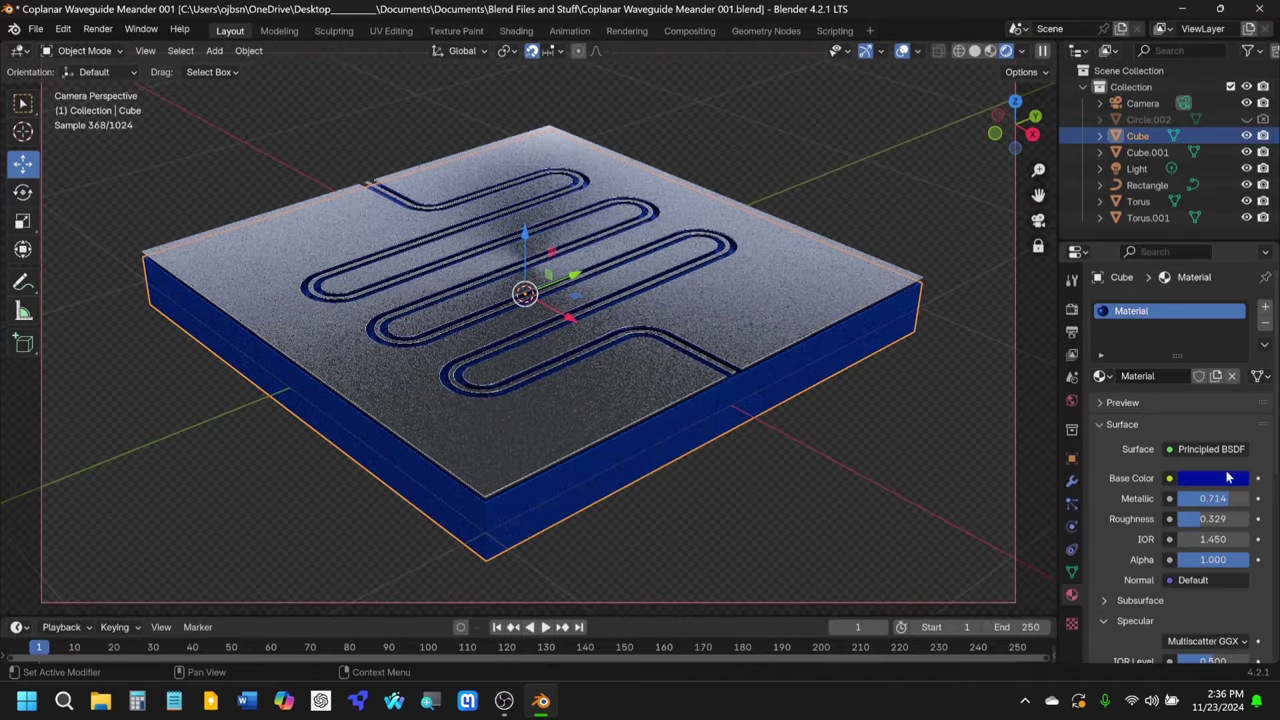
pyautogui.moveTo(1222, 499); pyautogui.dragTo(1162, 518)
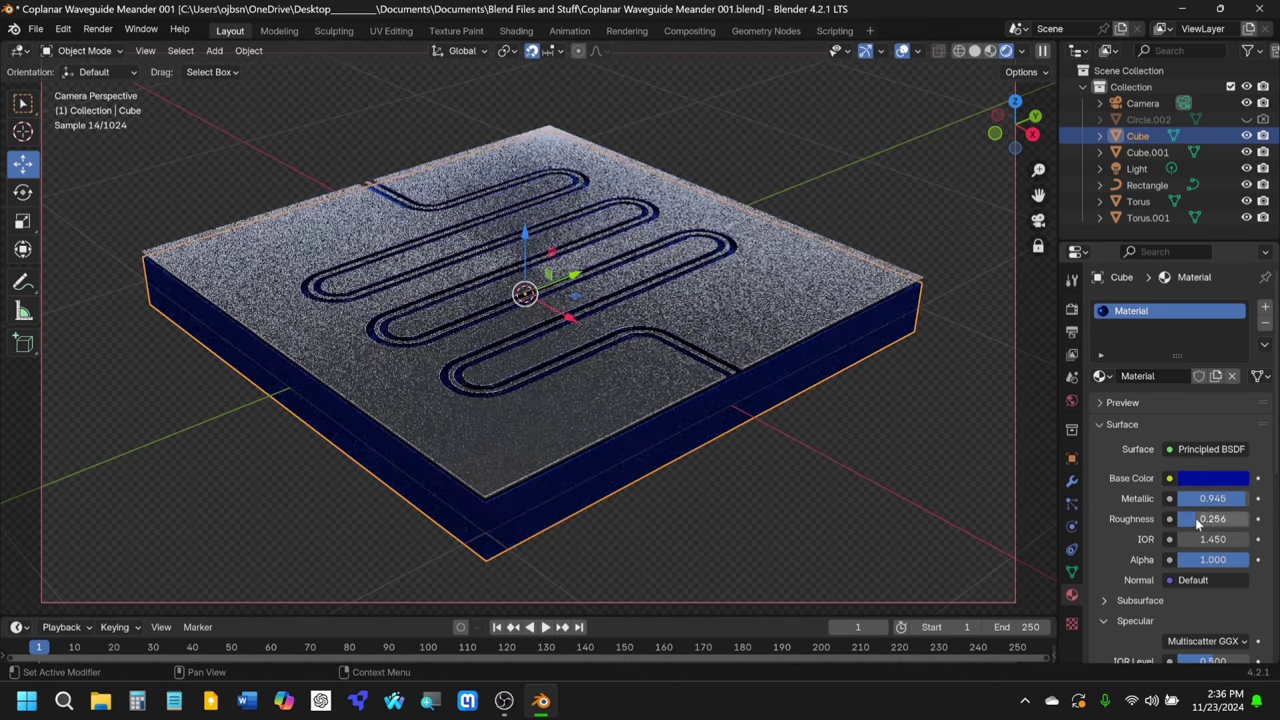
pyautogui.click(829, 430)
pyautogui.click(35, 29)
pyautogui.click(60, 145)
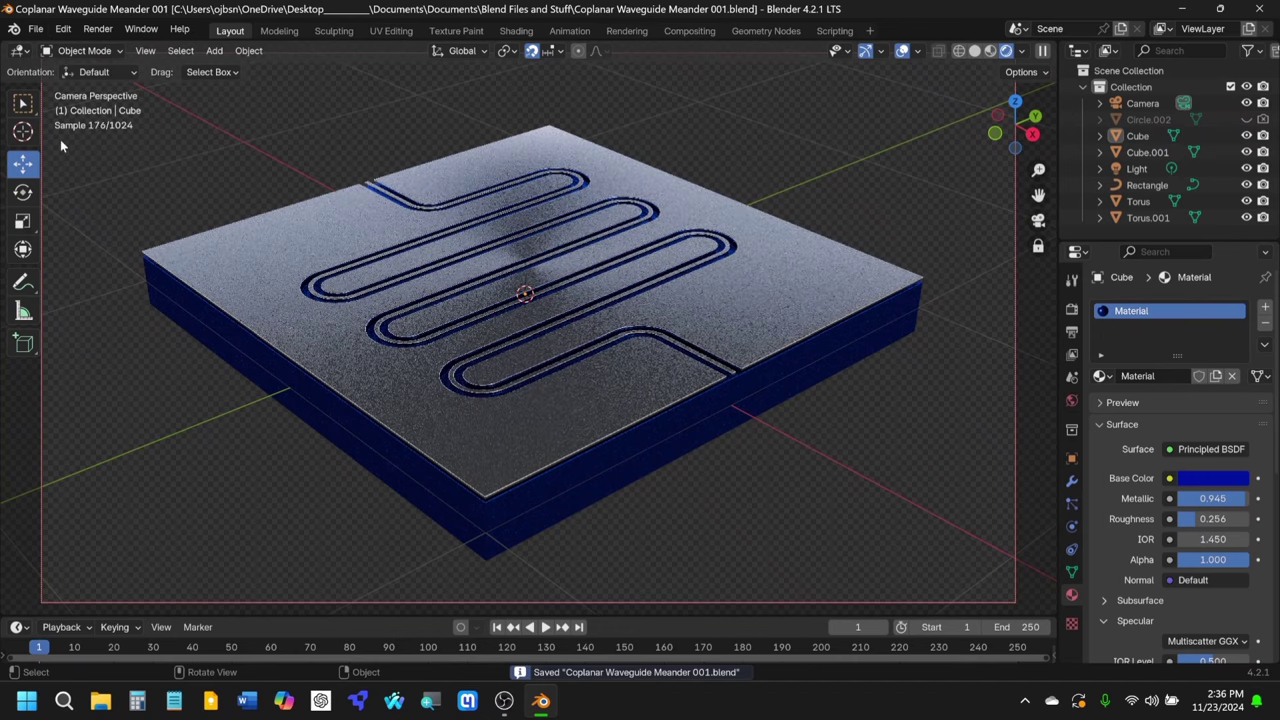
# Step: Shift the slab material's base color slightly toward violet with a hue of 0.675, and save the project
pyautogui.click(836, 348)
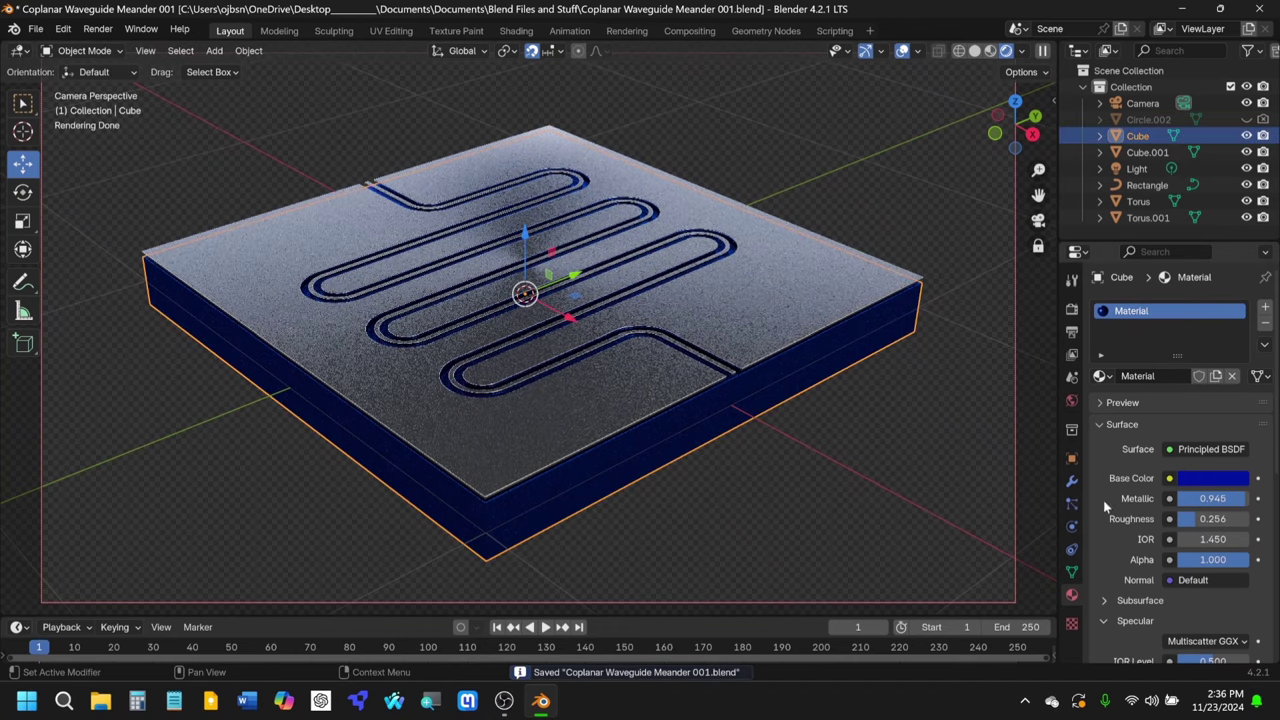
pyautogui.click(1210, 478)
pyautogui.click(1216, 263)
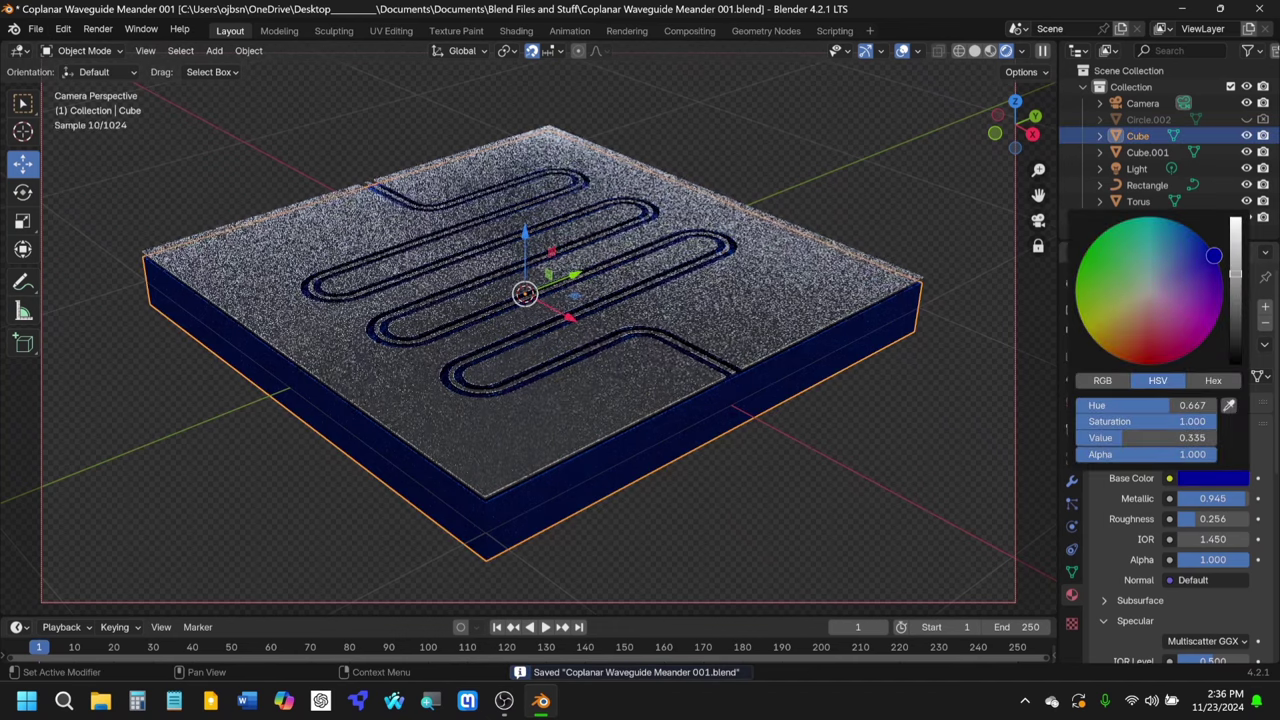
pyautogui.moveTo(1217, 263); pyautogui.dragTo(1219, 269)
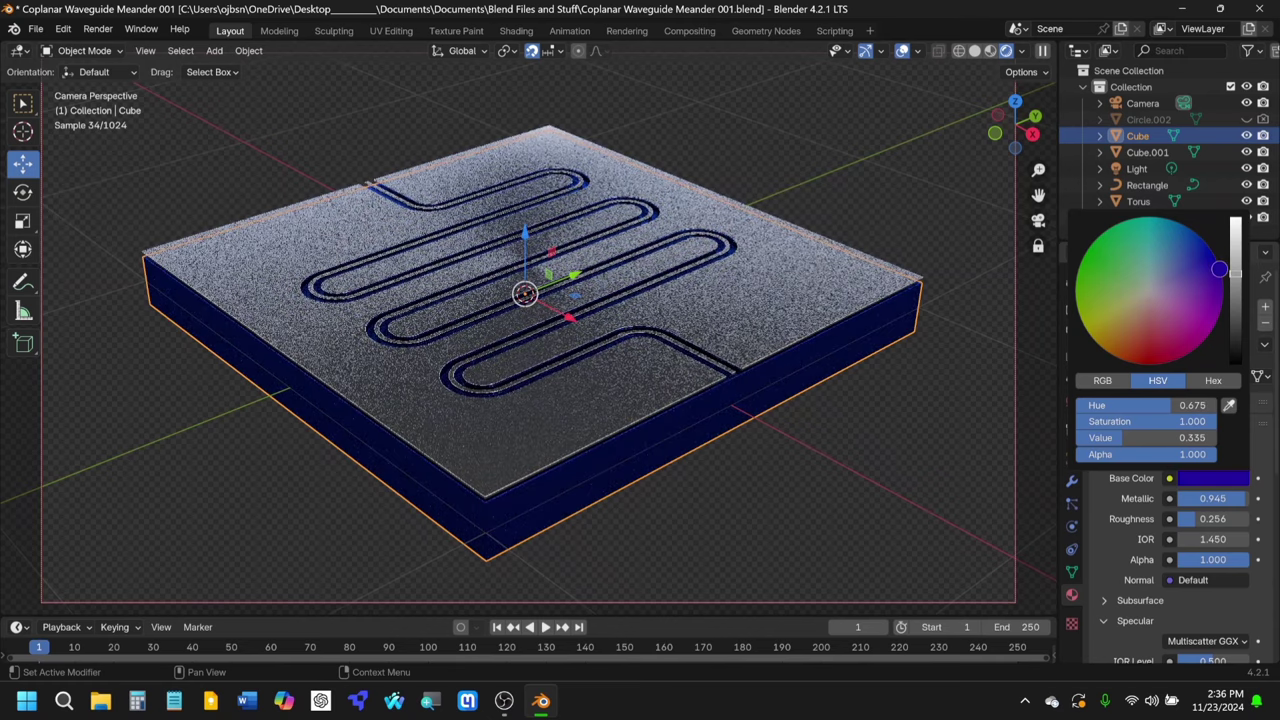
pyautogui.click(886, 194)
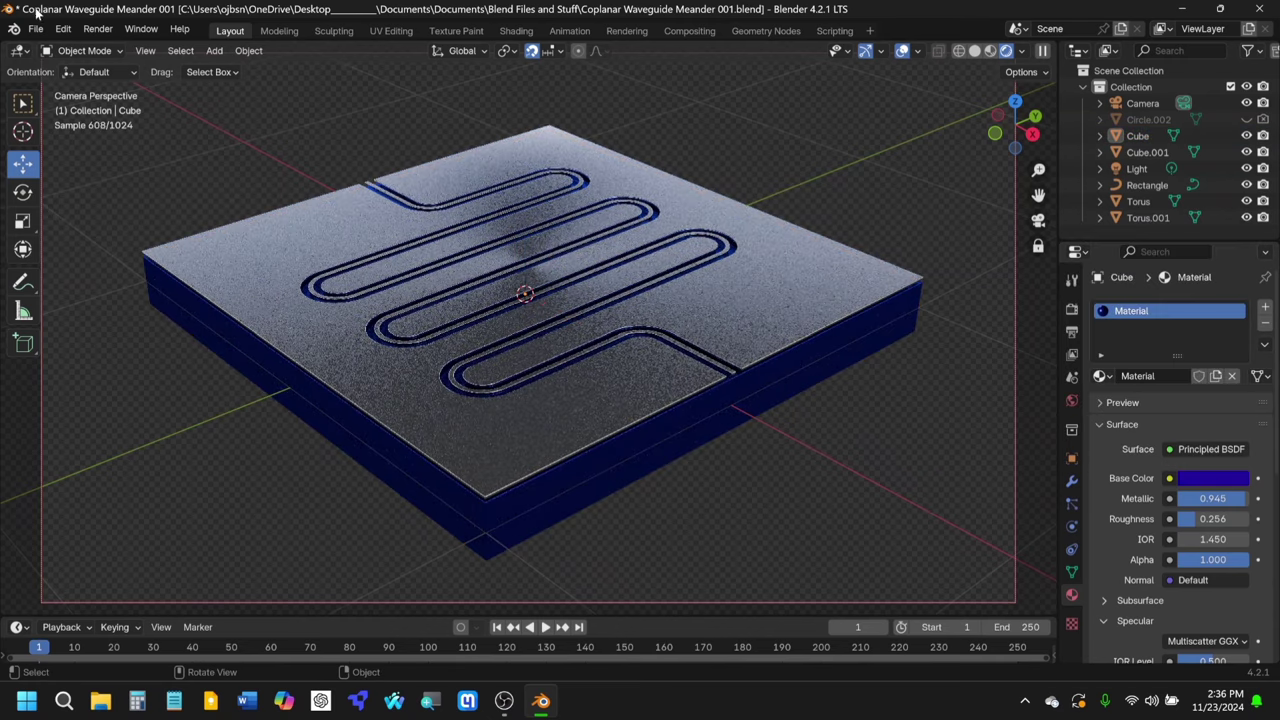
pyautogui.click(33, 29)
pyautogui.click(54, 135)
# Step: Render the final image from the camera and inspect the channel end at the slab's edge up close
pyautogui.click(100, 29)
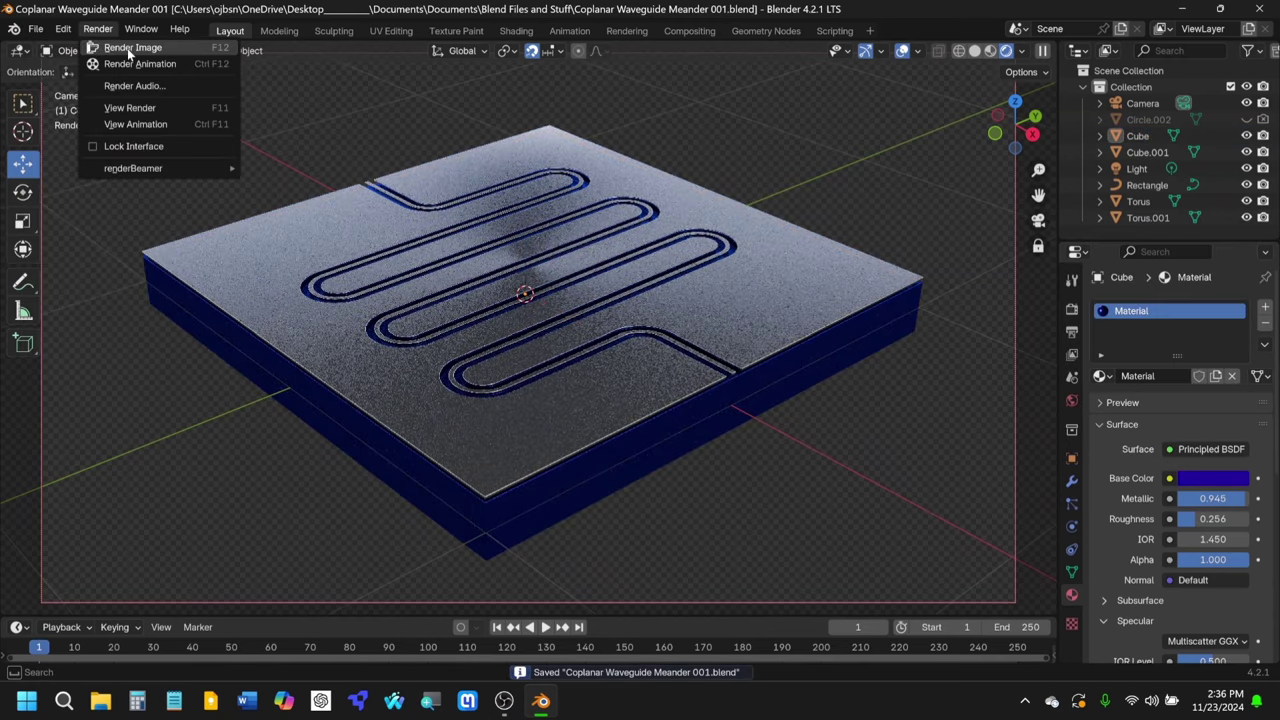
pyautogui.click(127, 48)
pyautogui.click(811, 15)
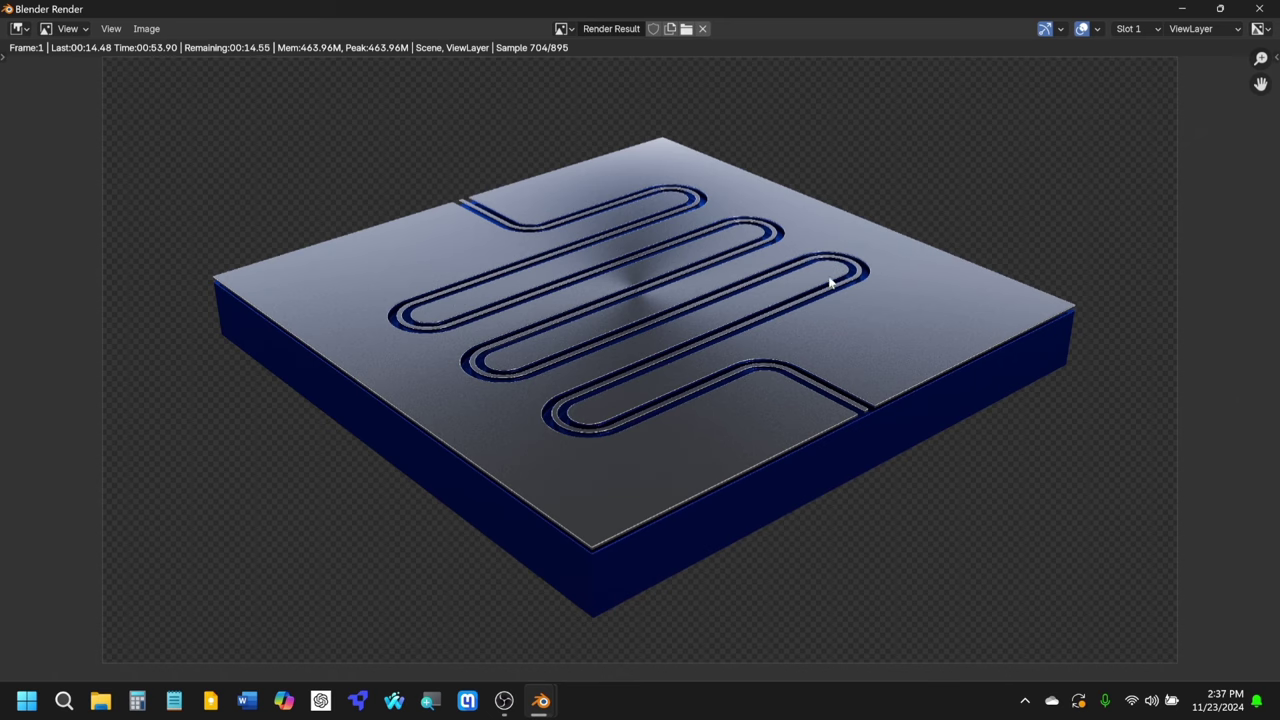
pyautogui.scroll(8, 841, 425)
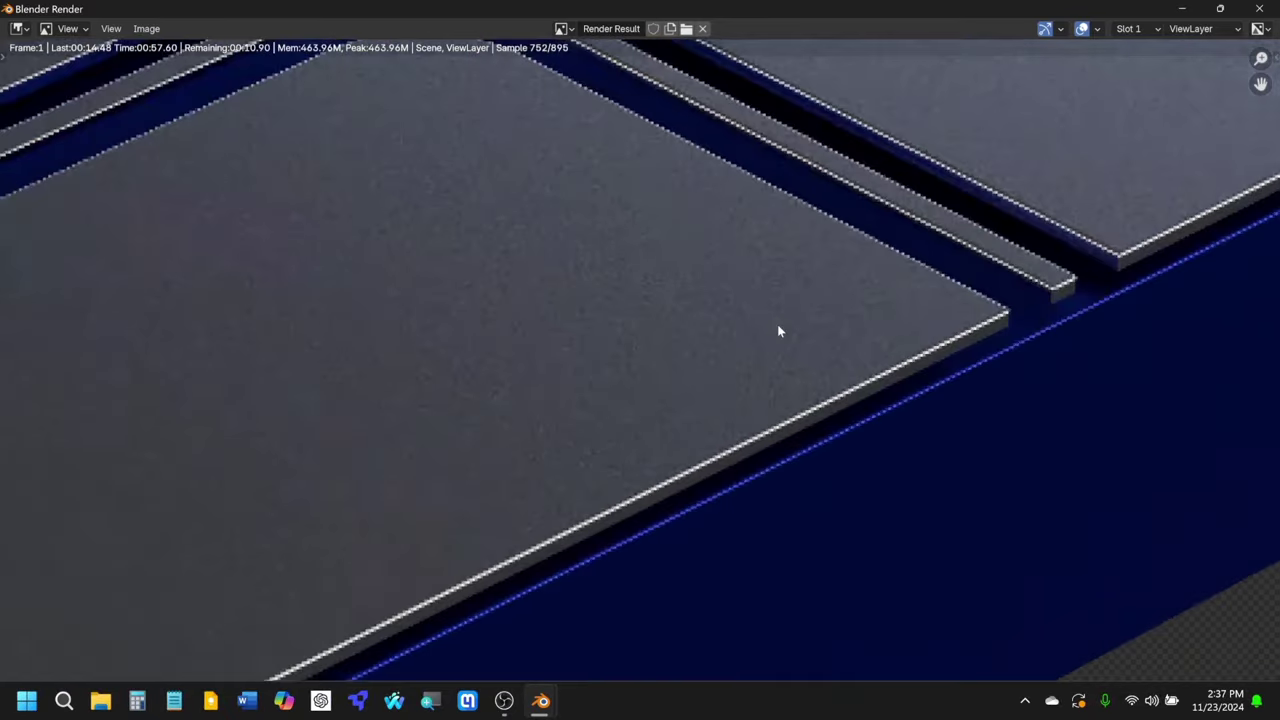
pyautogui.moveTo(780, 331); pyautogui.dragTo(530, 396, button='middle')
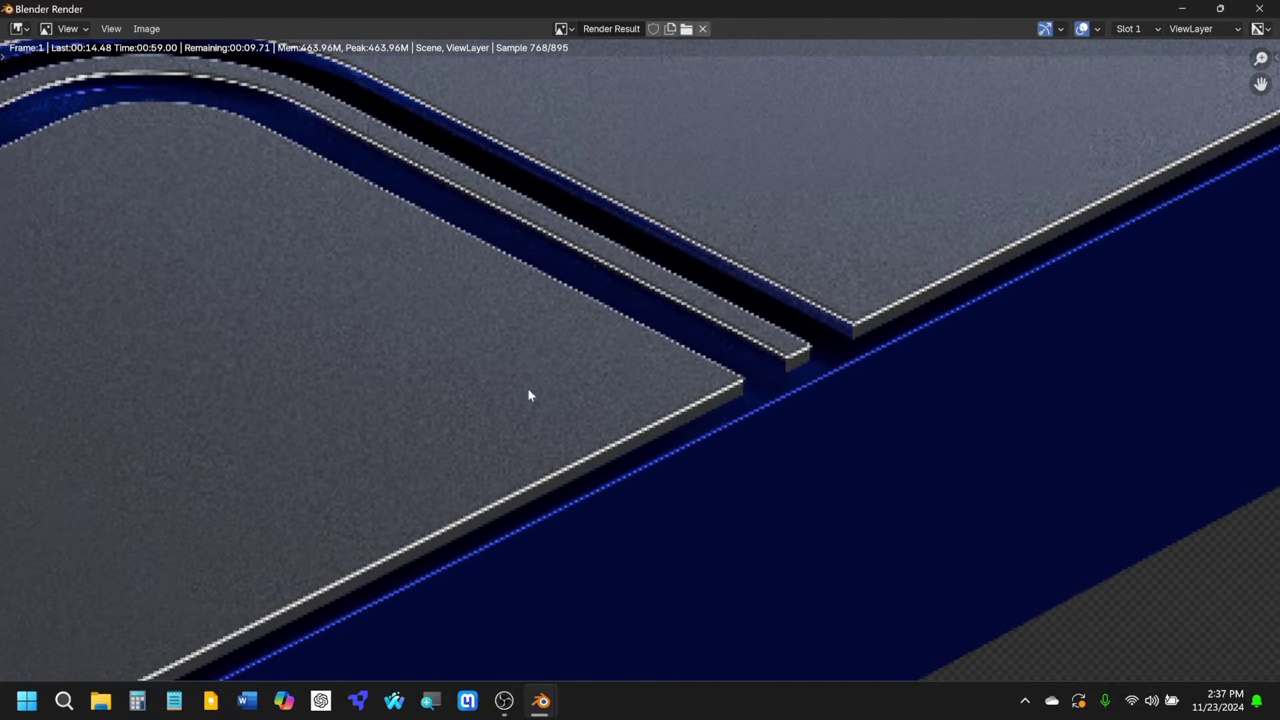
pyautogui.scroll(-10, 845, 357)
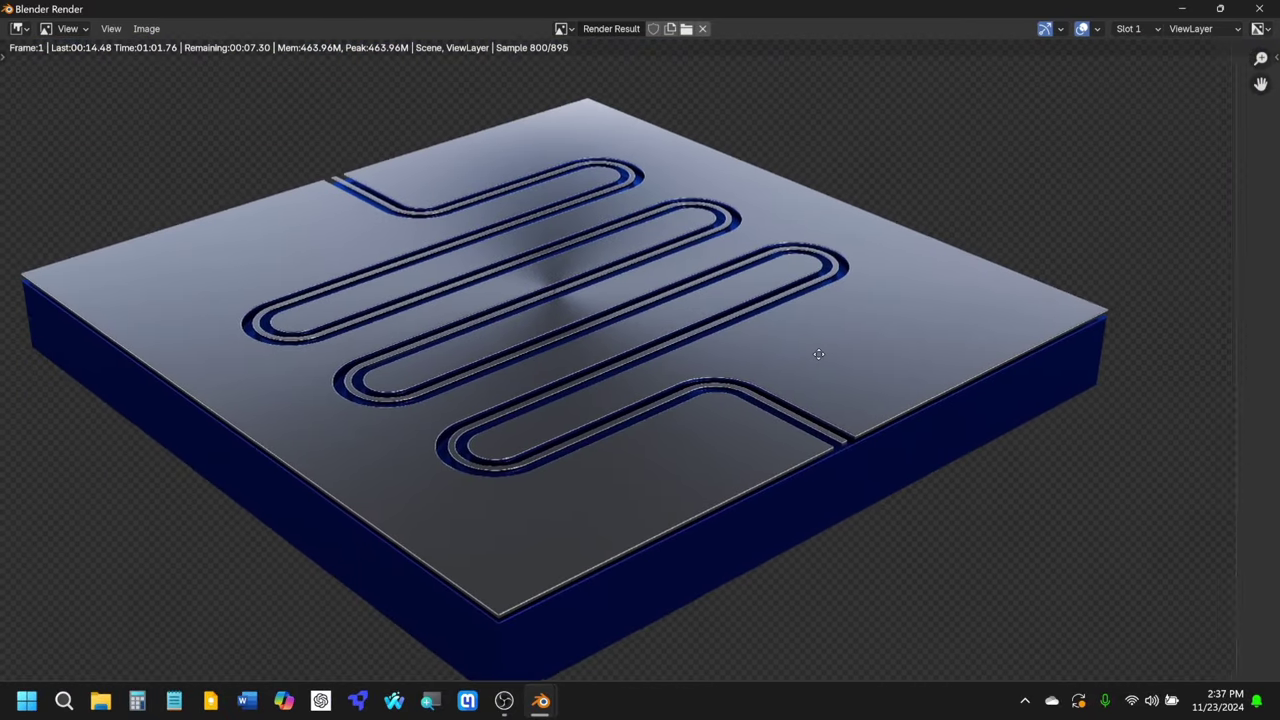
pyautogui.moveTo(802, 347); pyautogui.dragTo(830, 344, button='middle')
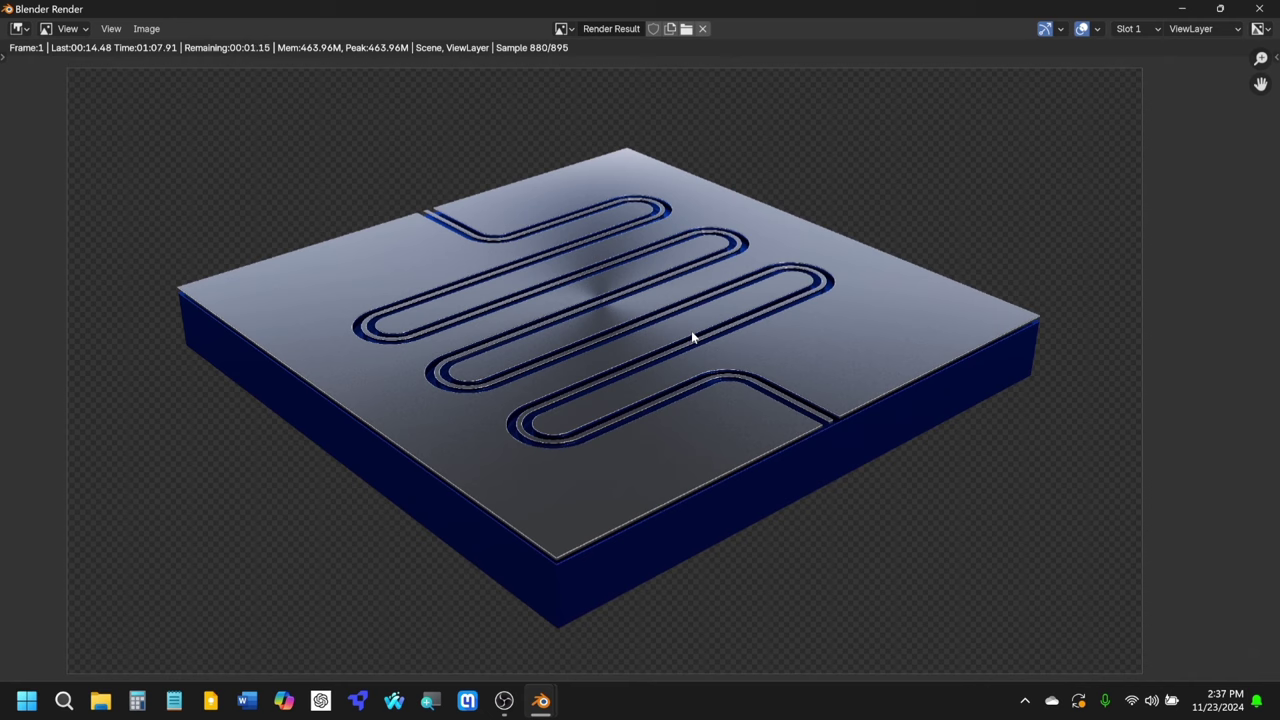
# Step: Save the rendered image to the Downloads folder as Meander in Blender 001.png
pyautogui.click(147, 29)
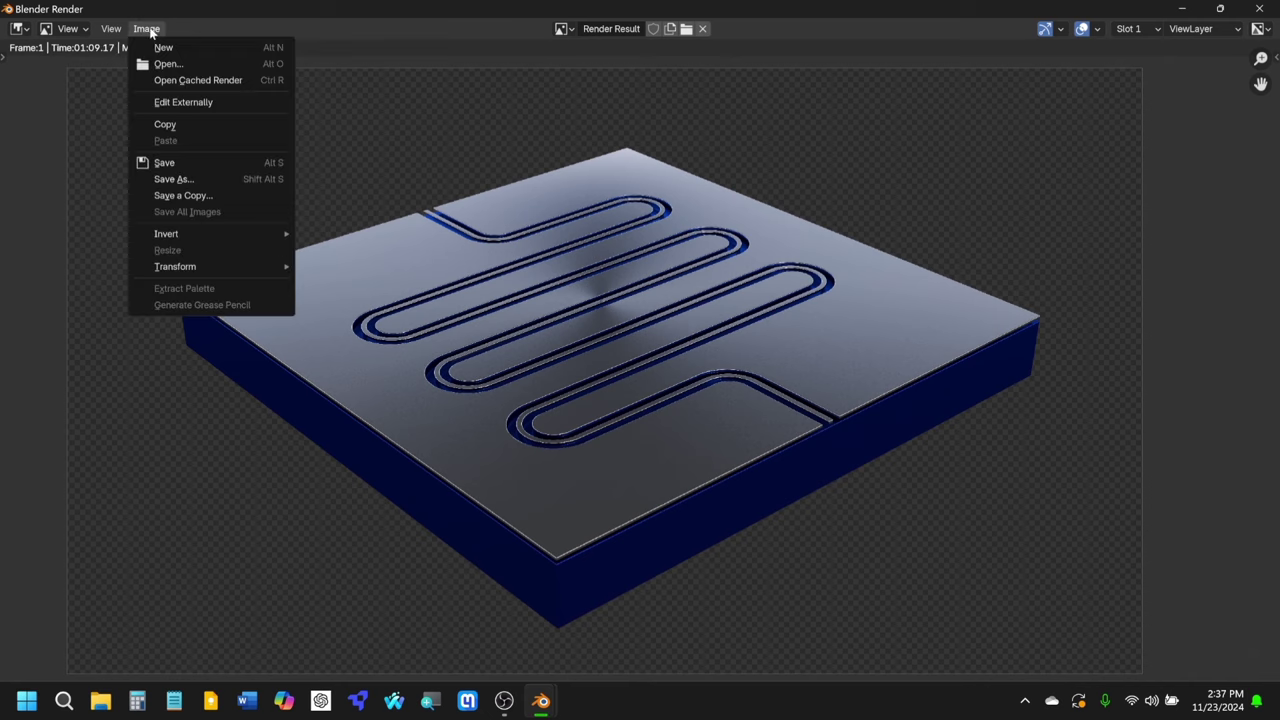
pyautogui.click(218, 179)
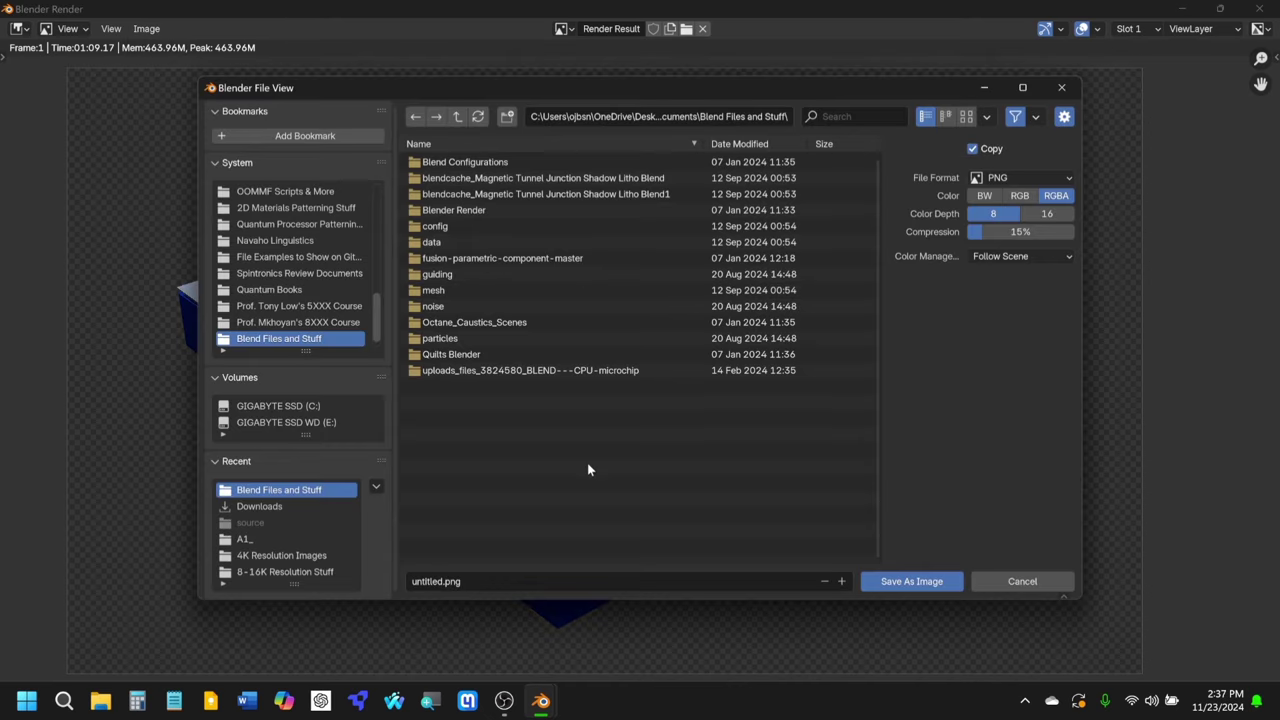
pyautogui.click(273, 505)
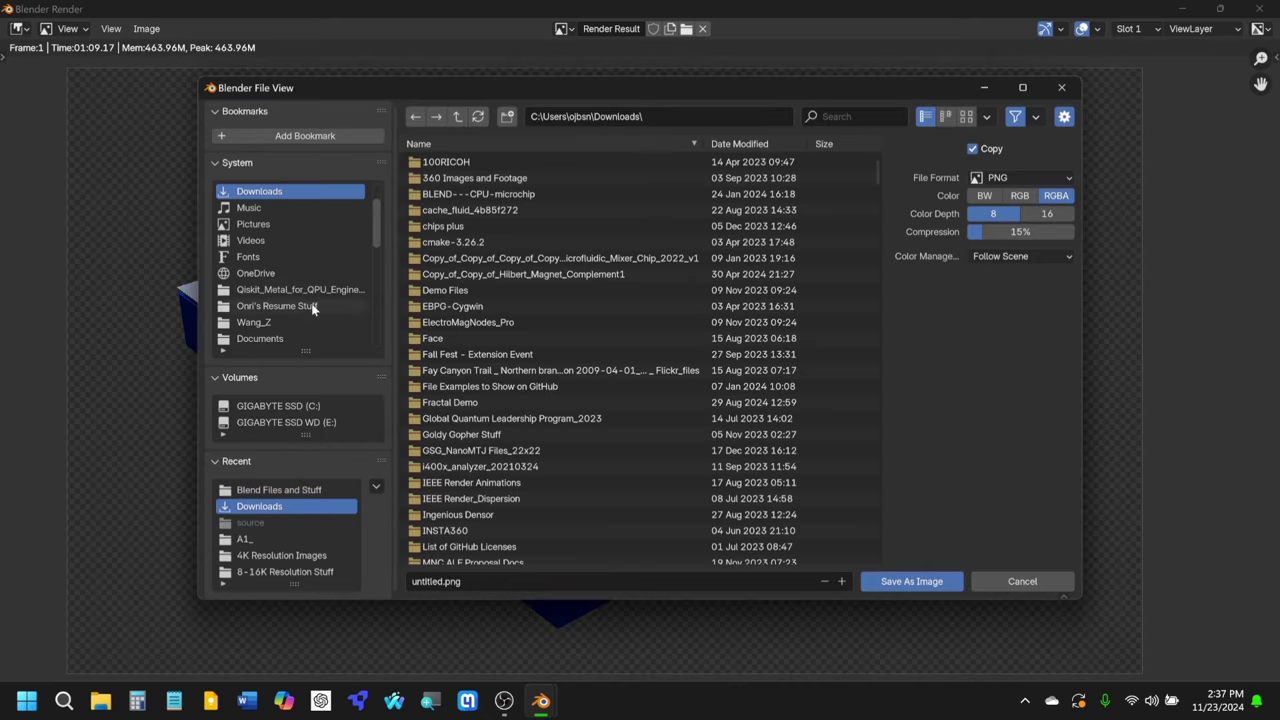
pyautogui.write('Mea')
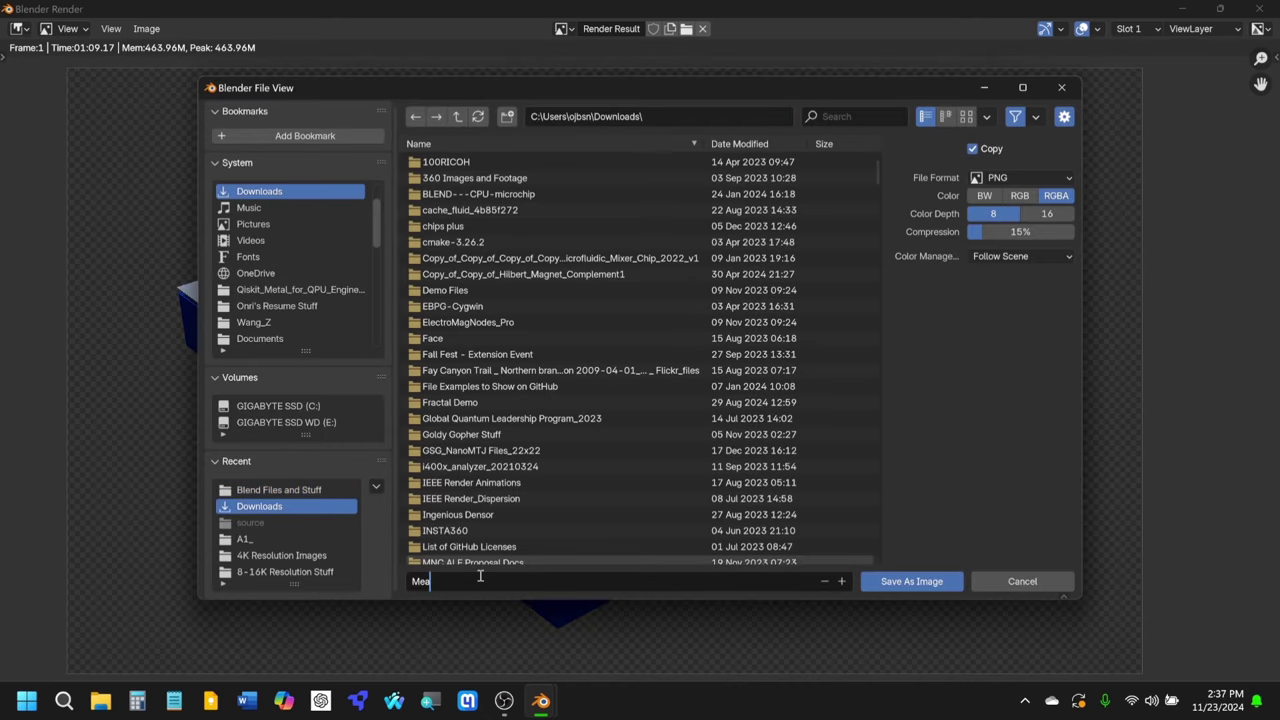
pyautogui.write('nder in Blender 001.png')
pyautogui.click(912, 584)
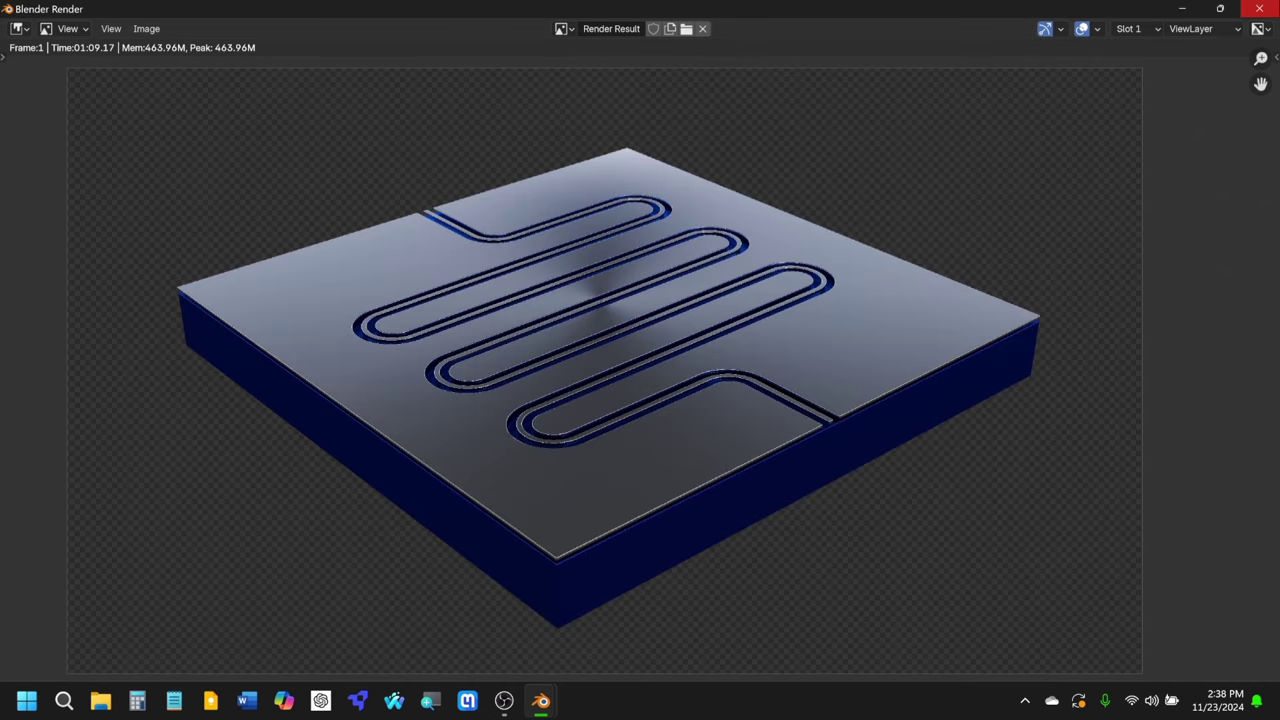
# Step: Close the finished render and save the project file
pyautogui.click(1259, 8)
pyautogui.click(35, 28)
pyautogui.click(80, 134)
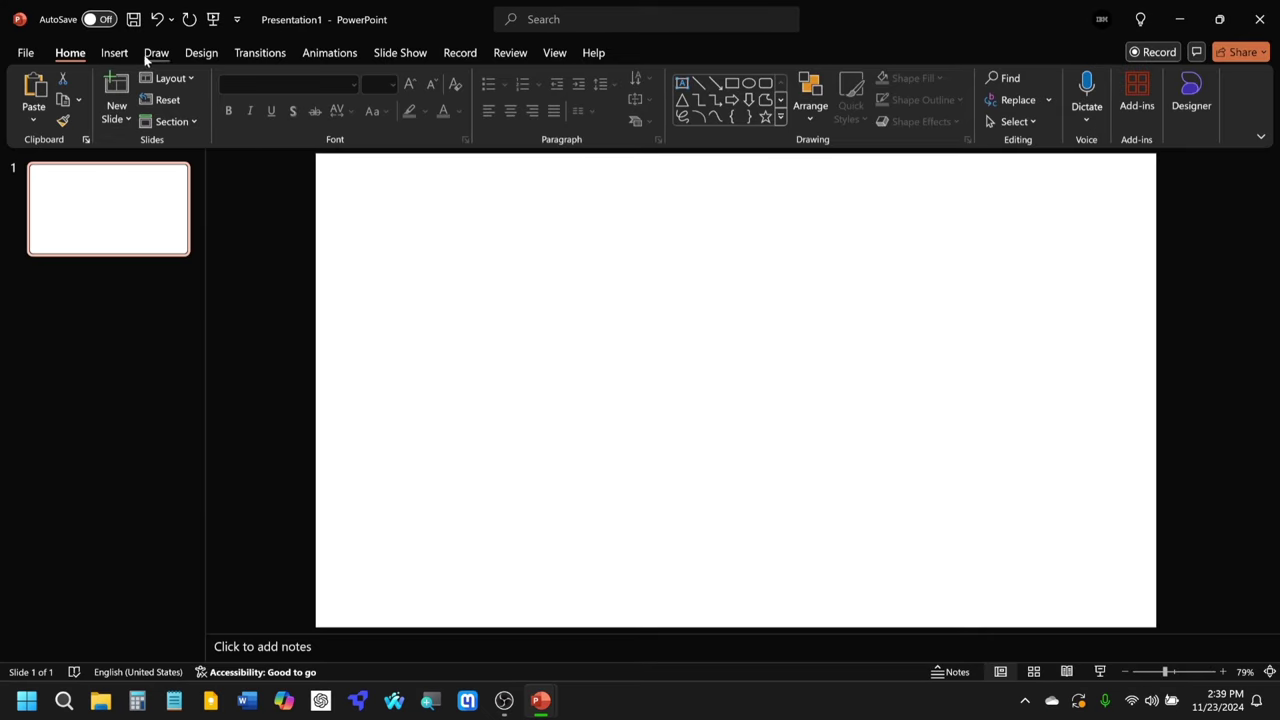
# Step: In PowerPoint, insert the picture Meander in Blender 001 from Downloads on the blank slide and preview it as a slide show
pyautogui.click(115, 54)
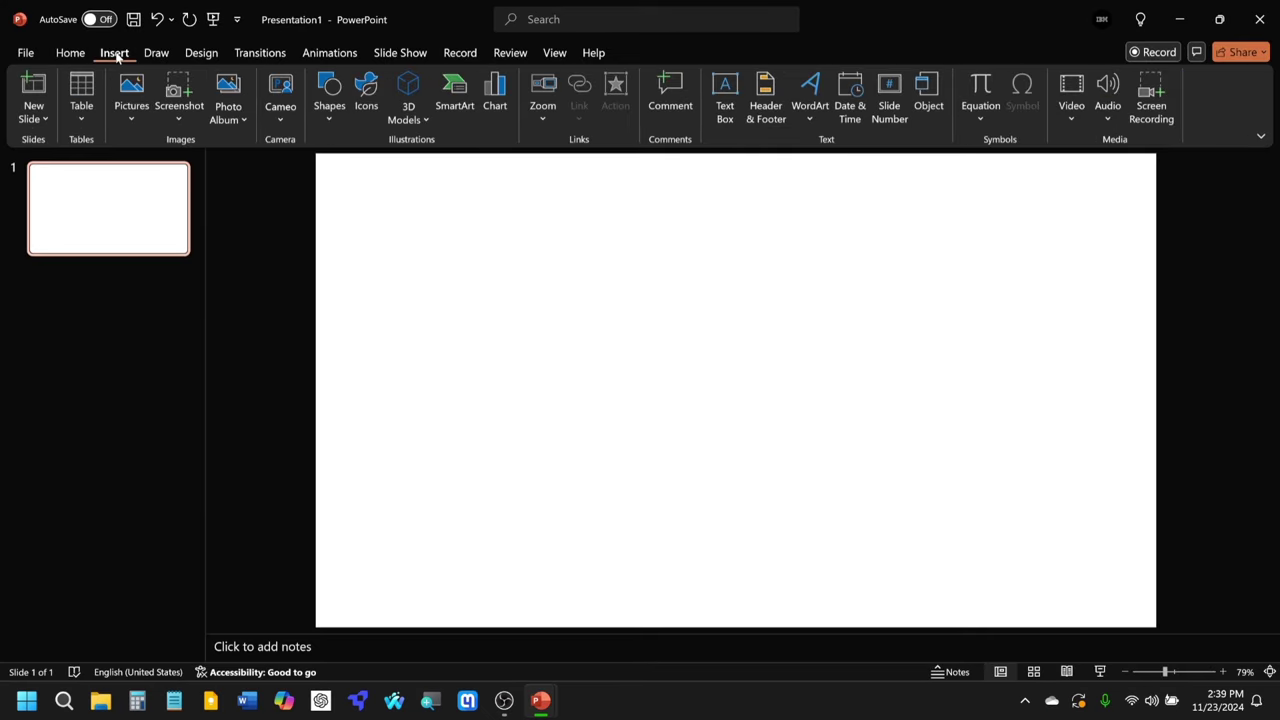
pyautogui.click(137, 110)
pyautogui.click(161, 174)
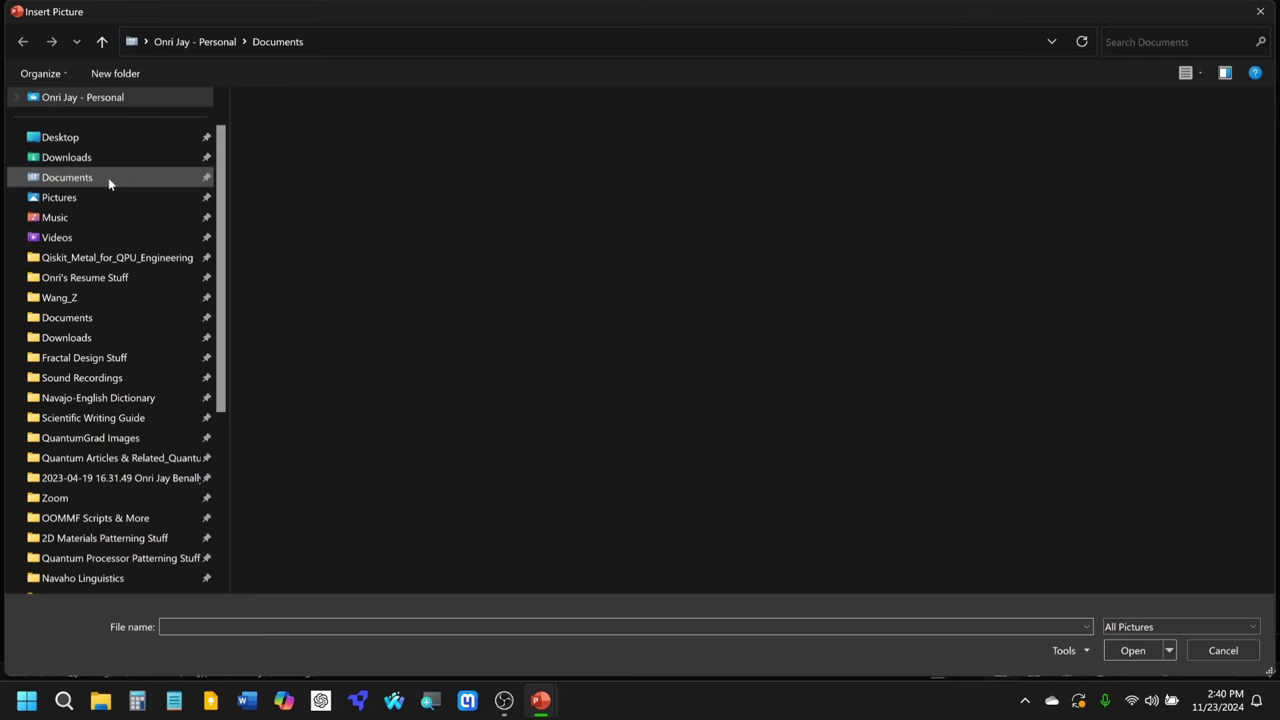
pyautogui.click(95, 157)
pyautogui.click(379, 175)
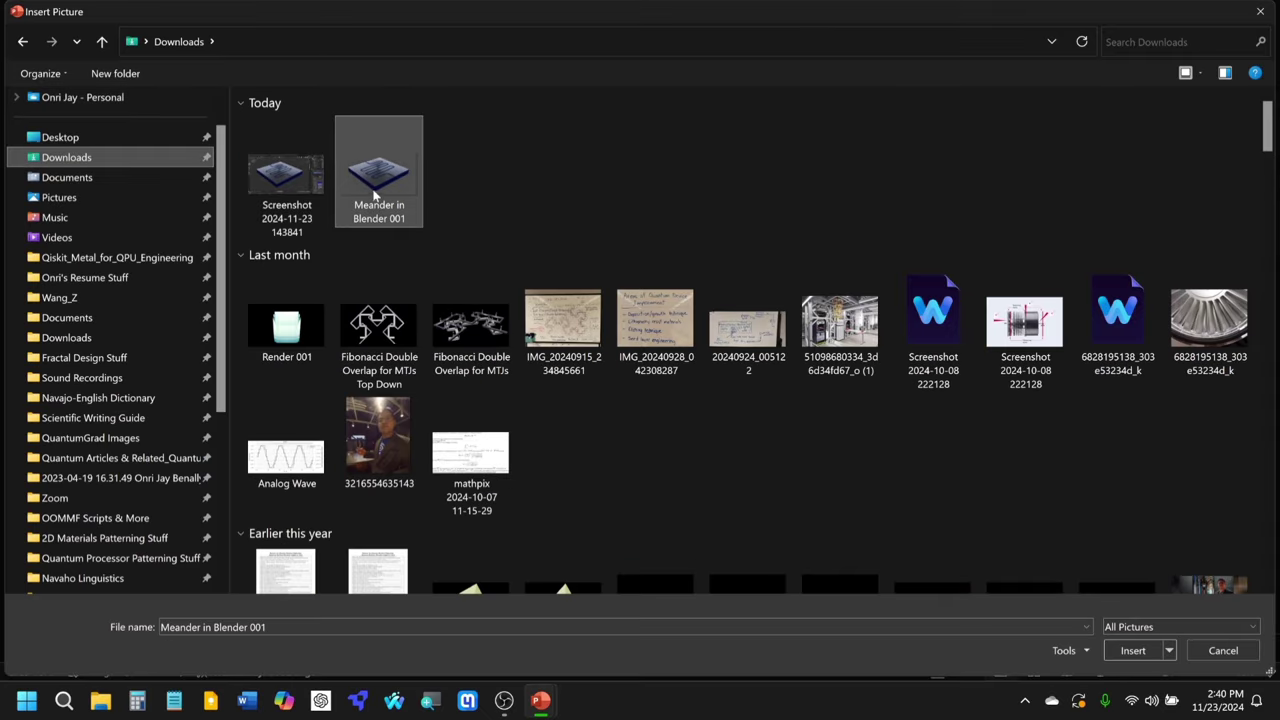
pyautogui.click(1133, 651)
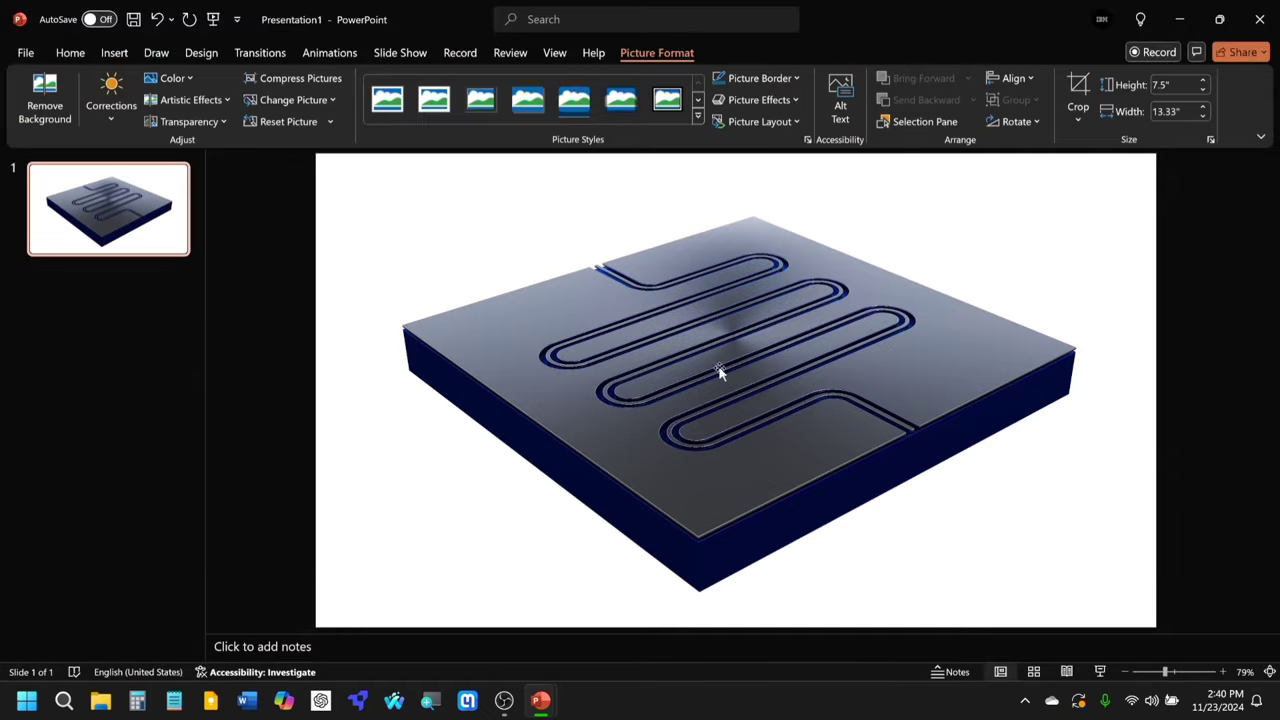
pyautogui.click(1101, 671)
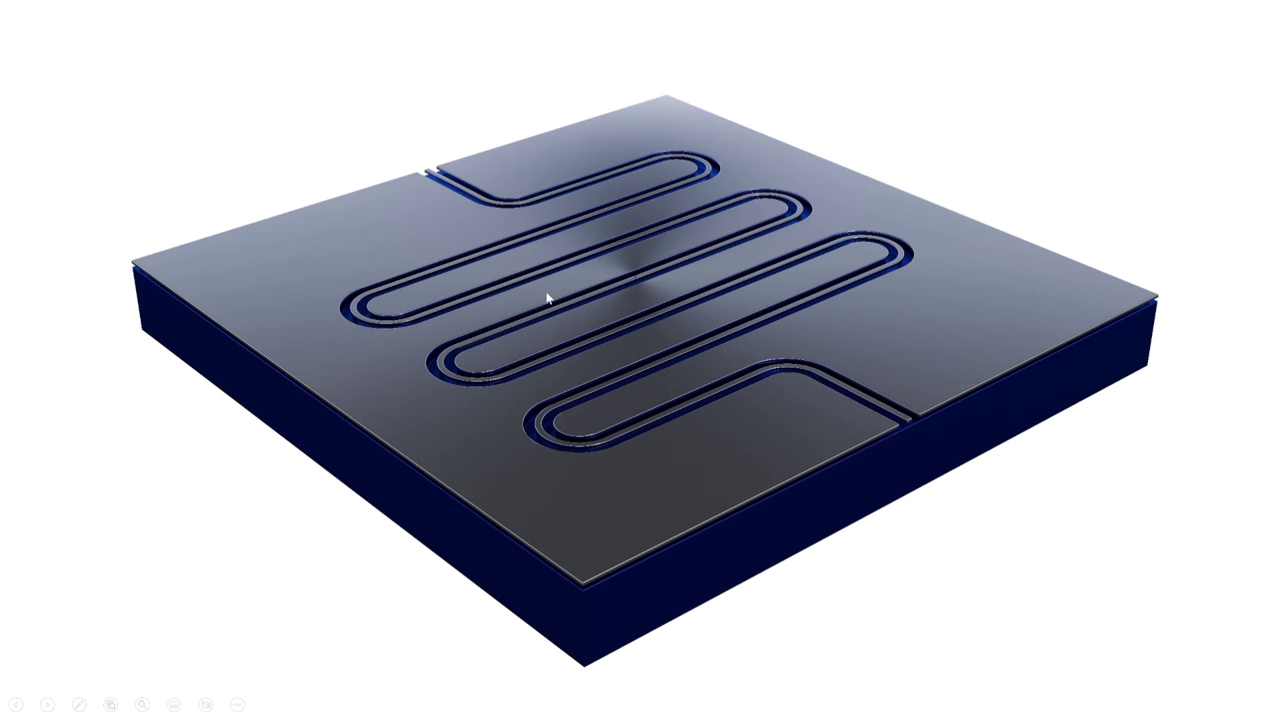
pyautogui.press('Escape')
# Step: Start Blender again, reopen the recent file Coplanar Waveguide Meander 001.blend, and switch to the camera view
pyautogui.click(26, 700)
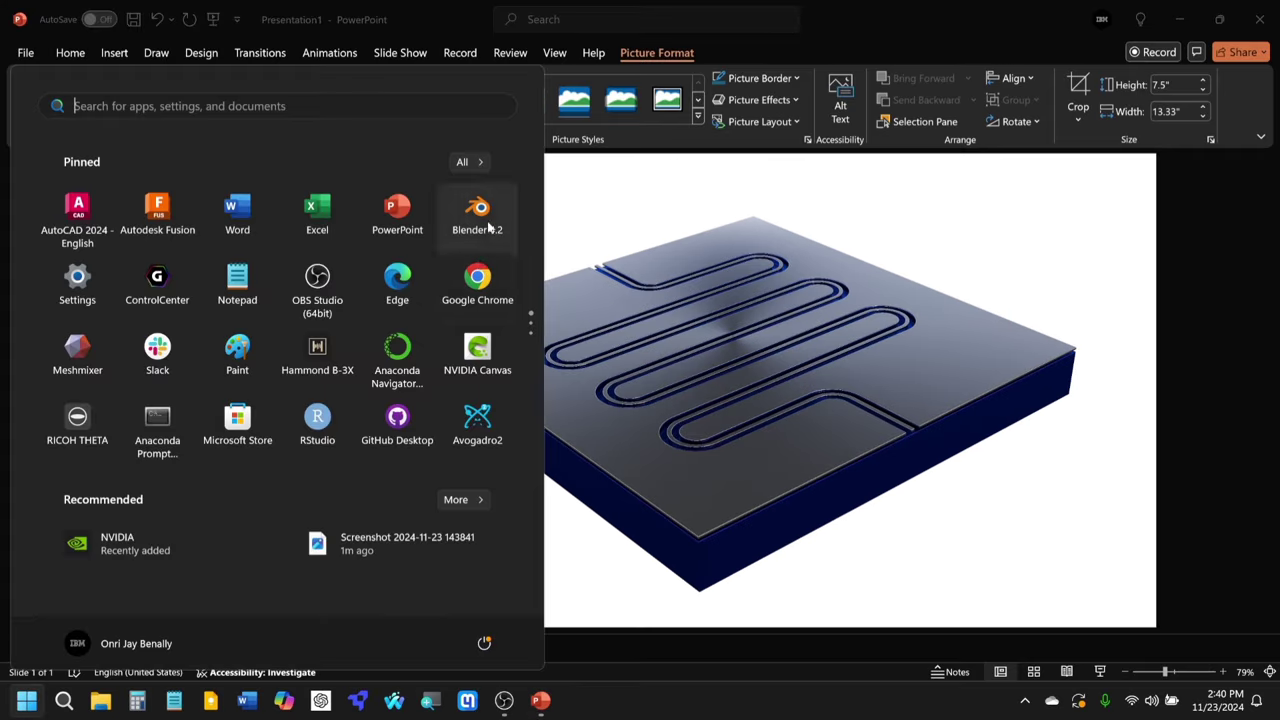
pyautogui.click(470, 228)
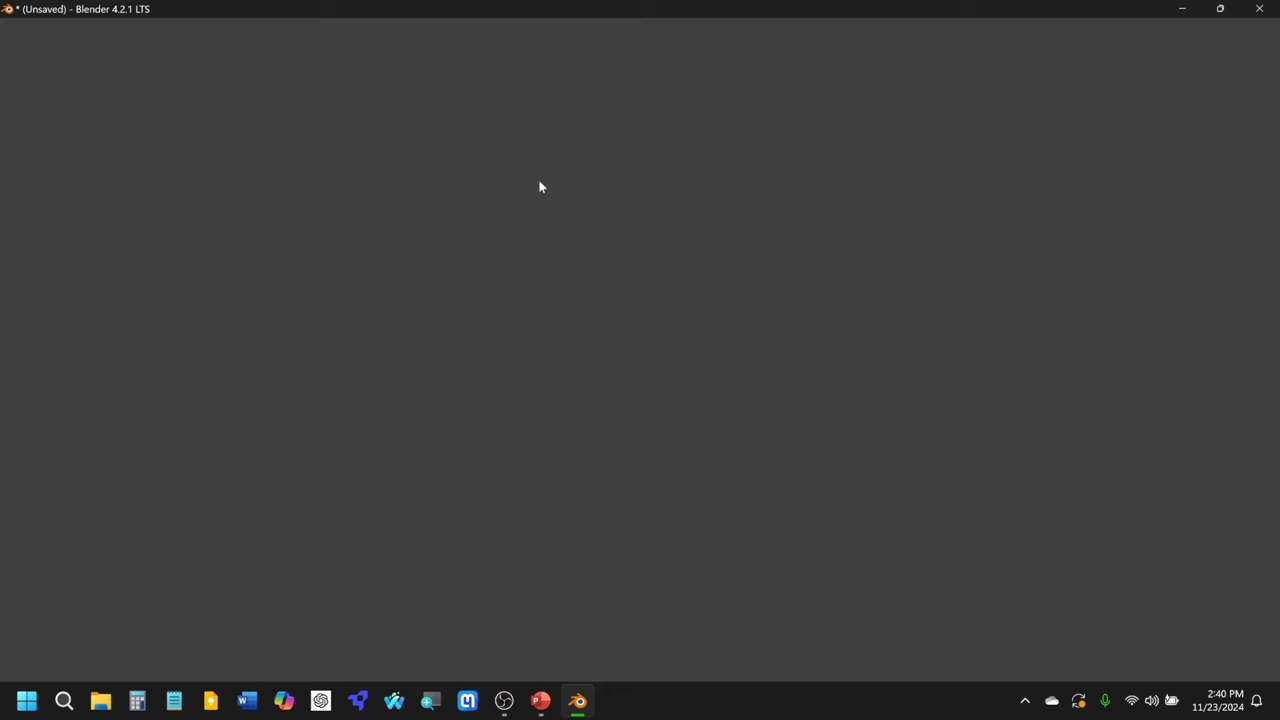
pyautogui.click(540, 700)
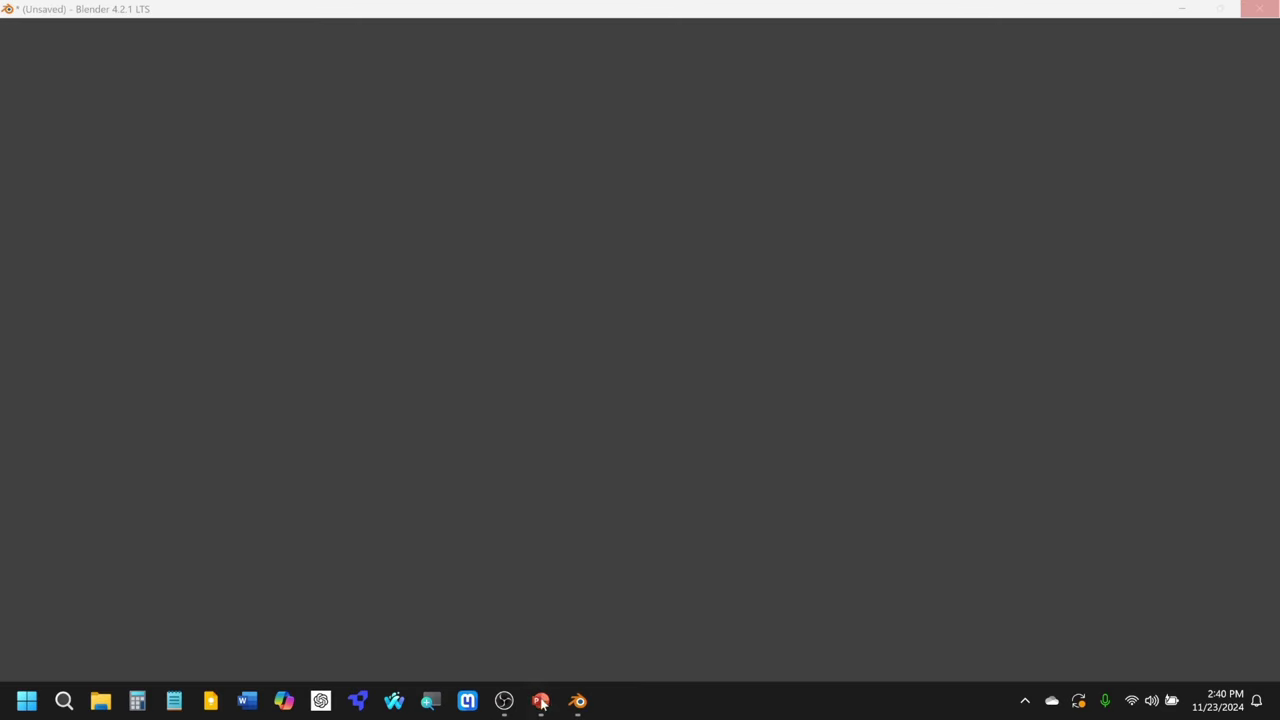
pyautogui.click(527, 560)
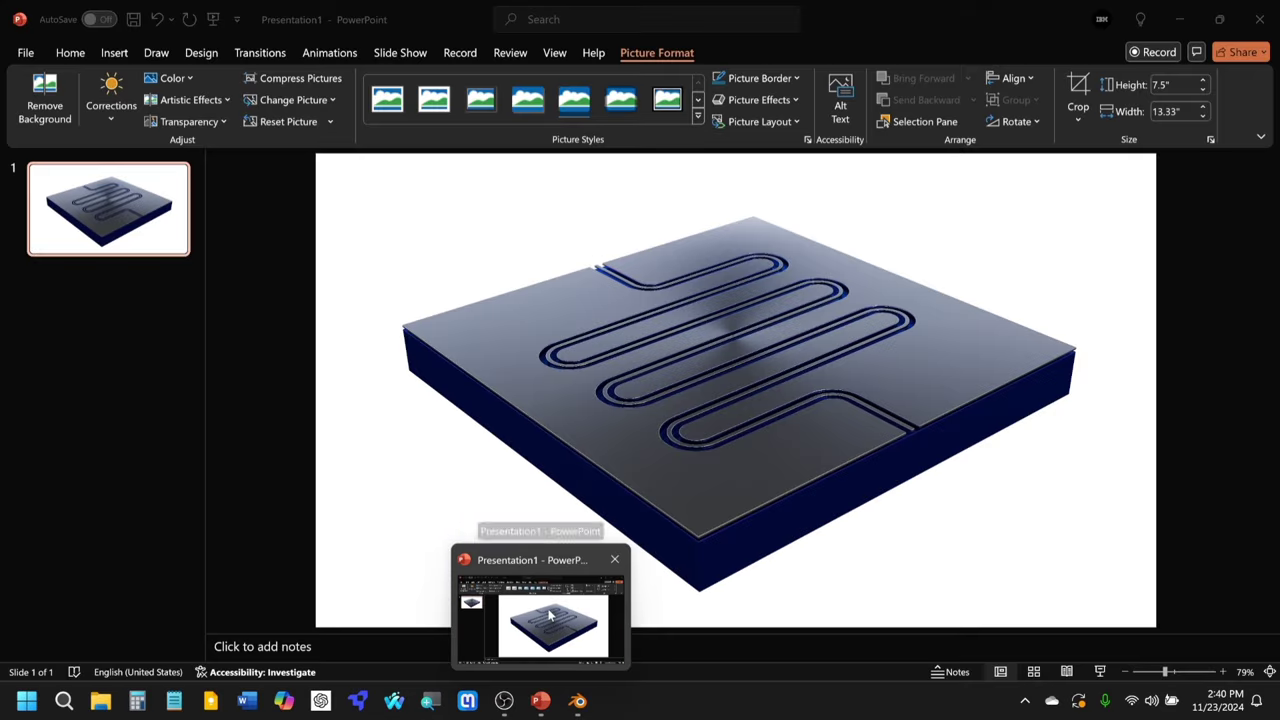
pyautogui.click(549, 615)
pyautogui.click(577, 700)
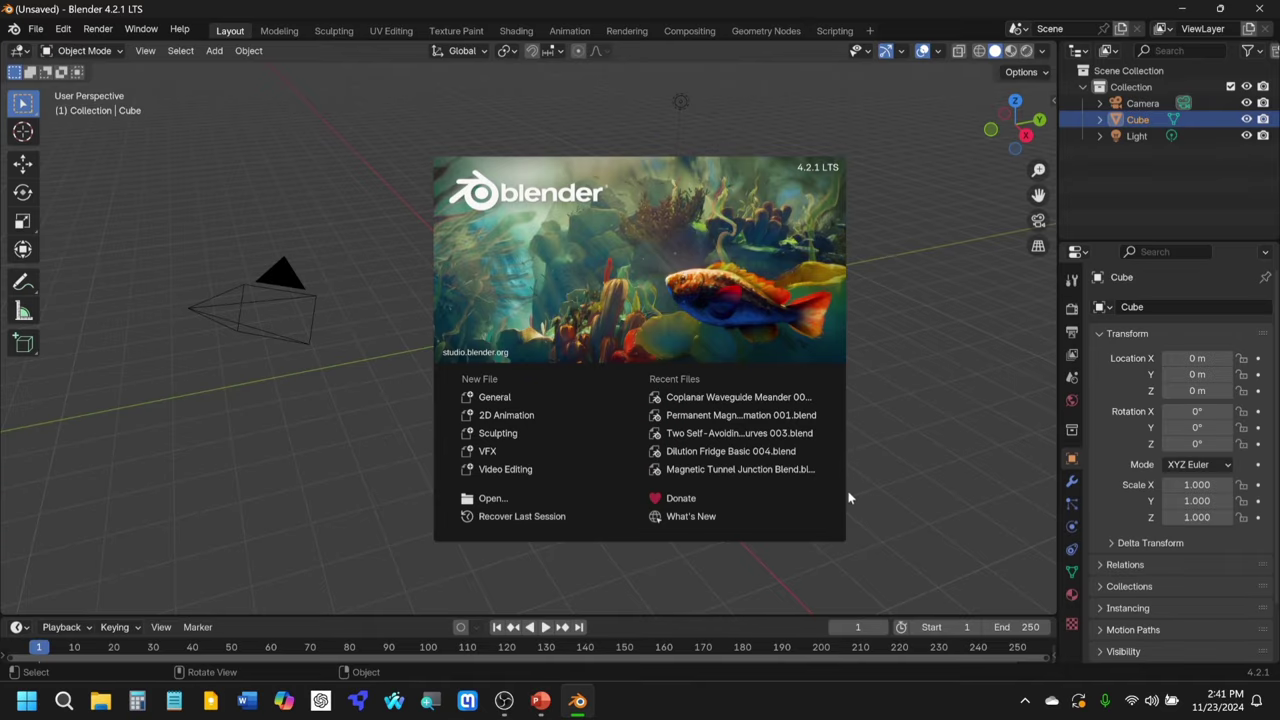
pyautogui.click(766, 398)
pyautogui.click(1038, 221)
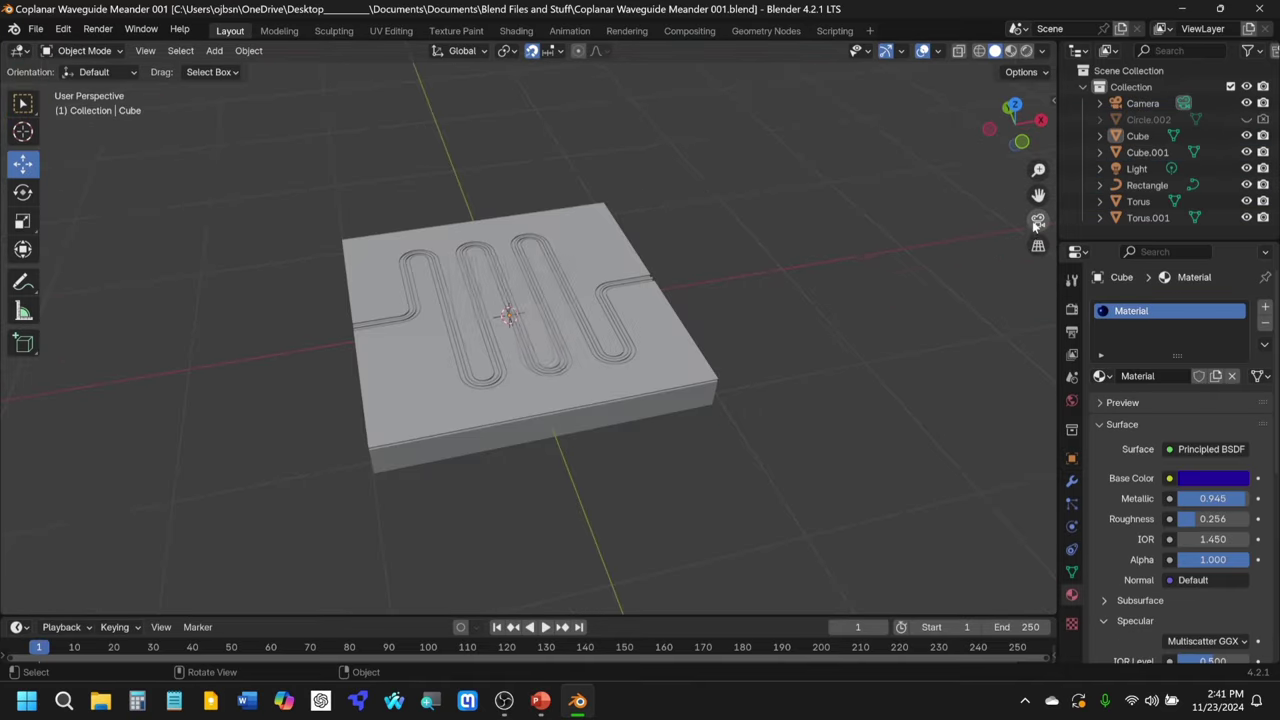
# Step: Hide the Rectangle curve and the two ring objects, Torus and Torus.001, in the viewport
pyautogui.scroll(-7, 584, 314)
pyautogui.moveTo(584, 314); pyautogui.dragTo(826, 340, button='middle')
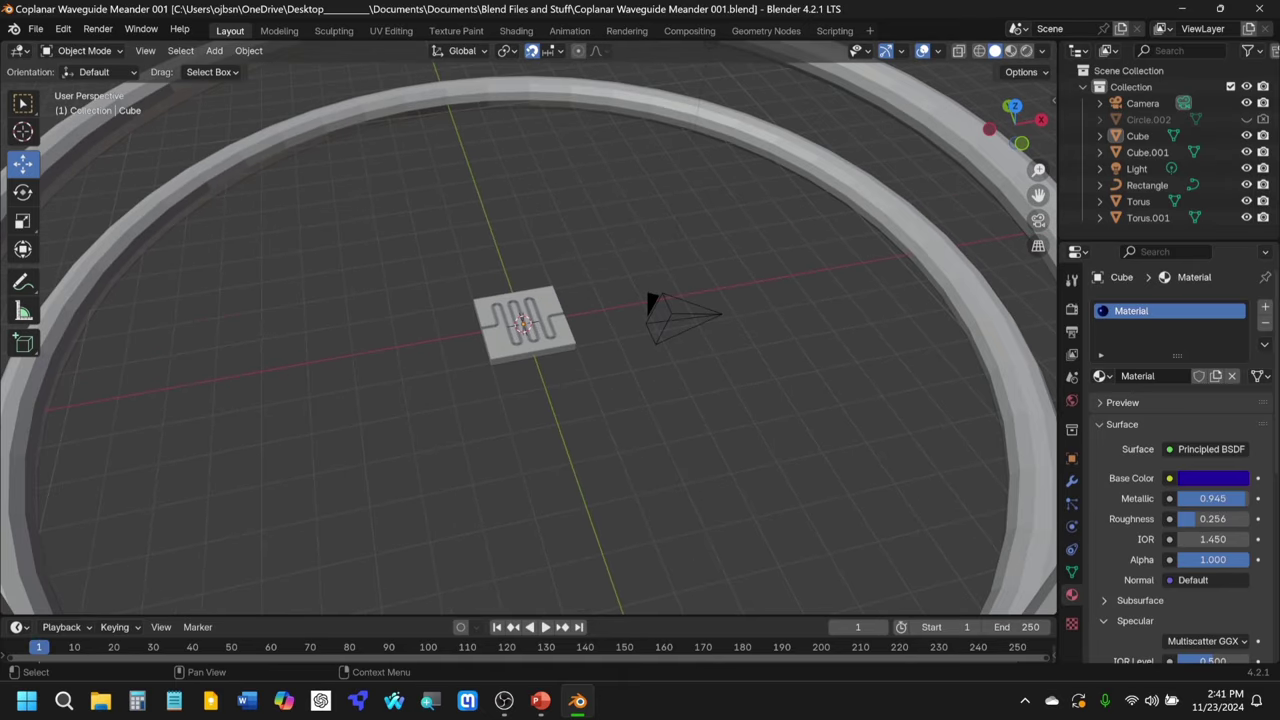
pyautogui.click(1224, 188)
pyautogui.click(1247, 185)
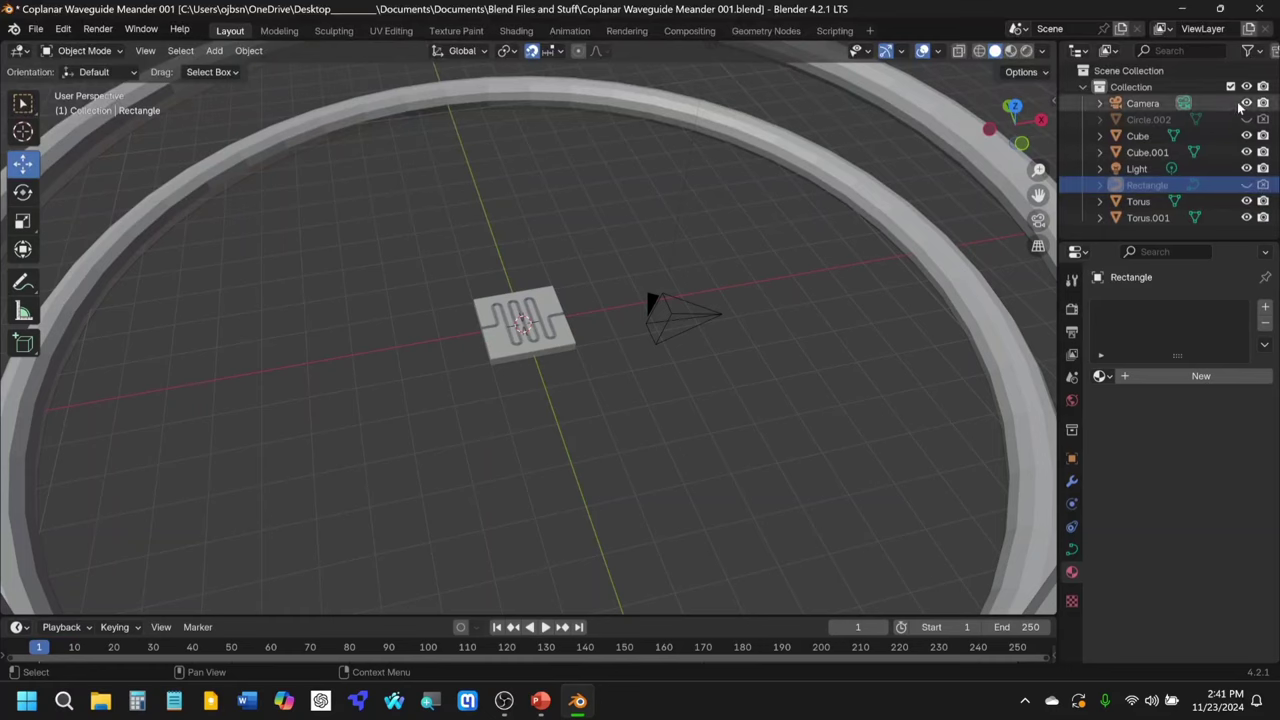
pyautogui.click(1247, 201)
pyautogui.click(1247, 217)
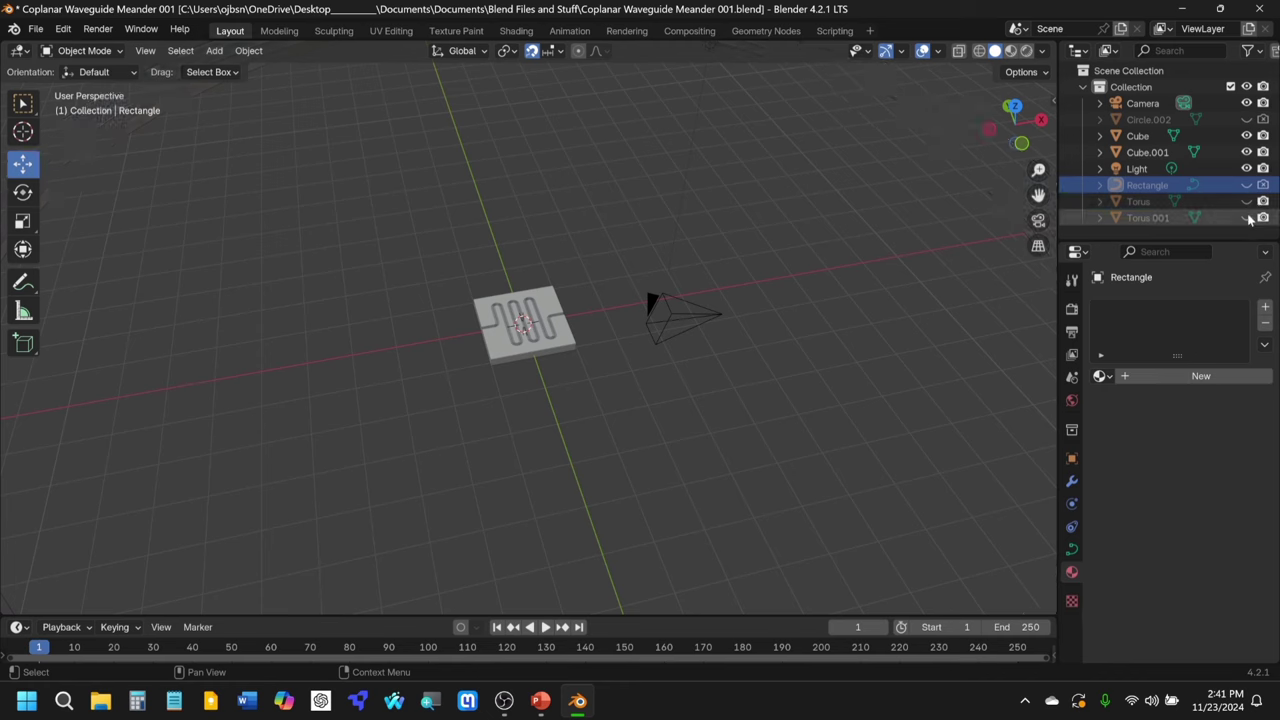
# Step: Hide the Light in the viewport as well, keeping the Camera, Cube and Cube.001 shown
pyautogui.click(1246, 104)
pyautogui.click(1247, 104)
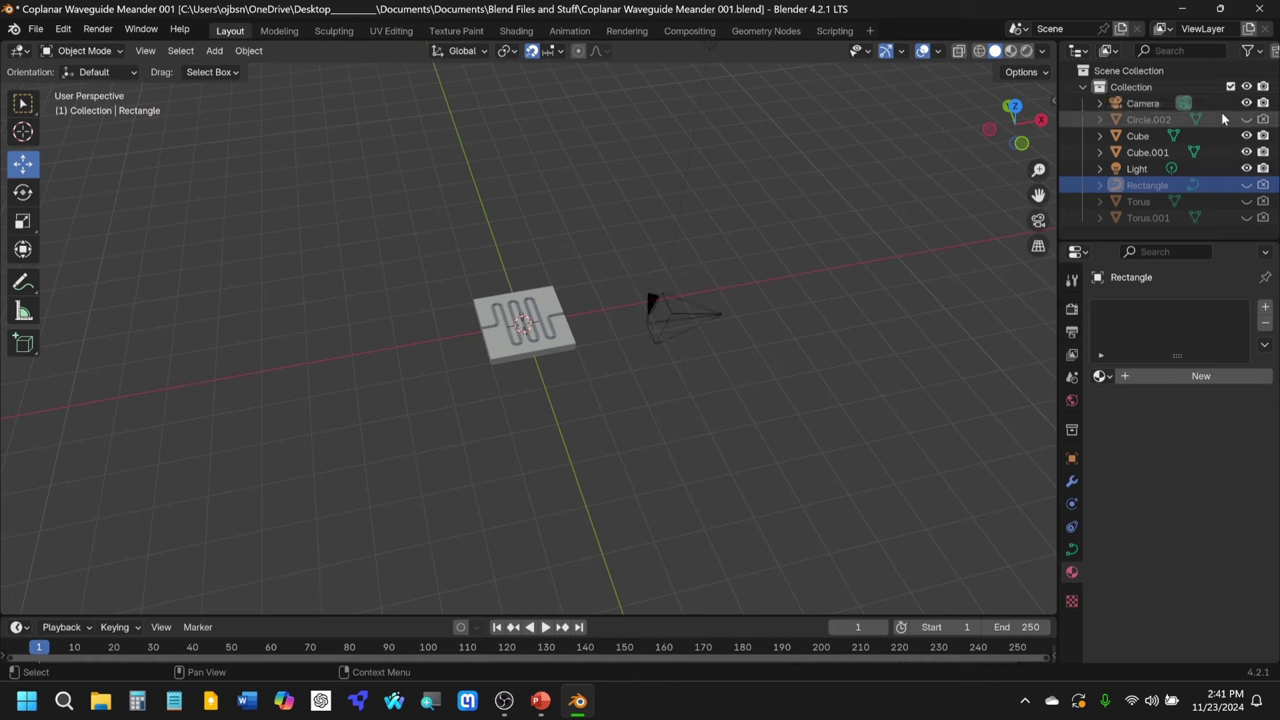
pyautogui.click(1246, 169)
pyautogui.click(1246, 169)
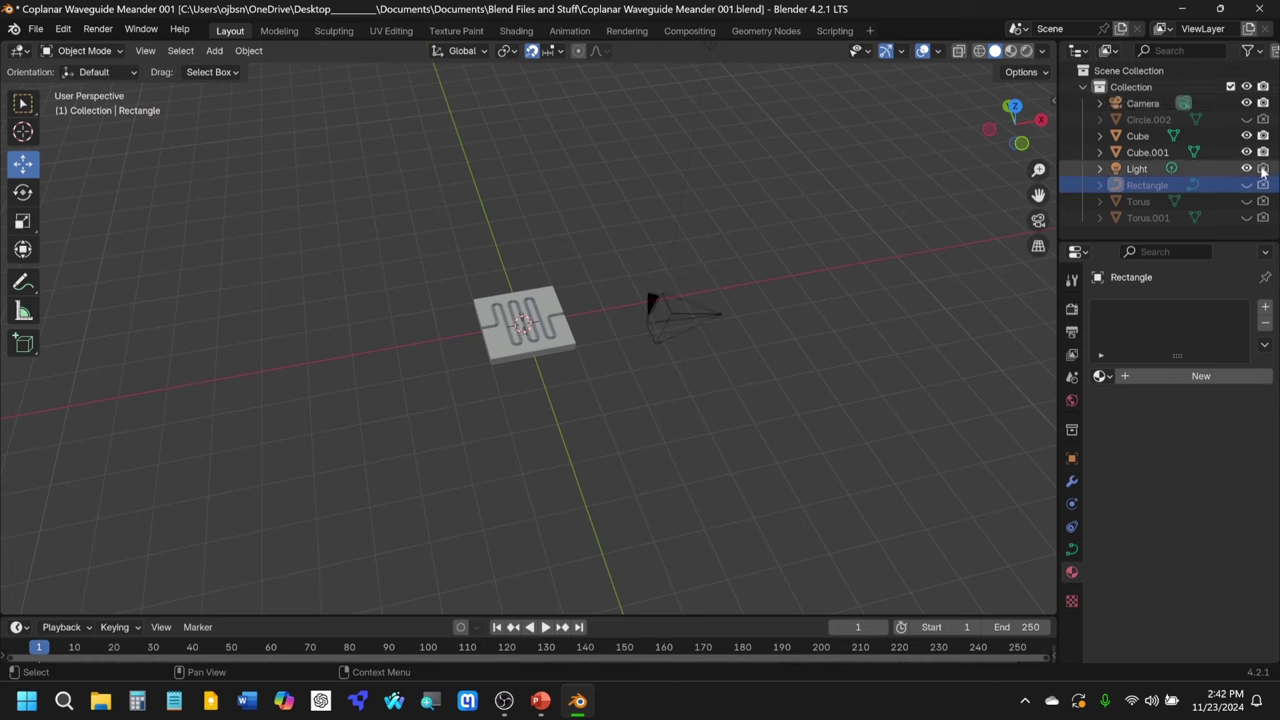
pyautogui.click(1246, 169)
pyautogui.moveTo(486, 171); pyautogui.dragTo(360, 150, button='middle')
# Step: Set up an STL export to the Downloads folder with the file name Coplanar Waveguide Meander 001.stl
pyautogui.click(35, 28)
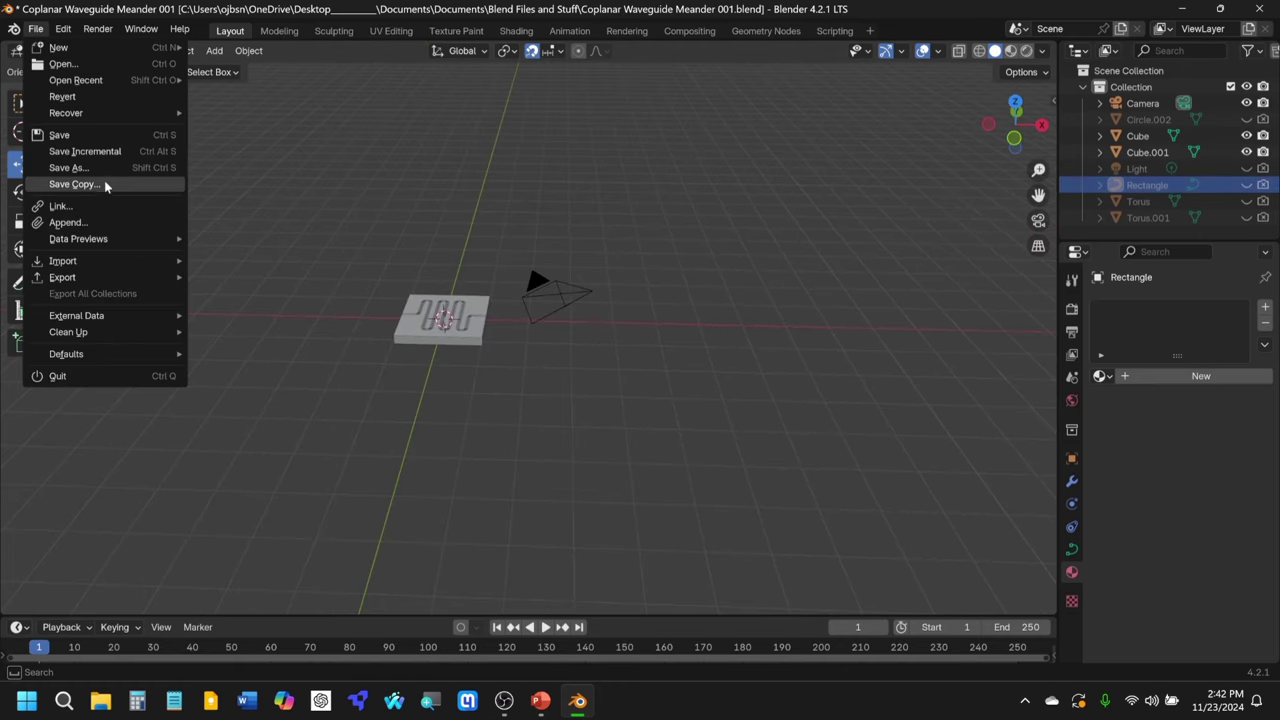
pyautogui.moveTo(105, 282)
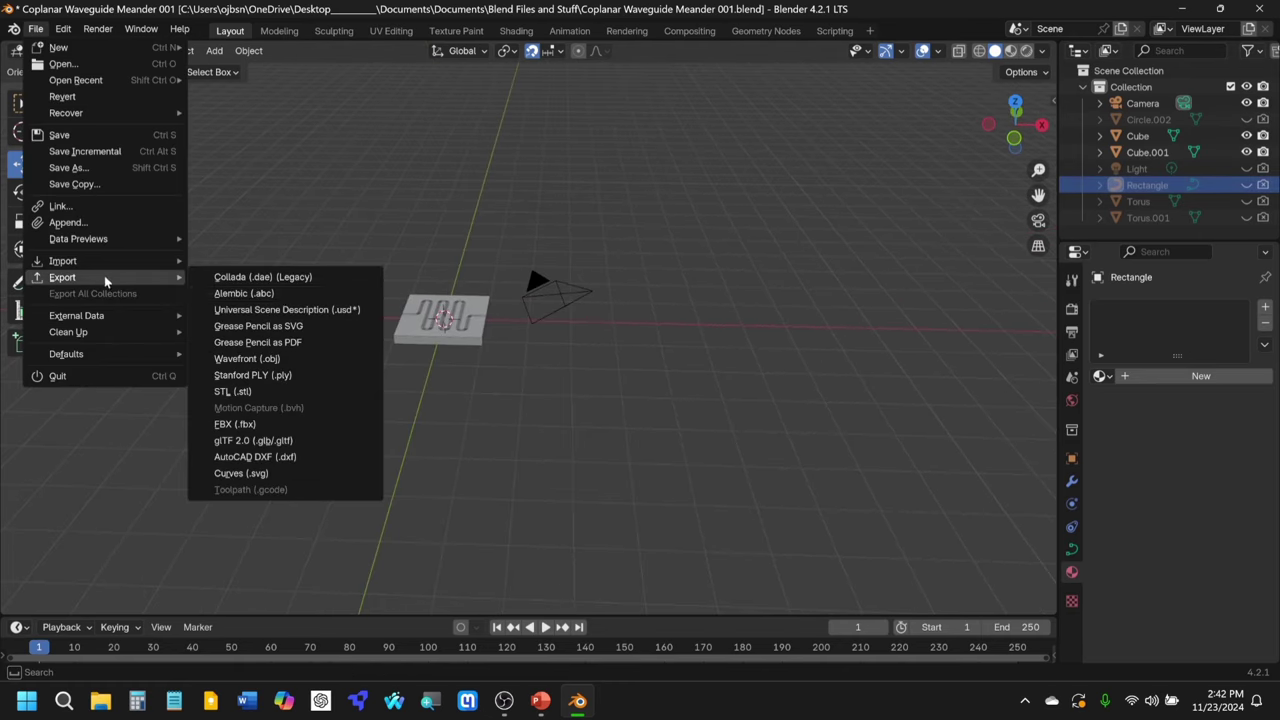
pyautogui.click(306, 391)
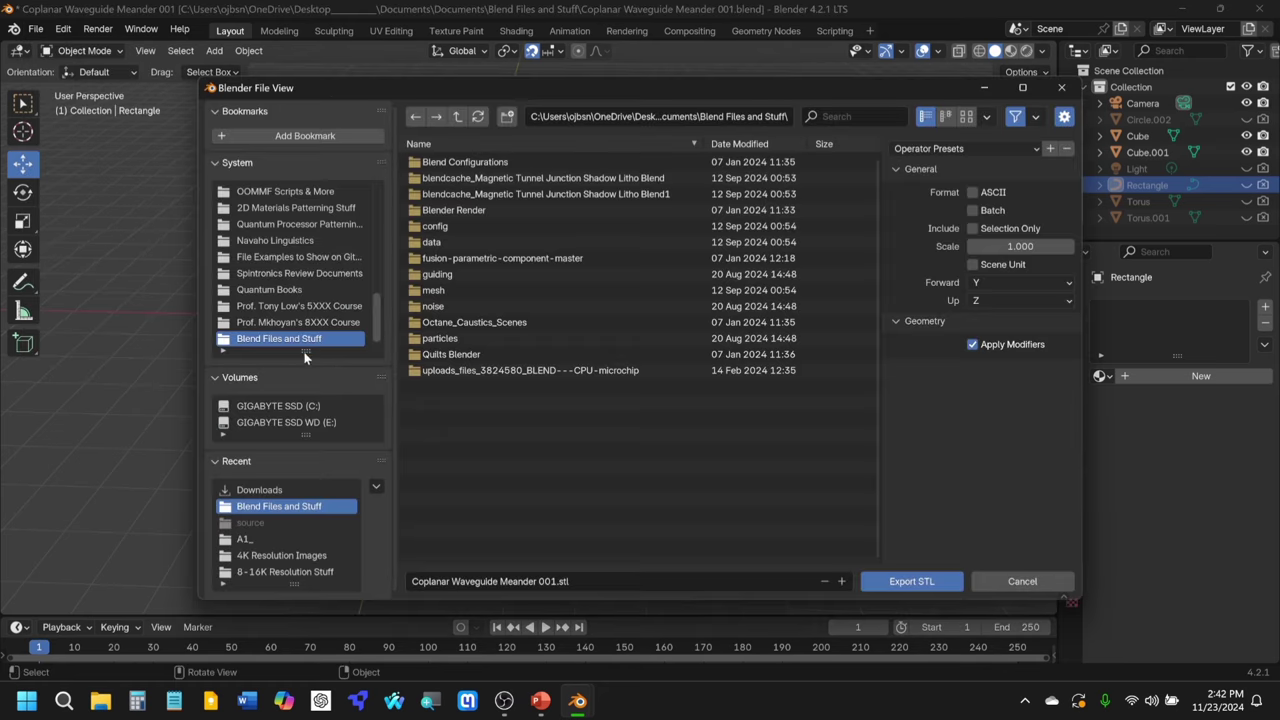
pyautogui.click(287, 490)
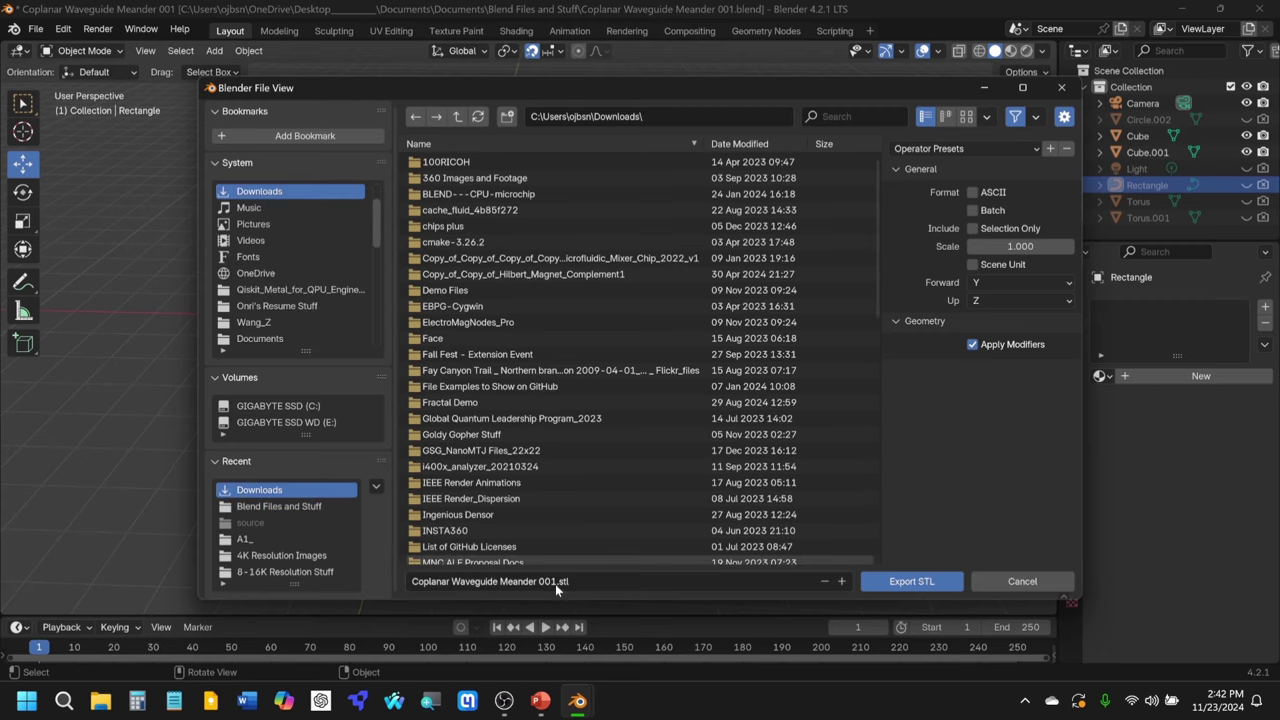
pyautogui.click(615, 583)
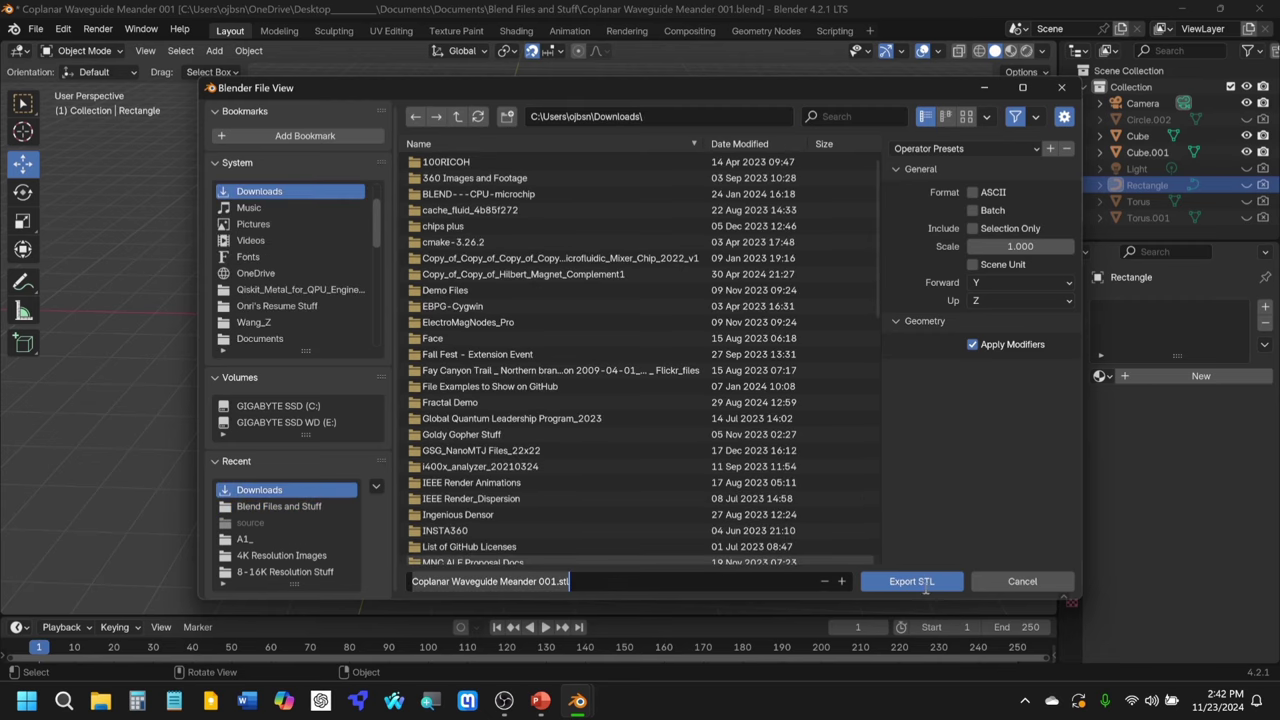
# Step: Export the STL at a scale of 0.005 and close Blender without saving the project changes
pyautogui.click(1040, 252)
pyautogui.click(1040, 252)
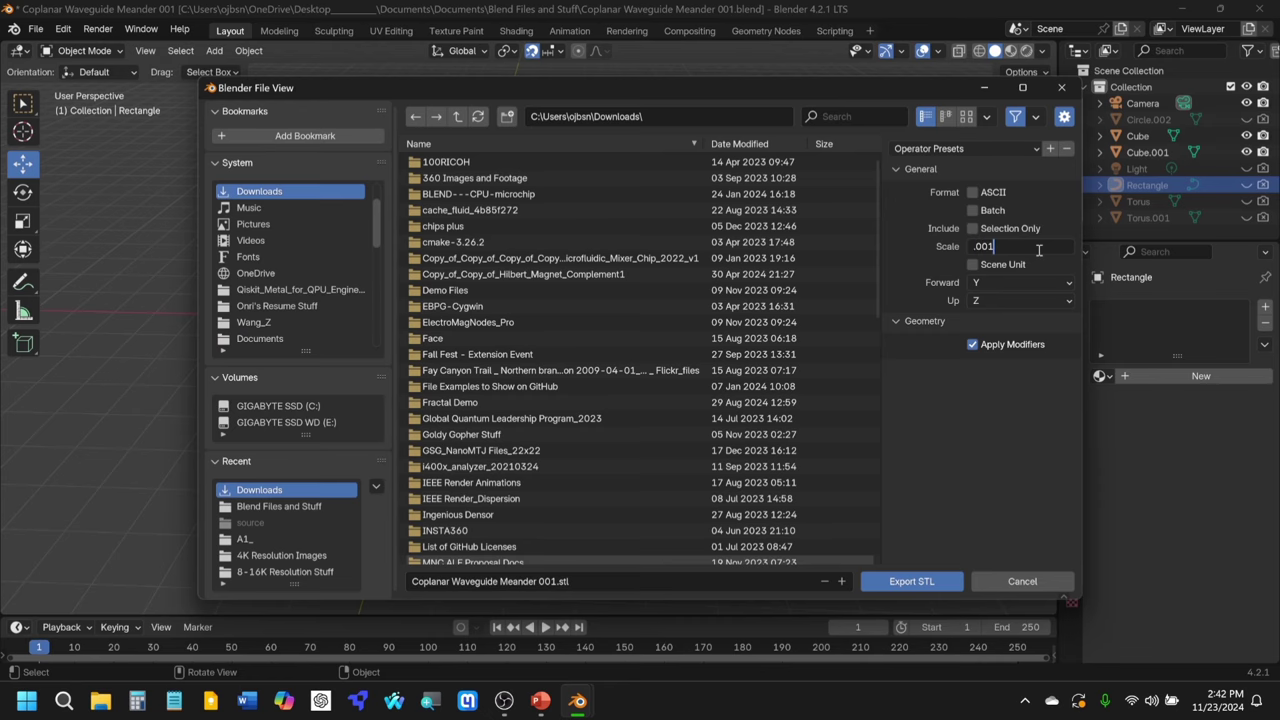
pyautogui.press('Return')
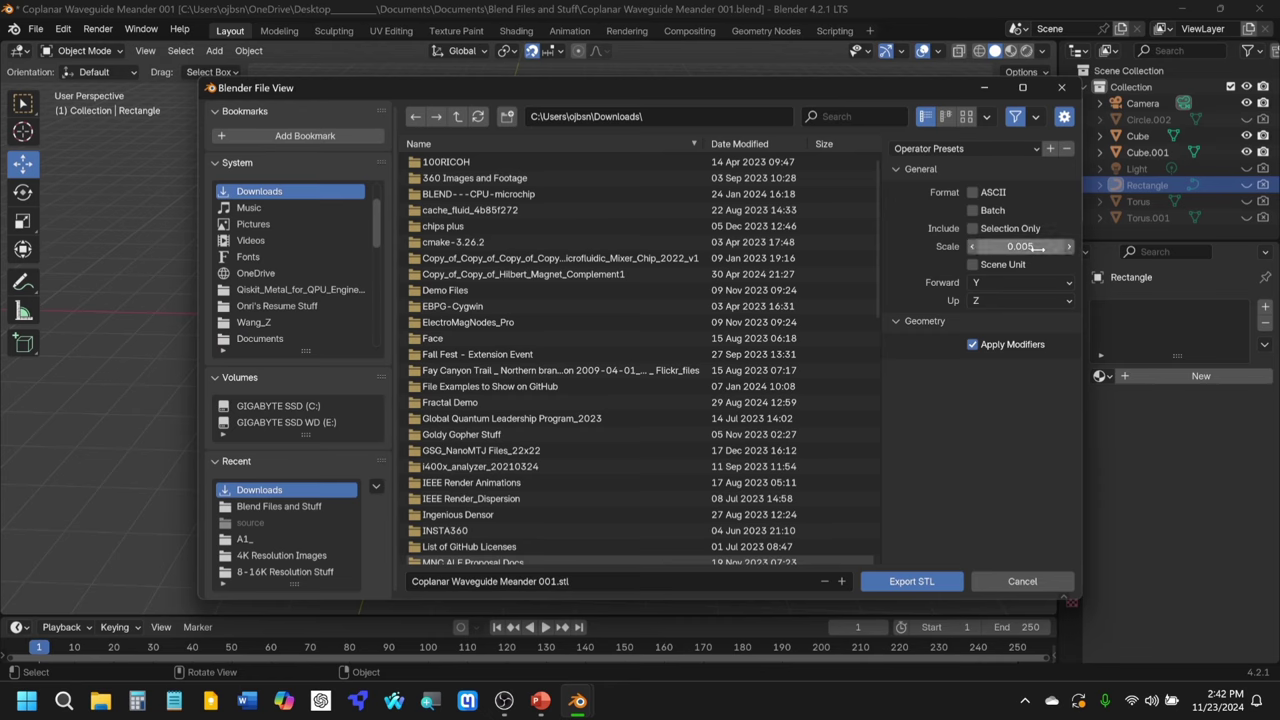
pyautogui.click(911, 581)
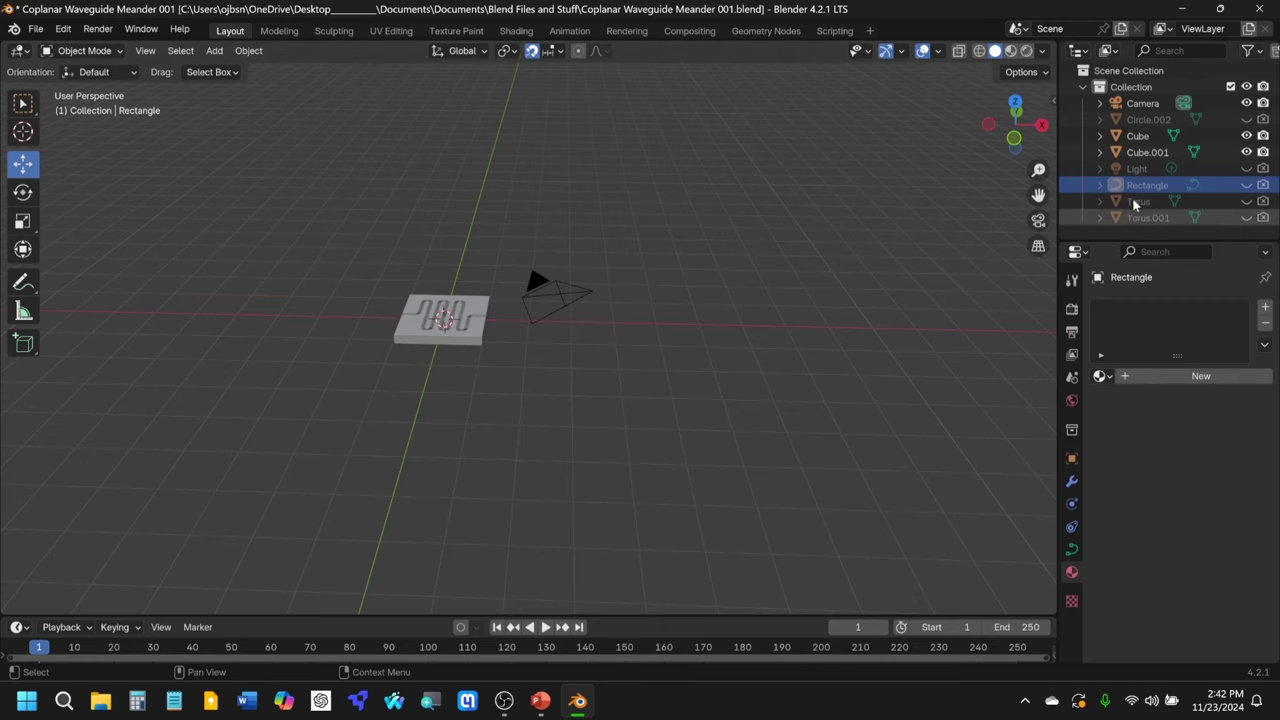
pyautogui.click(1259, 8)
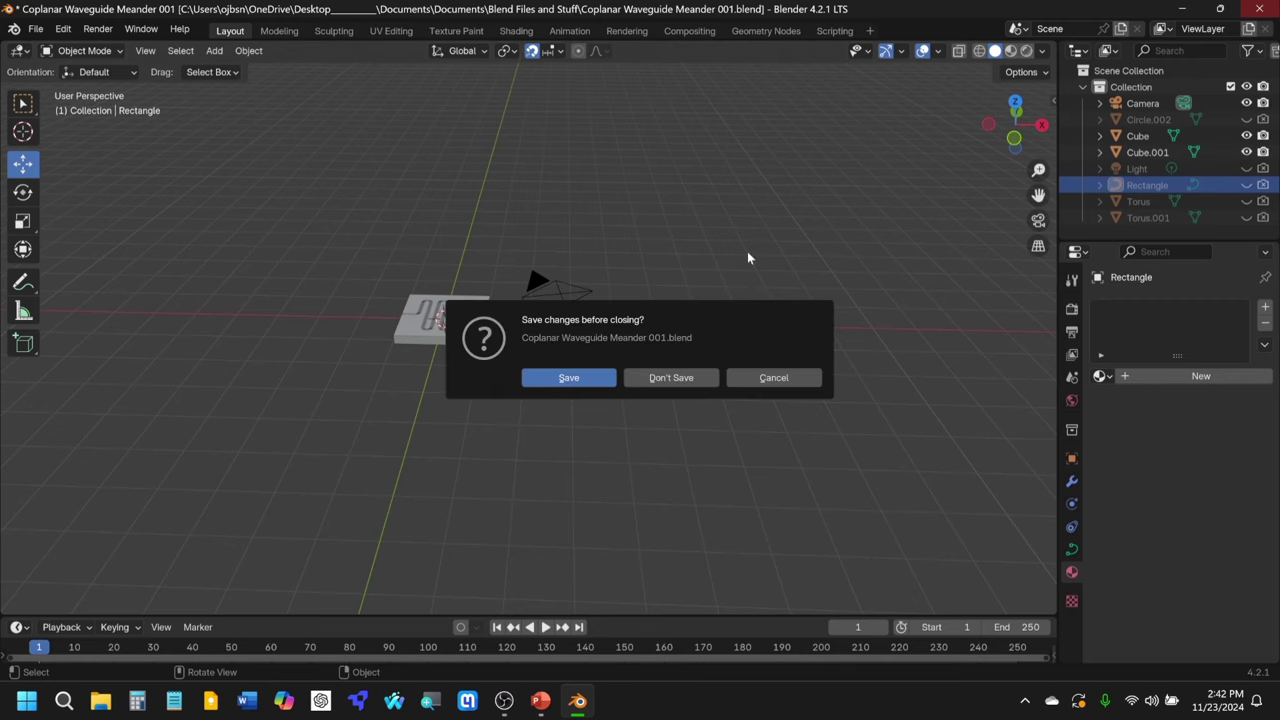
pyautogui.click(670, 378)
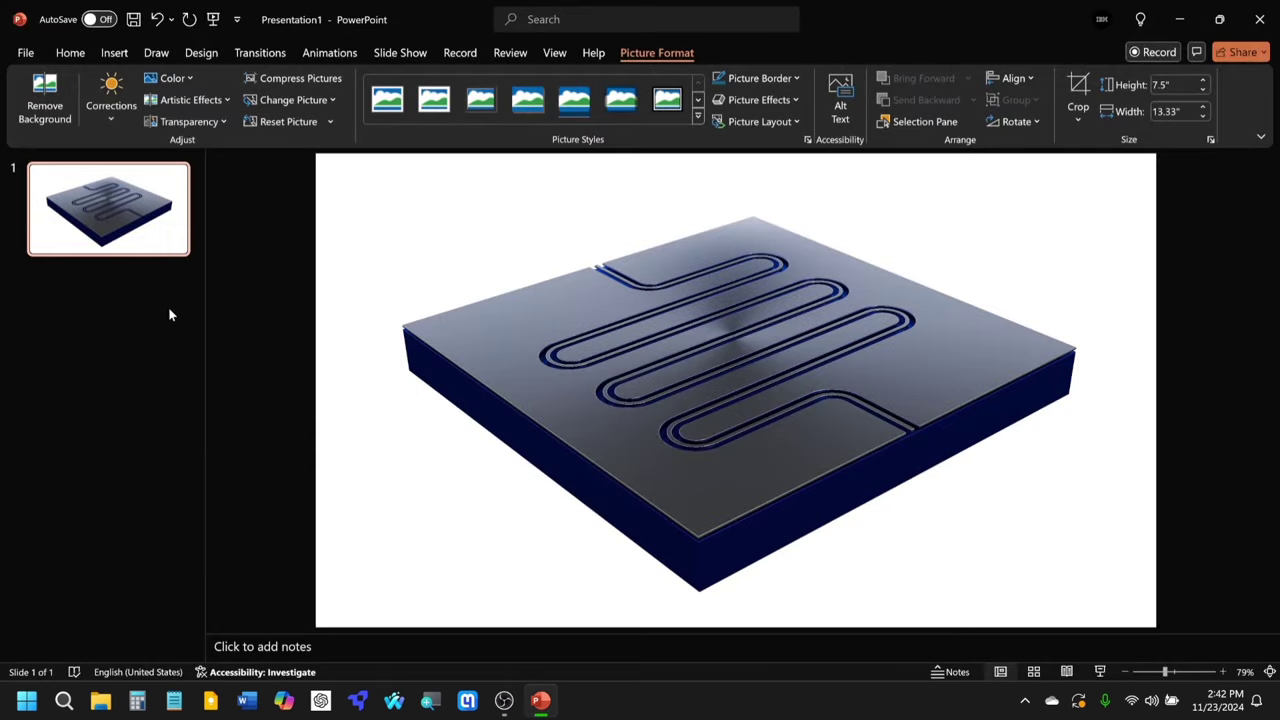
# Step: In PowerPoint, duplicate slide 1 and delete the picture from the copy to get a blank second slide
pyautogui.rightClick(128, 238)
pyautogui.click(203, 403)
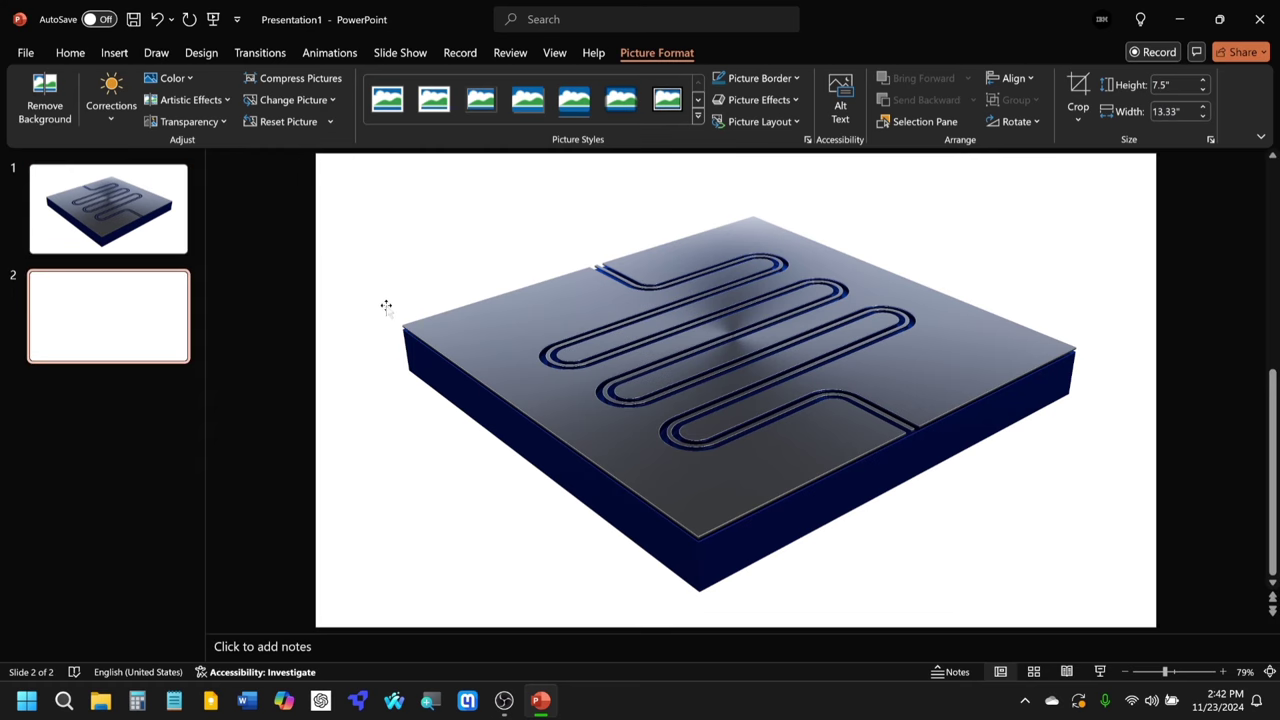
pyautogui.click(717, 355)
pyautogui.press('Delete')
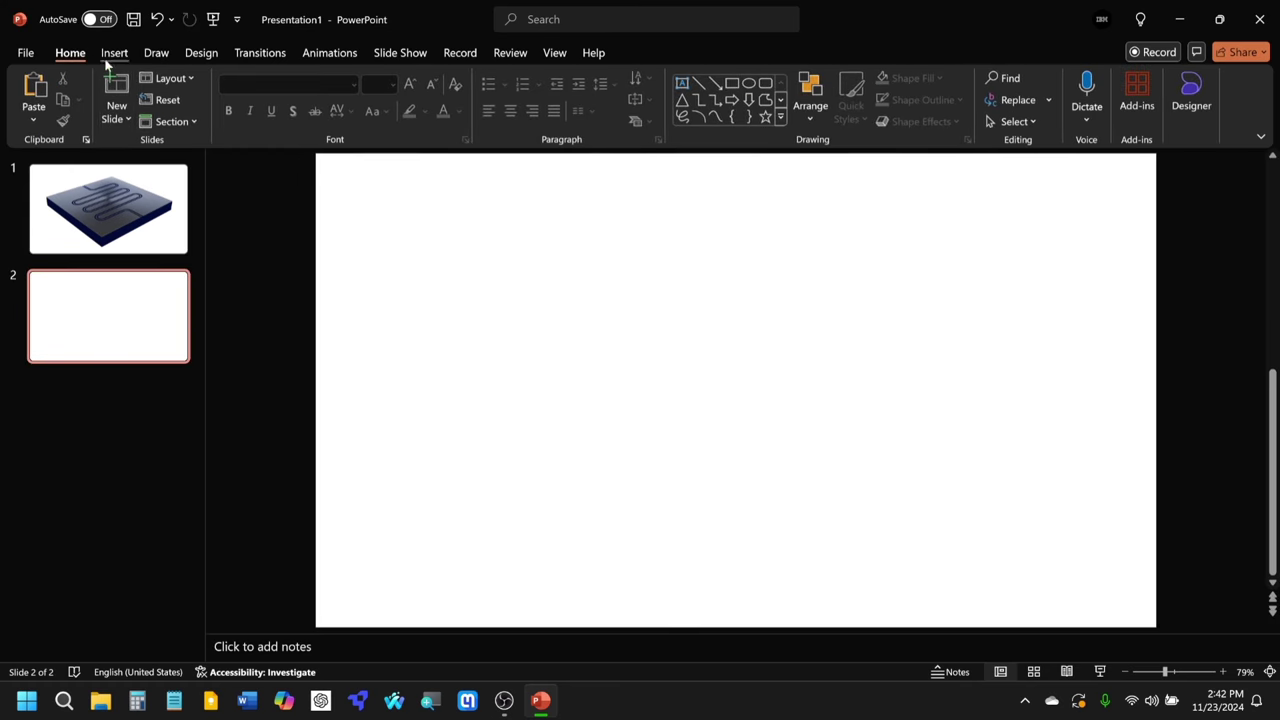
# Step: Insert the 3D model Coplanar Waveguide Meander 001 from the Downloads folder on slide 2
pyautogui.click(112, 53)
pyautogui.click(412, 114)
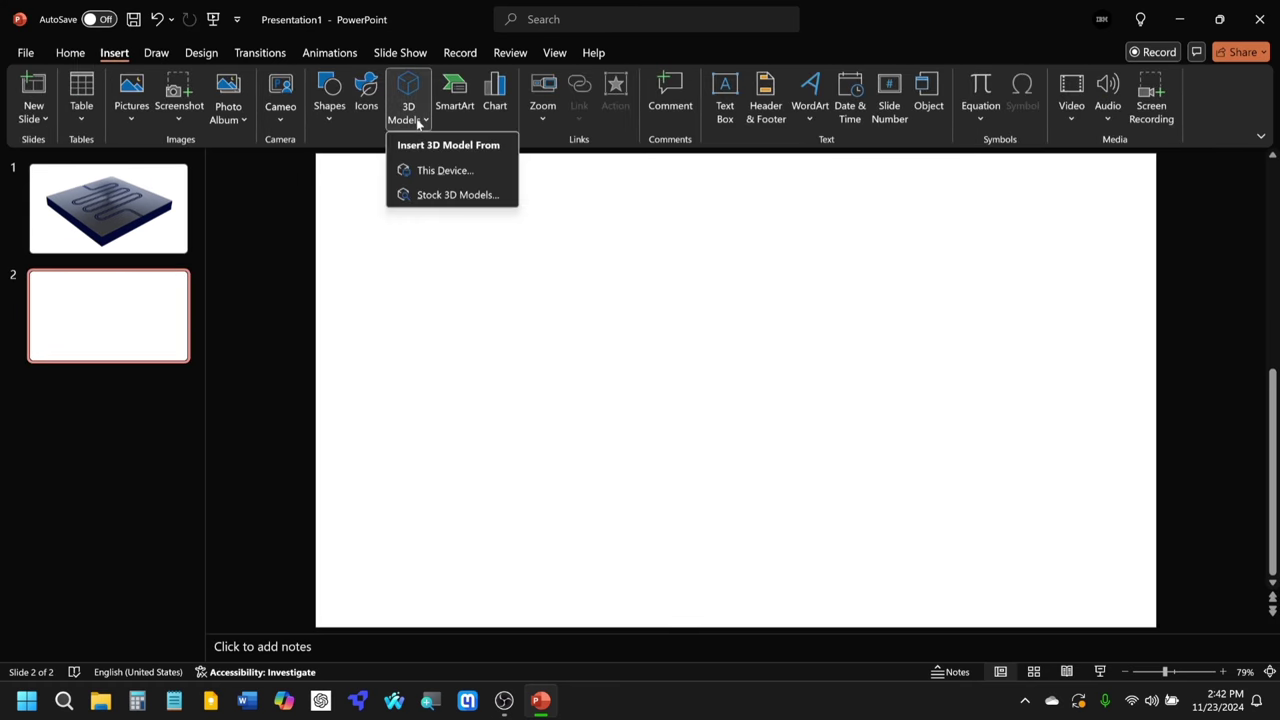
pyautogui.click(446, 171)
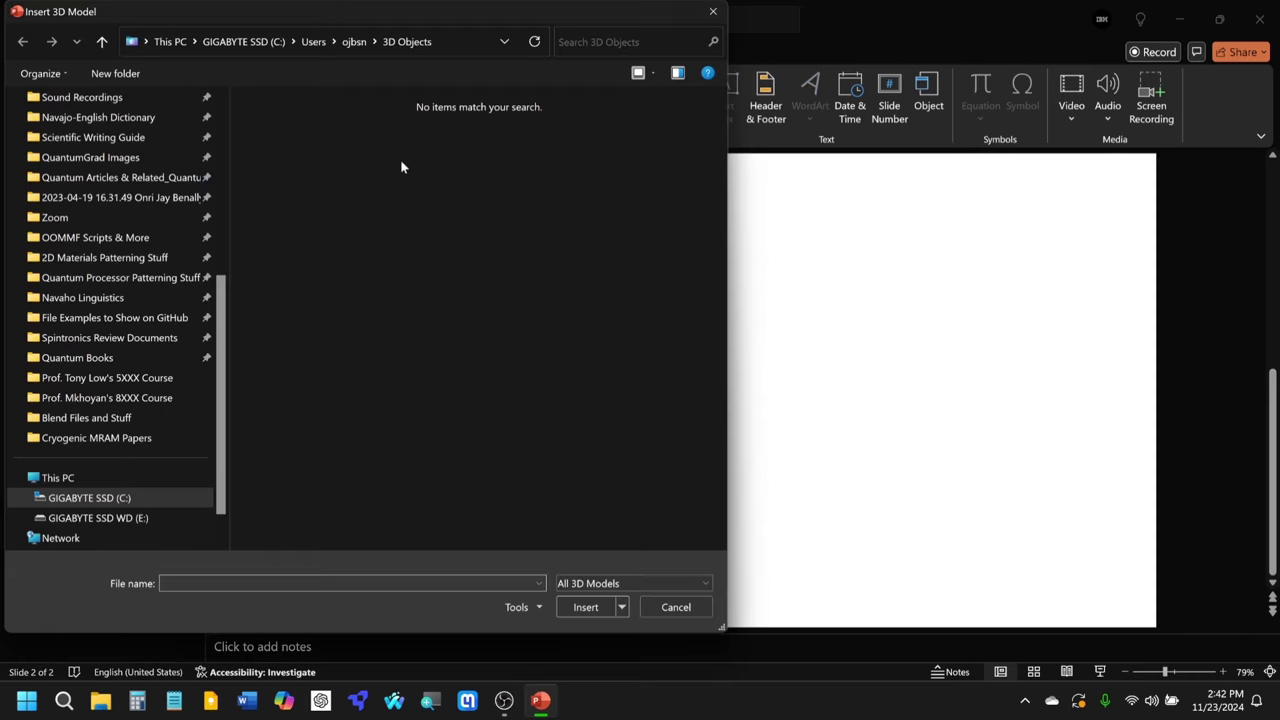
pyautogui.scroll(1, 94, 214)
pyautogui.click(89, 203)
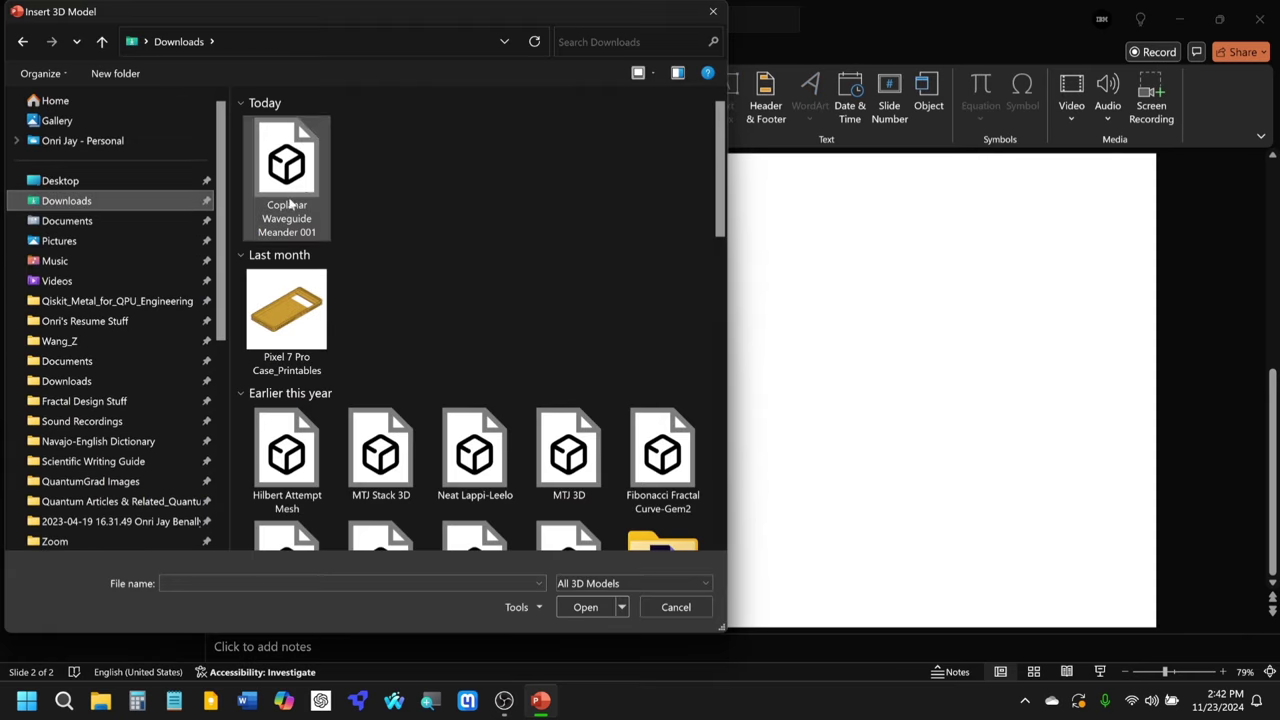
pyautogui.click(586, 607)
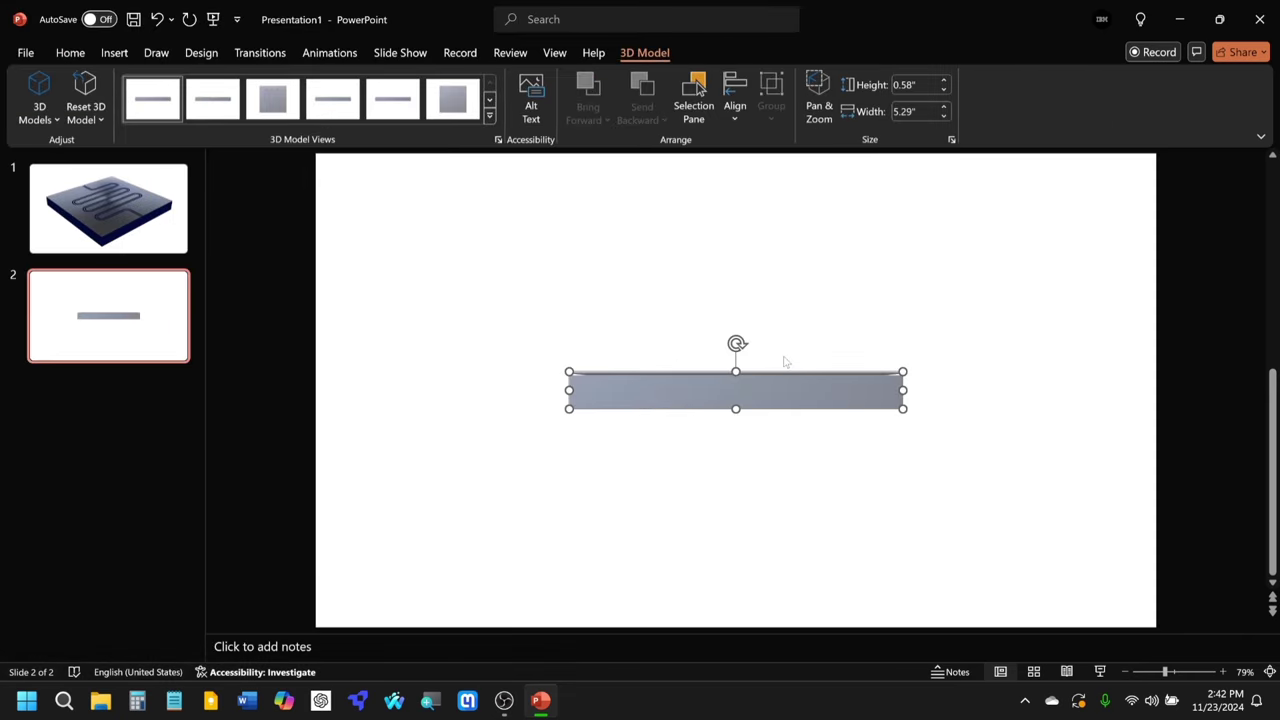